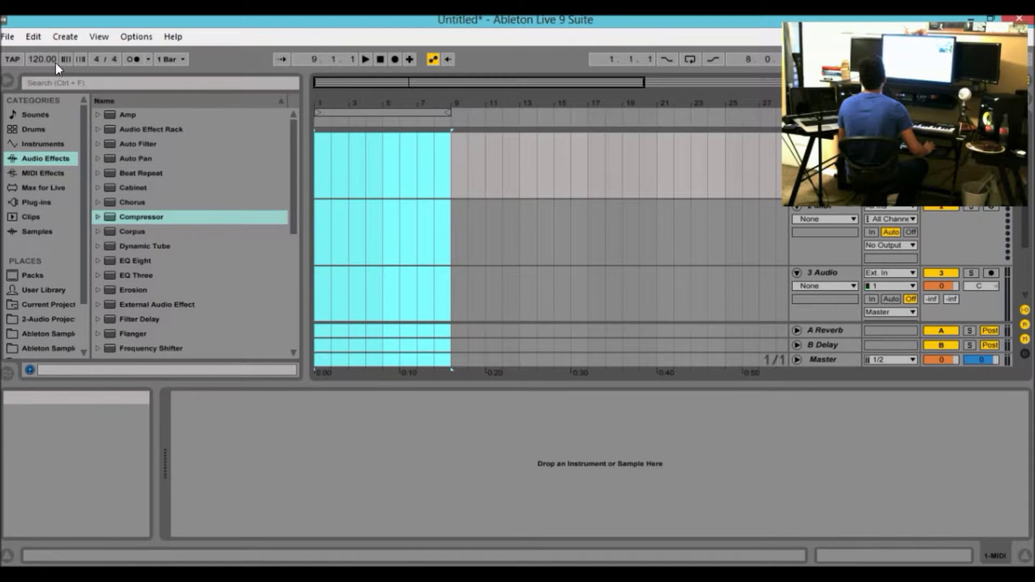
Set the project tempo to 128 BPM and clear the time selection in the arrangement.
{"action": "left_click_drag", "start_coordinate": [41, 60], "coordinate": [39, 58]}
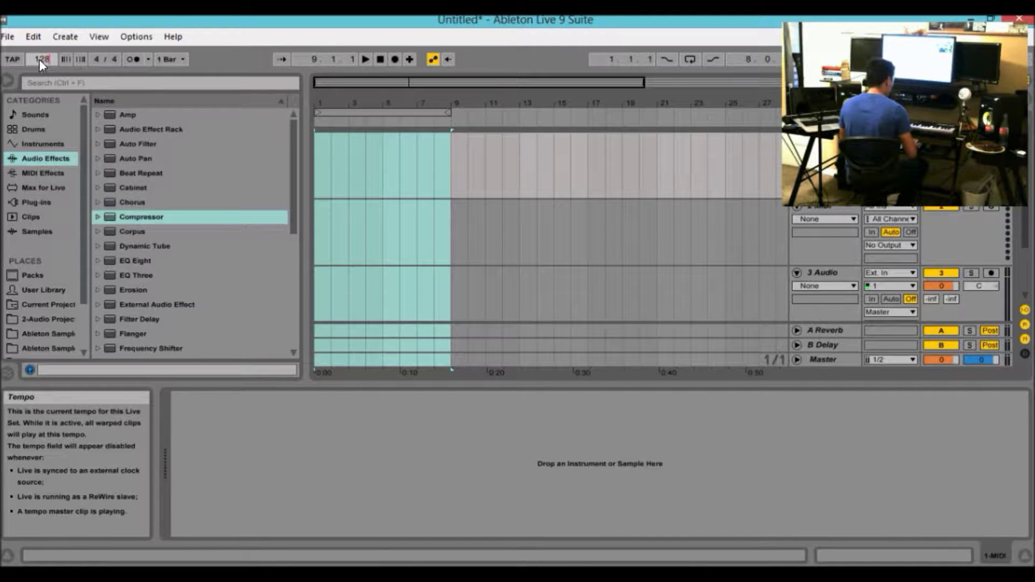
{"action": "type", "text": "128"}
{"action": "key", "text": "Return"}
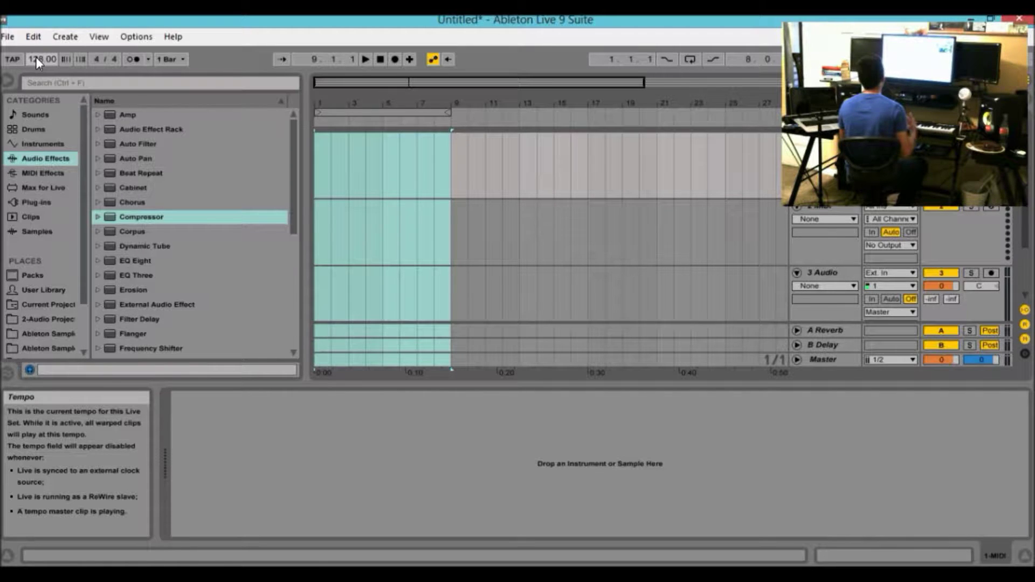
{"action": "left_click", "coordinate": [451, 247]}
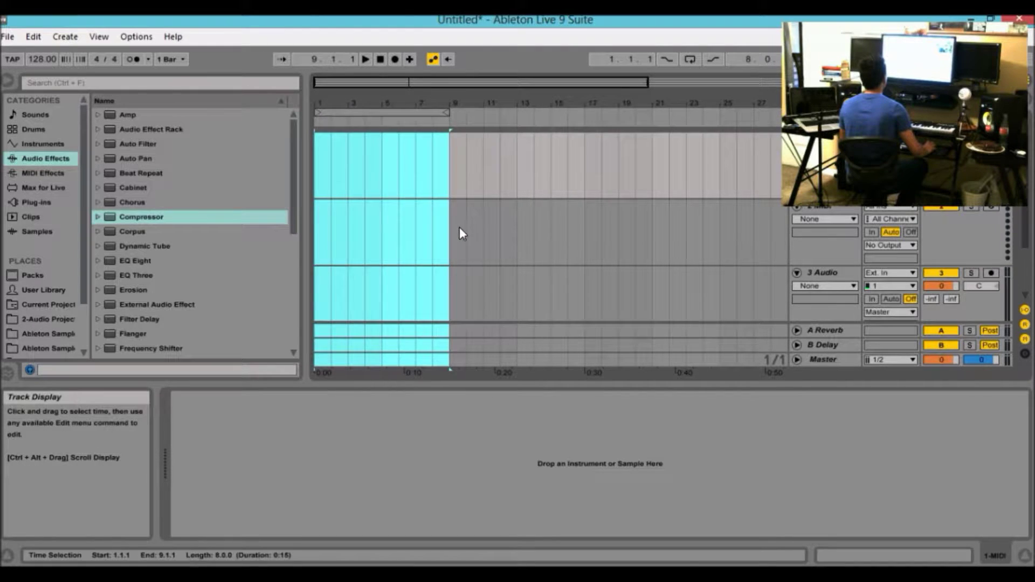
{"action": "left_click", "coordinate": [459, 227]}
{"action": "left_click", "coordinate": [448, 221]}
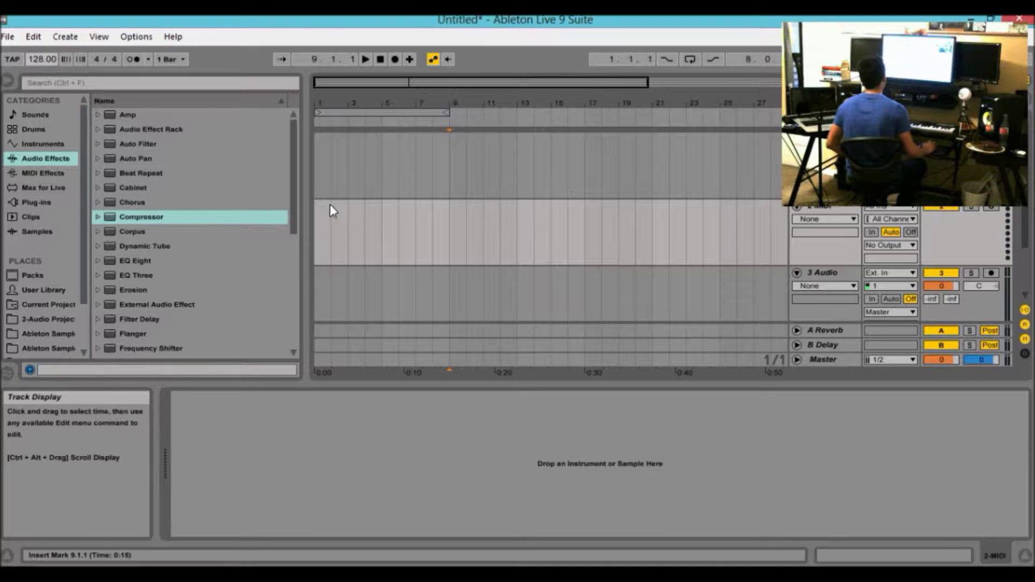
Extend the end of the arrangement loop region to bar 17, making it 16 bars long.
{"action": "left_click_drag", "start_coordinate": [497, 102], "coordinate": [446, 82]}
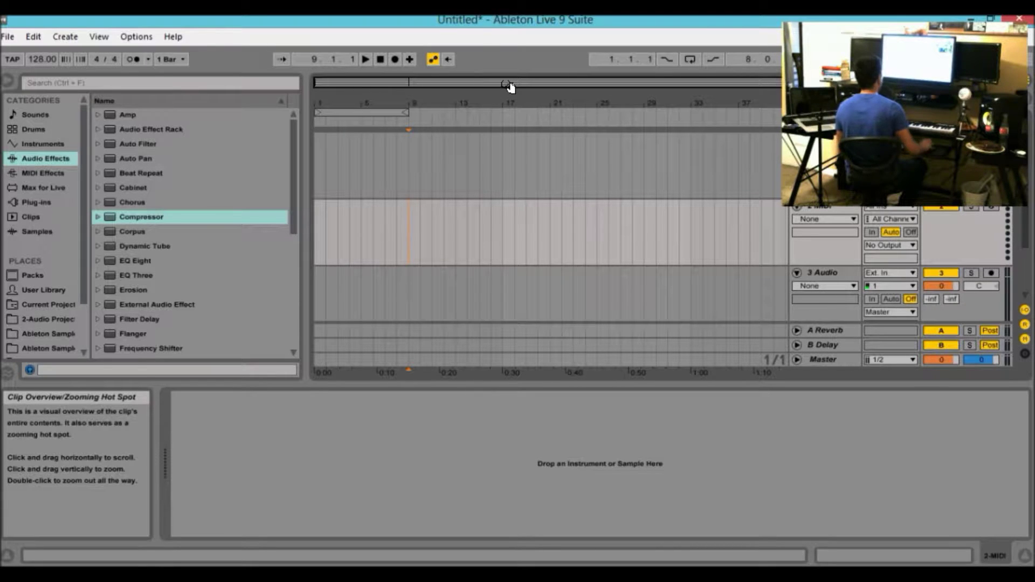
{"action": "left_click", "coordinate": [406, 110]}
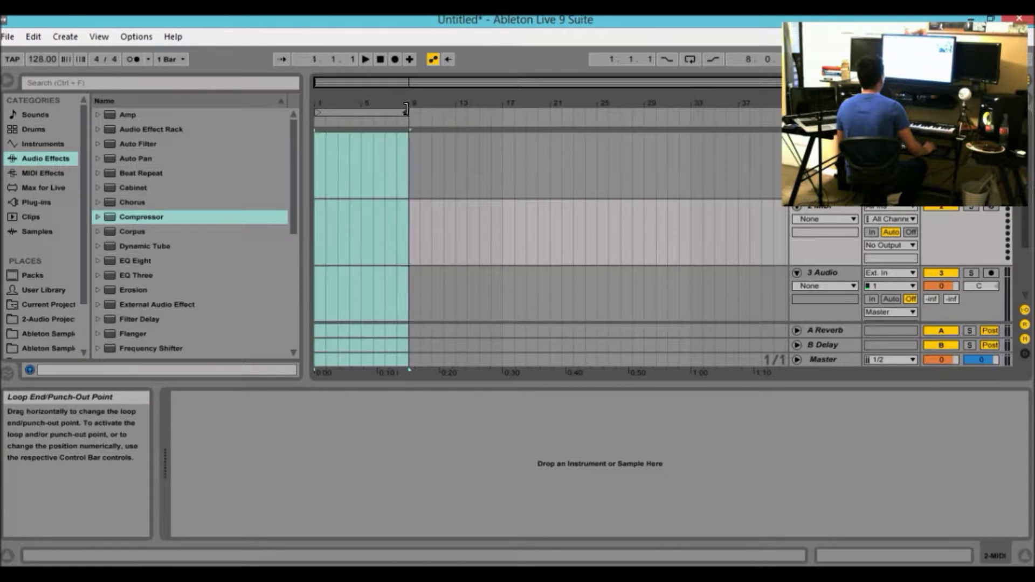
{"action": "left_click_drag", "start_coordinate": [406, 110], "coordinate": [499, 110]}
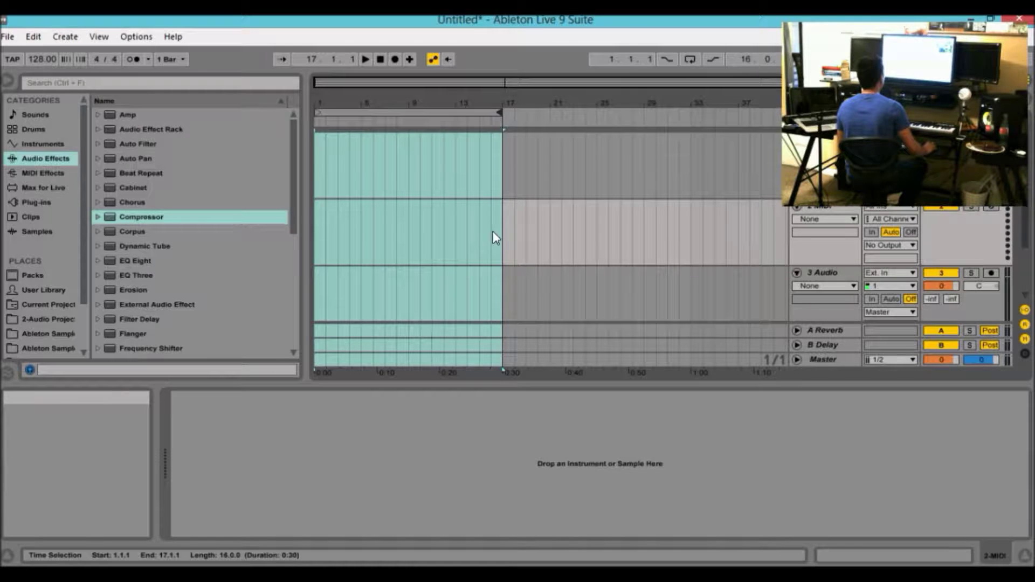
{"action": "left_click_drag", "start_coordinate": [489, 90], "coordinate": [515, 216]}
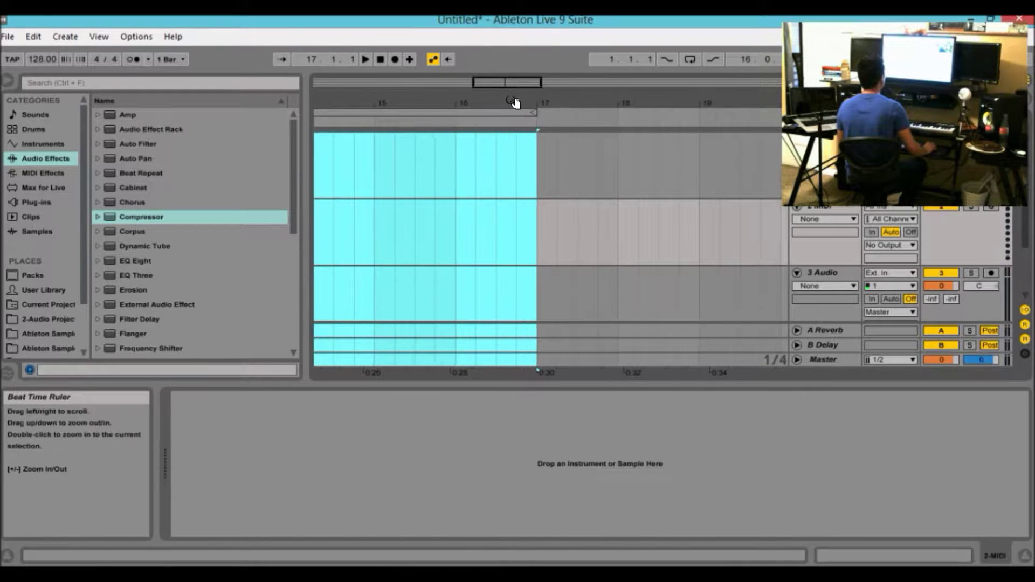
{"action": "left_click_drag", "start_coordinate": [489, 84], "coordinate": [474, 40]}
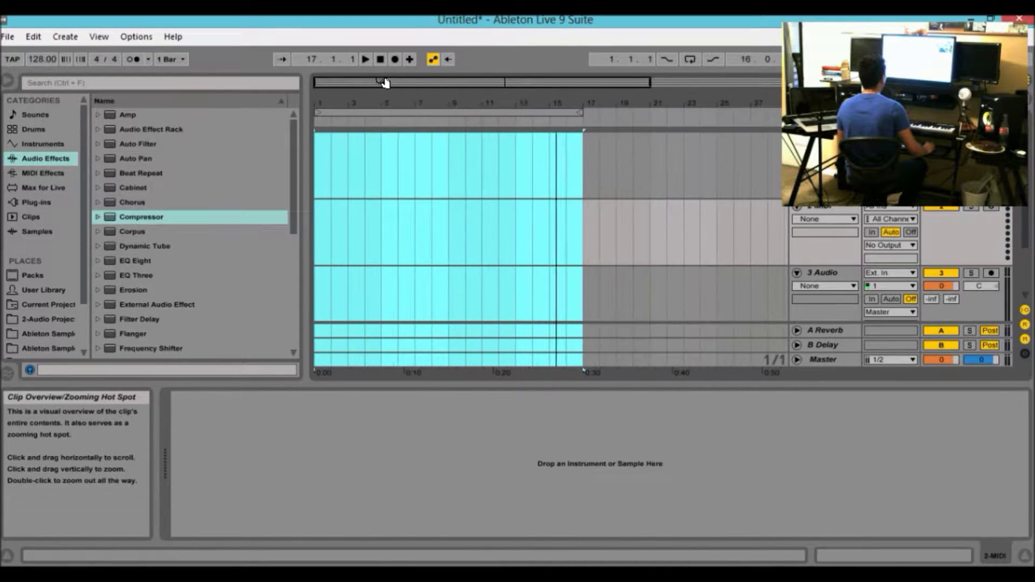
Shorten the arrangement loop region to eight bars, ending at bar 9, and clear the time selection.
{"action": "left_click_drag", "start_coordinate": [582, 113], "coordinate": [446, 112]}
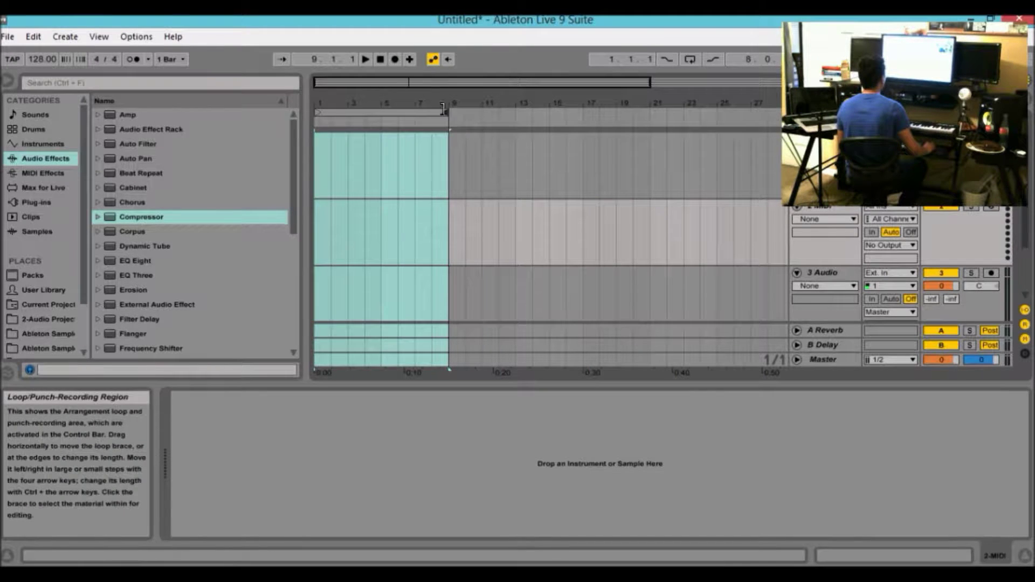
{"action": "left_click", "coordinate": [499, 224]}
{"action": "left_click_drag", "start_coordinate": [440, 112], "coordinate": [338, 134]}
{"action": "left_click", "coordinate": [515, 162]}
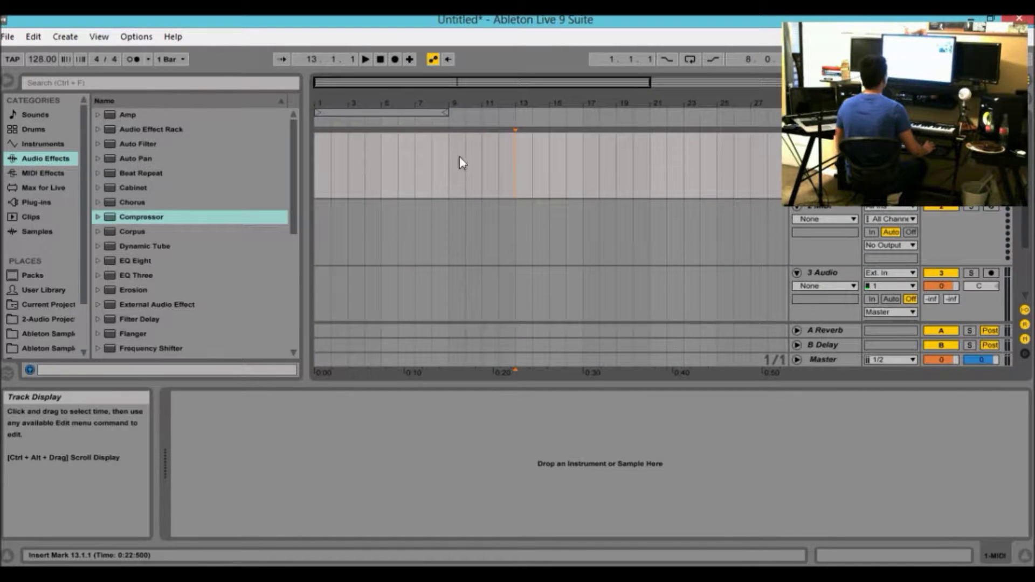
Hide the detail view and insert an empty MIDI clip spanning bars 1 to 9 on the first MIDI track.
{"action": "left_click_drag", "start_coordinate": [418, 84], "coordinate": [418, 70]}
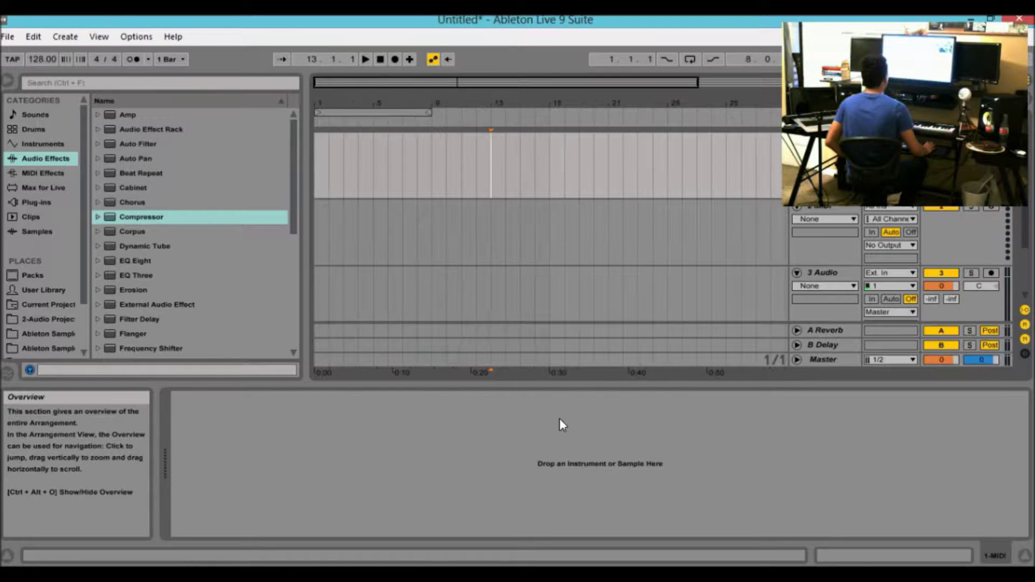
{"action": "left_click_drag", "start_coordinate": [558, 384], "coordinate": [614, 413]}
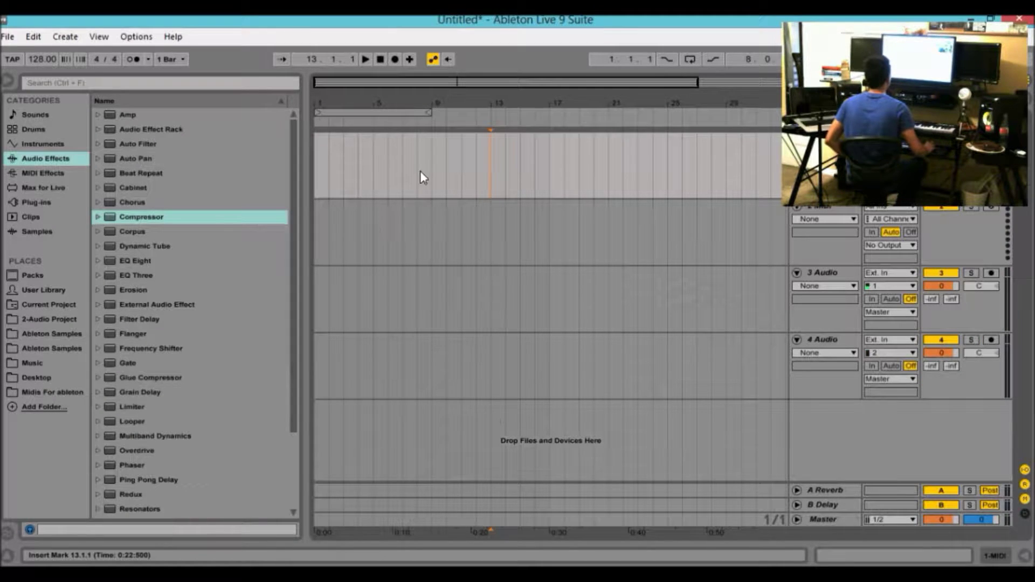
{"action": "left_click_drag", "start_coordinate": [432, 152], "coordinate": [271, 174]}
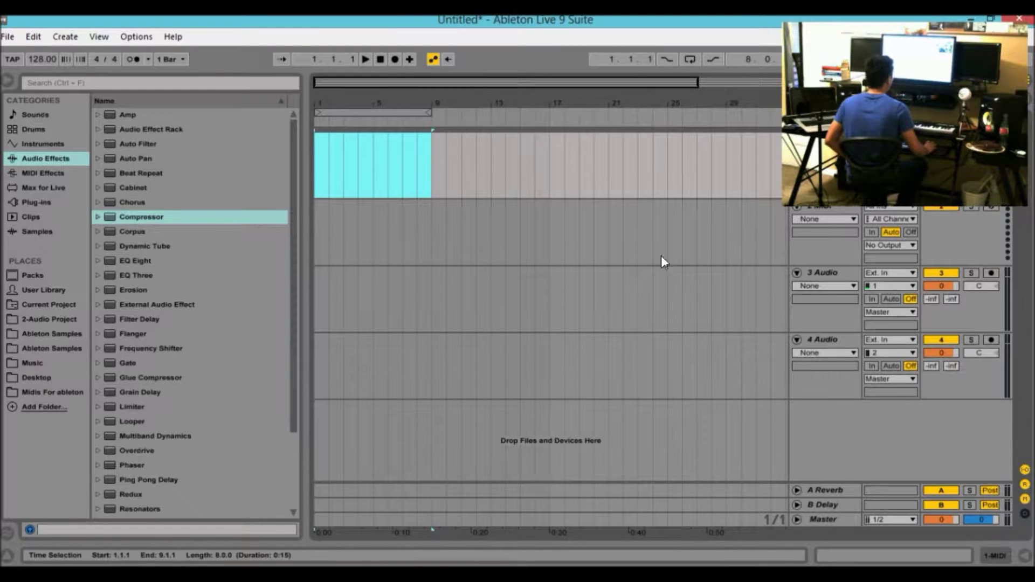
{"action": "key", "text": "ctrl+shift+m"}
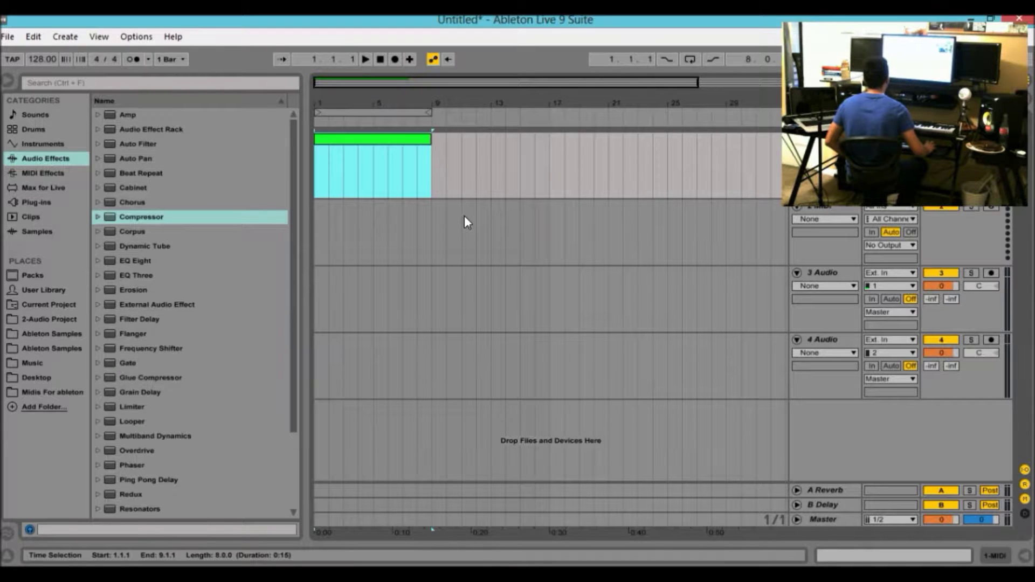
{"action": "left_click", "coordinate": [464, 215]}
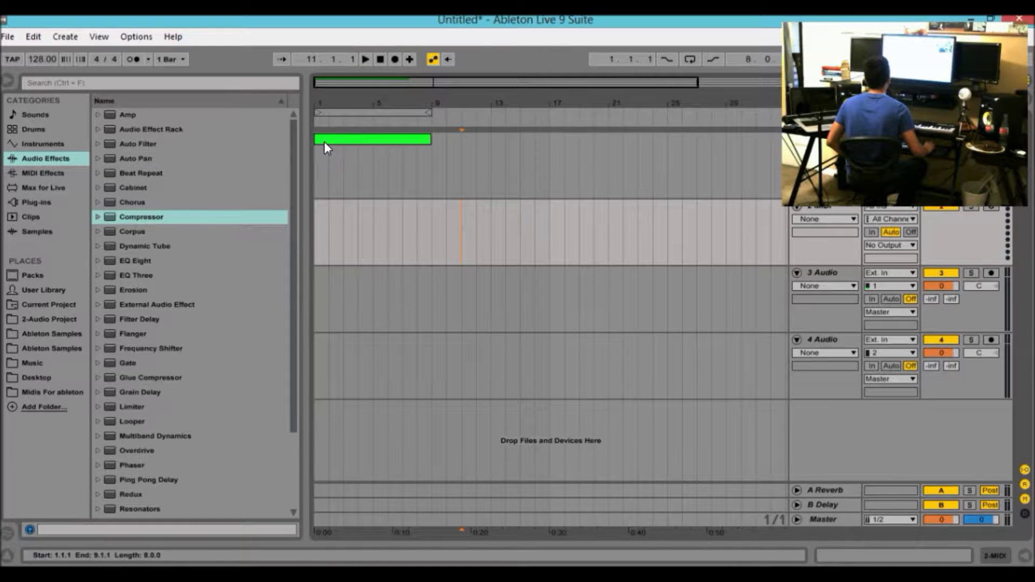
{"action": "left_click", "coordinate": [685, 151]}
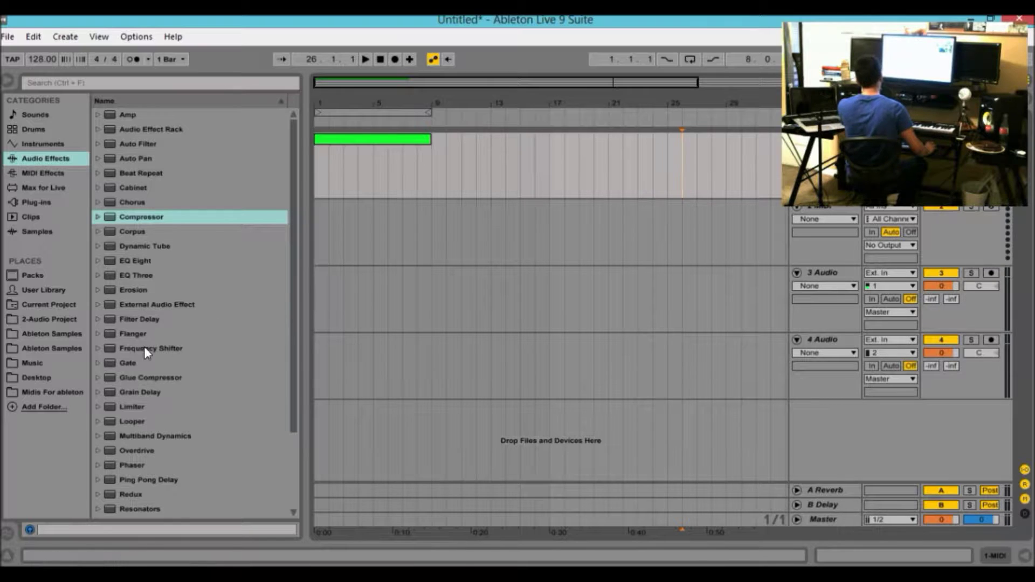
Examine the subfolders of the VEC Vol. 3 sample folder in Ableton Samples and collapse the folder again.
{"action": "left_click", "coordinate": [70, 335]}
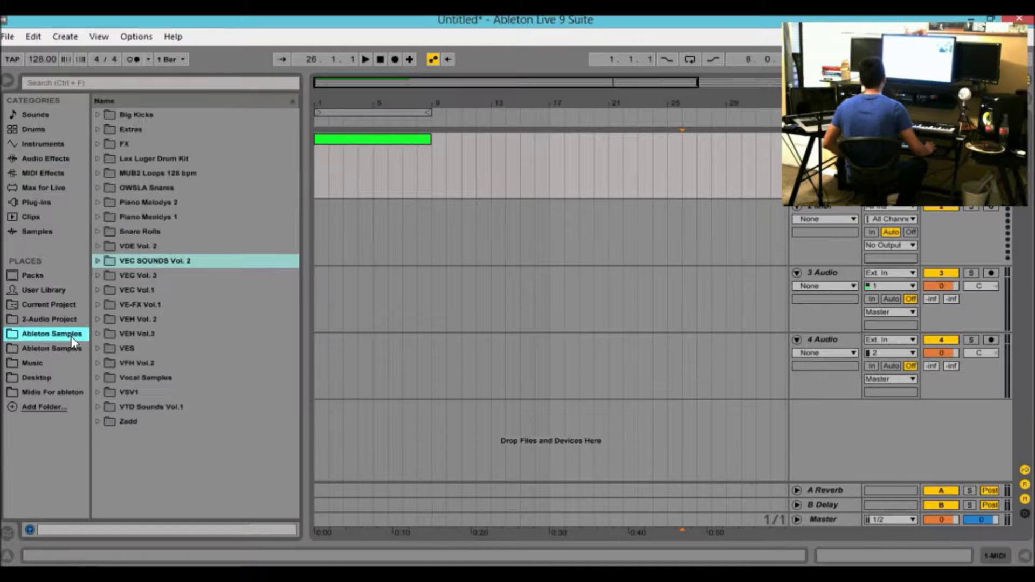
{"action": "left_click", "coordinate": [159, 275]}
{"action": "key", "text": "Right"}
{"action": "key", "text": "Down"}
{"action": "key", "text": "Down"}
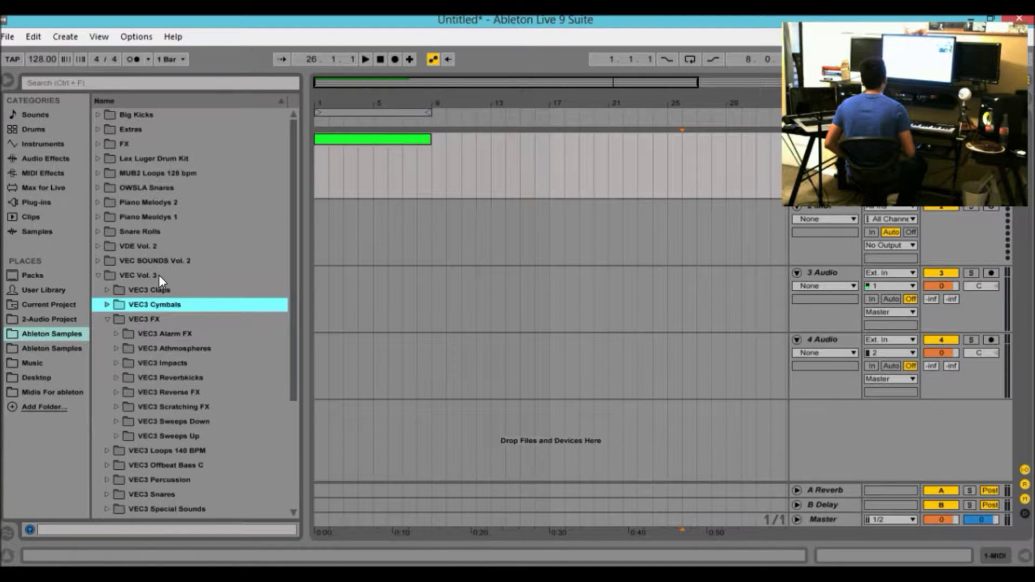
{"action": "key", "text": "Down"}
{"action": "key", "text": "Left"}
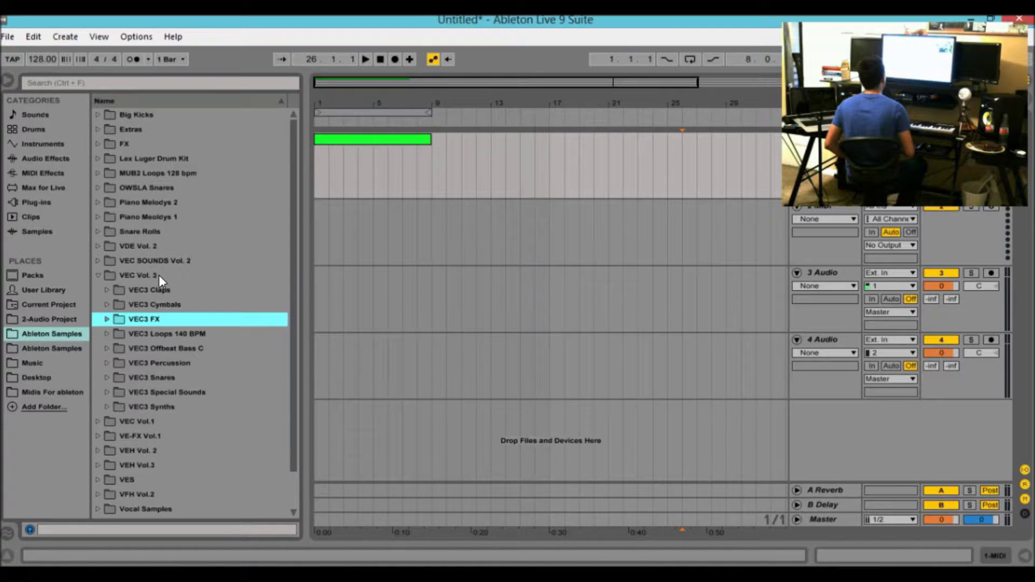
{"action": "key", "text": "Up"}
{"action": "key", "text": "Down"}
{"action": "key", "text": "Down"}
{"action": "key", "text": "Down"}
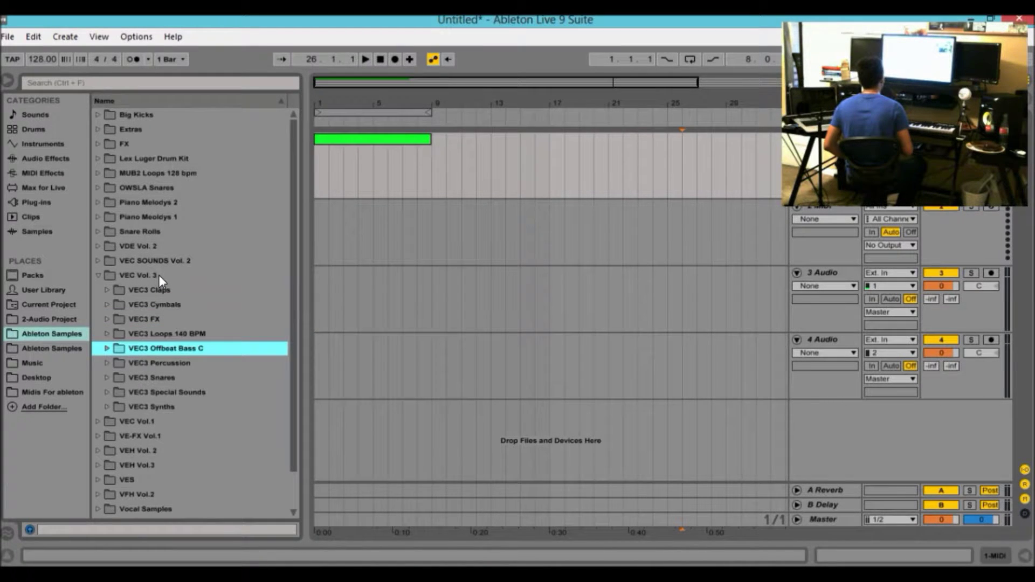
{"action": "key", "text": "Down"}
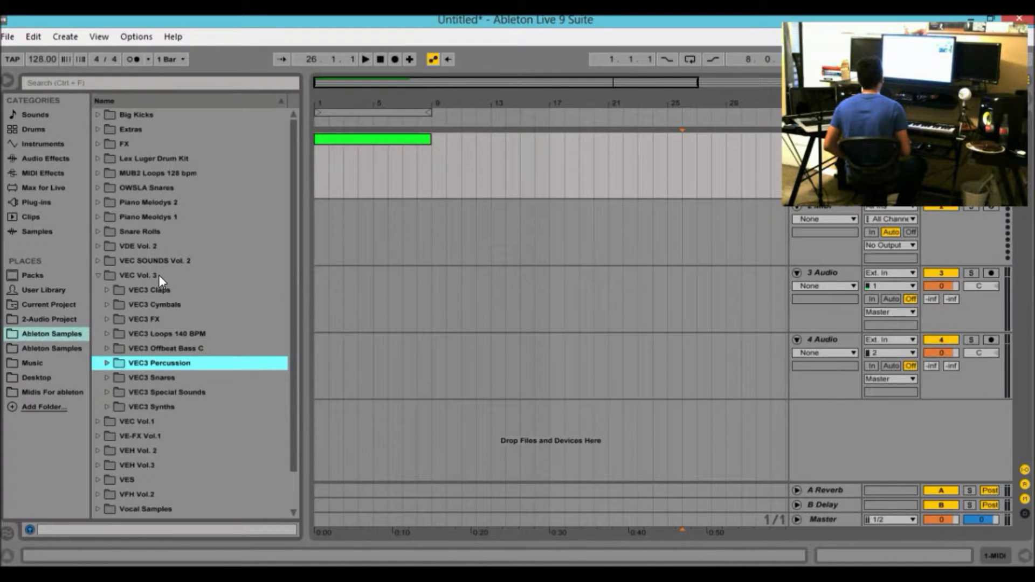
{"action": "key", "text": "Up"}
{"action": "key", "text": "Up"}
{"action": "key", "text": "Up"}
{"action": "key", "text": "Up"}
{"action": "key", "text": "Down"}
{"action": "key", "text": "Down"}
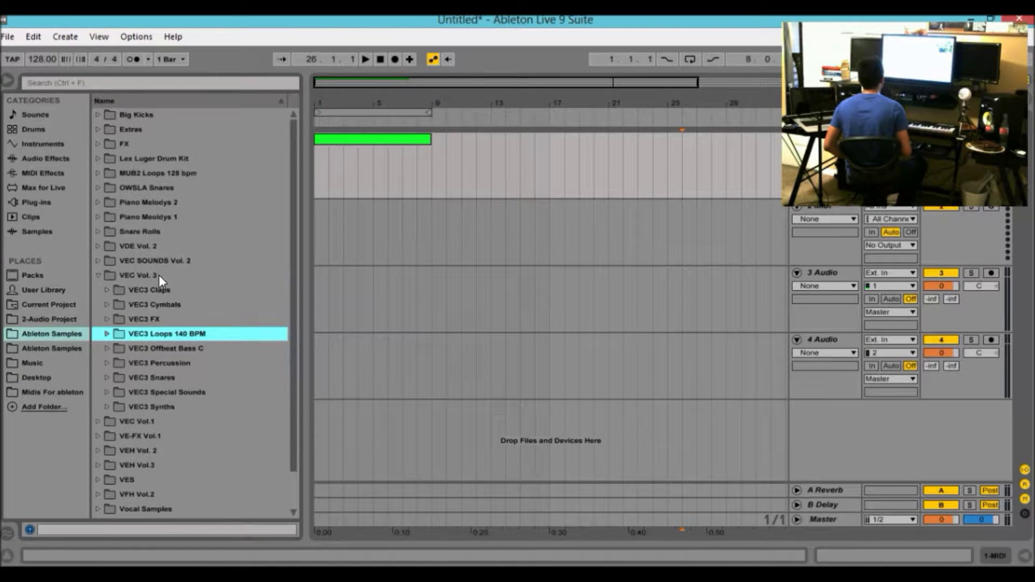
{"action": "key", "text": "Down"}
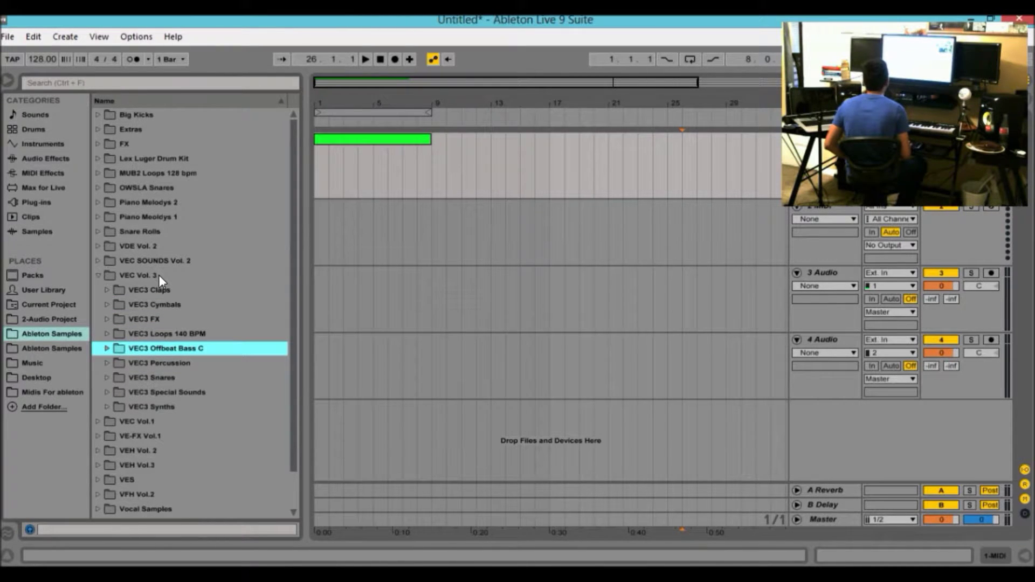
{"action": "key", "text": "Up"}
{"action": "key", "text": "Up"}
{"action": "key", "text": "Up"}
{"action": "key", "text": "Up"}
{"action": "key", "text": "Up"}
{"action": "key", "text": "Left"}
Preview kick samples in the Big Kicks folder and collapse the folder again.
{"action": "key", "text": "Up"}
{"action": "key", "text": "Up"}
{"action": "key", "text": "Up"}
{"action": "key", "text": "Up"}
{"action": "key", "text": "Up"}
{"action": "key", "text": "Up"}
{"action": "key", "text": "Up"}
{"action": "key", "text": "Up"}
{"action": "key", "text": "Up"}
{"action": "key", "text": "Up"}
{"action": "key", "text": "Up"}
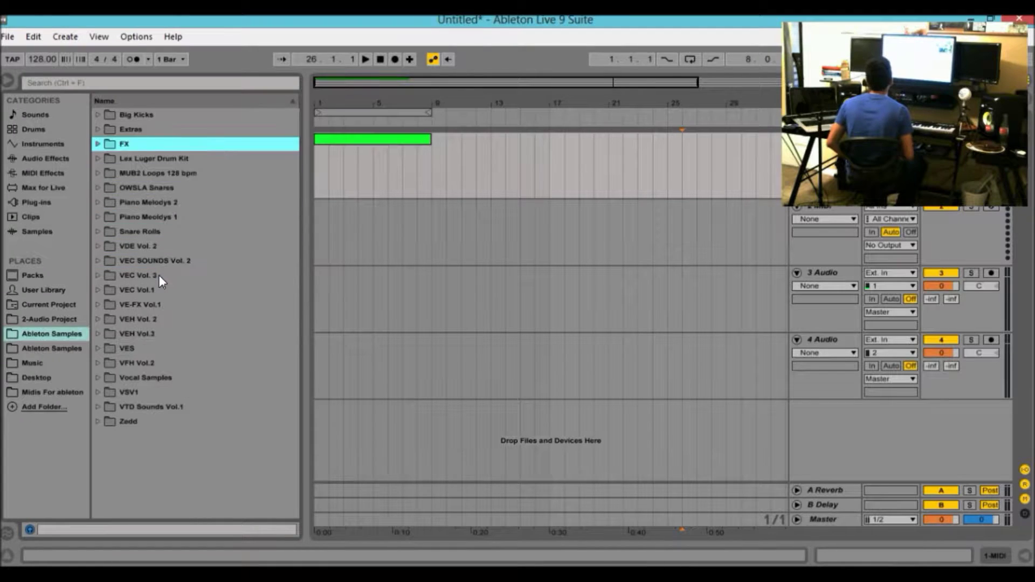
{"action": "key", "text": "Right"}
{"action": "key", "text": "Down"}
{"action": "key", "text": "Down"}
{"action": "key", "text": "Down"}
{"action": "key", "text": "Down"}
{"action": "key", "text": "Down"}
{"action": "key", "text": "Down"}
{"action": "key", "text": "Down"}
{"action": "key", "text": "Down"}
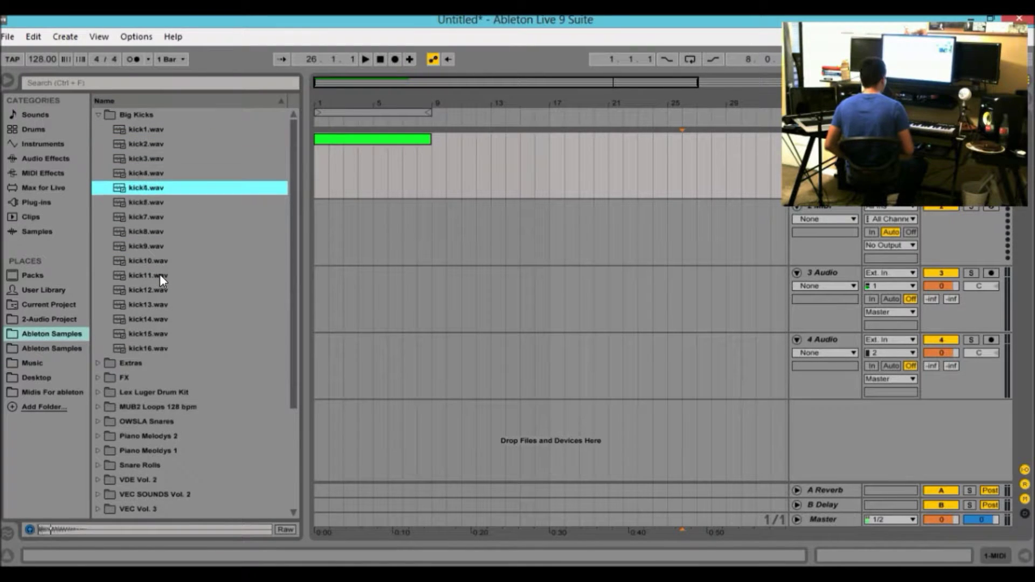
{"action": "key", "text": "Up"}
{"action": "key", "text": "Up"}
{"action": "key", "text": "Up"}
{"action": "key", "text": "Up"}
{"action": "key", "text": "Up"}
{"action": "key", "text": "Up"}
{"action": "key", "text": "Up"}
{"action": "key", "text": "Up"}
{"action": "key", "text": "Left"}
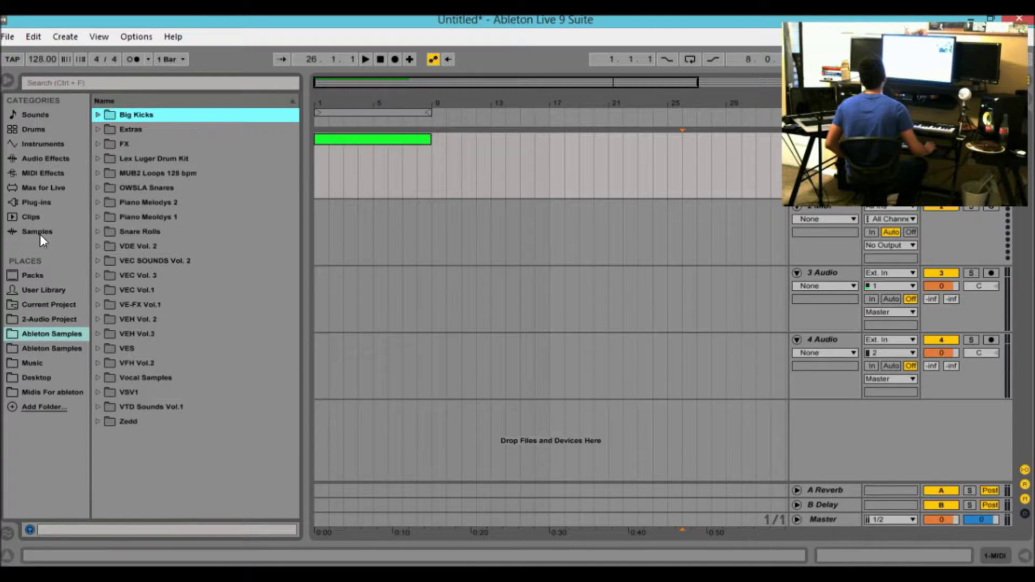
Load the Kick plug-in onto the first MIDI track and choose its Romero preset category.
{"action": "left_click", "coordinate": [38, 199]}
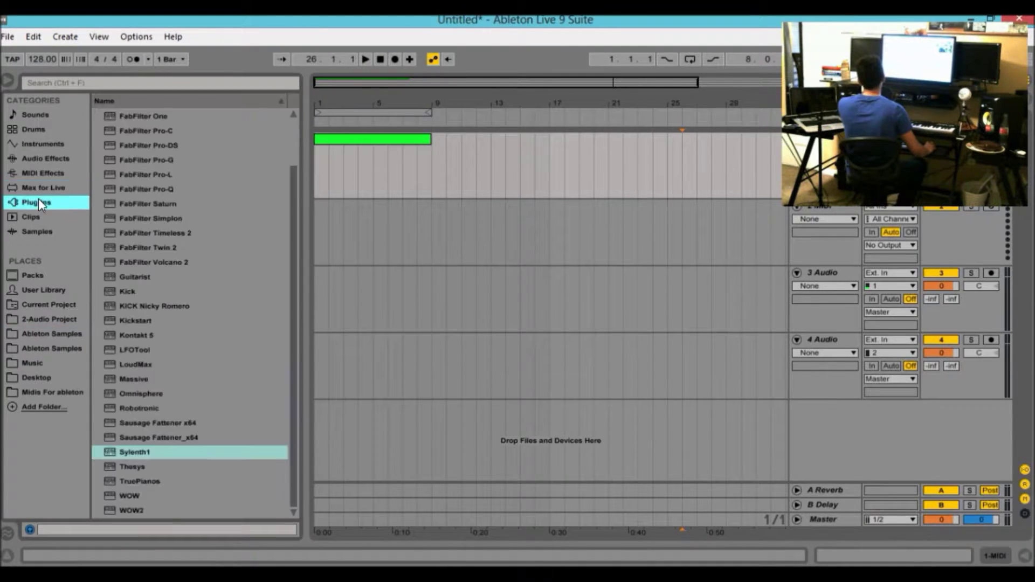
{"action": "left_click_drag", "start_coordinate": [136, 291], "coordinate": [462, 164]}
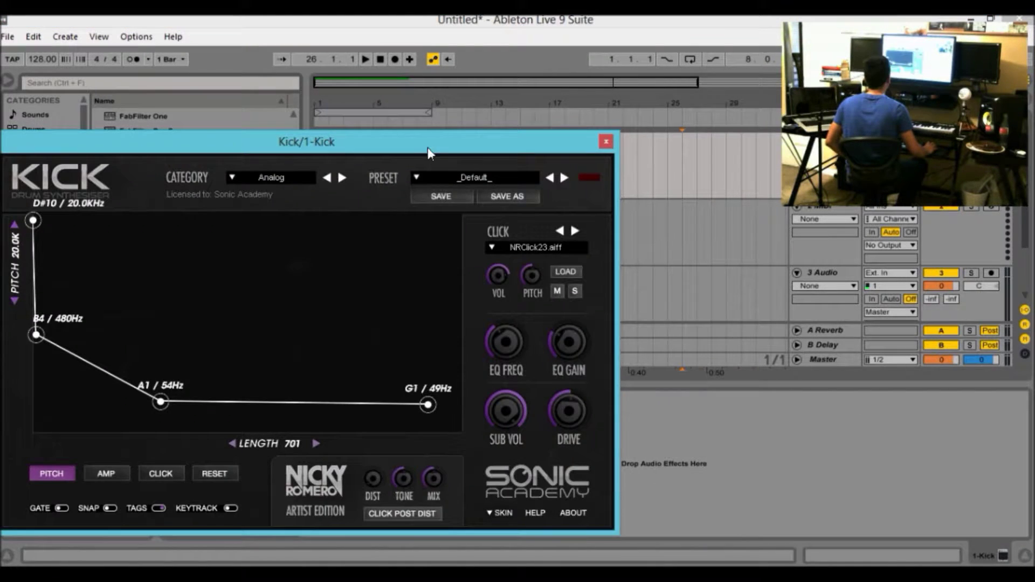
{"action": "left_click", "coordinate": [335, 163]}
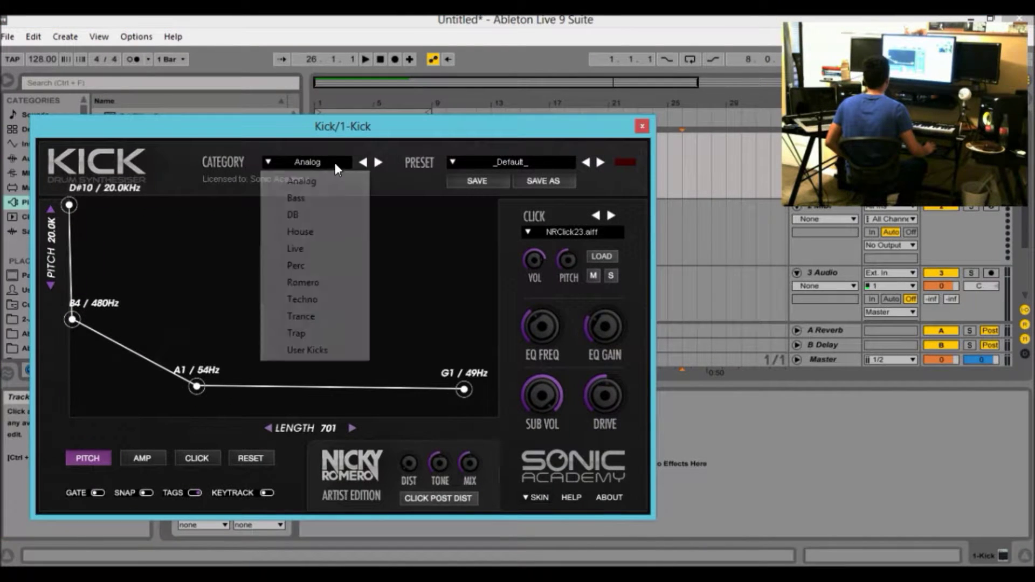
{"action": "left_click", "coordinate": [317, 283]}
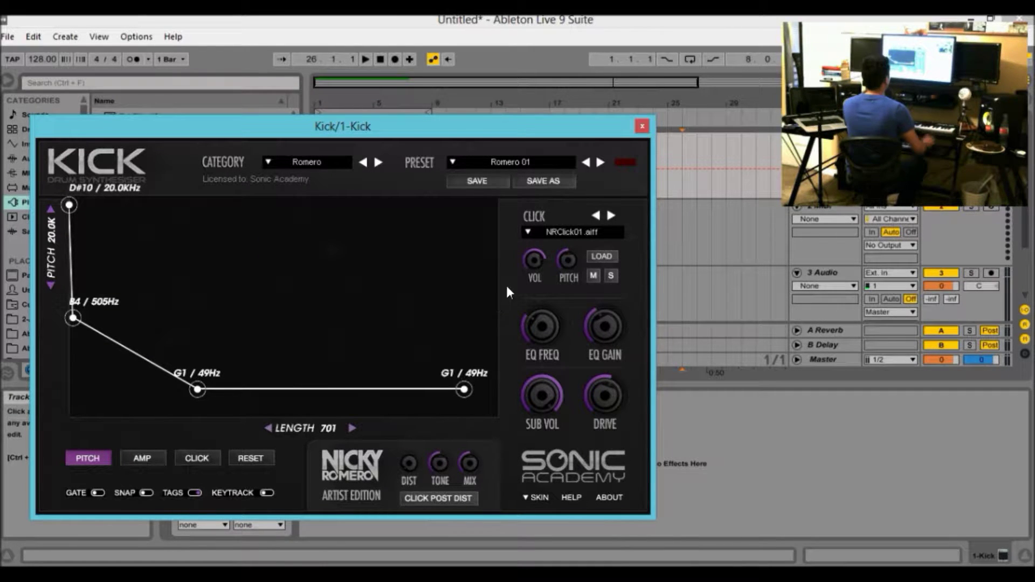
Restore the main window to its smaller size, solo the Kick track and arm it for recording.
{"action": "left_click", "coordinate": [850, 232]}
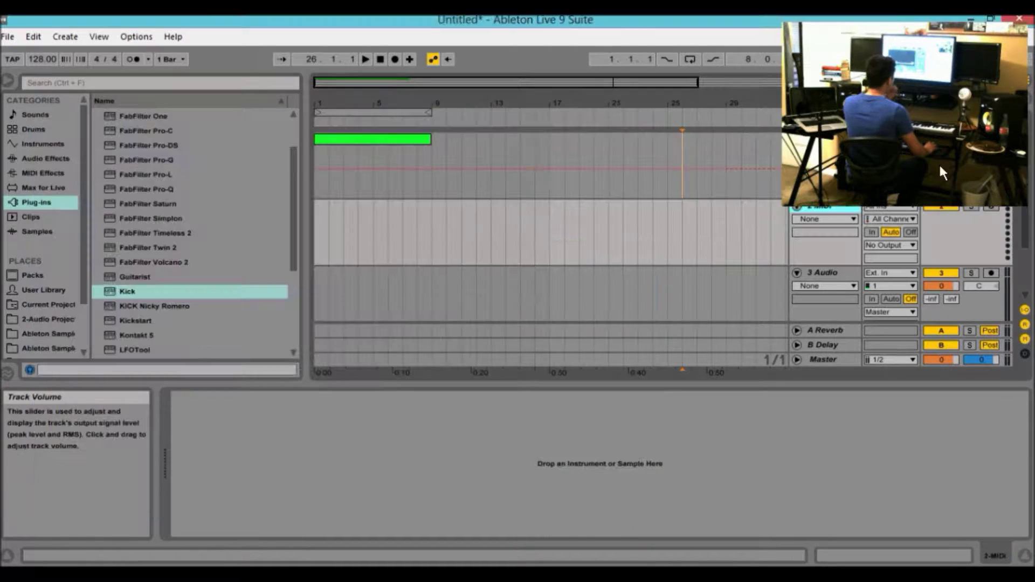
{"action": "left_click", "coordinate": [992, 19]}
{"action": "left_click", "coordinate": [643, 270]}
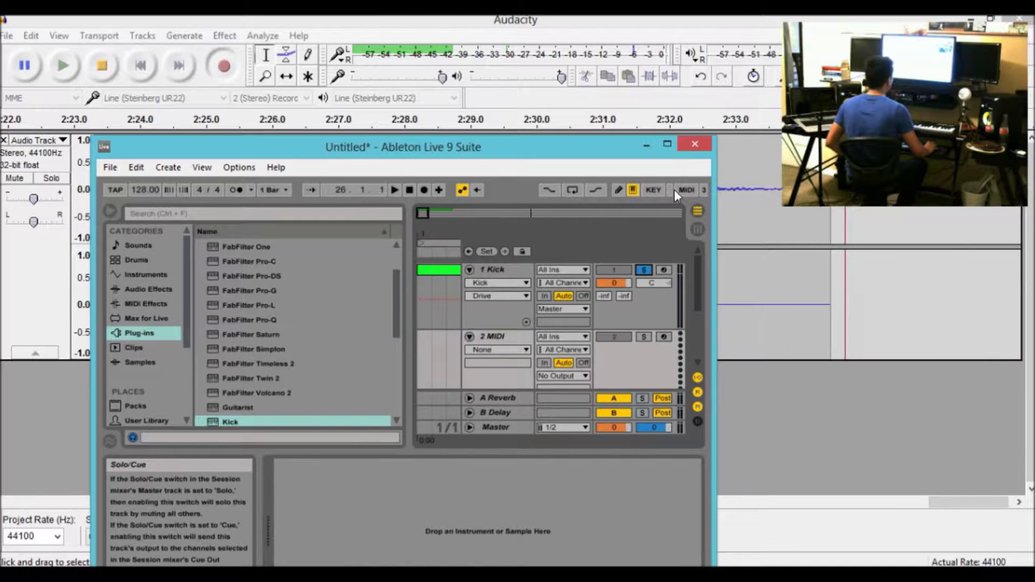
{"action": "left_click", "coordinate": [668, 145]}
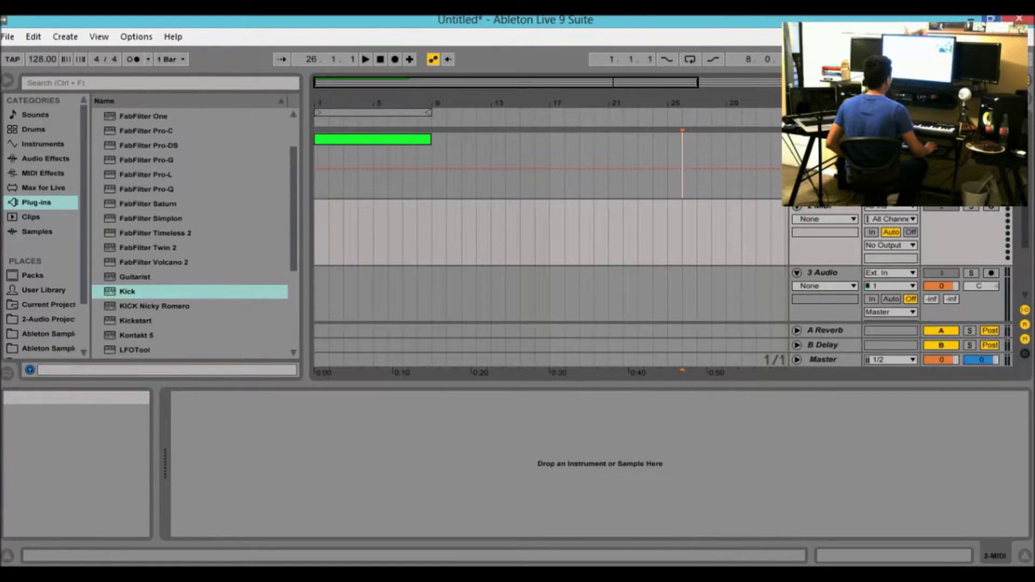
{"action": "key", "text": "super+Down"}
{"action": "left_click", "coordinate": [663, 270]}
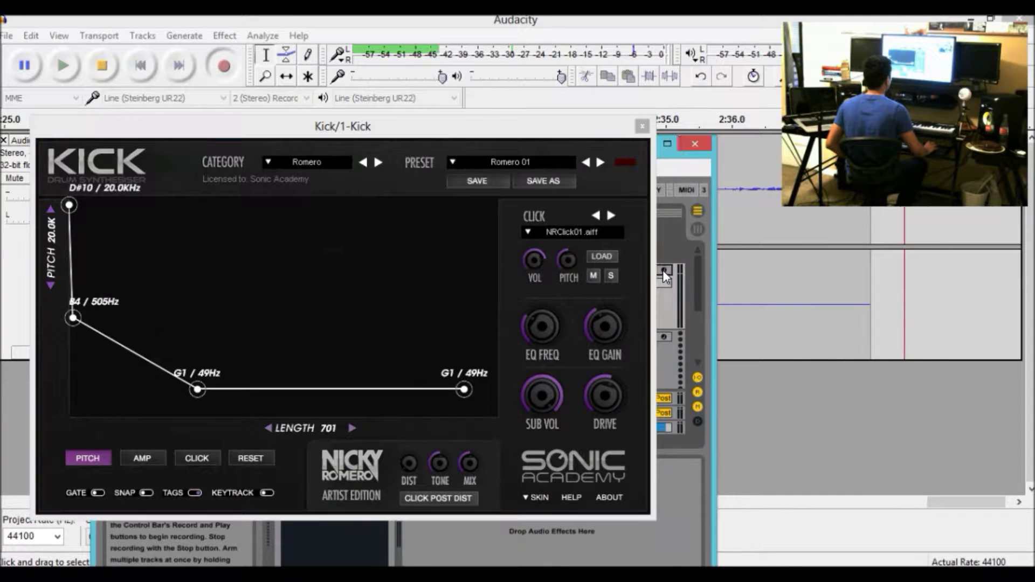
Maximize the Ableton Live window and close the Kick plug-in window.
{"action": "left_click", "coordinate": [668, 144]}
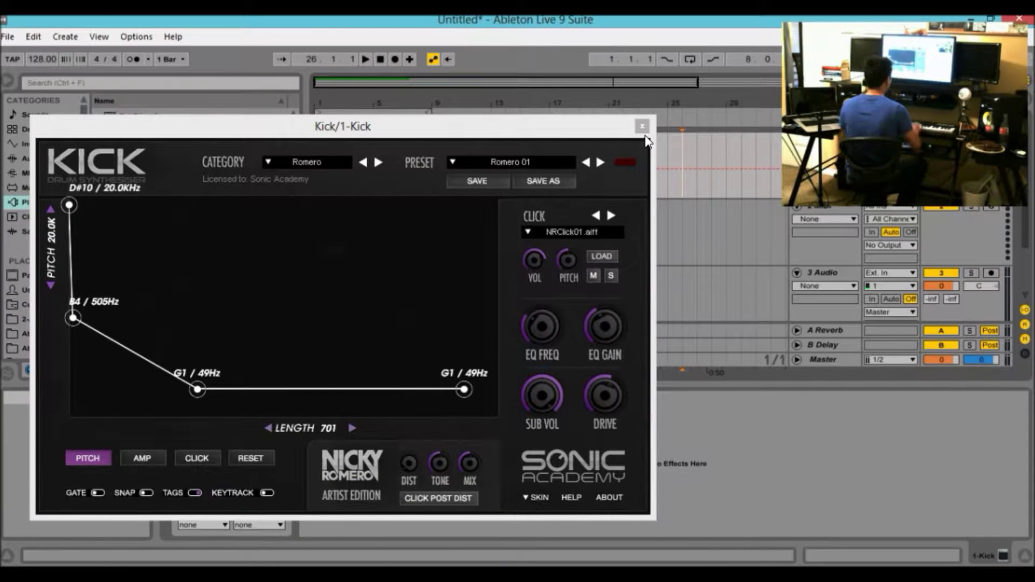
{"action": "left_click", "coordinate": [643, 126]}
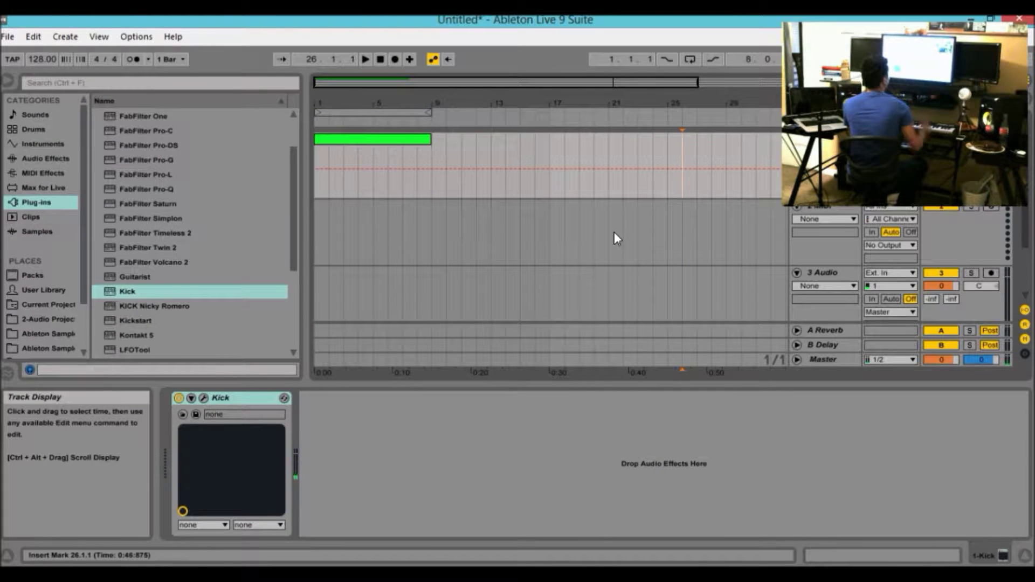
Set the Master track volume to -6 dB and hide the device view to enlarge the arrangement.
{"action": "left_click", "coordinate": [937, 360]}
{"action": "type", "text": "-6"}
{"action": "key", "text": "Return"}
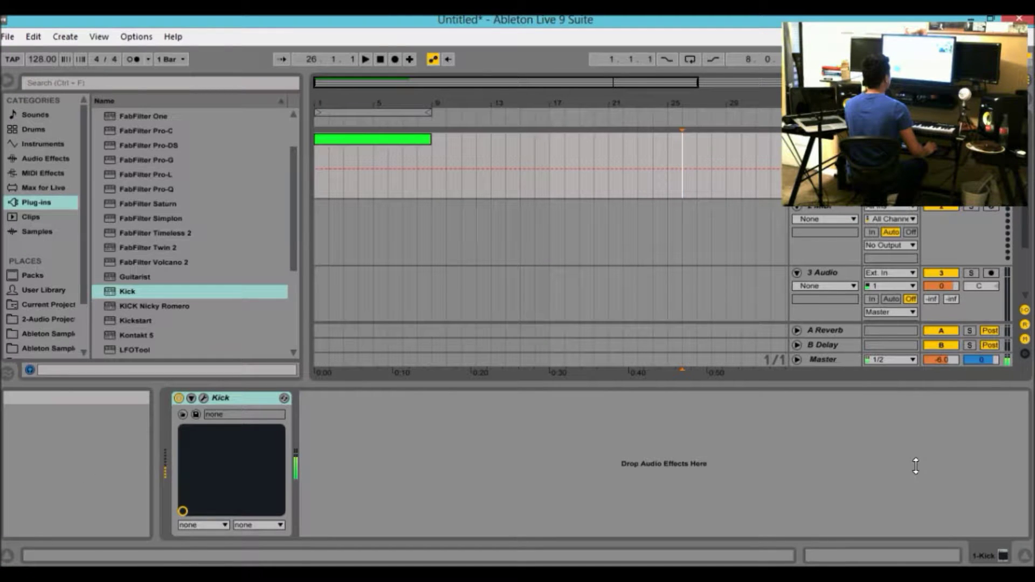
{"action": "mouse_move", "coordinate": [854, 352]}
{"action": "left_mouse_down"}
{"action": "mouse_move", "coordinate": [854, 286]}
{"action": "mouse_move", "coordinate": [854, 352]}
{"action": "left_mouse_up"}
{"action": "left_click", "coordinate": [1025, 556]}
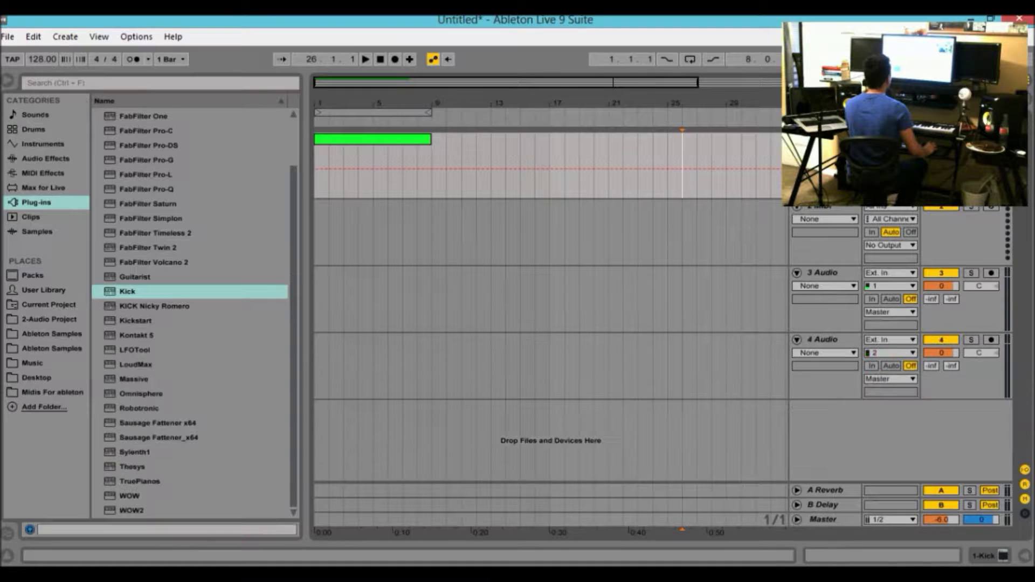
Open the eight-bar Kick clip in an enlarged note editor and add a quarter-note E2 on beat 1.1.1.
{"action": "left_click_drag", "start_coordinate": [453, 84], "coordinate": [693, 92]}
{"action": "double_click", "coordinate": [392, 143]}
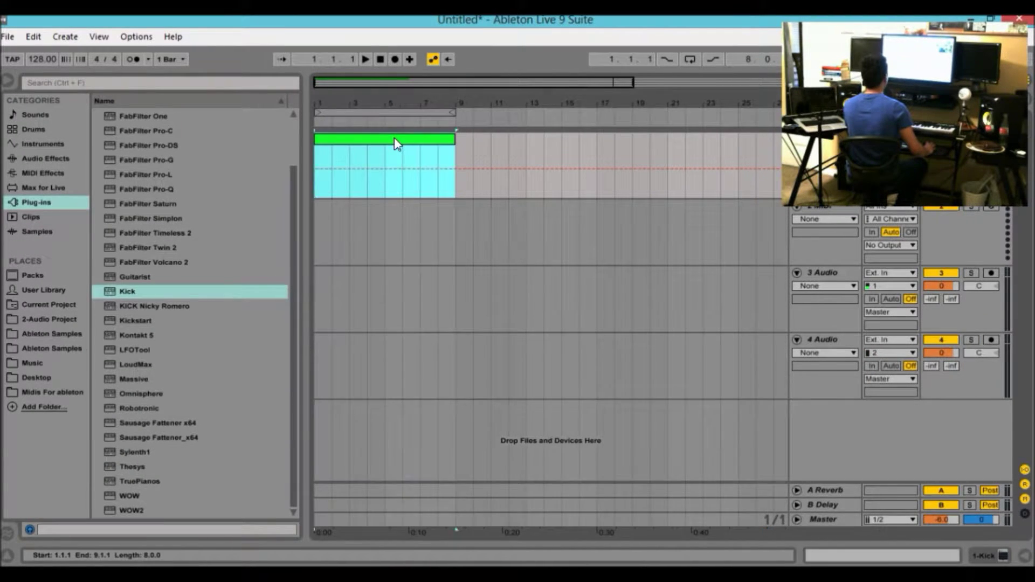
{"action": "left_click_drag", "start_coordinate": [434, 384], "coordinate": [432, 149]}
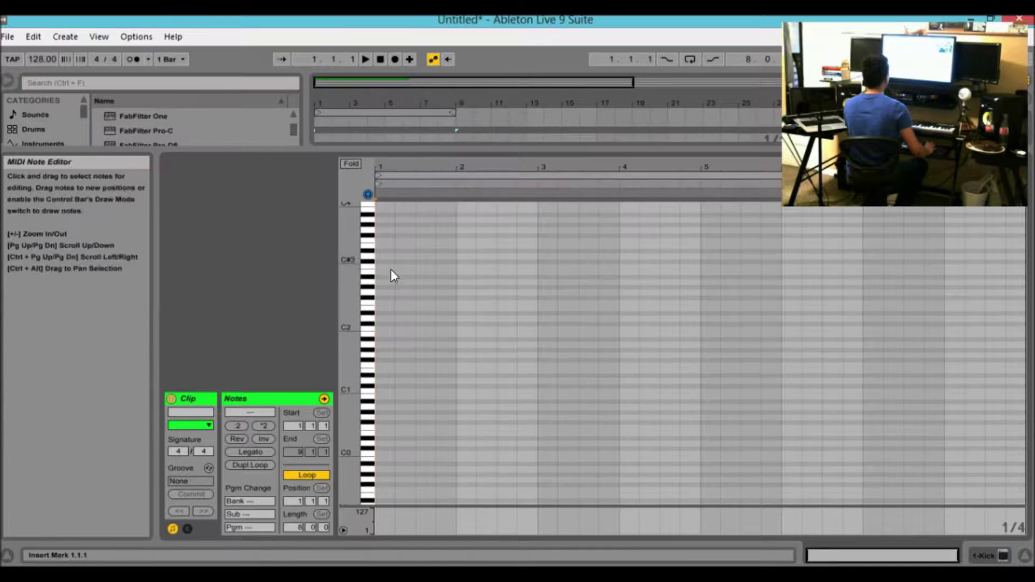
{"action": "double_click", "coordinate": [384, 308]}
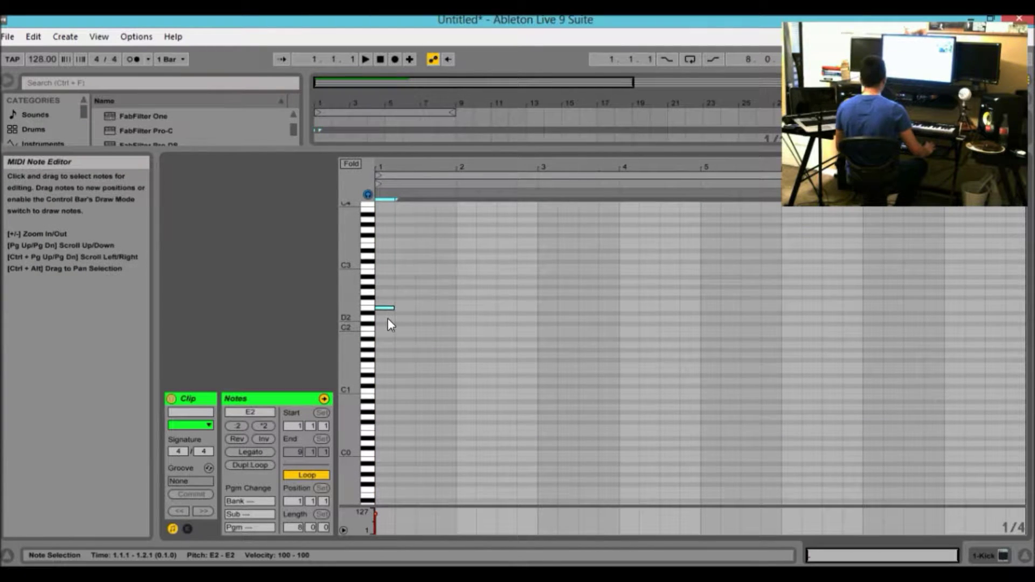
Duplicate the E2 note on every beat until it fills all eight bars of the Kick clip.
{"action": "key", "text": "ctrl+d"}
{"action": "key", "text": "ctrl+d"}
{"action": "key", "text": "ctrl+d"}
{"action": "key", "text": "ctrl+d"}
{"action": "key", "text": "ctrl+d"}
{"action": "key", "text": "ctrl+d"}
{"action": "key", "text": "ctrl+d"}
{"action": "key", "text": "ctrl+d"}
{"action": "key", "text": "ctrl+d"}
{"action": "key", "text": "ctrl+d"}
{"action": "key", "text": "ctrl+d"}
{"action": "key", "text": "ctrl+d"}
{"action": "key", "text": "ctrl+d"}
{"action": "key", "text": "ctrl+d"}
{"action": "key", "text": "ctrl+d"}
{"action": "key", "text": "ctrl+d"}
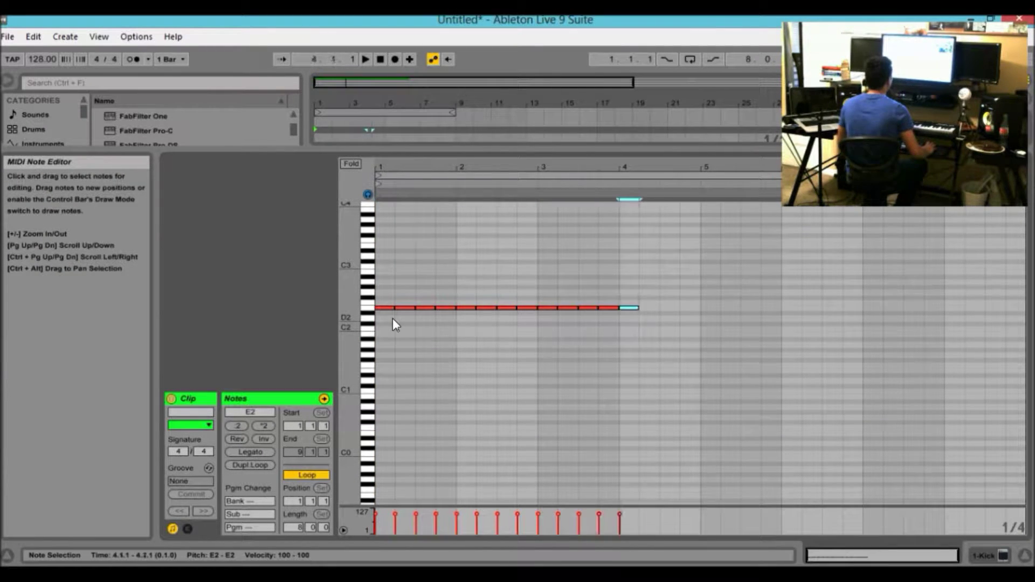
{"action": "key", "text": "ctrl+d"}
{"action": "key", "text": "ctrl+d"}
{"action": "key", "text": "ctrl+d"}
{"action": "key", "text": "ctrl+d"}
{"action": "key", "text": "ctrl+d"}
{"action": "key", "text": "ctrl+d"}
{"action": "key", "text": "ctrl+d"}
{"action": "key", "text": "ctrl+d"}
{"action": "key", "text": "ctrl+d"}
{"action": "key", "text": "ctrl+d"}
{"action": "key", "text": "ctrl+d"}
{"action": "key", "text": "ctrl+d"}
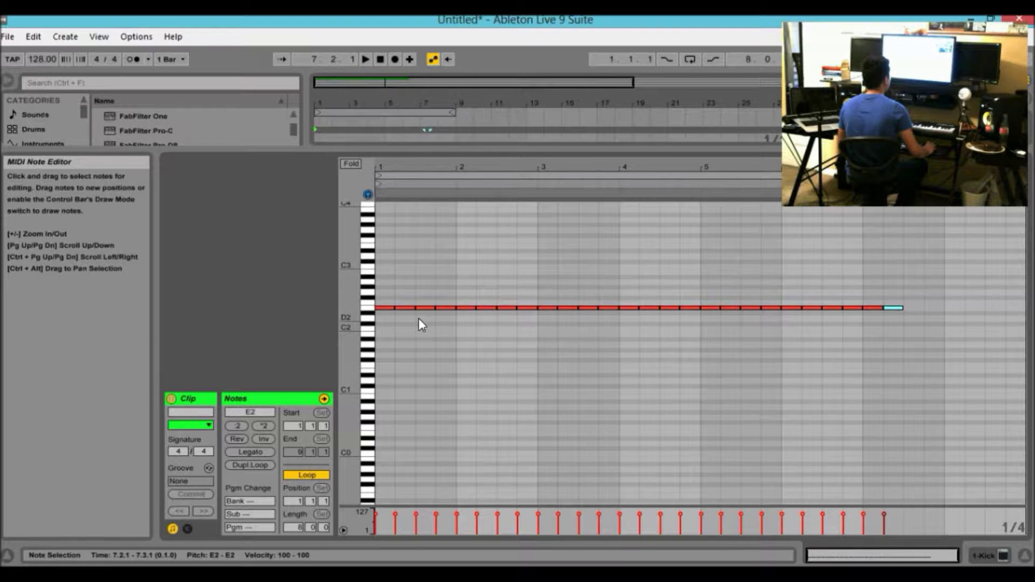
{"action": "key", "text": "ctrl+d"}
{"action": "key", "text": "ctrl+d"}
{"action": "key", "text": "ctrl+d"}
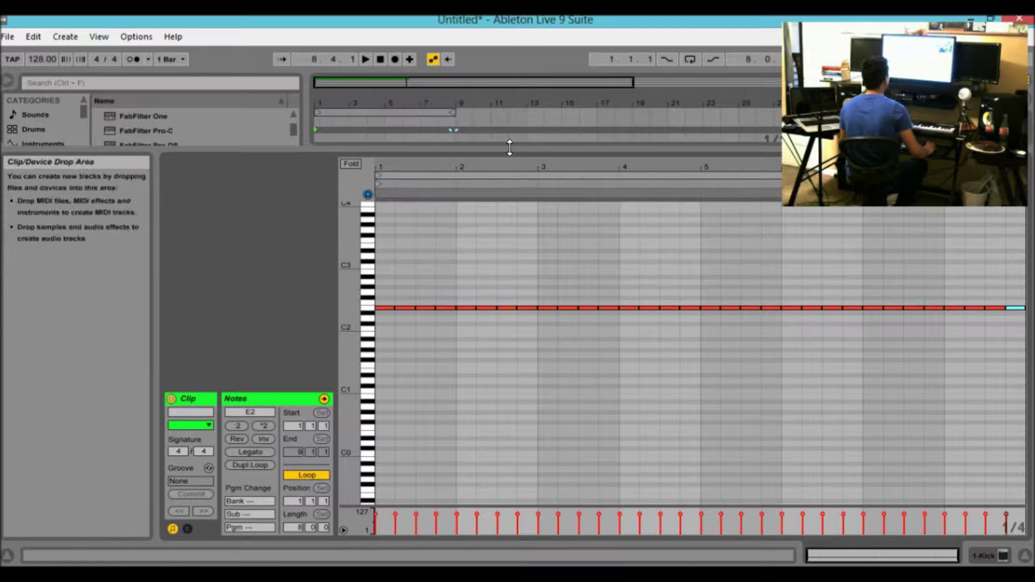
Return to the arrangement with the clip editor hidden and play back the eight-bar kick pattern.
{"action": "left_click_drag", "start_coordinate": [509, 149], "coordinate": [584, 459]}
{"action": "left_click_drag", "start_coordinate": [493, 93], "coordinate": [493, 75]}
{"action": "key", "text": "space"}
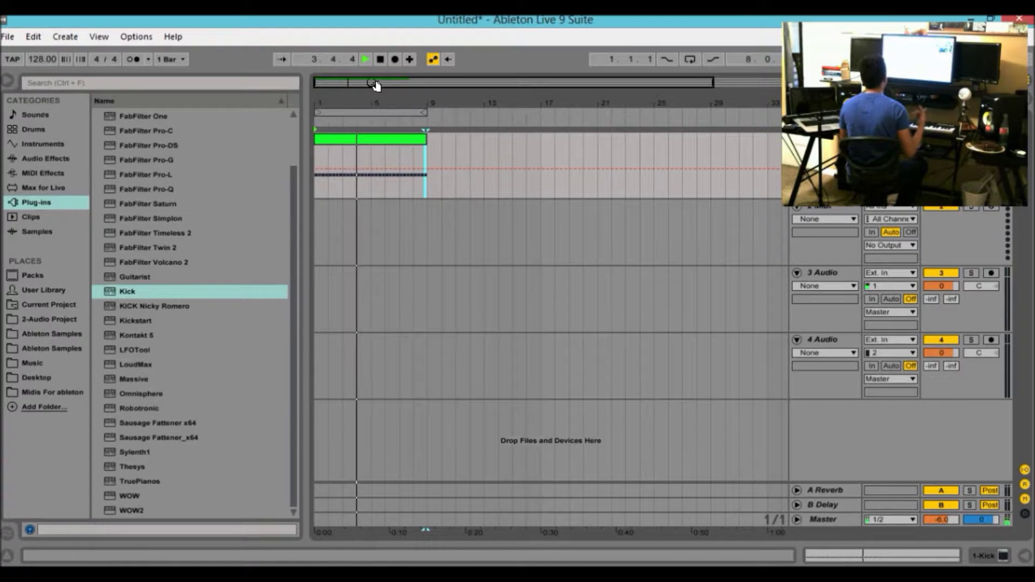
{"action": "left_click", "coordinate": [826, 208]}
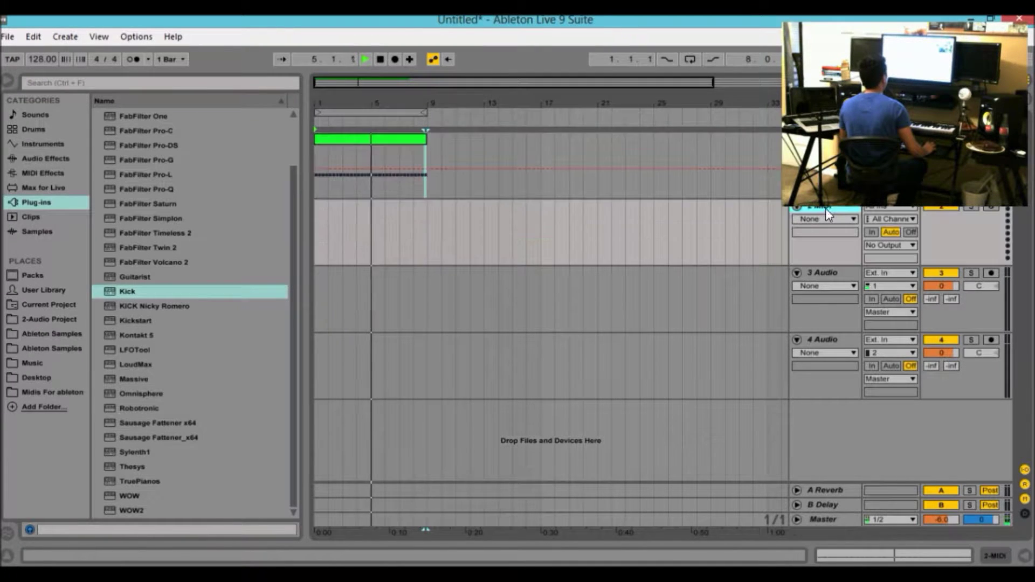
{"action": "key", "text": "space"}
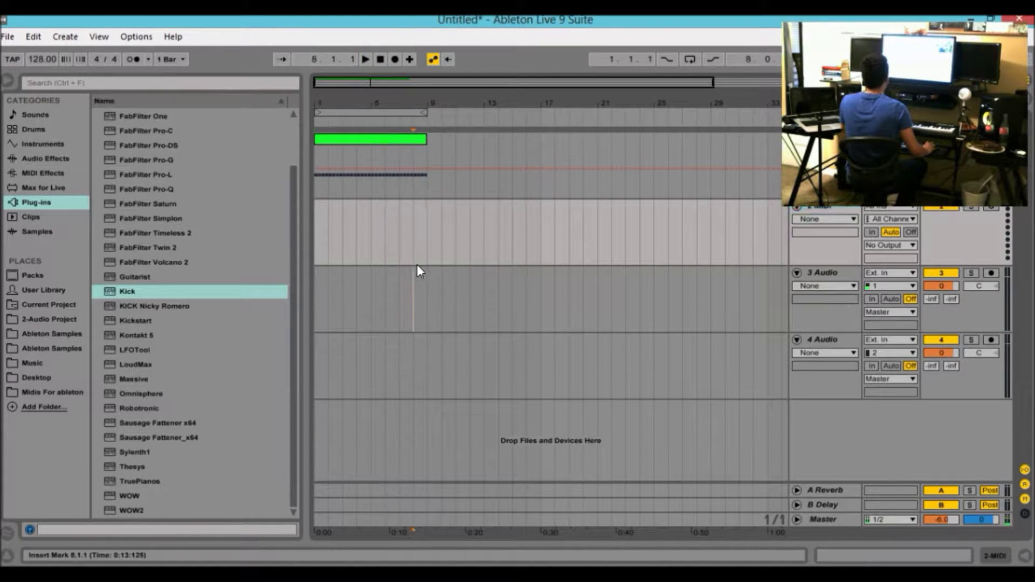
Expand the MUB2 HiHat Loops folder inside MUB2 Loops 128 bpm in Ableton Samples.
{"action": "left_click", "coordinate": [415, 265]}
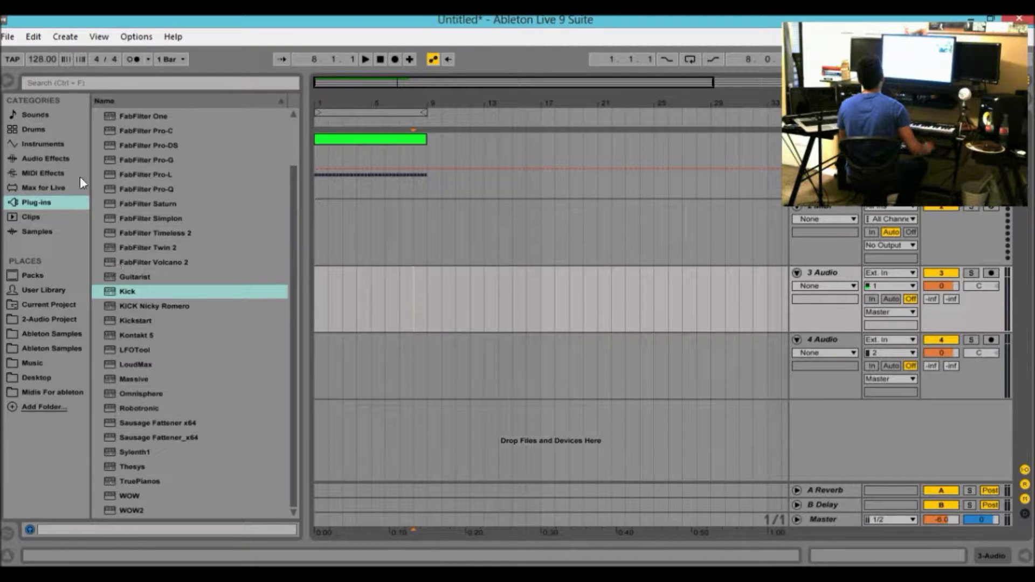
{"action": "left_click", "coordinate": [54, 334]}
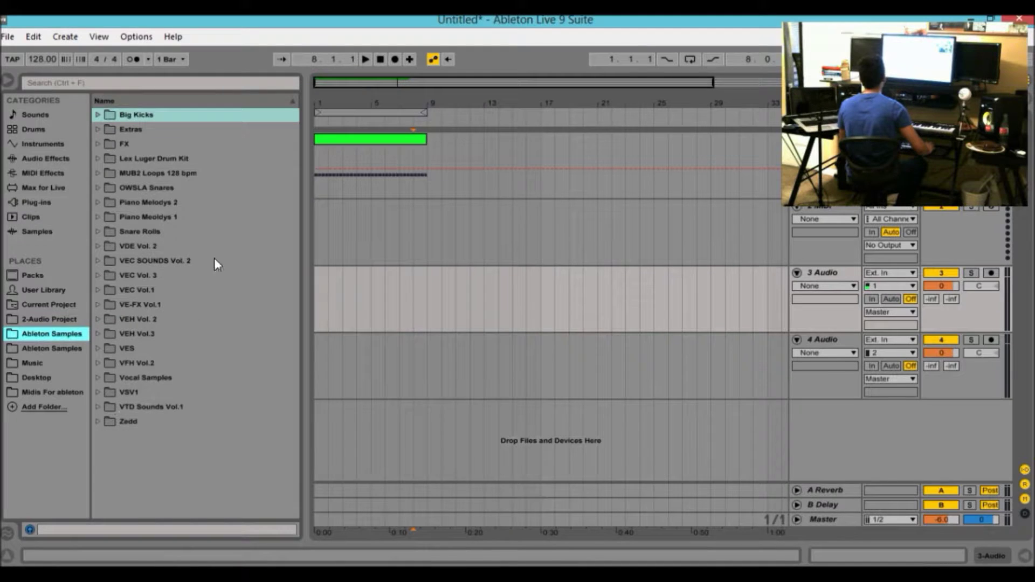
{"action": "left_click", "coordinate": [150, 278]}
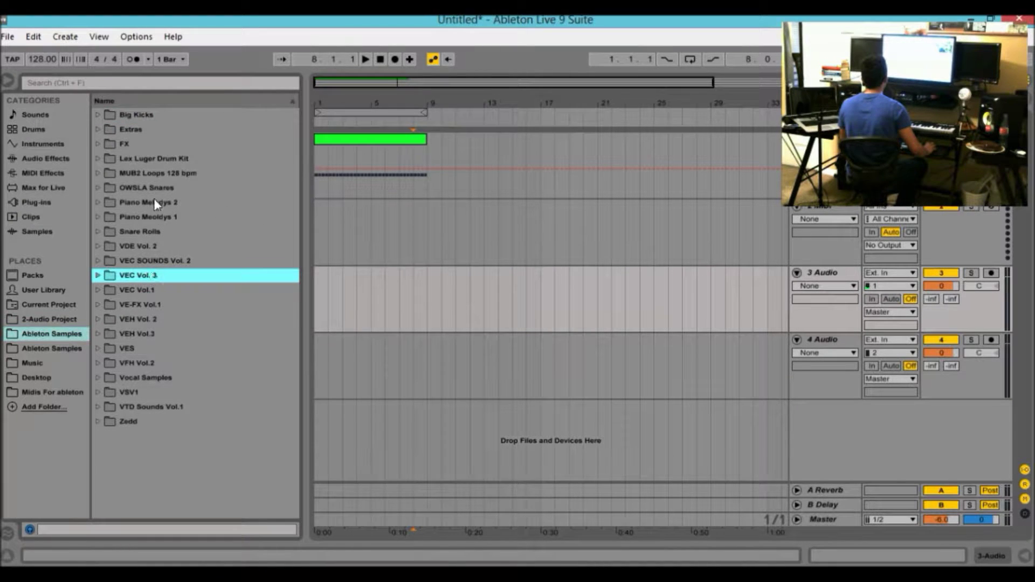
{"action": "left_click", "coordinate": [153, 173]}
{"action": "key", "text": "Right"}
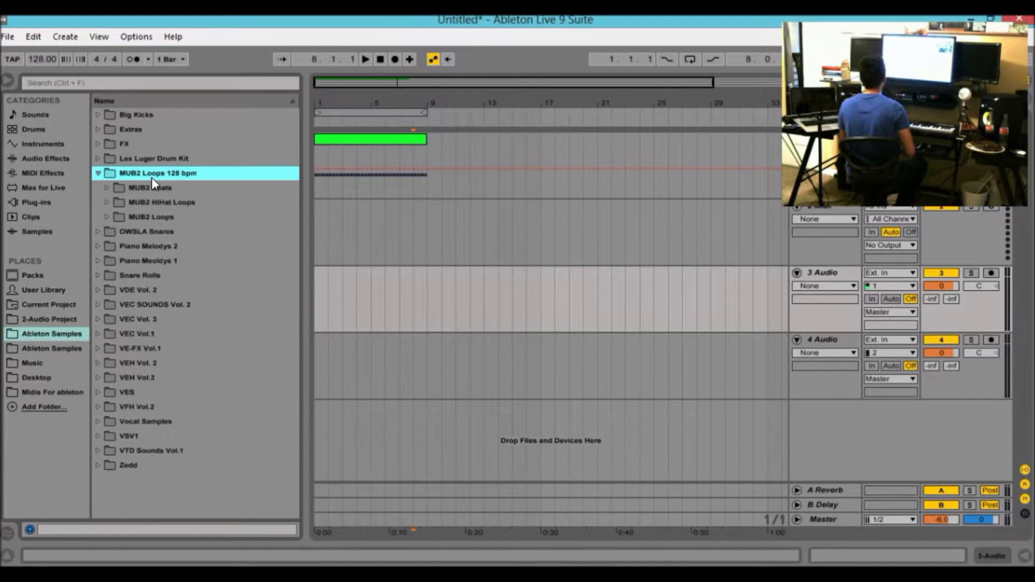
{"action": "key", "text": "Down"}
{"action": "key", "text": "Down"}
{"action": "key", "text": "Right"}
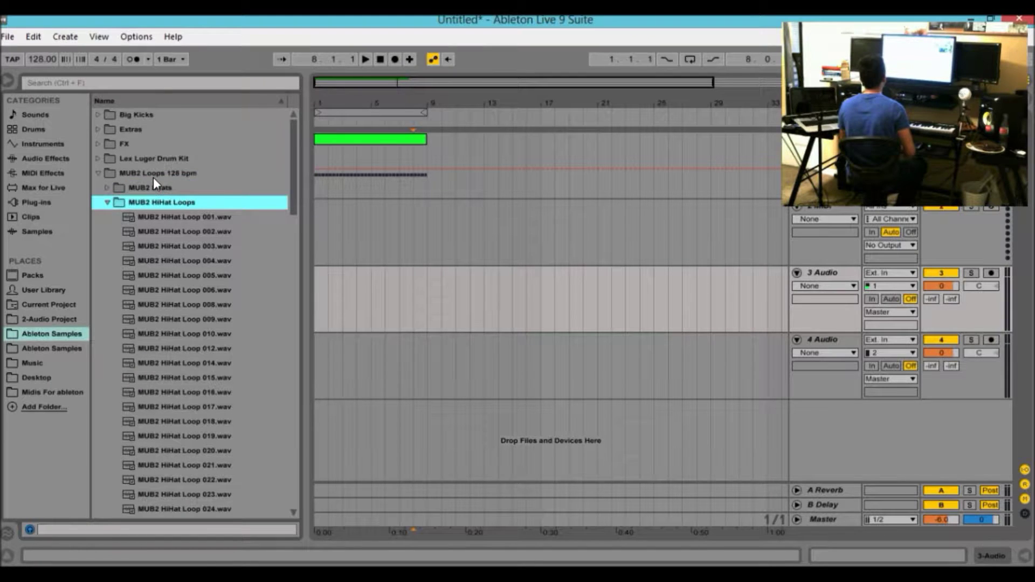
Preview the first few MUB2 hi-hat loops and settle on MUB2 HiHat Loop 003.wav.
{"action": "key", "text": "Down"}
{"action": "key", "text": "Down"}
{"action": "key", "text": "Down"}
{"action": "key", "text": "Down"}
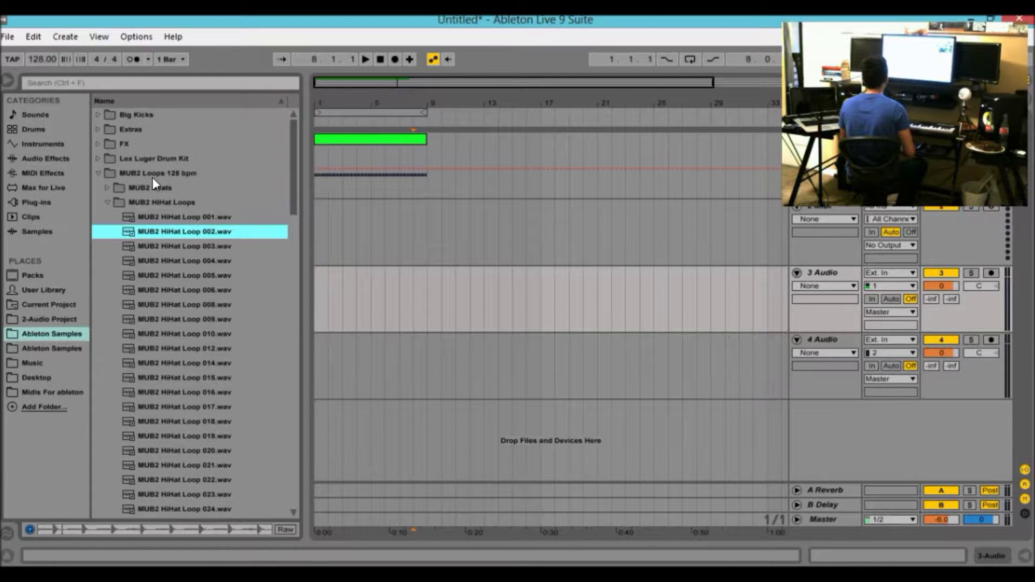
{"action": "key", "text": "Down"}
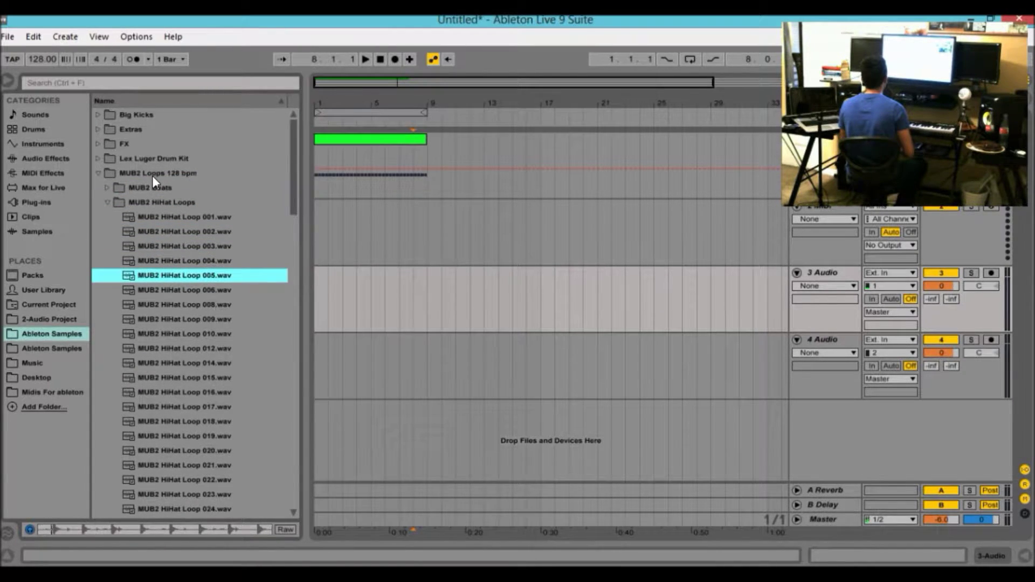
{"action": "key", "text": "Up"}
{"action": "key", "text": "Up"}
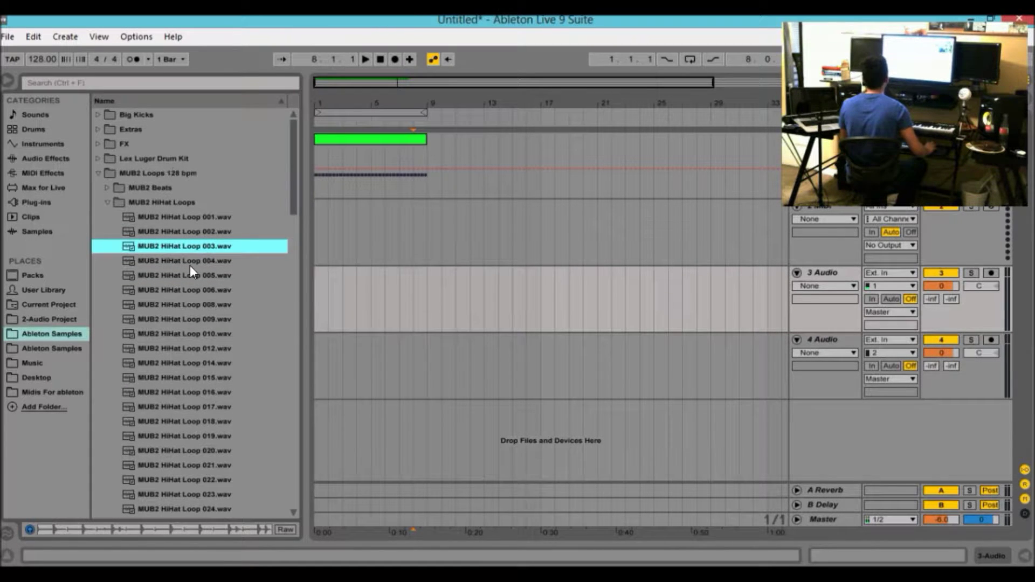
Place MUB2 HiHat Loop 003 at bar 1 of the second track and duplicate it three times to fill eight bars.
{"action": "left_click_drag", "start_coordinate": [193, 246], "coordinate": [329, 207]}
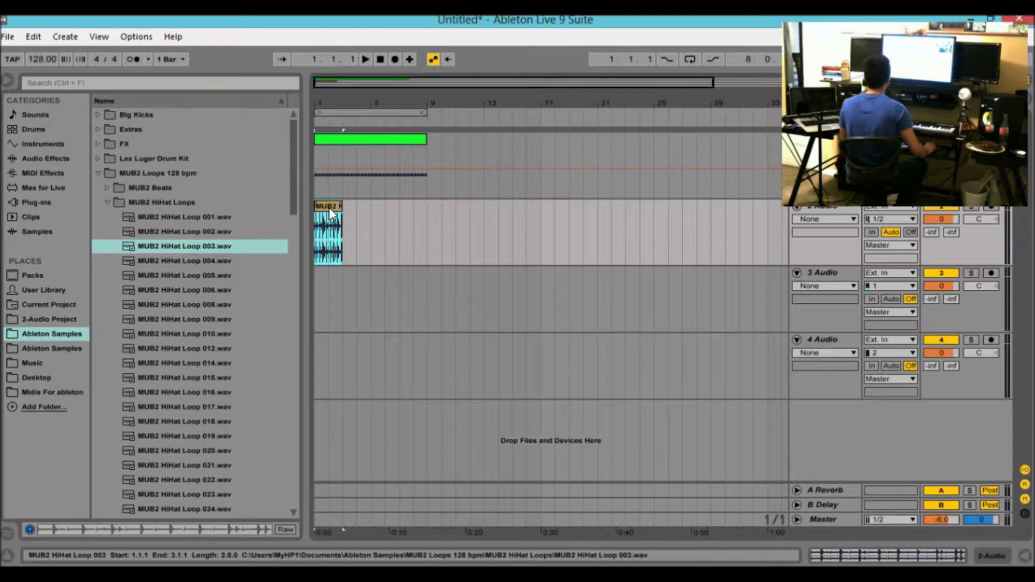
{"action": "key", "text": "ctrl+d"}
{"action": "key", "text": "ctrl+d"}
{"action": "key", "text": "ctrl+d"}
Play the arrangement from the start to hear the hi-hat loops with the kick.
{"action": "key", "text": "space"}
{"action": "double_click", "coordinate": [382, 59]}
{"action": "key", "text": "space"}
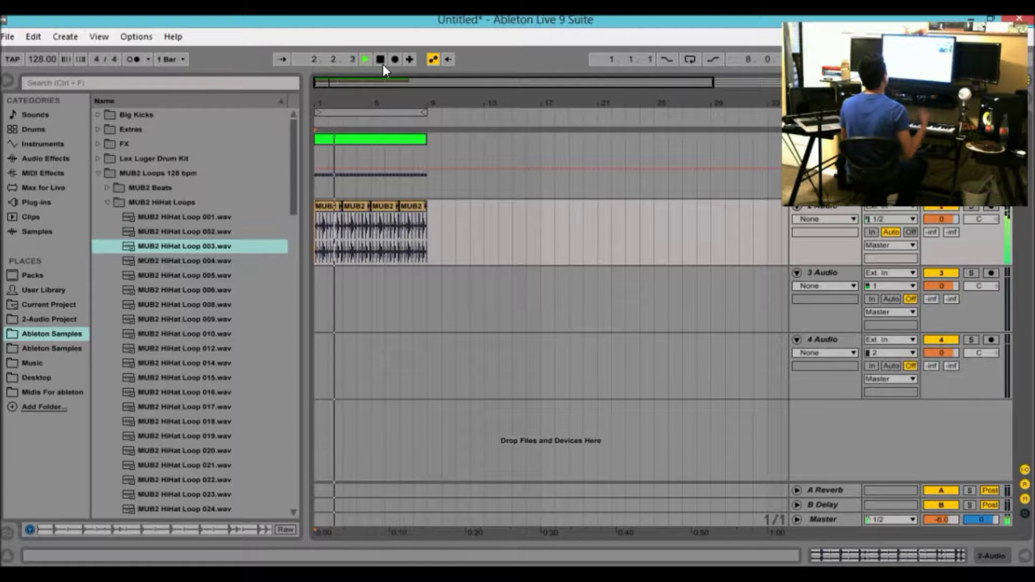
{"action": "double_click", "coordinate": [381, 62]}
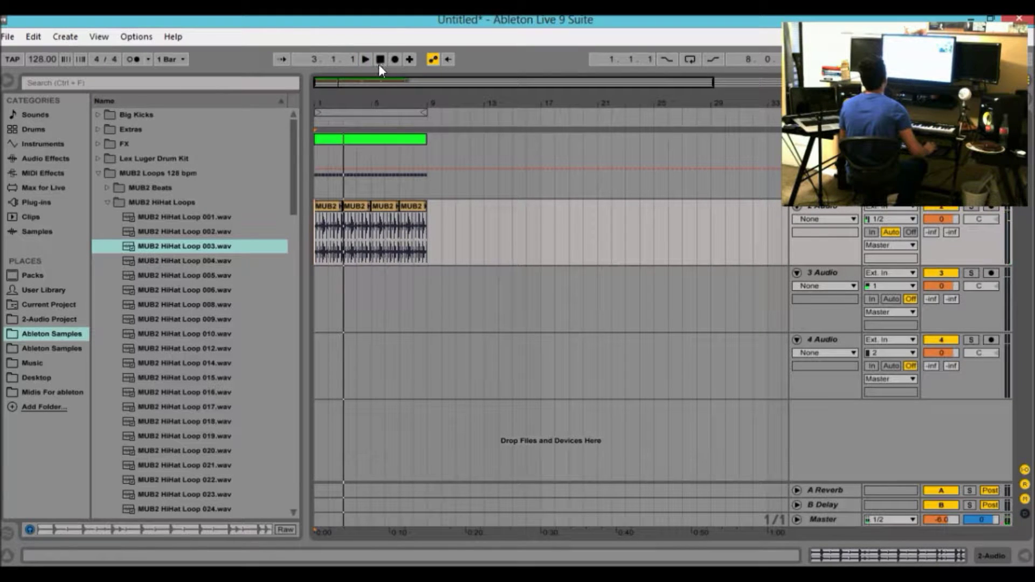
{"action": "key", "text": "space"}
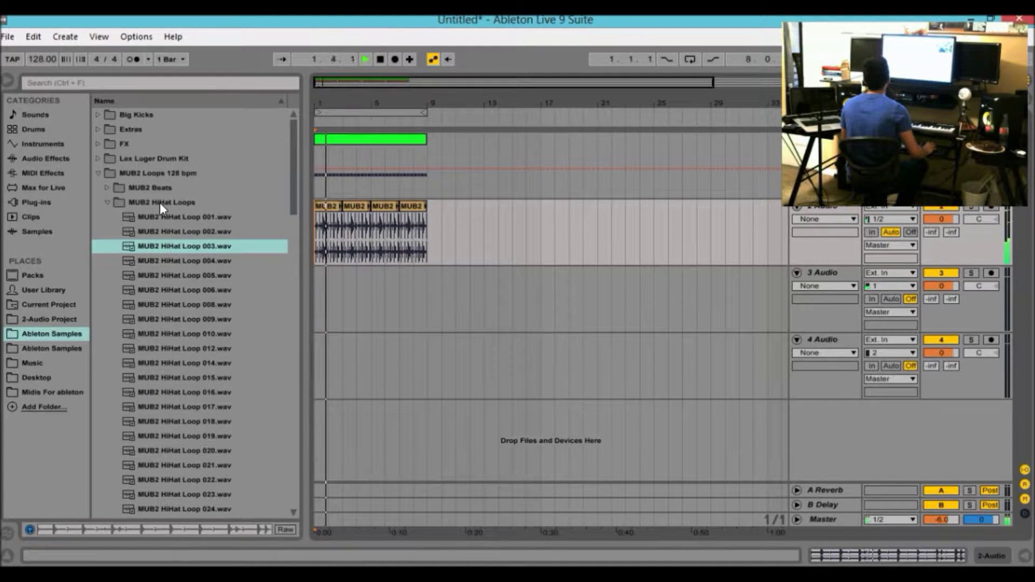
{"action": "key", "text": "space"}
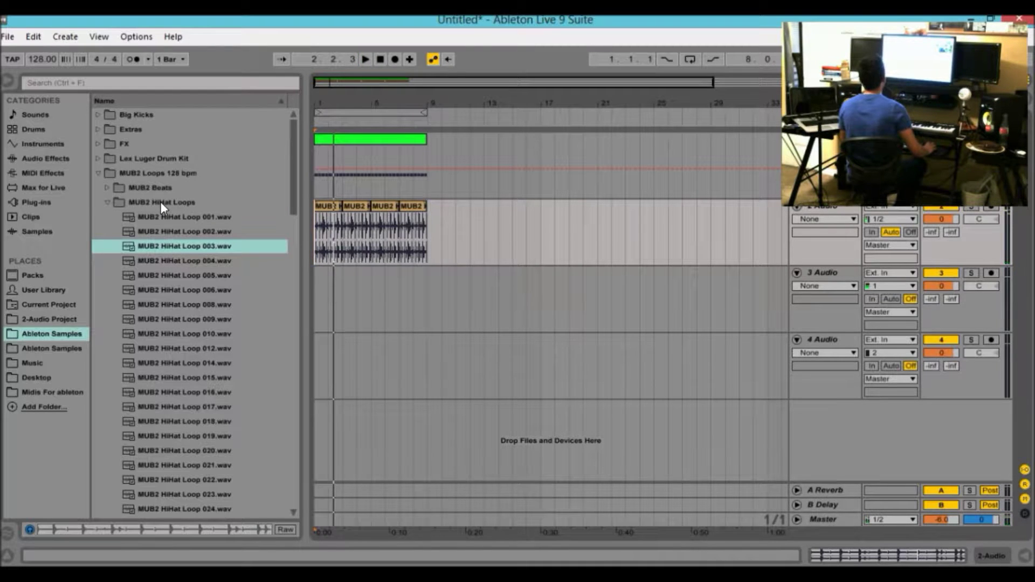
Collapse the MUB2 HiHat Loops folder and its parent folder MUB2 Loops 128 bpm.
{"action": "left_click", "coordinate": [161, 202]}
{"action": "left_click", "coordinate": [161, 201]}
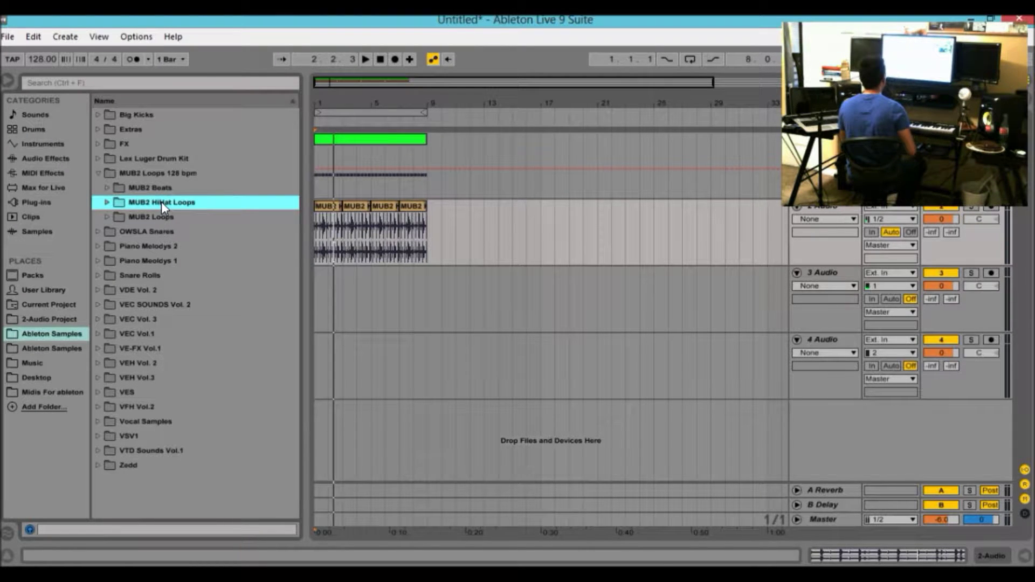
{"action": "key", "text": "Up"}
{"action": "key", "text": "Up"}
{"action": "key", "text": "Left"}
{"action": "key", "text": "Right"}
{"action": "key", "text": "Left"}
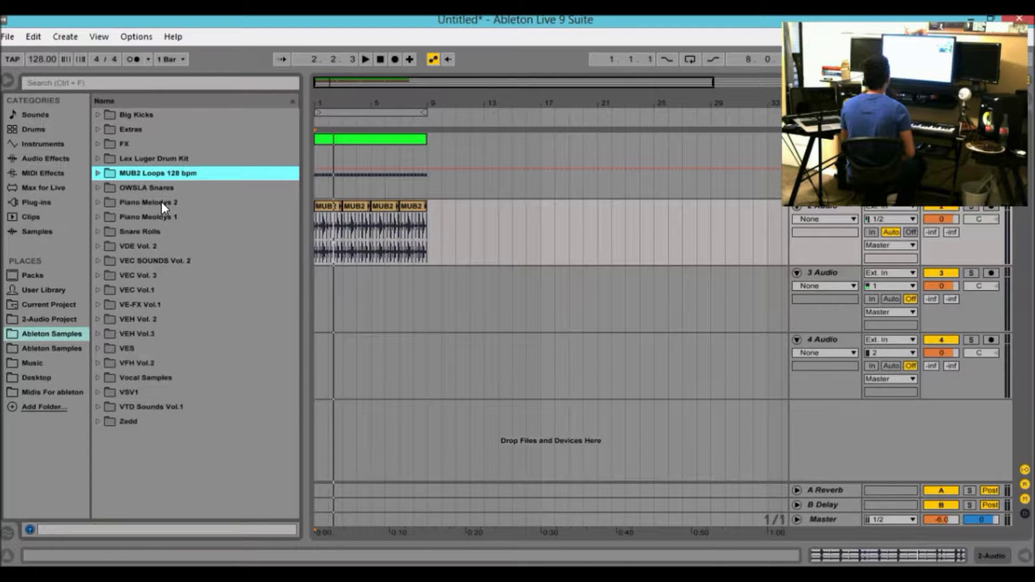
{"action": "key", "text": "Left"}
{"action": "key", "text": "Right"}
{"action": "key", "text": "Right"}
{"action": "key", "text": "Left"}
Listen to the opening bars again and check the second hi-hat clip on the audio track.
{"action": "left_click_drag", "start_coordinate": [421, 81], "coordinate": [370, 95]}
{"action": "key", "text": "space"}
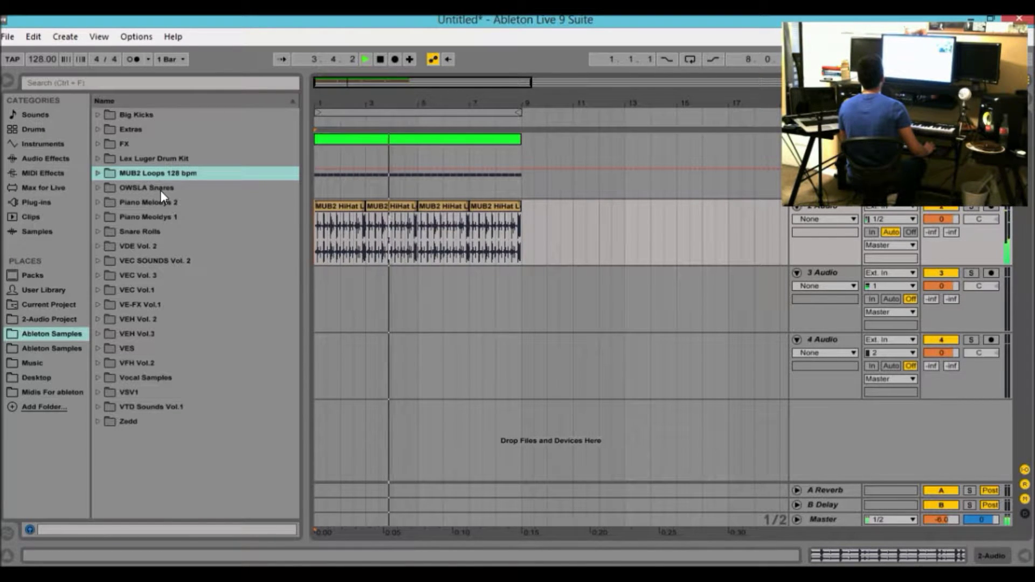
{"action": "key", "text": "space"}
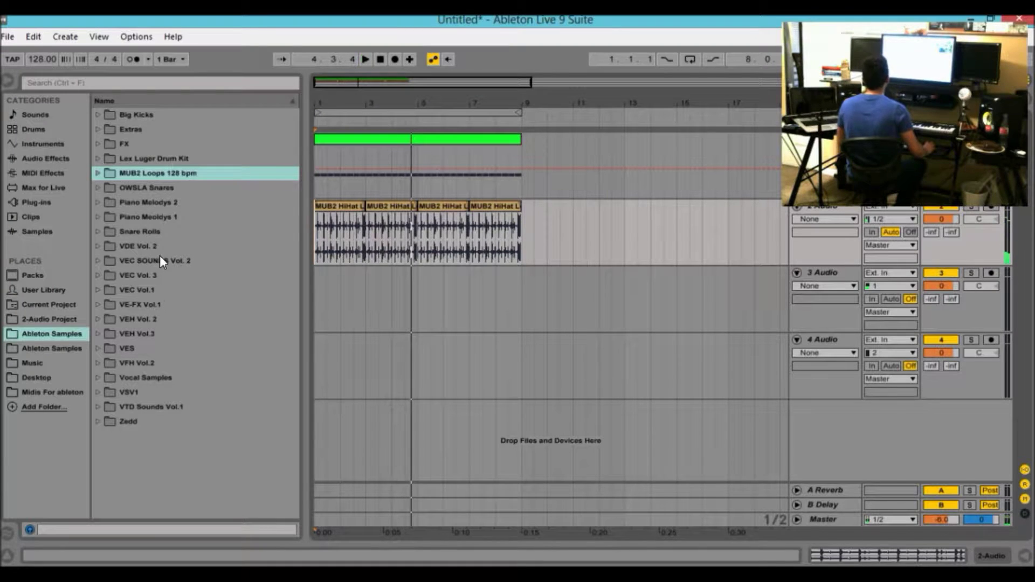
{"action": "left_click", "coordinate": [386, 205]}
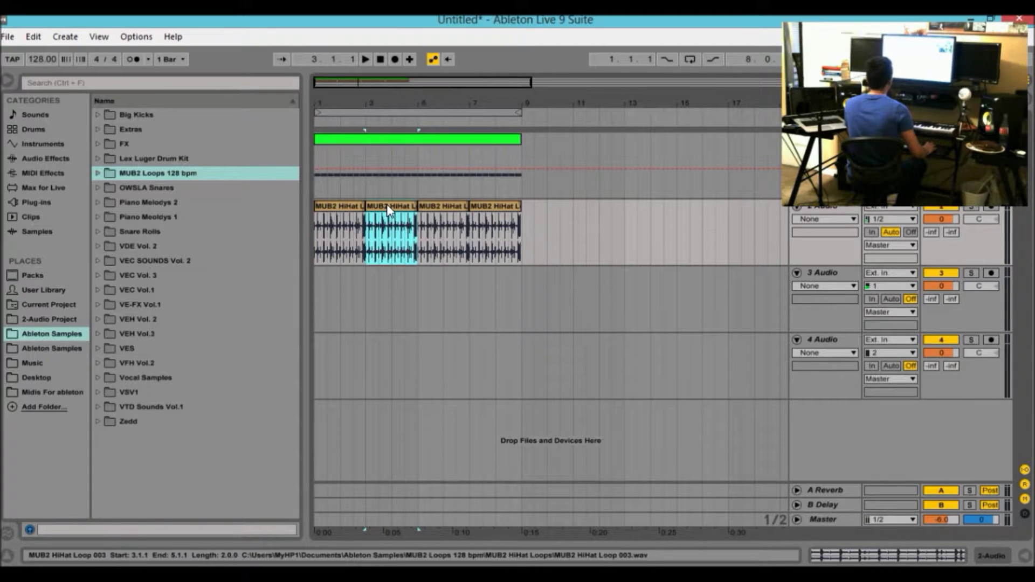
{"action": "left_click", "coordinate": [548, 213]}
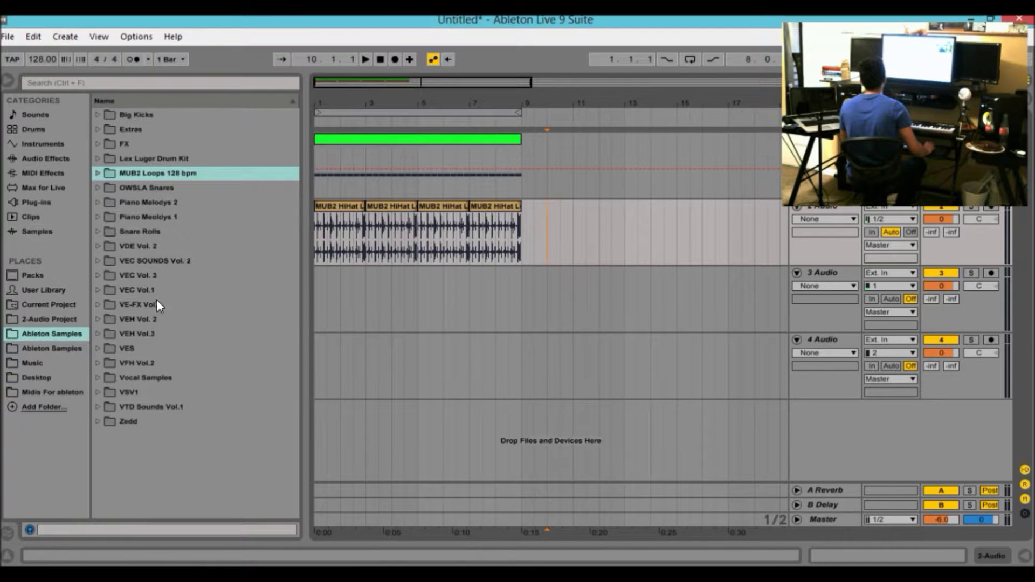
Expand the VEC Vol. 3 sample folder and look through its subfolders as far as VEC3 Cymbals.
{"action": "left_click", "coordinate": [145, 276]}
{"action": "double_click", "coordinate": [144, 276]}
{"action": "double_click", "coordinate": [145, 276]}
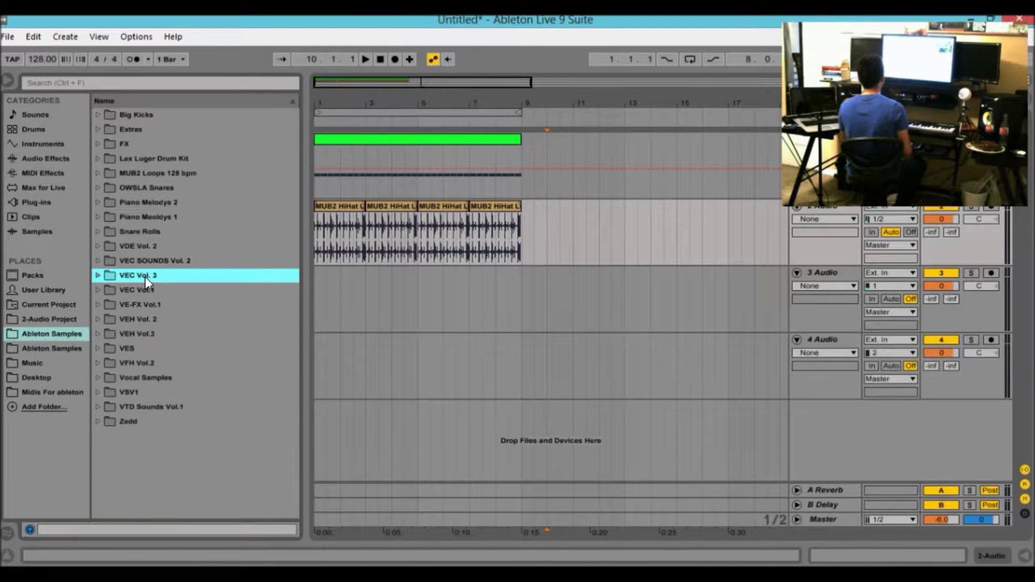
{"action": "double_click", "coordinate": [144, 277]}
{"action": "key", "text": "Down"}
{"action": "key", "text": "Down"}
{"action": "key", "text": "Down"}
{"action": "key", "text": "Down"}
{"action": "key", "text": "Down"}
{"action": "key", "text": "Down"}
{"action": "key", "text": "Down"}
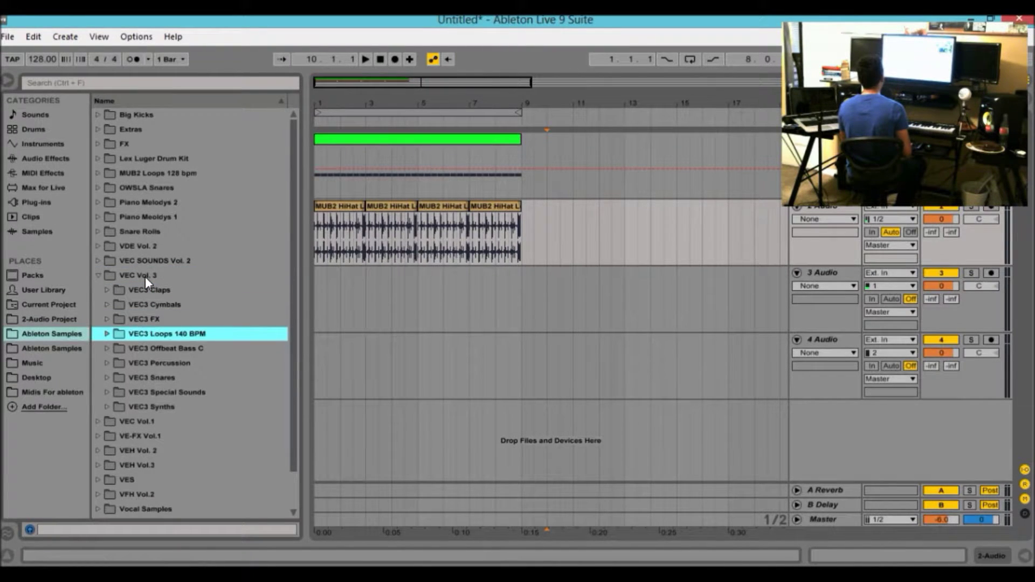
{"action": "key", "text": "Down"}
{"action": "key", "text": "Up"}
{"action": "key", "text": "Up"}
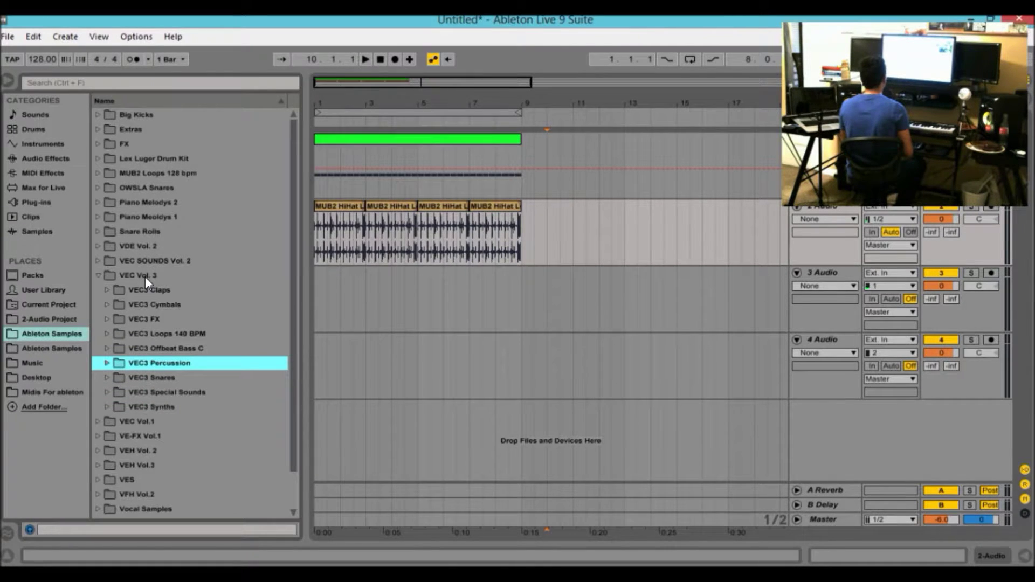
{"action": "key", "text": "Up"}
{"action": "key", "text": "Up"}
{"action": "key", "text": "Up"}
{"action": "key", "text": "Up"}
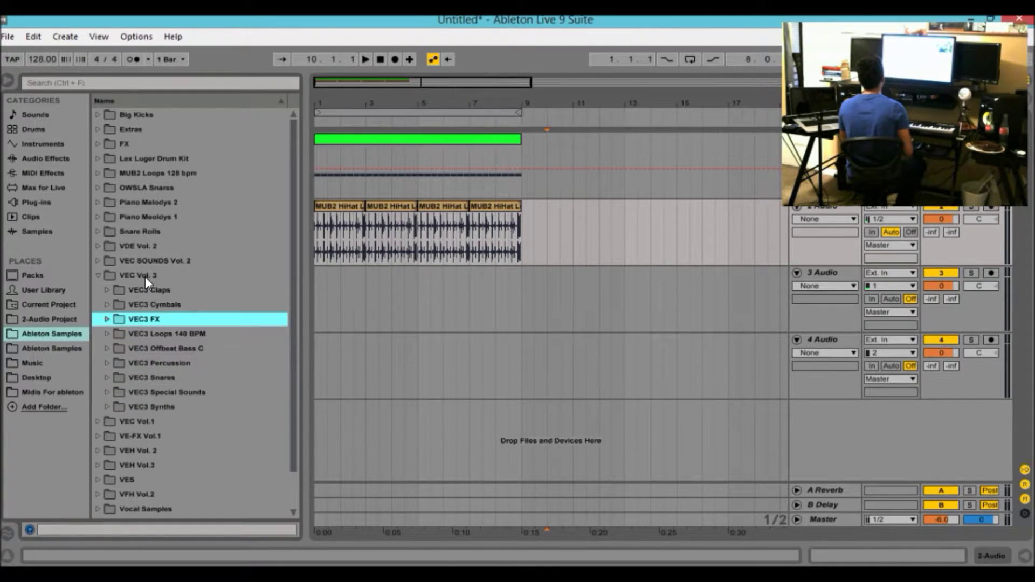
{"action": "key", "text": "Up"}
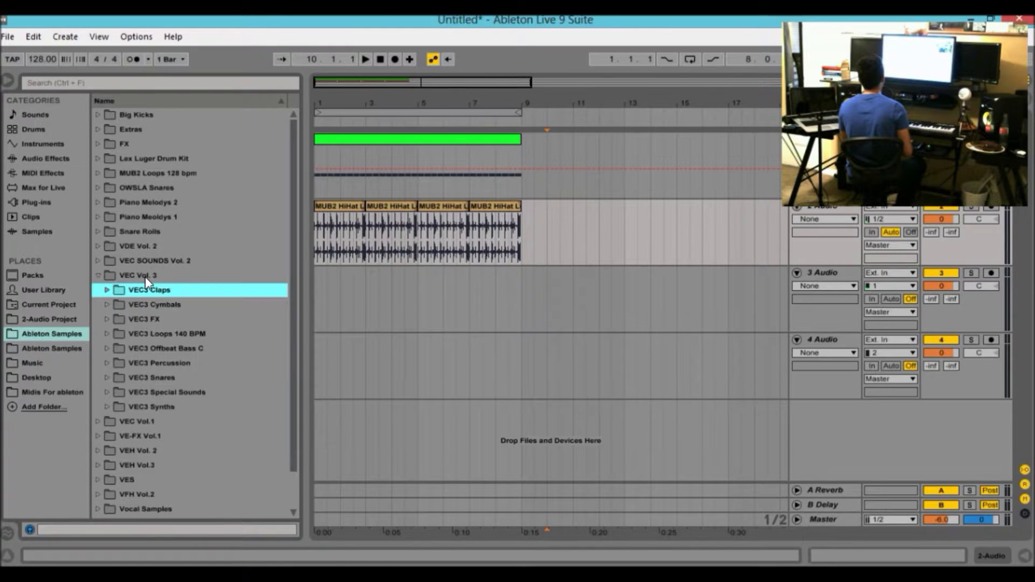
{"action": "key", "text": "Down"}
{"action": "key", "text": "Down"}
{"action": "key", "text": "Up"}
Expand the VEC3 Cymbals and VEC3 Ride folders and audition the ride samples, ending on VEC3 Cymbals Ride 07.wav.
{"action": "key", "text": "Right"}
{"action": "key", "text": "Down"}
{"action": "key", "text": "Down"}
{"action": "key", "text": "Down"}
{"action": "key", "text": "Down"}
{"action": "key", "text": "Down"}
{"action": "key", "text": "Down"}
{"action": "key", "text": "Down"}
{"action": "key", "text": "Down"}
{"action": "key", "text": "Down"}
{"action": "key", "text": "Down"}
{"action": "key", "text": "Down"}
{"action": "key", "text": "Down"}
{"action": "key", "text": "Down"}
{"action": "key", "text": "Up"}
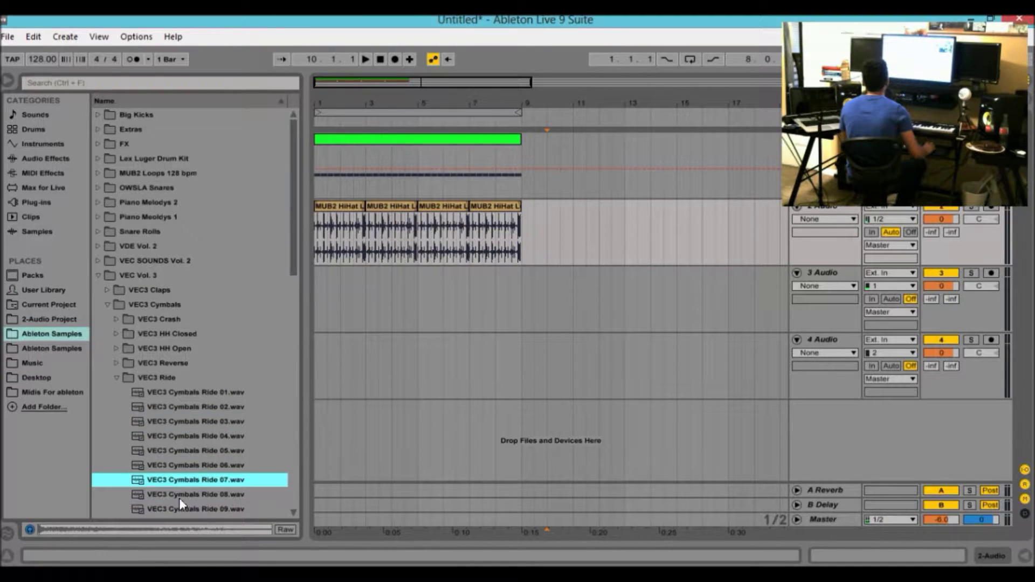
Place VEC3 Cymbals Ride 07 at bar 1 of the third track and duplicate it on every beat to fill eight bars.
{"action": "left_click_drag", "start_coordinate": [324, 298], "coordinate": [315, 291]}
{"action": "mouse_move", "coordinate": [343, 83]}
{"action": "left_mouse_down"}
{"action": "mouse_move", "coordinate": [345, 124]}
{"action": "mouse_move", "coordinate": [344, 103]}
{"action": "left_mouse_up"}
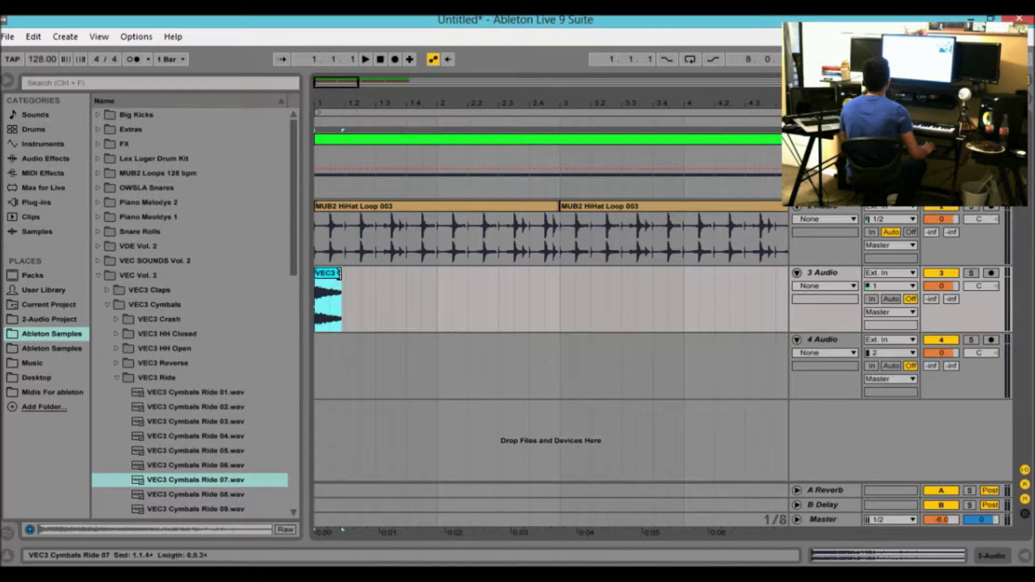
{"action": "key", "text": "ctrl+d"}
{"action": "key", "text": "ctrl+d"}
{"action": "key", "text": "ctrl+d"}
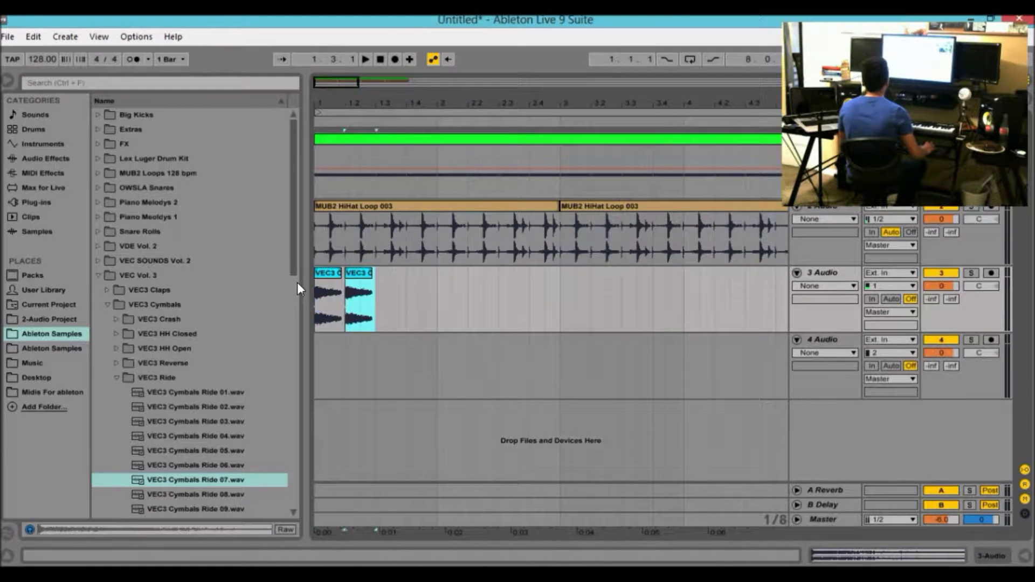
{"action": "key", "text": "ctrl+d"}
{"action": "left_click_drag", "start_coordinate": [344, 82], "coordinate": [344, 62]}
{"action": "key", "text": "ctrl+d"}
{"action": "key", "text": "ctrl+d"}
{"action": "key", "text": "ctrl+d"}
{"action": "key", "text": "ctrl+d"}
{"action": "key", "text": "ctrl+d"}
{"action": "key", "text": "ctrl+d"}
{"action": "key", "text": "ctrl+d"}
{"action": "key", "text": "ctrl+d"}
{"action": "key", "text": "ctrl+d"}
{"action": "key", "text": "ctrl+d"}
{"action": "key", "text": "ctrl+d"}
{"action": "key", "text": "ctrl+d"}
{"action": "key", "text": "ctrl+d"}
{"action": "key", "text": "ctrl+d"}
{"action": "key", "text": "ctrl+d"}
{"action": "key", "text": "ctrl+d"}
{"action": "key", "text": "ctrl+d"}
{"action": "key", "text": "ctrl+d"}
{"action": "key", "text": "ctrl+d"}
{"action": "key", "text": "ctrl+d"}
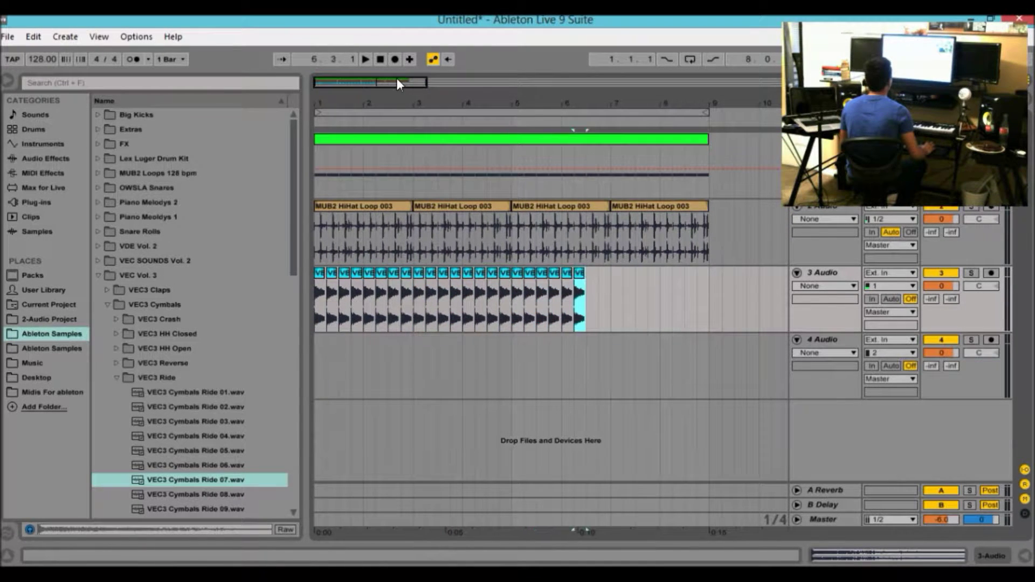
{"action": "key", "text": "ctrl+d"}
{"action": "key", "text": "ctrl+d"}
{"action": "key", "text": "ctrl+d"}
{"action": "key", "text": "ctrl+d"}
{"action": "key", "text": "ctrl+d"}
{"action": "key", "text": "ctrl+d"}
{"action": "key", "text": "ctrl+d"}
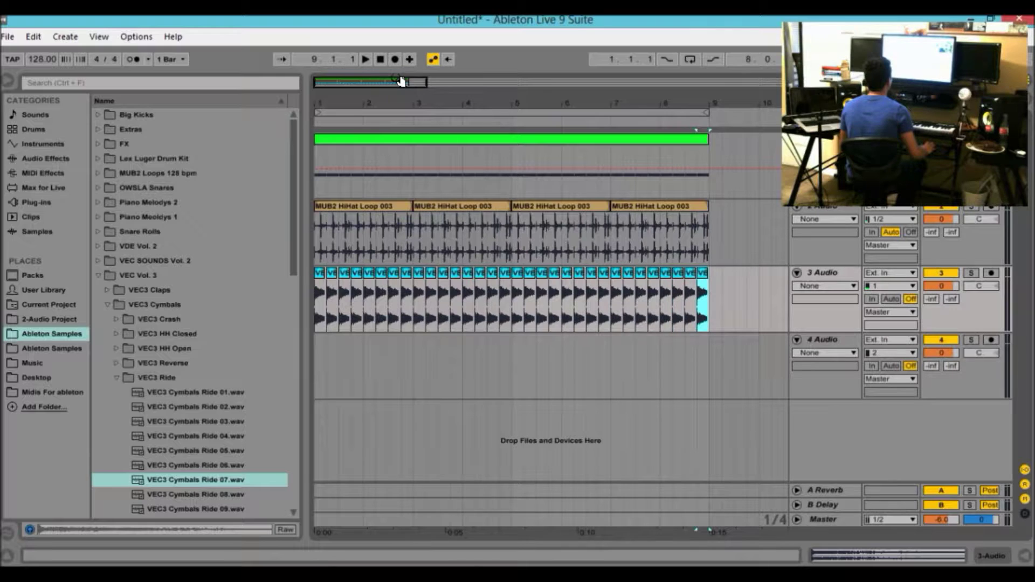
Play the arrangement from the start to hear the ride cymbals with the kick and hi-hats.
{"action": "left_click", "coordinate": [381, 60]}
{"action": "key", "text": "space"}
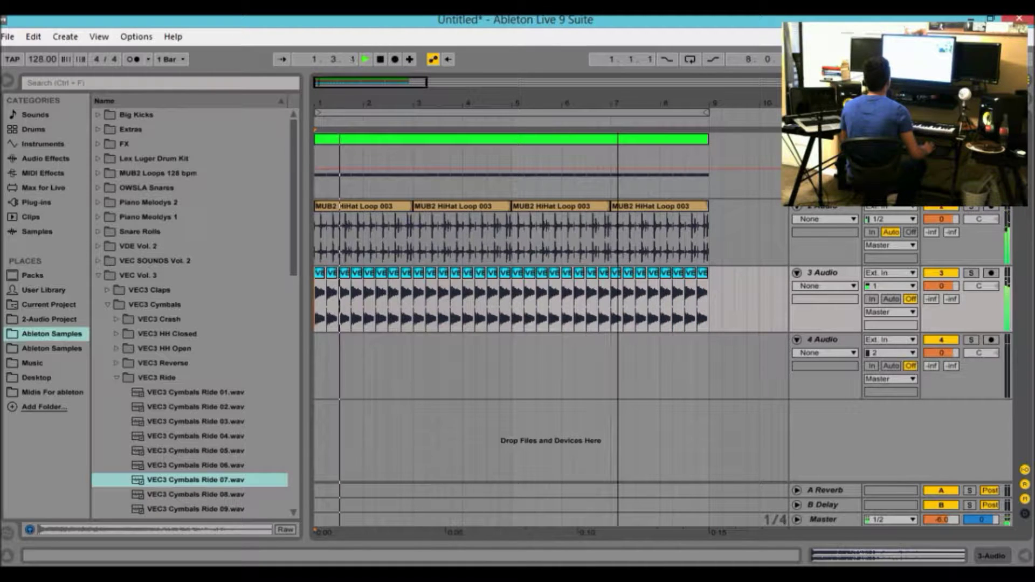
{"action": "left_click_drag", "start_coordinate": [397, 82], "coordinate": [397, 77]}
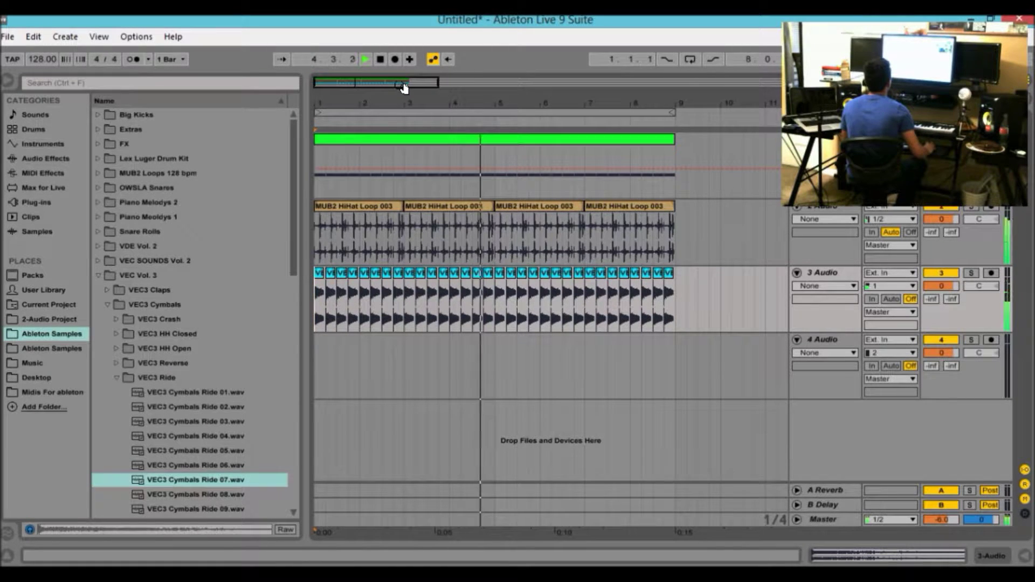
{"action": "left_click_drag", "start_coordinate": [400, 84], "coordinate": [400, 66]}
{"action": "left_click_drag", "start_coordinate": [497, 85], "coordinate": [581, 85]}
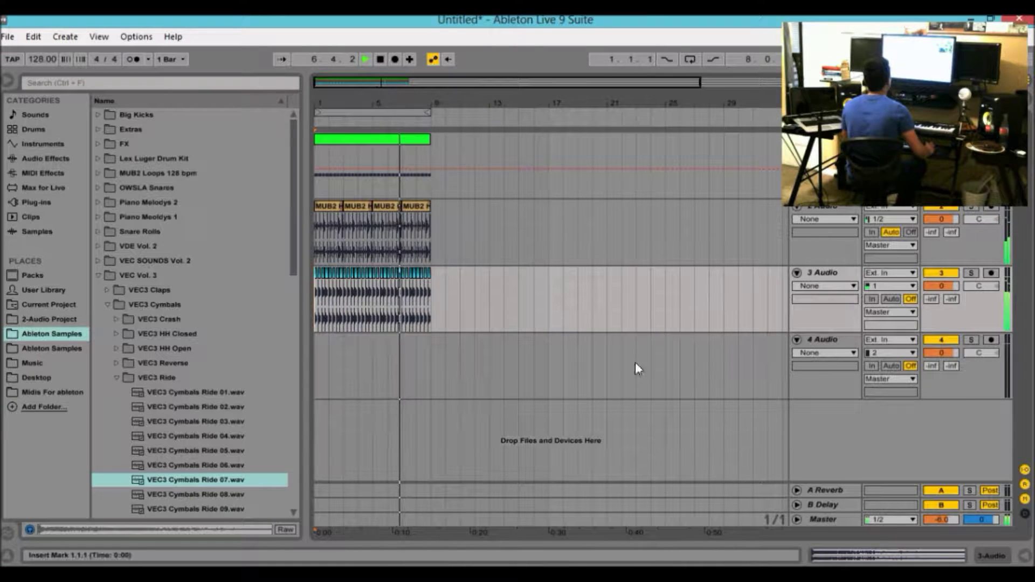
{"action": "key", "text": "space"}
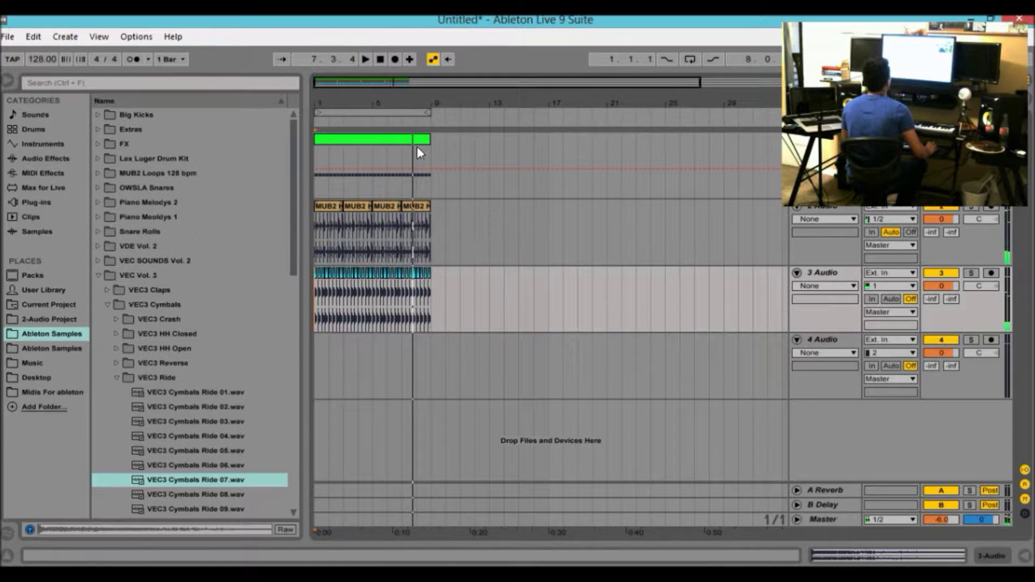
Select the fourth audio track and collapse the VEC3 Ride folder.
{"action": "left_click_drag", "start_coordinate": [426, 85], "coordinate": [433, 124]}
{"action": "left_click_drag", "start_coordinate": [408, 86], "coordinate": [438, 139]}
{"action": "left_click", "coordinate": [824, 341]}
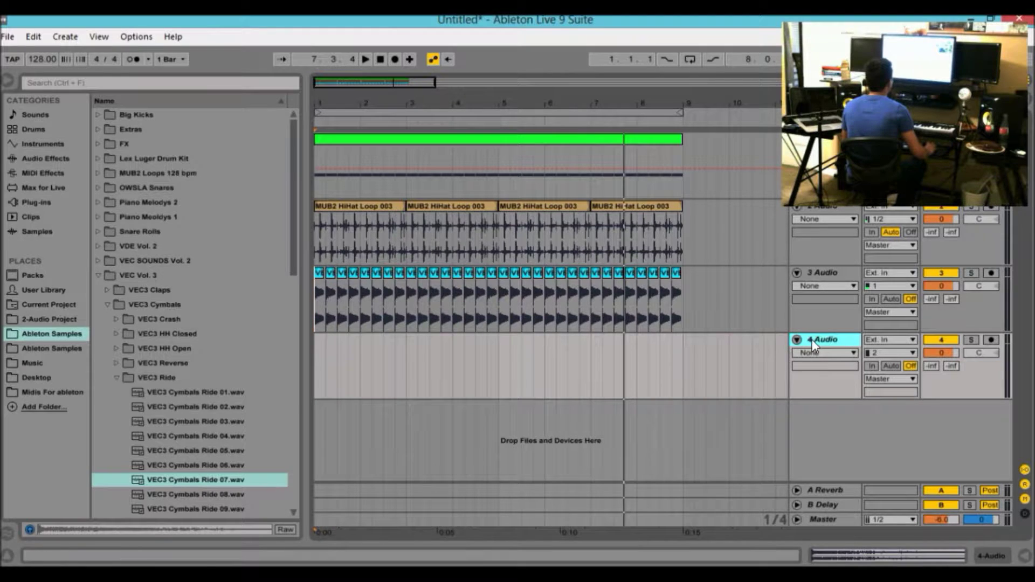
{"action": "left_click", "coordinate": [155, 378]}
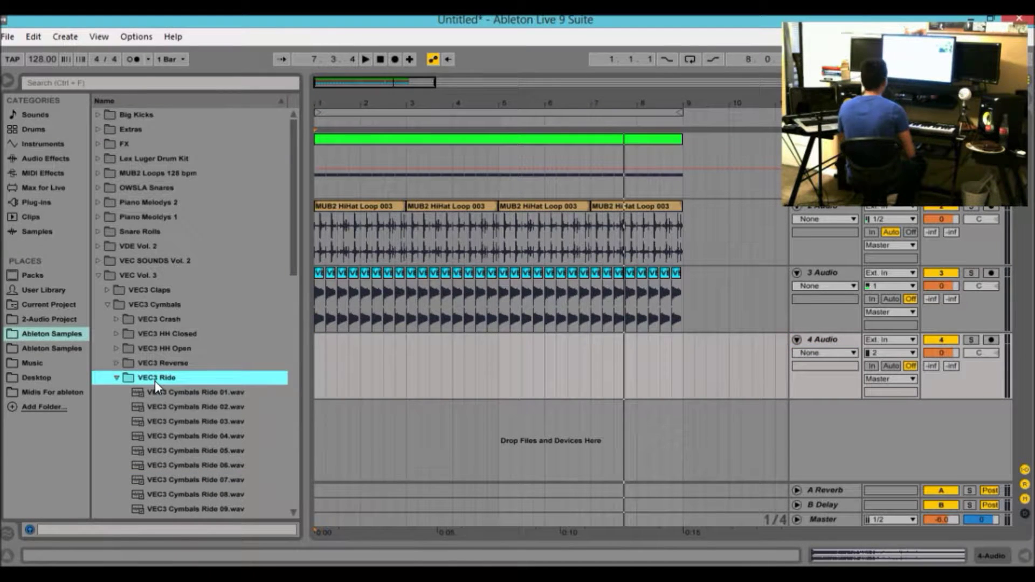
{"action": "left_click", "coordinate": [154, 380]}
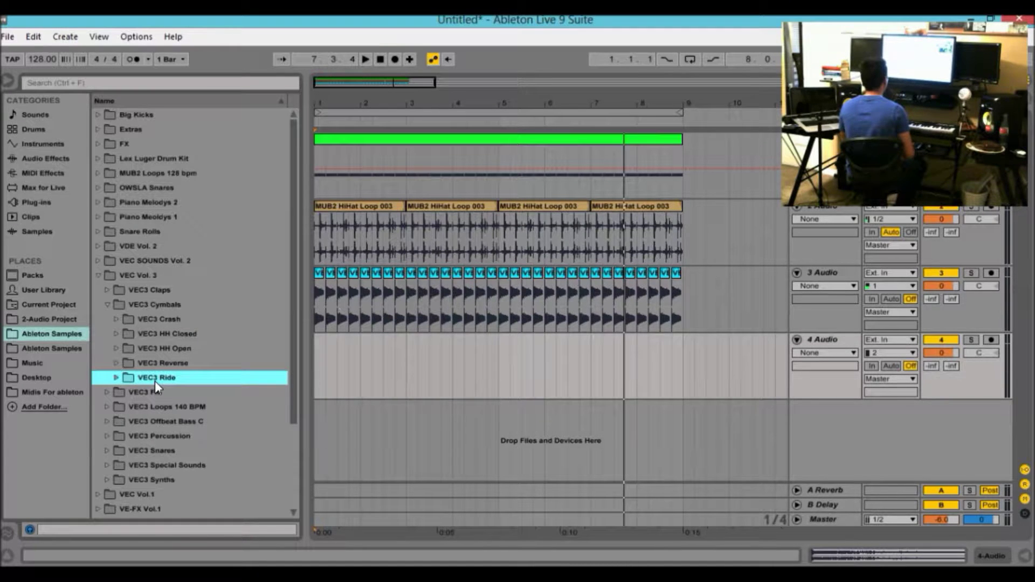
Go back up past the cymbal subfolders and expand the VEC3 Claps folder.
{"action": "key", "text": "Up"}
{"action": "key", "text": "Up"}
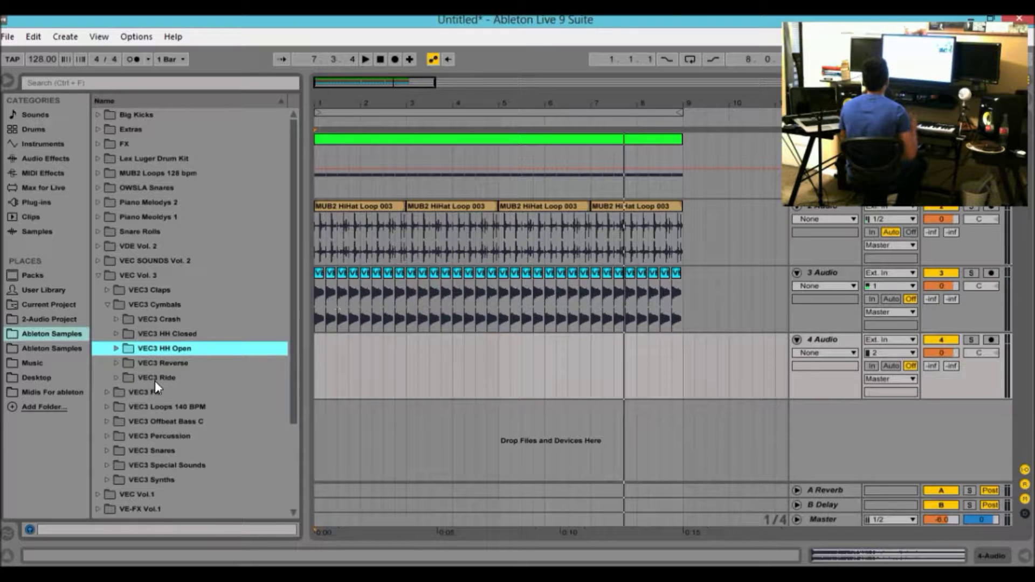
{"action": "key", "text": "Up"}
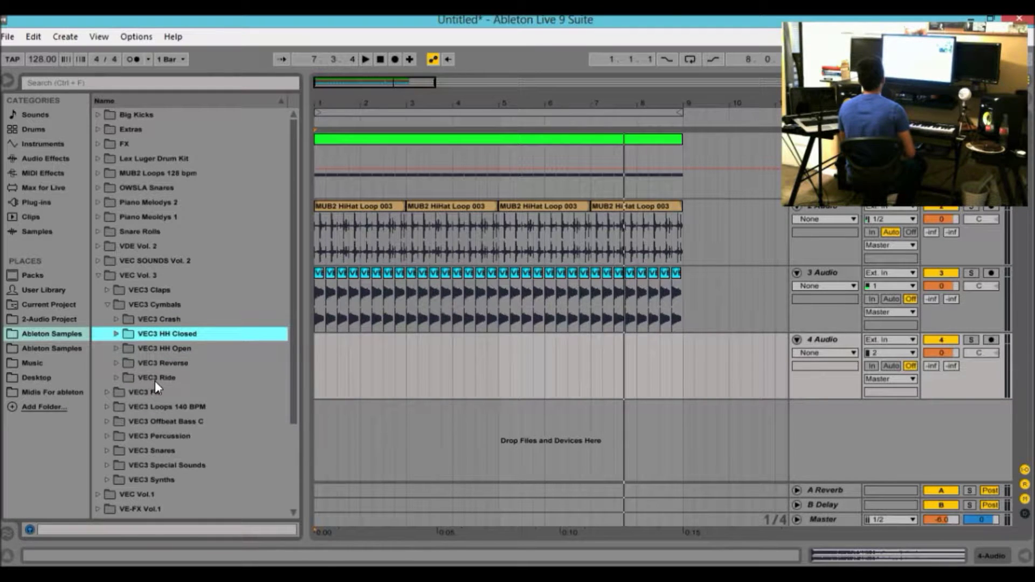
{"action": "key", "text": "Down"}
{"action": "key", "text": "Up"}
{"action": "key", "text": "Up"}
{"action": "key", "text": "Up"}
{"action": "key", "text": "Up"}
{"action": "key", "text": "Right"}
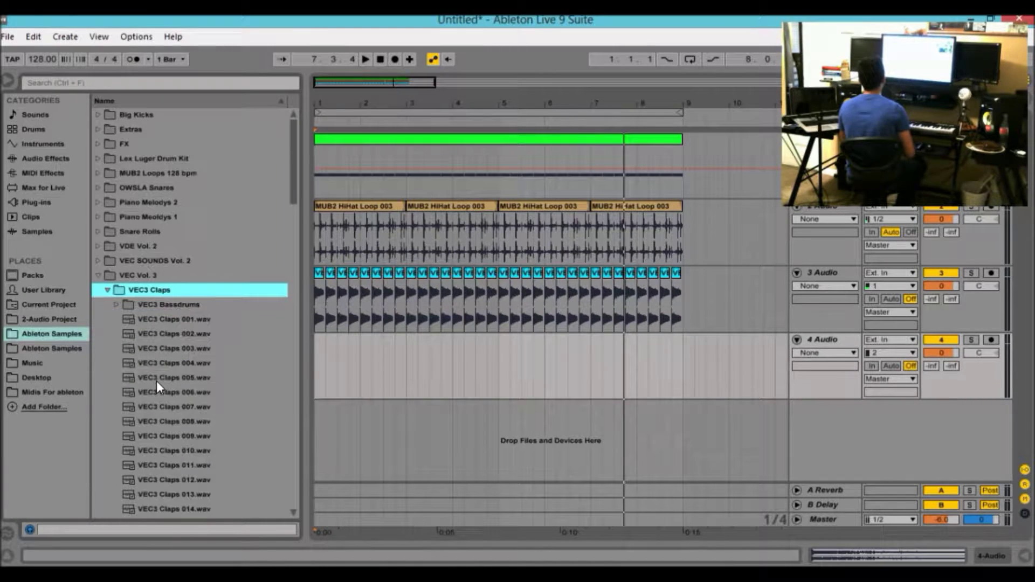
Audition the first VEC3 clap samples and place VEC3 Claps 003.wav at bar 1 of the fourth track.
{"action": "key", "text": "Down"}
{"action": "key", "text": "Down"}
{"action": "key", "text": "Down"}
{"action": "key", "text": "Down"}
{"action": "key", "text": "Down"}
{"action": "key", "text": "Up"}
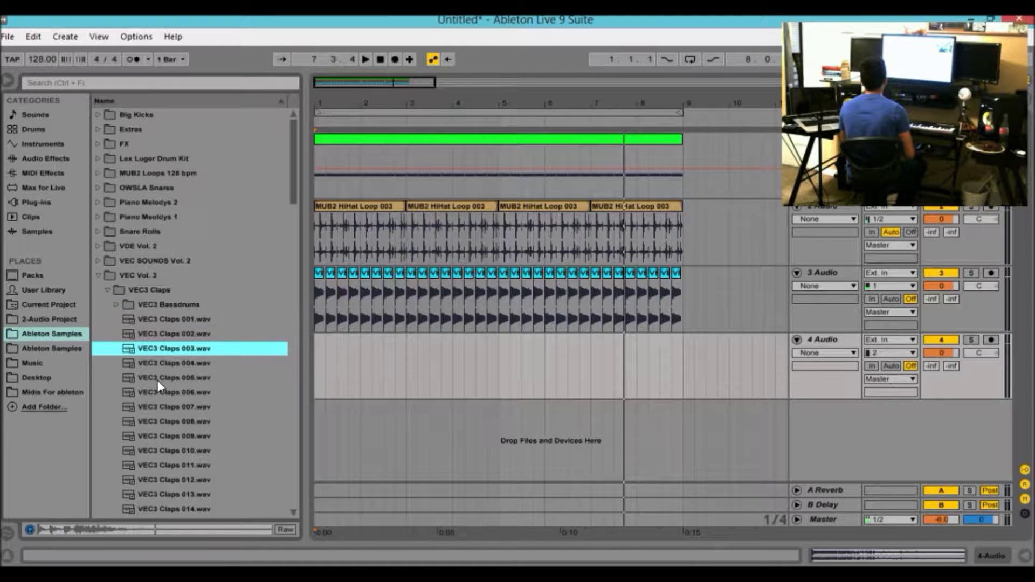
{"action": "key", "text": "Up"}
{"action": "key", "text": "Down"}
{"action": "left_click_drag", "start_coordinate": [149, 348], "coordinate": [316, 357]}
Move the clap clip on the fourth track to beat 1.2, checking its timing in playback.
{"action": "left_click_drag", "start_coordinate": [359, 84], "coordinate": [331, 88]}
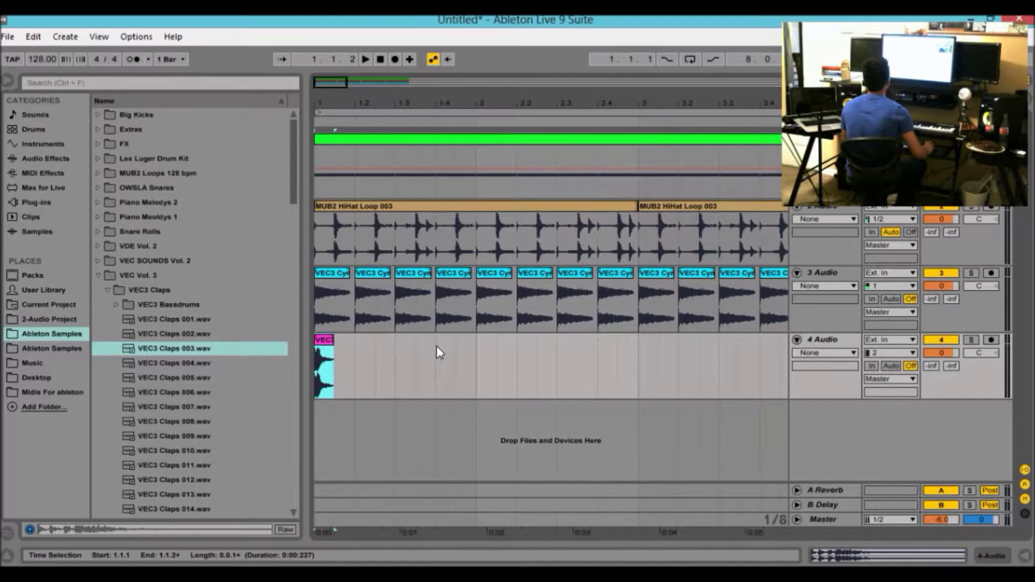
{"action": "mouse_move", "coordinate": [326, 347]}
{"action": "left_mouse_down"}
{"action": "mouse_move", "coordinate": [362, 350]}
{"action": "mouse_move", "coordinate": [319, 362]}
{"action": "left_mouse_up"}
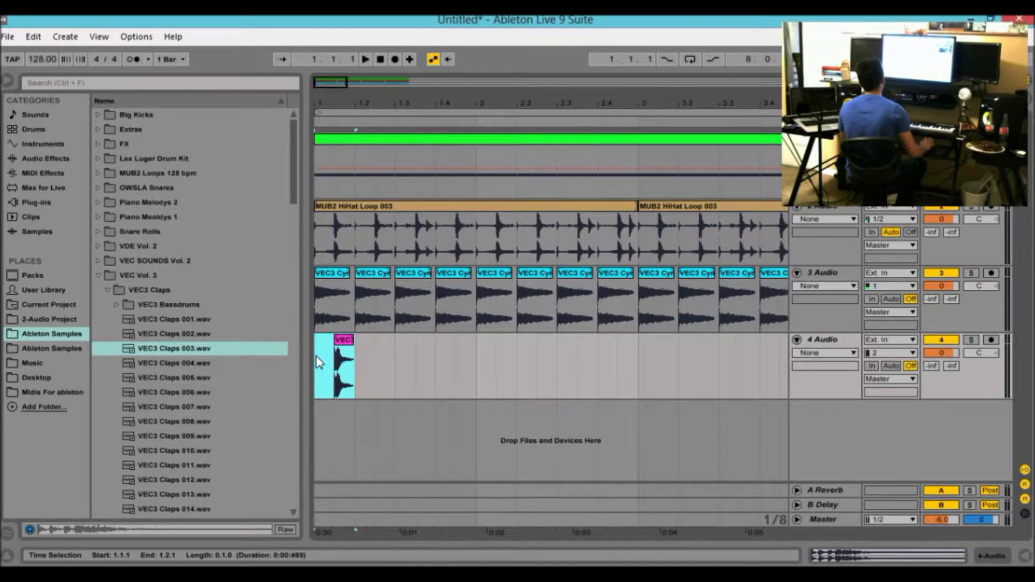
{"action": "key", "text": "space"}
{"action": "key", "text": "space"}
{"action": "mouse_move", "coordinate": [343, 341]}
{"action": "left_mouse_down"}
{"action": "mouse_move", "coordinate": [381, 342]}
{"action": "mouse_move", "coordinate": [362, 341]}
{"action": "left_mouse_up"}
Play the opening bar from the start to hear the clap on the second beat.
{"action": "key", "text": "space"}
{"action": "key", "text": "space"}
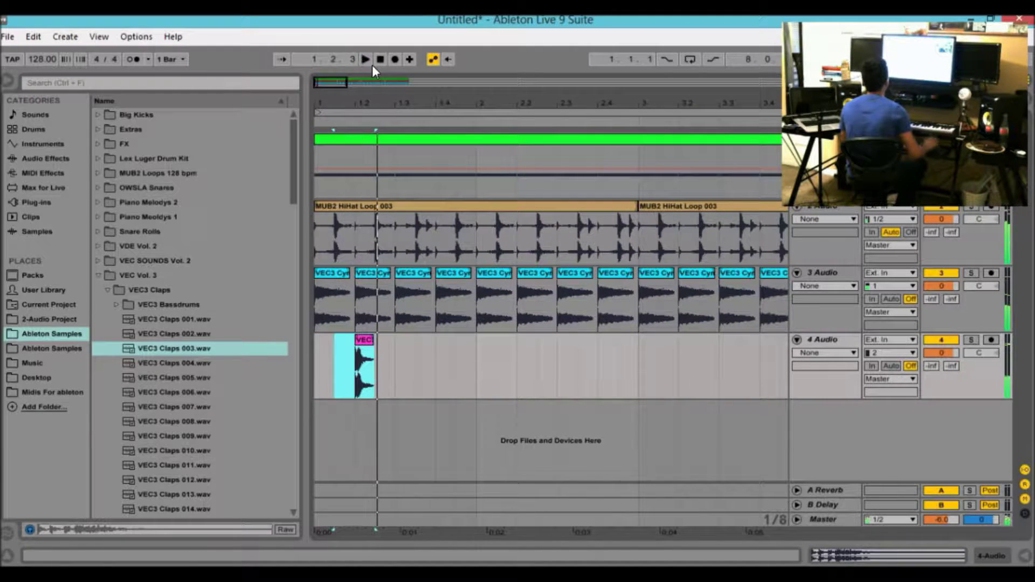
{"action": "left_click", "coordinate": [377, 63]}
{"action": "key", "text": "space"}
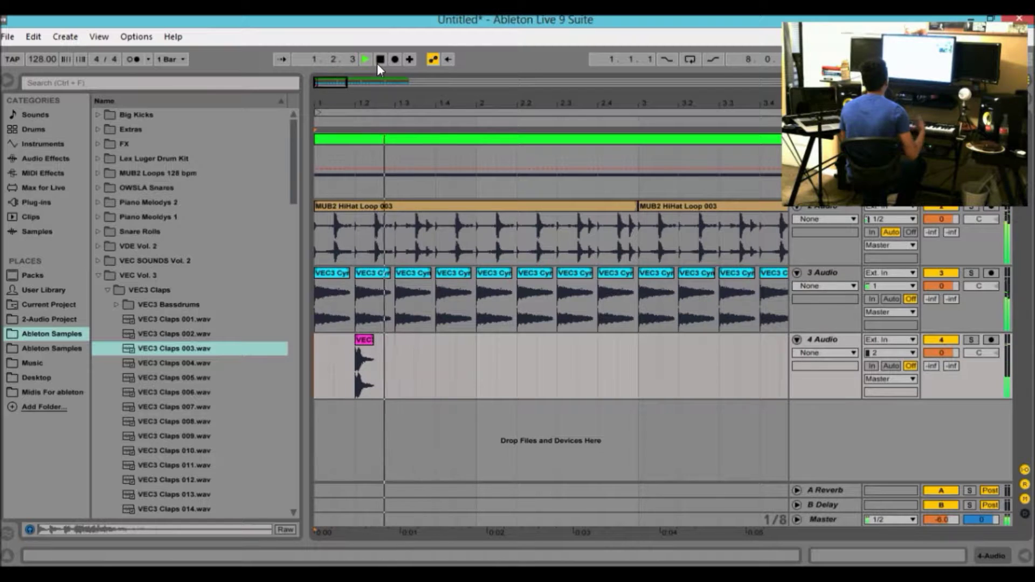
{"action": "key", "text": "space"}
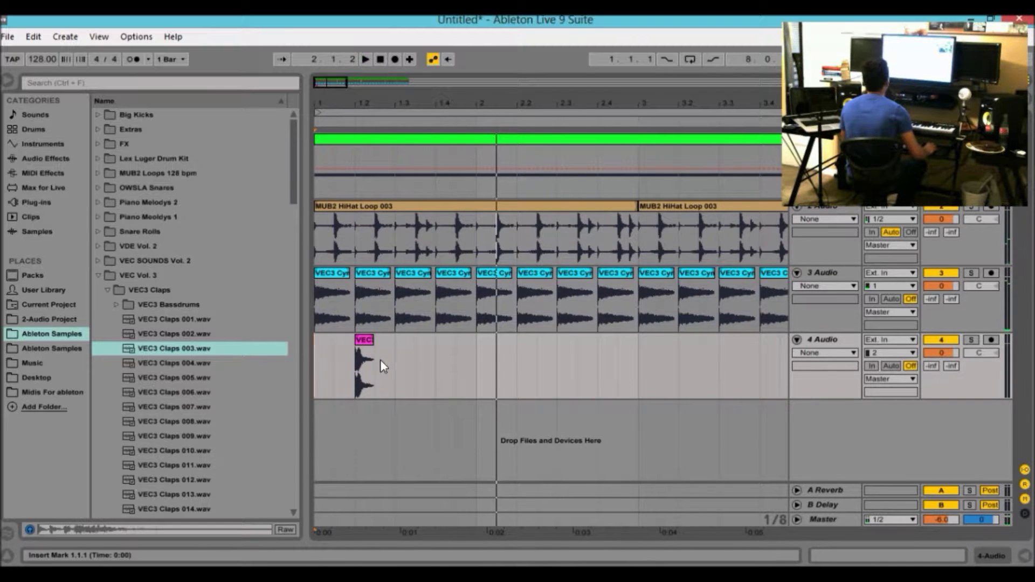
Try to fill the eight bars on the fourth track by duplicating the clap every one and a half beats.
{"action": "left_click_drag", "start_coordinate": [381, 360], "coordinate": [296, 366]}
{"action": "key", "text": "ctrl+d"}
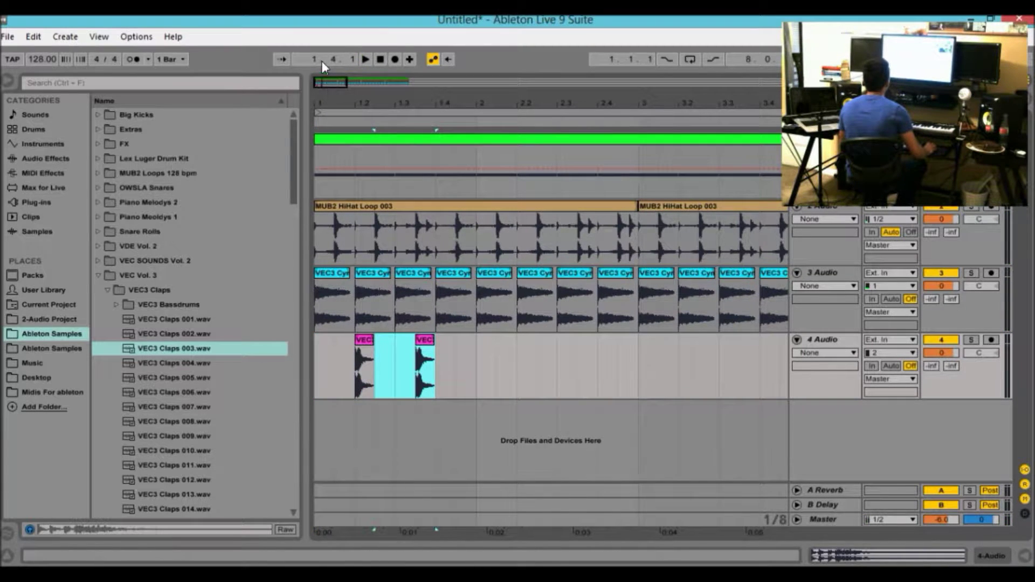
{"action": "key", "text": "ctrl+d"}
{"action": "key", "text": "ctrl+d"}
{"action": "key", "text": "ctrl+d"}
{"action": "key", "text": "ctrl+d"}
{"action": "key", "text": "ctrl+d"}
{"action": "key", "text": "ctrl+d"}
{"action": "key", "text": "ctrl+d"}
{"action": "left_click_drag", "start_coordinate": [323, 83], "coordinate": [322, 54]}
{"action": "key", "text": "ctrl+d"}
{"action": "key", "text": "ctrl+d"}
{"action": "key", "text": "ctrl+d"}
{"action": "key", "text": "ctrl+d"}
{"action": "key", "text": "ctrl+d"}
{"action": "key", "text": "ctrl+d"}
{"action": "key", "text": "ctrl+d"}
{"action": "key", "text": "ctrl+d"}
{"action": "key", "text": "ctrl+d"}
{"action": "key", "text": "ctrl+d"}
{"action": "key", "text": "ctrl+d"}
{"action": "key", "text": "ctrl+d"}
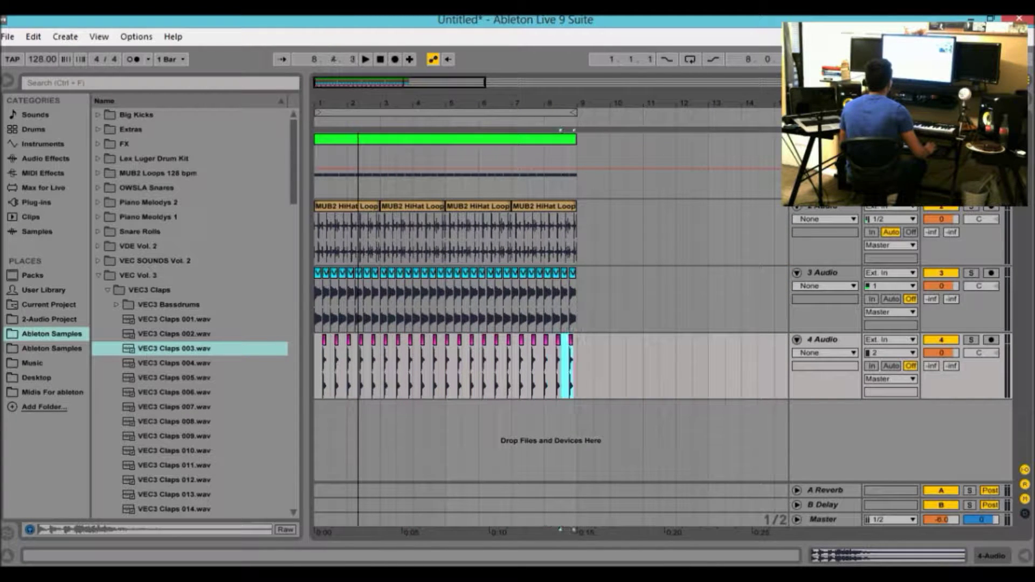
Play the arrangement from the start to check the spacing of the repeated claps.
{"action": "left_click", "coordinate": [381, 59]}
{"action": "key", "text": "space"}
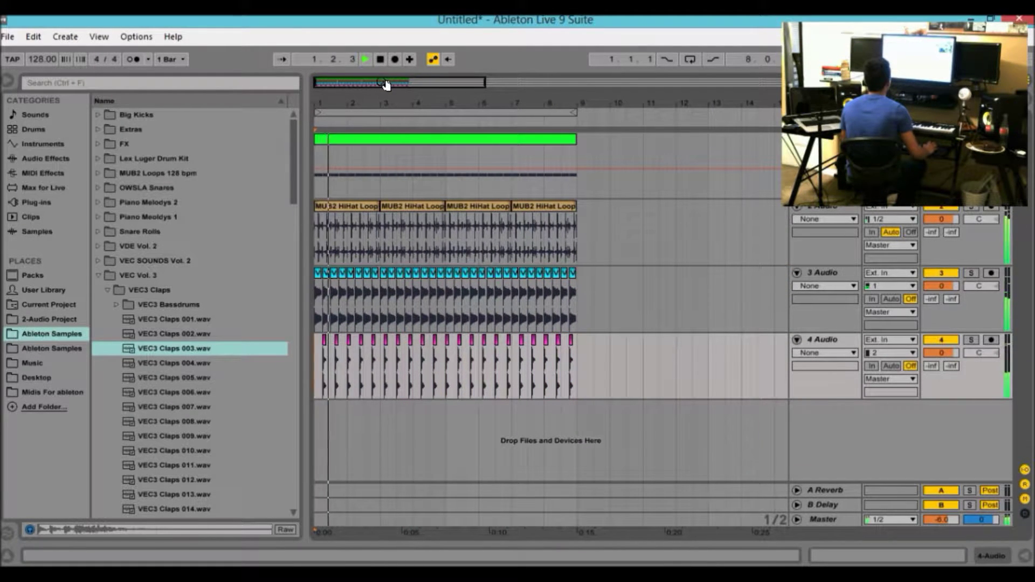
{"action": "left_click_drag", "start_coordinate": [379, 82], "coordinate": [379, 83]}
{"action": "key", "text": "space"}
Delete all the clap copies after the first clap on the fourth track.
{"action": "left_click_drag", "start_coordinate": [587, 359], "coordinate": [331, 365]}
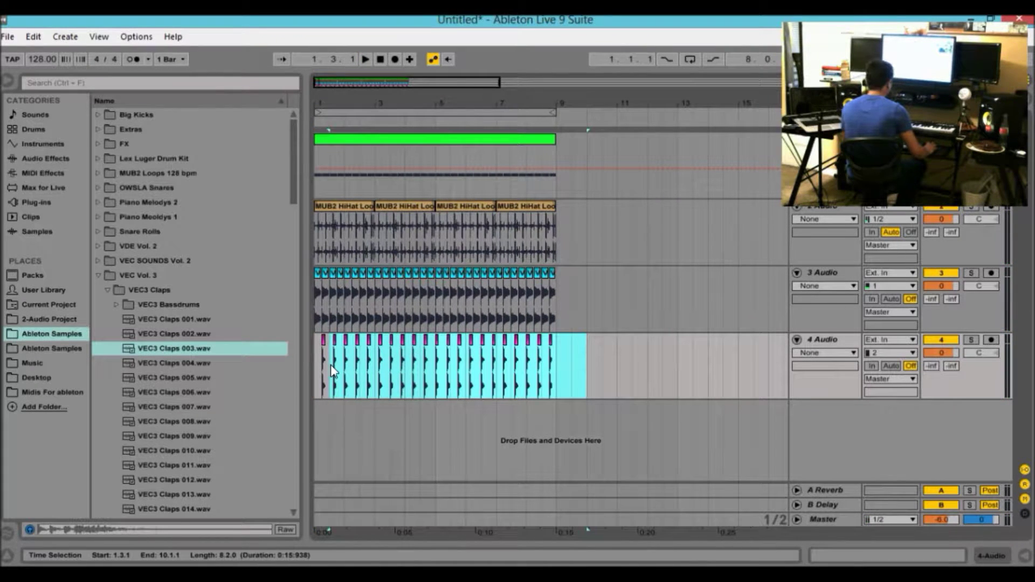
{"action": "left_click_drag", "start_coordinate": [349, 80], "coordinate": [327, 82]}
{"action": "left_click", "coordinate": [464, 357]}
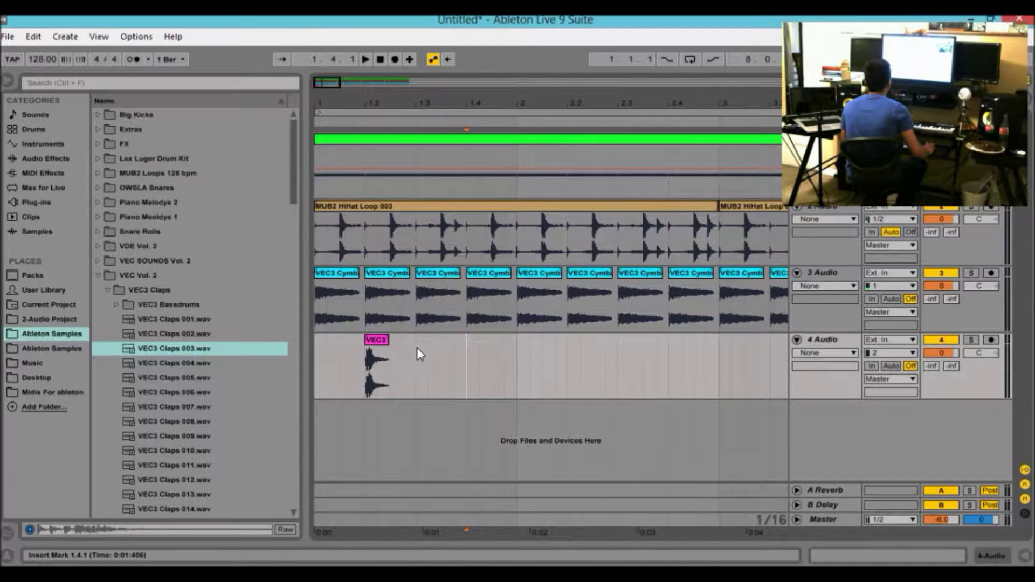
Duplicate the two-beat range from 1.2 to 1.4 containing the clap until claps fill the eight bars.
{"action": "left_click_drag", "start_coordinate": [467, 357], "coordinate": [372, 358]}
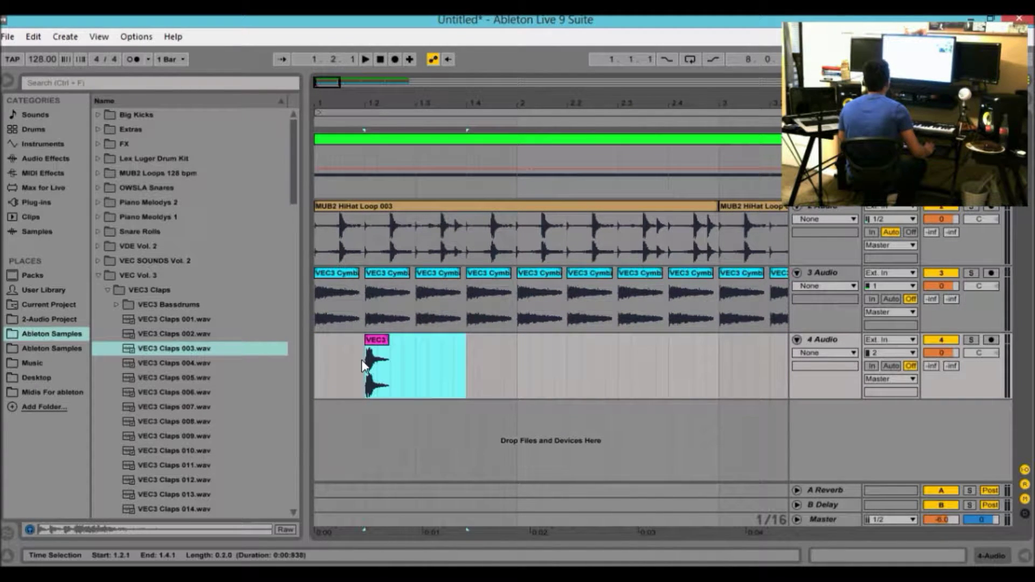
{"action": "key", "text": "ctrl+d"}
{"action": "left_click_drag", "start_coordinate": [329, 97], "coordinate": [330, 64]}
{"action": "key", "text": "ctrl+d"}
{"action": "key", "text": "ctrl+d"}
{"action": "key", "text": "ctrl+d"}
{"action": "key", "text": "ctrl+d"}
{"action": "key", "text": "ctrl+d"}
{"action": "key", "text": "ctrl+d"}
{"action": "key", "text": "ctrl+d"}
{"action": "key", "text": "ctrl+d"}
{"action": "key", "text": "ctrl+d"}
{"action": "key", "text": "ctrl+d"}
{"action": "key", "text": "ctrl+d"}
{"action": "key", "text": "ctrl+d"}
{"action": "key", "text": "ctrl+d"}
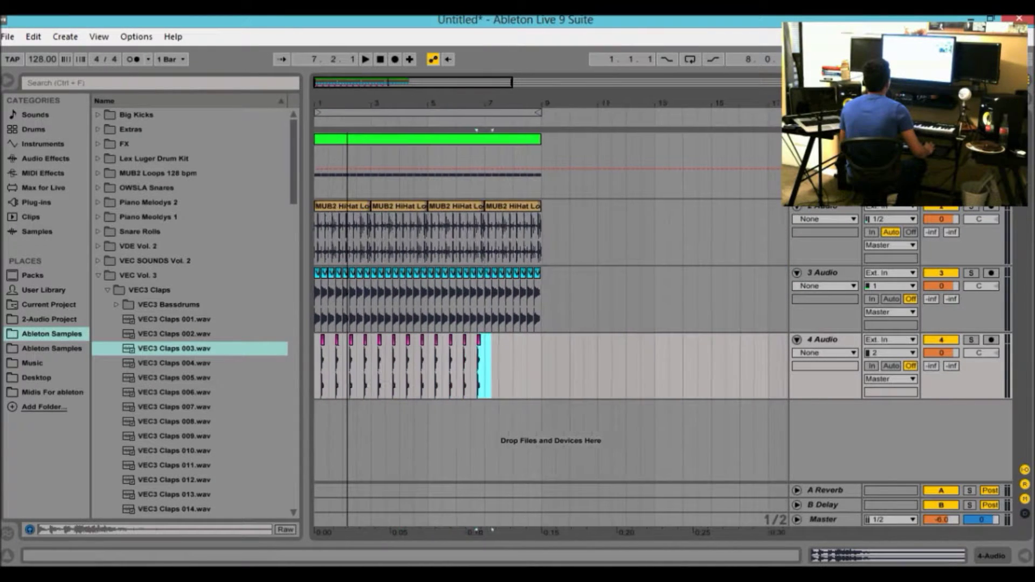
{"action": "key", "text": "ctrl+d"}
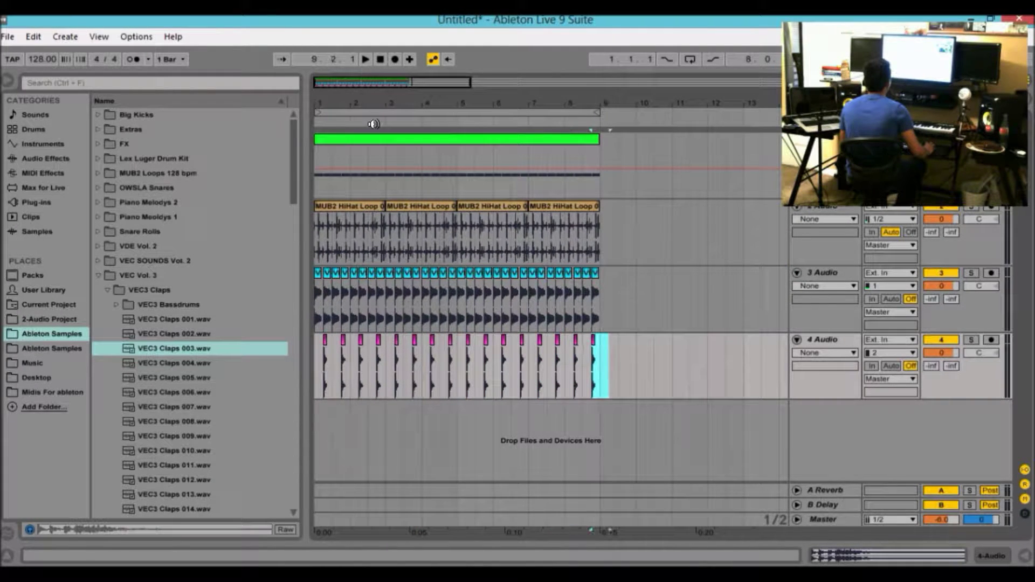
Play the full drum part from the start to hear the claps on every second beat.
{"action": "left_click", "coordinate": [381, 60]}
{"action": "key", "text": "space"}
{"action": "left_click_drag", "start_coordinate": [532, 101], "coordinate": [532, 118]}
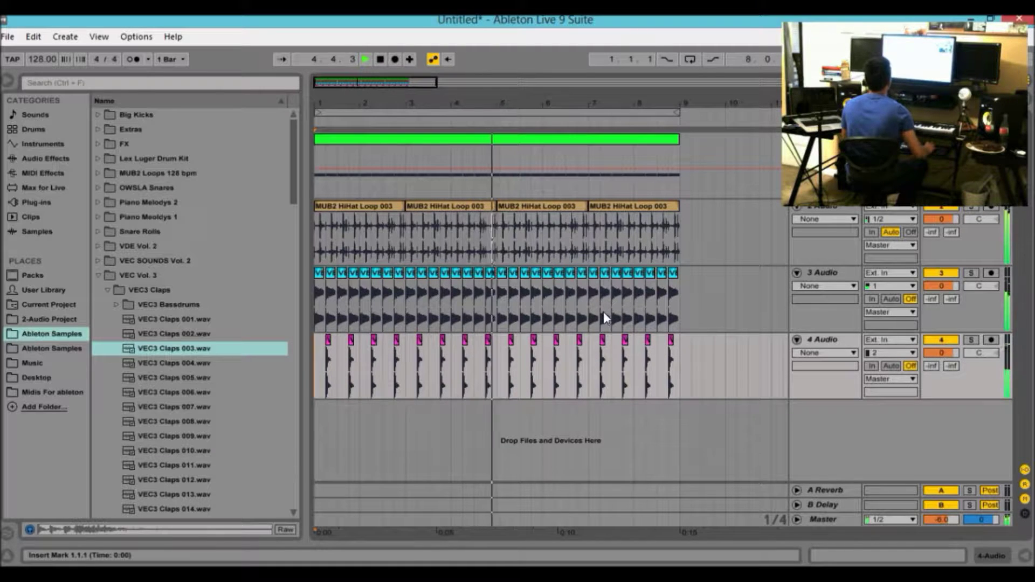
Stop playback, solo the hi-hat loop track and the clap track, and play briefly from beat 1.2.
{"action": "left_click", "coordinate": [382, 60]}
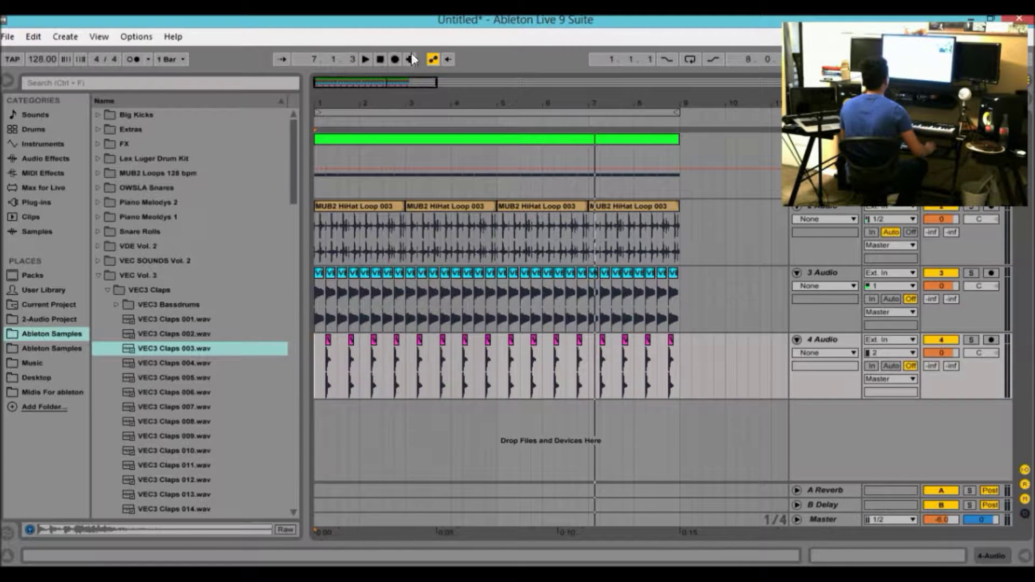
{"action": "mouse_move", "coordinate": [374, 84]}
{"action": "left_mouse_down"}
{"action": "mouse_move", "coordinate": [374, 129]}
{"action": "mouse_move", "coordinate": [375, 81]}
{"action": "left_mouse_up"}
{"action": "mouse_move", "coordinate": [374, 103]}
{"action": "left_mouse_down"}
{"action": "mouse_move", "coordinate": [373, 135]}
{"action": "mouse_move", "coordinate": [373, 118]}
{"action": "left_mouse_up"}
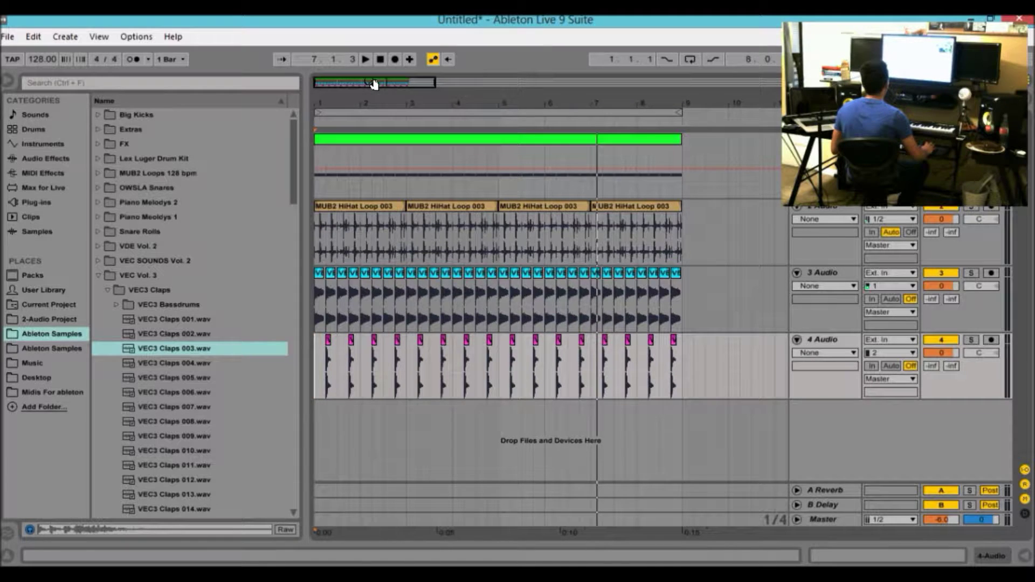
{"action": "left_click_drag", "start_coordinate": [374, 83], "coordinate": [342, 108]}
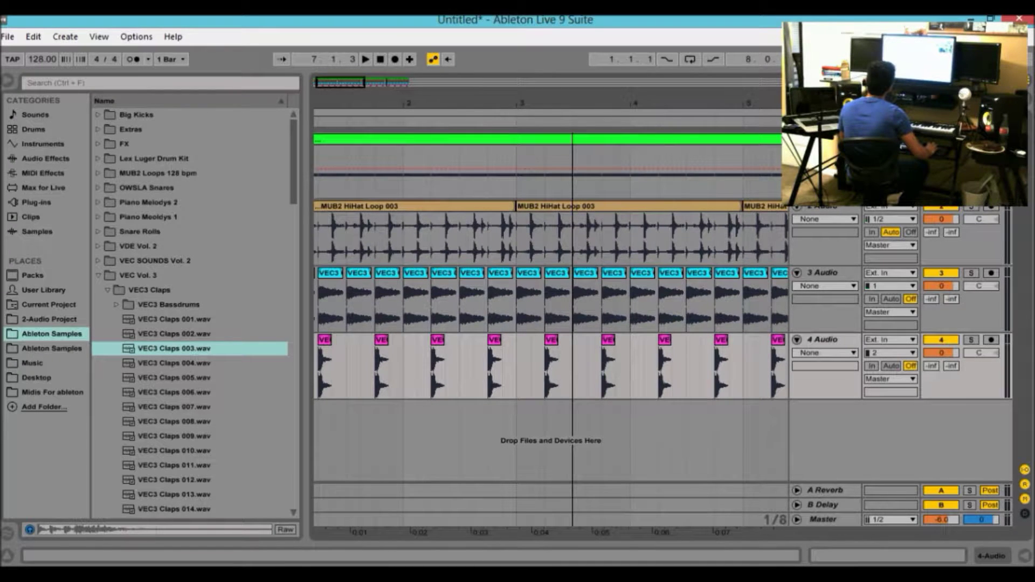
{"action": "left_click_drag", "start_coordinate": [342, 108], "coordinate": [323, 86]}
{"action": "left_click", "coordinate": [970, 208]}
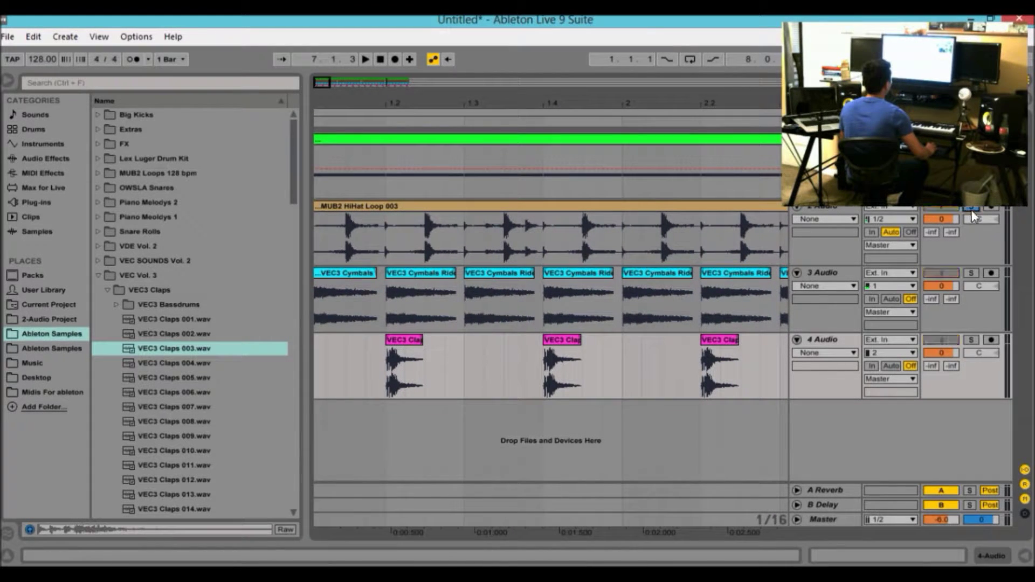
{"action": "left_click", "coordinate": [972, 340]}
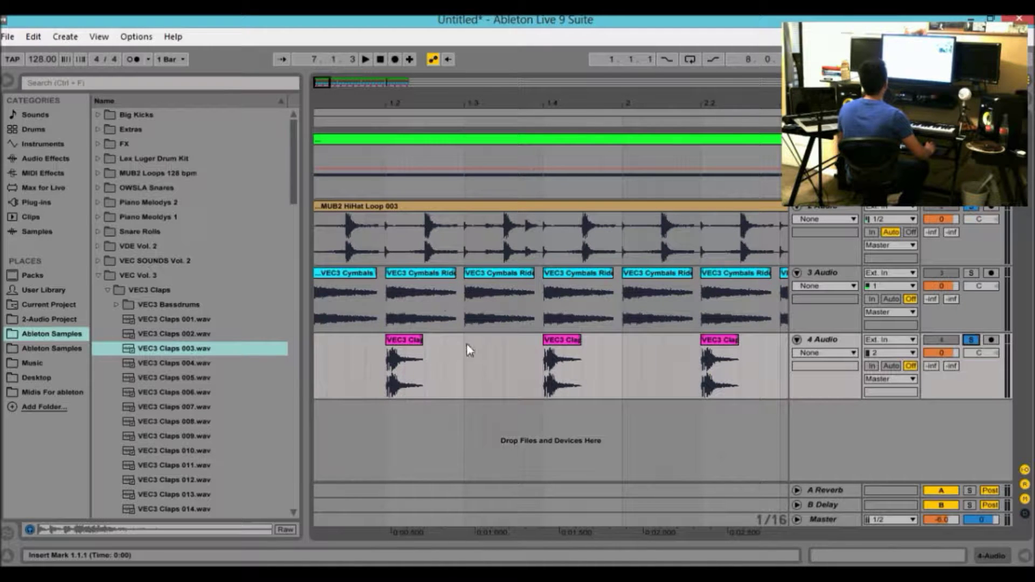
{"action": "left_click", "coordinate": [380, 241]}
{"action": "key", "text": "space"}
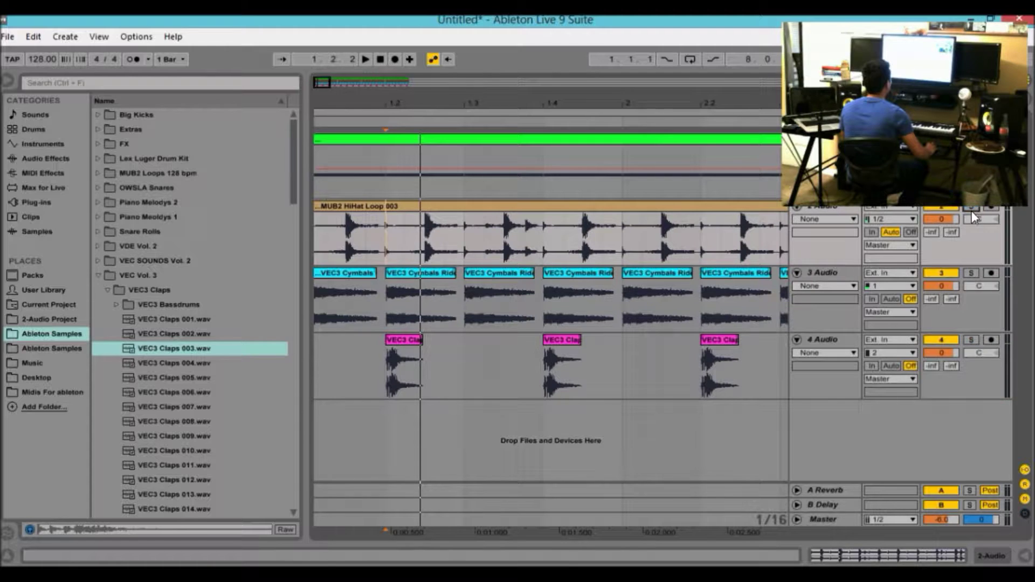
Solo the hi-hat loop track and play it alone from position 1.1.4.
{"action": "left_click", "coordinate": [972, 210]}
{"action": "left_click", "coordinate": [364, 246]}
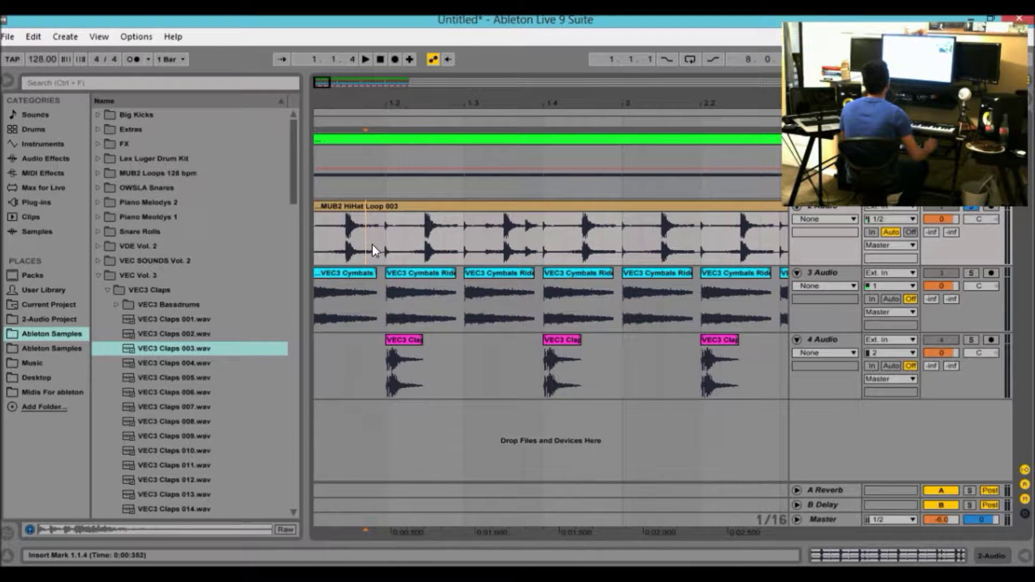
{"action": "key", "text": "space"}
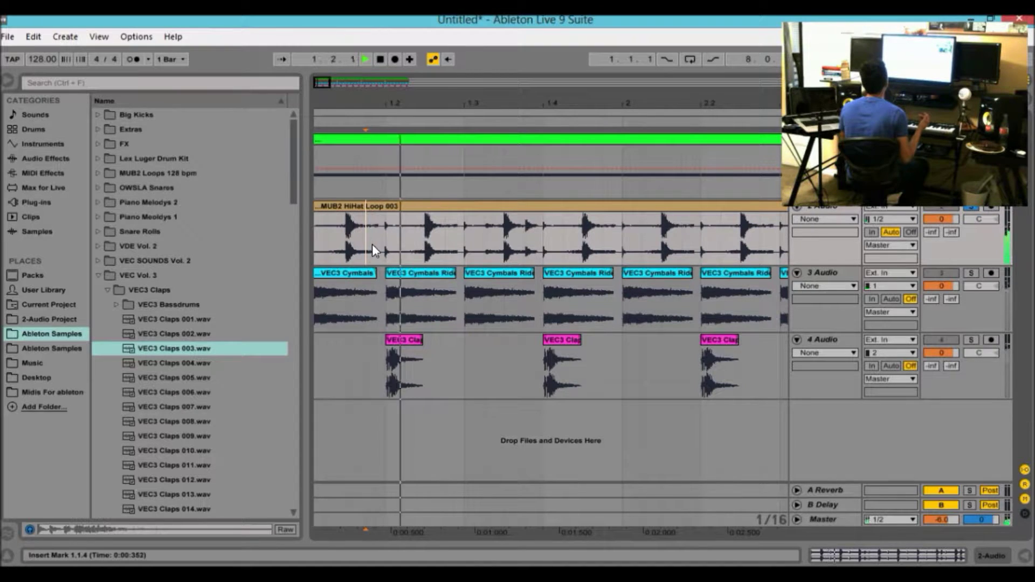
{"action": "key", "text": "space"}
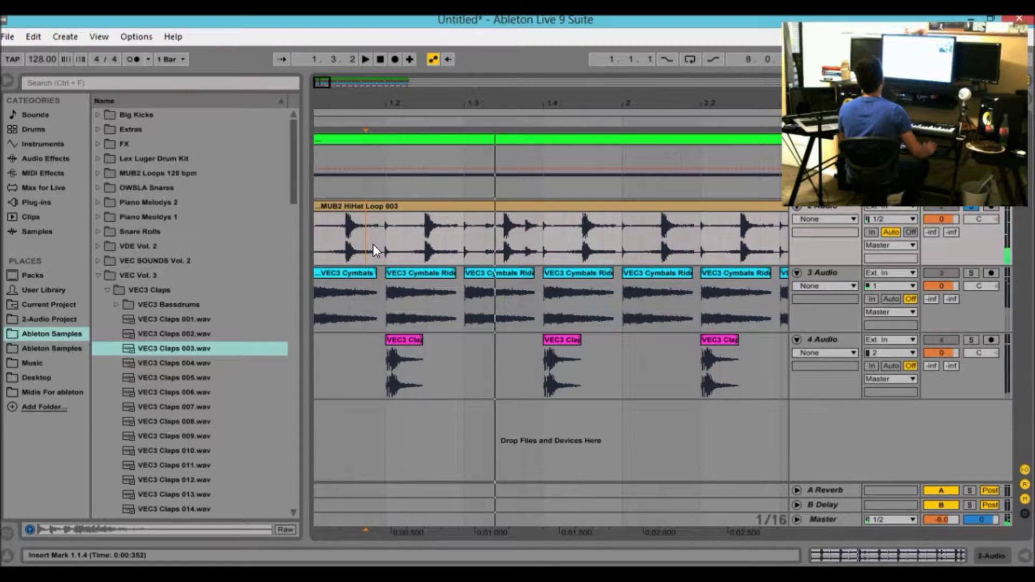
Add the clap track to the solo and play the hi-hats and claps together from position 1.1.4.
{"action": "left_click", "coordinate": [978, 342]}
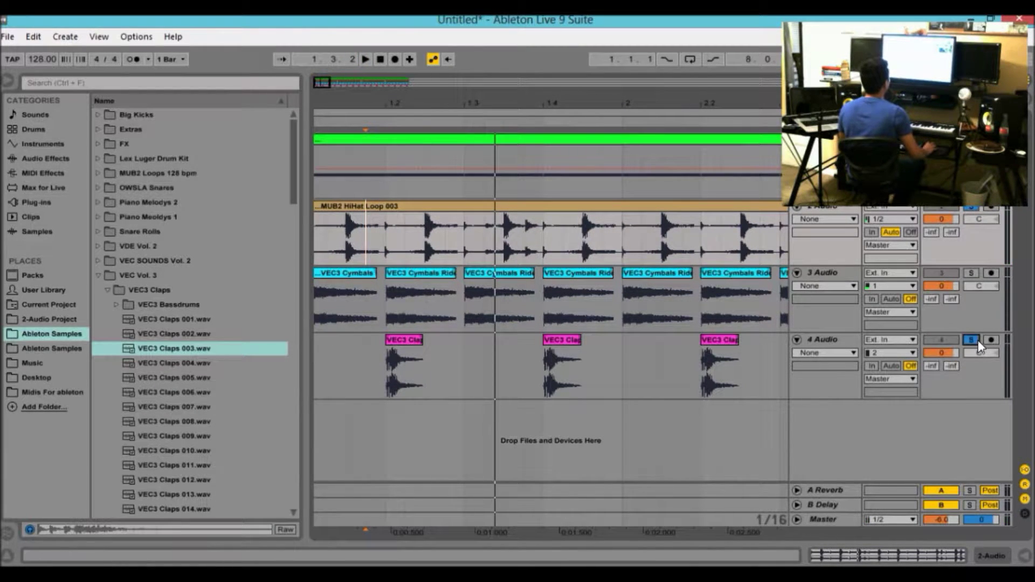
{"action": "key", "text": "space"}
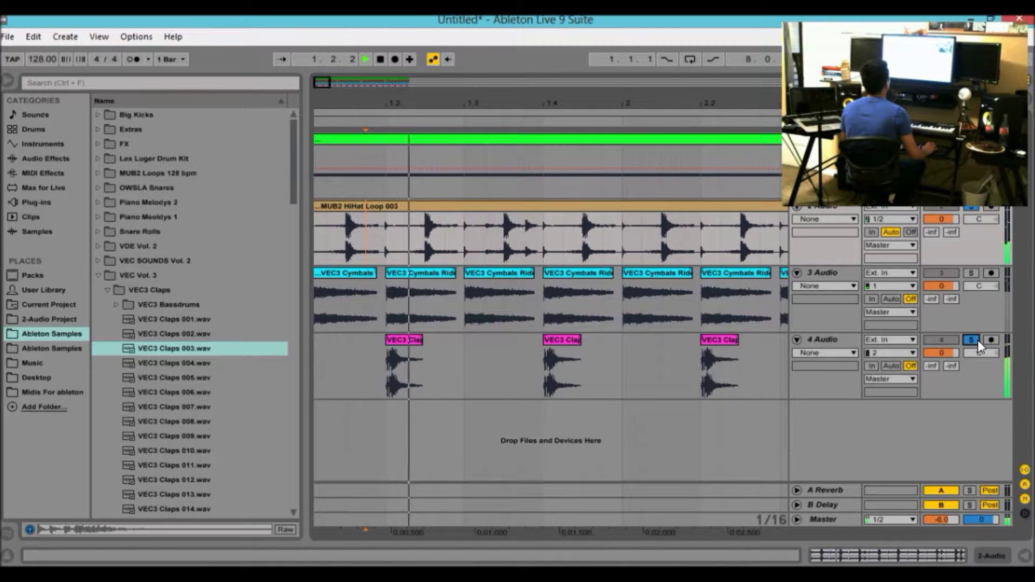
{"action": "key", "text": "space"}
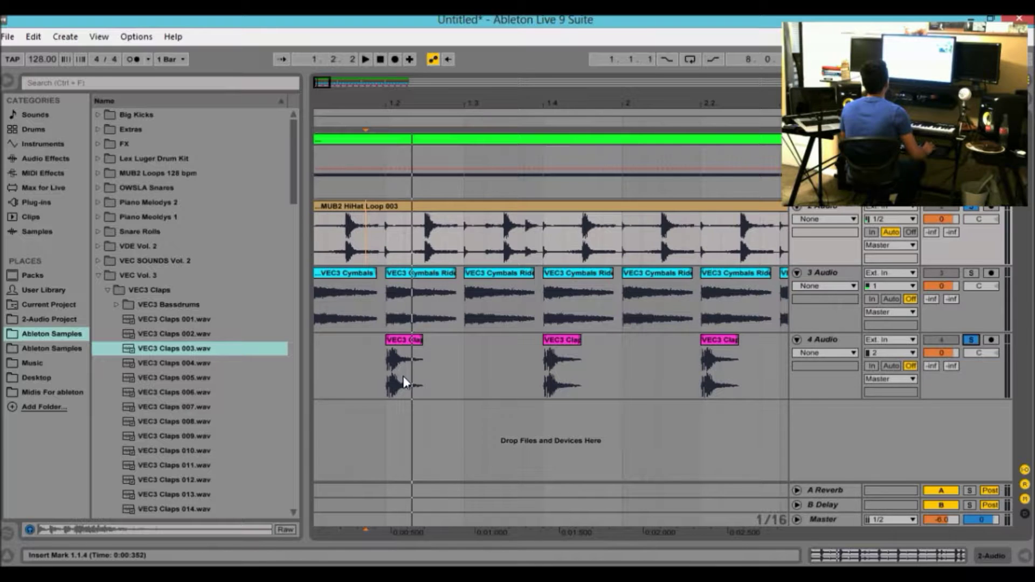
{"action": "left_click_drag", "start_coordinate": [327, 84], "coordinate": [328, 52]}
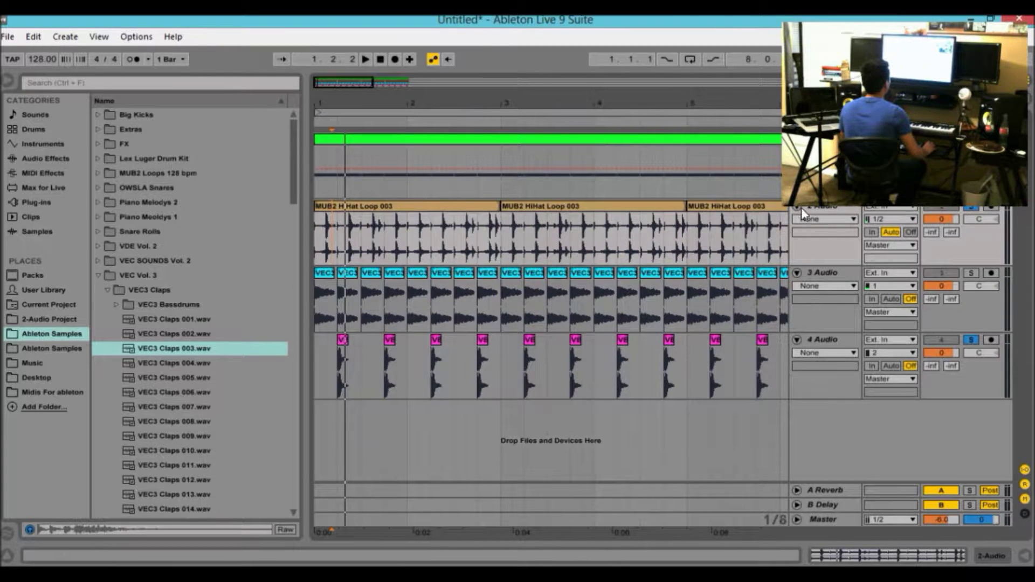
{"action": "key", "text": "space"}
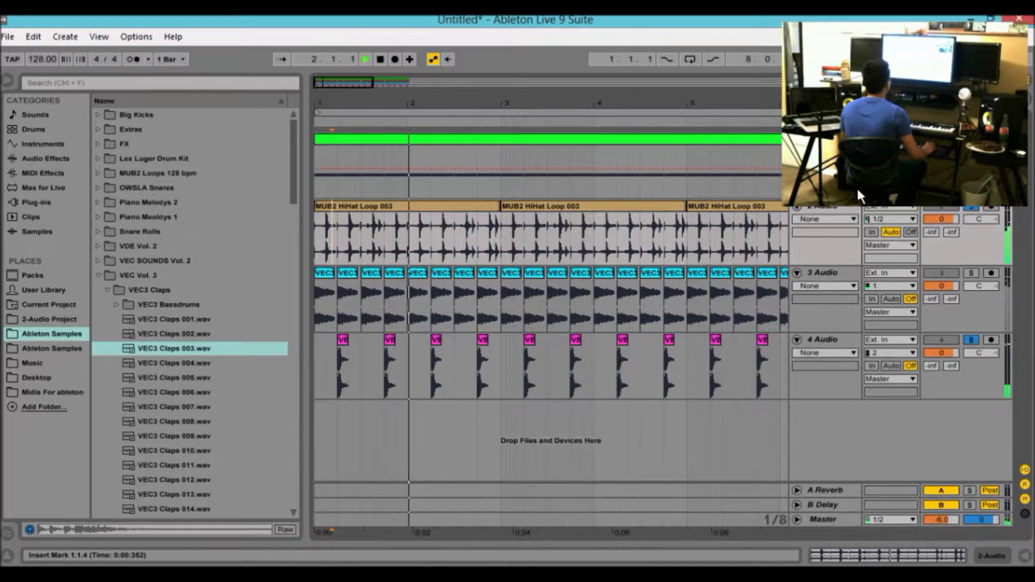
Clear the solos, mute the ride cymbal track and play the arrangement from the start.
{"action": "left_click", "coordinate": [972, 208]}
{"action": "left_click", "coordinate": [942, 273]}
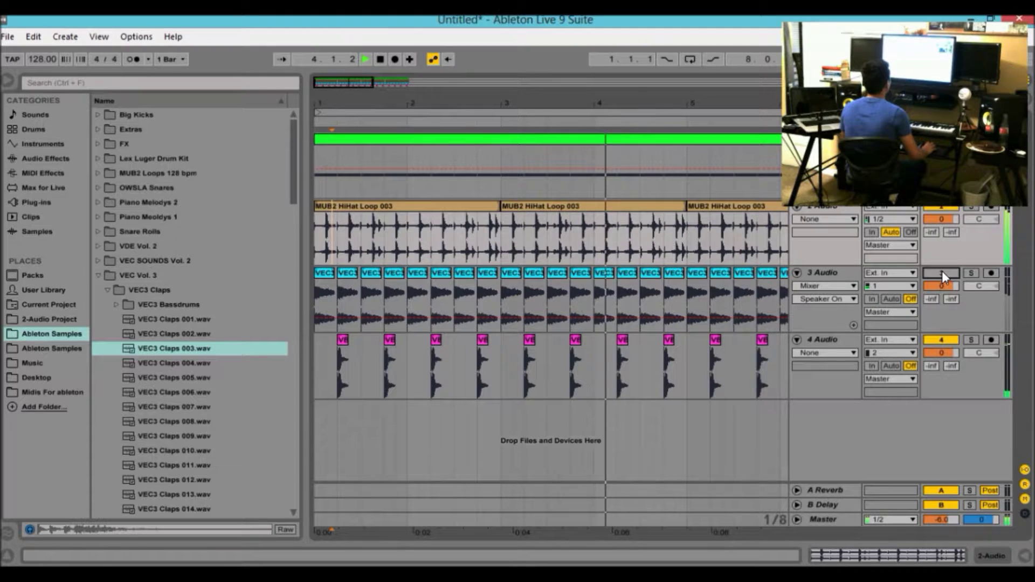
{"action": "left_click", "coordinate": [380, 59]}
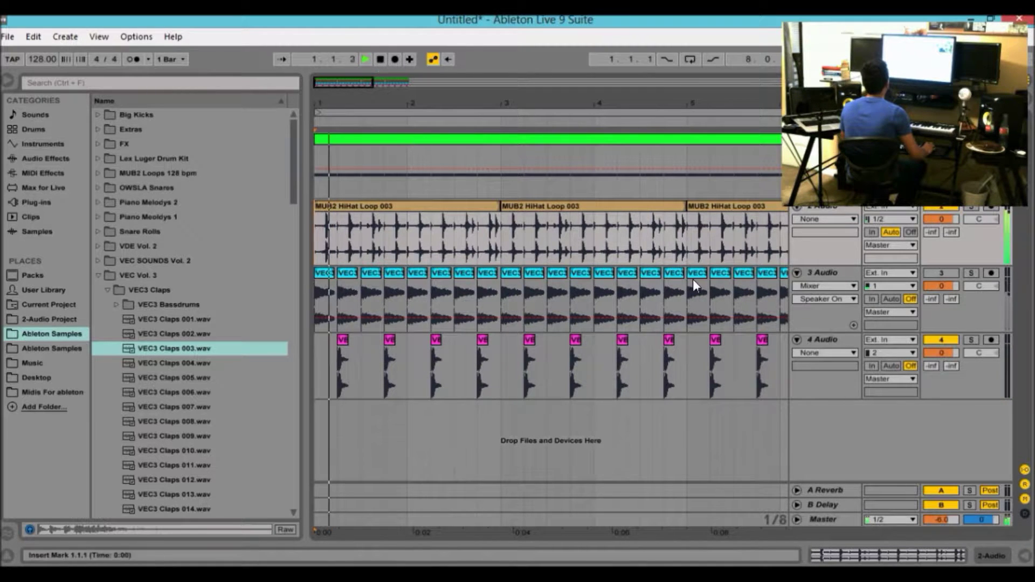
Mute the clap track during playback to compare, and reactivate the clap and ride cymbal tracks one after the other.
{"action": "left_click", "coordinate": [939, 339]}
{"action": "key", "text": "space"}
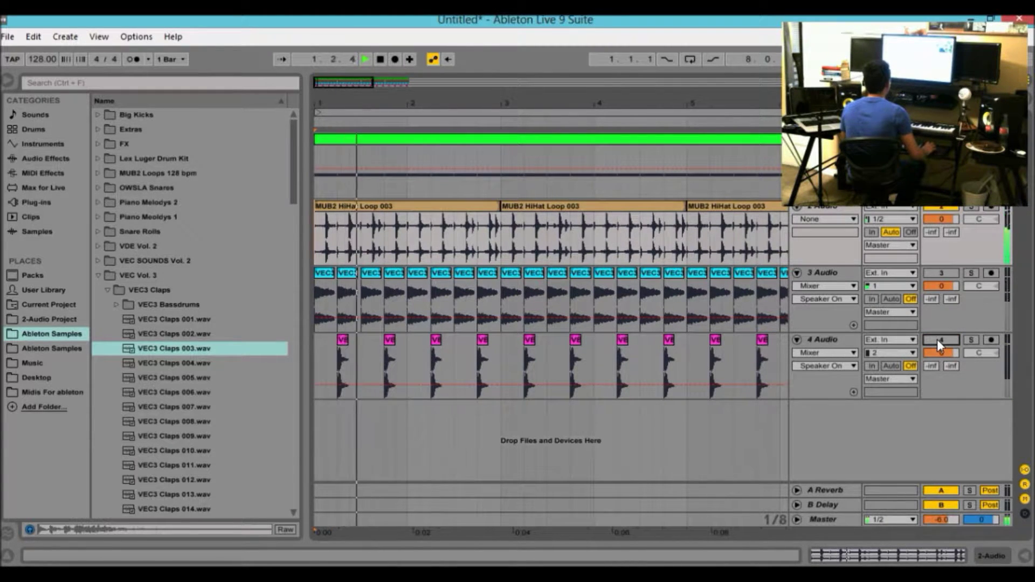
{"action": "left_click", "coordinate": [937, 338]}
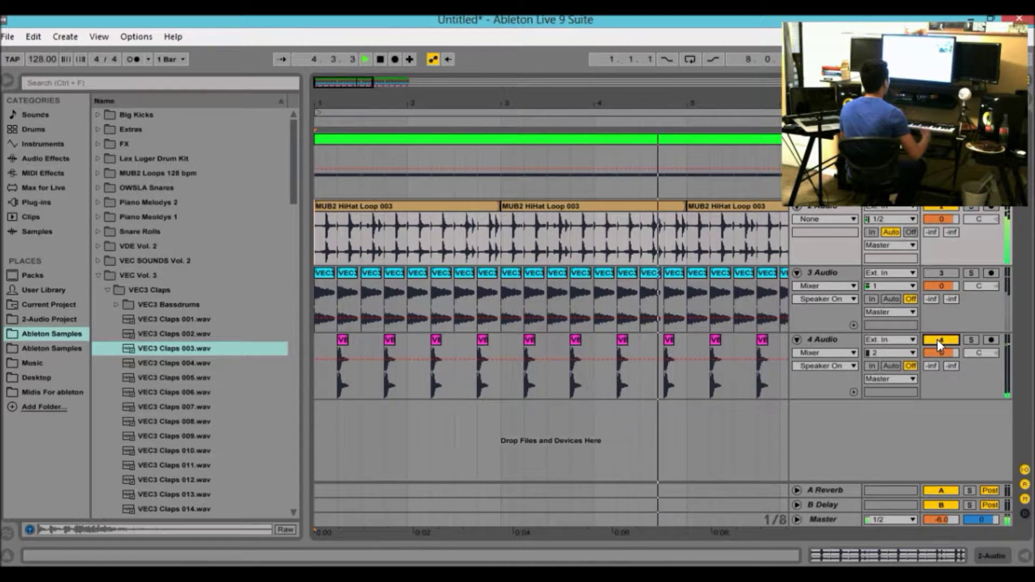
{"action": "left_click", "coordinate": [943, 272]}
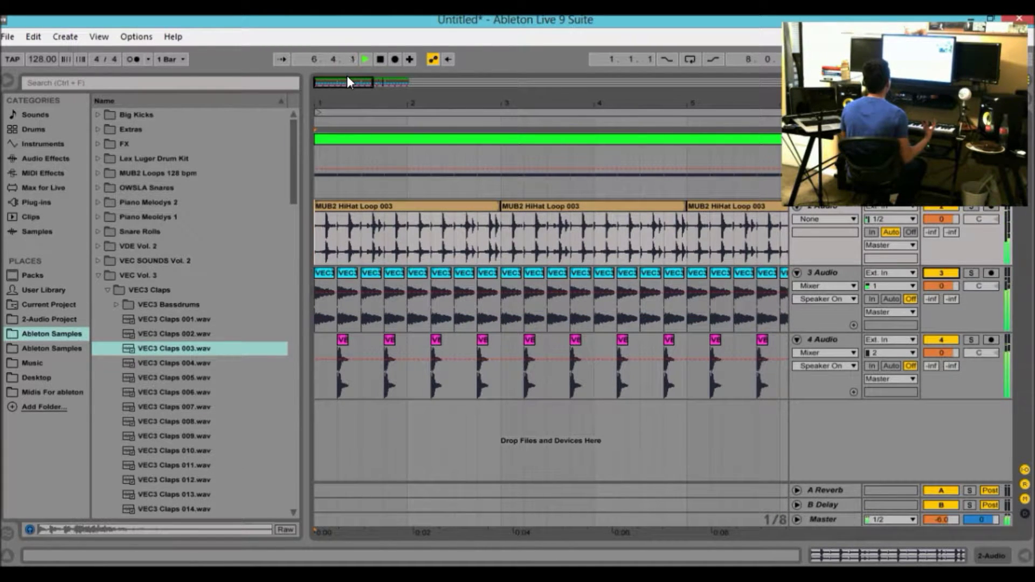
Play the full eight-bar drum part from the start to hear all four tracks together.
{"action": "key", "text": "space"}
{"action": "left_click", "coordinate": [378, 62]}
{"action": "key", "text": "space"}
{"action": "mouse_move", "coordinate": [346, 82]}
{"action": "left_mouse_down"}
{"action": "mouse_move", "coordinate": [349, 55]}
{"action": "mouse_move", "coordinate": [365, 85]}
{"action": "left_mouse_up"}
{"action": "key", "text": "space"}
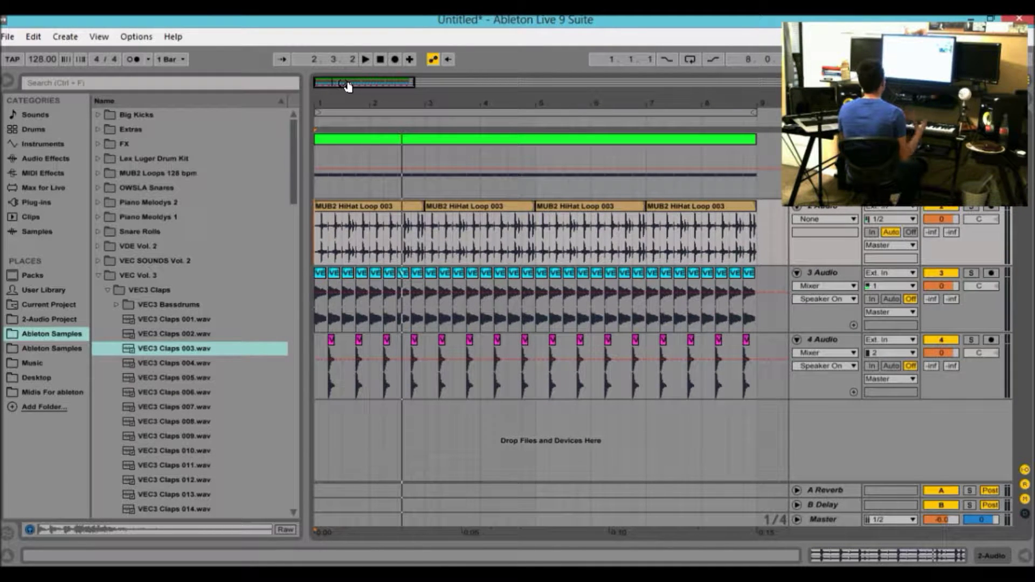
{"action": "mouse_move", "coordinate": [348, 86]}
{"action": "left_mouse_down"}
{"action": "mouse_move", "coordinate": [348, 77]}
{"action": "mouse_move", "coordinate": [359, 86]}
{"action": "left_mouse_up"}
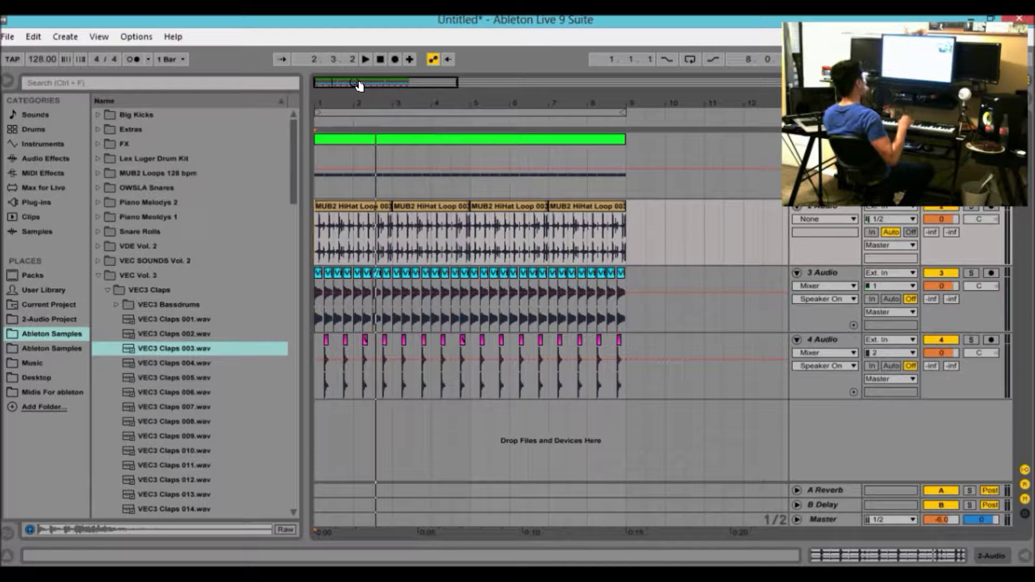
{"action": "key", "text": "space"}
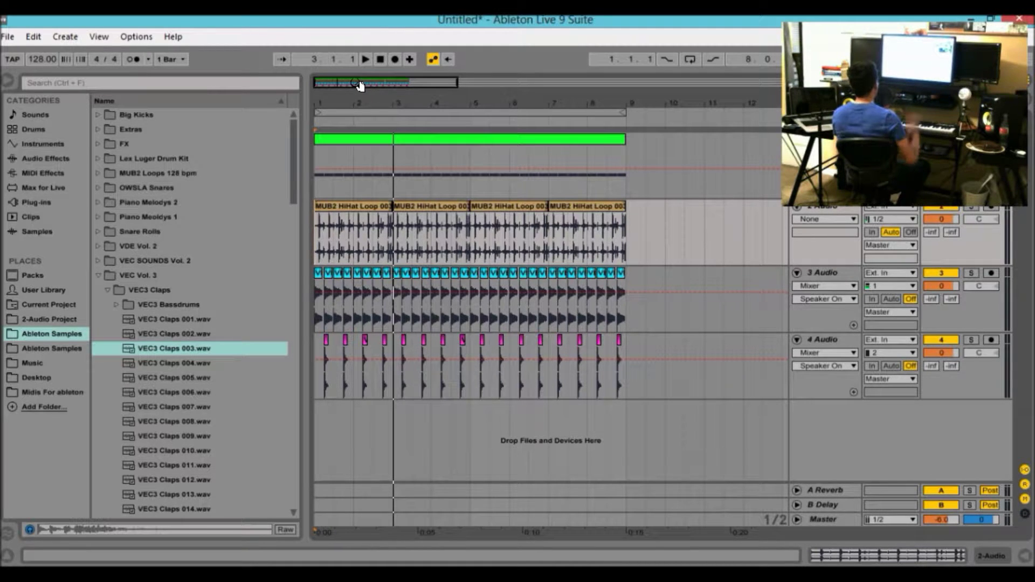
{"action": "key", "text": "space"}
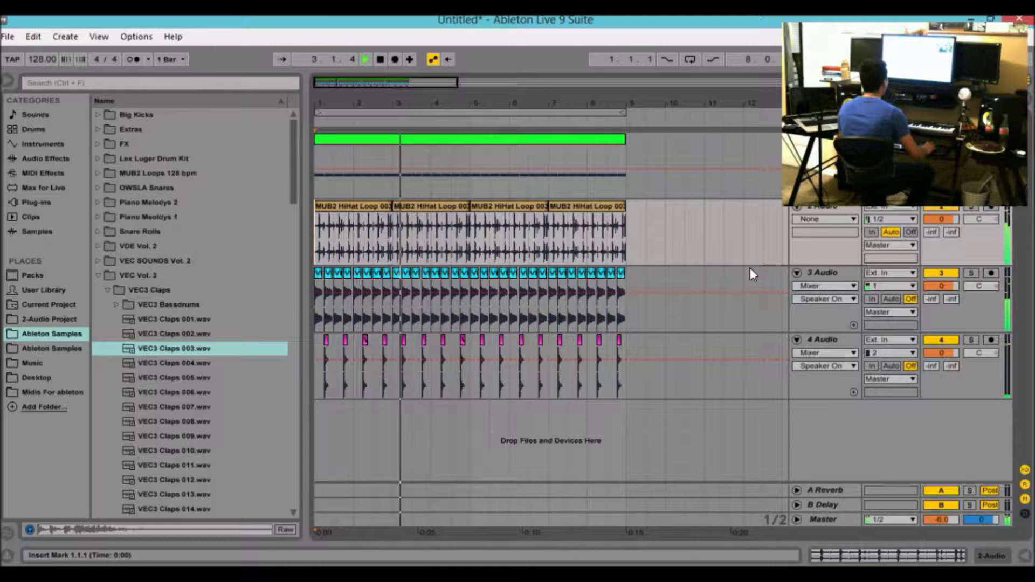
{"action": "key", "text": "space"}
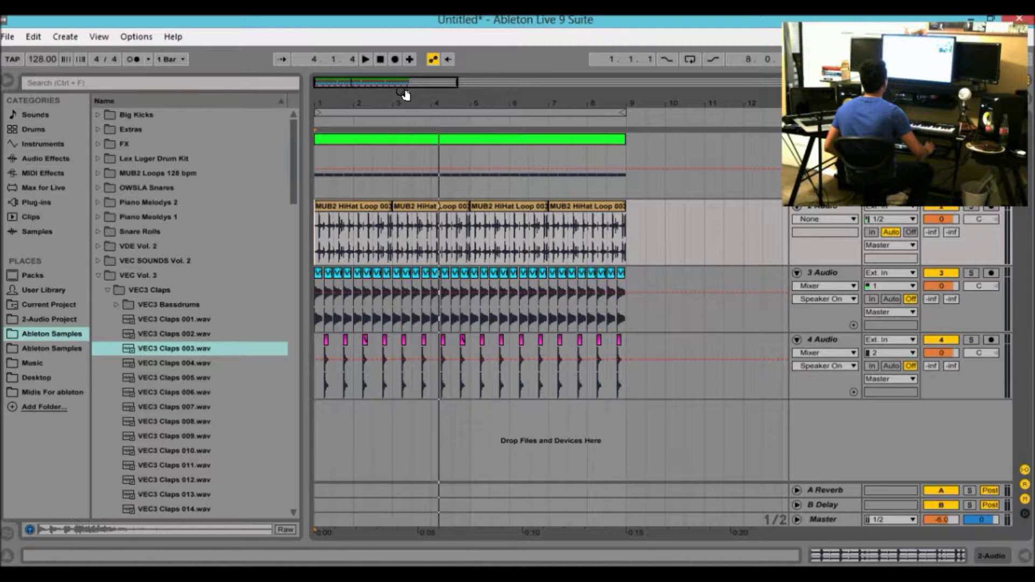
Duplicate the eight bars of all four drum tracks so the part extends to bar 17.
{"action": "left_click_drag", "start_coordinate": [404, 96], "coordinate": [403, 65]}
{"action": "mouse_move", "coordinate": [468, 84]}
{"action": "left_mouse_down"}
{"action": "mouse_move", "coordinate": [468, 75]}
{"action": "mouse_move", "coordinate": [468, 86]}
{"action": "left_mouse_up"}
{"action": "left_click_drag", "start_coordinate": [486, 144], "coordinate": [316, 388]}
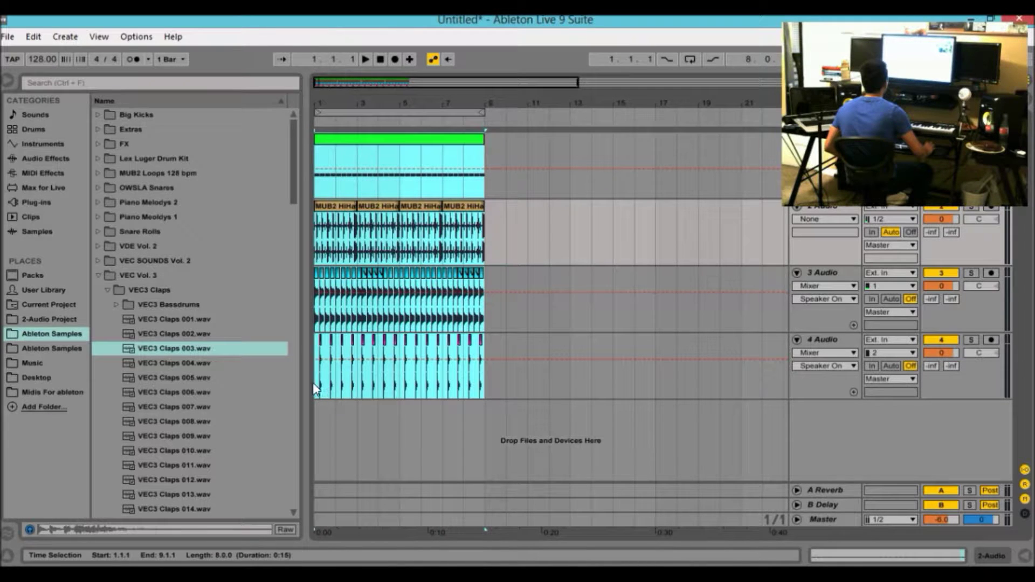
{"action": "left_click", "coordinate": [315, 389]}
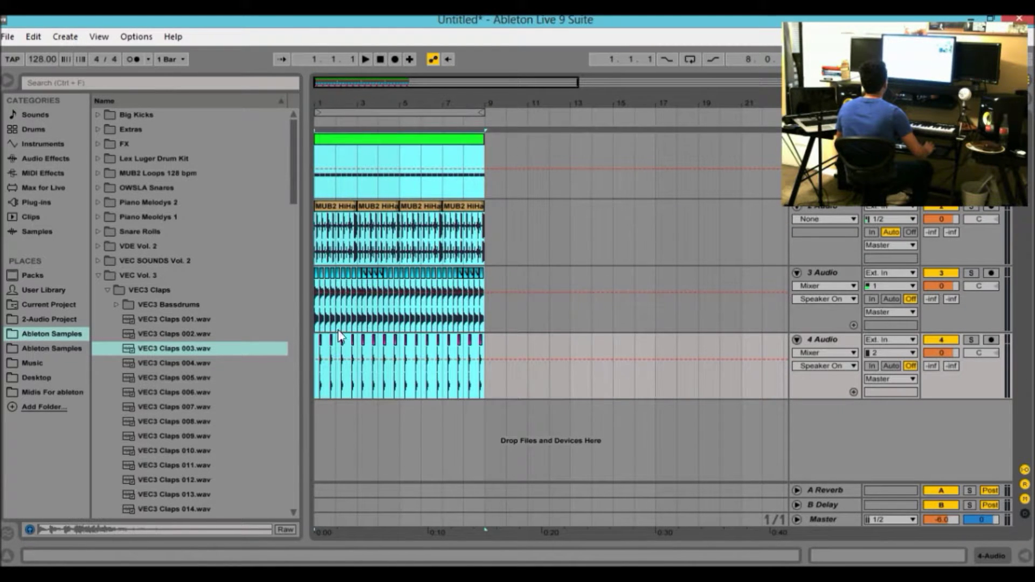
{"action": "key", "text": "ctrl+d"}
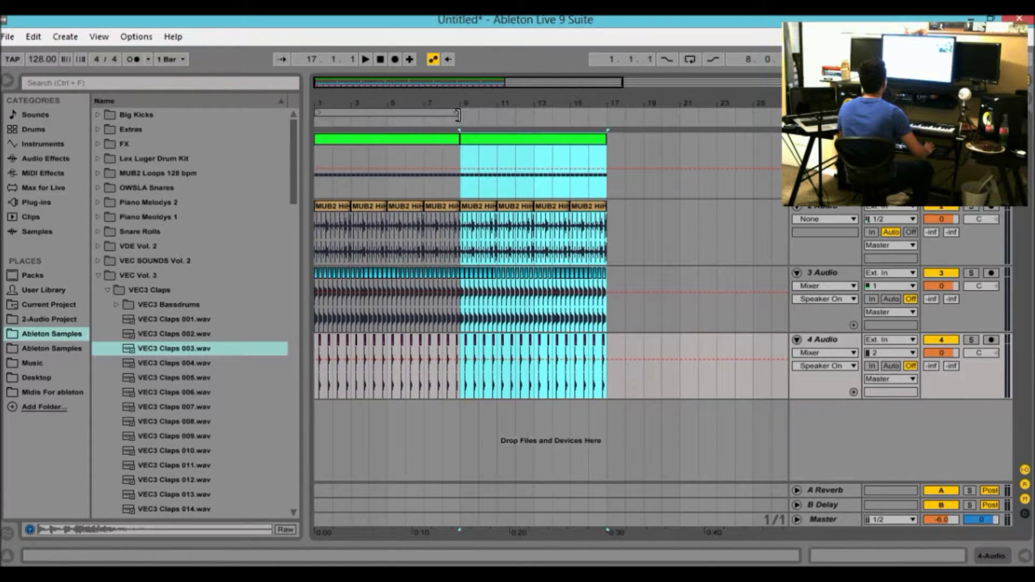
Extend the loop brace to 16 bars, ending at bar 17.
{"action": "left_click_drag", "start_coordinate": [461, 112], "coordinate": [606, 113]}
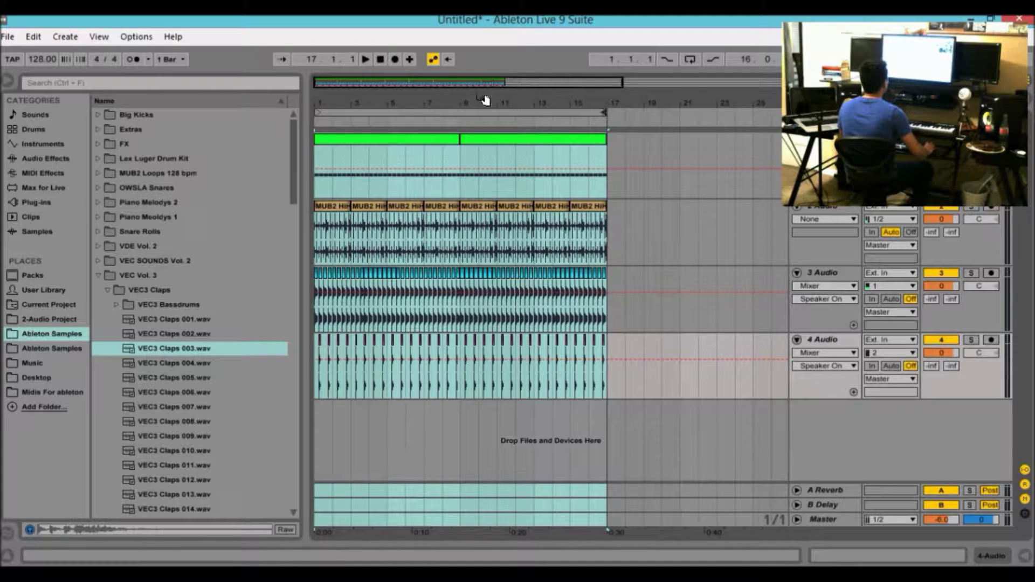
{"action": "left_click_drag", "start_coordinate": [506, 102], "coordinate": [526, 104]}
{"action": "left_click", "coordinate": [657, 153]}
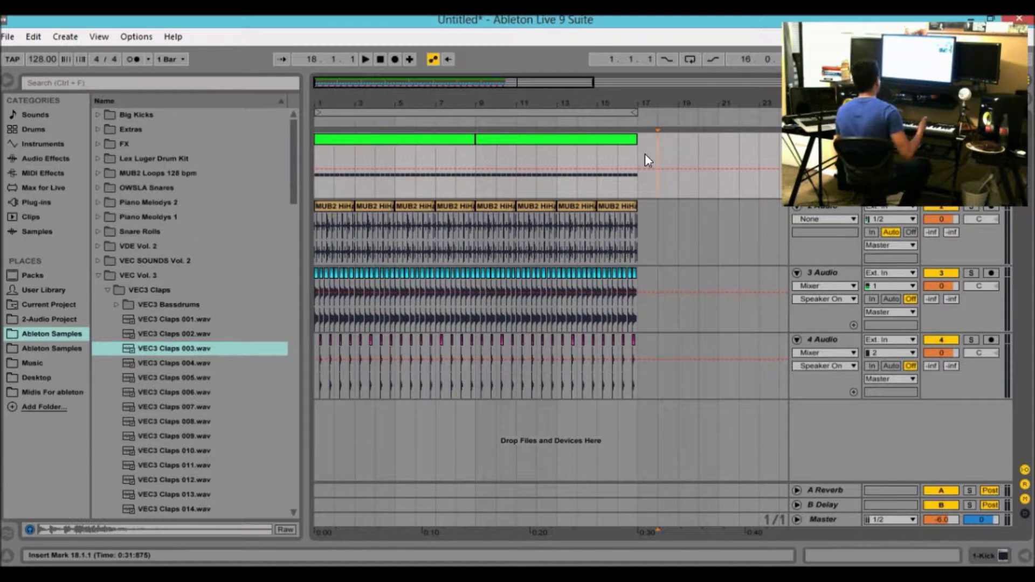
Shorten the loop brace to the first eight bars, ending at bar 9.
{"action": "left_click_drag", "start_coordinate": [637, 113], "coordinate": [476, 112]}
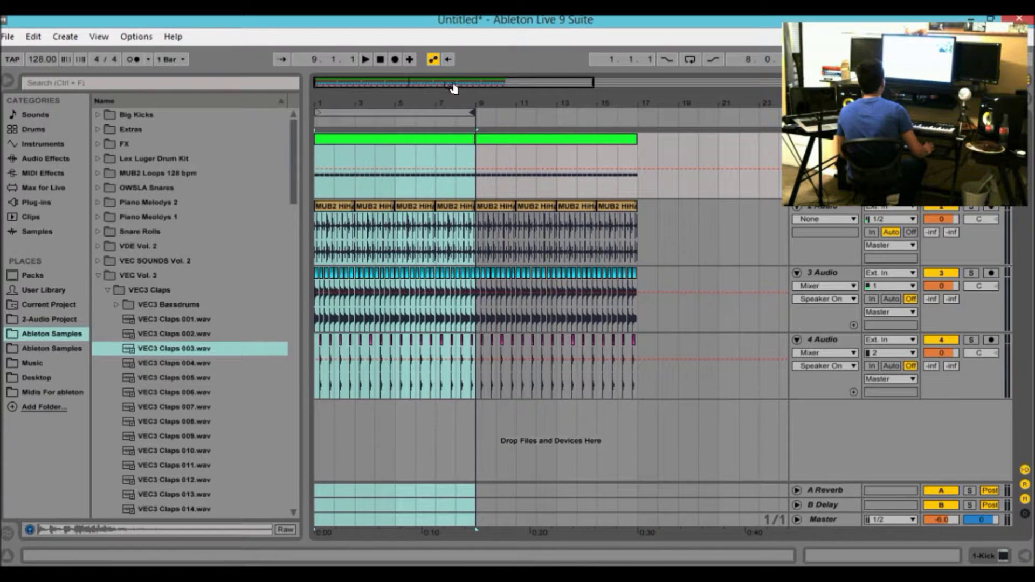
{"action": "left_click_drag", "start_coordinate": [450, 83], "coordinate": [450, 77]}
{"action": "mouse_move", "coordinate": [515, 103]}
{"action": "left_mouse_down"}
{"action": "mouse_move", "coordinate": [506, 97]}
{"action": "mouse_move", "coordinate": [520, 110]}
{"action": "left_mouse_up"}
{"action": "left_click_drag", "start_coordinate": [451, 87], "coordinate": [449, 84]}
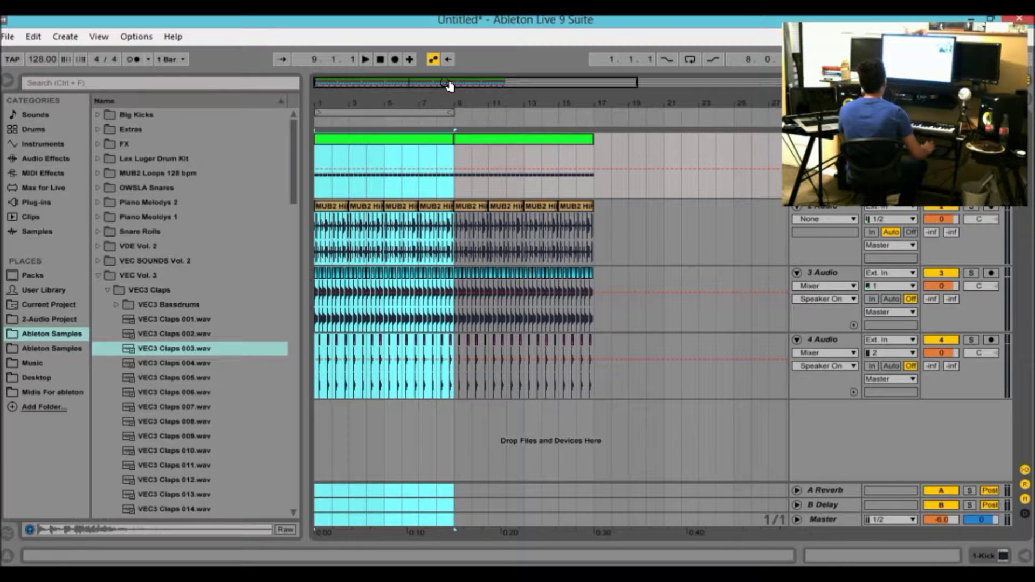
{"action": "left_click_drag", "start_coordinate": [457, 85], "coordinate": [405, 79]}
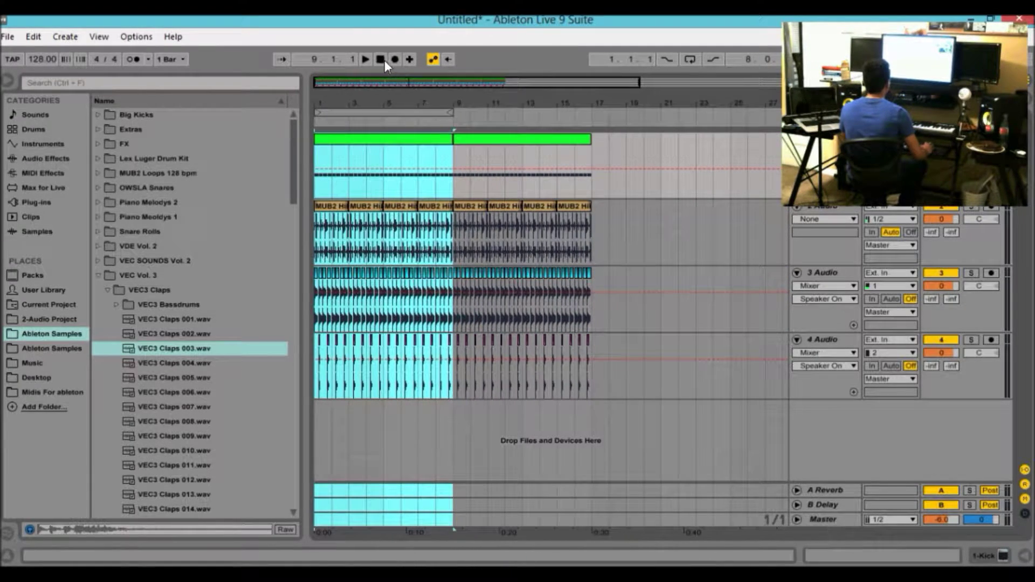
Play the extended drum arrangement from the start and show all 16 bars in the timeline.
{"action": "left_click", "coordinate": [382, 60]}
{"action": "key", "text": "space"}
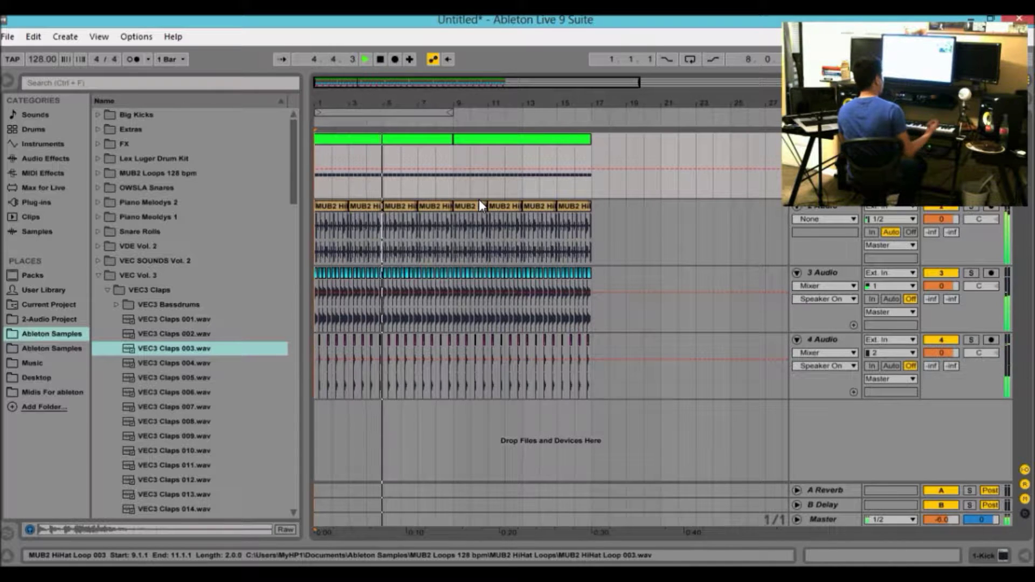
{"action": "key", "text": "space"}
{"action": "mouse_move", "coordinate": [393, 82]}
{"action": "left_mouse_down"}
{"action": "mouse_move", "coordinate": [393, 116]}
{"action": "mouse_move", "coordinate": [392, 100]}
{"action": "left_mouse_up"}
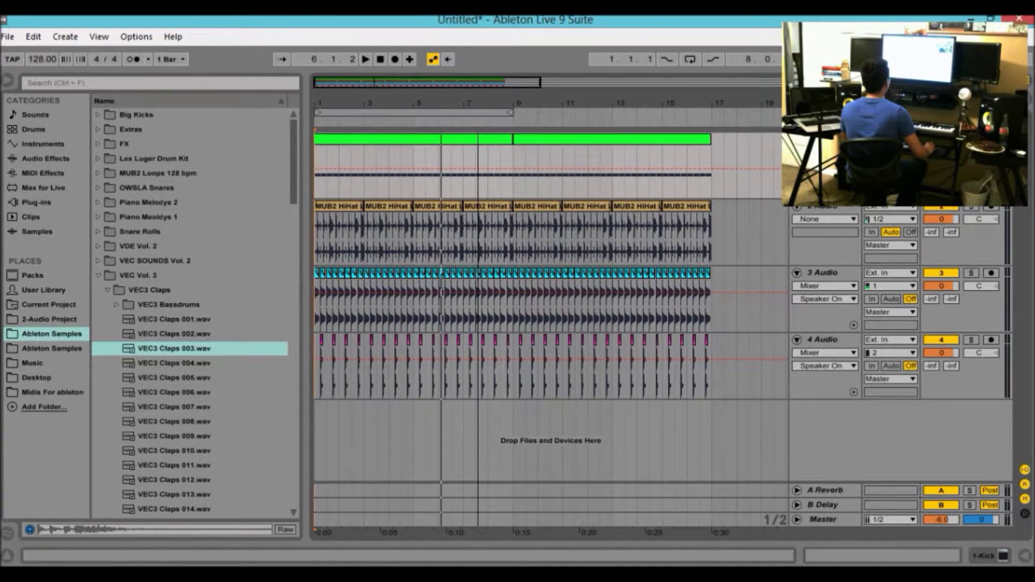
{"action": "left_click_drag", "start_coordinate": [476, 83], "coordinate": [476, 73]}
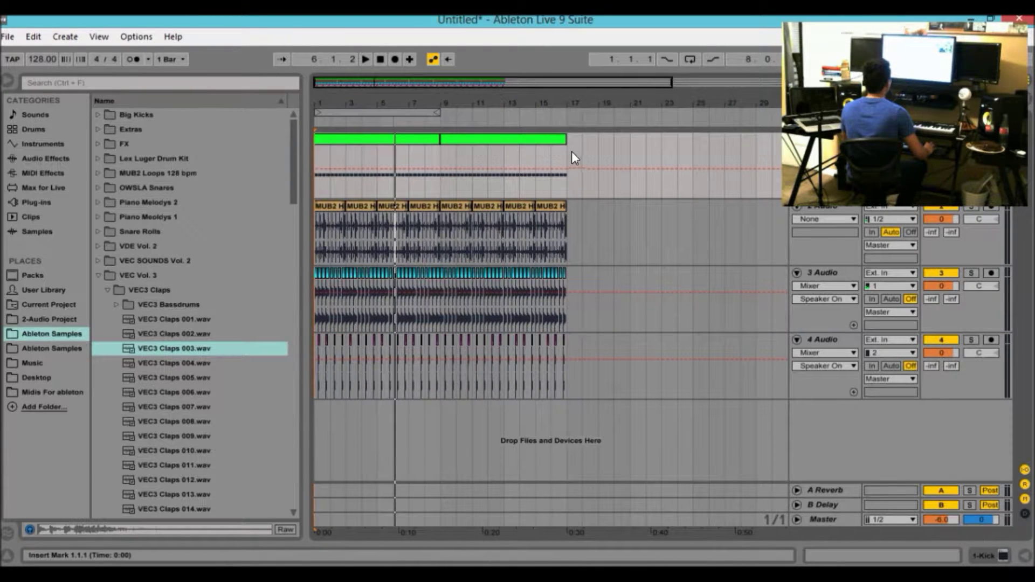
Duplicate the 16 bars of all four drum tracks so the arrangement extends to bar 33.
{"action": "left_click_drag", "start_coordinate": [569, 151], "coordinate": [302, 385]}
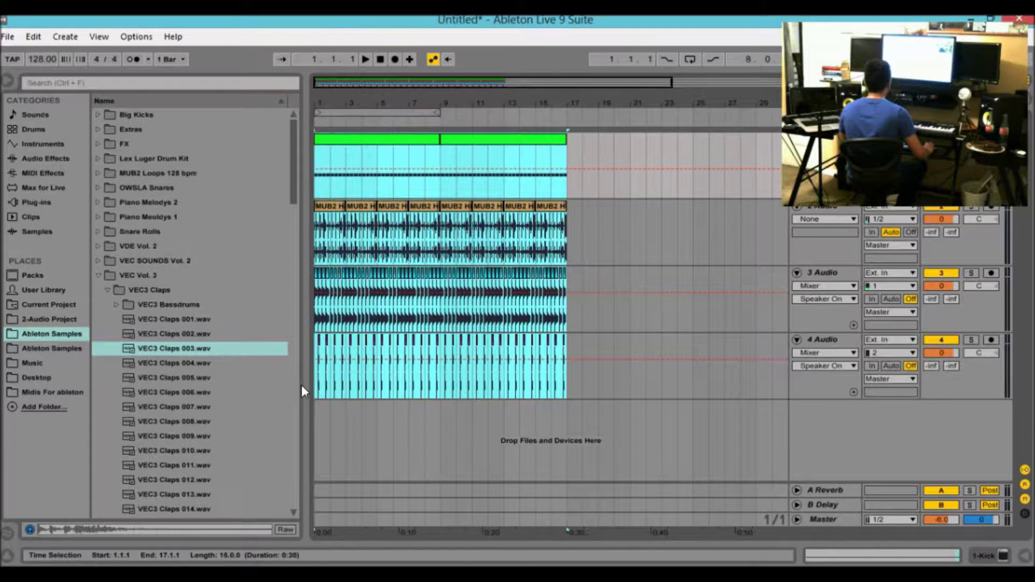
{"action": "key", "text": "ctrl+d"}
{"action": "left_click_drag", "start_coordinate": [600, 81], "coordinate": [600, 71]}
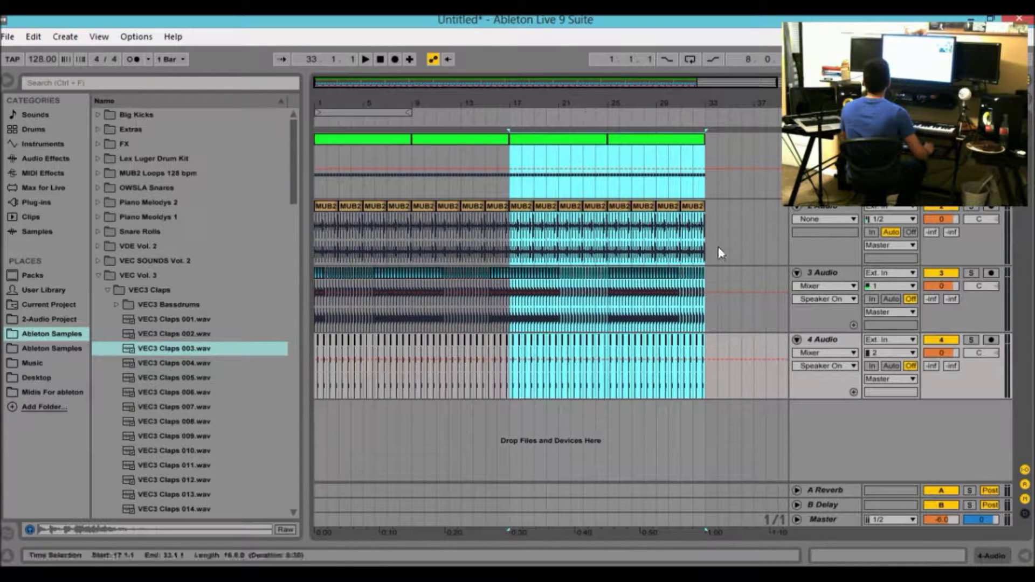
{"action": "left_click", "coordinate": [748, 237]}
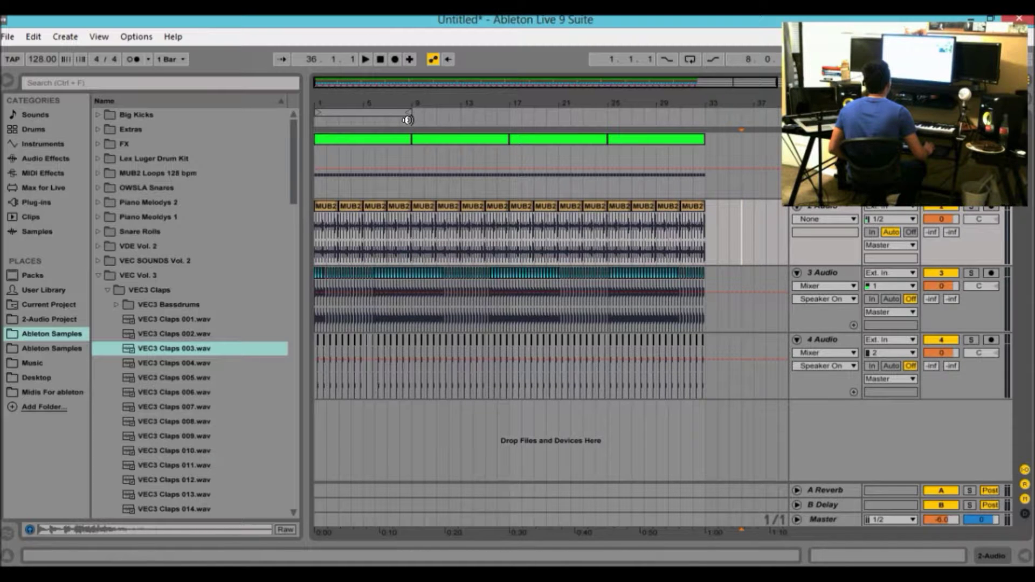
Extend the loop brace to 16 bars, ending at bar 17, and play the arrangement from the start.
{"action": "left_click_drag", "start_coordinate": [408, 120], "coordinate": [513, 116]}
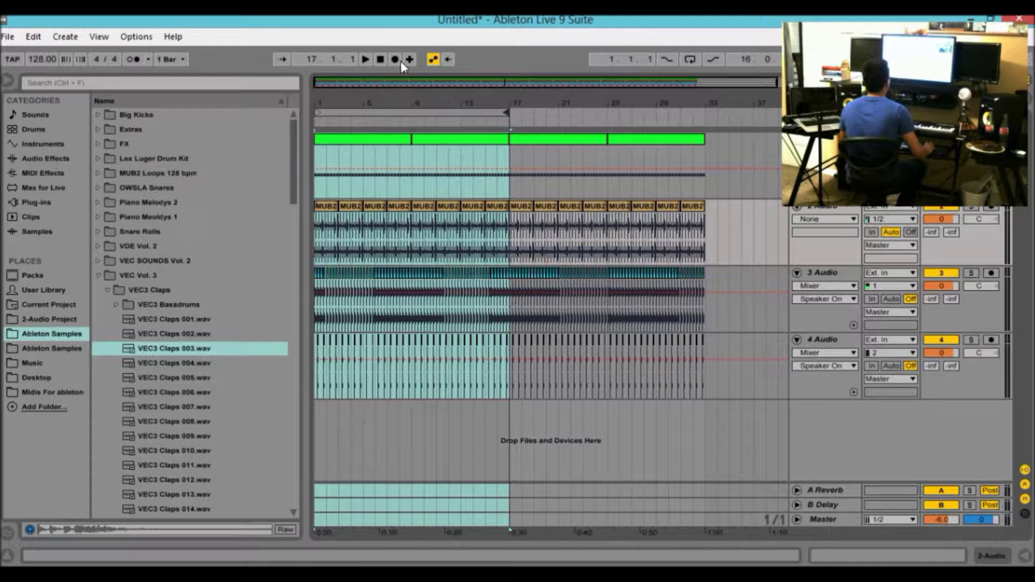
{"action": "left_click", "coordinate": [381, 57]}
{"action": "key", "text": "space"}
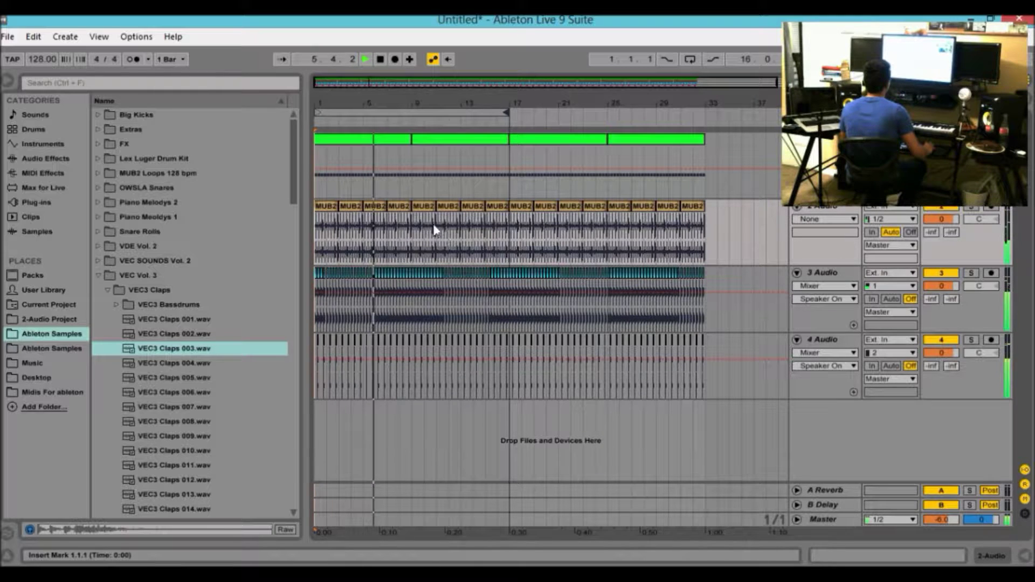
{"action": "key", "text": "space"}
Delete the duplicated clips after bar 17 on all four drum tracks.
{"action": "left_click_drag", "start_coordinate": [715, 154], "coordinate": [508, 411]}
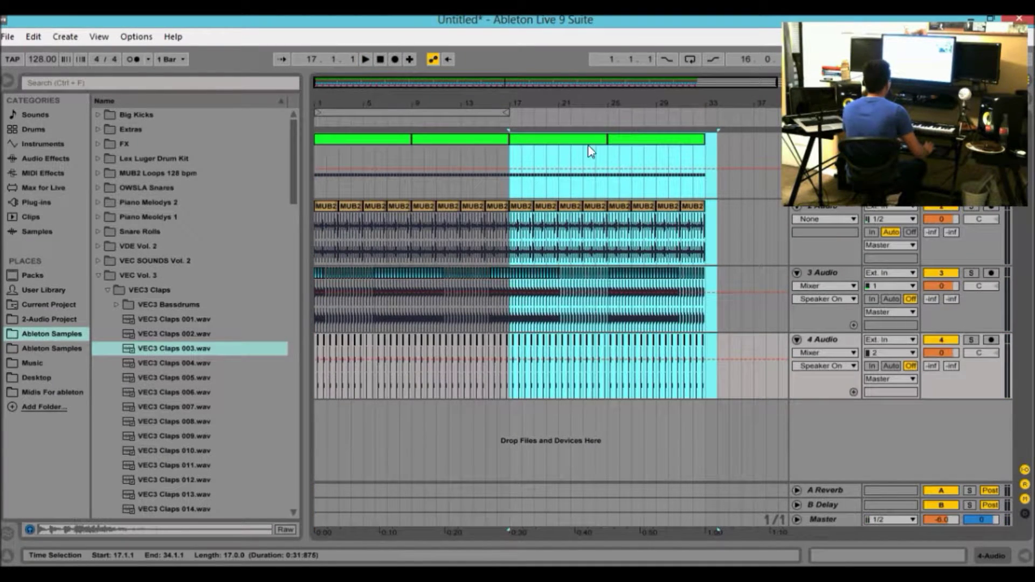
{"action": "key", "text": "Delete"}
{"action": "left_click_drag", "start_coordinate": [428, 84], "coordinate": [553, 112]}
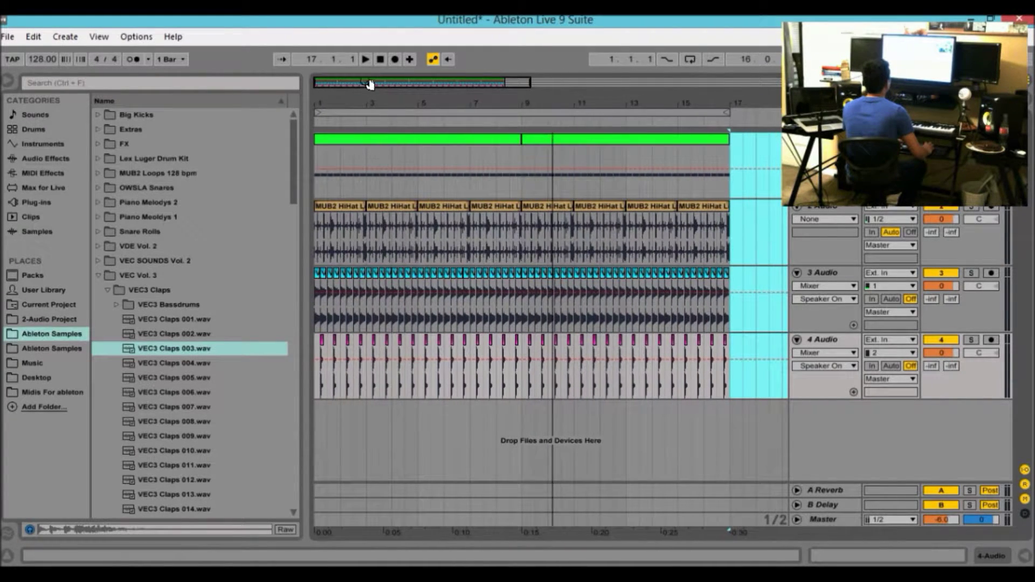
{"action": "left_click", "coordinate": [771, 301]}
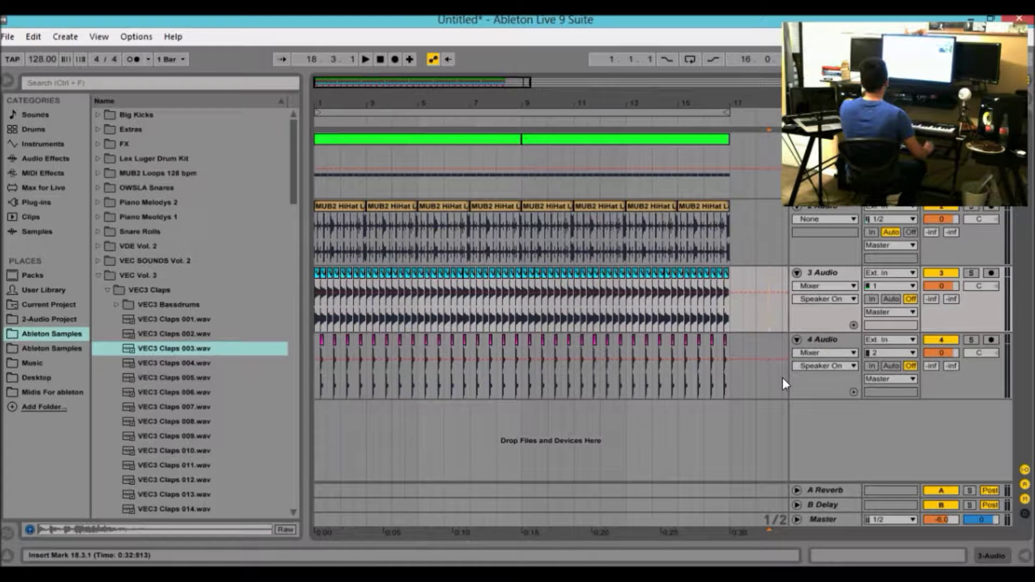
{"action": "left_click_drag", "start_coordinate": [448, 83], "coordinate": [449, 80]}
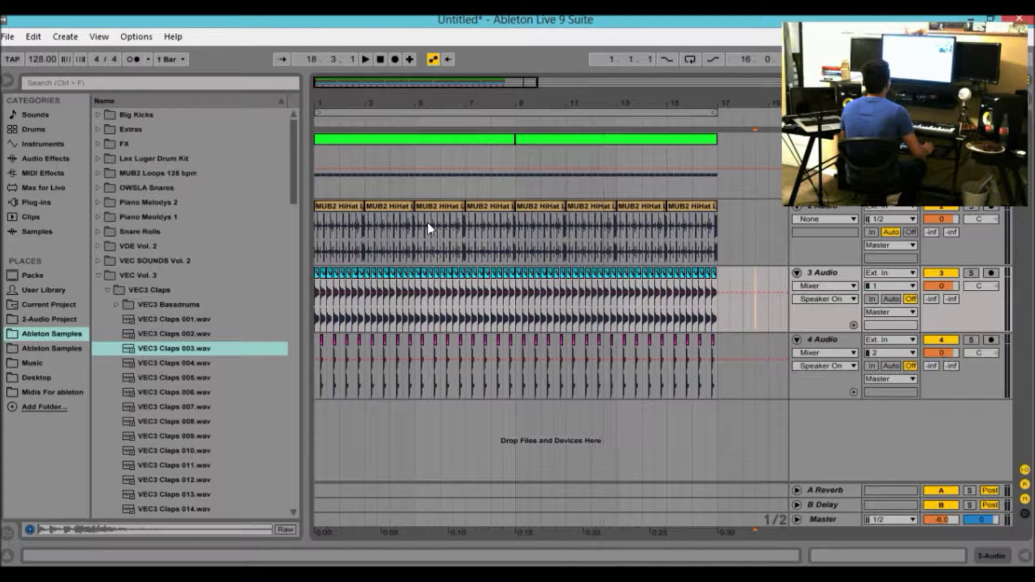
Play the opening bars of the 16-bar drum arrangement several times from the start.
{"action": "left_click", "coordinate": [381, 61]}
{"action": "key", "text": "space"}
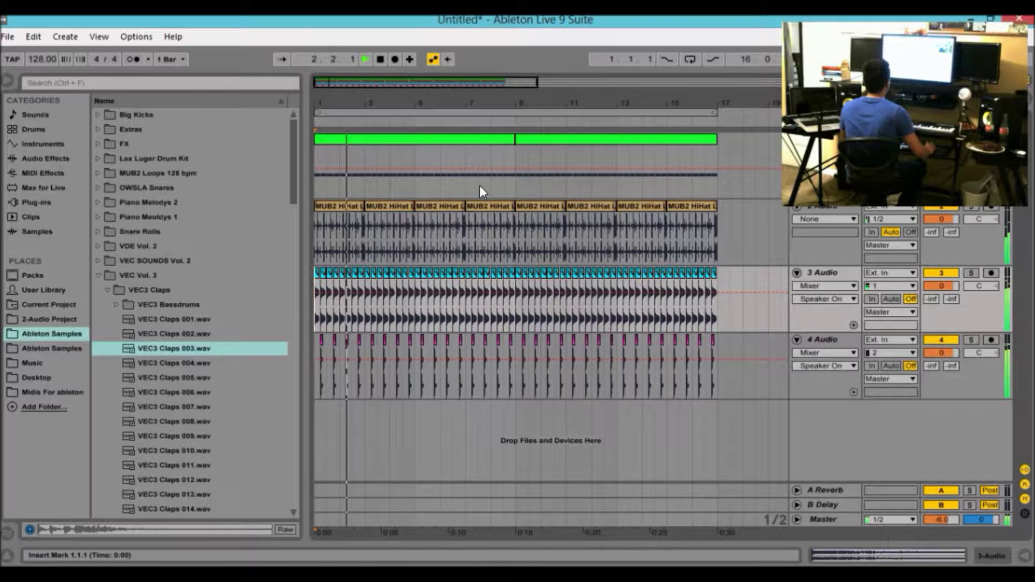
{"action": "key", "text": "space"}
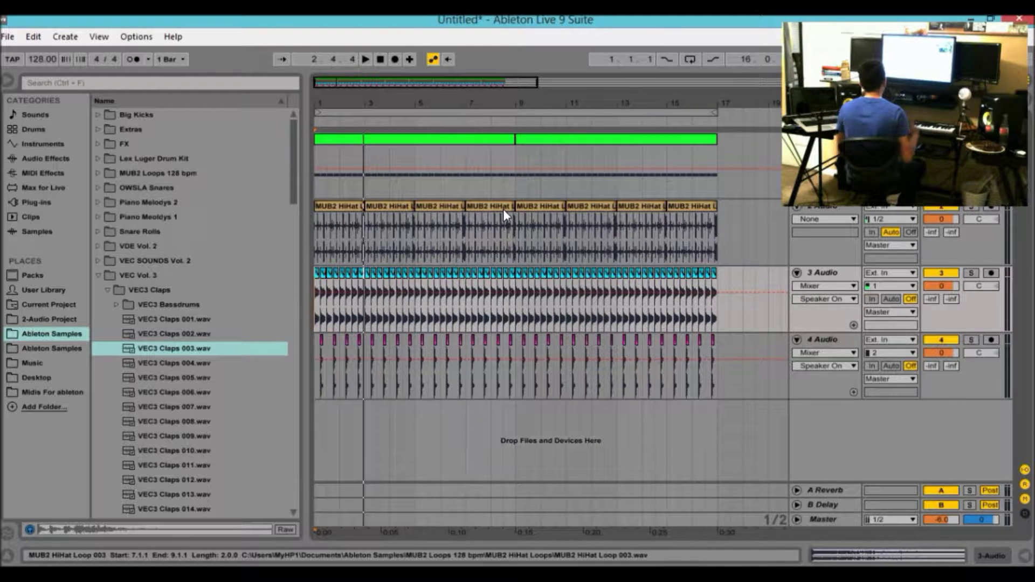
{"action": "key", "text": "space"}
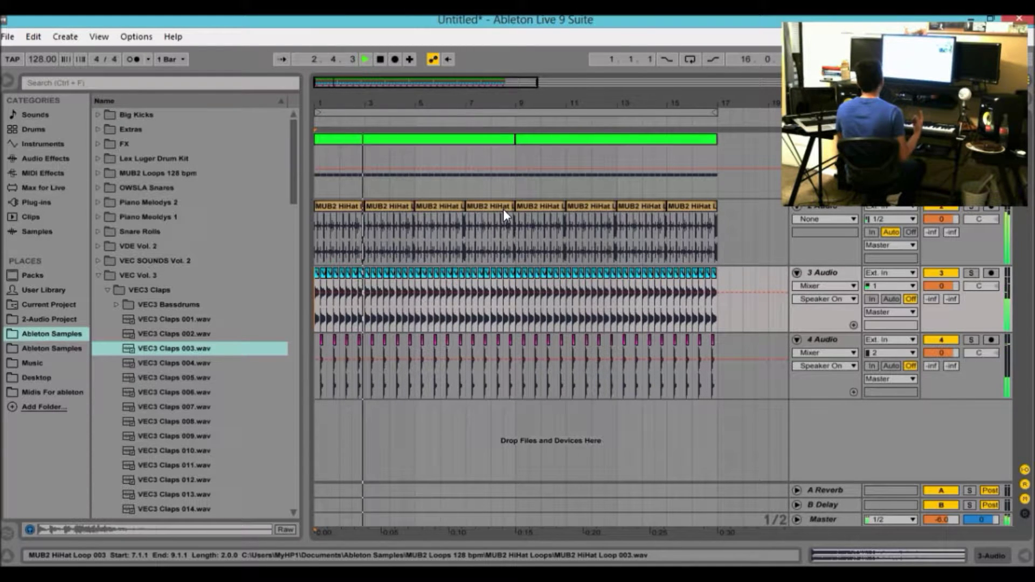
{"action": "key", "text": "space"}
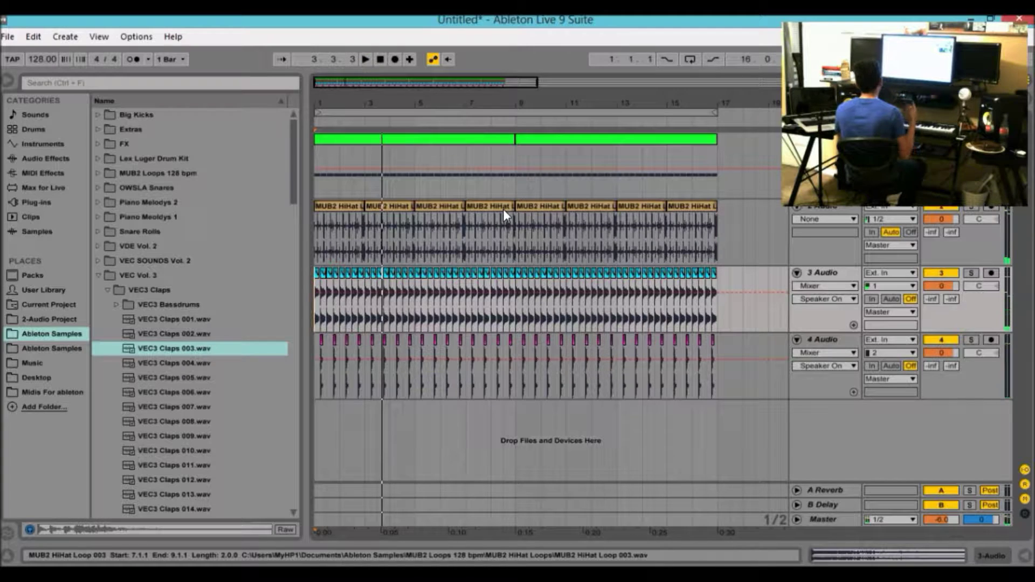
{"action": "key", "text": "space"}
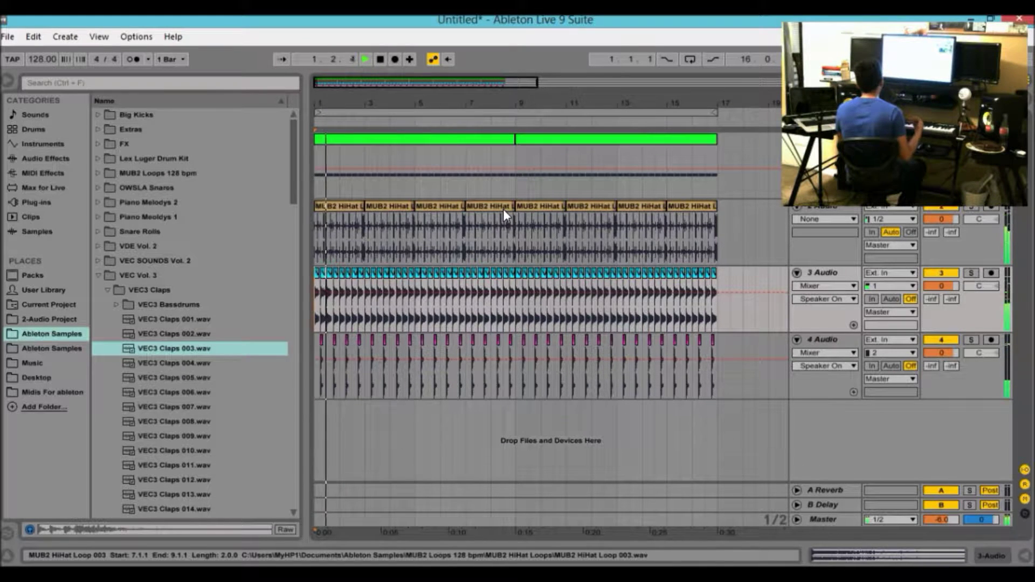
{"action": "key", "text": "space"}
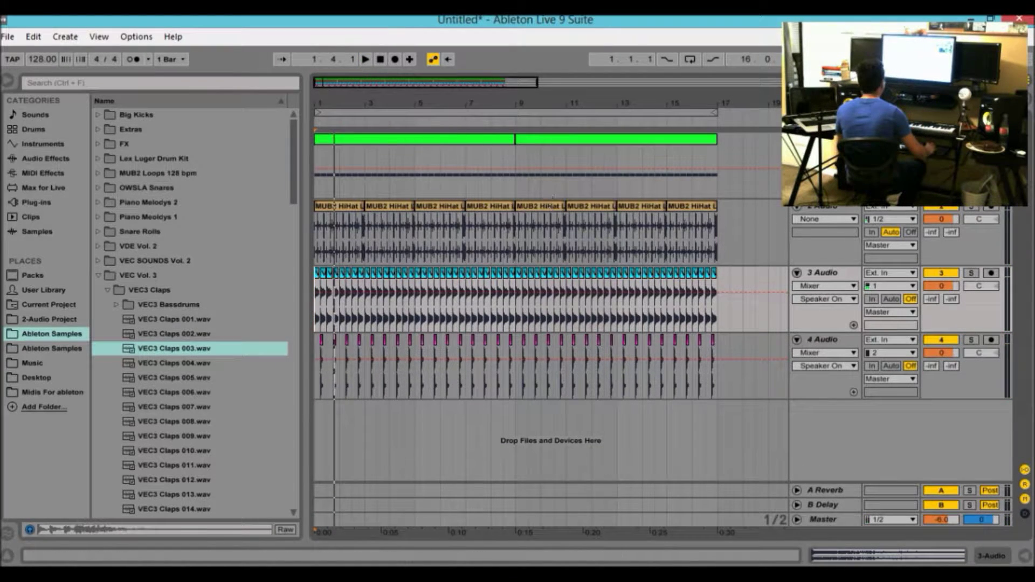
Listen to the ride cymbals on the 3 Audio track in solo, and turn the solo off again.
{"action": "left_click", "coordinate": [977, 271]}
{"action": "key", "text": "space"}
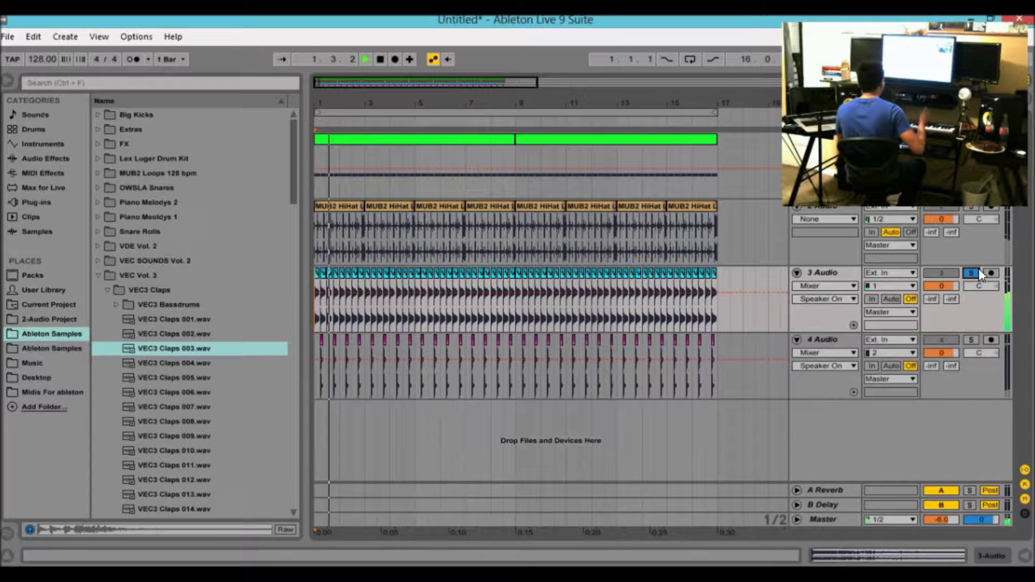
{"action": "key", "text": "space"}
{"action": "left_click_drag", "start_coordinate": [402, 87], "coordinate": [401, 156]}
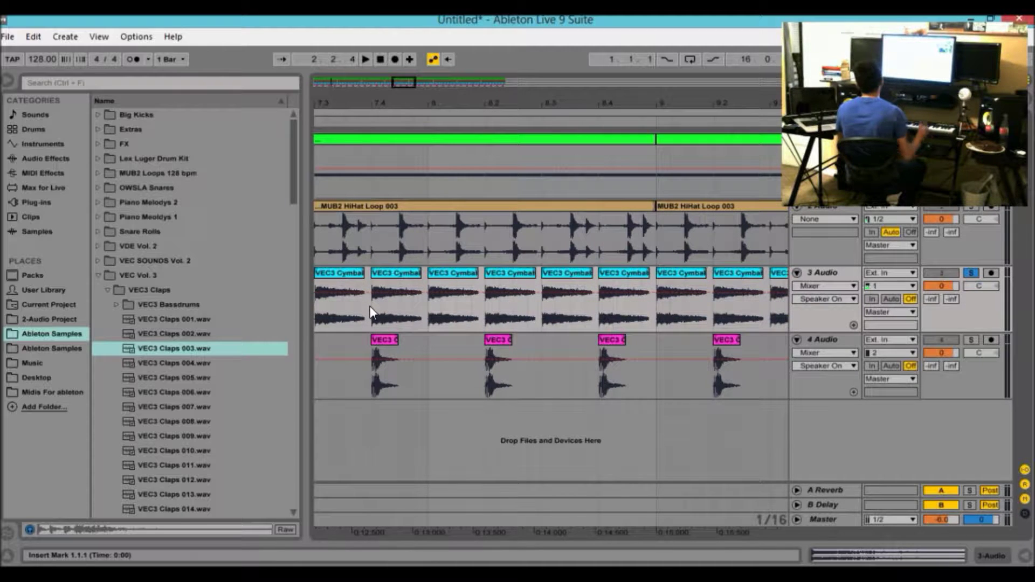
{"action": "key", "text": "space"}
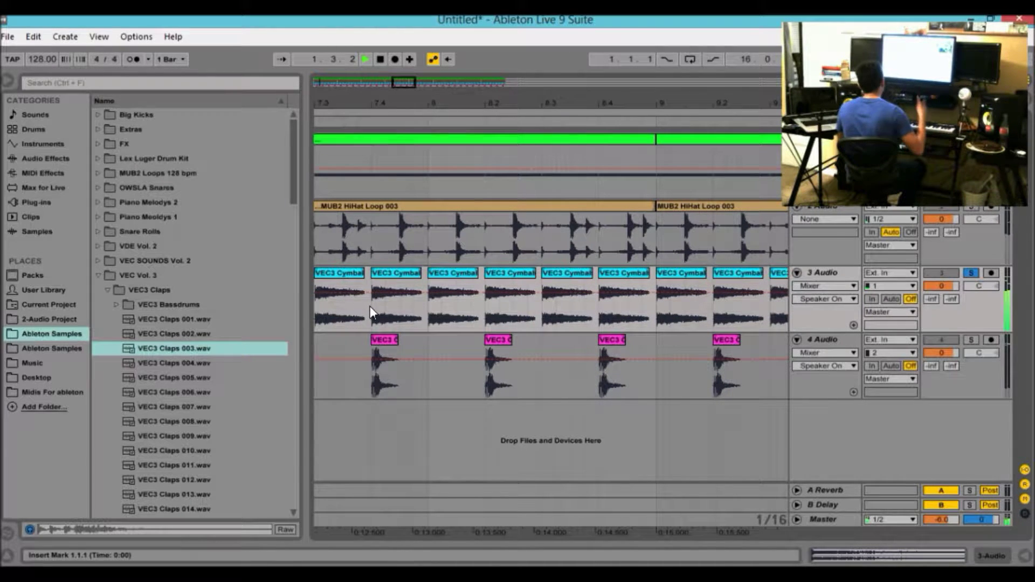
{"action": "key", "text": "space"}
{"action": "left_click_drag", "start_coordinate": [408, 83], "coordinate": [408, 32]}
{"action": "left_click", "coordinate": [971, 273]}
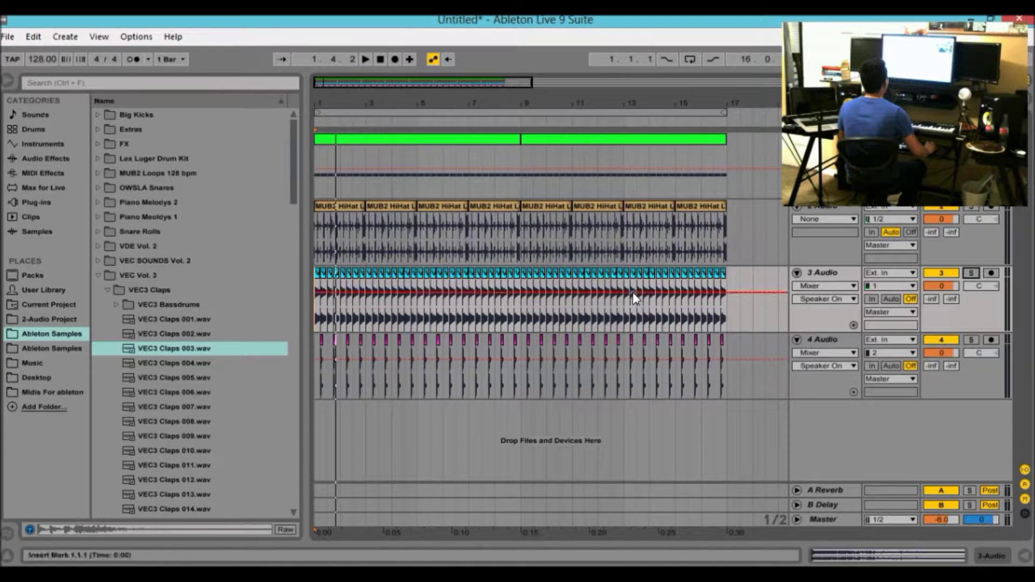
Listen to the hi-hat and clap tracks soloed in turn, clear the solo and replay all the drums from the start.
{"action": "key", "text": "space"}
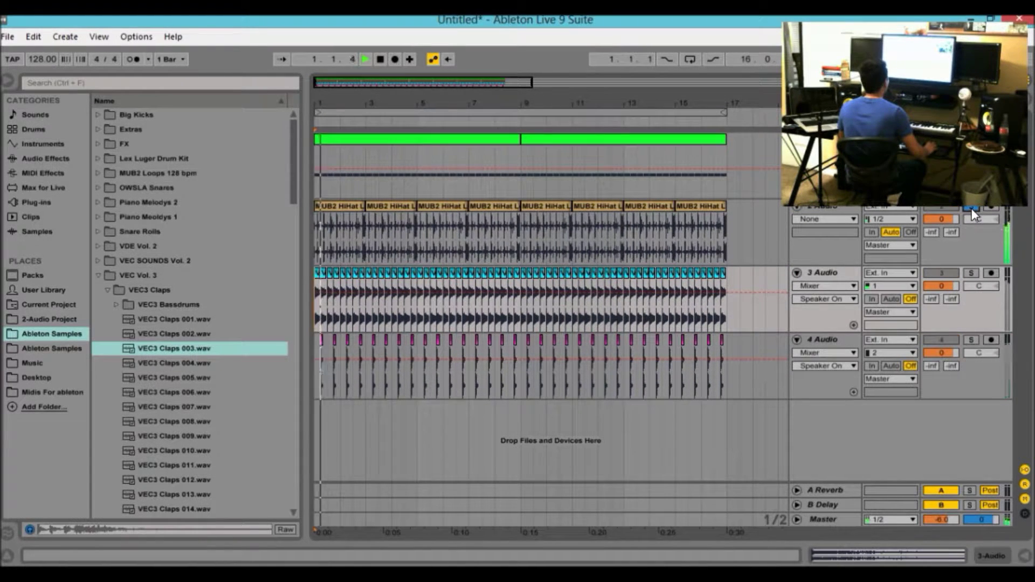
{"action": "left_click", "coordinate": [973, 339]}
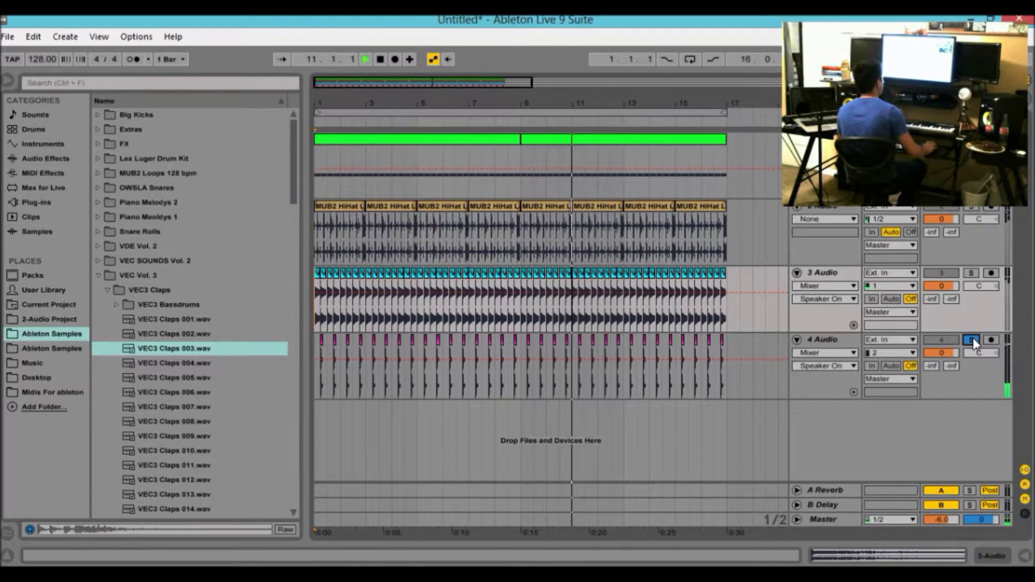
{"action": "key", "text": "space"}
{"action": "left_click", "coordinate": [972, 340]}
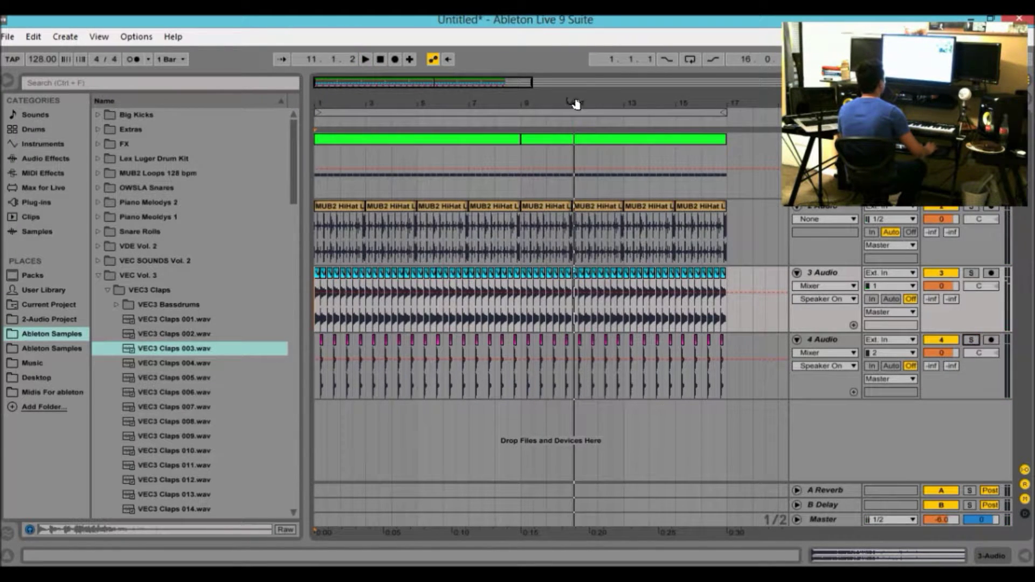
{"action": "left_click", "coordinate": [380, 60]}
{"action": "key", "text": "space"}
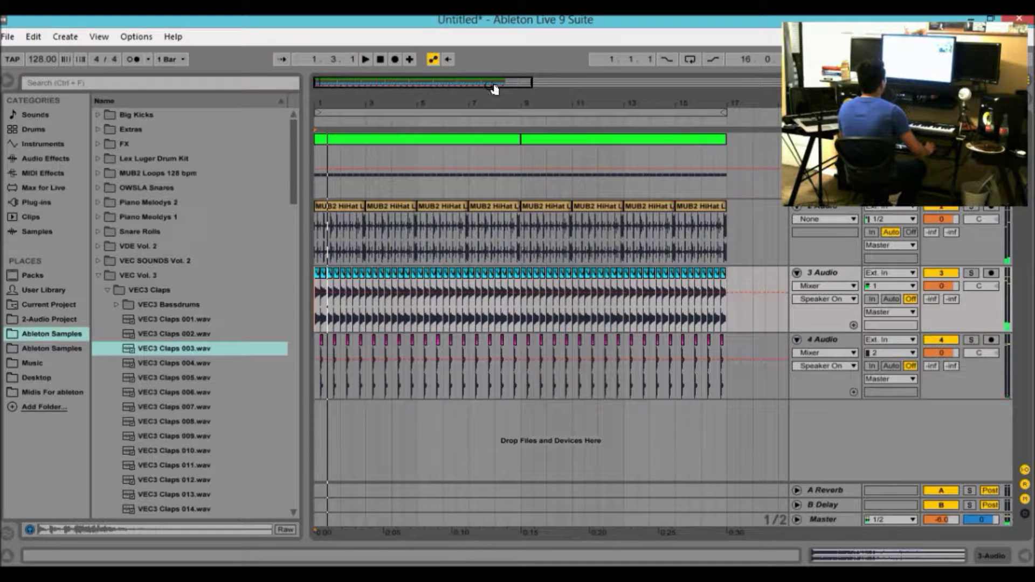
Delete the four MUB2 HiHat Loop 003 clips in the first eight bars so the hi-hats start at bar 9.
{"action": "left_click_drag", "start_coordinate": [494, 91], "coordinate": [483, 88]}
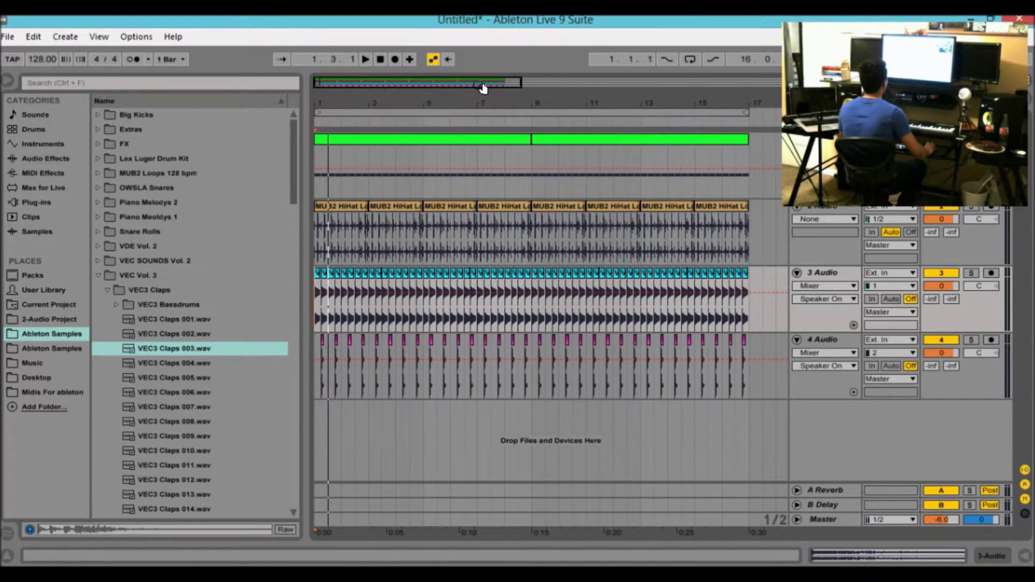
{"action": "left_click", "coordinate": [339, 208]}
{"action": "key", "text": "Delete"}
{"action": "left_click", "coordinate": [403, 205]}
{"action": "key", "text": "Delete"}
{"action": "left_click", "coordinate": [465, 208]}
{"action": "key", "text": "Delete"}
{"action": "left_click", "coordinate": [520, 204]}
{"action": "key", "text": "Delete"}
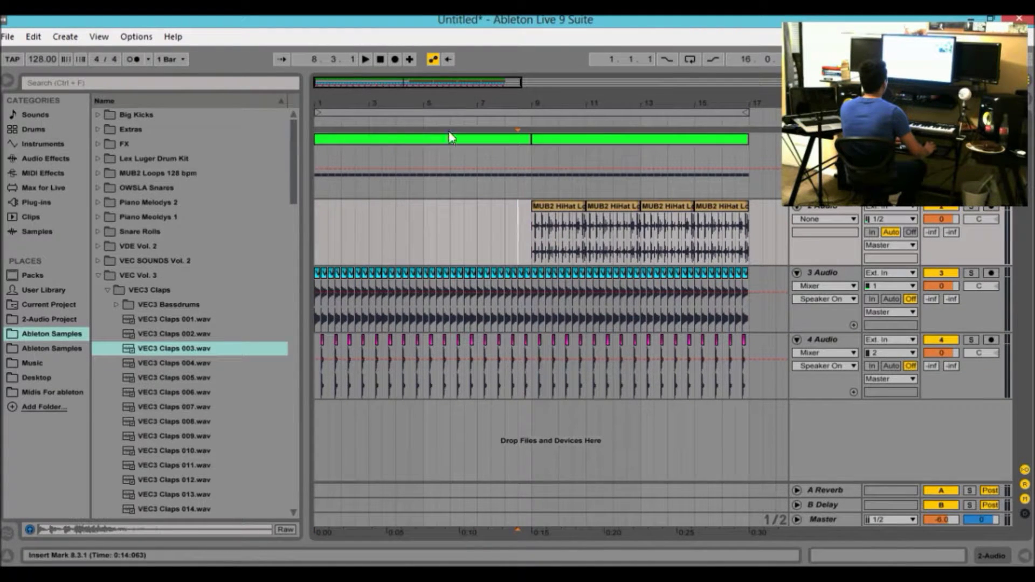
{"action": "left_click_drag", "start_coordinate": [389, 83], "coordinate": [390, 70]}
{"action": "left_click_drag", "start_coordinate": [459, 101], "coordinate": [489, 119]}
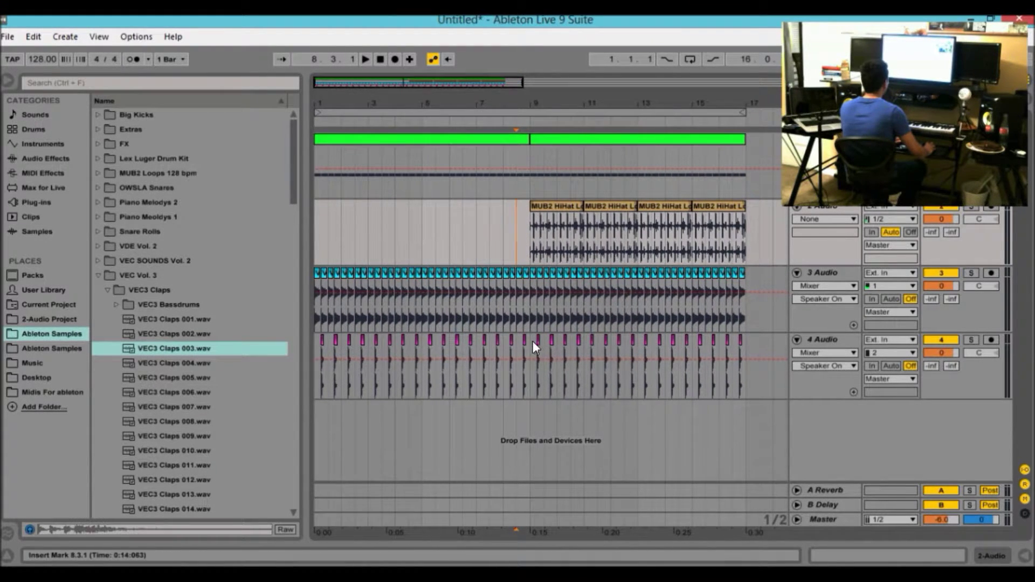
Delete the claps in the first eight bars of the 4 Audio track and play the arrangement from the start.
{"action": "left_click_drag", "start_coordinate": [532, 345], "coordinate": [292, 372]}
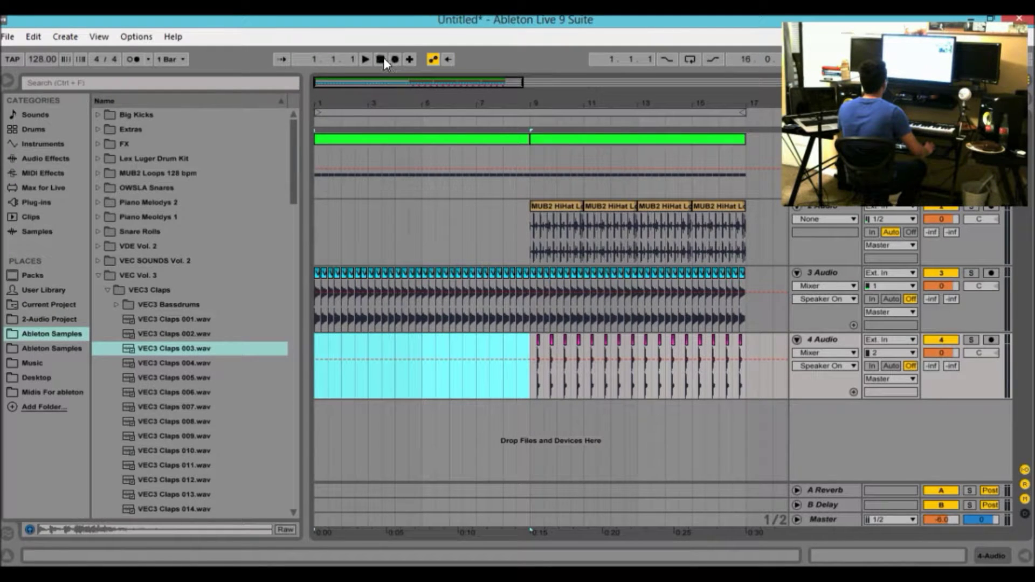
{"action": "left_click", "coordinate": [381, 59]}
{"action": "key", "text": "space"}
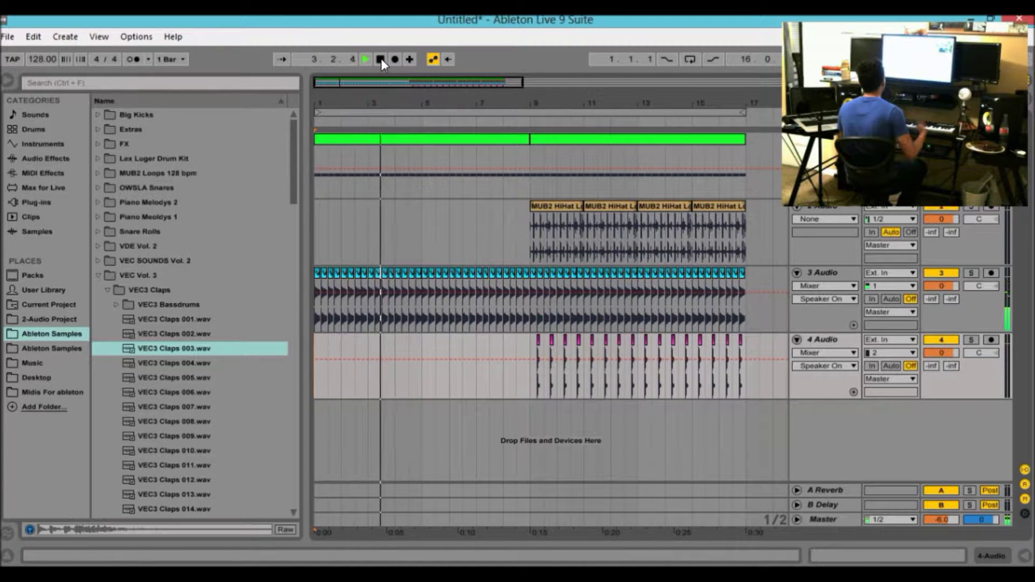
{"action": "left_click_drag", "start_coordinate": [390, 82], "coordinate": [390, 77]}
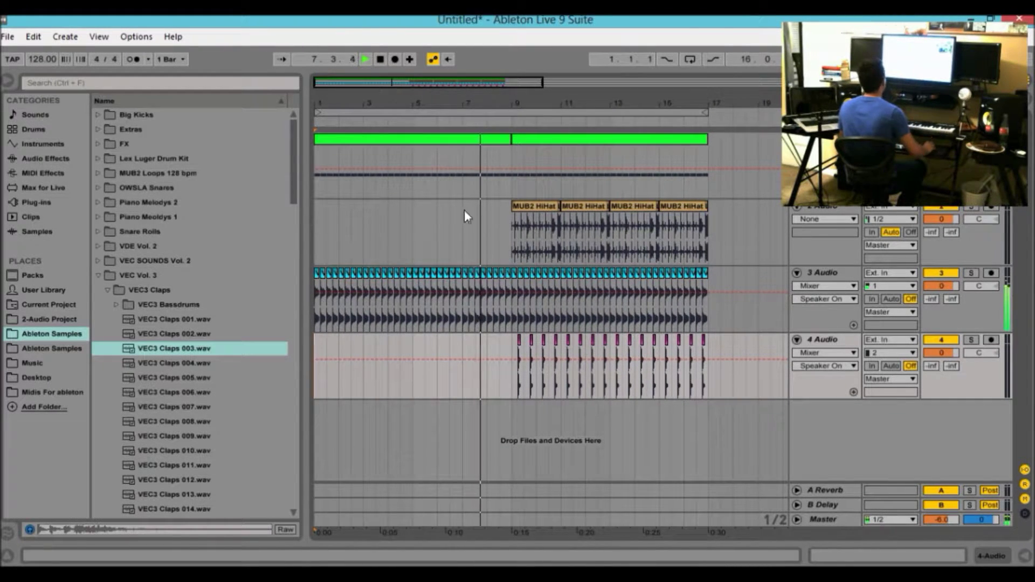
Copy the eight bars of claps starting at bar 9 on the 4 Audio track to bar 1.
{"action": "left_click", "coordinate": [706, 339]}
{"action": "key", "text": "space"}
{"action": "left_click", "coordinate": [515, 362], "text": "shift"}
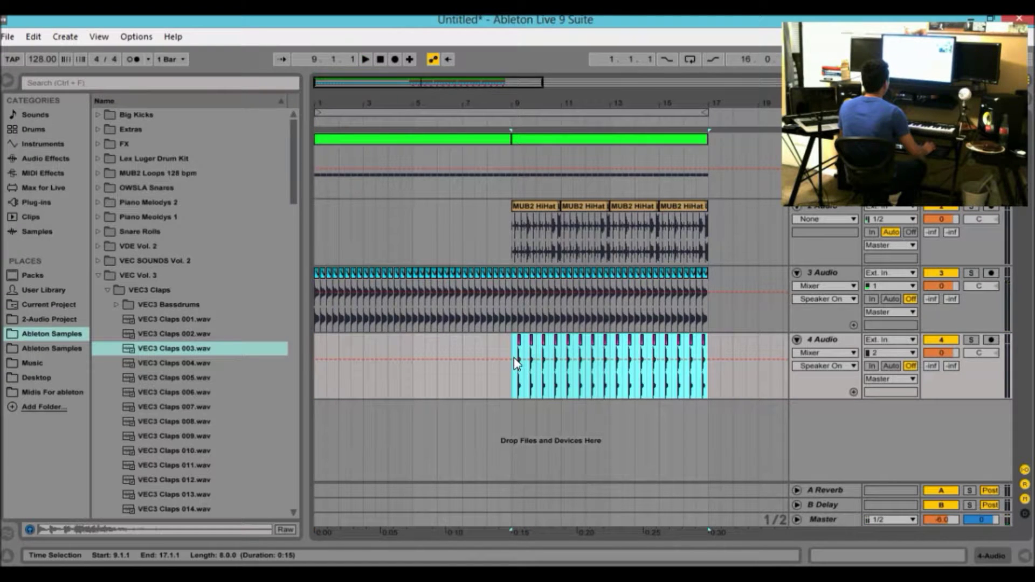
{"action": "left_click_drag", "start_coordinate": [517, 341], "coordinate": [322, 364]}
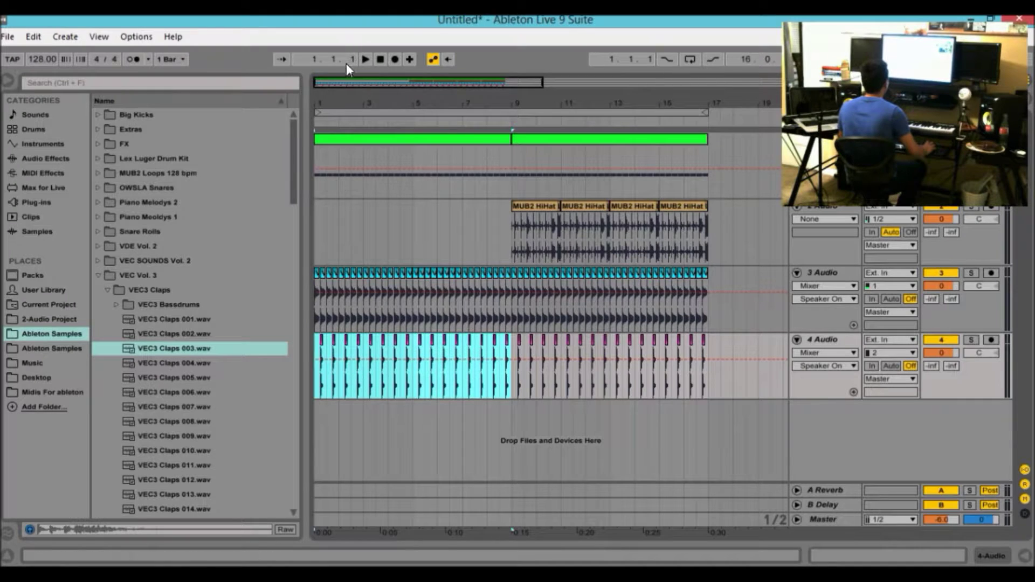
Play the drum arrangement from the start and again around bar 9 to hear the hi-hats come in.
{"action": "left_click", "coordinate": [378, 59]}
{"action": "key", "text": "space"}
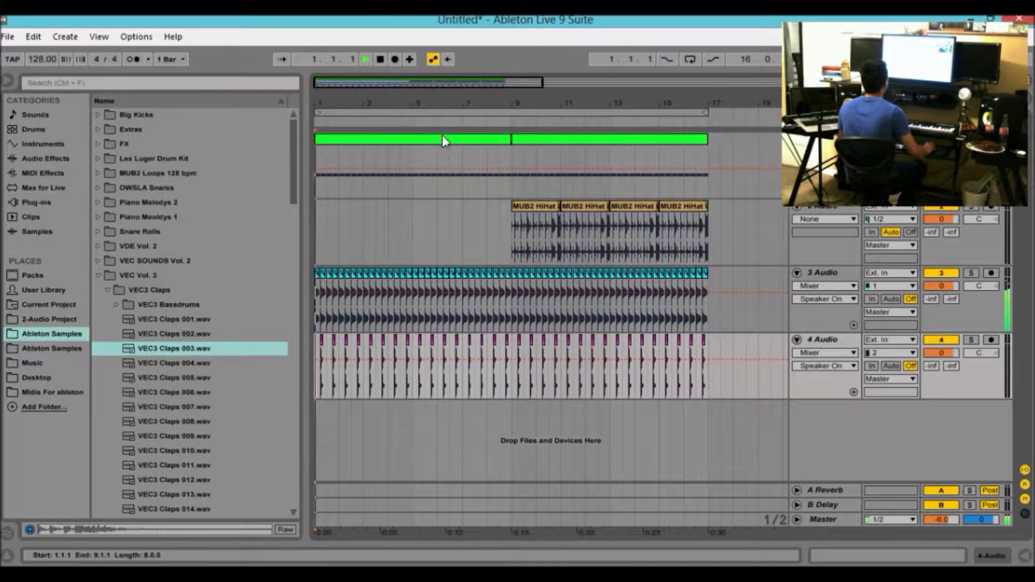
{"action": "left_click", "coordinate": [501, 223]}
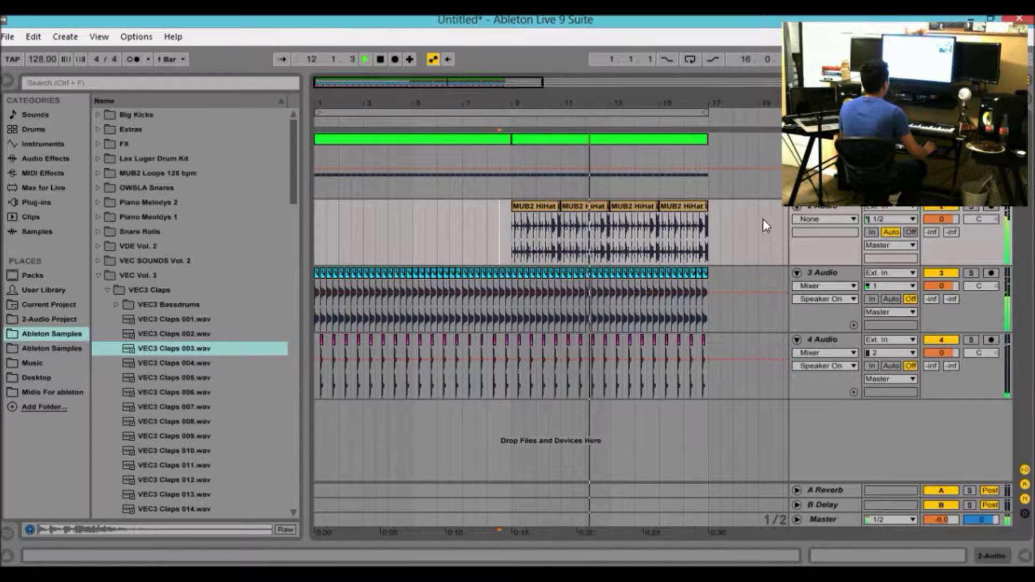
{"action": "left_click", "coordinate": [507, 139]}
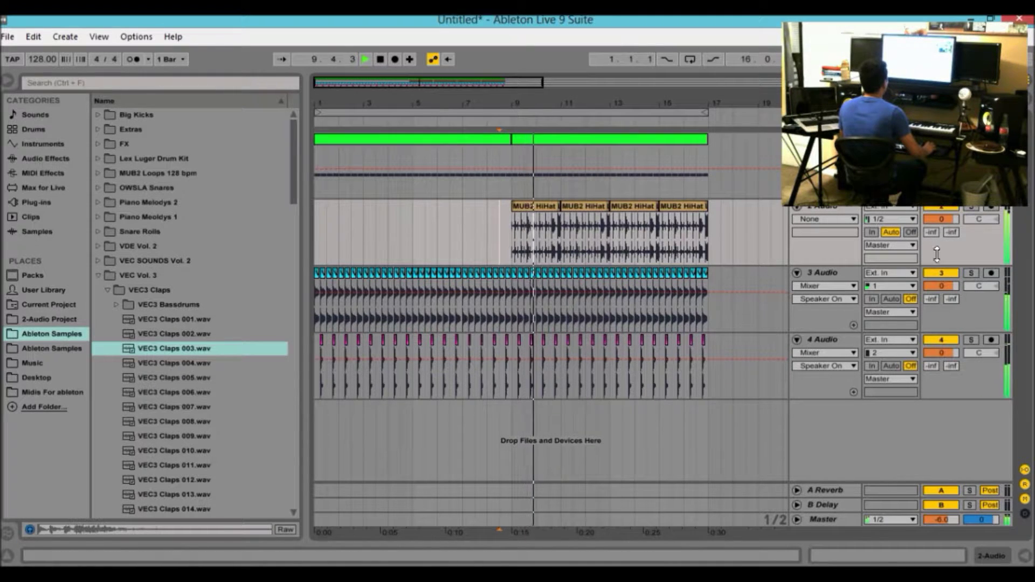
{"action": "key", "text": "space"}
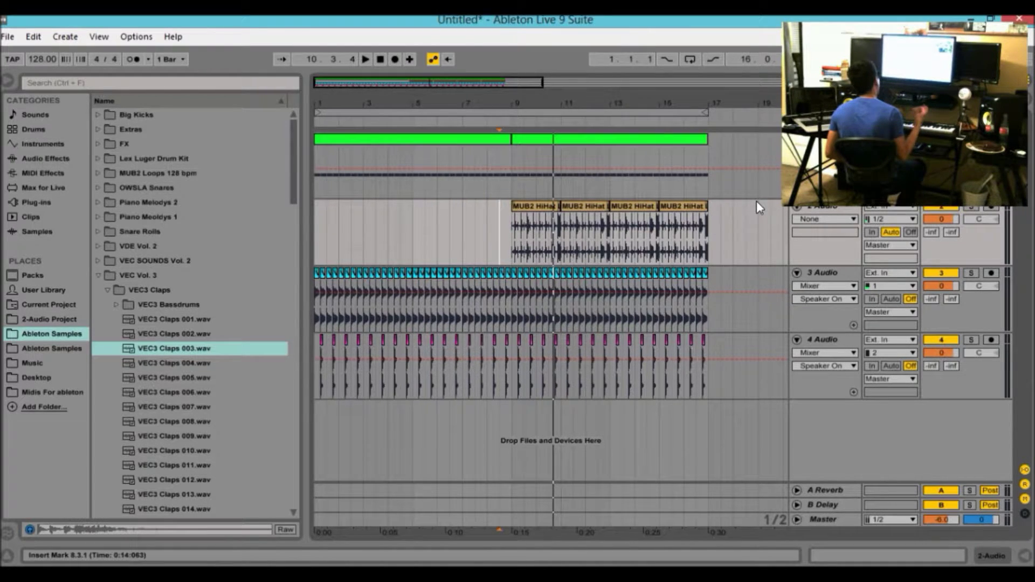
Open the device chain of the 2 Audio hi-hat track and play its loop soloed from bar 9.
{"action": "double_click", "coordinate": [836, 213]}
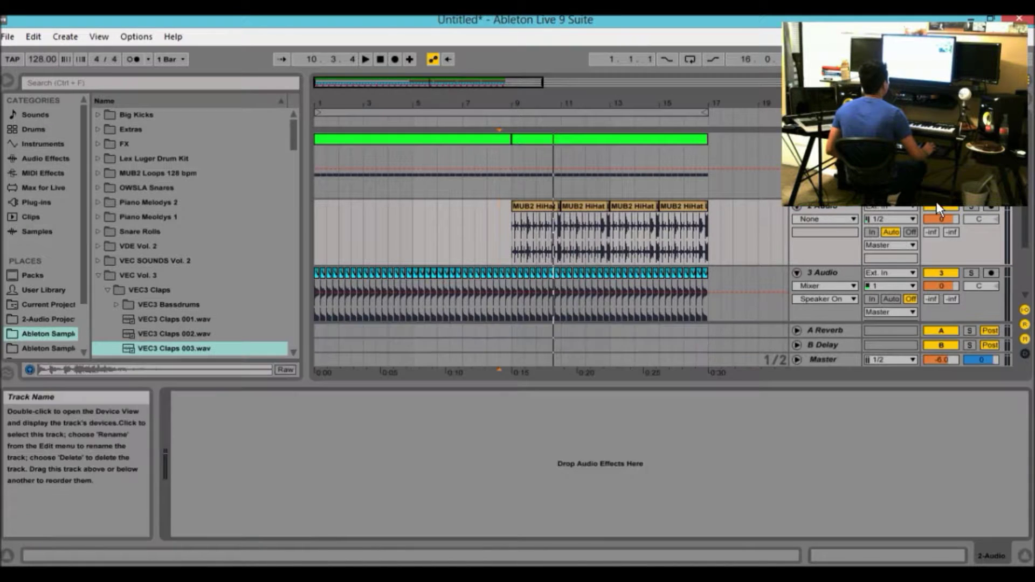
{"action": "left_click", "coordinate": [513, 238]}
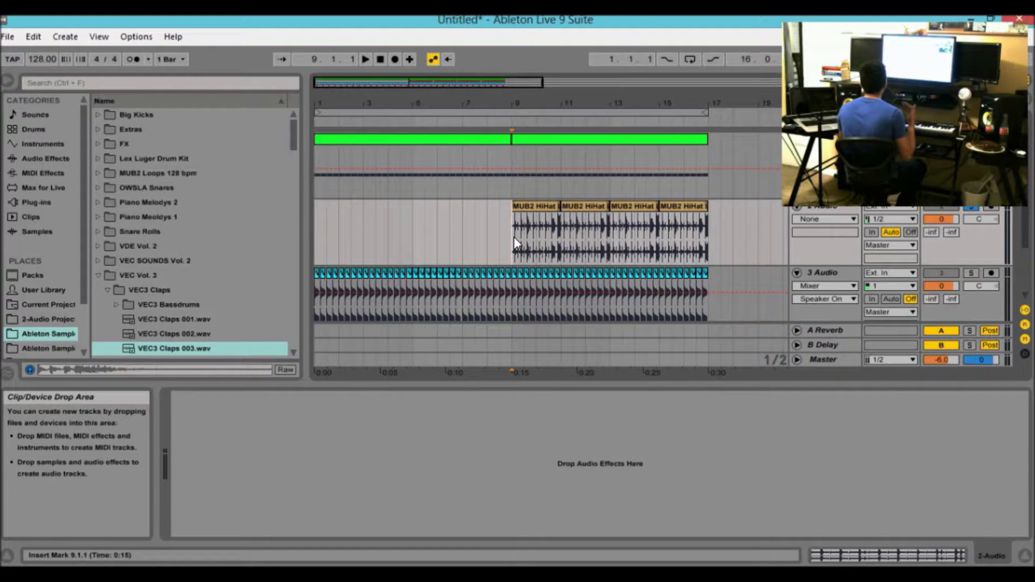
{"action": "key", "text": "space"}
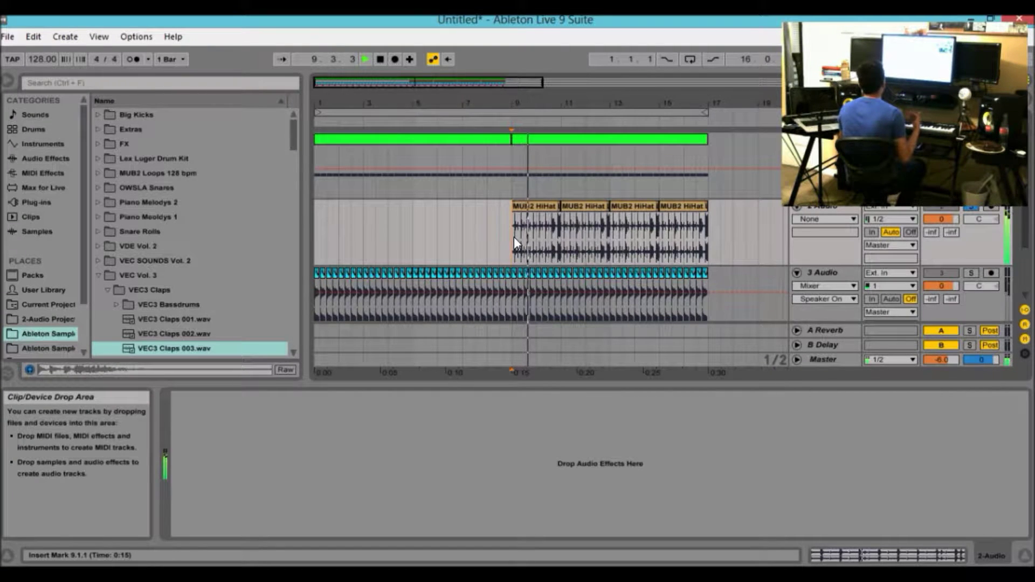
{"action": "key", "text": "space"}
{"action": "left_click", "coordinate": [972, 207]}
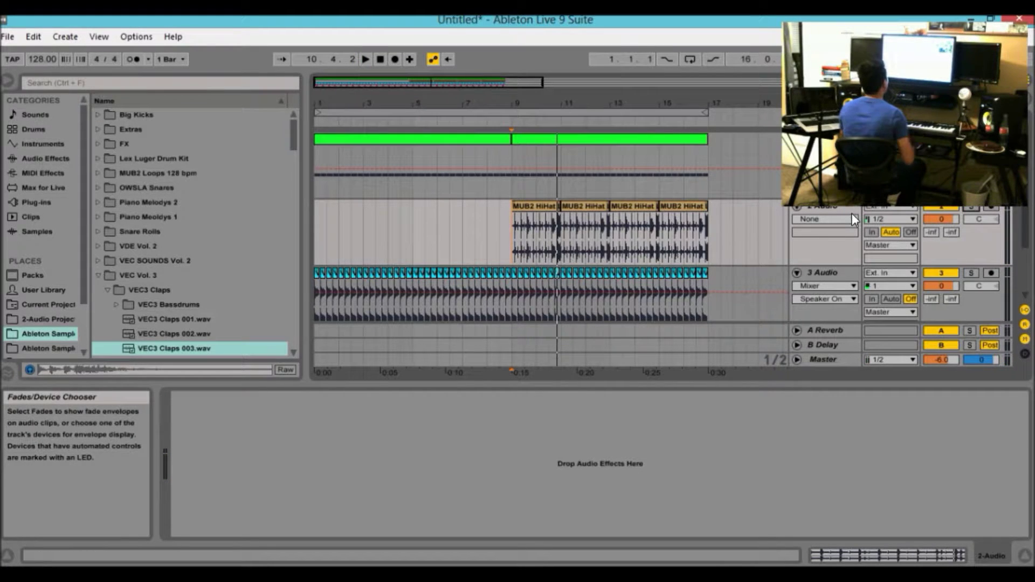
{"action": "left_click", "coordinate": [830, 206]}
{"action": "key", "text": "space"}
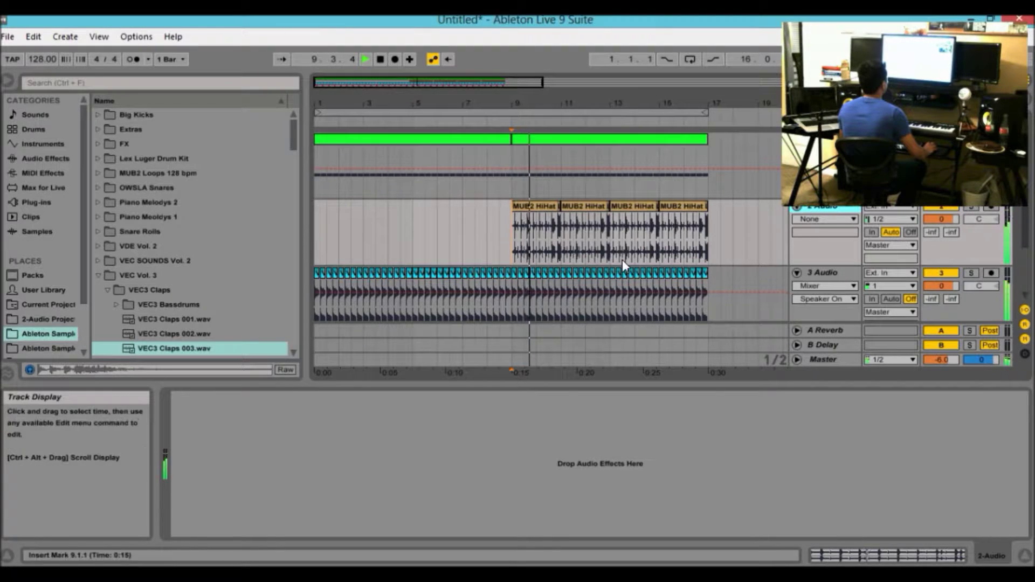
Solo the 2 Audio hi-hat track and reopen its device chain.
{"action": "left_click_drag", "start_coordinate": [587, 383], "coordinate": [589, 448]}
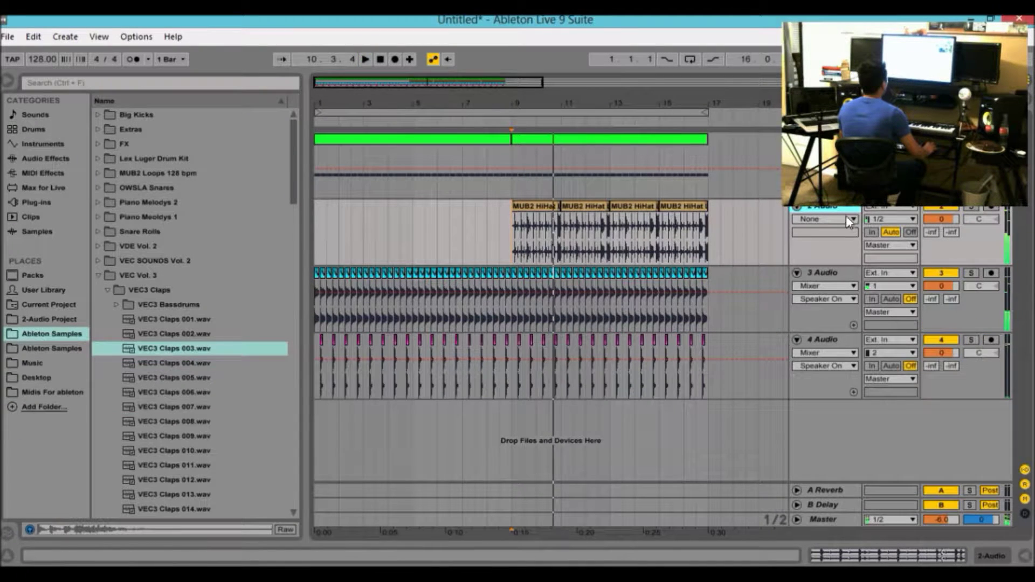
{"action": "left_click", "coordinate": [971, 208]}
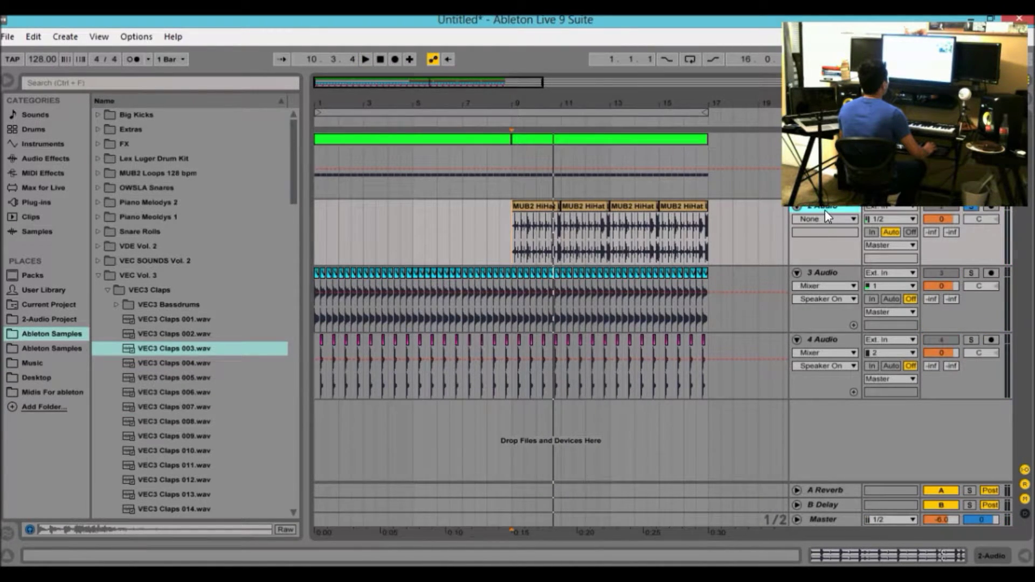
{"action": "double_click", "coordinate": [825, 209]}
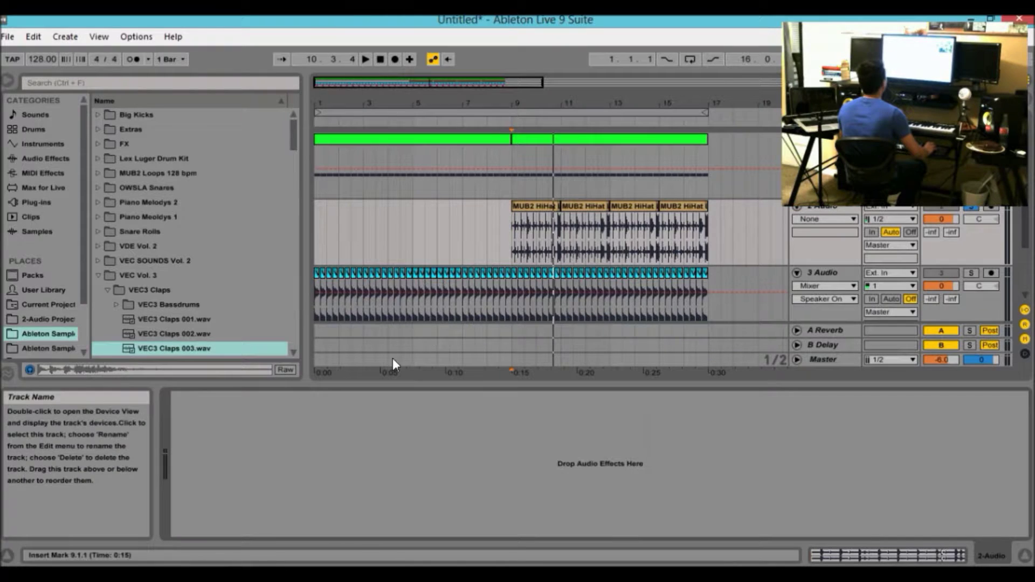
Collapse the VEC Vol. 3 folder and look through the sample library's folders.
{"action": "left_click", "coordinate": [167, 280]}
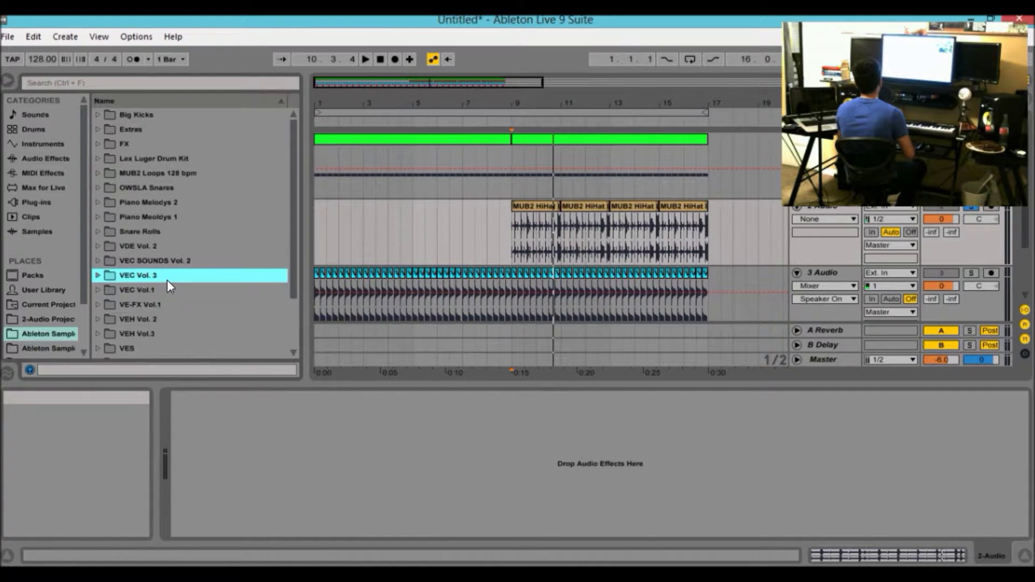
{"action": "key", "text": "Up"}
{"action": "key", "text": "Up"}
{"action": "key", "text": "Up"}
{"action": "key", "text": "Up"}
{"action": "key", "text": "Up"}
{"action": "key", "text": "Up"}
{"action": "key", "text": "Up"}
{"action": "key", "text": "Up"}
{"action": "key", "text": "Up"}
{"action": "key", "text": "Up"}
{"action": "key", "text": "Up"}
{"action": "key", "text": "Down"}
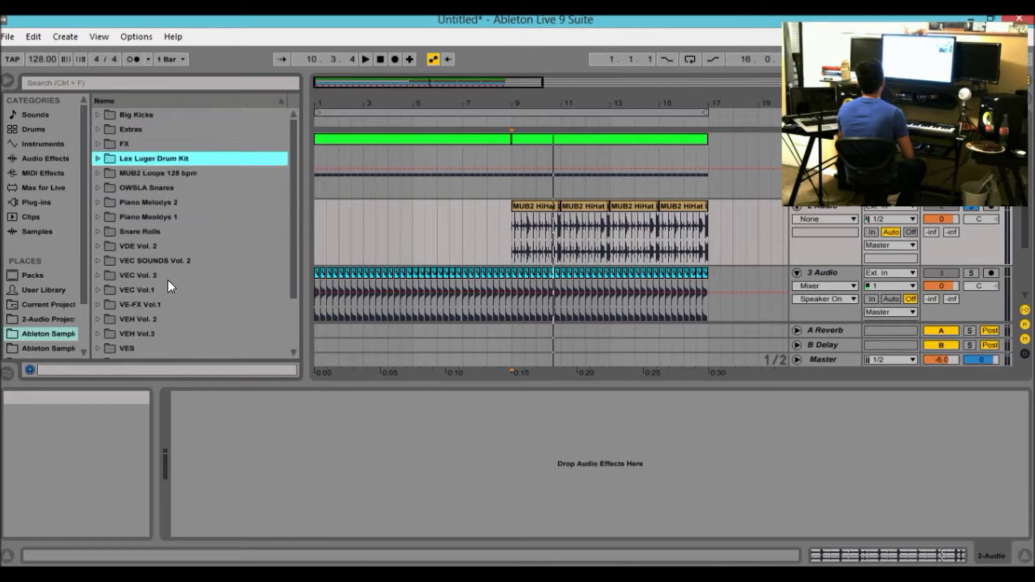
{"action": "key", "text": "Down"}
{"action": "key", "text": "Down"}
{"action": "key", "text": "Down"}
{"action": "key", "text": "Down"}
{"action": "key", "text": "Down"}
{"action": "key", "text": "Down"}
{"action": "key", "text": "Down"}
{"action": "key", "text": "Down"}
{"action": "key", "text": "Down"}
{"action": "key", "text": "Down"}
{"action": "key", "text": "Down"}
{"action": "key", "text": "Down"}
{"action": "key", "text": "Down"}
{"action": "key", "text": "Down"}
{"action": "key", "text": "Down"}
{"action": "key", "text": "Down"}
{"action": "key", "text": "Down"}
{"action": "key", "text": "Down"}
{"action": "key", "text": "Down"}
{"action": "key", "text": "Up"}
{"action": "key", "text": "Up"}
{"action": "key", "text": "Up"}
{"action": "key", "text": "Up"}
{"action": "key", "text": "Up"}
{"action": "key", "text": "Up"}
{"action": "key", "text": "Up"}
{"action": "key", "text": "Up"}
{"action": "key", "text": "Up"}
{"action": "key", "text": "Up"}
{"action": "key", "text": "Up"}
{"action": "key", "text": "Up"}
{"action": "key", "text": "Up"}
{"action": "key", "text": "Up"}
{"action": "key", "text": "Up"}
{"action": "key", "text": "Up"}
{"action": "key", "text": "Up"}
{"action": "key", "text": "Up"}
{"action": "key", "text": "Up"}
{"action": "key", "text": "Up"}
{"action": "key", "text": "ctrl+f"}
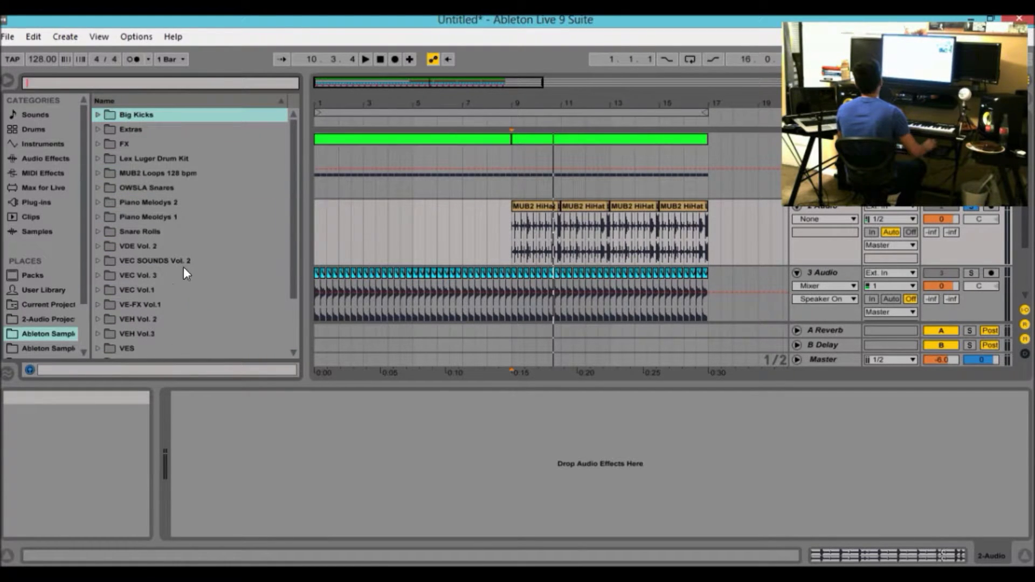
Find the EQ Eight device among the audio effects.
{"action": "left_click", "coordinate": [56, 146]}
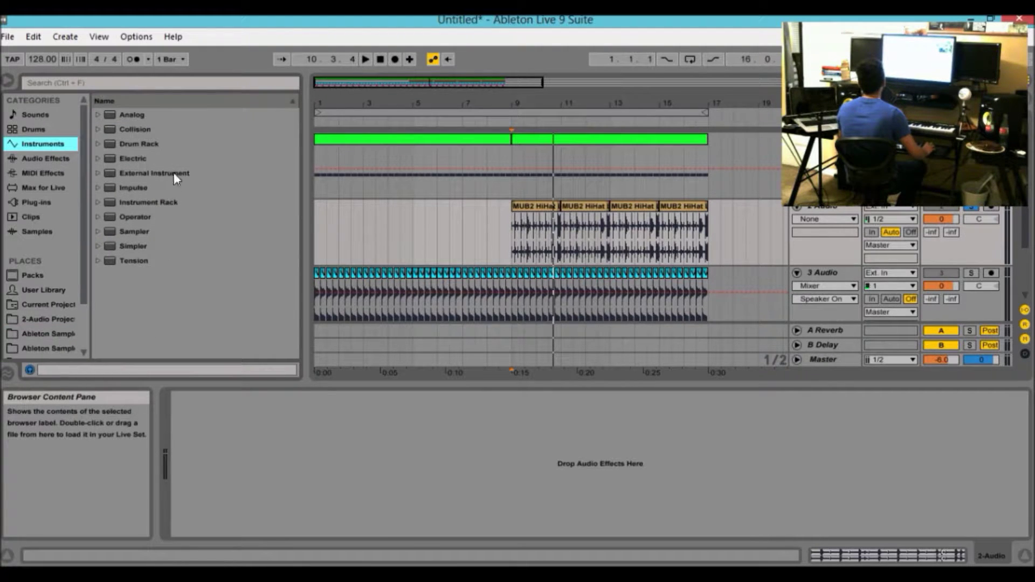
{"action": "left_click", "coordinate": [57, 160]}
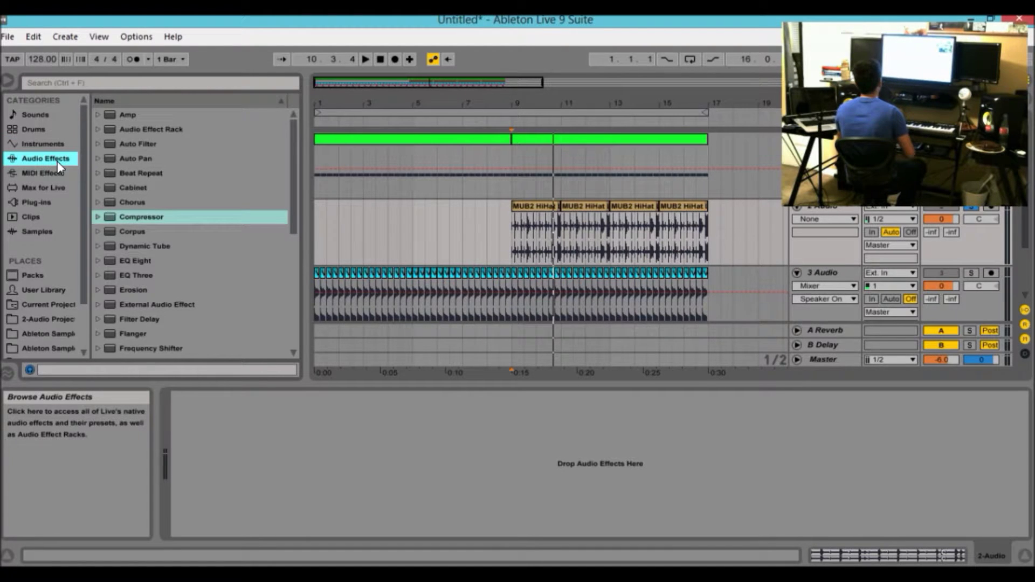
{"action": "left_click", "coordinate": [134, 168]}
{"action": "key", "text": "Down"}
{"action": "key", "text": "Down"}
{"action": "key", "text": "Down"}
{"action": "key", "text": "Down"}
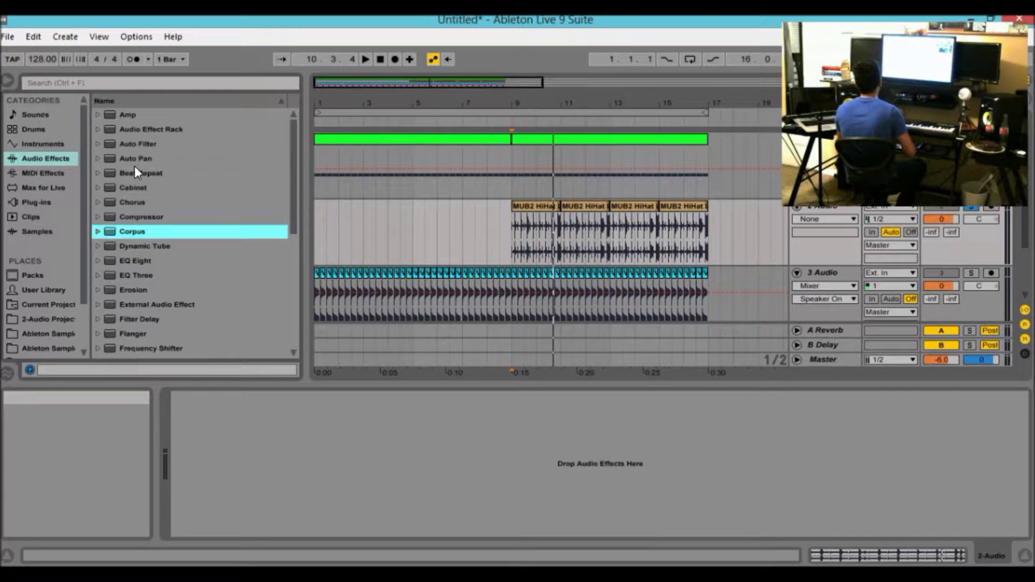
{"action": "key", "text": "Down"}
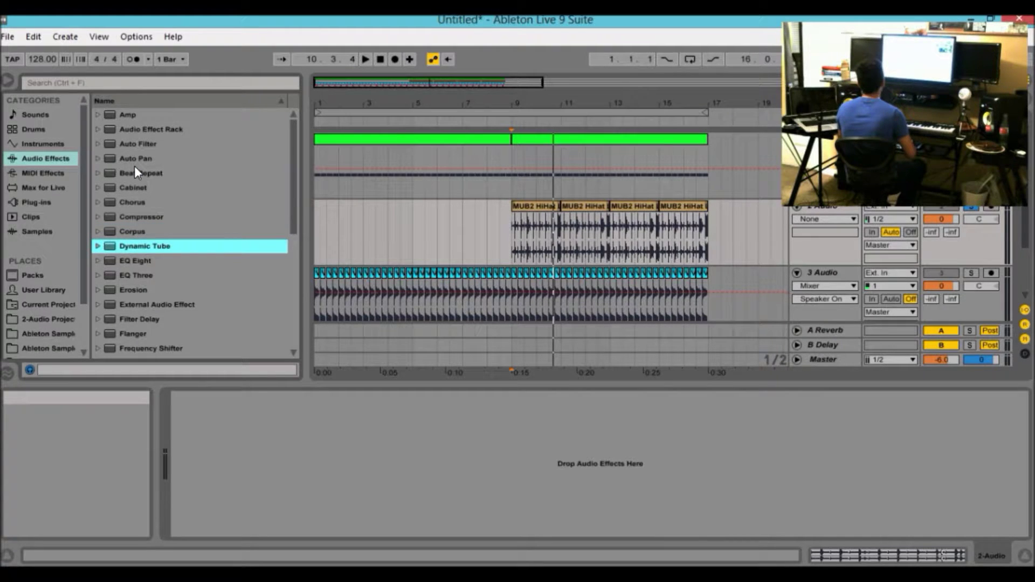
{"action": "key", "text": "Down"}
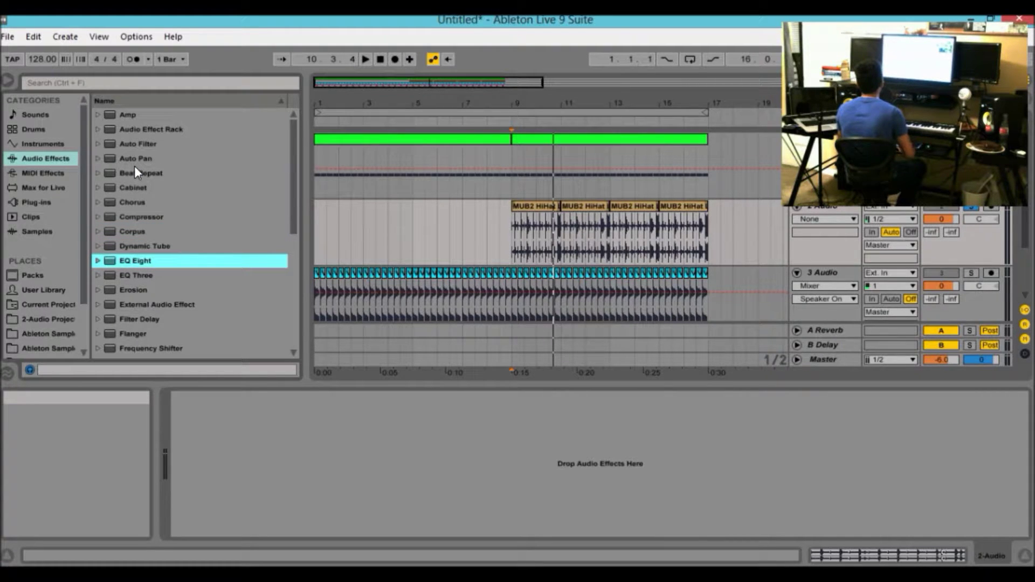
Expand EQ Eight's Drums presets and go to the Cymbal EQ presets.
{"action": "key", "text": "Right"}
{"action": "key", "text": "Down"}
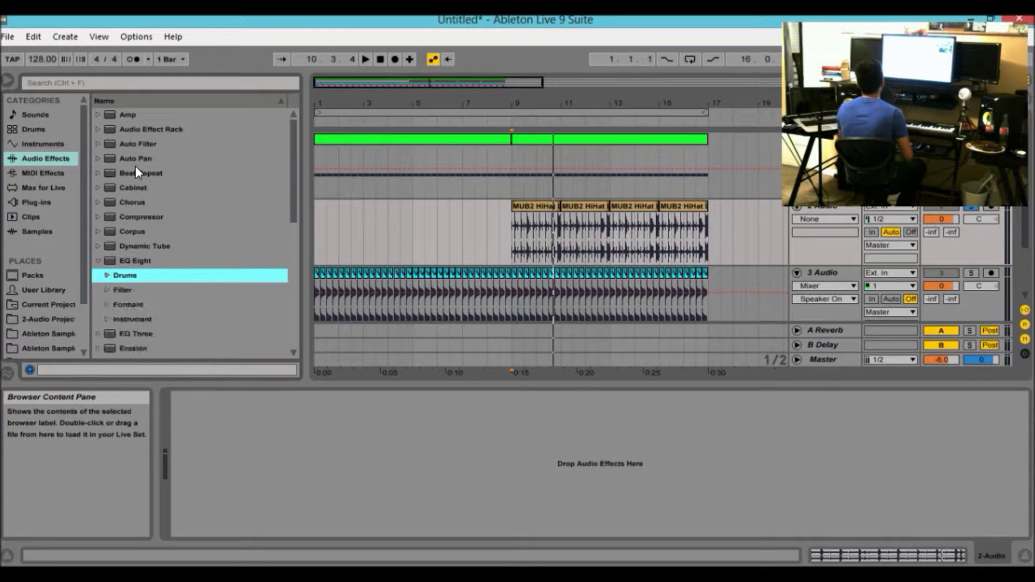
{"action": "key", "text": "Right"}
{"action": "key", "text": "Down"}
{"action": "key", "text": "Down"}
{"action": "key", "text": "Up"}
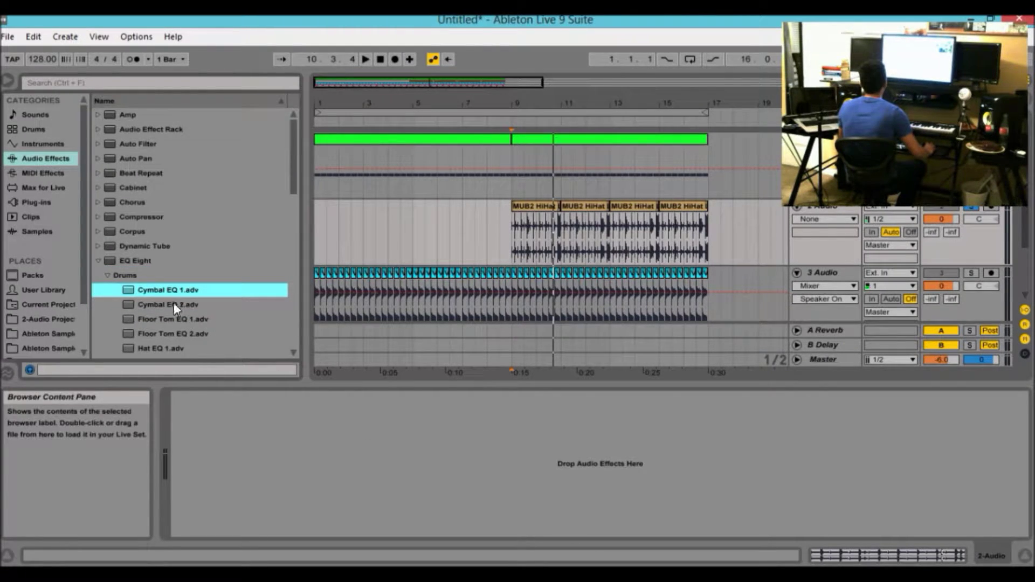
{"action": "key", "text": "Down"}
{"action": "key", "text": "Up"}
{"action": "key", "text": "Down"}
Load the Cymbal EQ 1 preset onto the 2 Audio hi-hat track.
{"action": "double_click", "coordinate": [183, 290]}
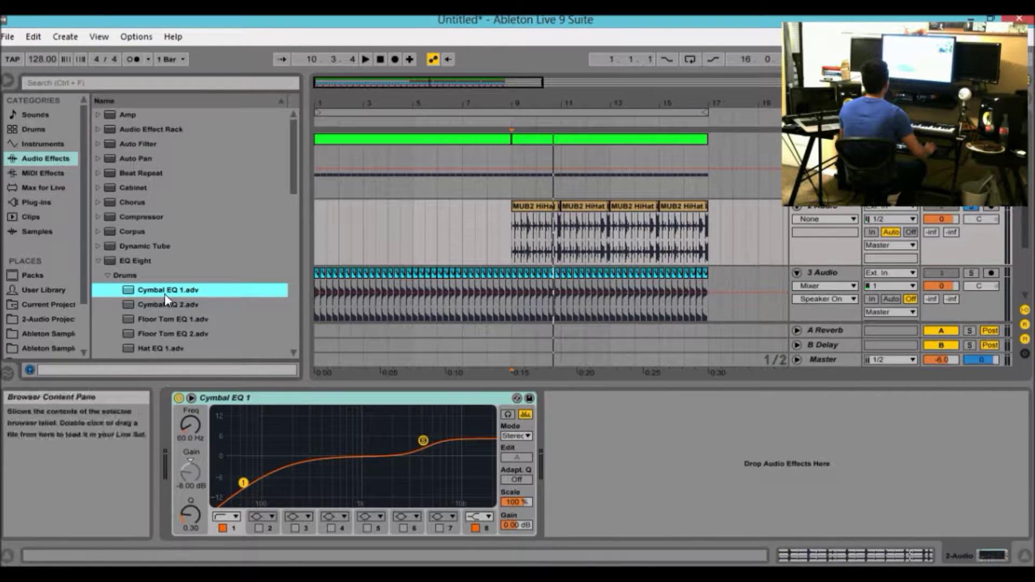
{"action": "left_click_drag", "start_coordinate": [181, 304], "coordinate": [325, 402]}
{"action": "left_click", "coordinate": [182, 296]}
{"action": "left_click_drag", "start_coordinate": [182, 296], "coordinate": [335, 405]}
Play the soloed hi-hats from bar 9 and toggle Cymbal EQ 1 off and on.
{"action": "key", "text": "space"}
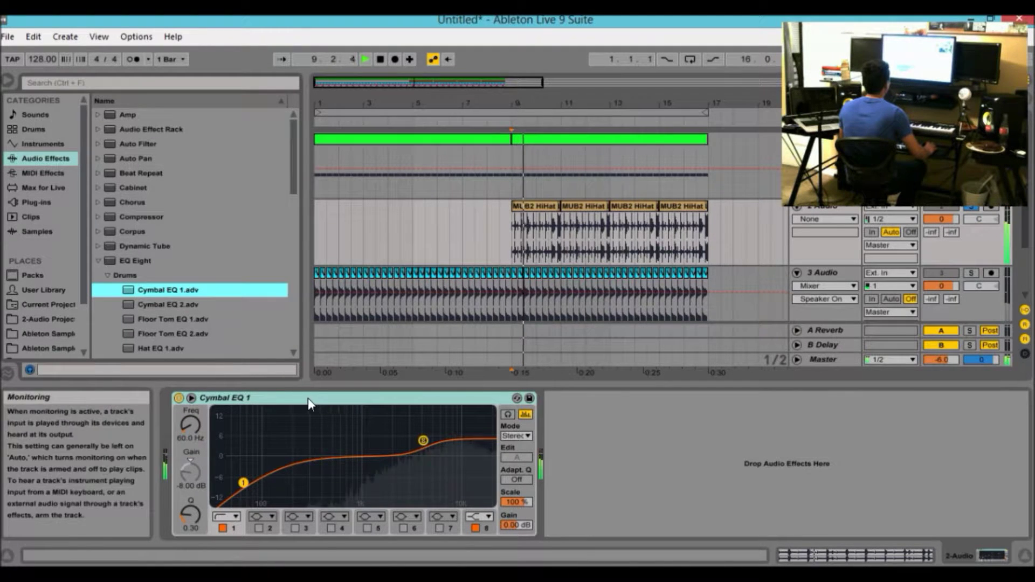
{"action": "left_click", "coordinate": [179, 398]}
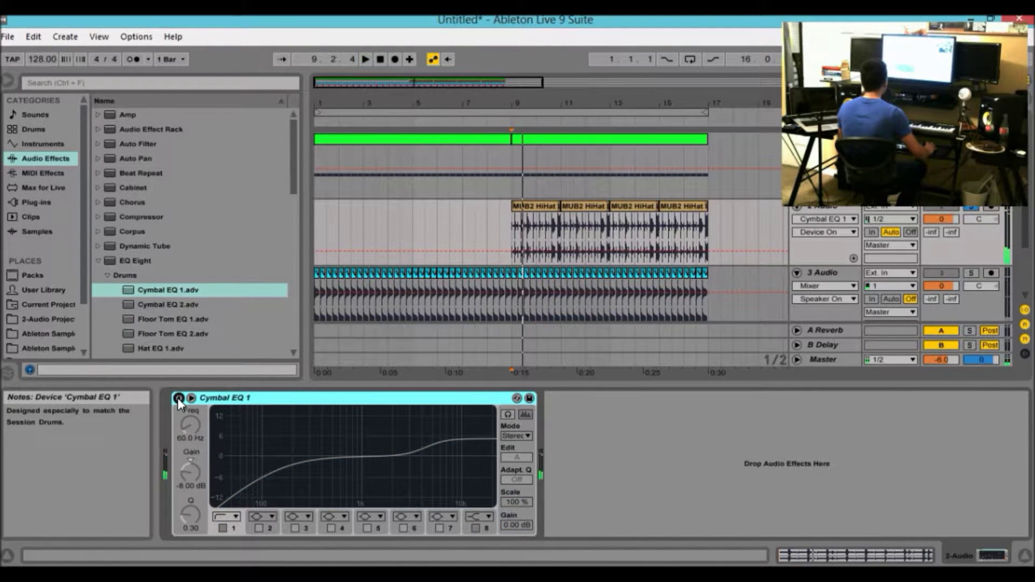
{"action": "left_click", "coordinate": [178, 398]}
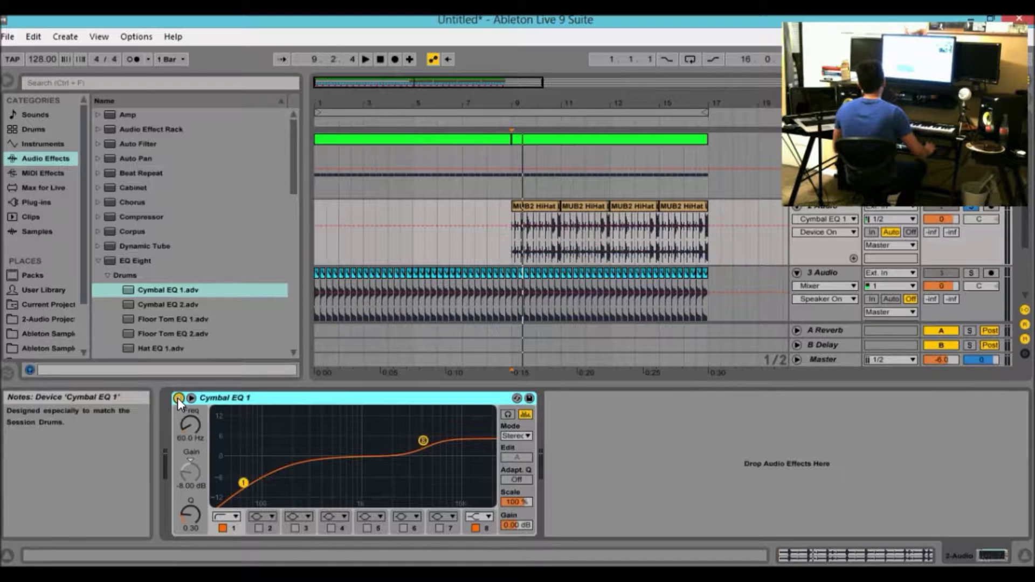
Try moving filter 1 of Cymbal EQ 1 to about 76 Hz and changing it to a high-cut type.
{"action": "left_click_drag", "start_coordinate": [243, 484], "coordinate": [253, 481]}
{"action": "left_click", "coordinate": [225, 516]}
{"action": "left_click", "coordinate": [226, 463]}
{"action": "left_click", "coordinate": [226, 516]}
{"action": "left_click", "coordinate": [228, 493]}
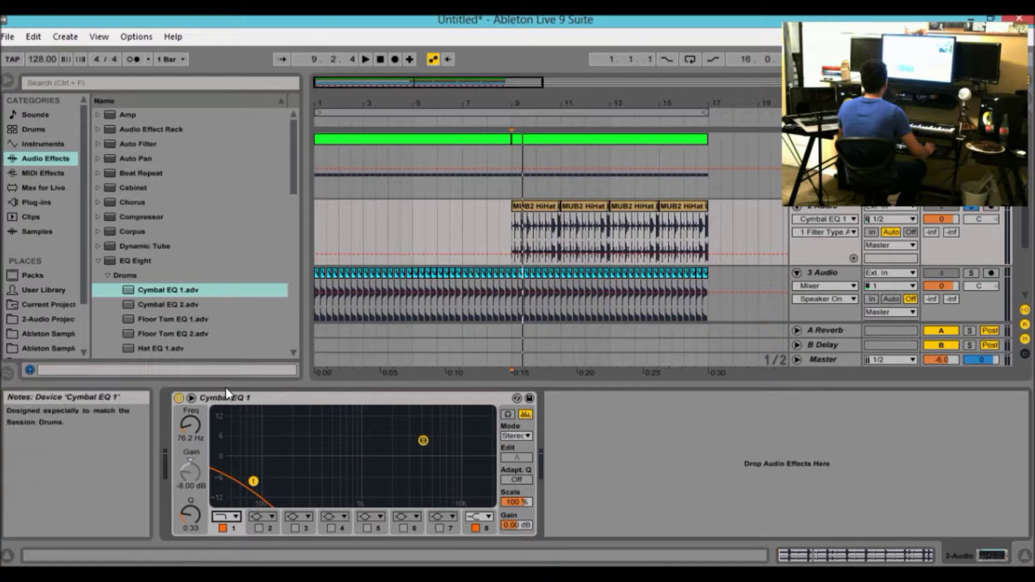
Delete the altered Cymbal EQ 1 device and load a fresh Cymbal EQ 1 preset onto the hi-hat track.
{"action": "left_click", "coordinate": [235, 399]}
{"action": "key", "text": "Delete"}
{"action": "left_click_drag", "start_coordinate": [180, 293], "coordinate": [237, 468]}
Raise filter 1's low-cut frequency in Cymbal EQ 1 to about 347 Hz while playing the hi-hats.
{"action": "key", "text": "space"}
{"action": "key", "text": "space"}
{"action": "key", "text": "space"}
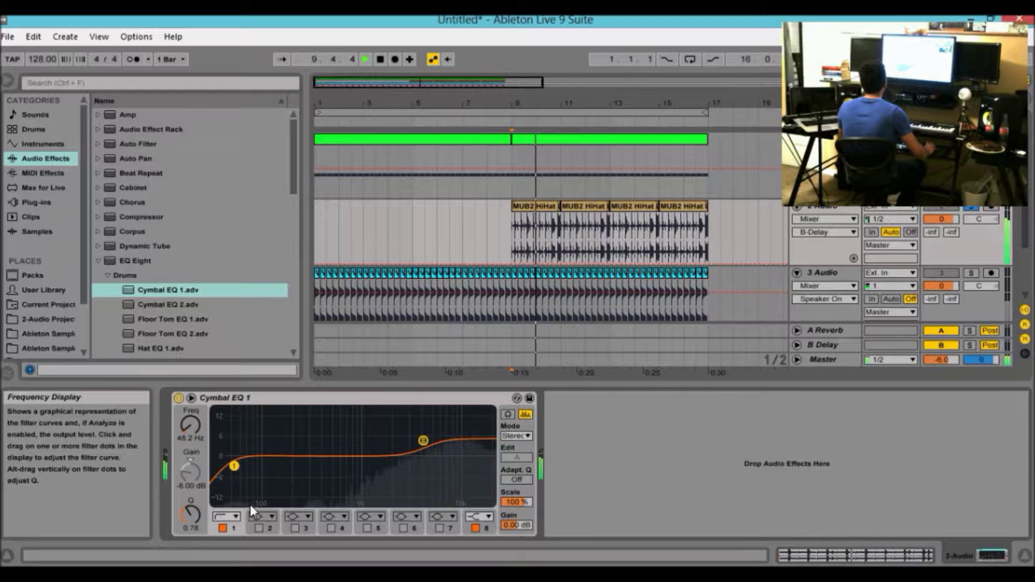
{"action": "left_click_drag", "start_coordinate": [236, 464], "coordinate": [316, 466]}
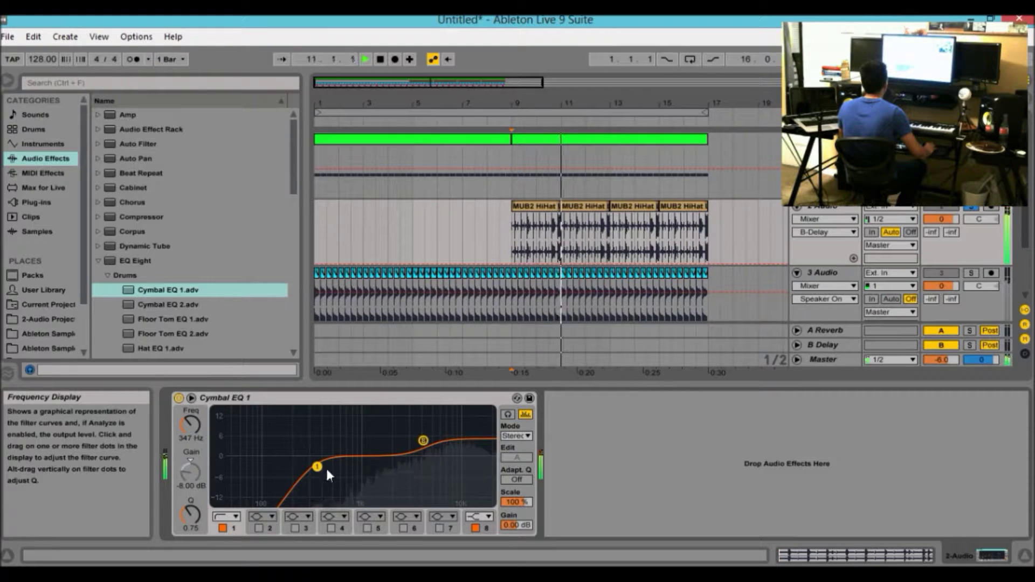
{"action": "key", "text": "space"}
Set the gain of filter 8, the high shelf in Cymbal EQ 1, to 3.5 dB.
{"action": "left_click", "coordinate": [423, 441]}
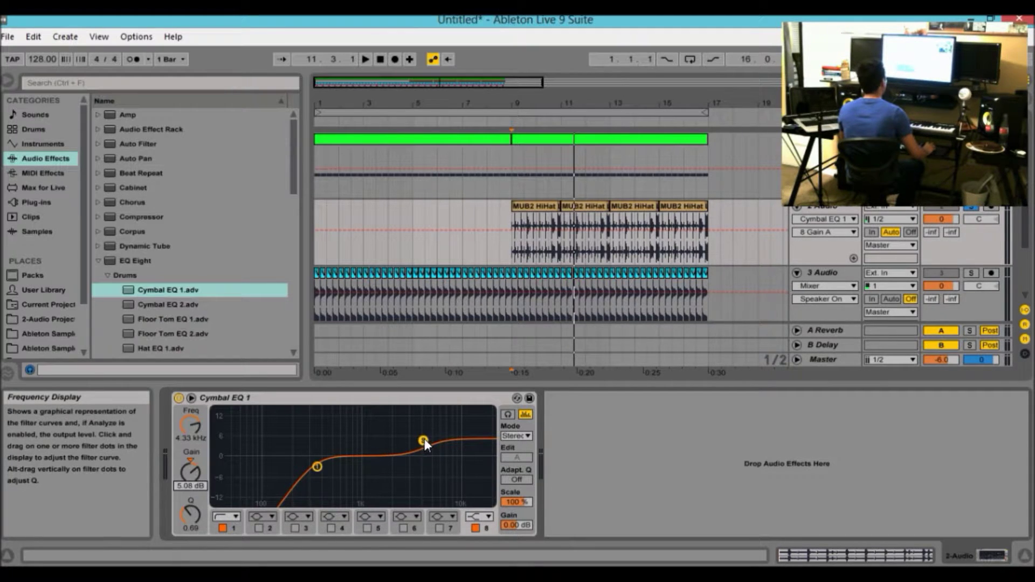
{"action": "left_click", "coordinate": [187, 486]}
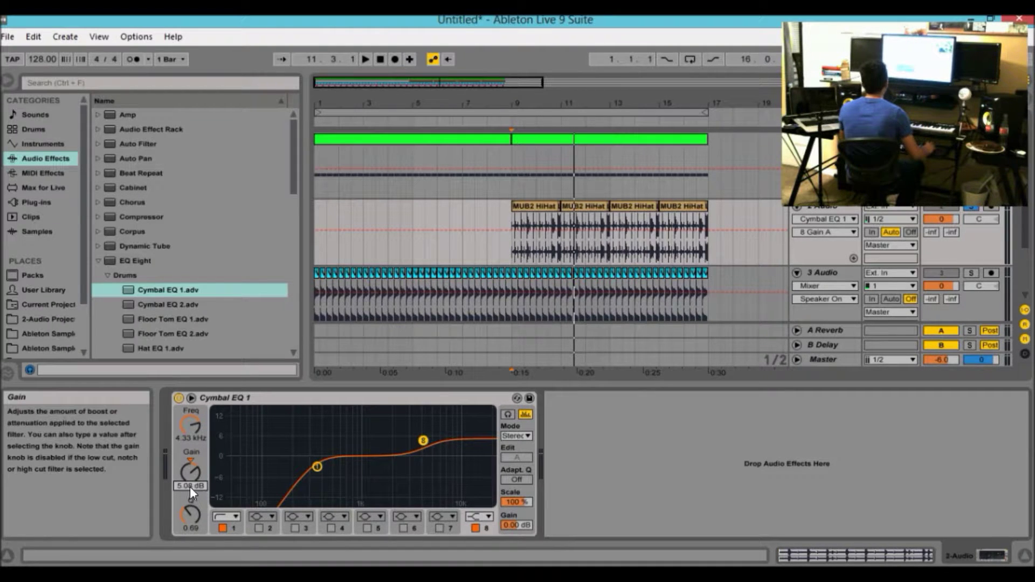
{"action": "type", "text": "3.5"}
{"action": "key", "text": "Return"}
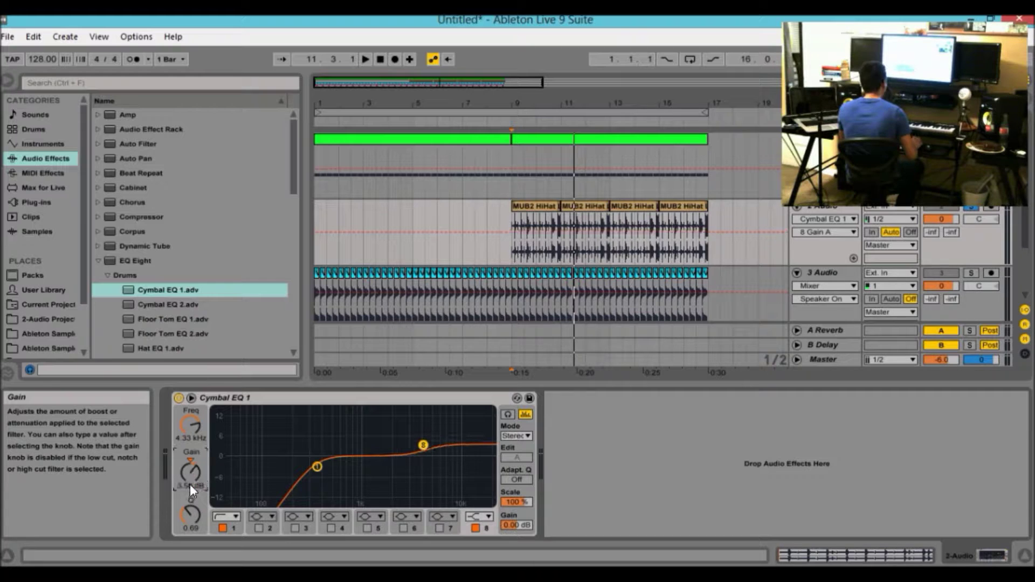
Play the hi-hats from bar 9 and compare the sound with Cymbal EQ 1 switched off and on.
{"action": "key", "text": "space"}
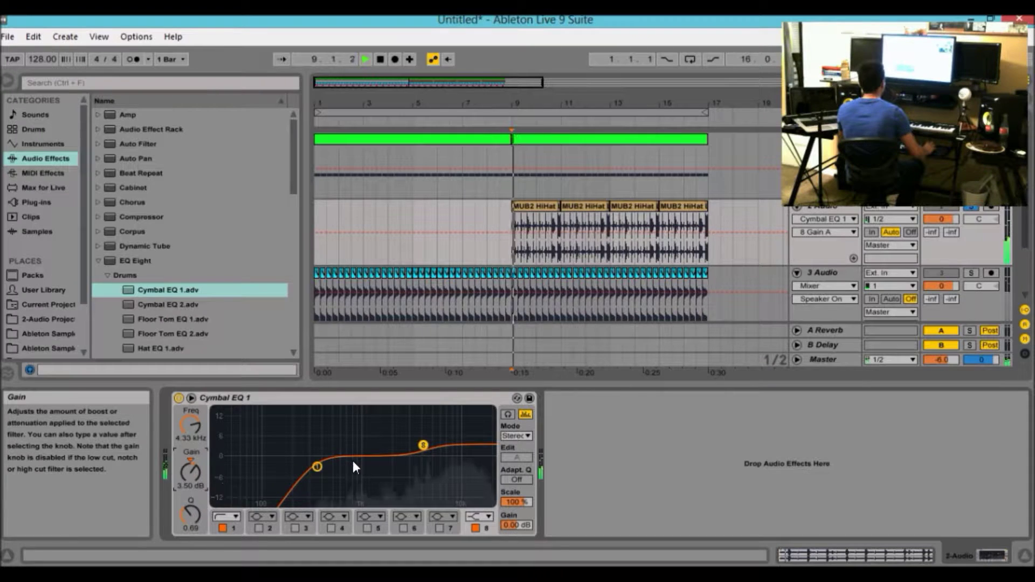
{"action": "left_click", "coordinate": [179, 399]}
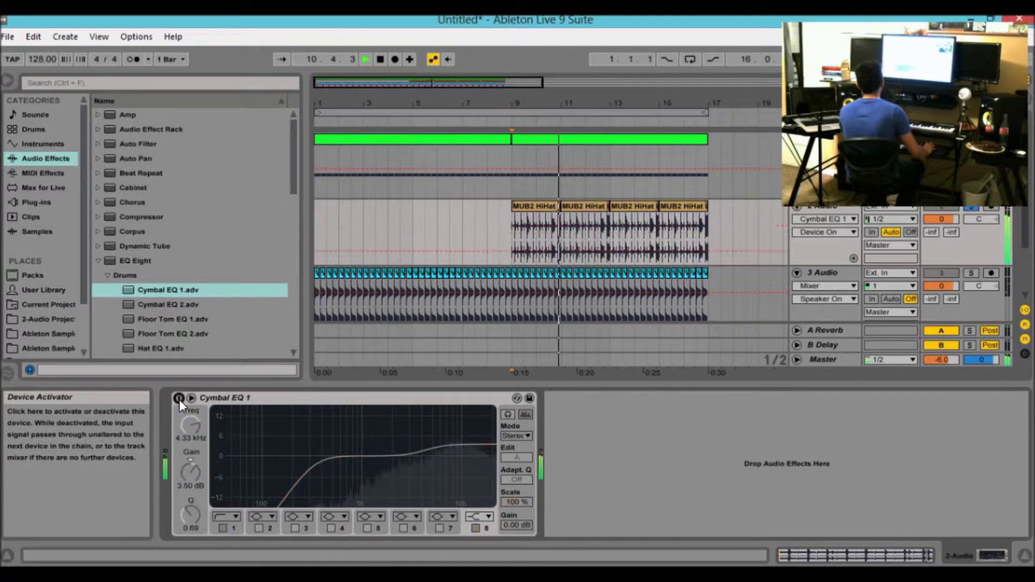
{"action": "left_click", "coordinate": [178, 398]}
{"action": "left_click", "coordinate": [179, 399]}
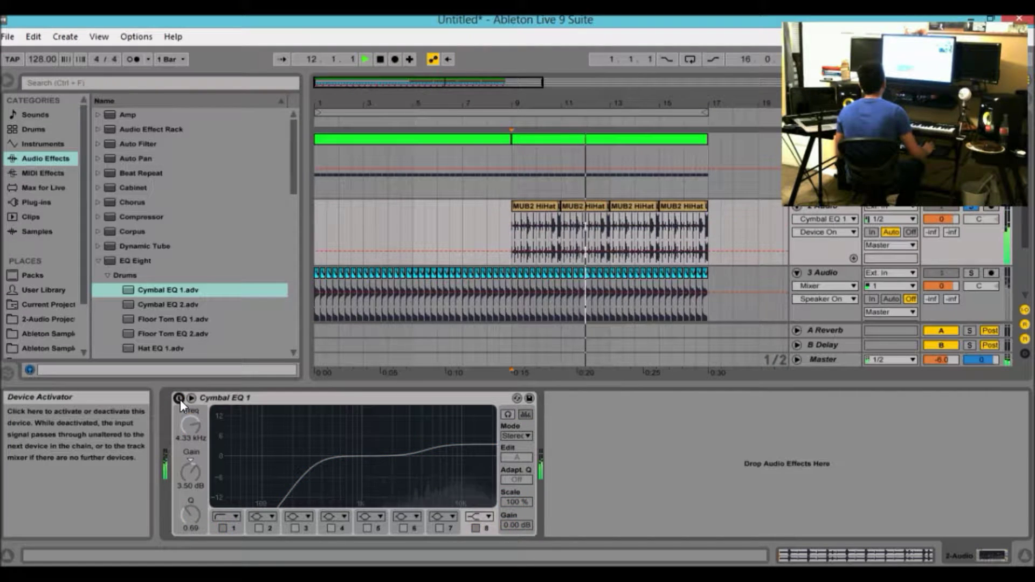
{"action": "left_click", "coordinate": [179, 399]}
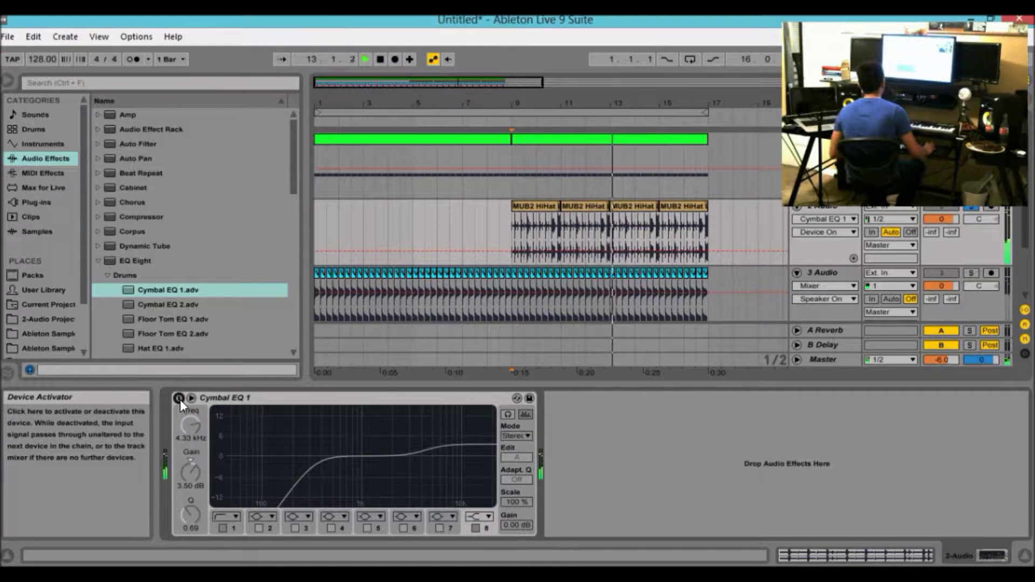
{"action": "left_click", "coordinate": [179, 399]}
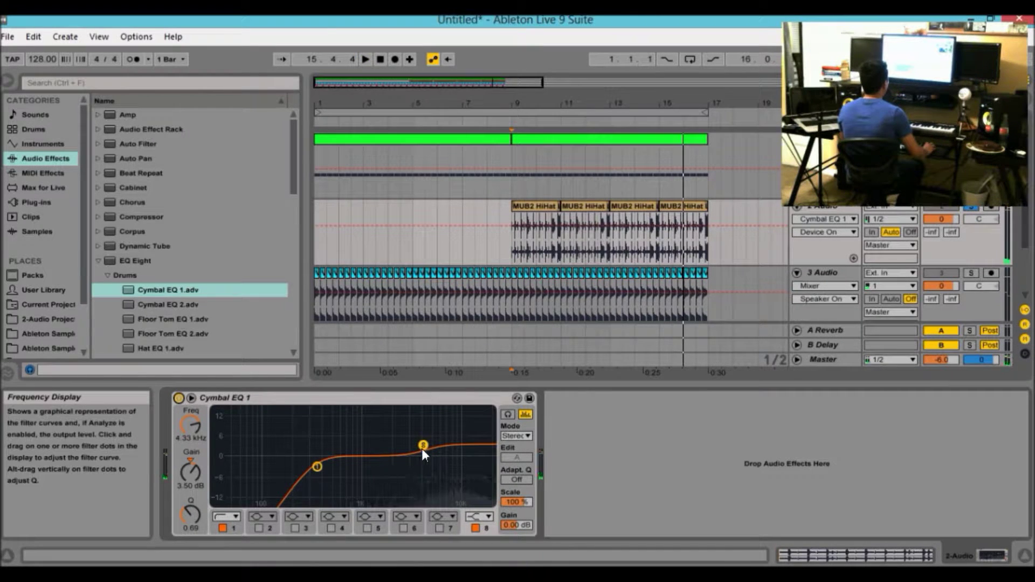
Play the equalized hi-hats once more and lower the 2 Audio track's volume to -4.0 dB.
{"action": "key", "text": "space"}
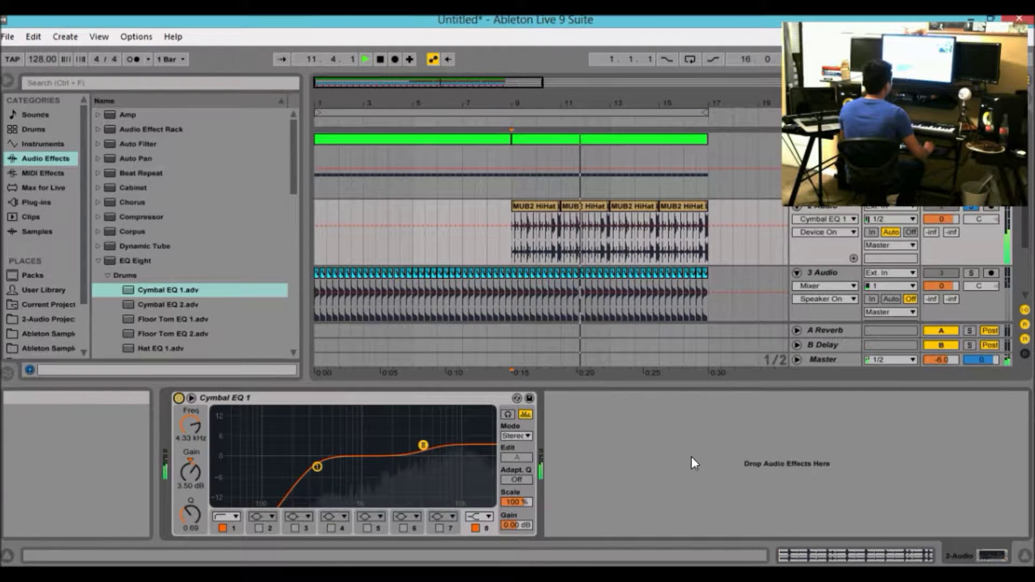
{"action": "key", "text": "space"}
{"action": "left_click_drag", "start_coordinate": [941, 218], "coordinate": [939, 223]}
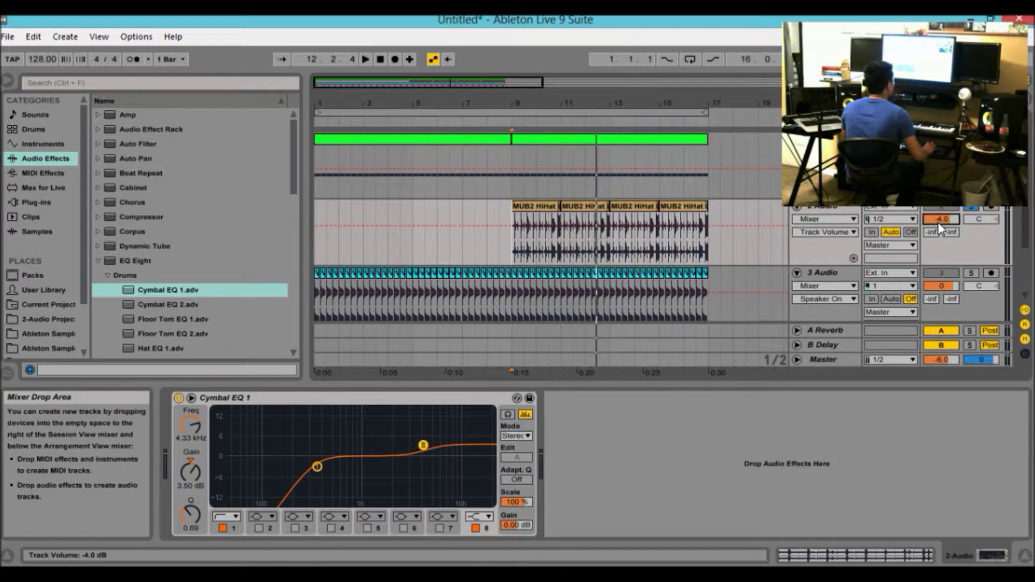
Play the hi-hats together with the other drum tracks from bar 9 to judge the new level.
{"action": "key", "text": "space"}
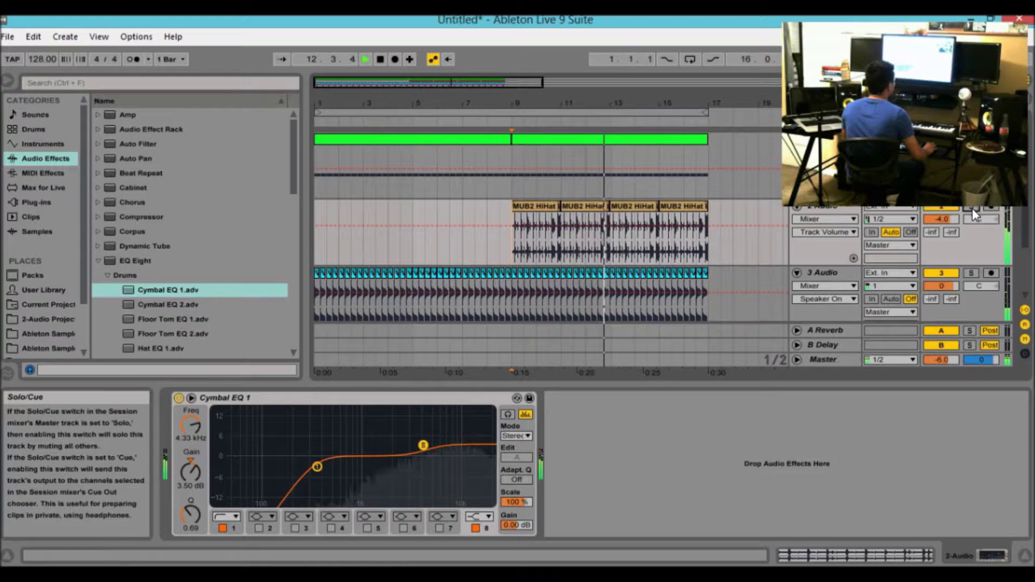
{"action": "key", "text": "space"}
{"action": "key", "text": "space"}
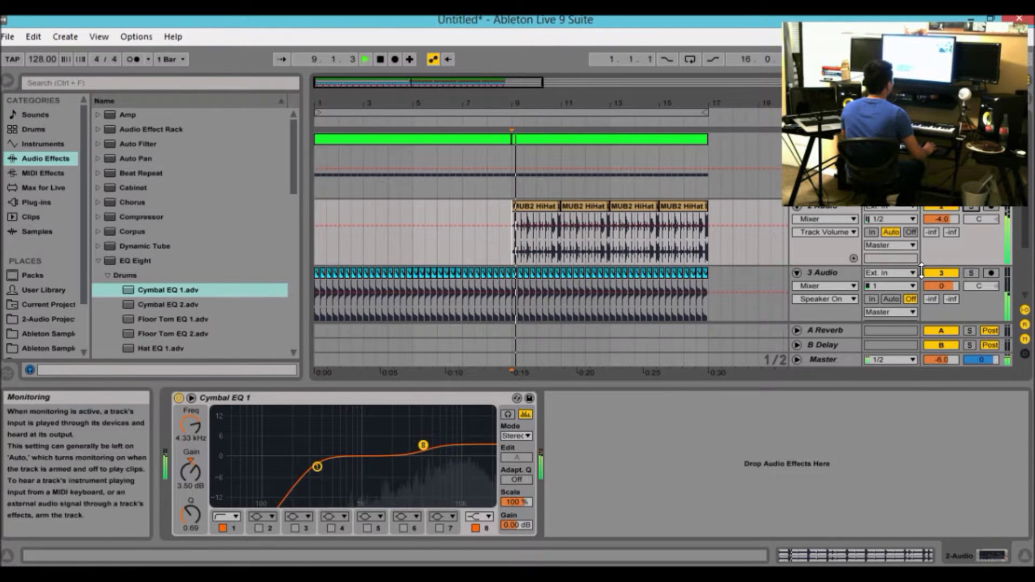
{"action": "key", "text": "space"}
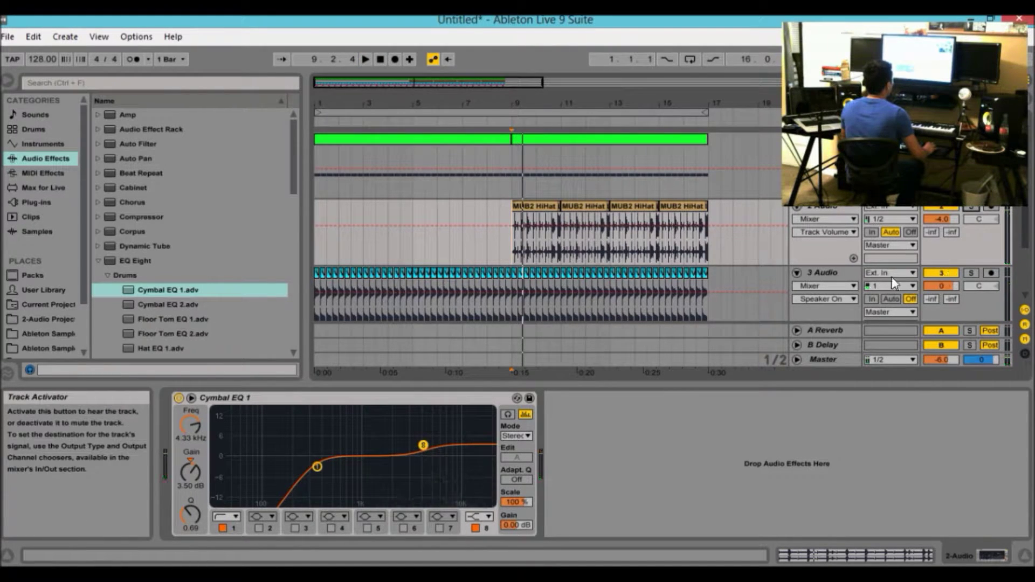
Solo the 3 Audio track, return to the start of the arrangement and play it on its own.
{"action": "left_click", "coordinate": [838, 273]}
{"action": "left_click", "coordinate": [971, 273]}
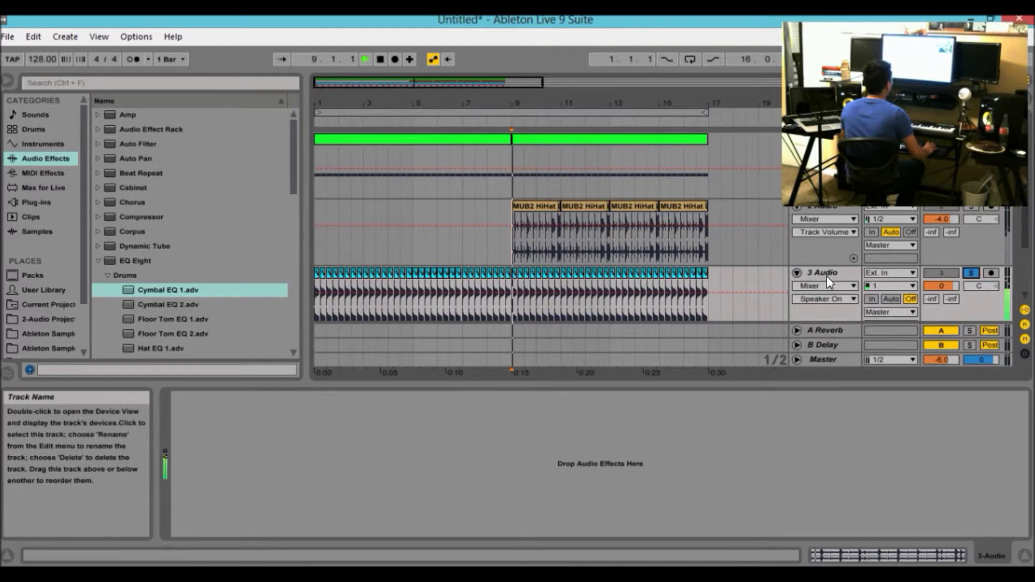
{"action": "left_click", "coordinate": [379, 59]}
{"action": "key", "text": "space"}
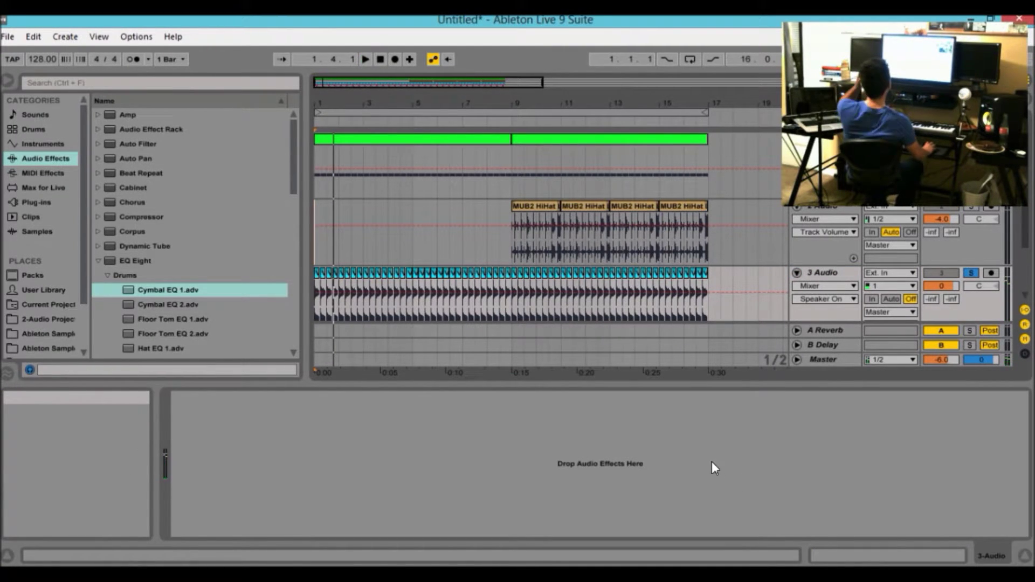
Collapse the EQ Eight presets and add a Reverb audio effect to the 3 Audio track.
{"action": "left_click", "coordinate": [171, 275]}
{"action": "key", "text": "Up"}
{"action": "key", "text": "Left"}
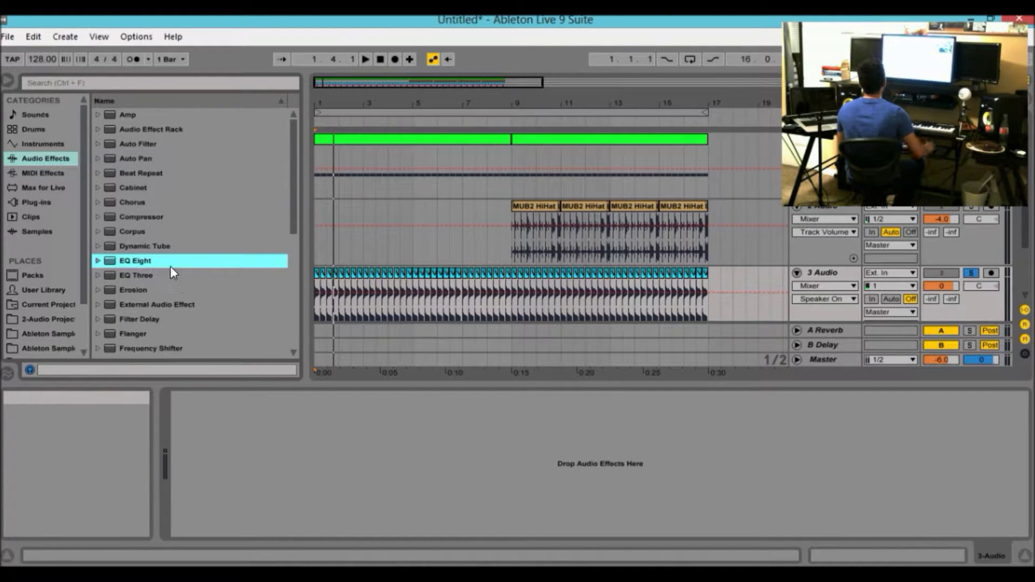
{"action": "left_click_drag", "start_coordinate": [295, 163], "coordinate": [302, 313]}
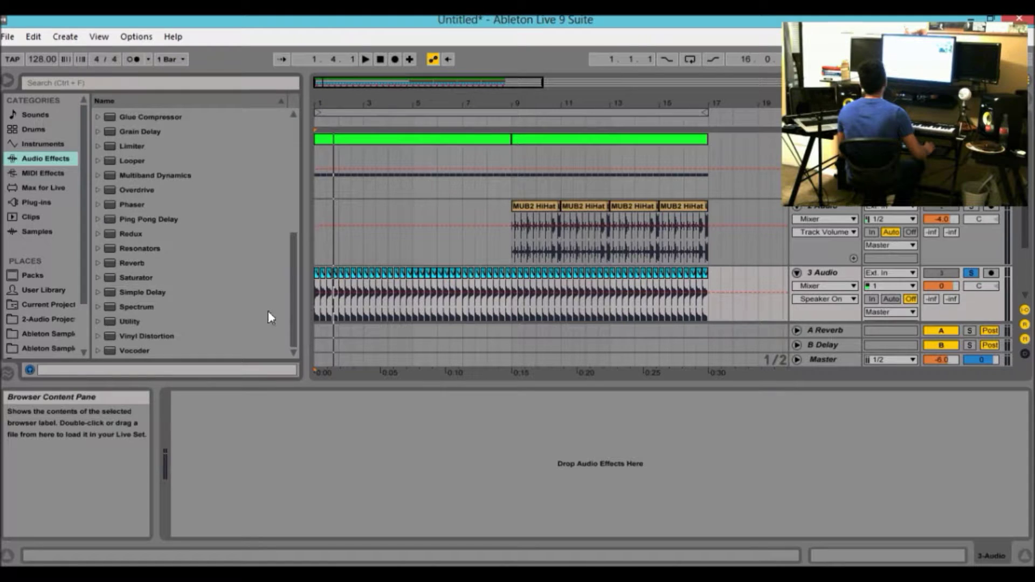
{"action": "left_click_drag", "start_coordinate": [142, 264], "coordinate": [379, 362]}
{"action": "left_click_drag", "start_coordinate": [414, 298], "coordinate": [416, 302]}
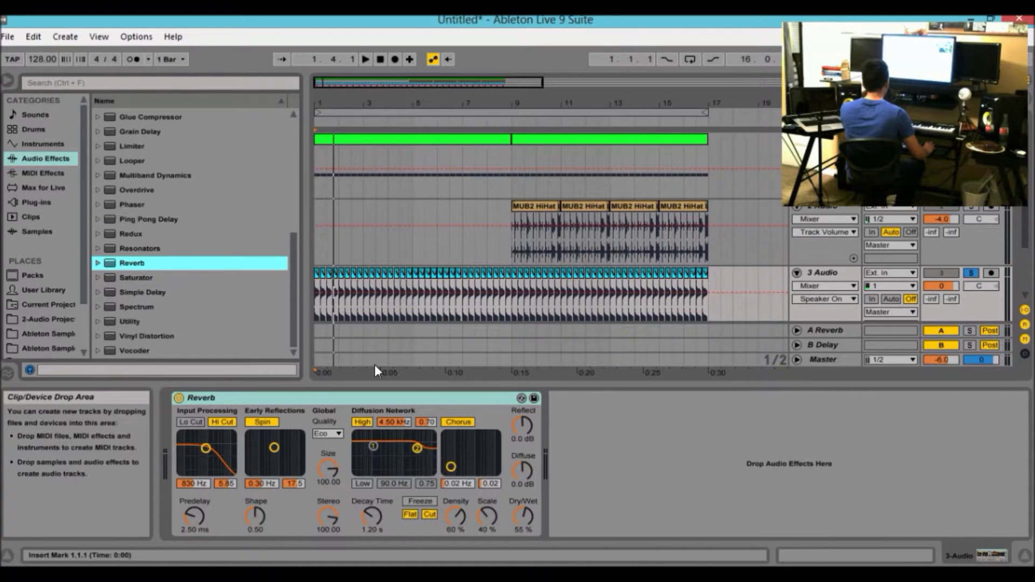
Switch off the Reverb's Hi Cut, Spin, High and Chorus options and set its decay time to 1.50 s.
{"action": "left_click", "coordinate": [263, 421]}
{"action": "left_click", "coordinate": [363, 422]}
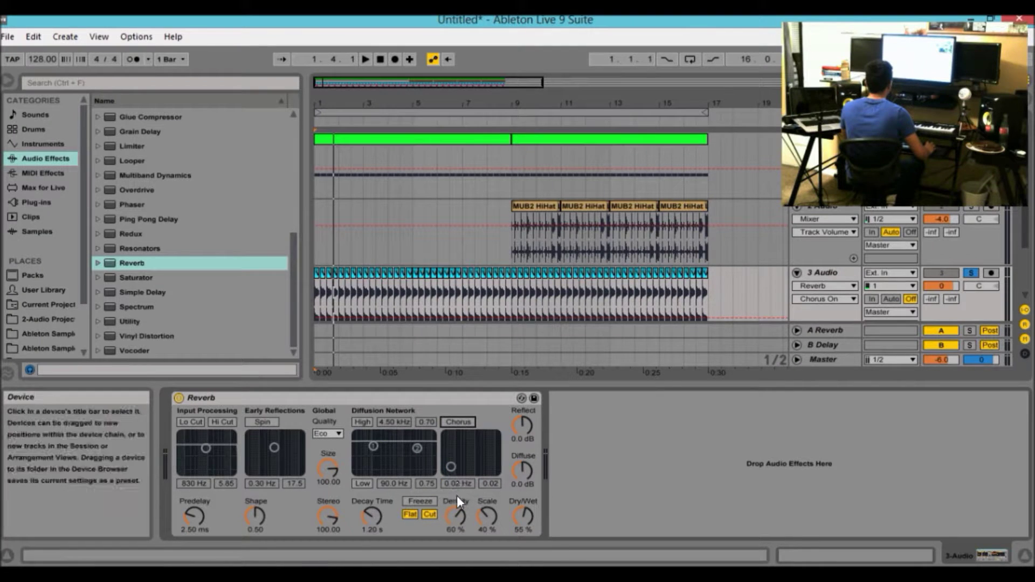
{"action": "left_click", "coordinate": [369, 525]}
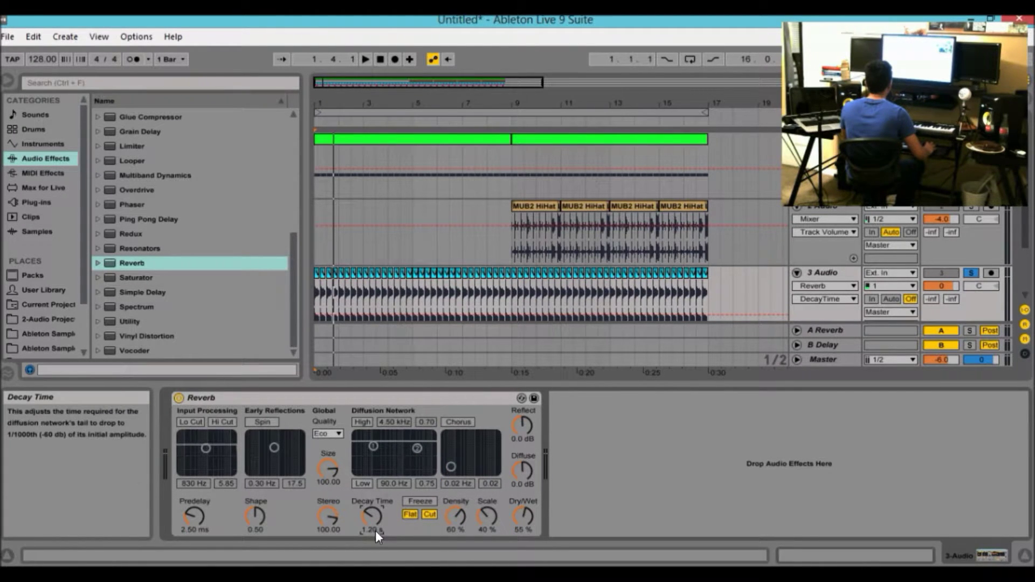
{"action": "left_click", "coordinate": [376, 528]}
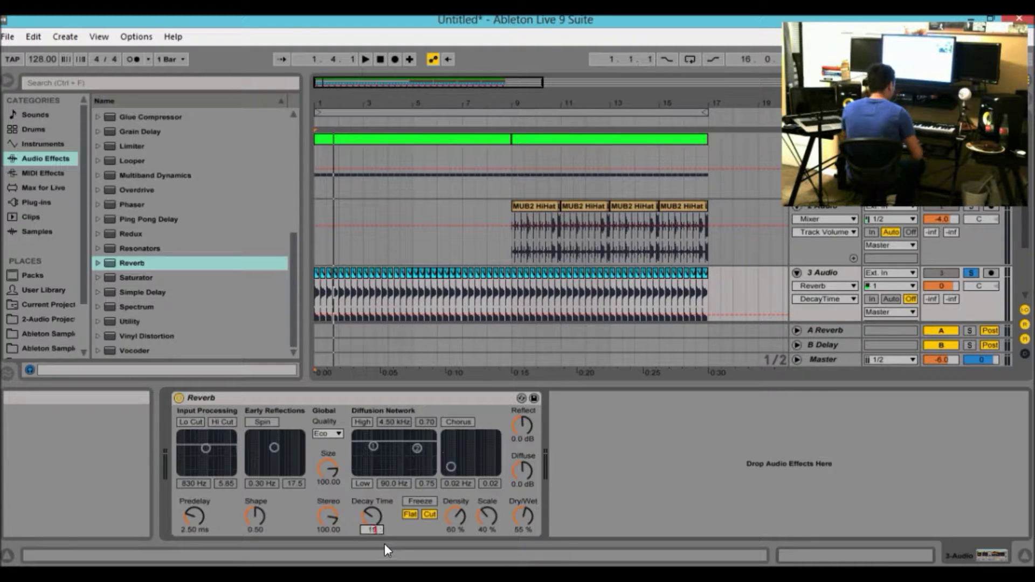
{"action": "type", "text": "1500"}
{"action": "key", "text": "Return"}
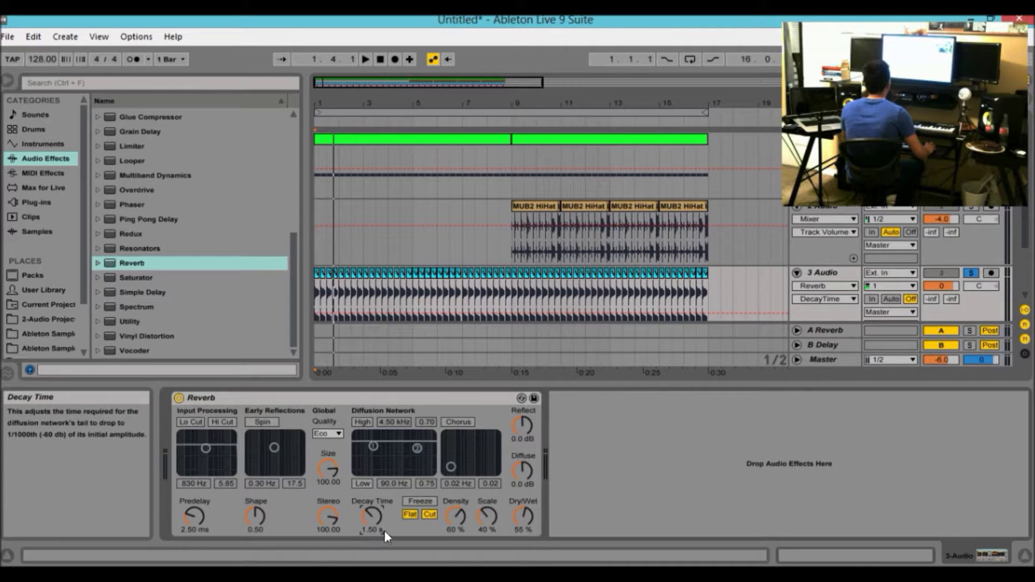
Zoom in on the first bars and play the soloed 3 Audio track, comparing the sound with Reverb off and on.
{"action": "left_click_drag", "start_coordinate": [377, 83], "coordinate": [358, 112]}
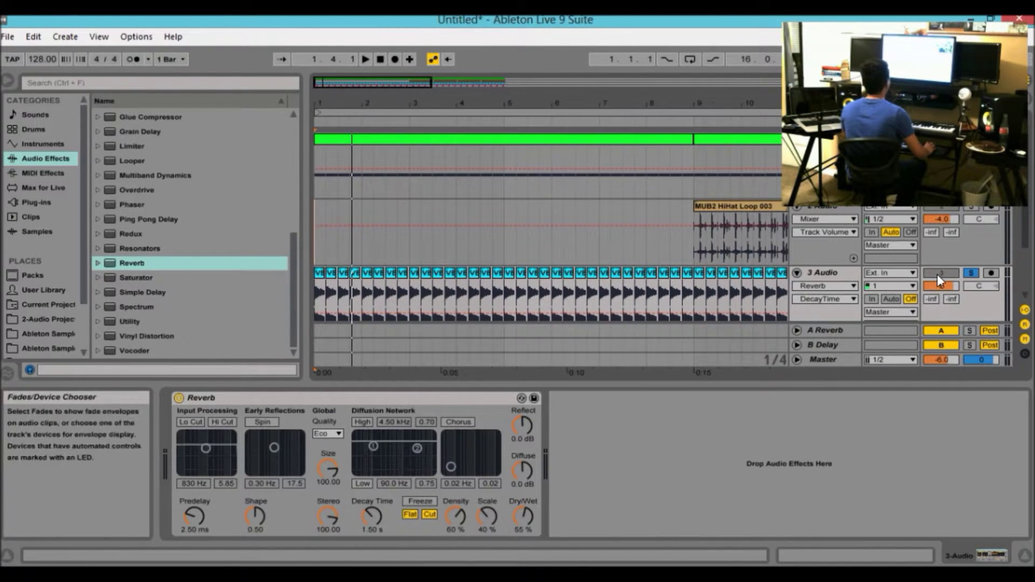
{"action": "key", "text": "space"}
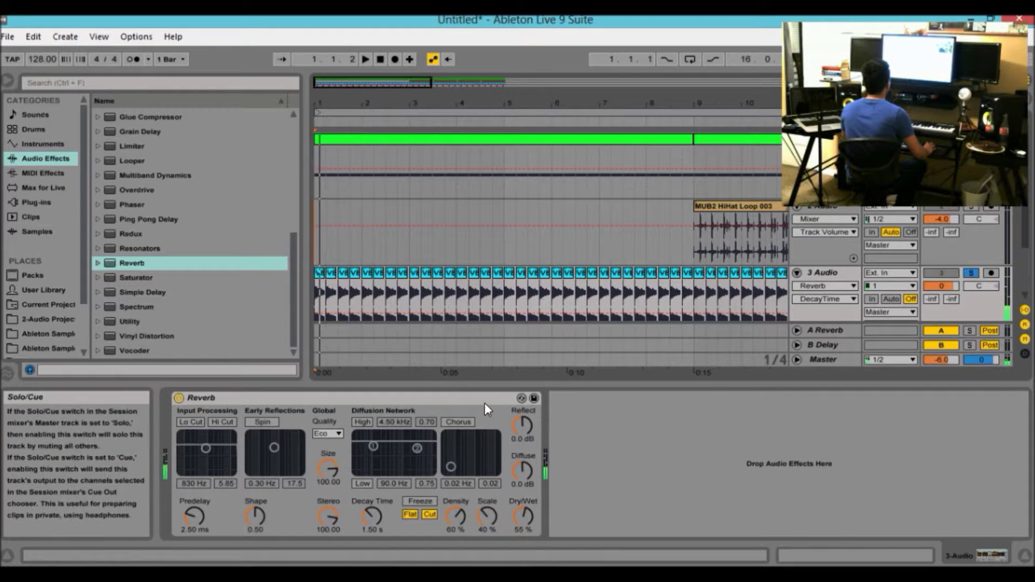
{"action": "key", "text": "space"}
{"action": "key", "text": "space"}
{"action": "key", "text": "space"}
{"action": "key", "text": "space"}
{"action": "key", "text": "space"}
{"action": "left_click", "coordinate": [180, 399]}
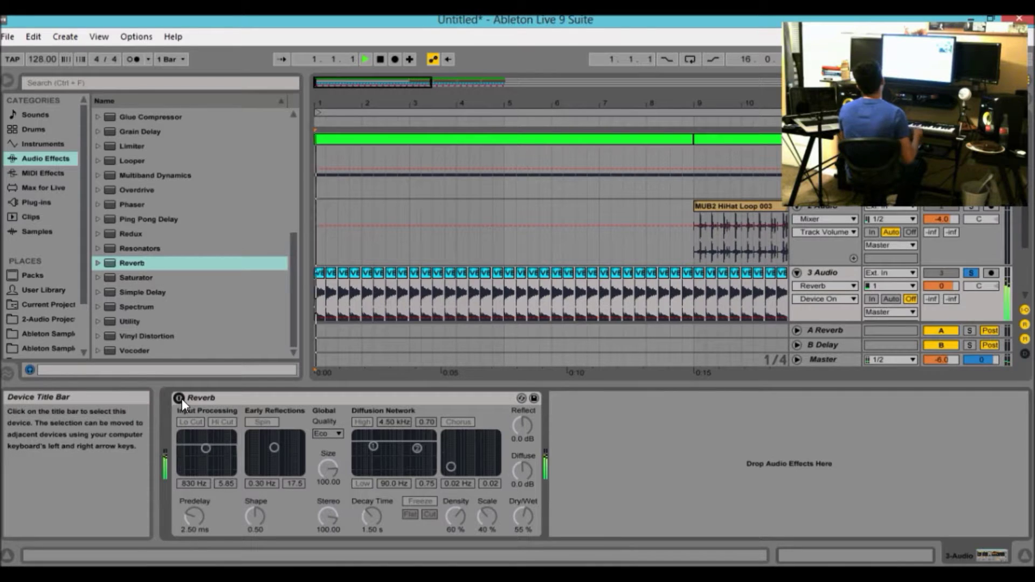
{"action": "key", "text": "space"}
{"action": "key", "text": "space"}
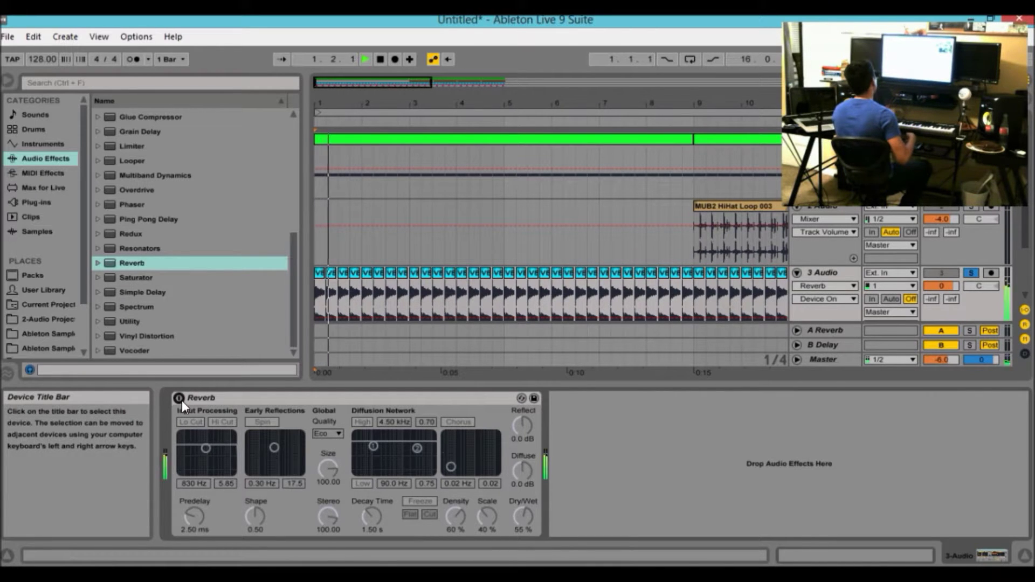
{"action": "key", "text": "space"}
{"action": "left_click", "coordinate": [180, 399]}
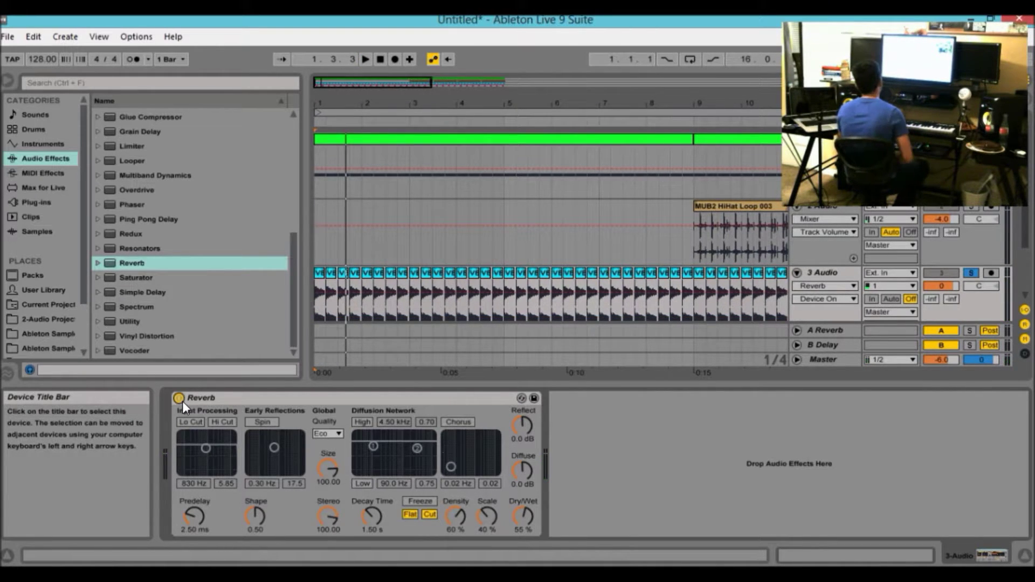
{"action": "key", "text": "space"}
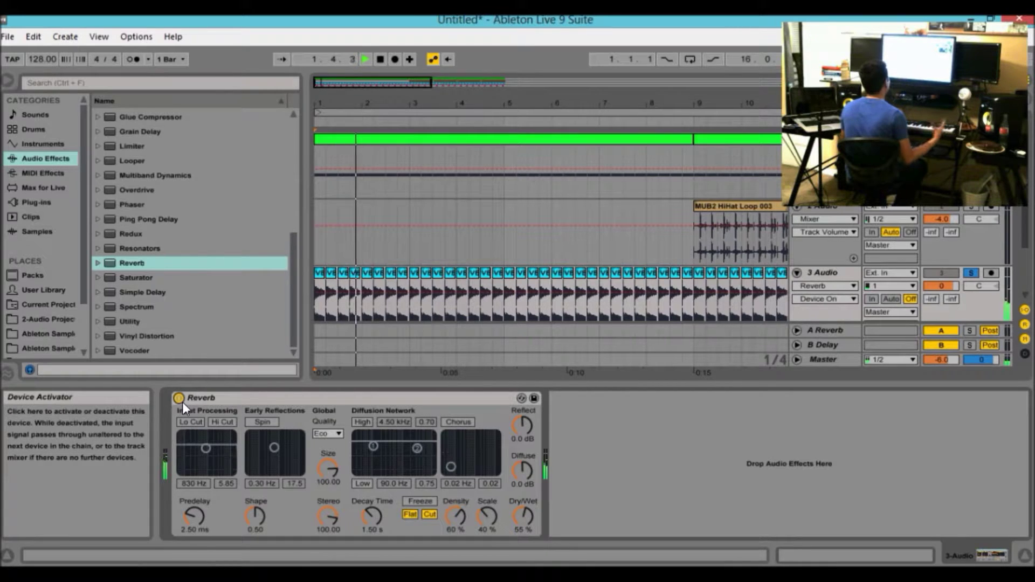
Lower the Reverb's decay time to 1.40 s during playback and audition Chorus on and off.
{"action": "left_click", "coordinate": [374, 517]}
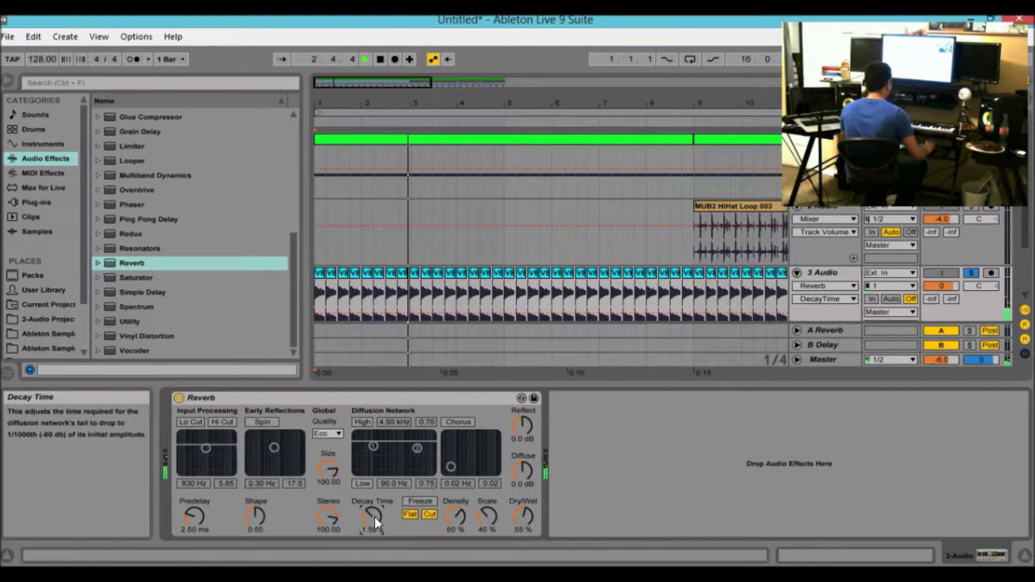
{"action": "left_click_drag", "start_coordinate": [375, 516], "coordinate": [374, 555]}
{"action": "key", "text": "space"}
{"action": "key", "text": "space"}
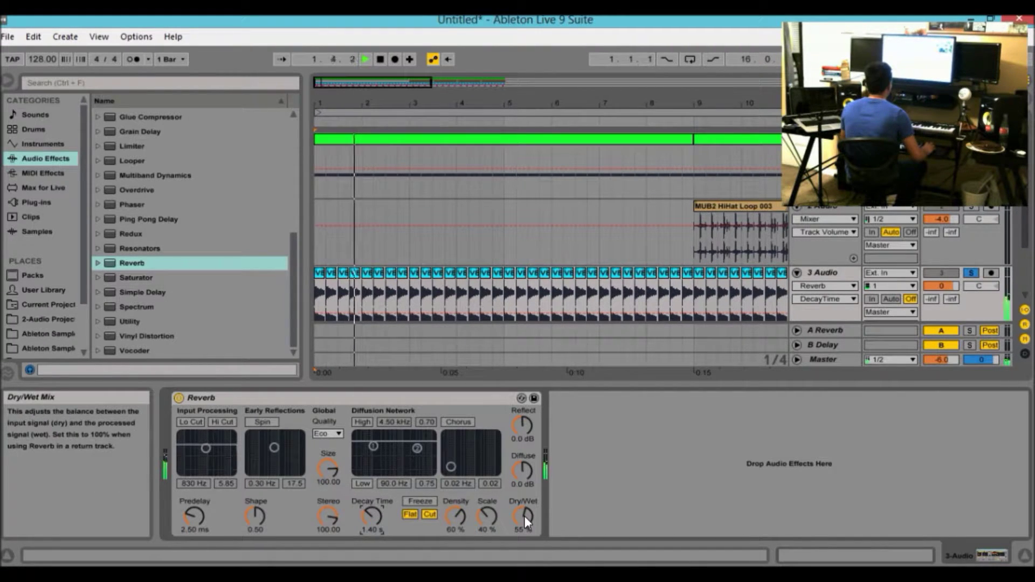
{"action": "left_click", "coordinate": [459, 421]}
{"action": "left_click", "coordinate": [461, 420]}
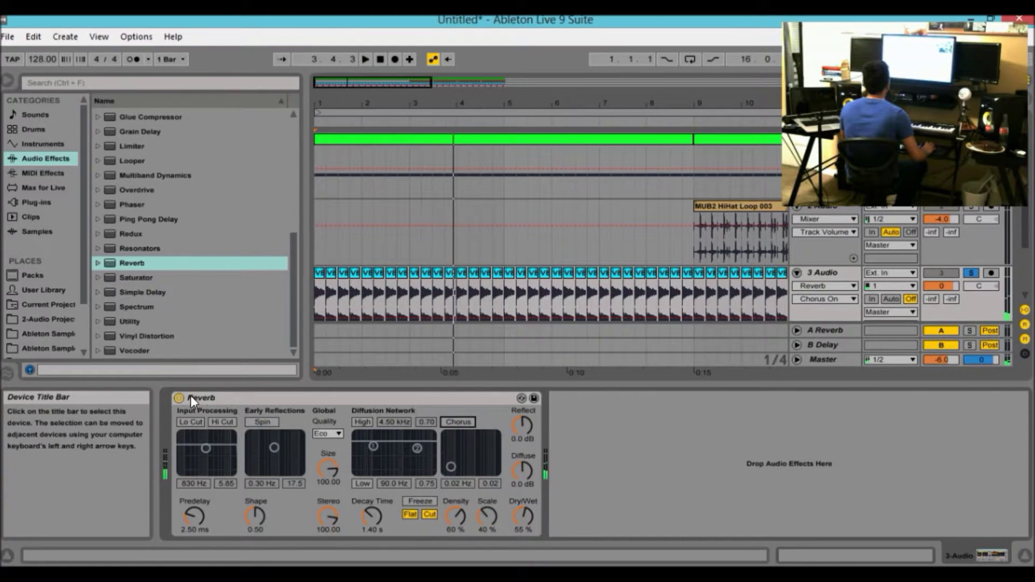
Look through the EQ Eight drum presets and load Hat EQ 1 ahead of the Reverb on the 3 Audio track.
{"action": "left_click_drag", "start_coordinate": [292, 279], "coordinate": [270, 376]}
{"action": "scroll", "coordinate": [102, 270], "scroll_direction": "up", "scroll_amount": 4}
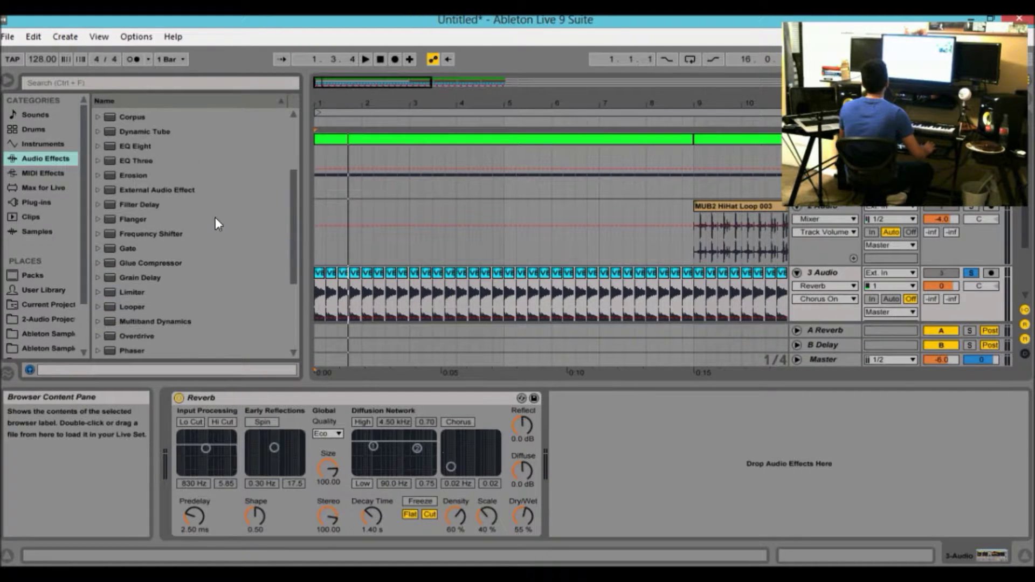
{"action": "left_click", "coordinate": [142, 148]}
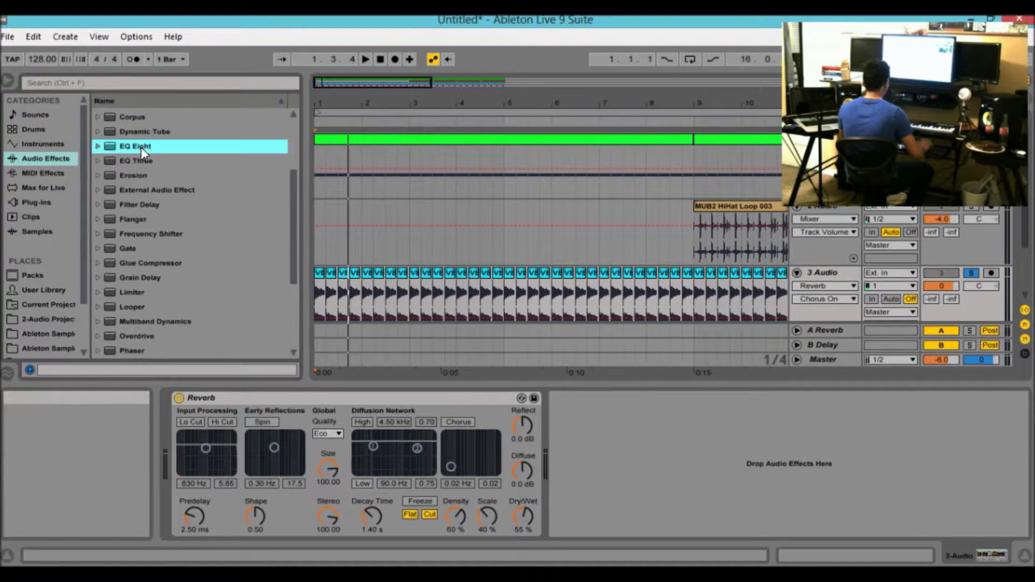
{"action": "key", "text": "Right"}
{"action": "key", "text": "Down"}
{"action": "key", "text": "Left"}
{"action": "key", "text": "Right"}
{"action": "key", "text": "Down"}
{"action": "key", "text": "Down"}
{"action": "key", "text": "Down"}
{"action": "key", "text": "Down"}
{"action": "key", "text": "Down"}
{"action": "key", "text": "Down"}
{"action": "key", "text": "Down"}
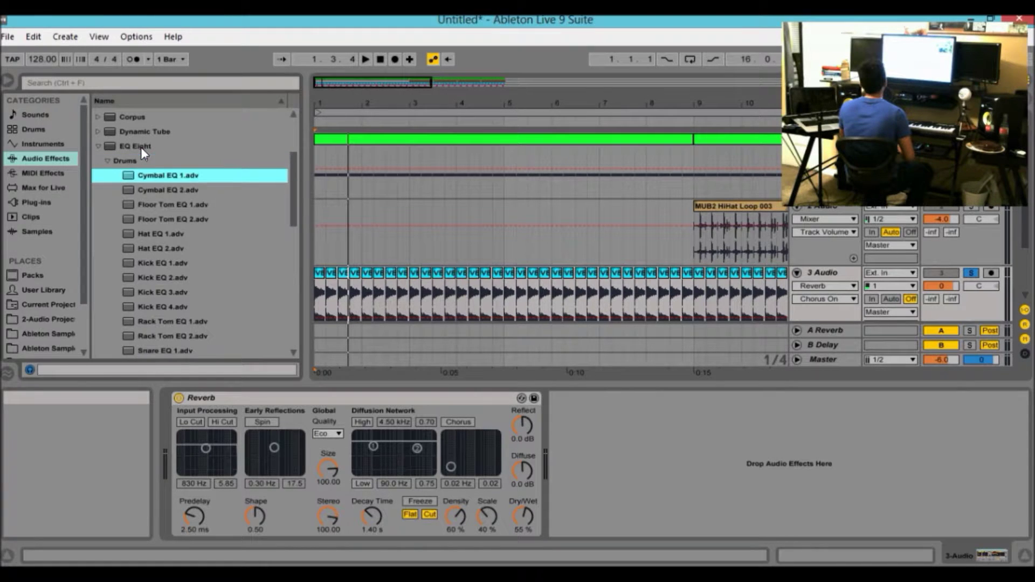
{"action": "key", "text": "Down"}
{"action": "key", "text": "Down"}
{"action": "key", "text": "Down"}
{"action": "key", "text": "Down"}
{"action": "key", "text": "Down"}
{"action": "key", "text": "Down"}
{"action": "key", "text": "Down"}
{"action": "key", "text": "Down"}
{"action": "key", "text": "Down"}
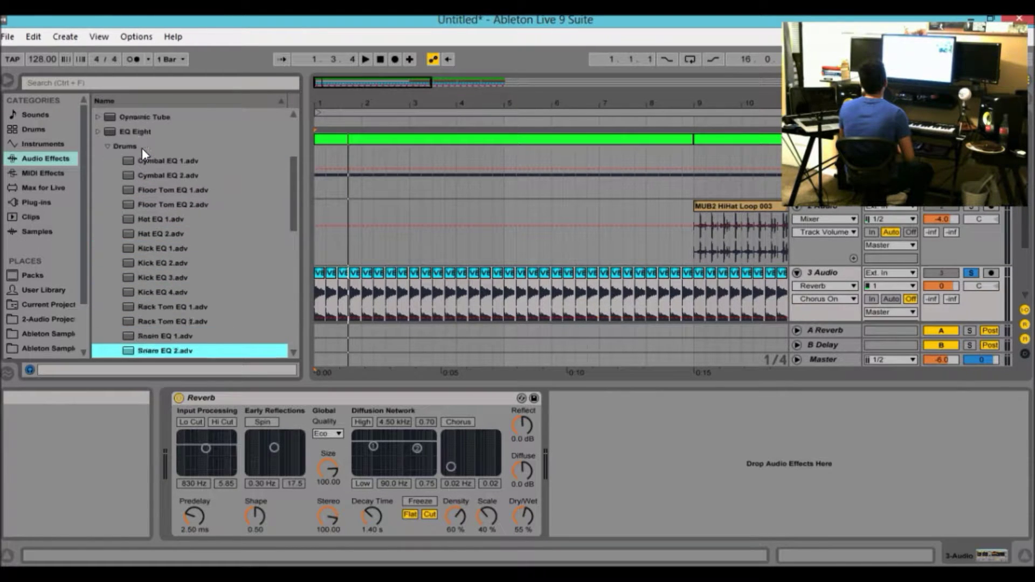
{"action": "key", "text": "Up"}
{"action": "key", "text": "Up"}
{"action": "key", "text": "Up"}
{"action": "key", "text": "Up"}
{"action": "key", "text": "Up"}
{"action": "key", "text": "Up"}
{"action": "key", "text": "Up"}
{"action": "key", "text": "Up"}
{"action": "key", "text": "Up"}
{"action": "key", "text": "Up"}
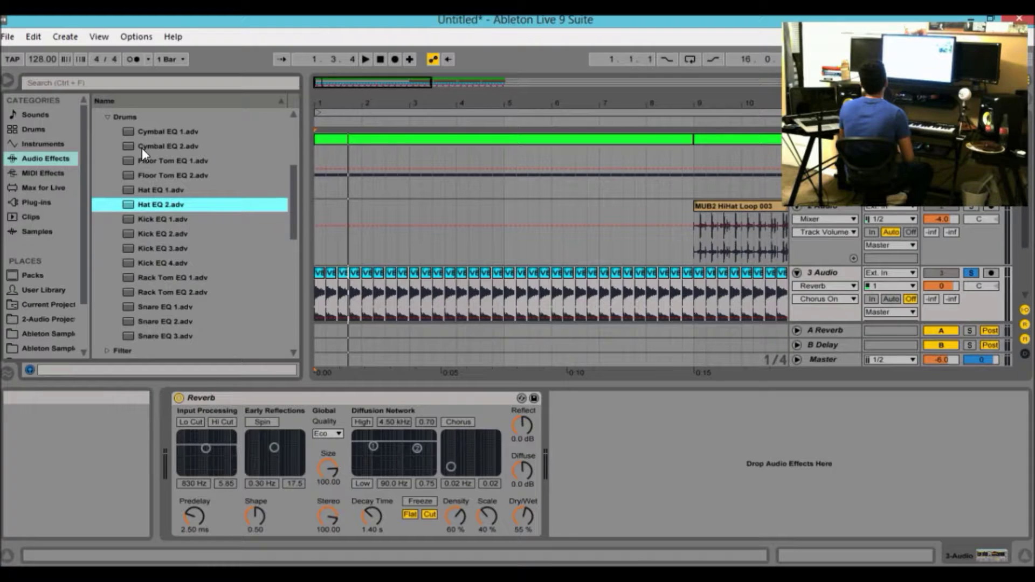
{"action": "key", "text": "Up"}
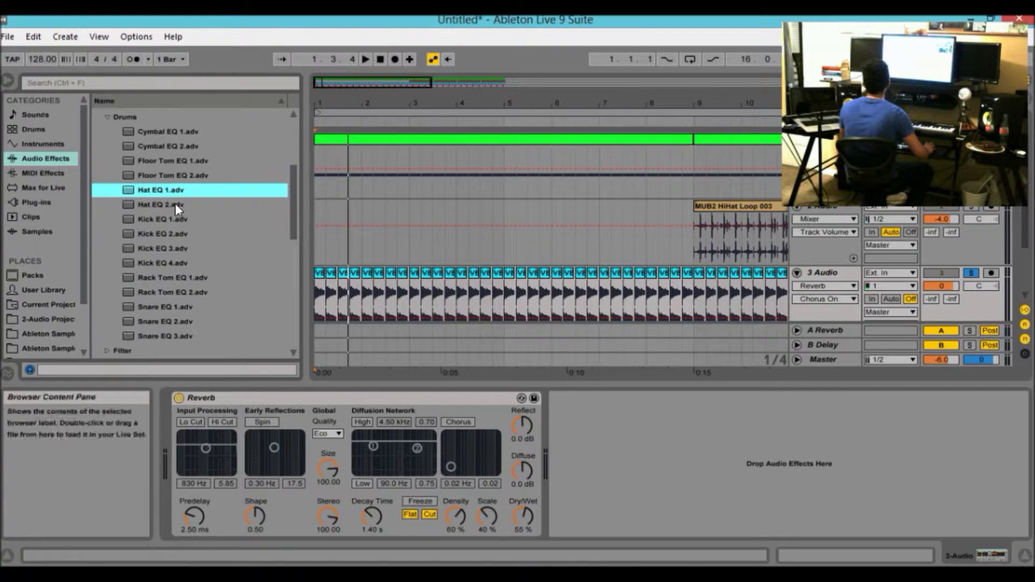
{"action": "left_click", "coordinate": [215, 412]}
{"action": "key", "text": "Return"}
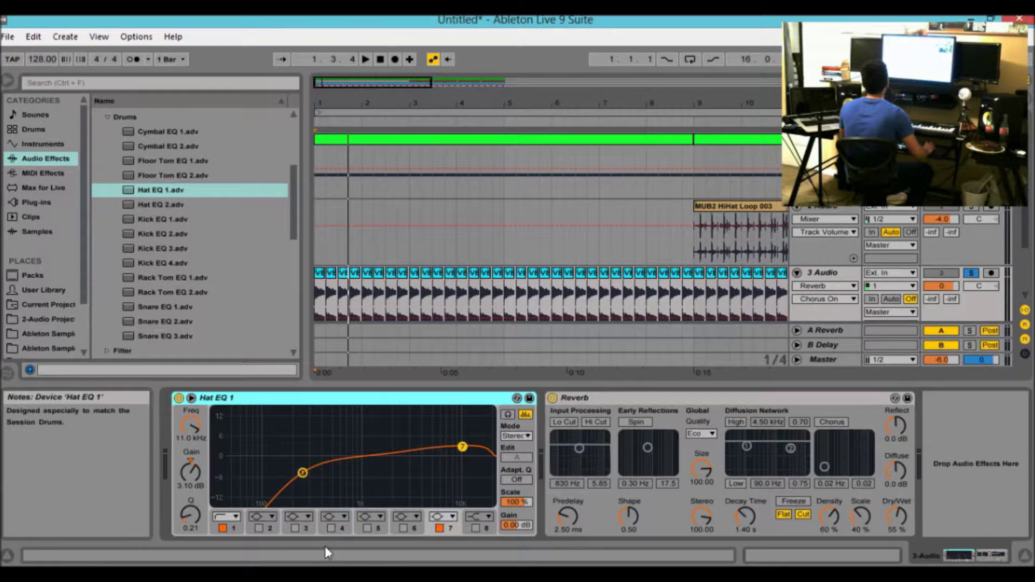
Play the soloed 3 Audio track through Hat EQ 1 and Reverb, and select the Reverb device.
{"action": "key", "text": "space"}
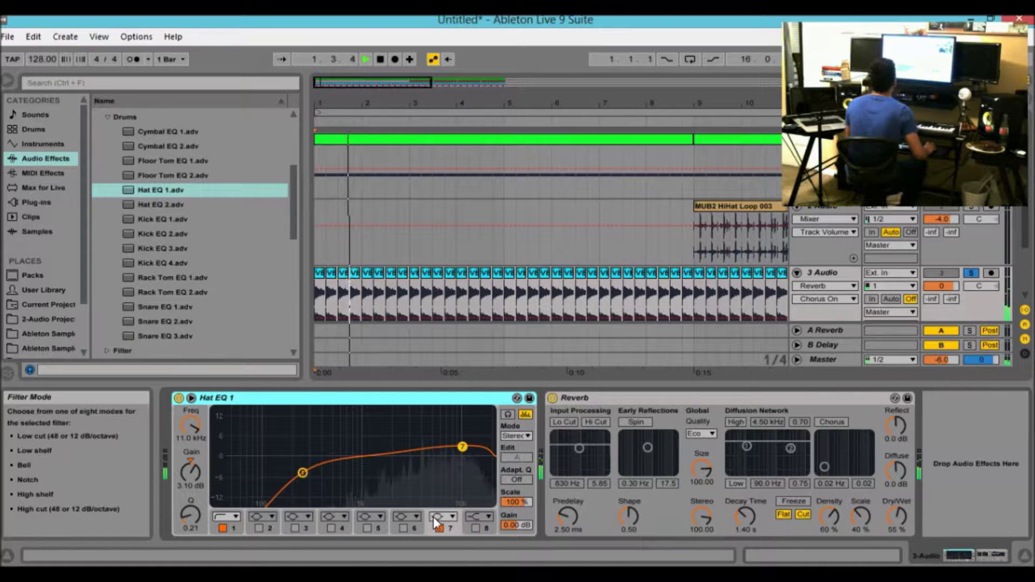
{"action": "key", "text": "space"}
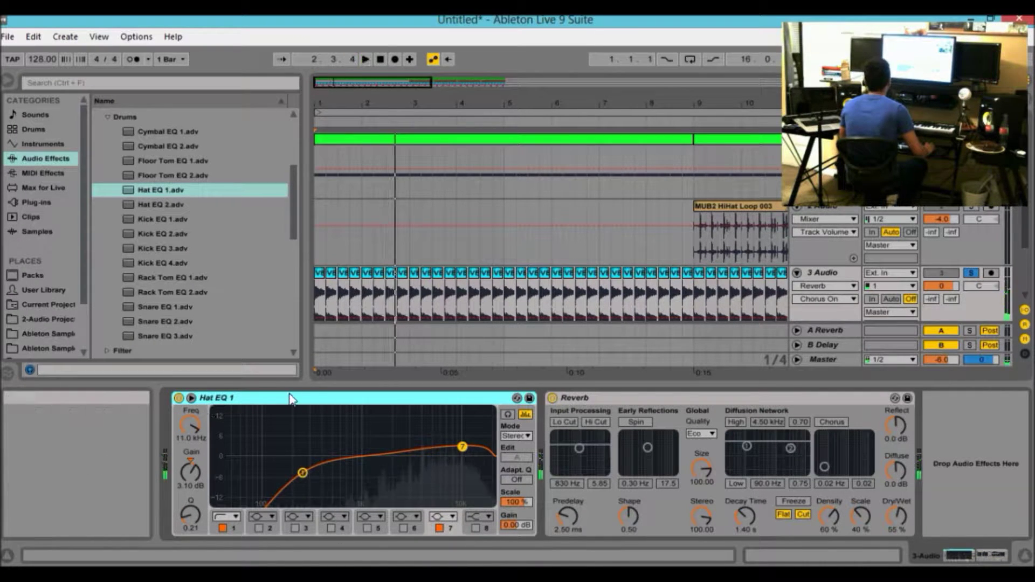
{"action": "left_click", "coordinate": [577, 397]}
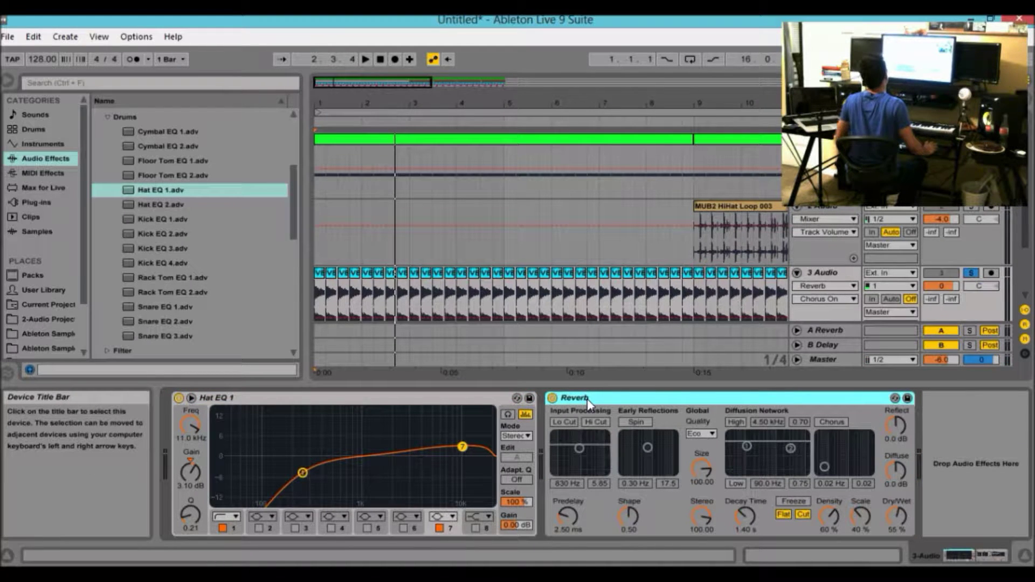
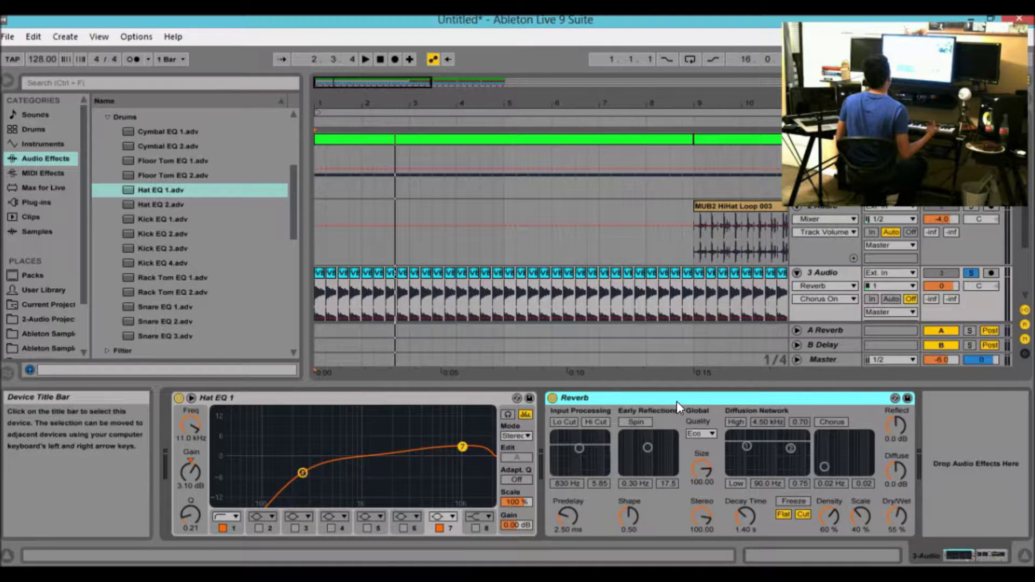
Play the soloed 3 Audio track and shift Hat EQ 1's low-cut point to a slightly lower frequency.
{"action": "key", "text": "space"}
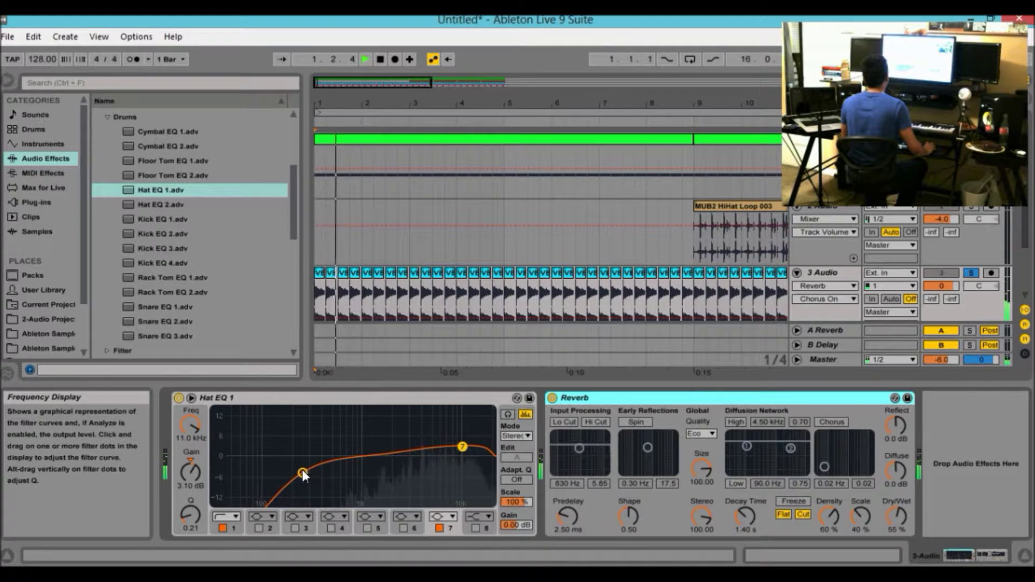
{"action": "left_click_drag", "start_coordinate": [302, 472], "coordinate": [294, 473]}
{"action": "left_click", "coordinate": [463, 445]}
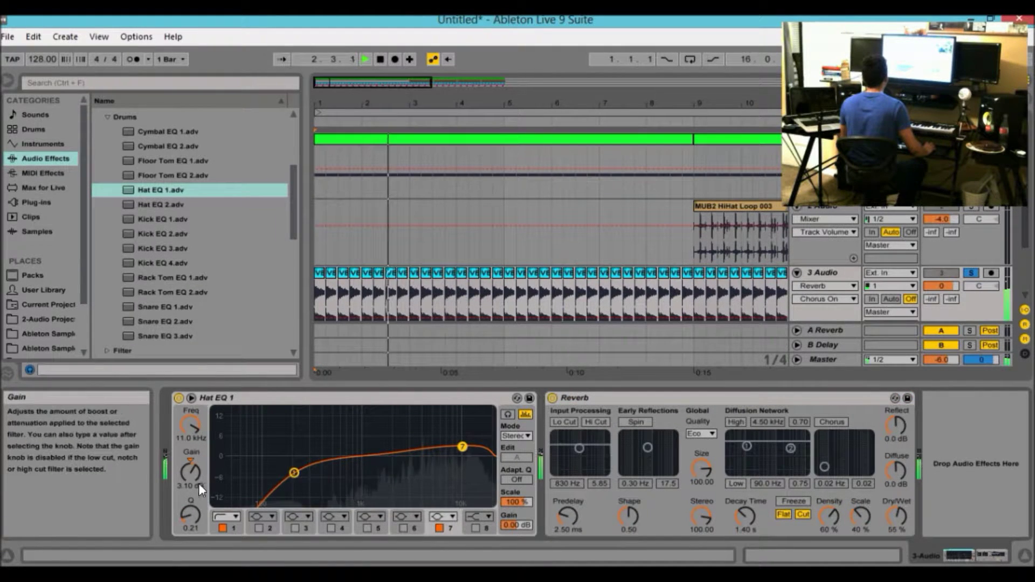
Try a gain of 2.10 dB on Hat EQ 1's band 7 and compare the playback with the EQ off and on.
{"action": "key", "text": "space"}
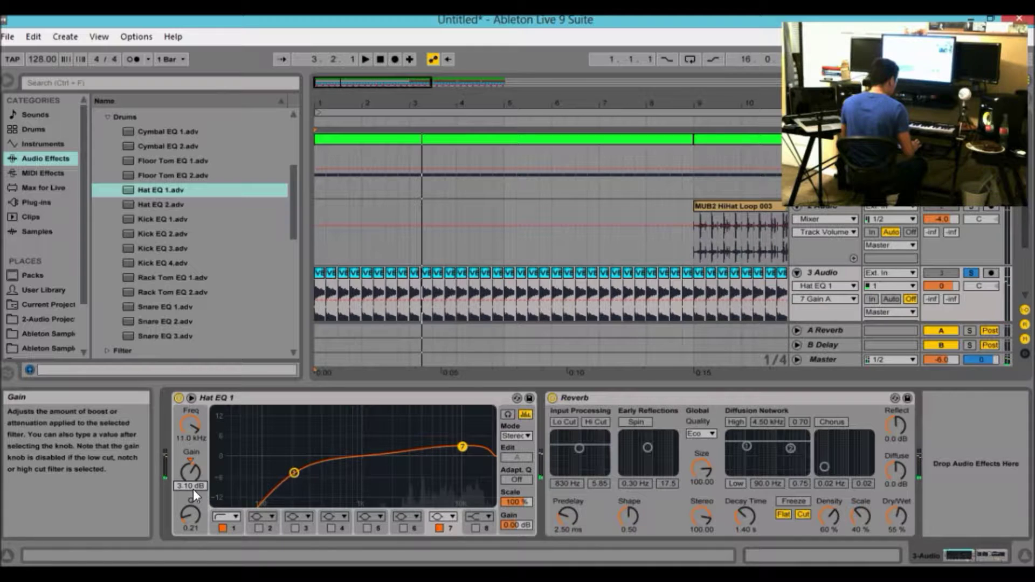
{"action": "left_click", "coordinate": [193, 490]}
{"action": "key", "text": "Down"}
{"action": "key", "text": "space"}
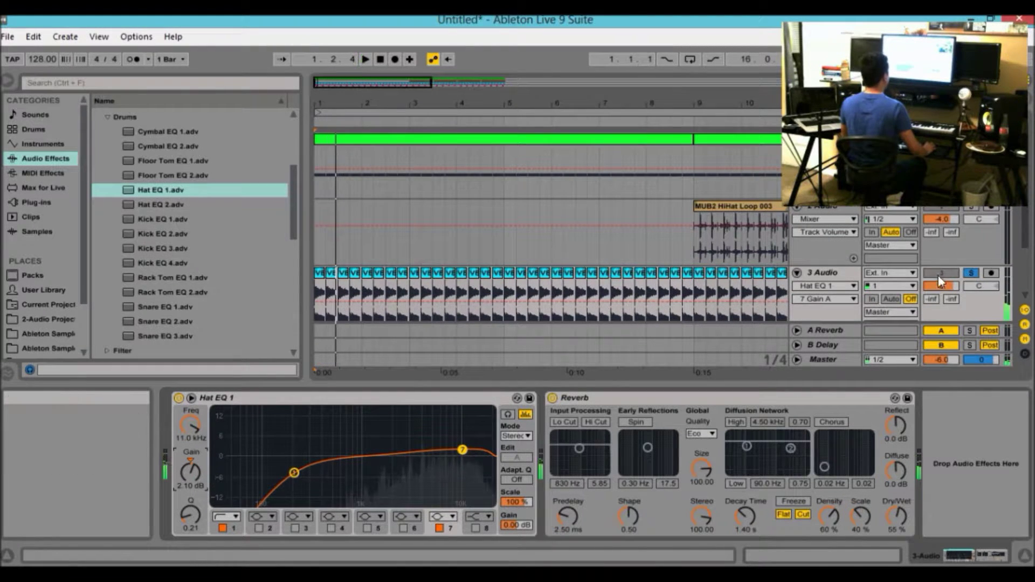
{"action": "left_click", "coordinate": [179, 399]}
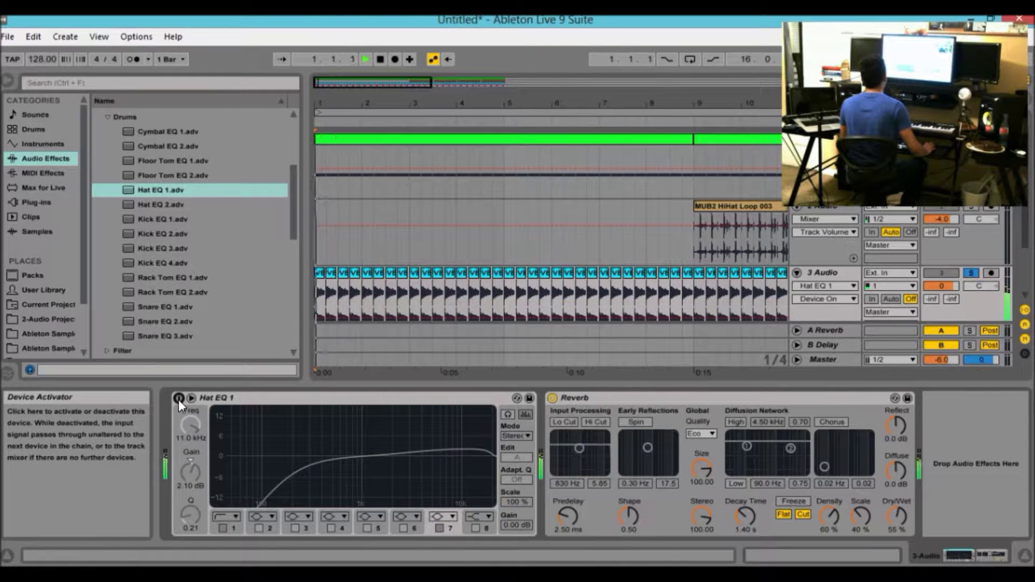
{"action": "left_click", "coordinate": [179, 399]}
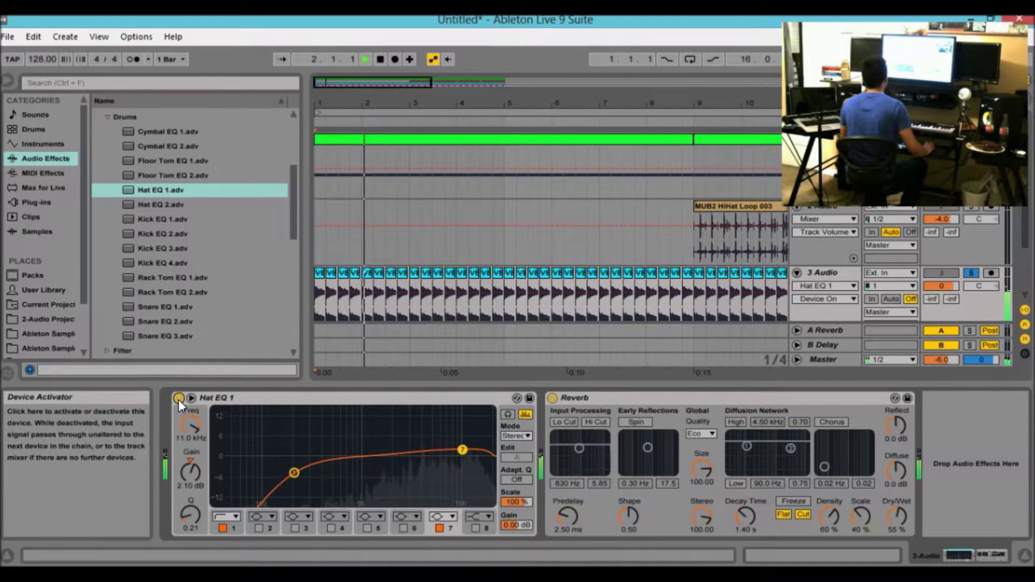
Set the gain of Hat EQ 1's band 7 to 3.00 dB and compare the EQ off and on.
{"action": "left_click", "coordinate": [185, 482]}
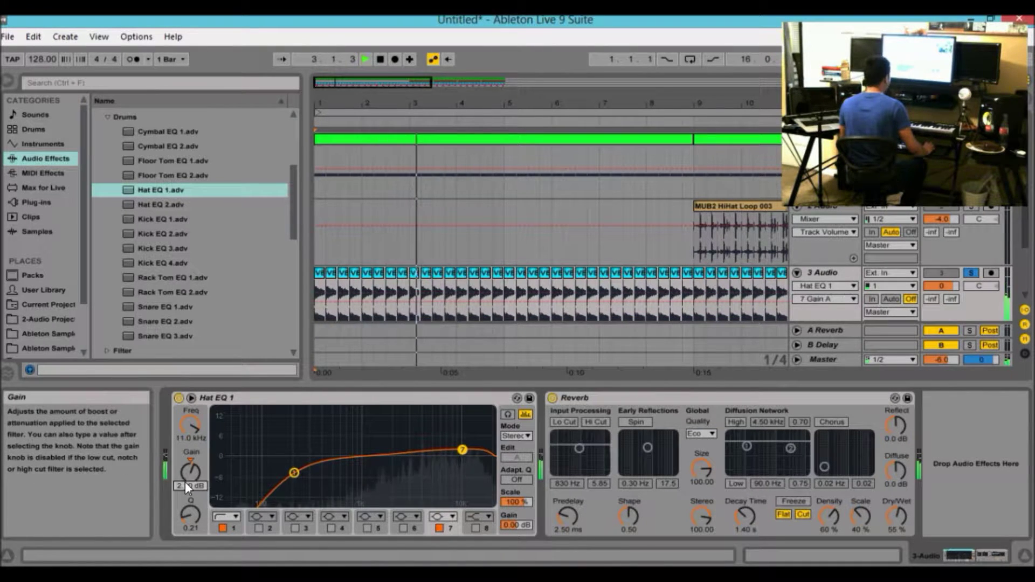
{"action": "type", "text": "3"}
{"action": "key", "text": "Return"}
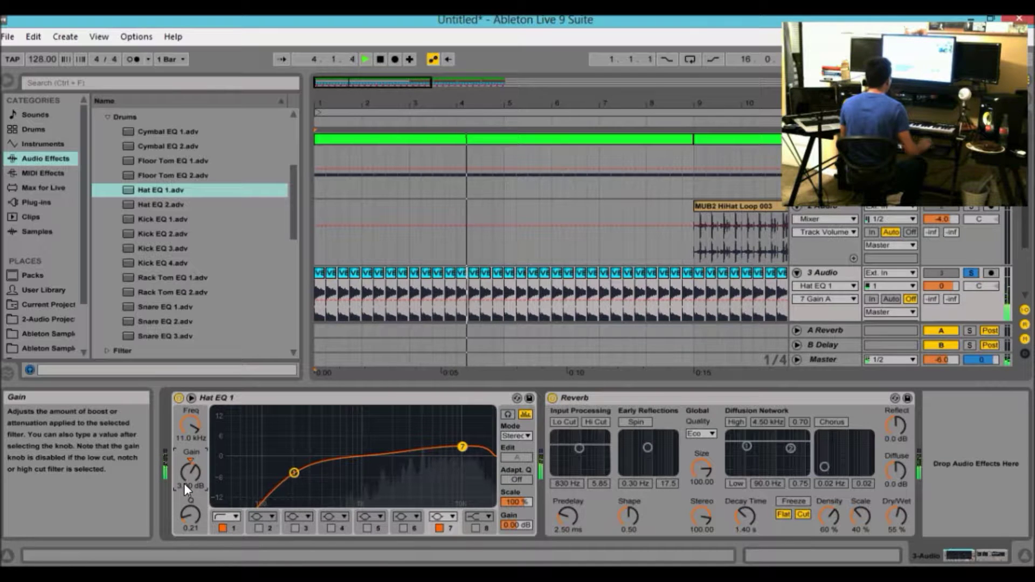
{"action": "left_click", "coordinate": [179, 399]}
{"action": "left_click", "coordinate": [179, 400]}
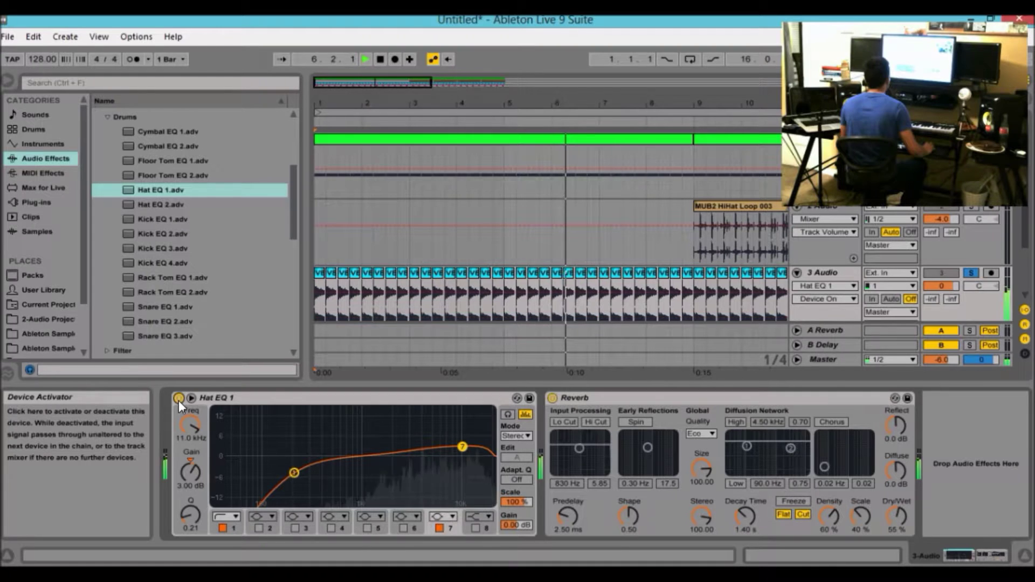
{"action": "key", "text": "space"}
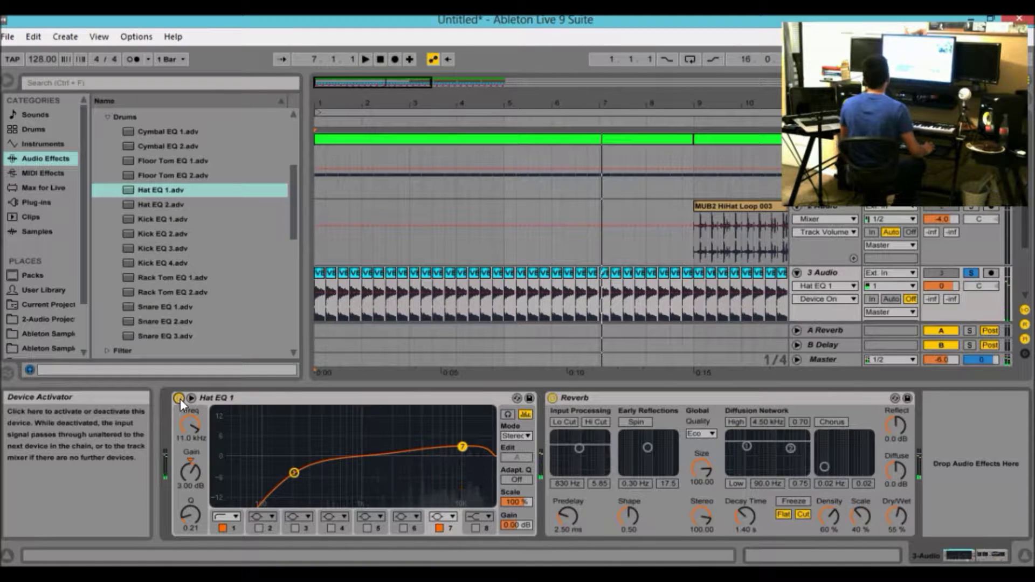
Play 3 Audio with Hat EQ 1 and Reverb bypassed, and compare it with both effects switched back on.
{"action": "left_click", "coordinate": [180, 399]}
{"action": "key", "text": "space"}
{"action": "left_click", "coordinate": [180, 399]}
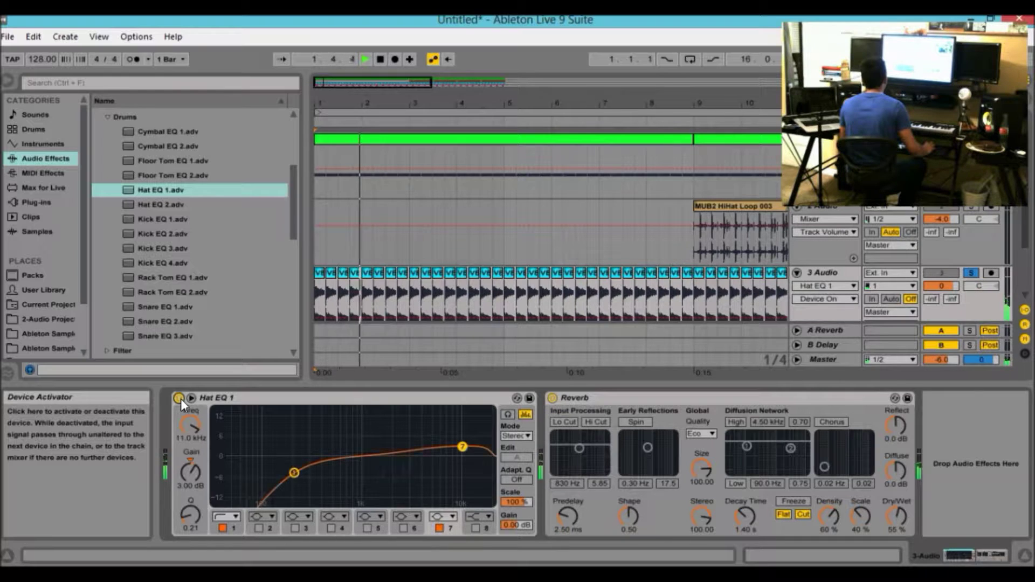
{"action": "left_click", "coordinate": [552, 398]}
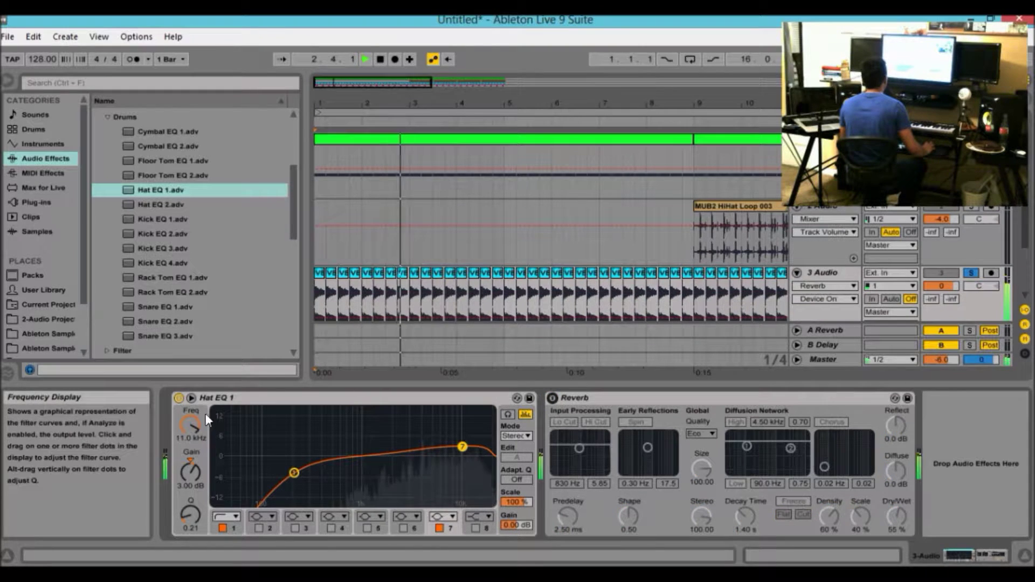
{"action": "left_click", "coordinate": [180, 399]}
{"action": "key", "text": "space"}
{"action": "key", "text": "space"}
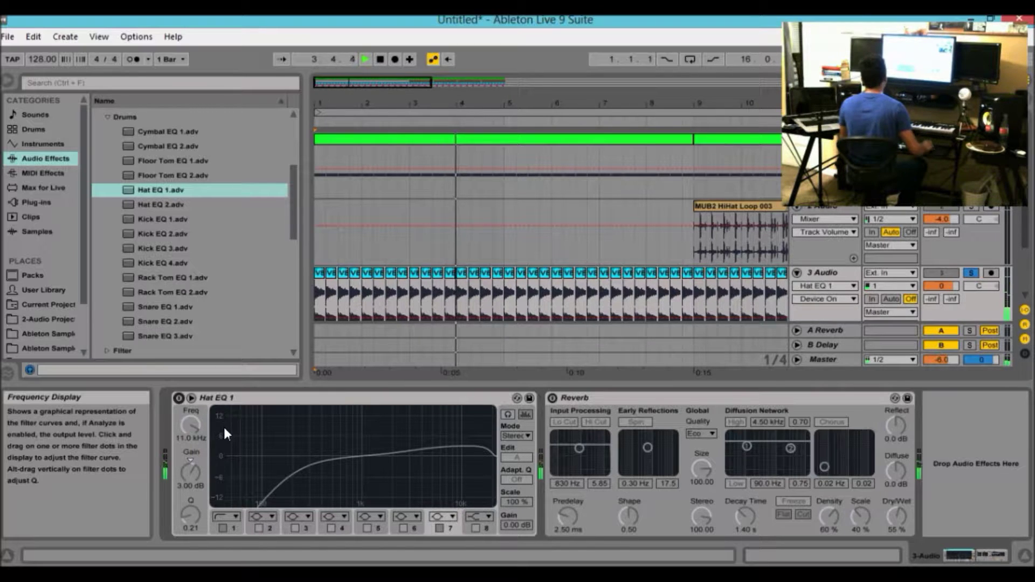
{"action": "left_click", "coordinate": [179, 398]}
{"action": "left_click", "coordinate": [552, 398]}
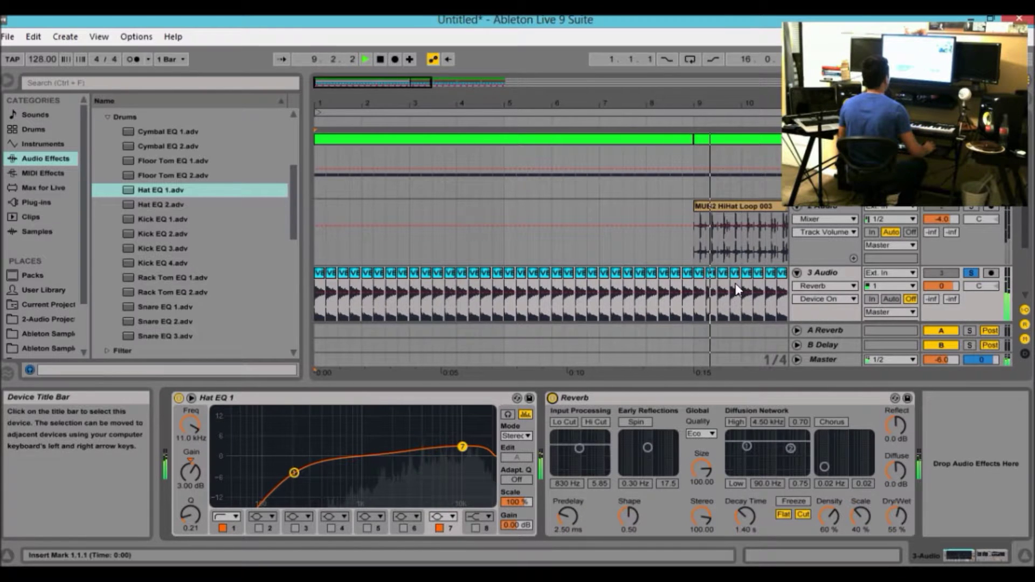
Unsolo 3 Audio, set its volume to -4.0, and play the full mix with the device view hidden.
{"action": "key", "text": "space"}
{"action": "left_click", "coordinate": [968, 275]}
{"action": "left_click", "coordinate": [947, 287]}
{"action": "type", "text": "-4"}
{"action": "key", "text": "Return"}
{"action": "key", "text": "space"}
{"action": "key", "text": "ctrl+alt+l"}
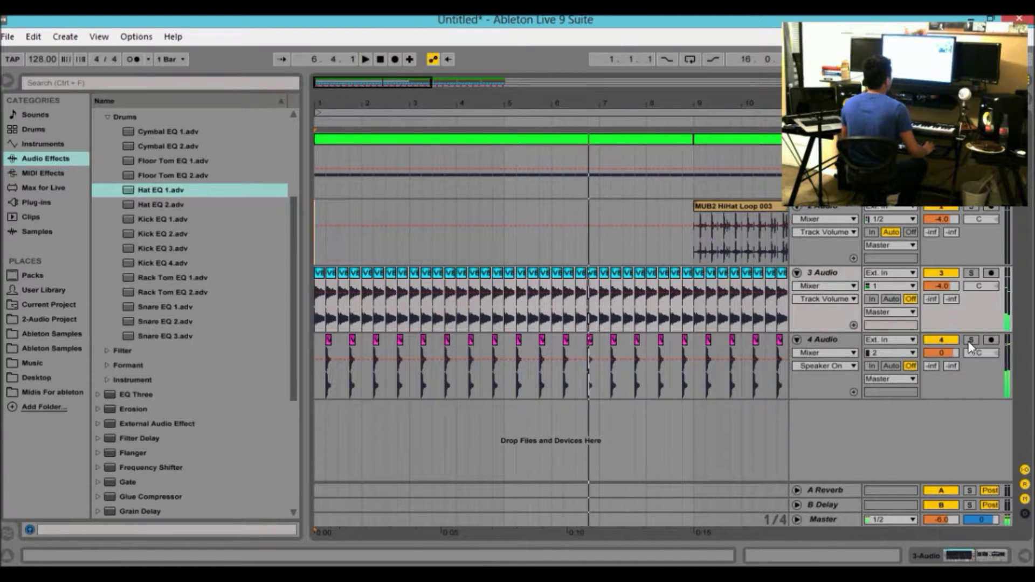
Solo the 4 Audio clap track and add the Reverb audio effect to it.
{"action": "double_click", "coordinate": [828, 339]}
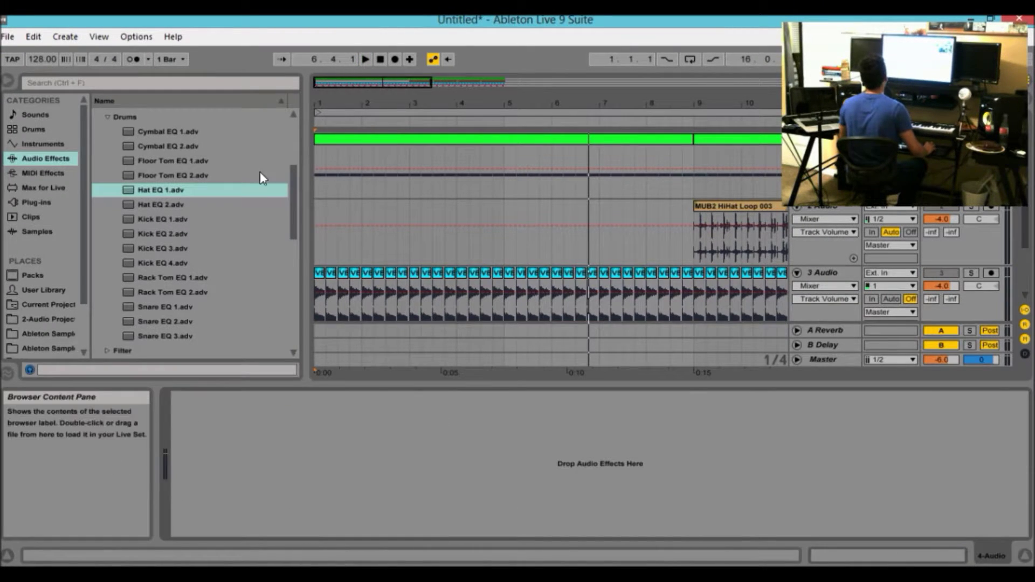
{"action": "left_click", "coordinate": [61, 161]}
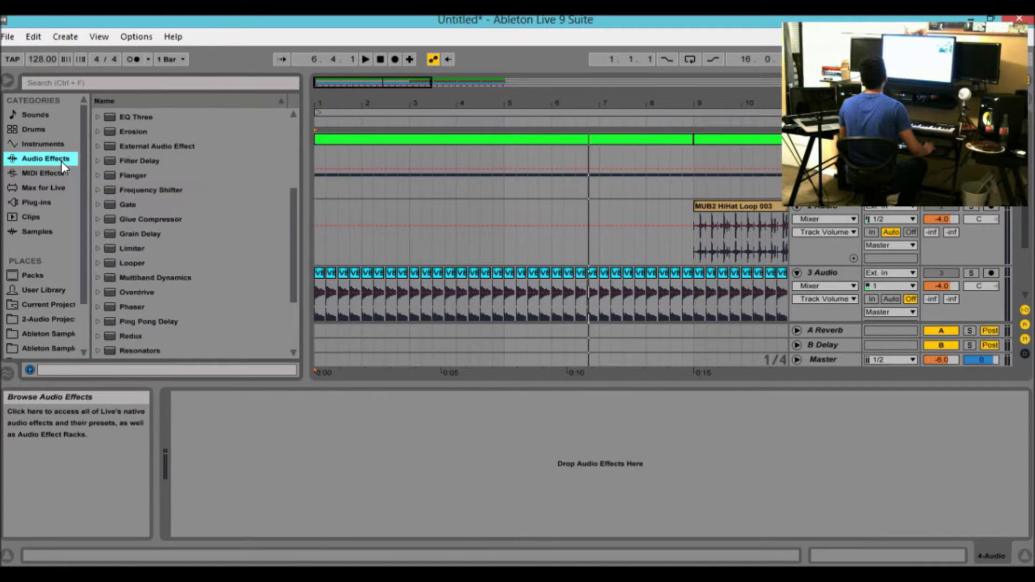
{"action": "scroll", "coordinate": [151, 307], "scroll_direction": "down", "scroll_amount": 2}
{"action": "scroll", "coordinate": [138, 332], "scroll_direction": "down", "scroll_amount": 1}
{"action": "left_click_drag", "start_coordinate": [139, 263], "coordinate": [399, 316]}
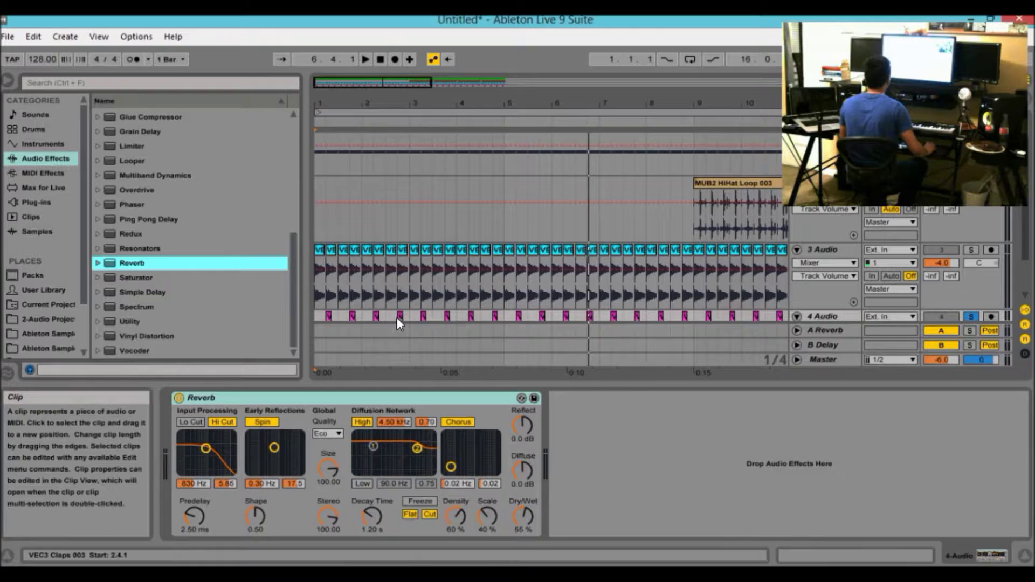
Delete the extra second Reverb from the 3 Audio track's device chain and unfold the 4 Audio track.
{"action": "left_click", "coordinate": [447, 274]}
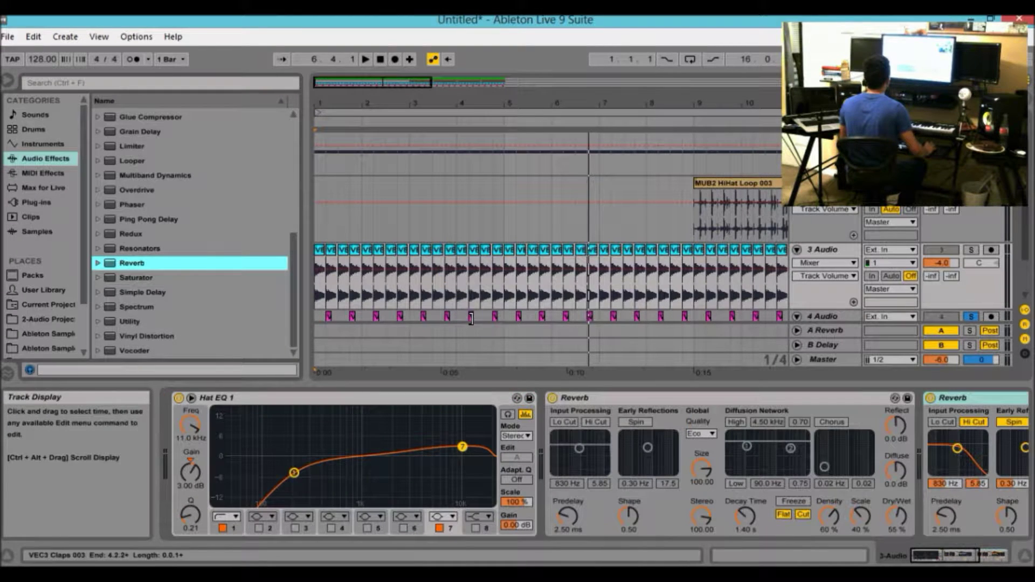
{"action": "left_click_drag", "start_coordinate": [959, 548], "coordinate": [974, 560]}
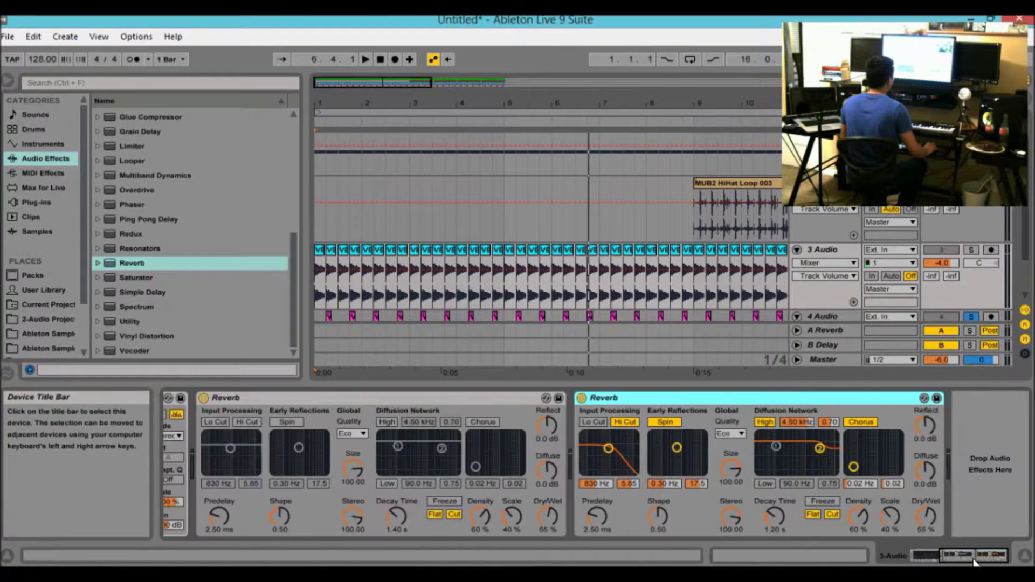
{"action": "left_click", "coordinate": [797, 317]}
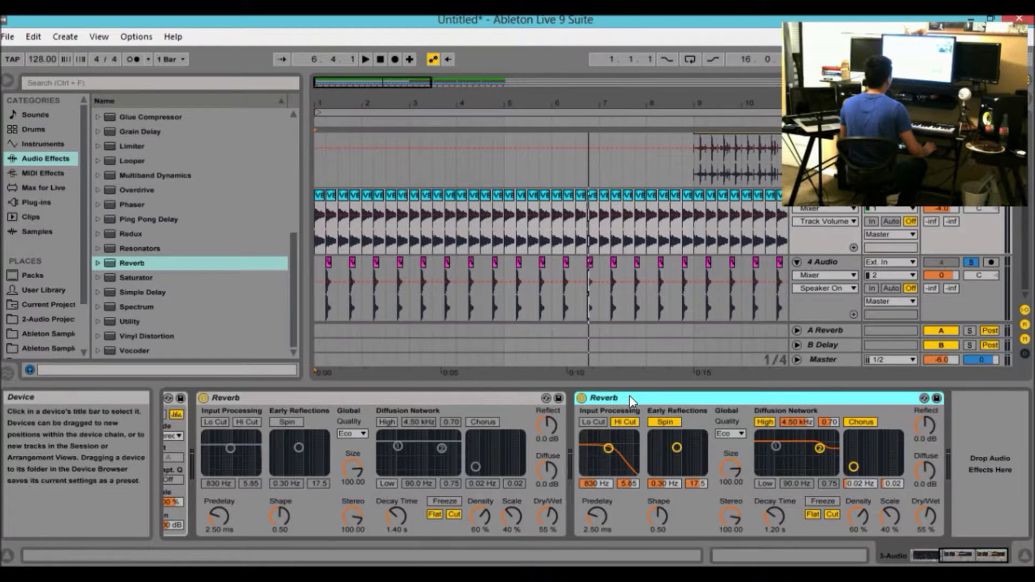
{"action": "key", "text": "Delete"}
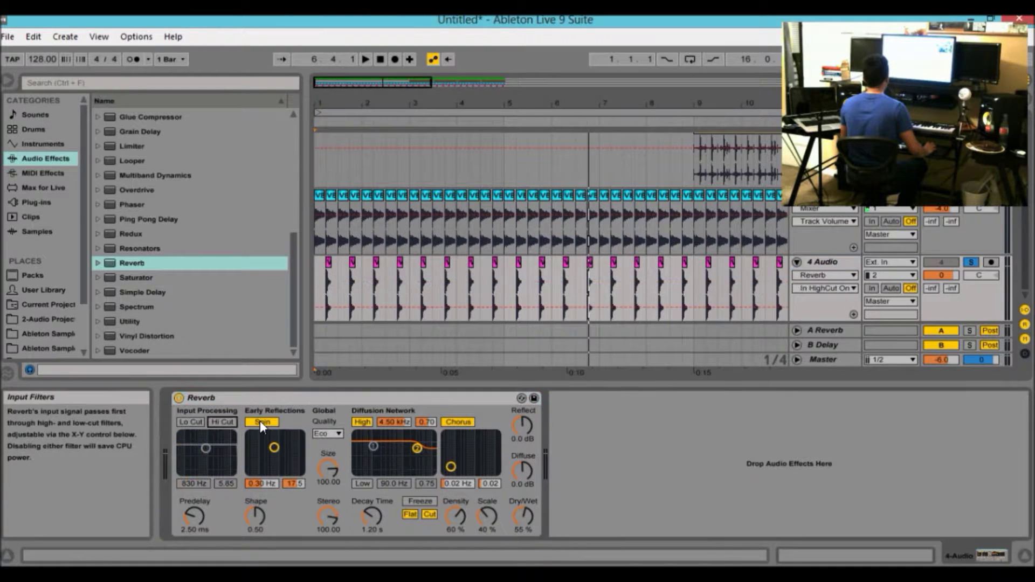
On 4 Audio's Reverb, try the Spin and Hi Cut switches, leaving Spin on and turning off Hi Cut, Chorus and the diffusion High filter.
{"action": "left_click", "coordinate": [260, 421]}
{"action": "left_click", "coordinate": [258, 422]}
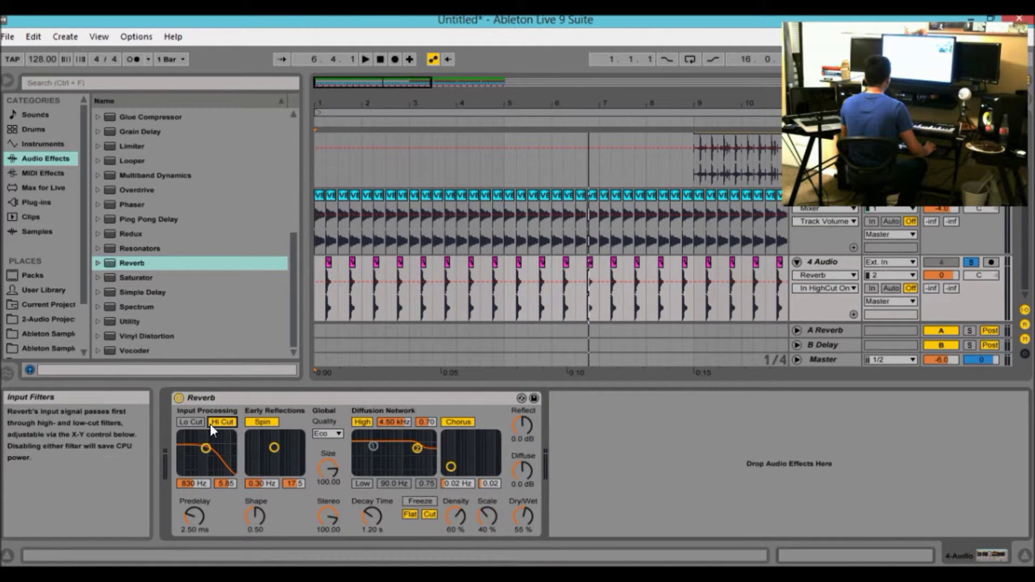
{"action": "left_click", "coordinate": [220, 422]}
{"action": "left_click", "coordinate": [222, 422]}
{"action": "left_click", "coordinate": [220, 424]}
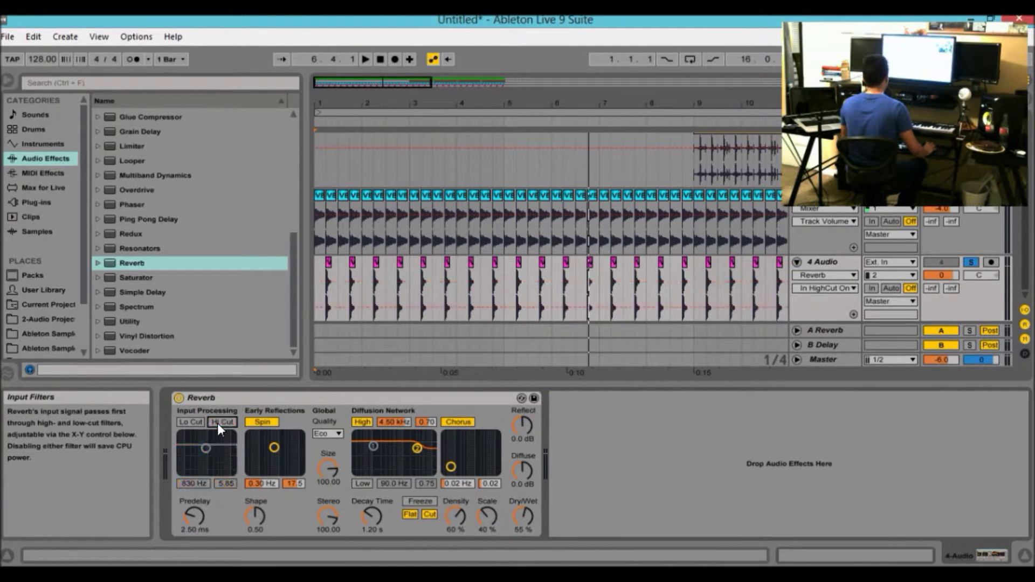
{"action": "left_click", "coordinate": [221, 422]}
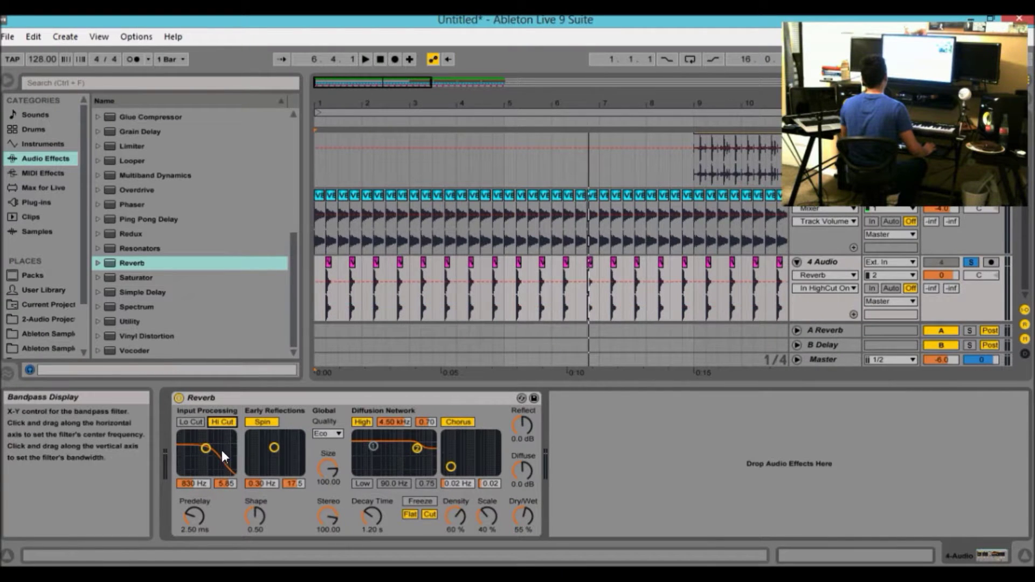
{"action": "left_click", "coordinate": [220, 422]}
{"action": "left_click", "coordinate": [458, 422]}
{"action": "left_click", "coordinate": [362, 421]}
Play the soloed 4 Audio claps and compare the sound with Reverb off and on.
{"action": "left_click", "coordinate": [523, 516]}
{"action": "key", "text": "space"}
{"action": "key", "text": "space"}
{"action": "key", "text": "space"}
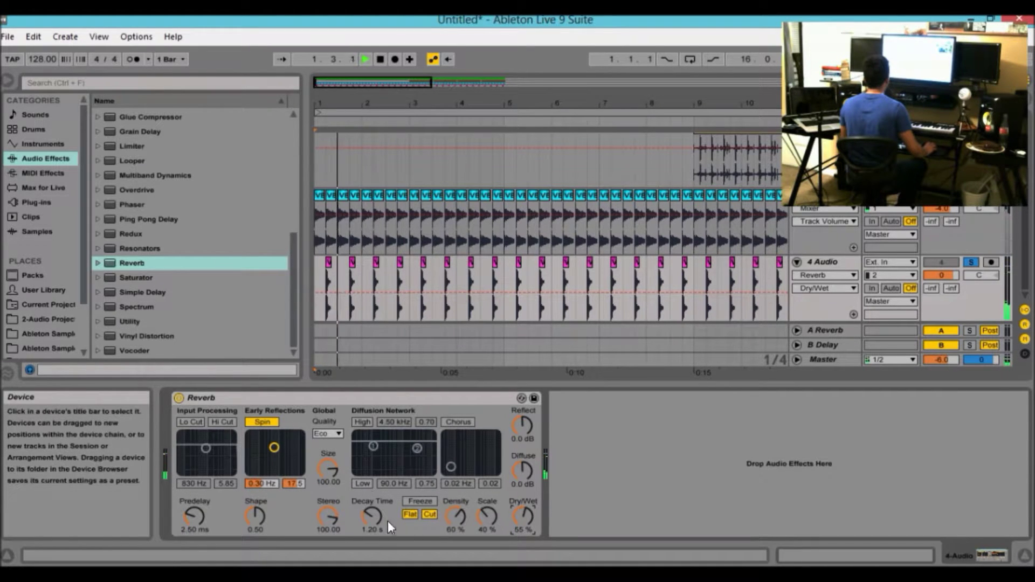
{"action": "left_click", "coordinate": [178, 399]}
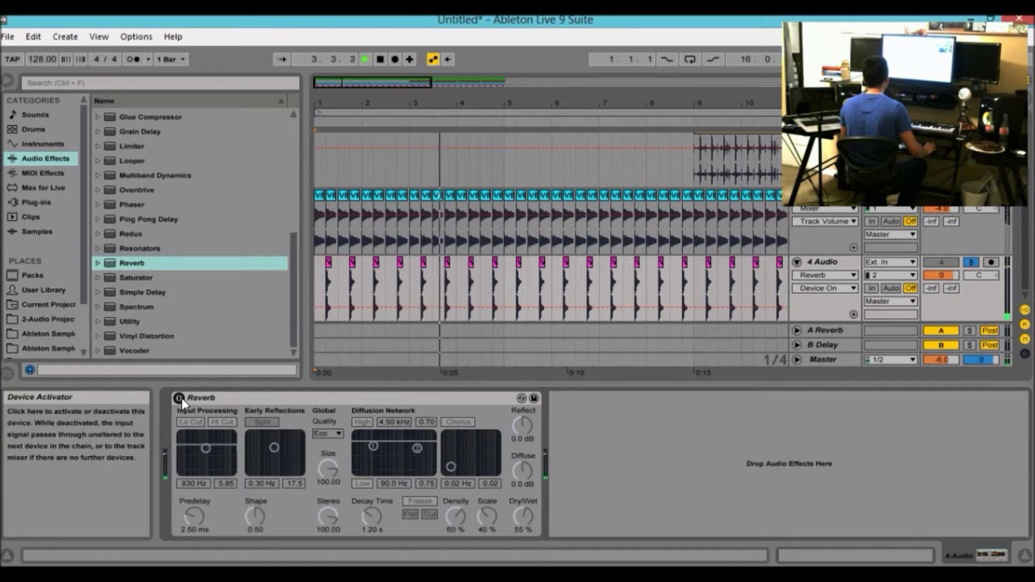
{"action": "left_click", "coordinate": [182, 399]}
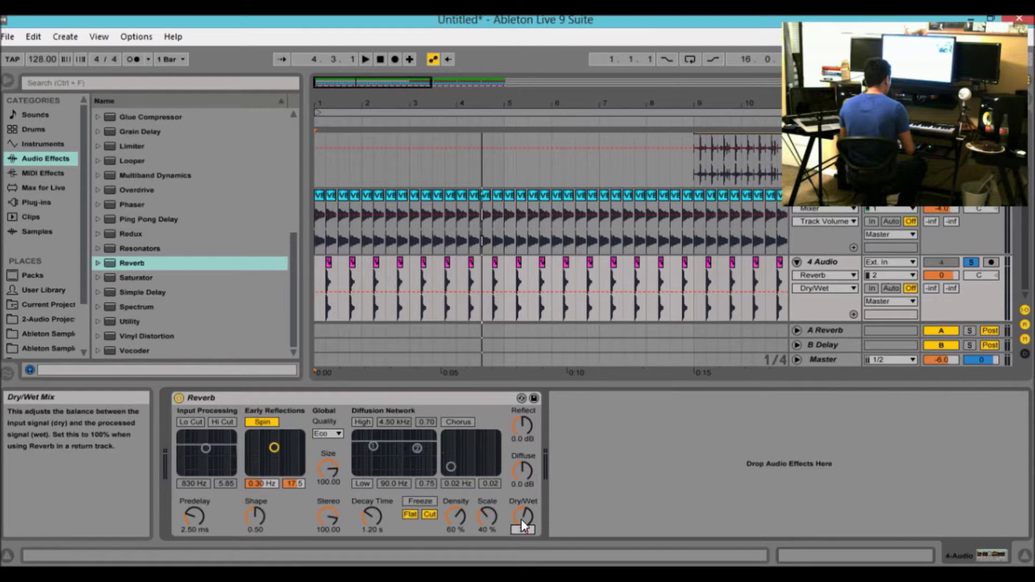
Set the 4 Audio Reverb's Dry/Wet to 38% and compare the claps with the effect off and on.
{"action": "key", "text": "space"}
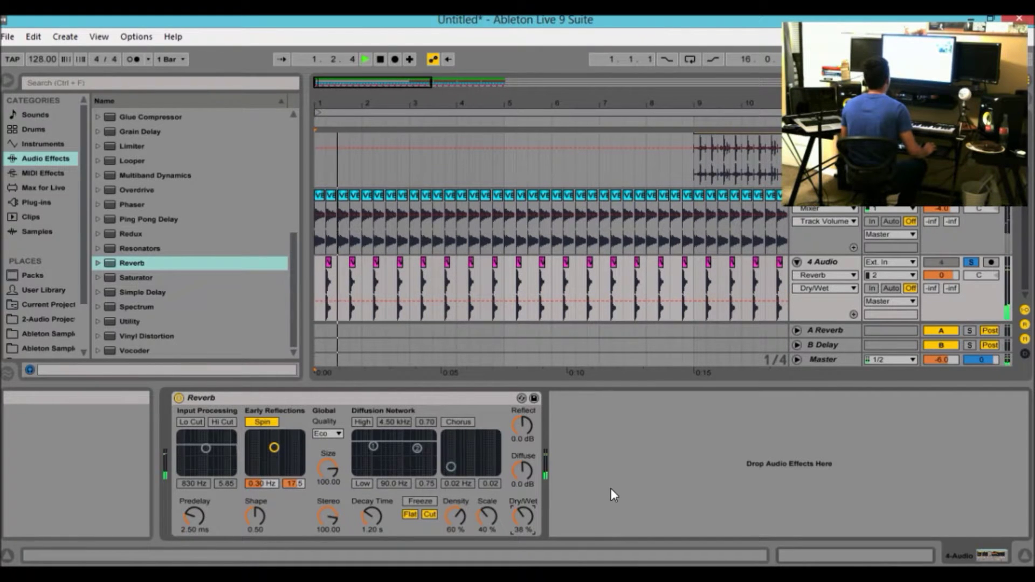
{"action": "left_click", "coordinate": [179, 398]}
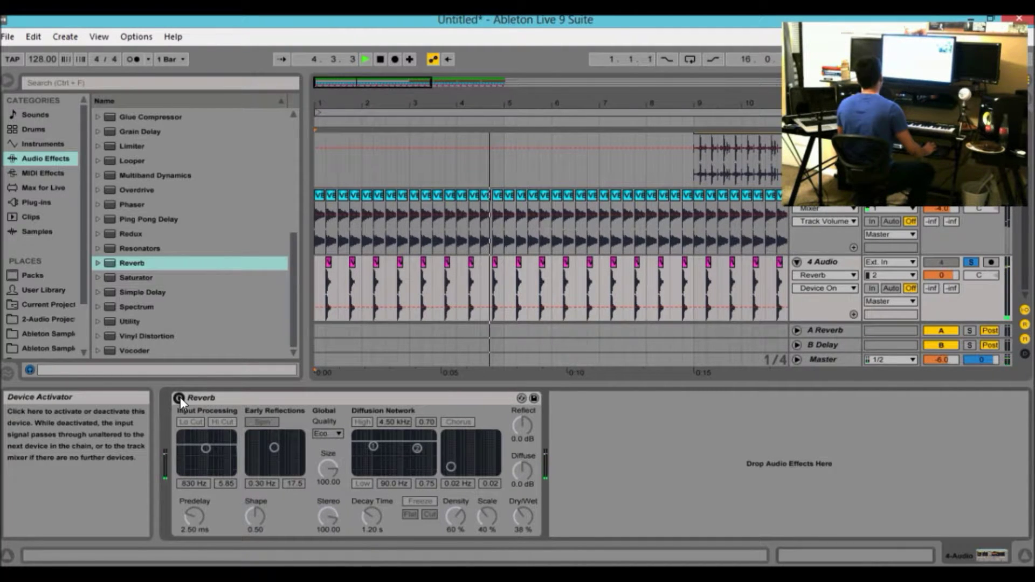
{"action": "left_click", "coordinate": [179, 398]}
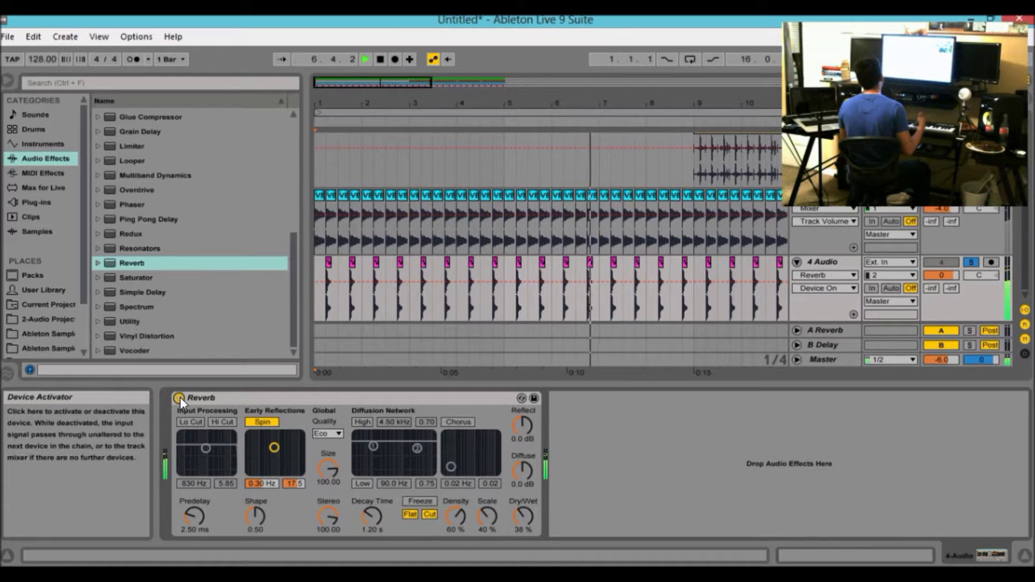
Set the 4 Audio Reverb's decay time to 1.30 s, play the claps again and select the Dry/Wet control.
{"action": "left_click", "coordinate": [376, 515]}
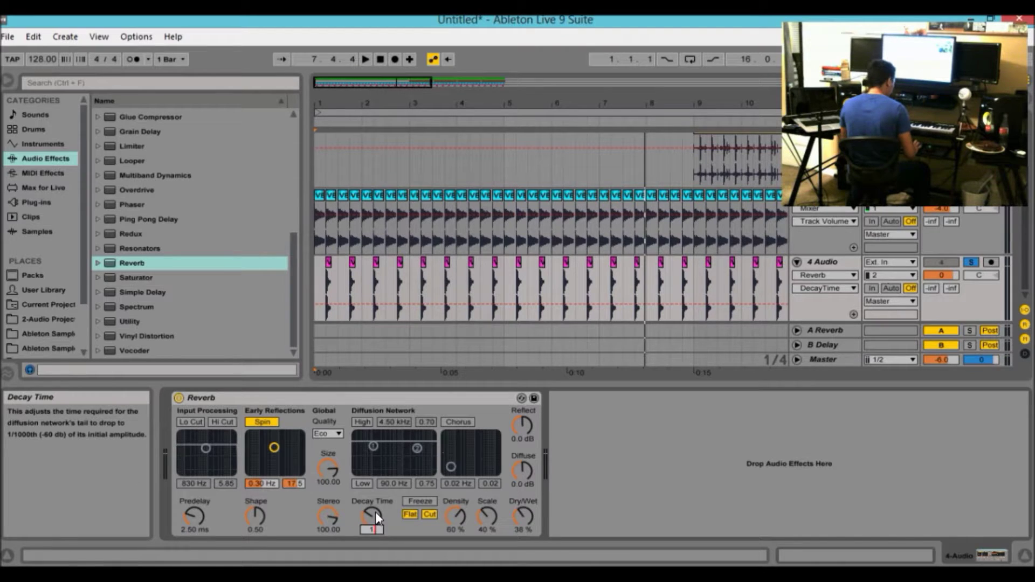
{"action": "type", "text": "1"}
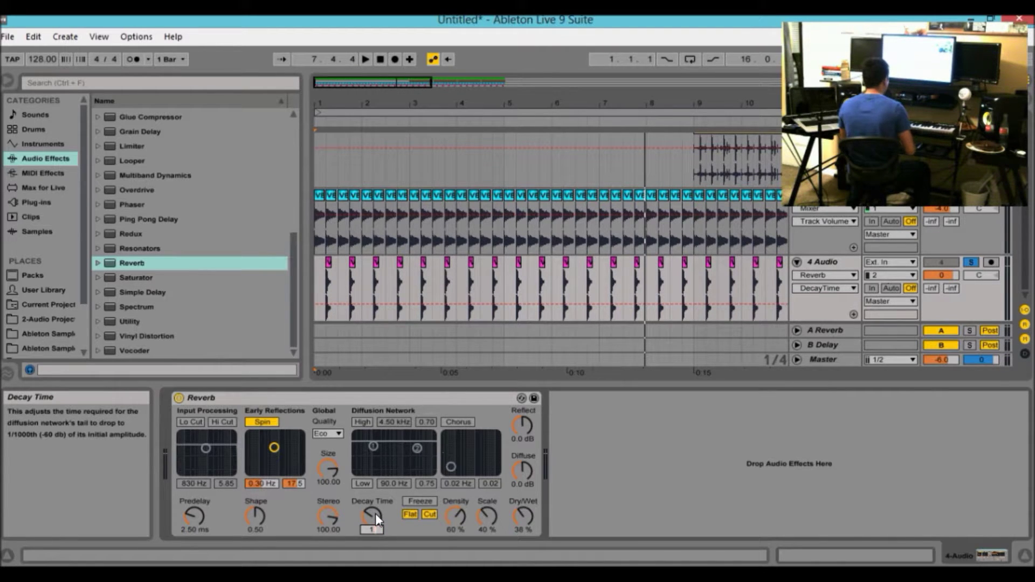
{"action": "type", "text": ".3"}
{"action": "key", "text": "Return"}
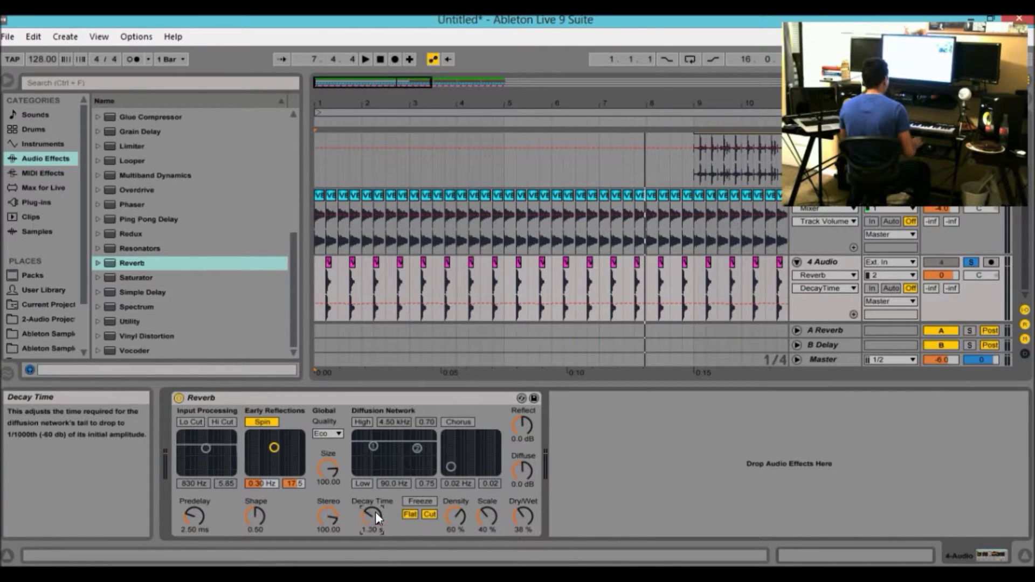
{"action": "key", "text": "space"}
{"action": "left_click", "coordinate": [524, 518]}
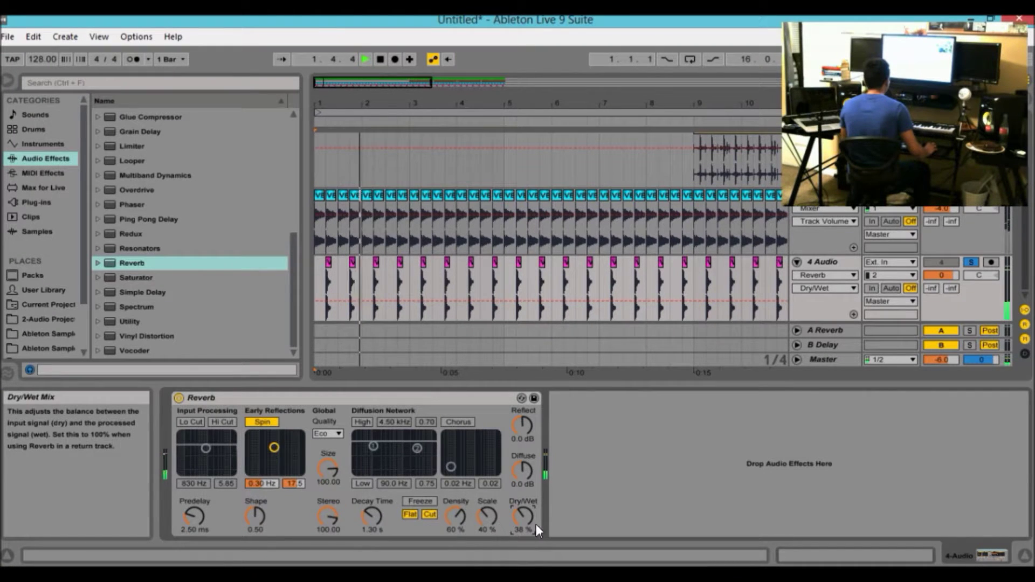
Turn off Spin on 4 Audio's Reverb and compare the claps with the effect off and on.
{"action": "left_click", "coordinate": [264, 421]}
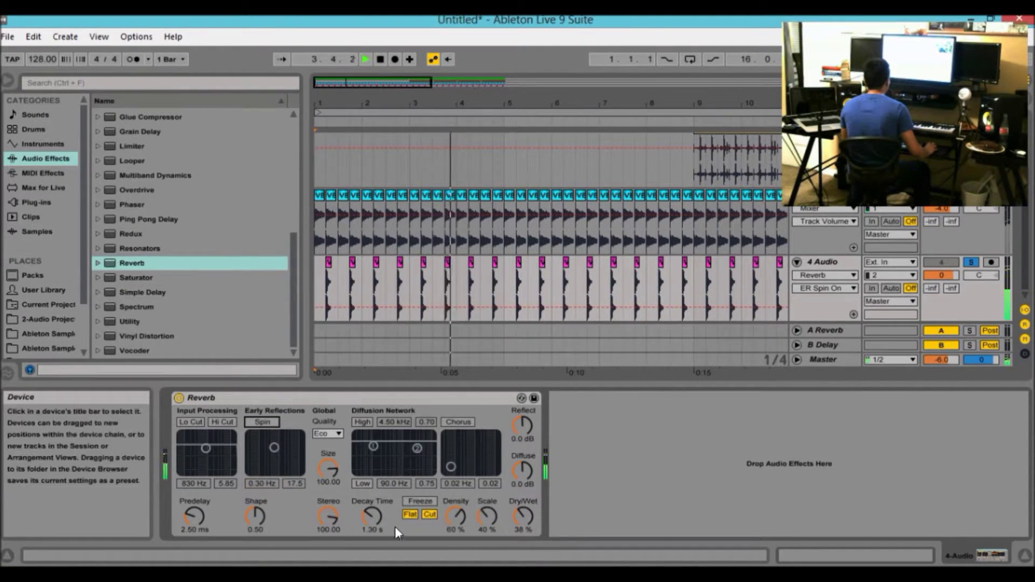
{"action": "left_click", "coordinate": [182, 398]}
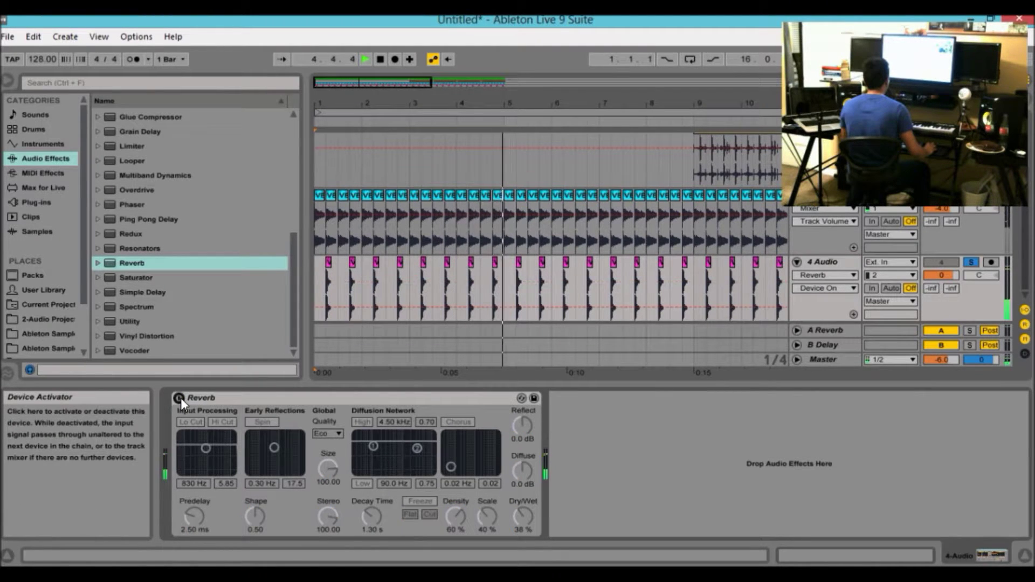
{"action": "left_click", "coordinate": [180, 398]}
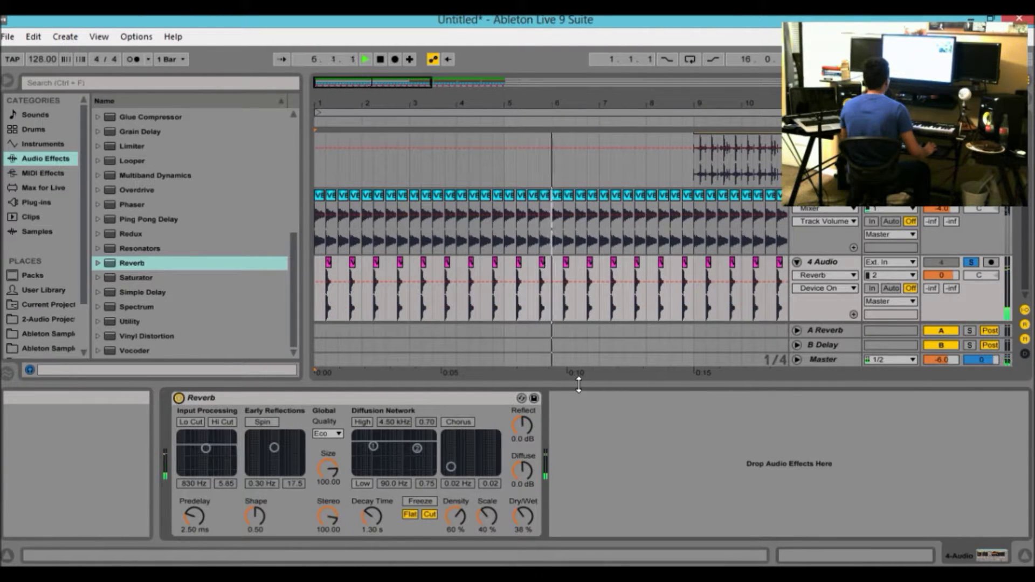
Set 4 Audio's volume to -4, take the track out of solo and play the full drum arrangement.
{"action": "left_click_drag", "start_coordinate": [578, 385], "coordinate": [579, 539]}
{"action": "key", "text": "minus"}
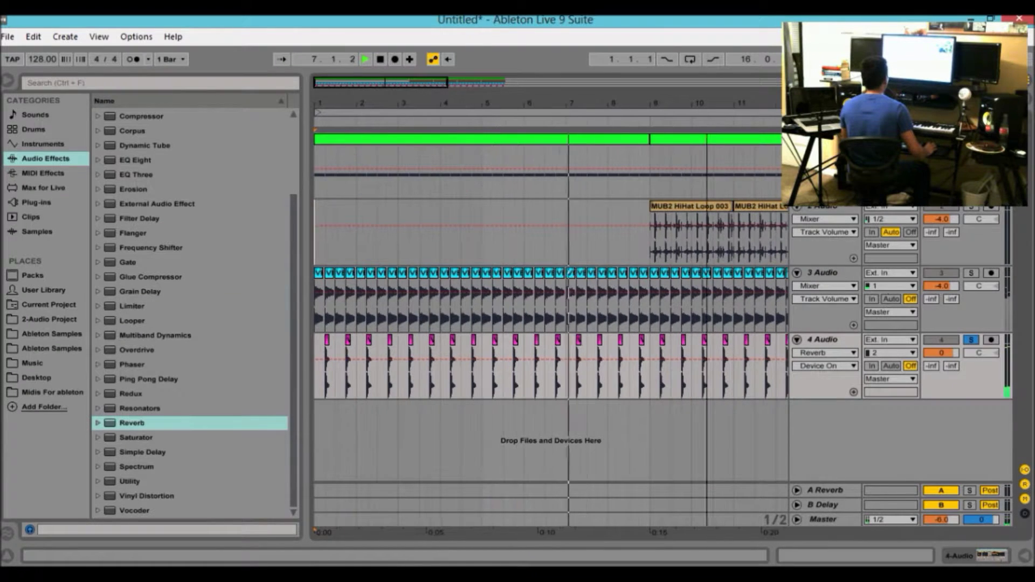
{"action": "key", "text": "space"}
{"action": "left_click", "coordinate": [944, 352]}
{"action": "type", "text": "-4"}
{"action": "key", "text": "Return"}
{"action": "key", "text": "space"}
{"action": "key", "text": "minus"}
{"action": "left_click_drag", "start_coordinate": [540, 103], "coordinate": [541, 83]}
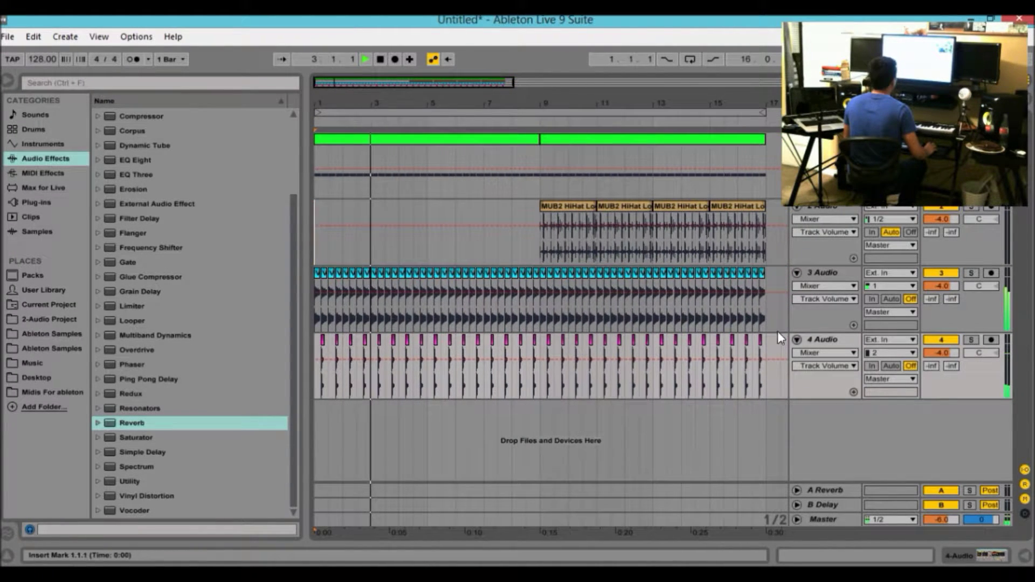
Fold the 4 Audio track and set the Dry/Wet of 3 Audio's Reverb to 45%.
{"action": "left_click", "coordinate": [796, 339]}
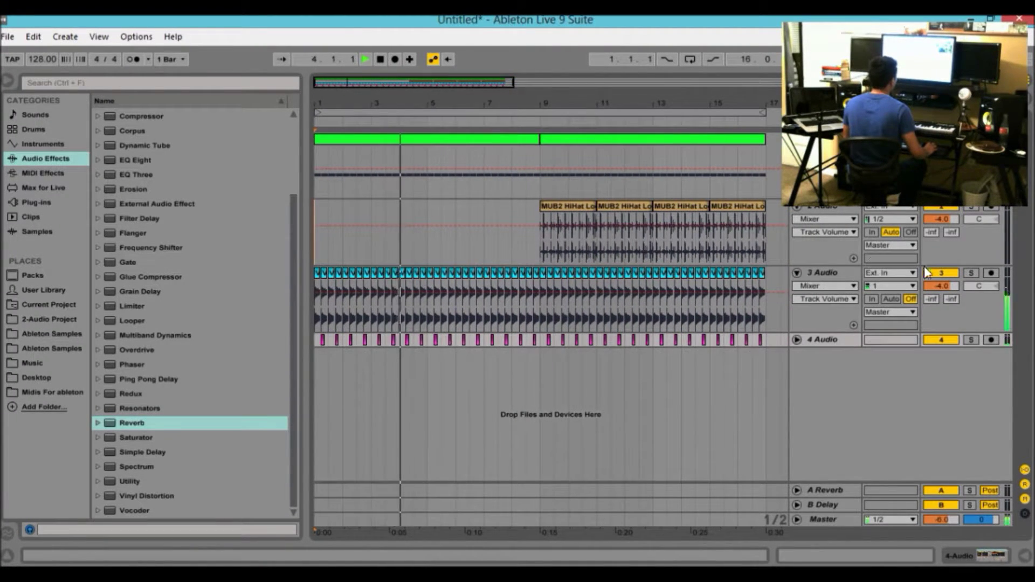
{"action": "double_click", "coordinate": [852, 272]}
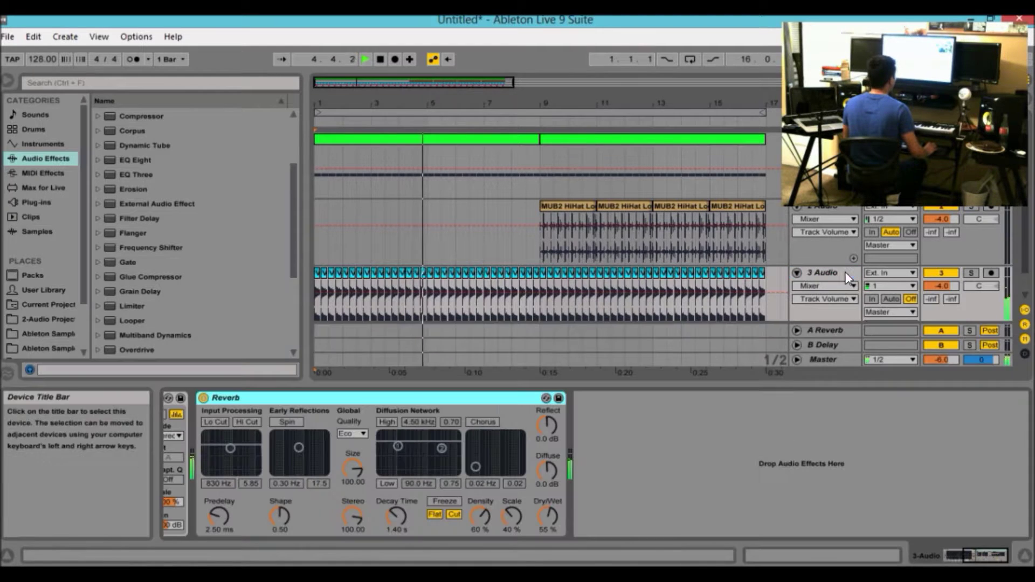
{"action": "left_click", "coordinate": [546, 516]}
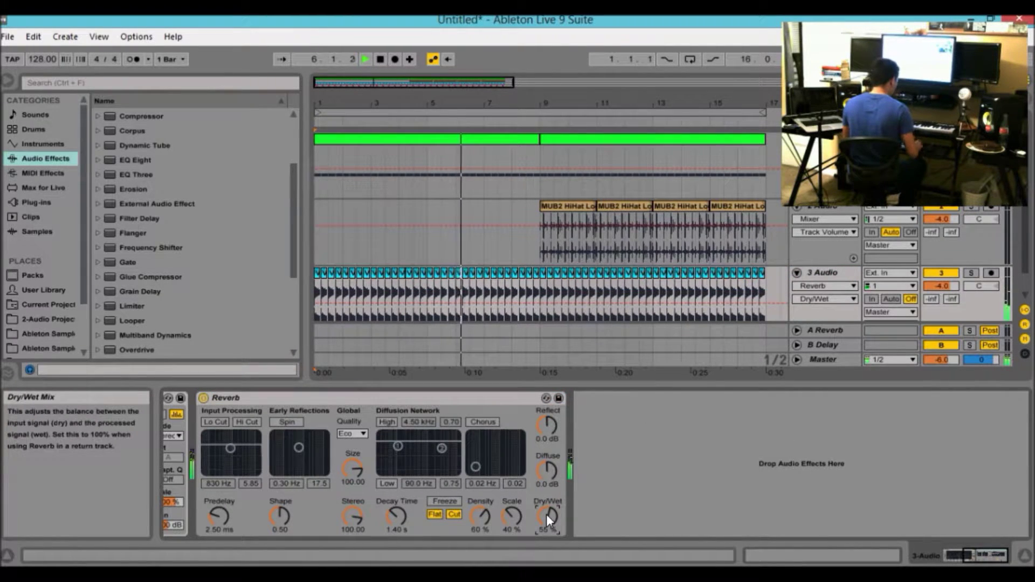
{"action": "left_click_drag", "start_coordinate": [547, 516], "coordinate": [546, 522]}
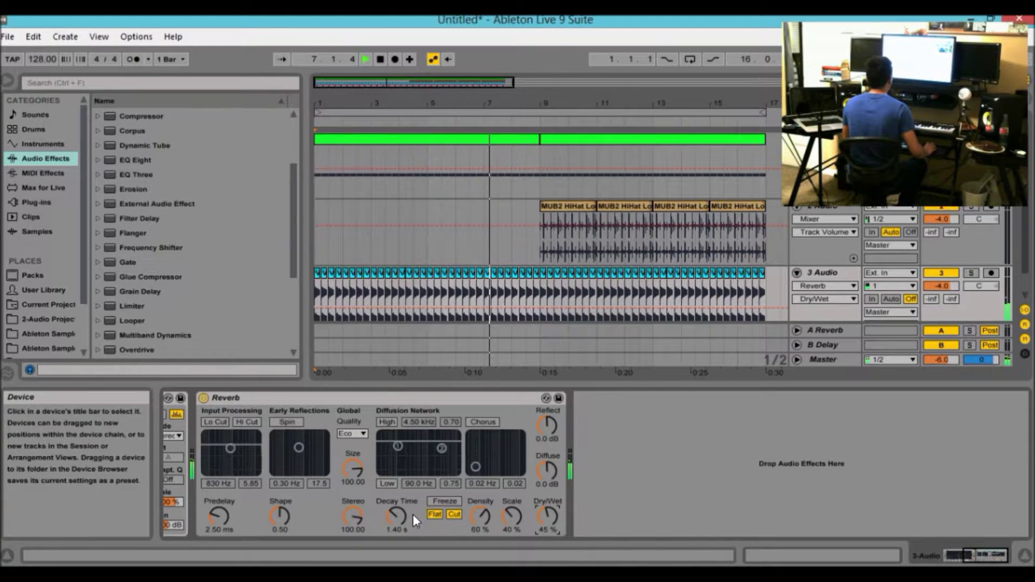
{"action": "left_click_drag", "start_coordinate": [727, 383], "coordinate": [728, 447]}
{"action": "left_click_drag", "start_coordinate": [387, 85], "coordinate": [387, 72]}
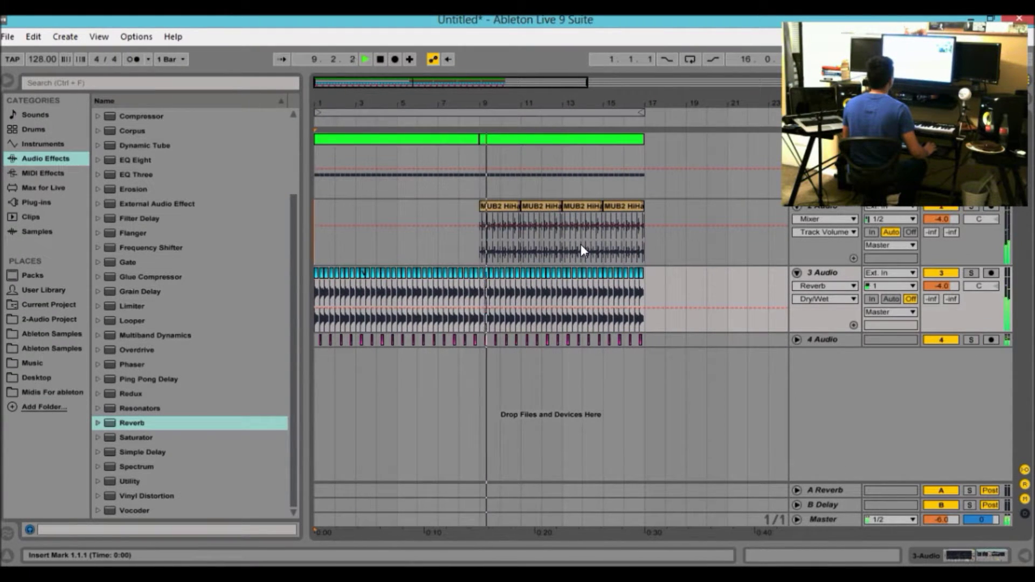
Check 2 Audio's Cymbal EQ 1 device while the hi-hat section plays.
{"action": "left_click_drag", "start_coordinate": [442, 101], "coordinate": [462, 115]}
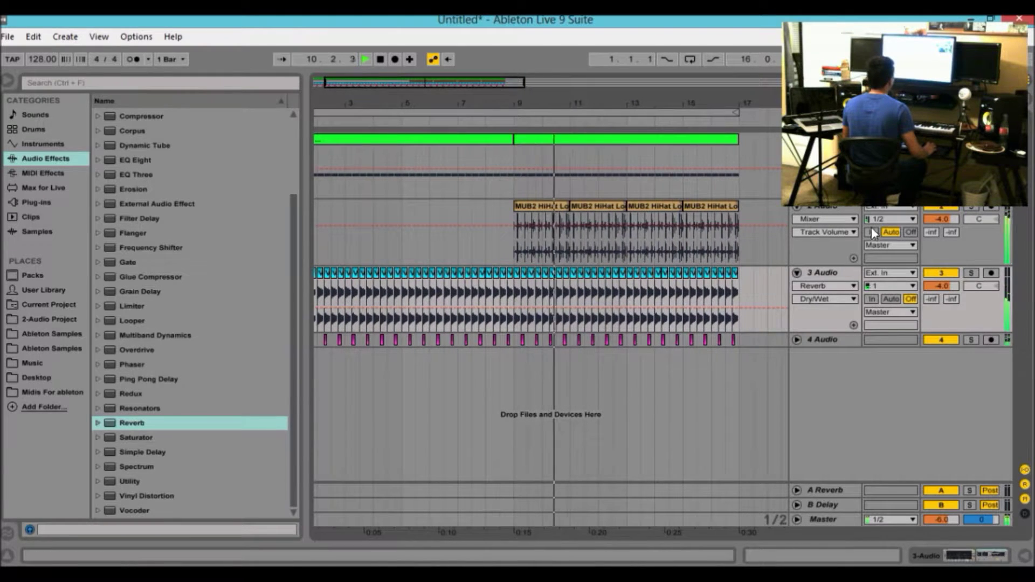
{"action": "left_click", "coordinate": [849, 210]}
{"action": "double_click", "coordinate": [849, 211]}
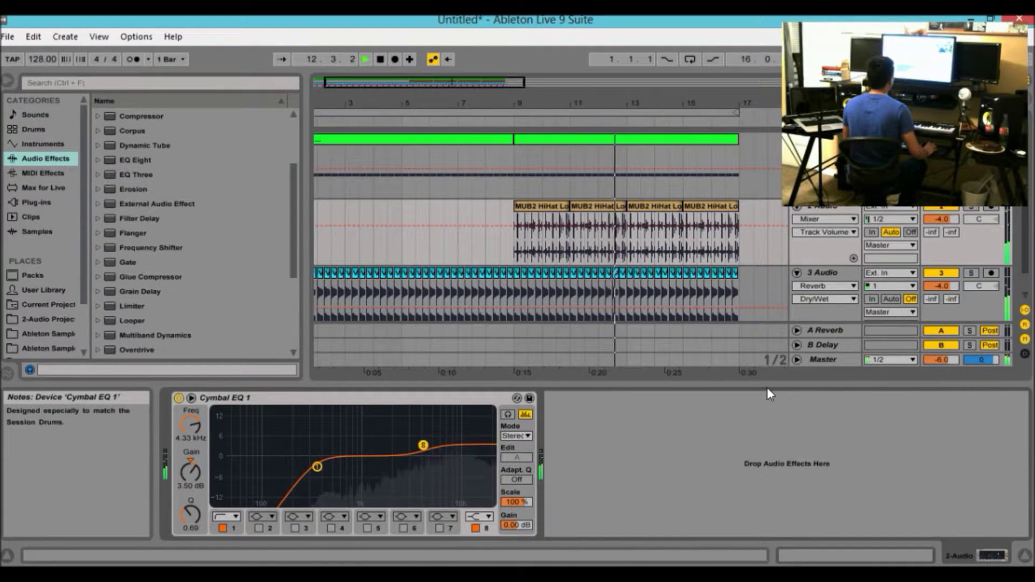
{"action": "left_click", "coordinate": [1025, 555]}
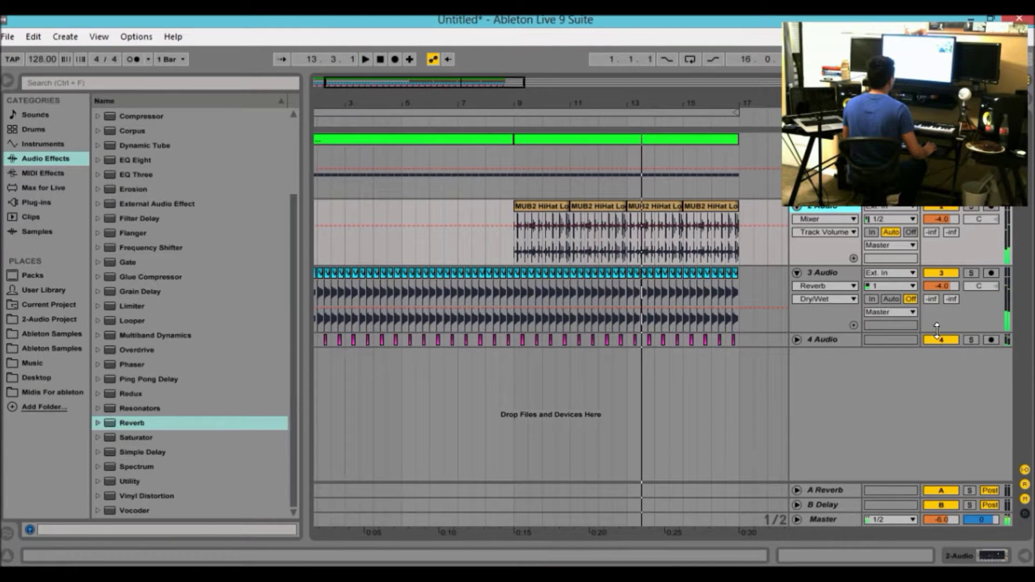
Add FabFilter Pro-Q after the Reverb on 4 Audio and create a low cut band at about 48 Hz.
{"action": "double_click", "coordinate": [830, 341]}
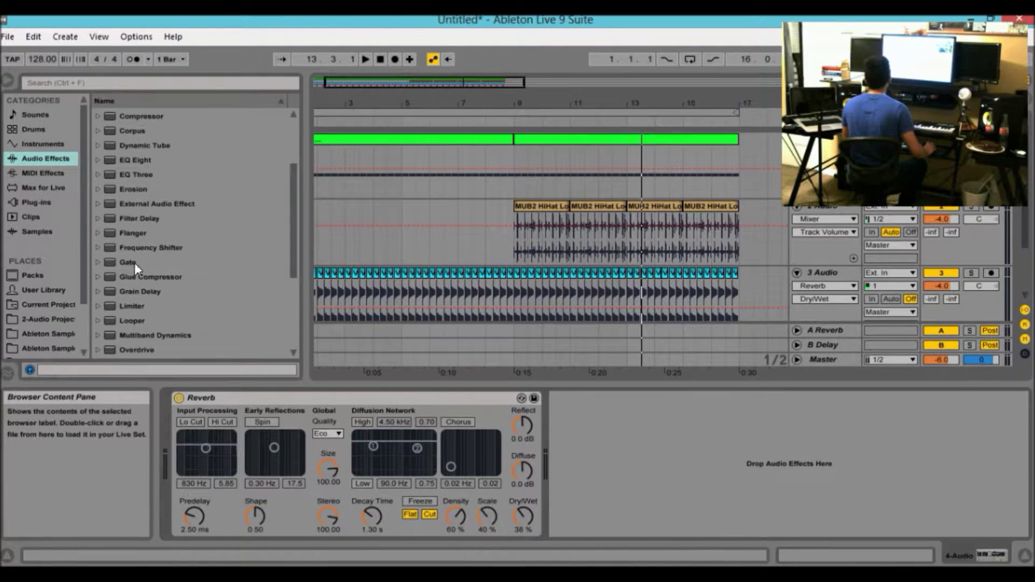
{"action": "left_click", "coordinate": [43, 203]}
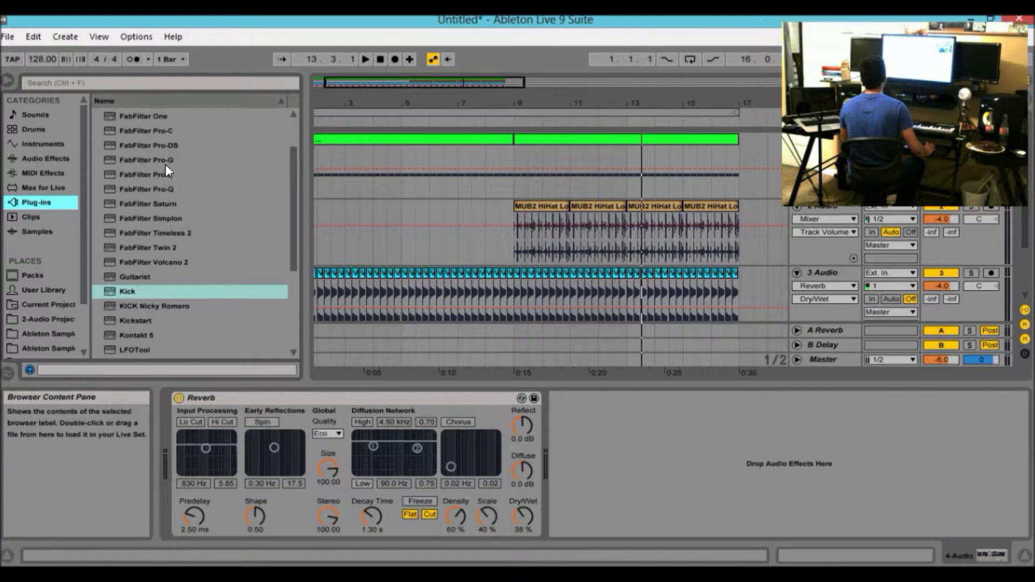
{"action": "left_click_drag", "start_coordinate": [172, 190], "coordinate": [733, 368]}
{"action": "left_click_drag", "start_coordinate": [731, 437], "coordinate": [731, 436]}
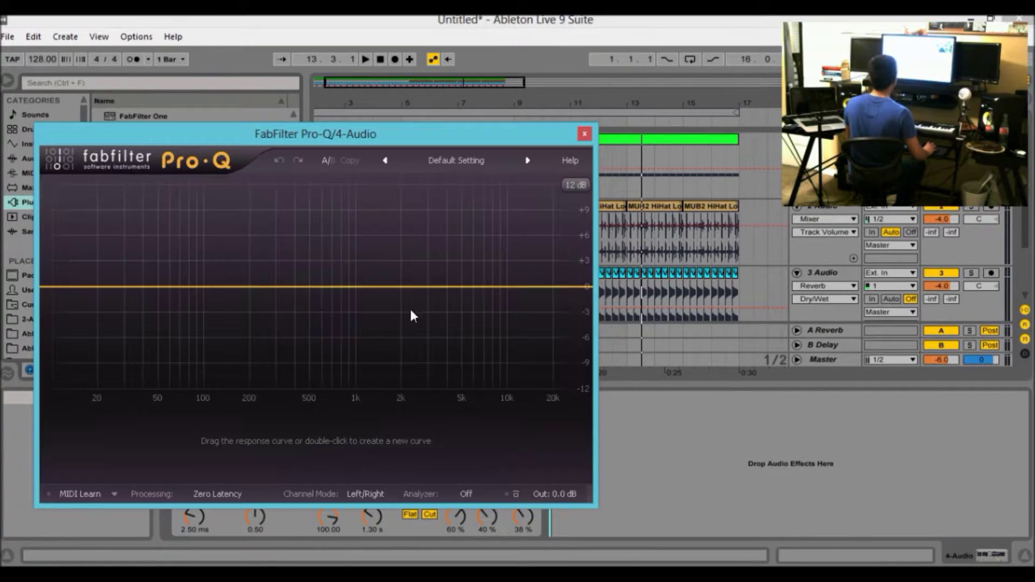
{"action": "double_click", "coordinate": [69, 289]}
{"action": "left_click_drag", "start_coordinate": [72, 290], "coordinate": [159, 291]}
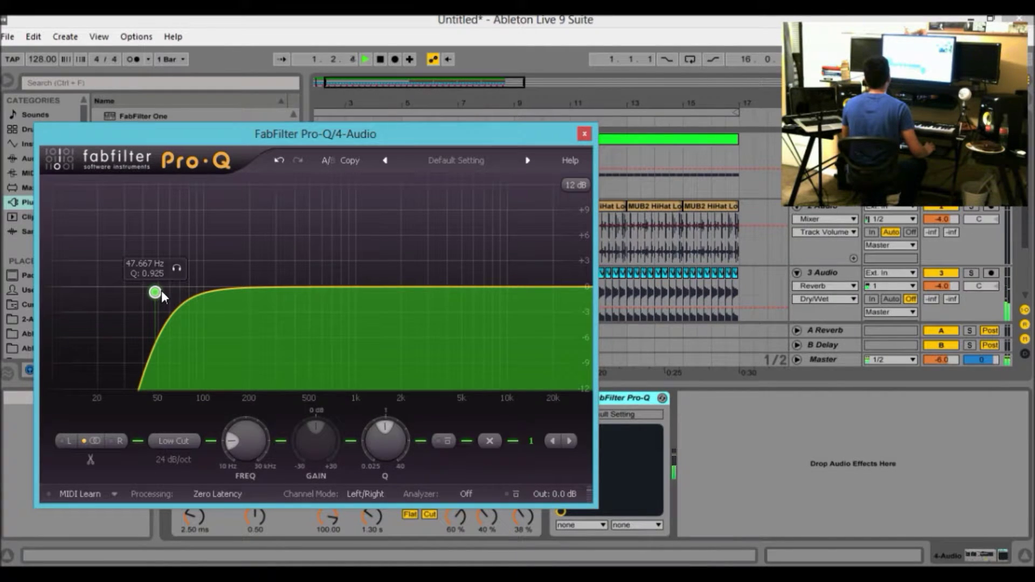
Unfold and solo the 4 Audio track and play the claps from the start.
{"action": "left_click", "coordinate": [974, 253]}
{"action": "scroll", "coordinate": [975, 254], "scroll_direction": "down", "scroll_amount": 3}
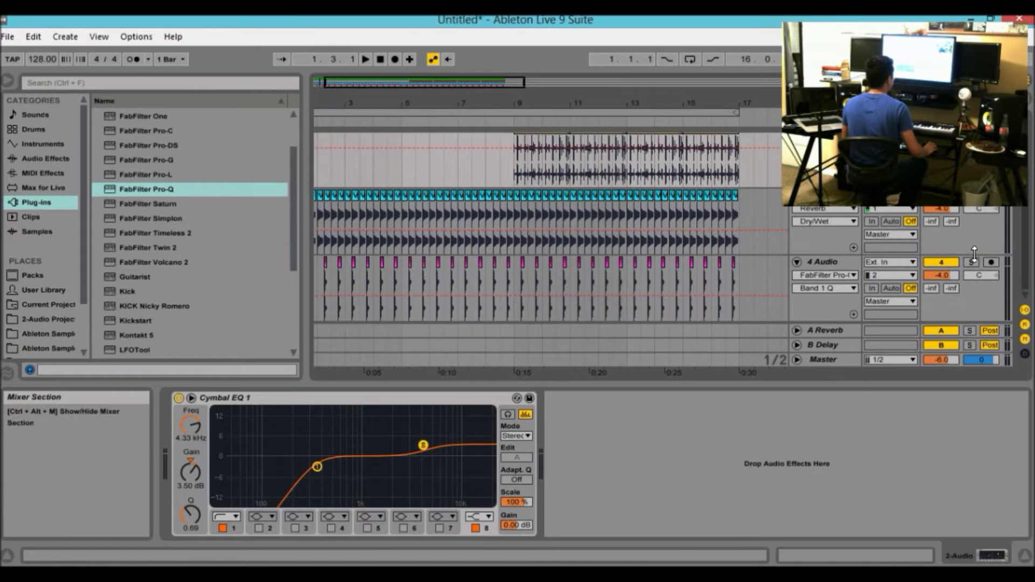
{"action": "key", "text": "space"}
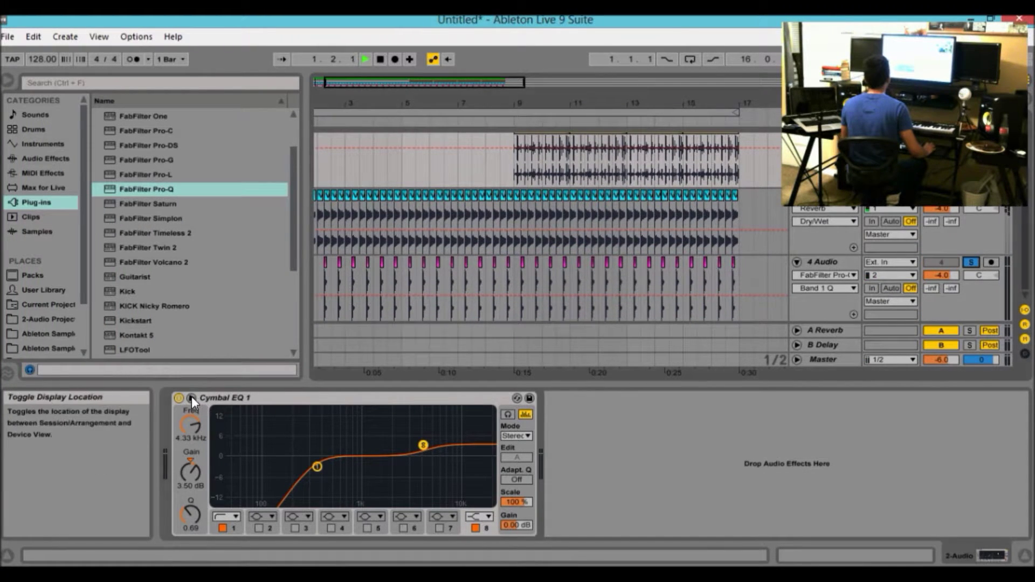
{"action": "left_click", "coordinate": [191, 398]}
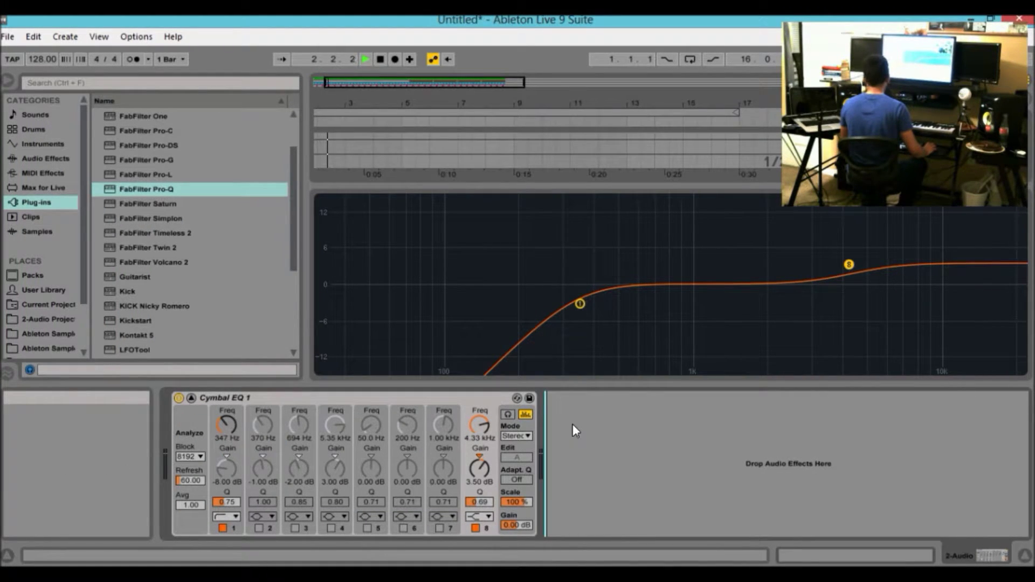
{"action": "key", "text": "Tab"}
{"action": "key", "text": "Tab"}
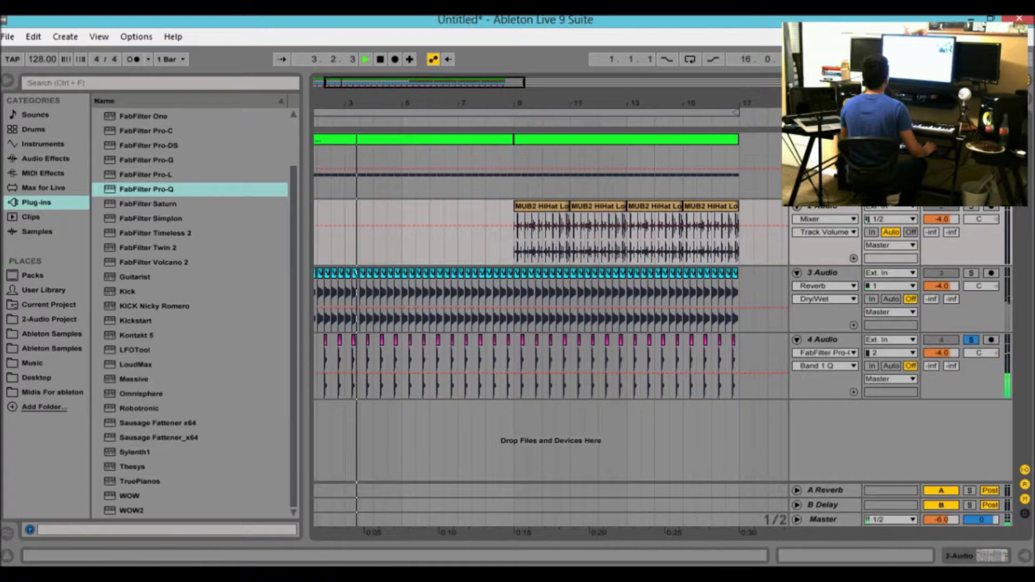
Move the low cut in 4 Audio's Pro-Q to about 252 Hz and add a high cut at 30000 Hz.
{"action": "left_click", "coordinate": [850, 344]}
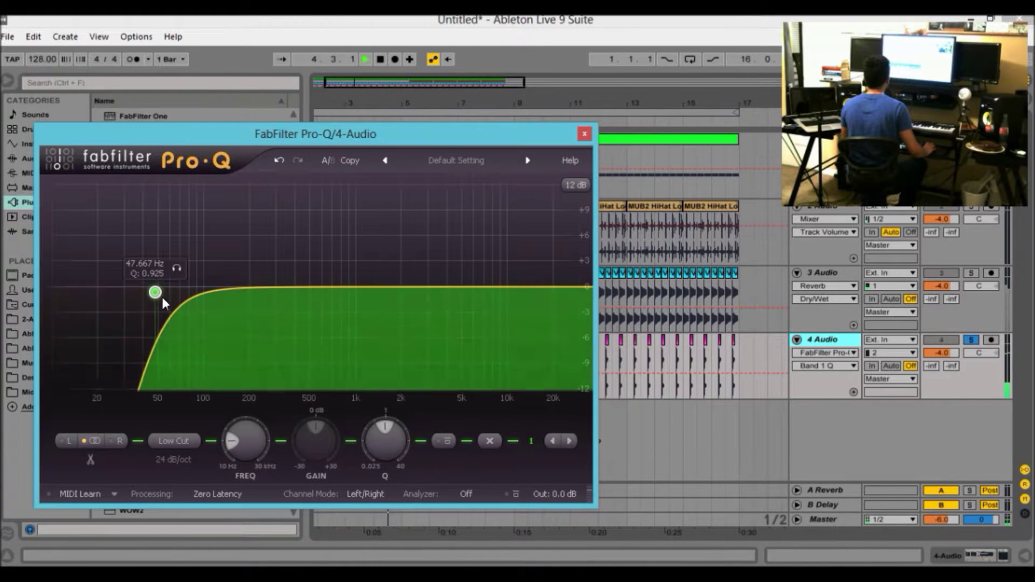
{"action": "left_click_drag", "start_coordinate": [156, 293], "coordinate": [266, 302]}
{"action": "key", "text": "space"}
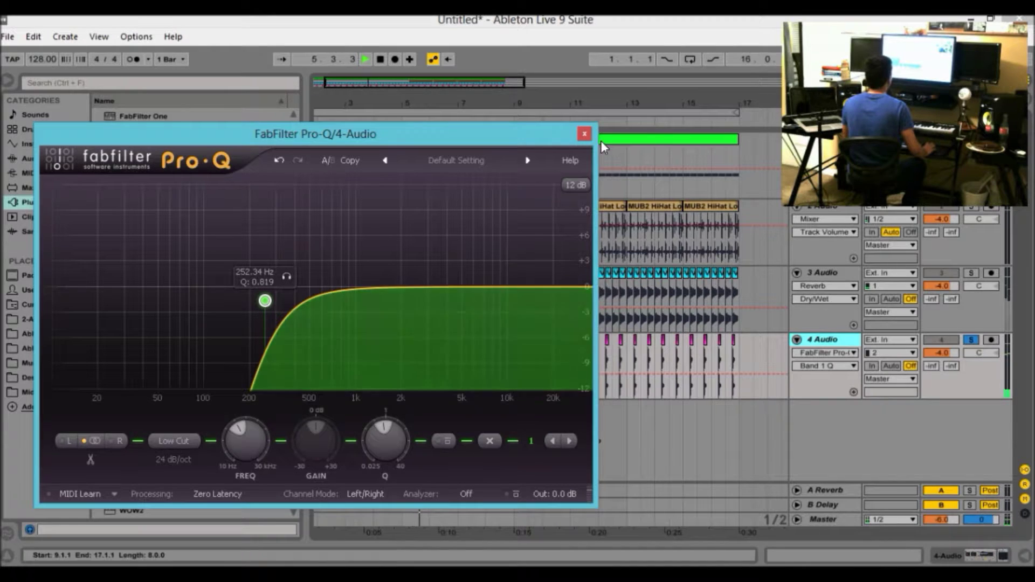
{"action": "double_click", "coordinate": [573, 287]}
{"action": "left_click_drag", "start_coordinate": [573, 287], "coordinate": [578, 287]}
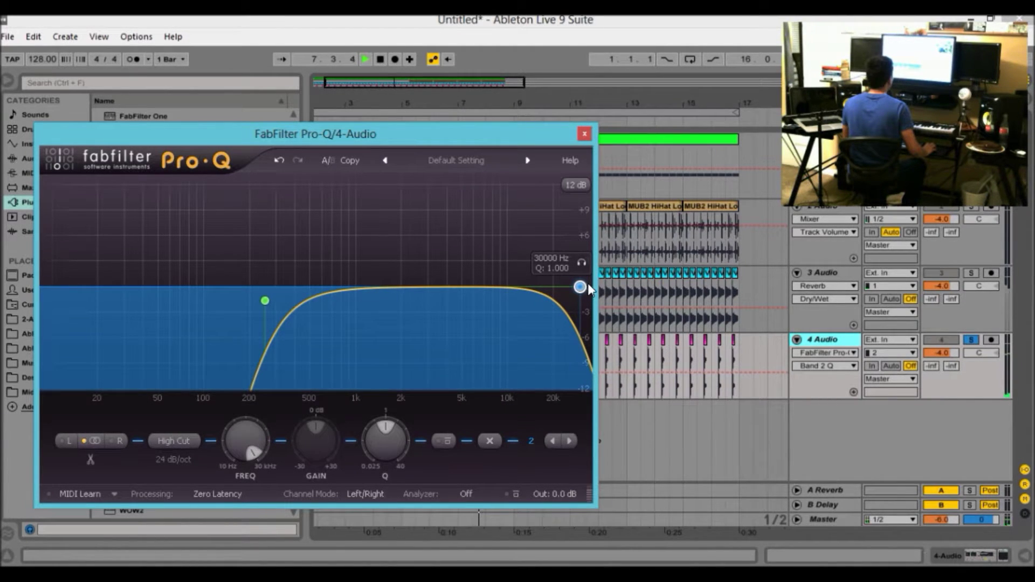
Add a Pro-Q bell boost at about 8521 Hz with +3.16 dB gain and a Q of 0.769, and close the plug-in window.
{"action": "double_click", "coordinate": [483, 287]}
{"action": "left_click_drag", "start_coordinate": [483, 287], "coordinate": [481, 266]}
{"action": "left_click_drag", "start_coordinate": [398, 442], "coordinate": [402, 428]}
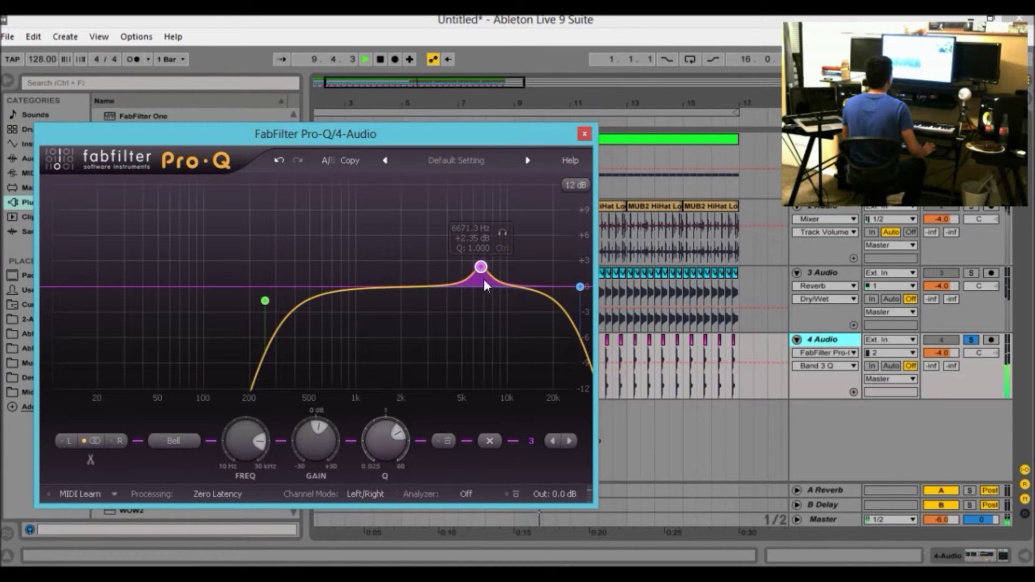
{"action": "left_click_drag", "start_coordinate": [482, 269], "coordinate": [497, 196]}
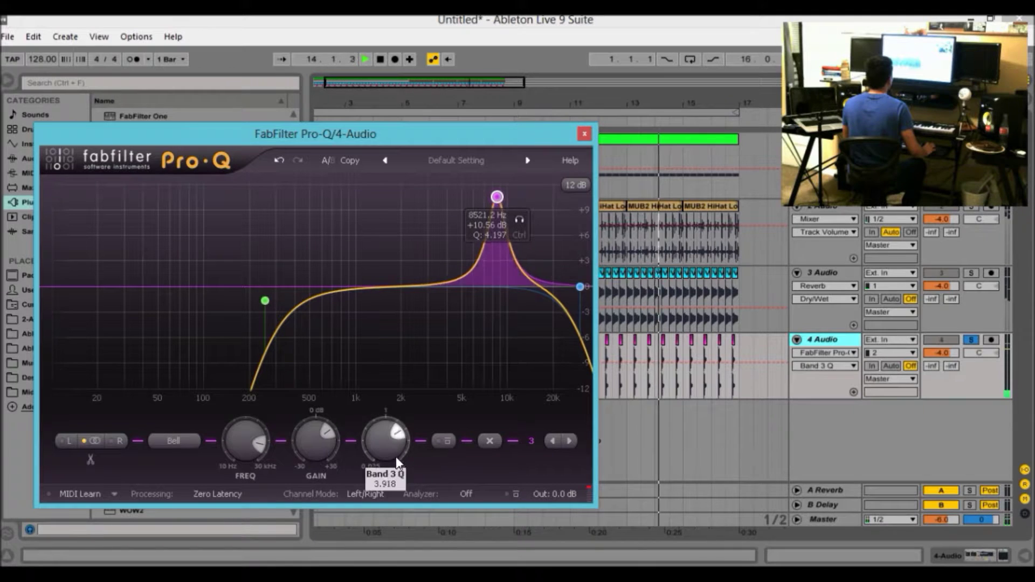
{"action": "left_click_drag", "start_coordinate": [497, 198], "coordinate": [496, 260]}
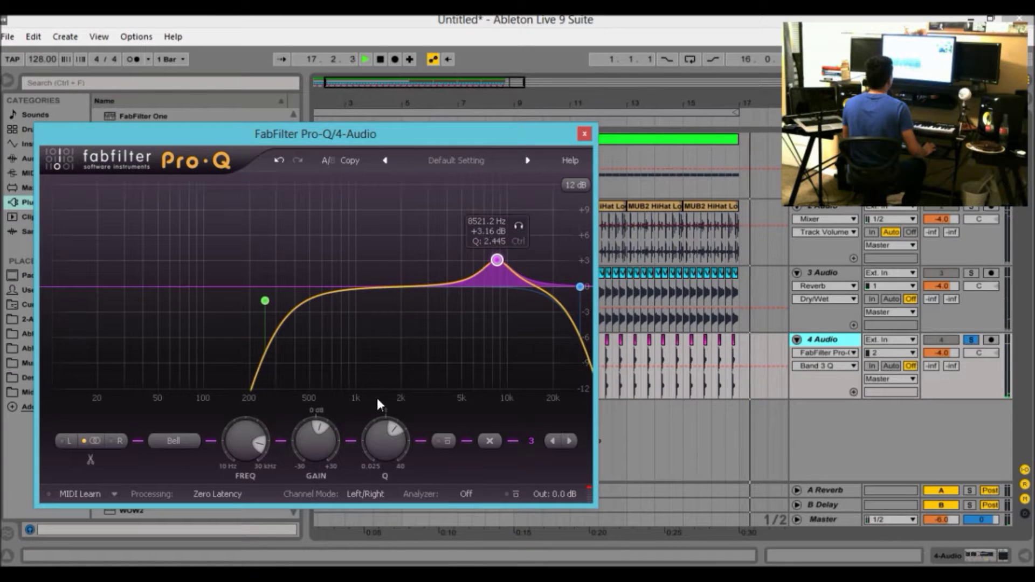
{"action": "left_click_drag", "start_coordinate": [392, 462], "coordinate": [390, 491]}
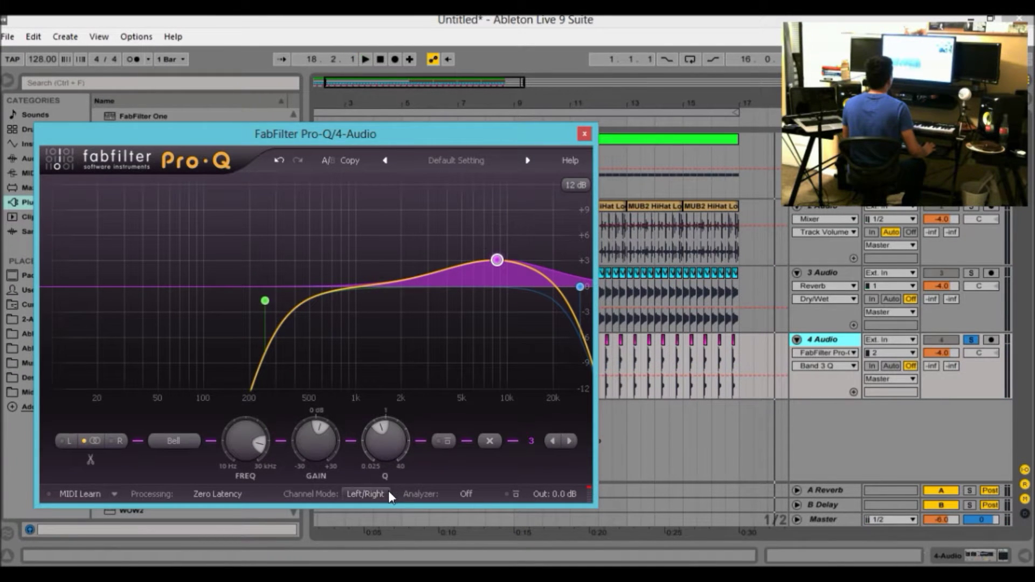
{"action": "left_click_drag", "start_coordinate": [388, 444], "coordinate": [388, 429]}
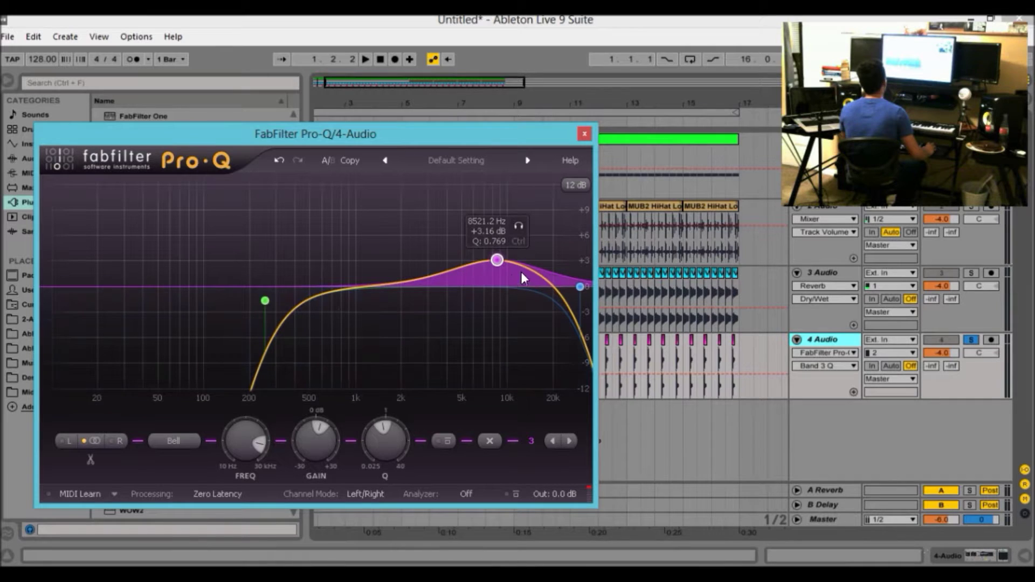
{"action": "left_click", "coordinate": [584, 133]}
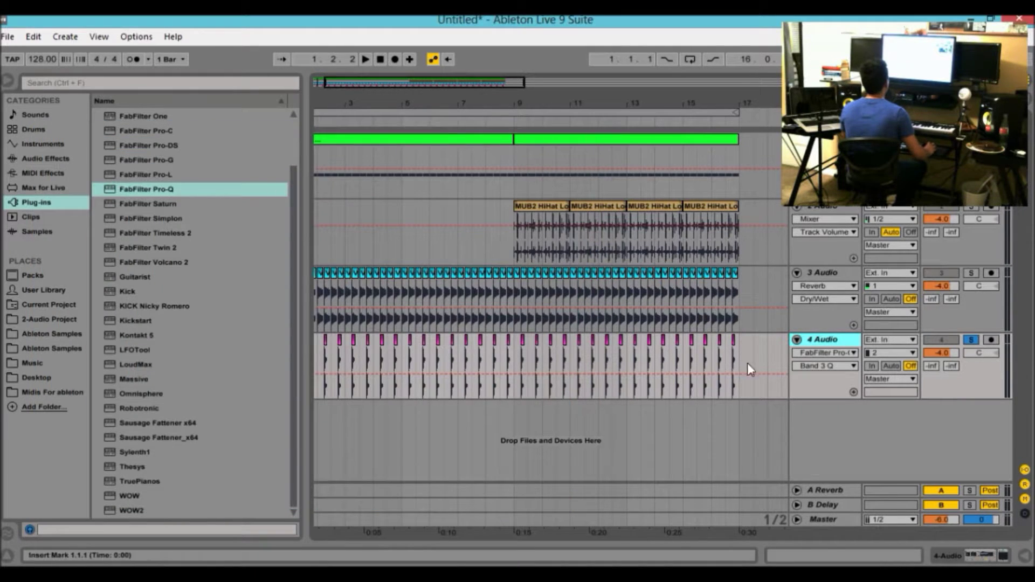
Play the soloed claps, compare them with Pro-Q off and on, and take 4 Audio out of solo.
{"action": "left_click", "coordinate": [367, 59]}
{"action": "left_click_drag", "start_coordinate": [387, 82], "coordinate": [383, 73]}
{"action": "double_click", "coordinate": [822, 338]}
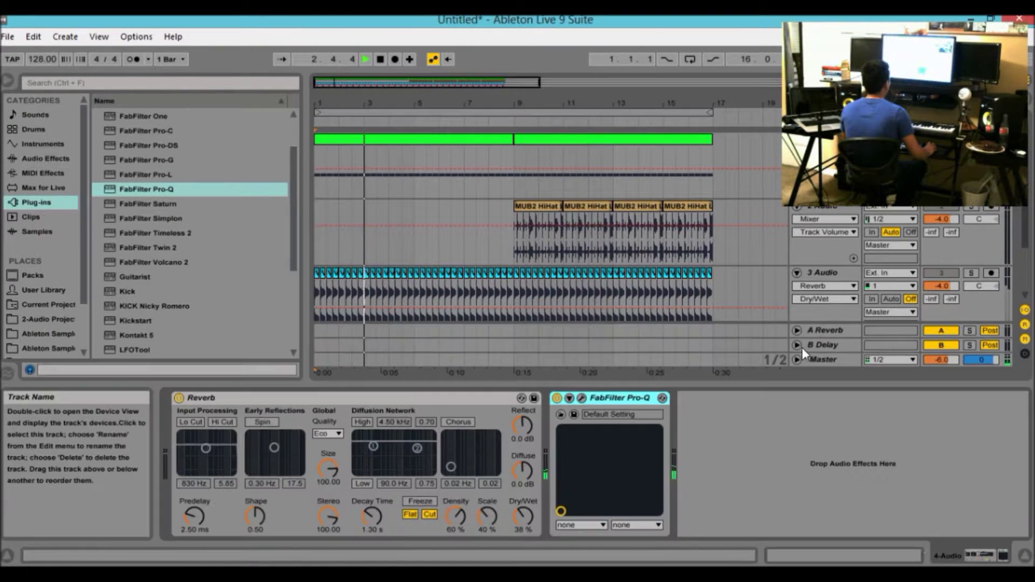
{"action": "left_click", "coordinate": [557, 399]}
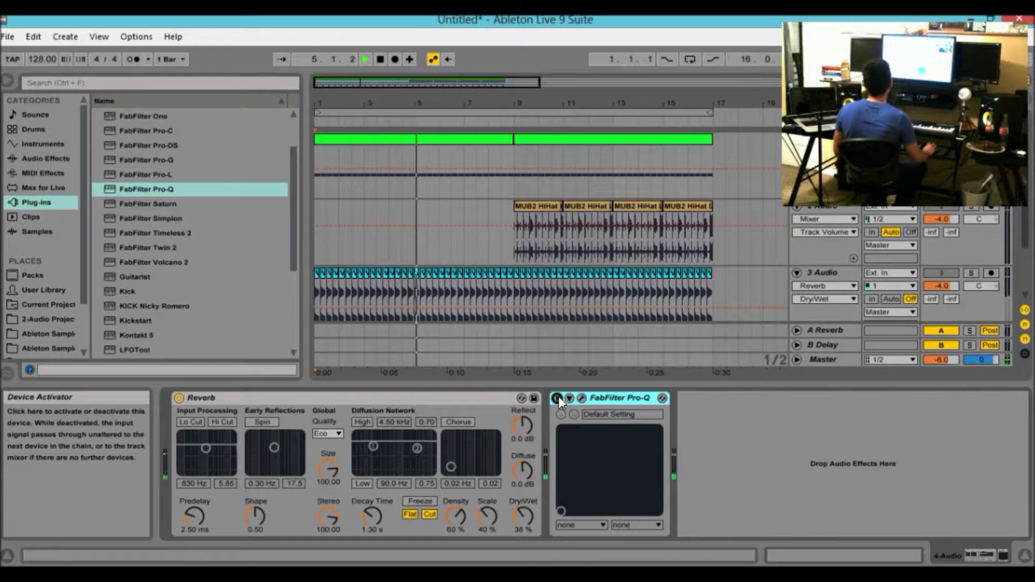
{"action": "left_click", "coordinate": [556, 398]}
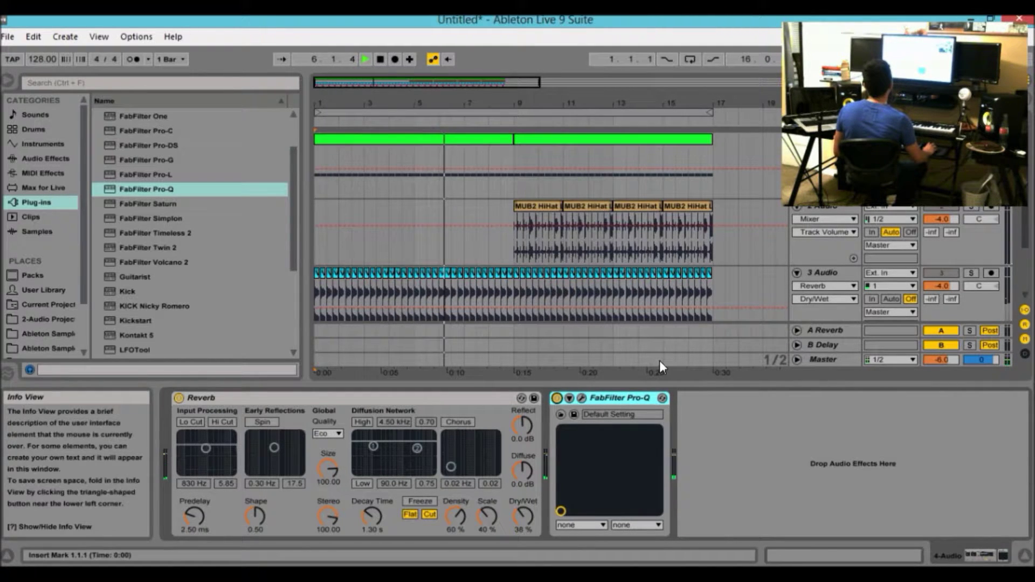
{"action": "left_click", "coordinate": [1025, 555]}
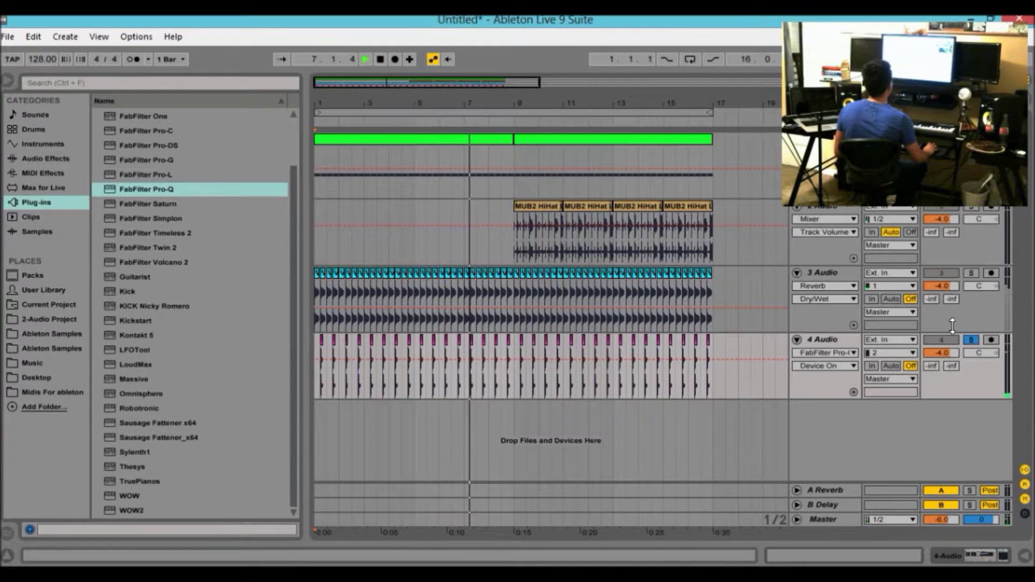
{"action": "left_click", "coordinate": [972, 338]}
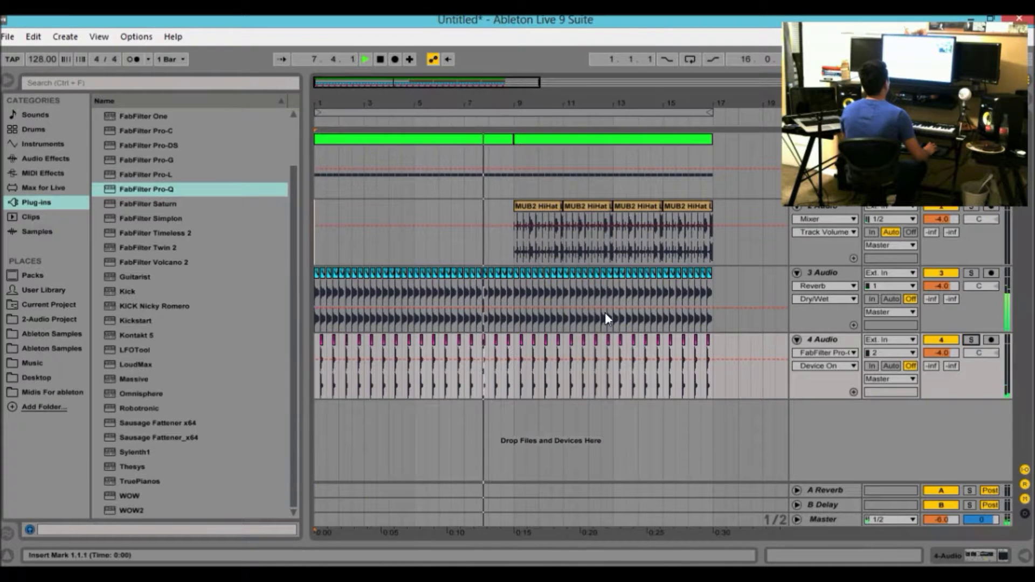
Play the full drum arrangement from the start.
{"action": "left_click", "coordinate": [381, 59]}
{"action": "key", "text": "space"}
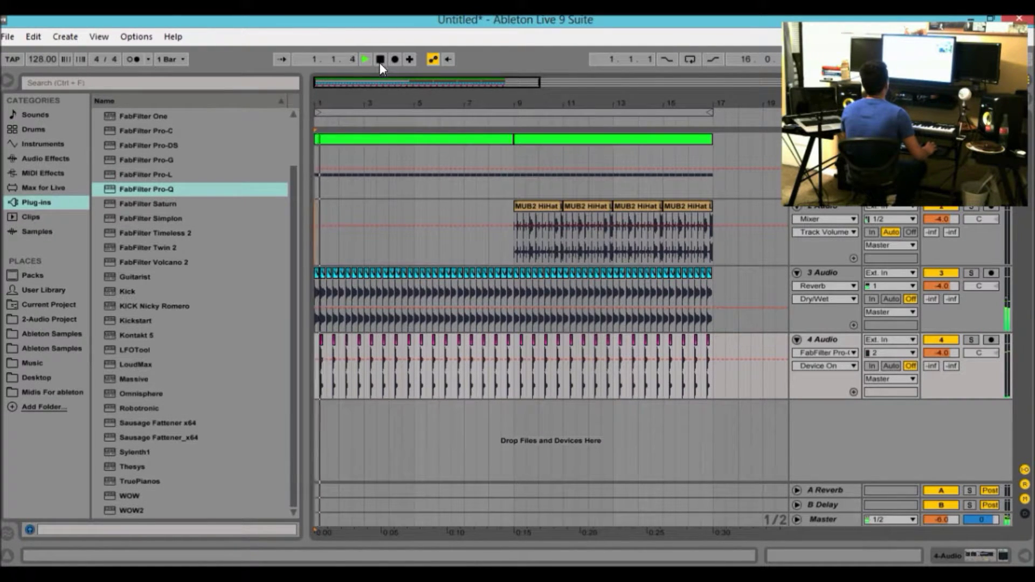
{"action": "left_click_drag", "start_coordinate": [408, 80], "coordinate": [407, 73]}
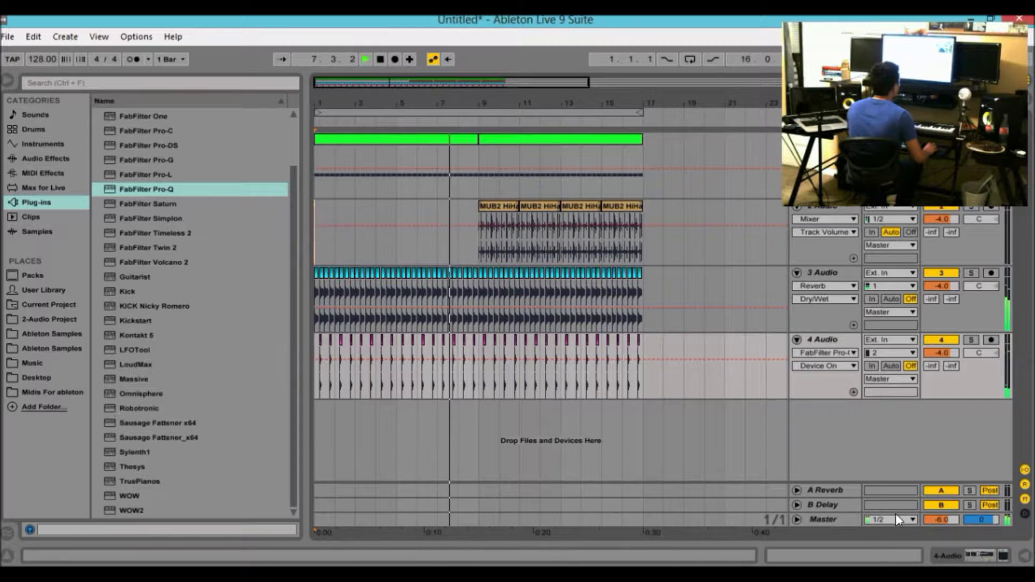
Set the 1 Kick track's volume to -2.0 dB.
{"action": "left_click", "coordinate": [904, 574]}
{"action": "left_click", "coordinate": [941, 151]}
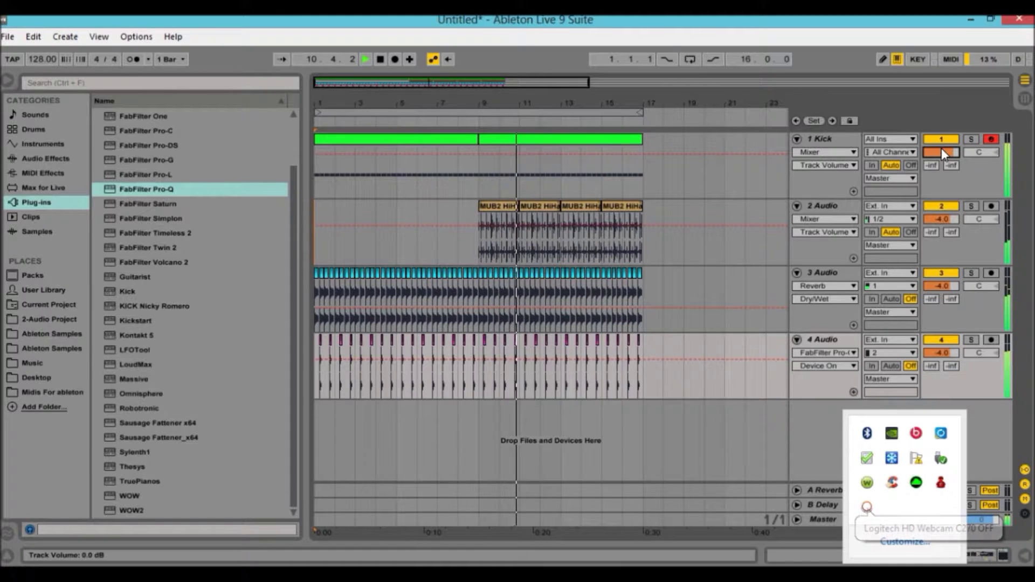
{"action": "key", "text": "Down"}
{"action": "key", "text": "Down"}
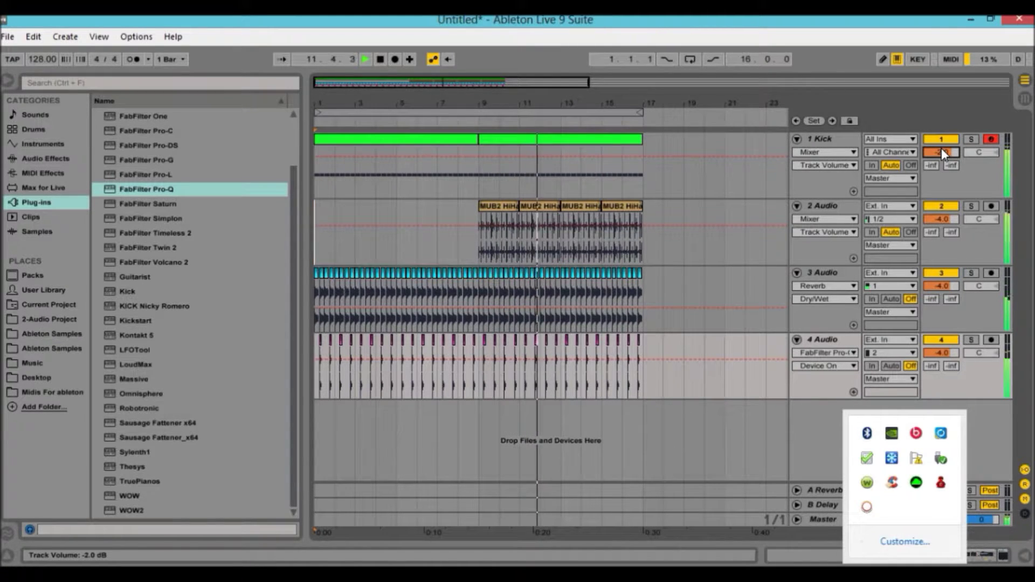
{"action": "left_click", "coordinate": [904, 575]}
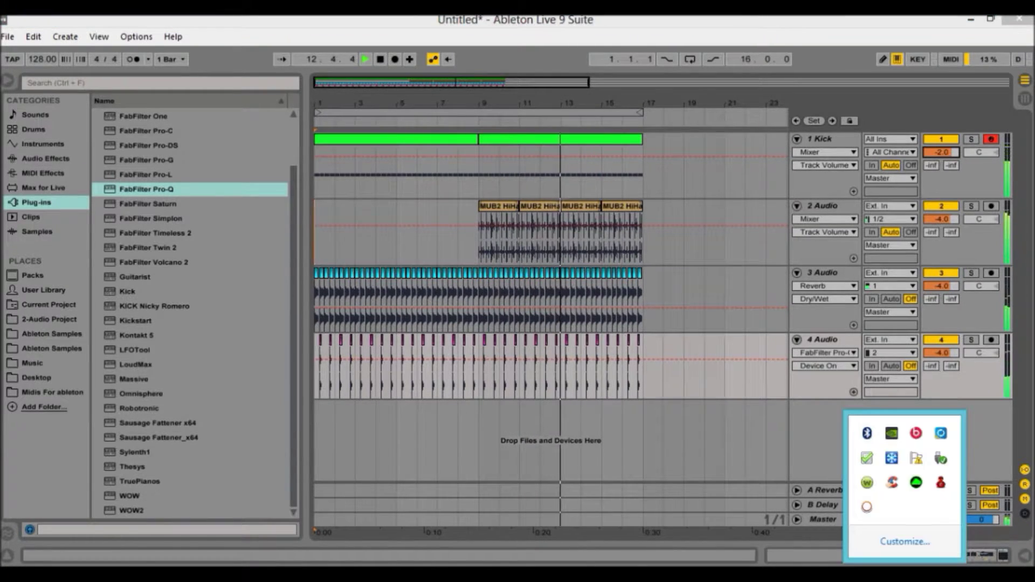
{"action": "left_click", "coordinate": [923, 461]}
Set 4 Audio's volume to -6.0 dB and 3 Audio's volume to -3.0 dB, and replay the drums from the start.
{"action": "left_click", "coordinate": [948, 223]}
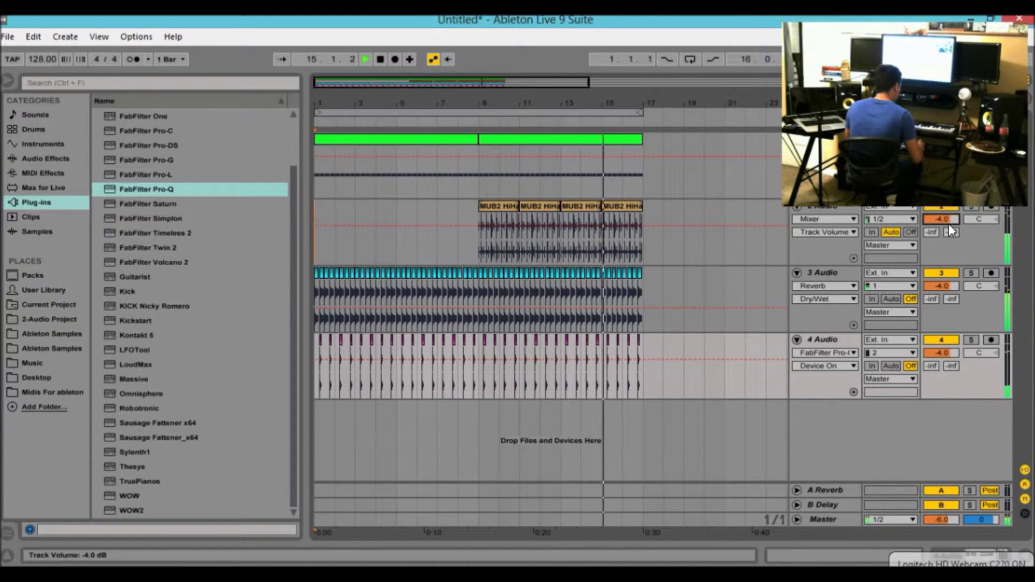
{"action": "left_click", "coordinate": [937, 348]}
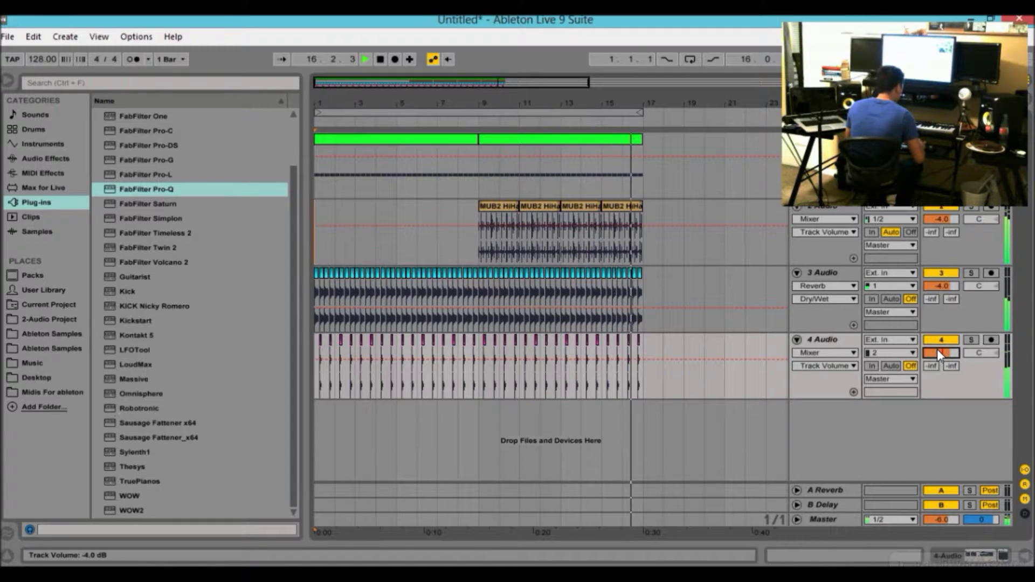
{"action": "left_click", "coordinate": [939, 286]}
{"action": "type", "text": "-3"}
{"action": "key", "text": "Return"}
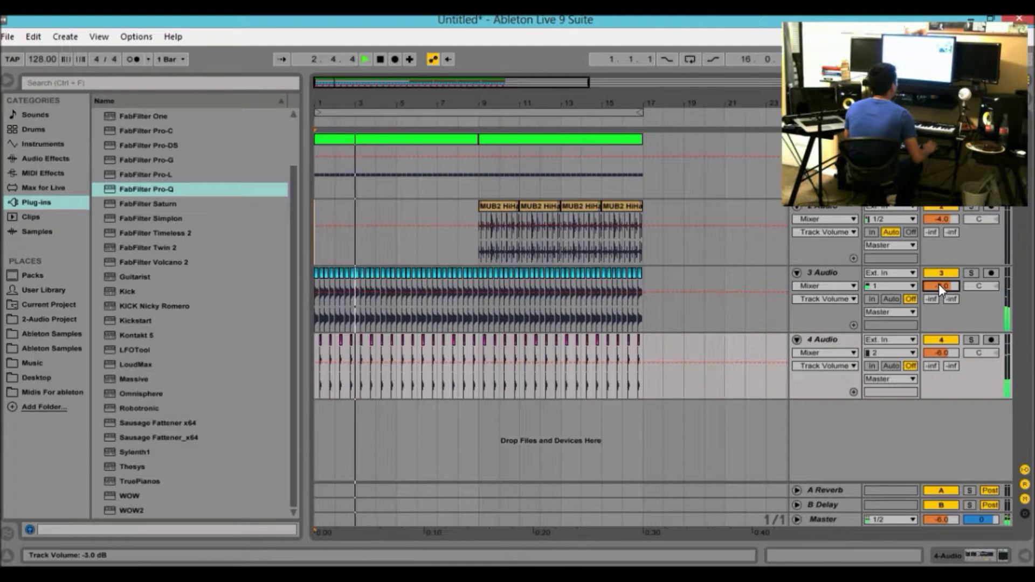
{"action": "key", "text": "space"}
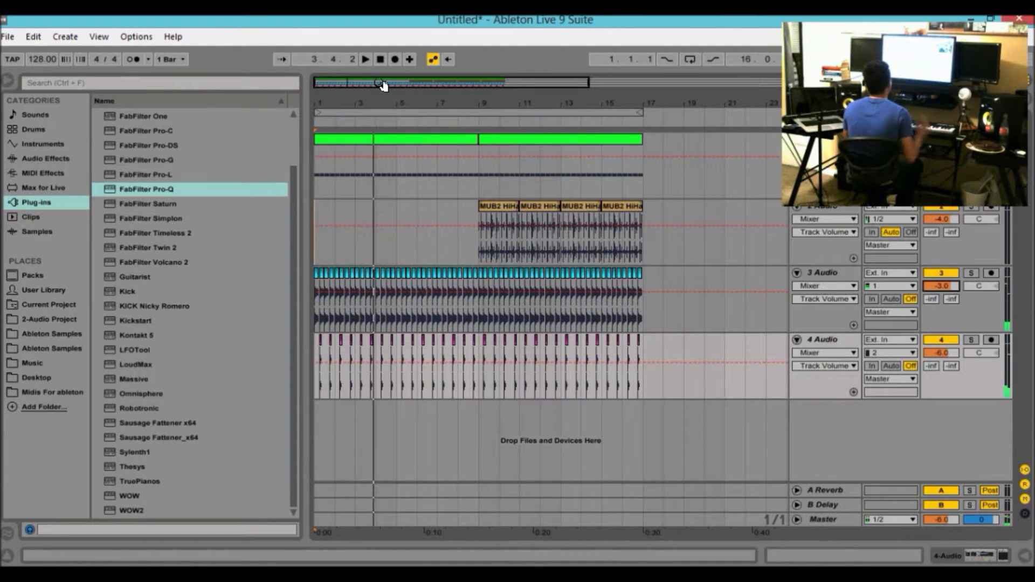
{"action": "left_click_drag", "start_coordinate": [382, 85], "coordinate": [381, 86]}
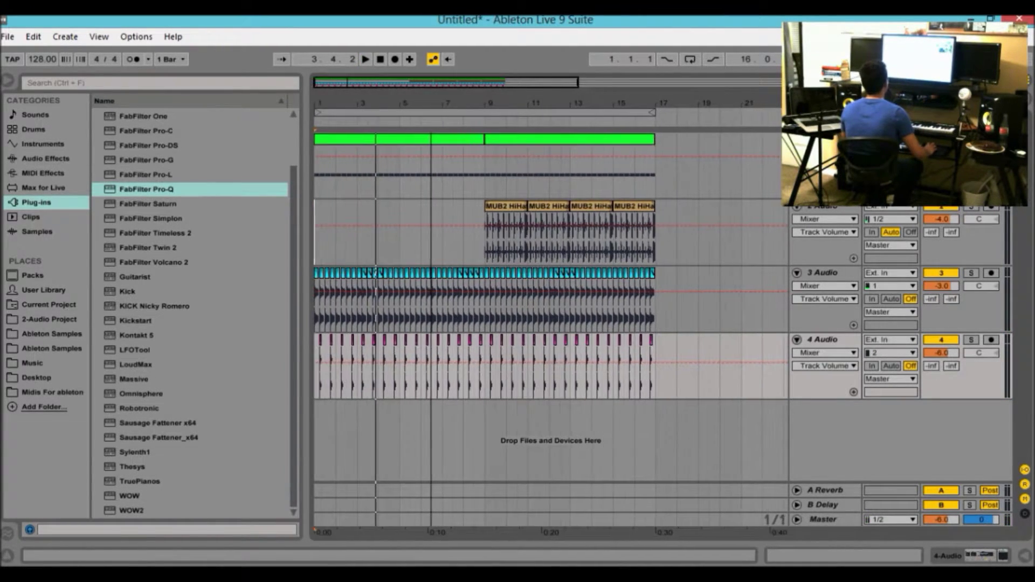
{"action": "key", "text": "space"}
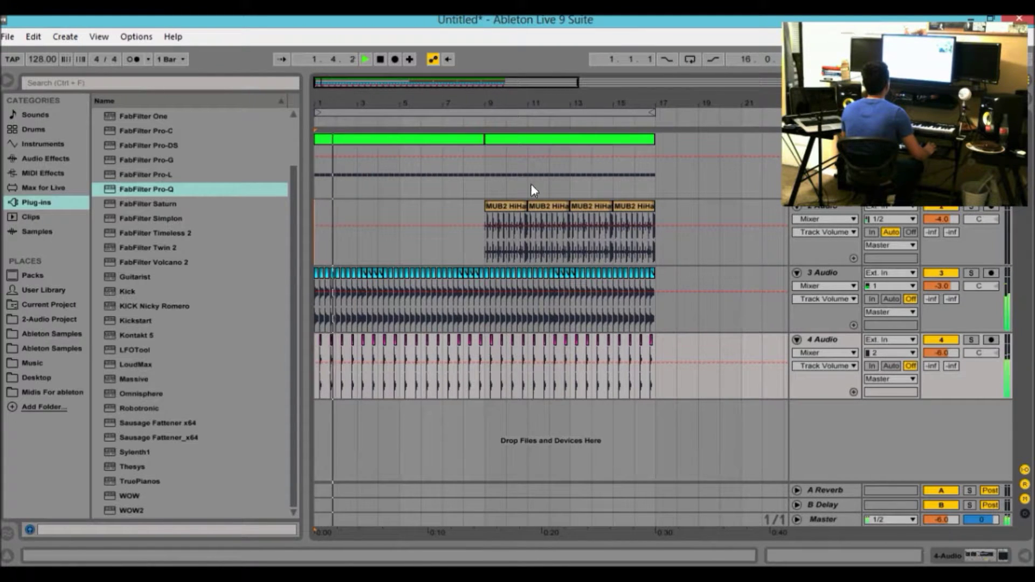
Fold the 4 Audio and 3 Audio tracks and insert a new audio track below them.
{"action": "left_click", "coordinate": [797, 340]}
{"action": "left_click", "coordinate": [796, 273]}
{"action": "right_click", "coordinate": [878, 413]}
{"action": "left_click", "coordinate": [897, 420]}
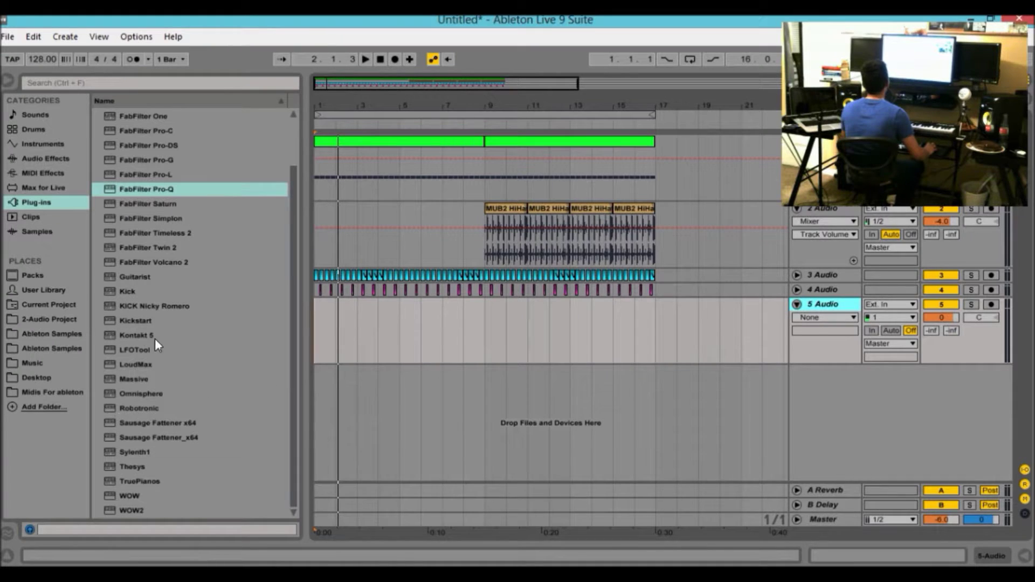
Browse to the VEC Vol. 3 folder in the first Ableton Samples place.
{"action": "scroll", "coordinate": [135, 239], "scroll_direction": "up", "scroll_amount": 2}
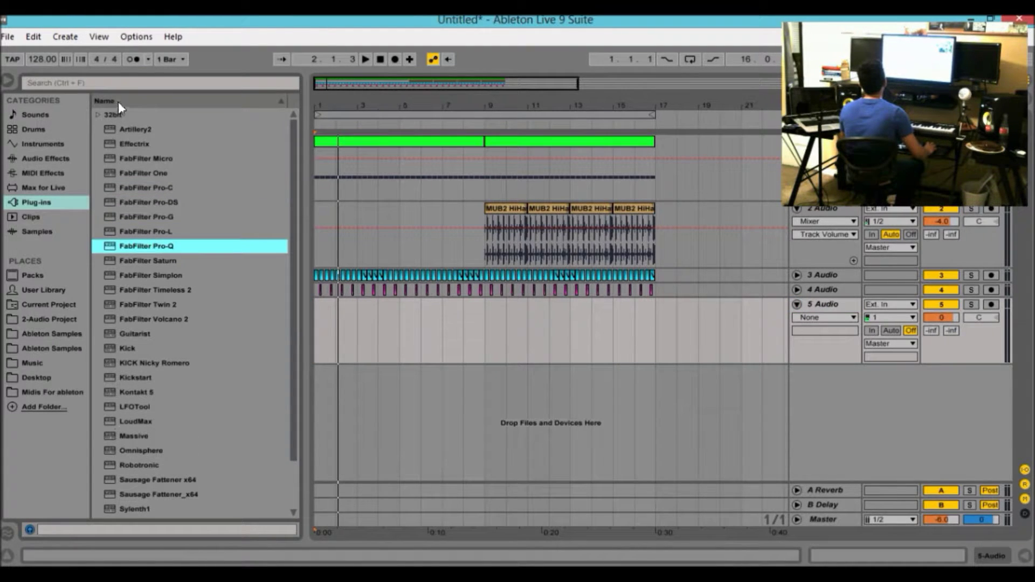
{"action": "left_click", "coordinate": [121, 115]}
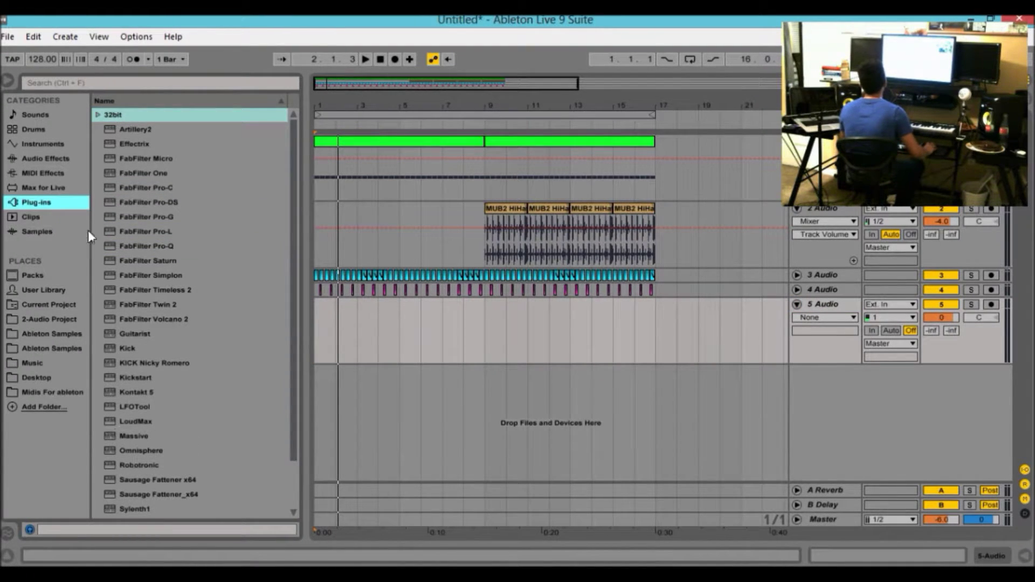
{"action": "left_click", "coordinate": [51, 232]}
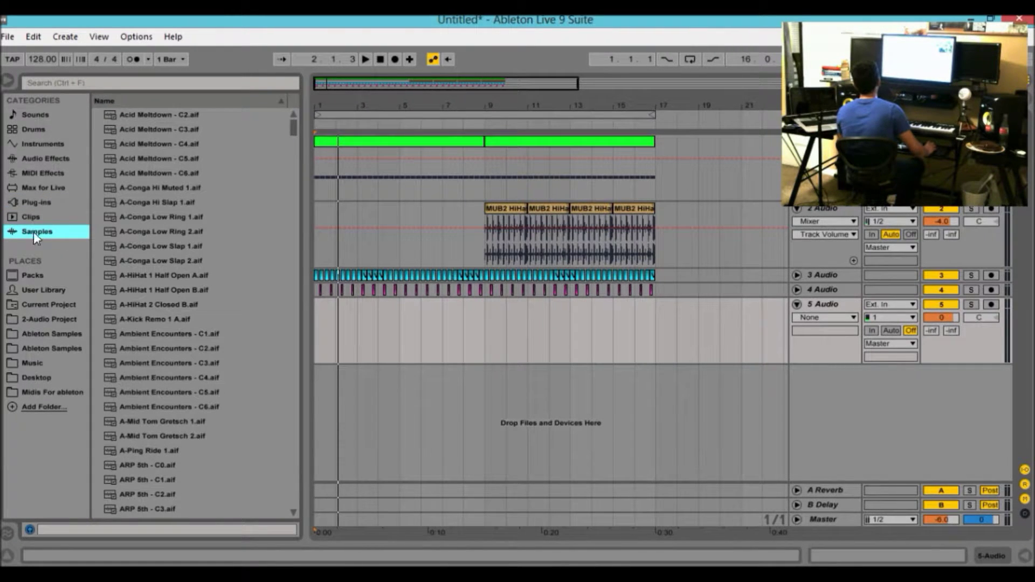
{"action": "left_click", "coordinate": [66, 338]}
{"action": "left_click", "coordinate": [160, 320]}
{"action": "left_click", "coordinate": [172, 304]}
{"action": "left_click", "coordinate": [170, 290]}
{"action": "left_click", "coordinate": [167, 281]}
{"action": "key", "text": "Right"}
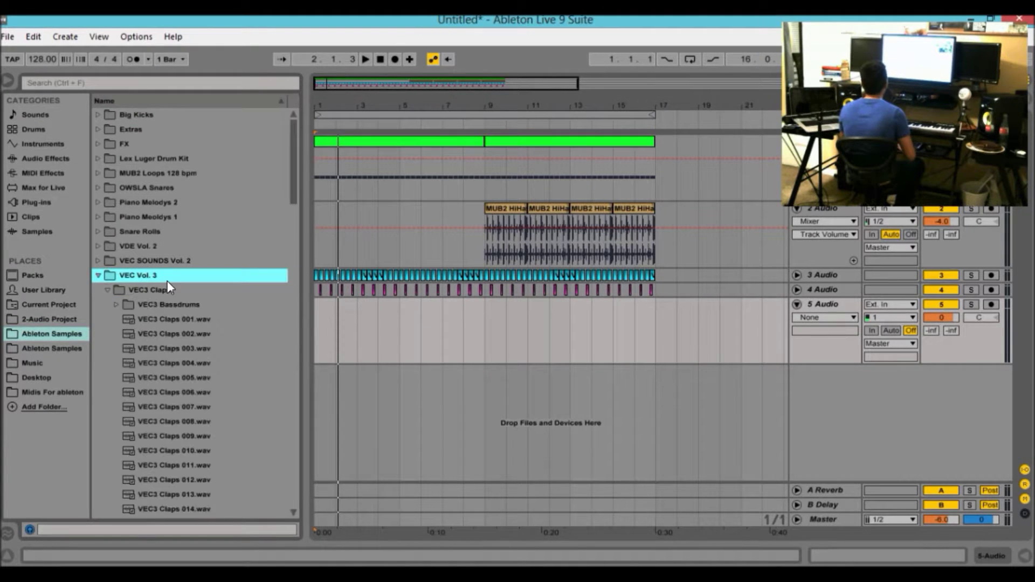
Expand VEC3 FX inside VEC Vol. 3 and open its VEC3 Impacts folder.
{"action": "key", "text": "Down"}
{"action": "key", "text": "Down"}
{"action": "key", "text": "Down"}
{"action": "key", "text": "Down"}
{"action": "key", "text": "Down"}
{"action": "key", "text": "Down"}
{"action": "key", "text": "Down"}
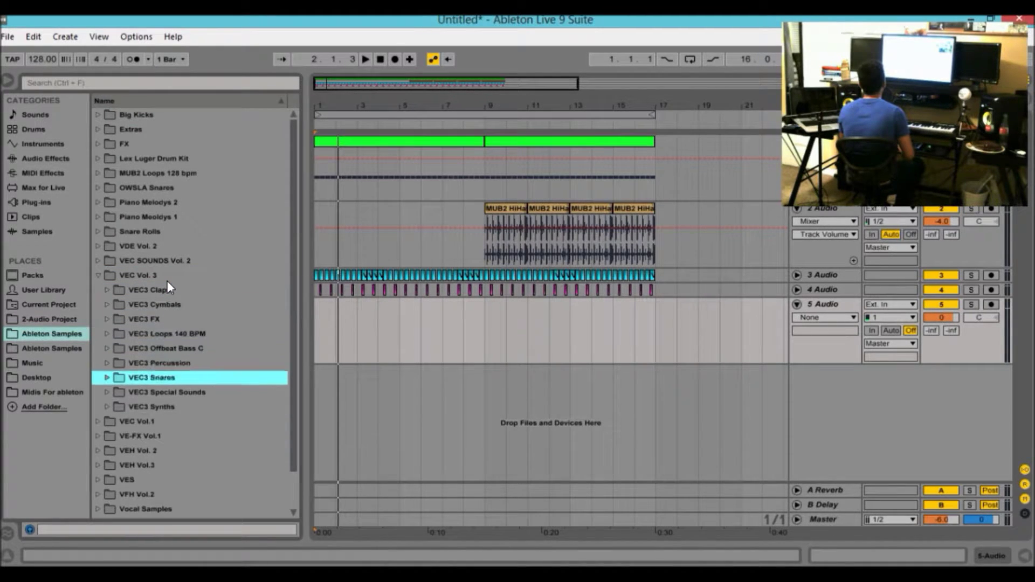
{"action": "key", "text": "Up"}
{"action": "key", "text": "Up"}
{"action": "key", "text": "Up"}
{"action": "key", "text": "Up"}
{"action": "key", "text": "Right"}
{"action": "key", "text": "Down"}
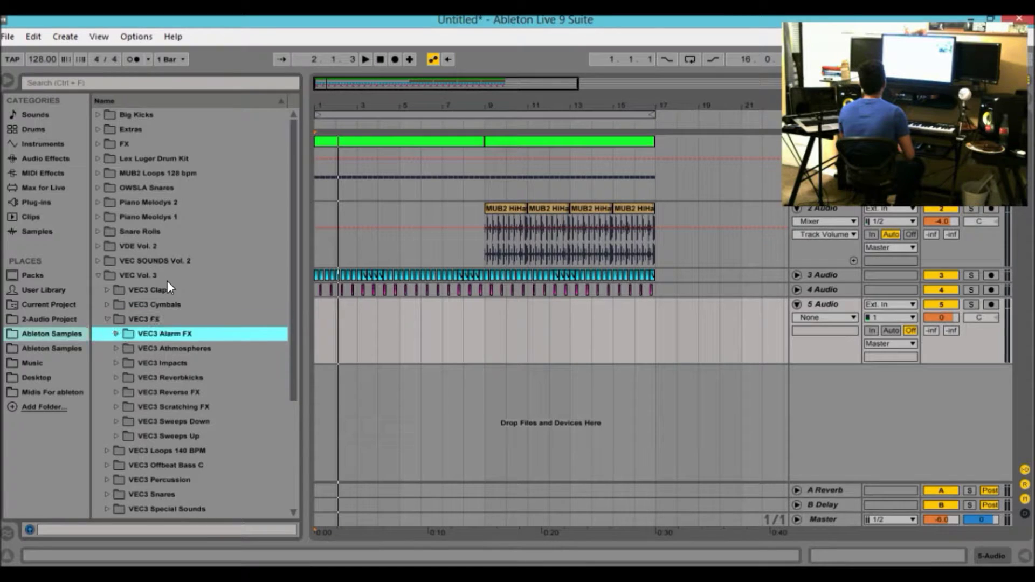
{"action": "key", "text": "Down"}
{"action": "key", "text": "Down"}
{"action": "key", "text": "Right"}
Audition the impact samples in order, from VEC3 FX Impact 01.wav to VEC3 FX Impact 12.wav.
{"action": "key", "text": "Down"}
{"action": "key", "text": "Down"}
{"action": "key", "text": "Down"}
{"action": "key", "text": "Down"}
{"action": "key", "text": "Down"}
{"action": "key", "text": "Down"}
{"action": "key", "text": "Down"}
{"action": "key", "text": "Down"}
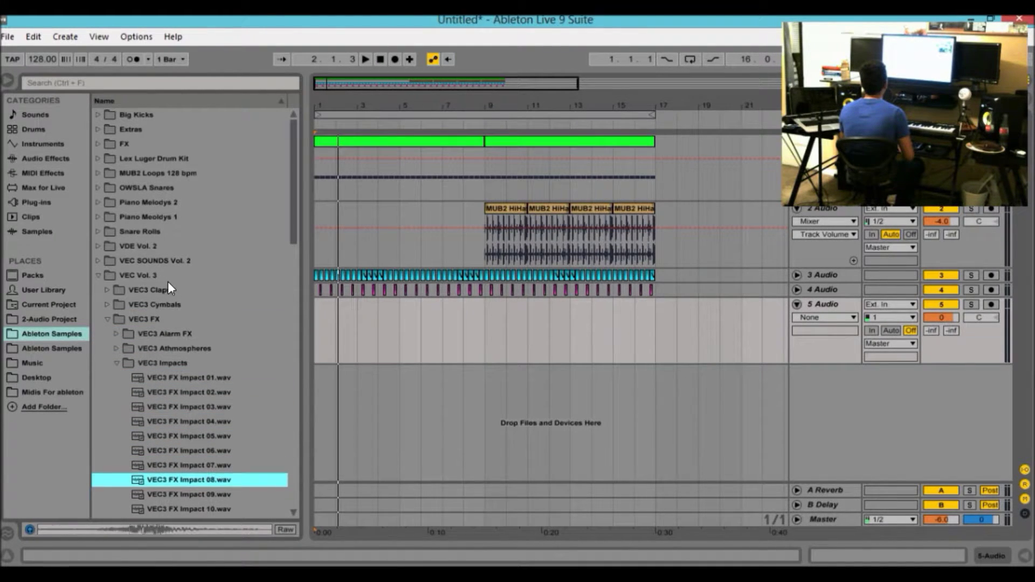
{"action": "key", "text": "Down"}
{"action": "key", "text": "Down"}
{"action": "key", "text": "Down"}
{"action": "key", "text": "Down"}
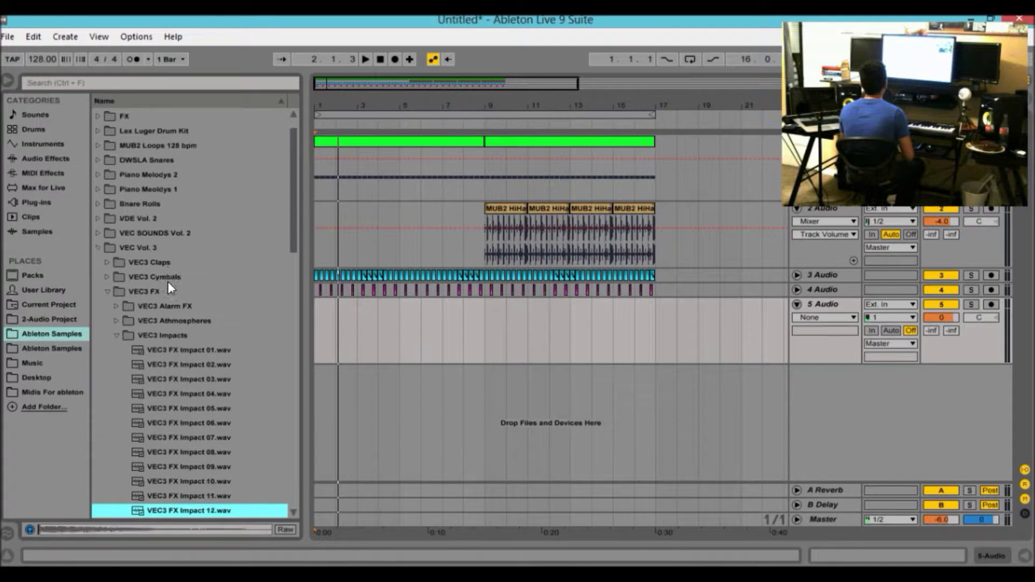
Place VEC3 FX Impact 12.wav at bar 1 of the 5 Audio track and play it with the drums.
{"action": "left_click_drag", "start_coordinate": [210, 513], "coordinate": [311, 317]}
{"action": "left_click_drag", "start_coordinate": [326, 388], "coordinate": [321, 355]}
{"action": "key", "text": "space"}
{"action": "left_click_drag", "start_coordinate": [403, 87], "coordinate": [403, 76]}
Set 5 Audio's volume to -10 dB and play the impact from the start.
{"action": "left_click", "coordinate": [942, 317]}
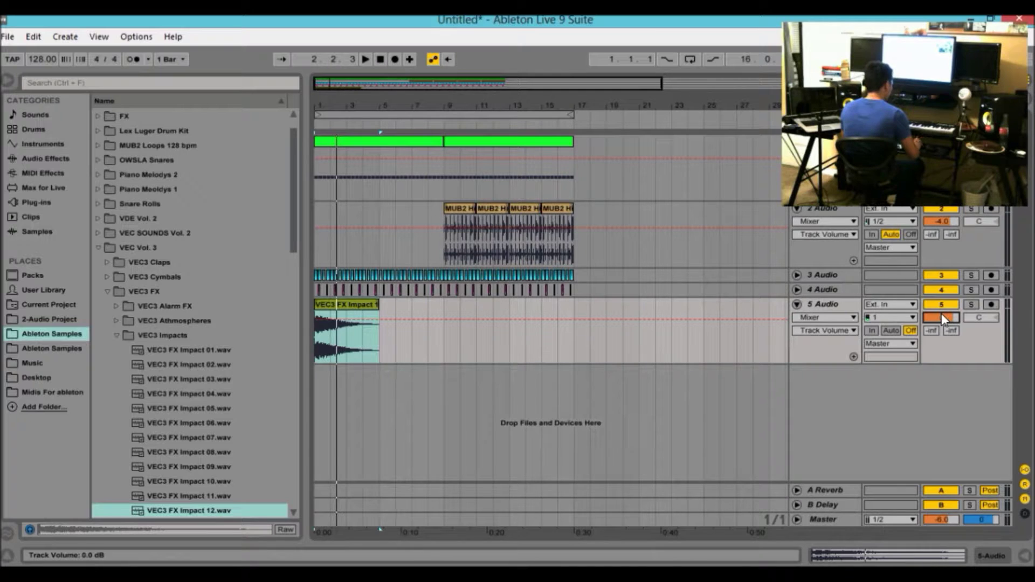
{"action": "type", "text": "-10"}
{"action": "key", "text": "Return"}
{"action": "key", "text": "space"}
{"action": "key", "text": "space"}
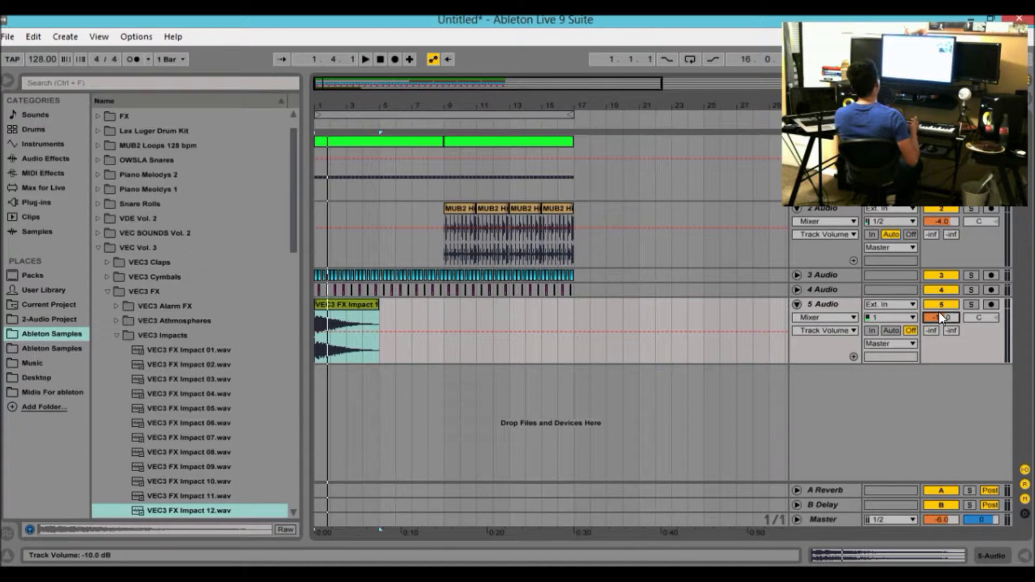
{"action": "left_click", "coordinate": [381, 60]}
{"action": "key", "text": "space"}
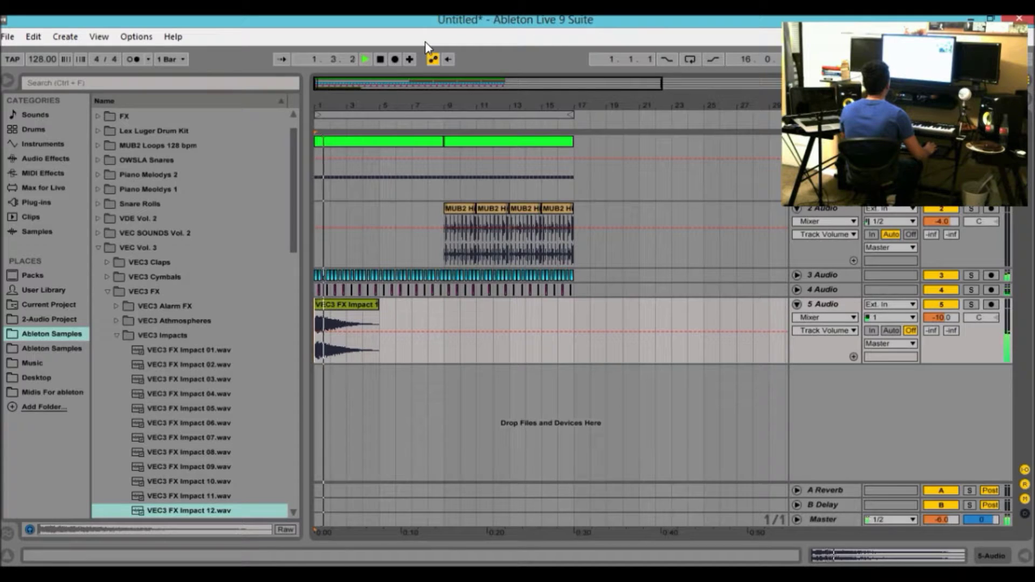
Try 5 Audio's volume at -12 dB and replay the impact from the start.
{"action": "left_click", "coordinate": [946, 318]}
{"action": "type", "text": "-12"}
{"action": "key", "text": "Return"}
{"action": "key", "text": "space"}
{"action": "key", "text": "space"}
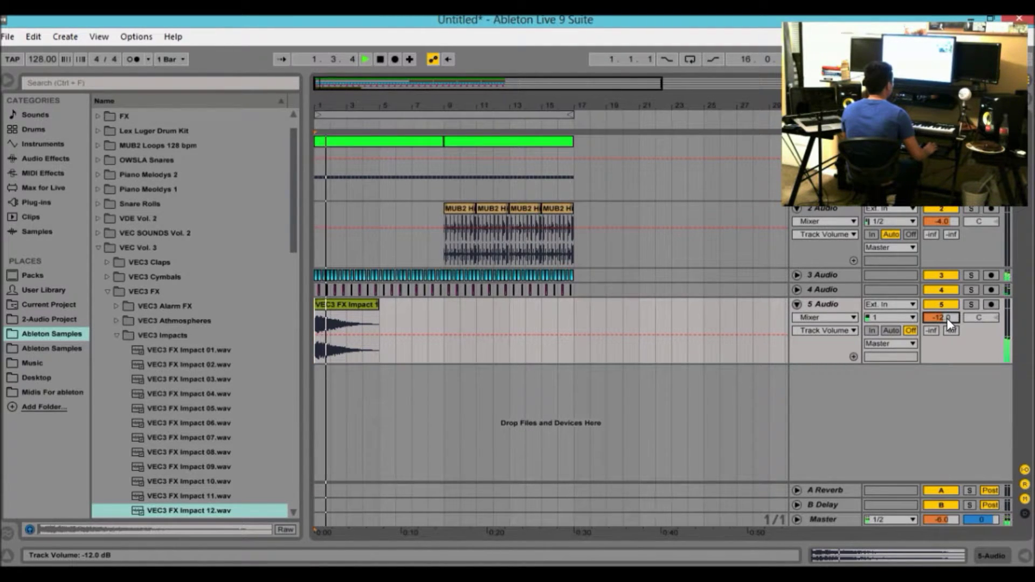
Set 5 Audio's volume to -11 dB and replay the impact from the start.
{"action": "type", "text": "-11"}
{"action": "key", "text": "Return"}
{"action": "key", "text": "space"}
{"action": "key", "text": "space"}
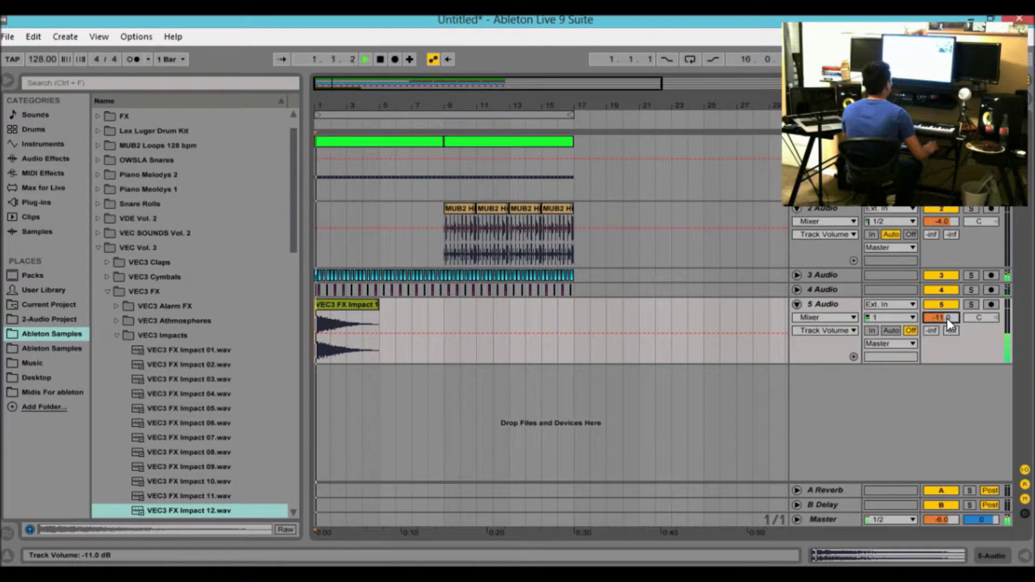
{"action": "double_click", "coordinate": [842, 306]}
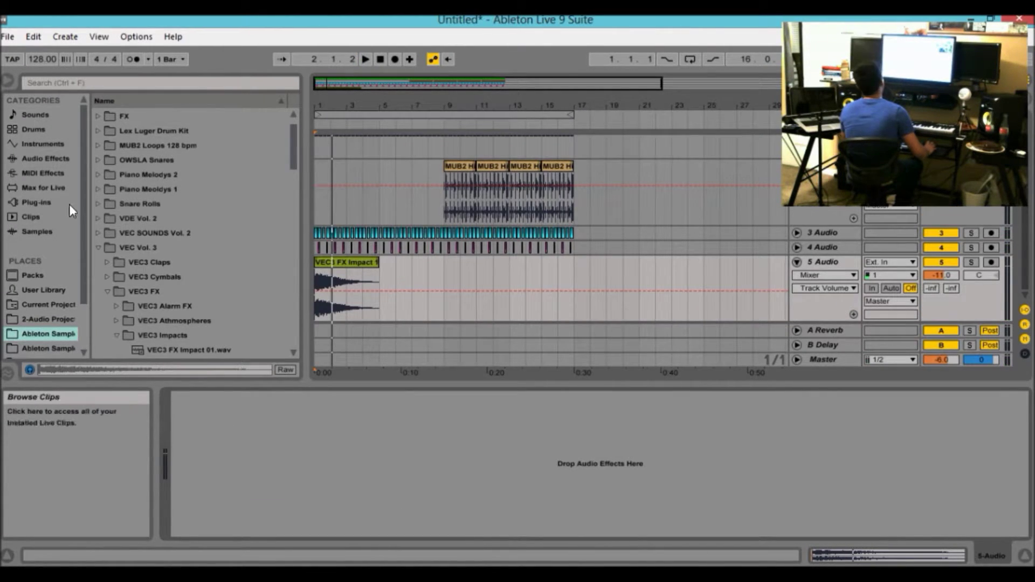
{"action": "left_click", "coordinate": [40, 204]}
{"action": "left_click_drag", "start_coordinate": [168, 246], "coordinate": [351, 304]}
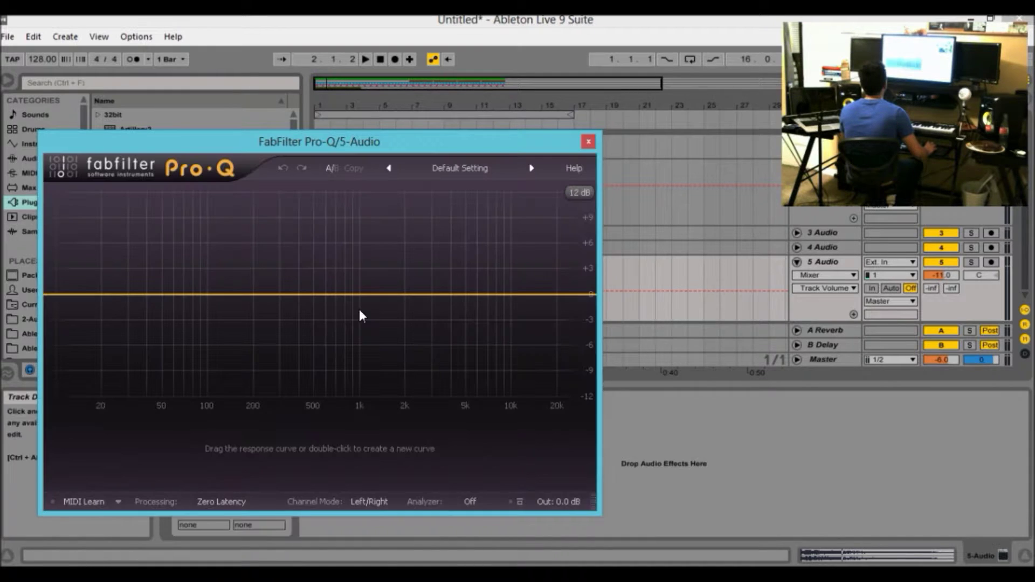
Add a low cut at about 22.6 Hz in 5 Audio's Pro-Q and solo the track.
{"action": "left_click_drag", "start_coordinate": [70, 297], "coordinate": [110, 303]}
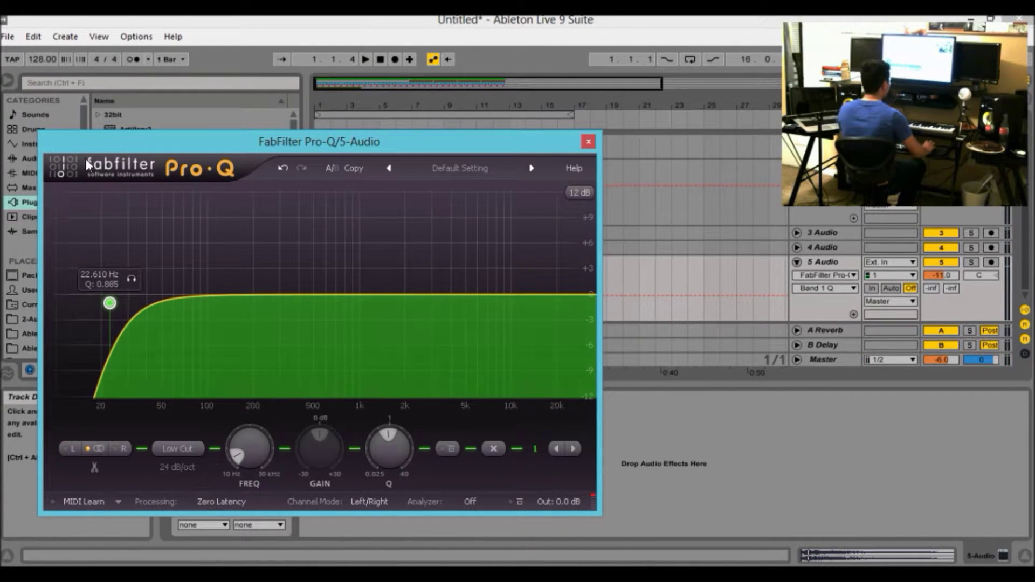
{"action": "left_click_drag", "start_coordinate": [482, 141], "coordinate": [709, 189]}
{"action": "left_click", "coordinate": [970, 262]}
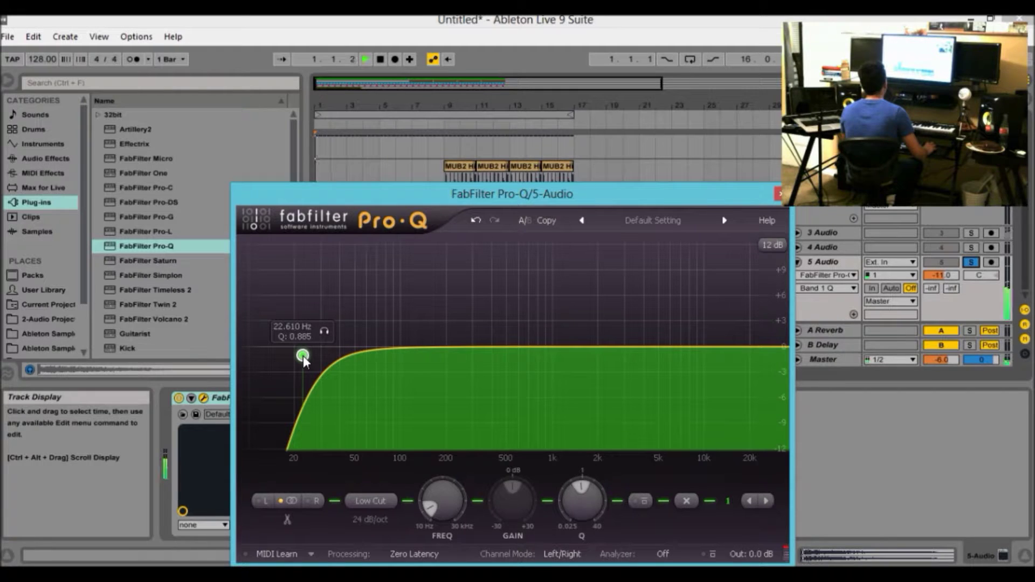
Sweep the Pro-Q low cut up to about 180 Hz while listening, and bring it back down to about 50 Hz.
{"action": "left_click_drag", "start_coordinate": [316, 363], "coordinate": [443, 358]}
{"action": "key", "text": "space"}
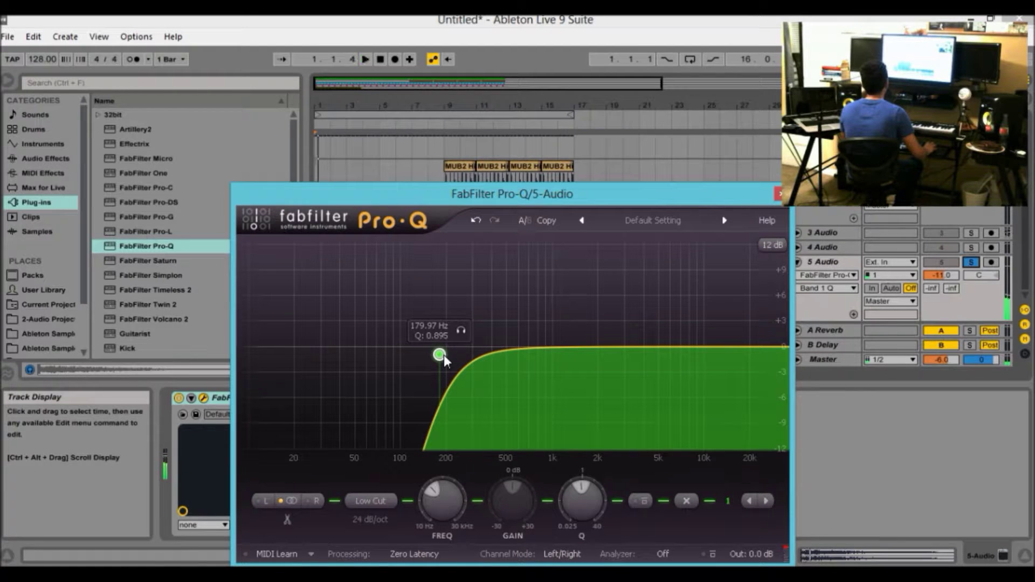
{"action": "left_click_drag", "start_coordinate": [444, 354], "coordinate": [303, 347]}
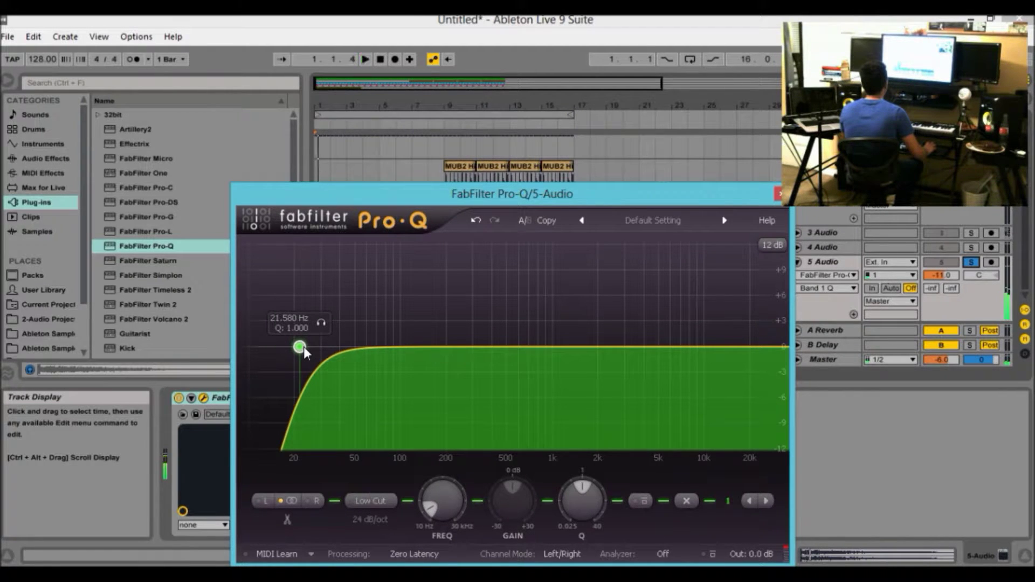
{"action": "left_click_drag", "start_coordinate": [303, 348], "coordinate": [358, 347]}
Try Pro-Q high cuts at 30000 Hz and at about 27650 Hz on the impact, and remove them.
{"action": "left_click_drag", "start_coordinate": [767, 347], "coordinate": [777, 346]}
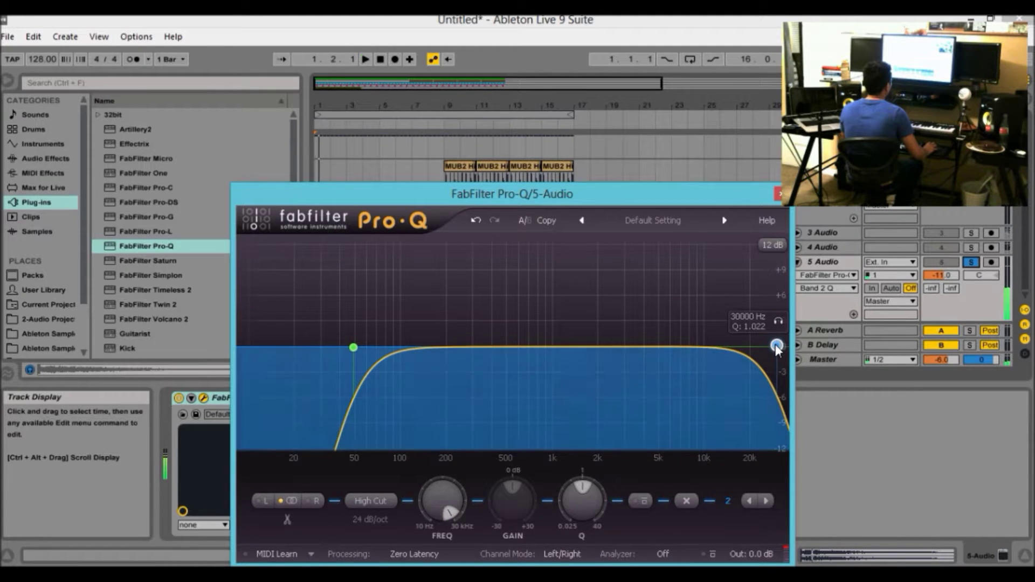
{"action": "right_click", "coordinate": [777, 348]}
{"action": "left_click", "coordinate": [813, 426]}
{"action": "key", "text": "space"}
{"action": "left_click_drag", "start_coordinate": [694, 349], "coordinate": [772, 350]}
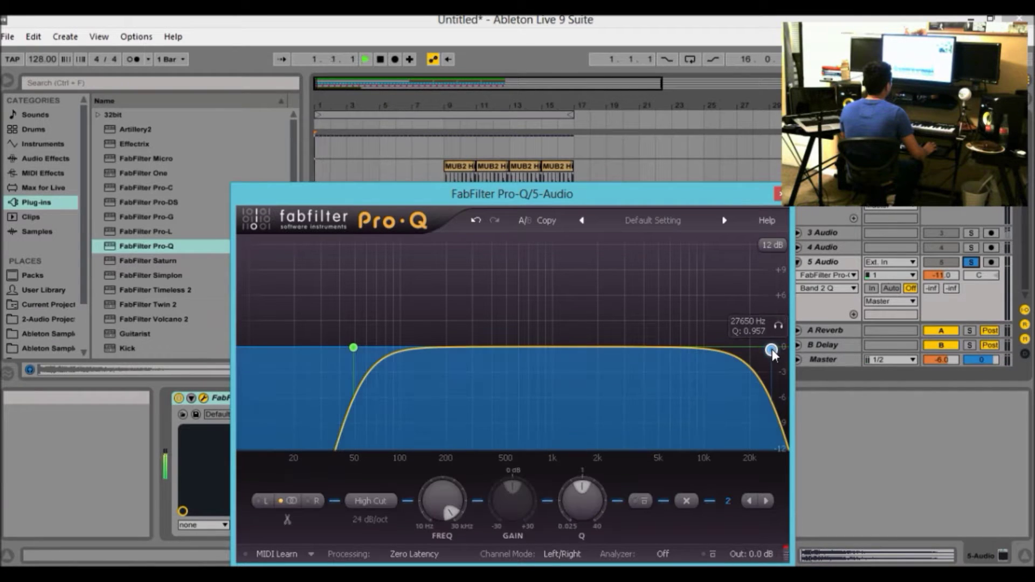
{"action": "right_click", "coordinate": [772, 349]}
{"action": "left_click", "coordinate": [812, 432]}
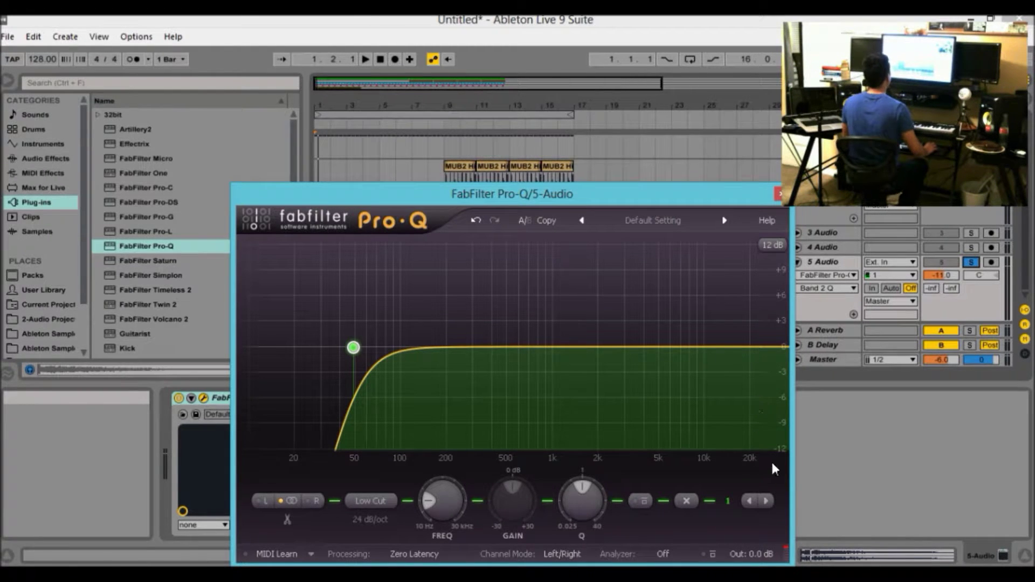
Add a Pro-Q high cut at about 20904 Hz and a bell boost at about 619 Hz with +4.51 dB gain and a Q of 2.592.
{"action": "left_click", "coordinate": [772, 347]}
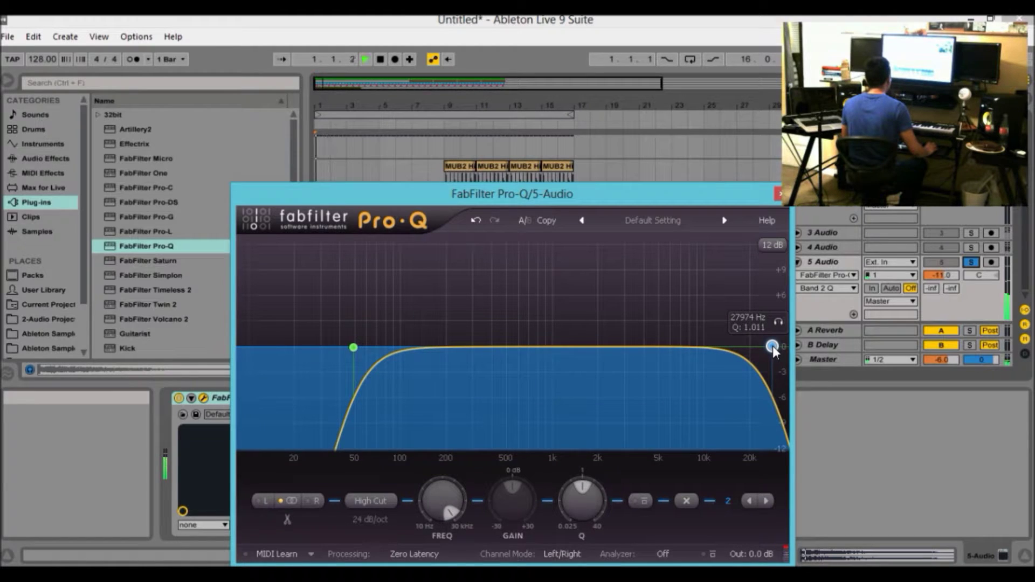
{"action": "left_click_drag", "start_coordinate": [773, 348], "coordinate": [752, 355]}
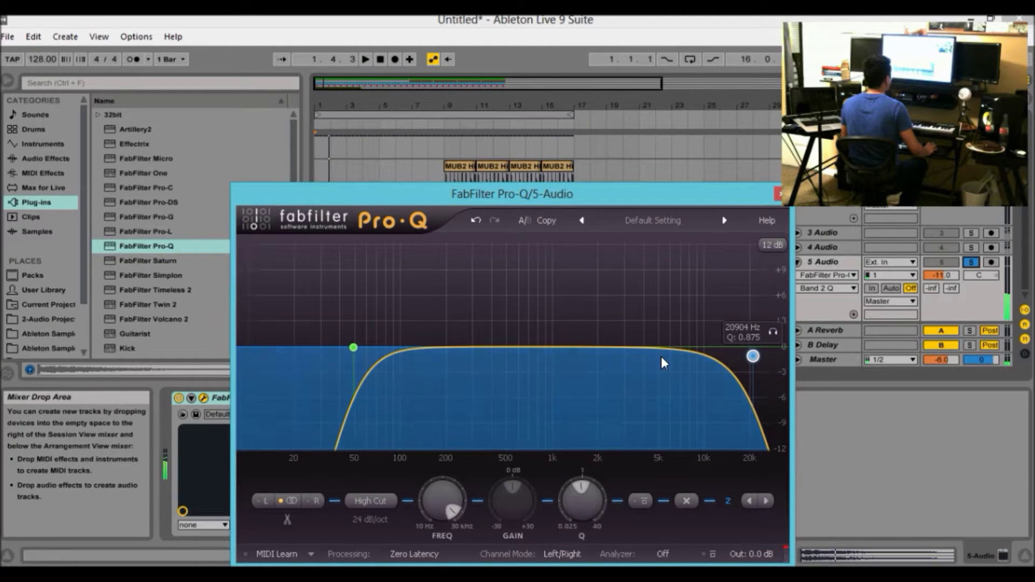
{"action": "left_click_drag", "start_coordinate": [660, 347], "coordinate": [520, 308]}
{"action": "key", "text": "space"}
{"action": "left_click_drag", "start_coordinate": [579, 513], "coordinate": [578, 477]}
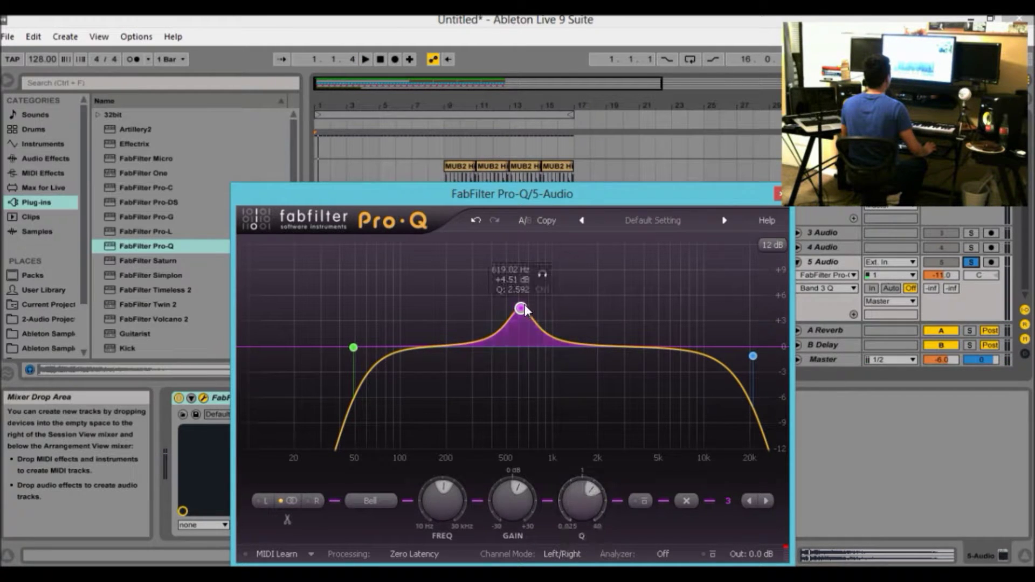
Set Pro-Q band 3 on 5 Audio to about 3 kHz with a gain just above +3 dB and Q about 0.7, and close it.
{"action": "left_click_drag", "start_coordinate": [521, 308], "coordinate": [571, 248]}
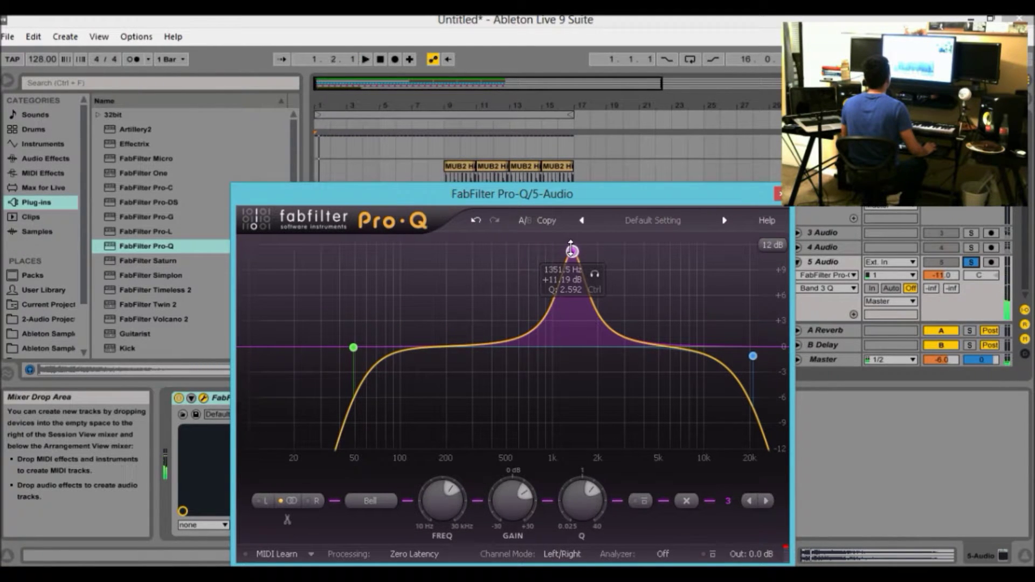
{"action": "left_click_drag", "start_coordinate": [571, 250], "coordinate": [624, 299]}
{"action": "key", "text": "space"}
{"action": "left_click_drag", "start_coordinate": [582, 504], "coordinate": [593, 555]}
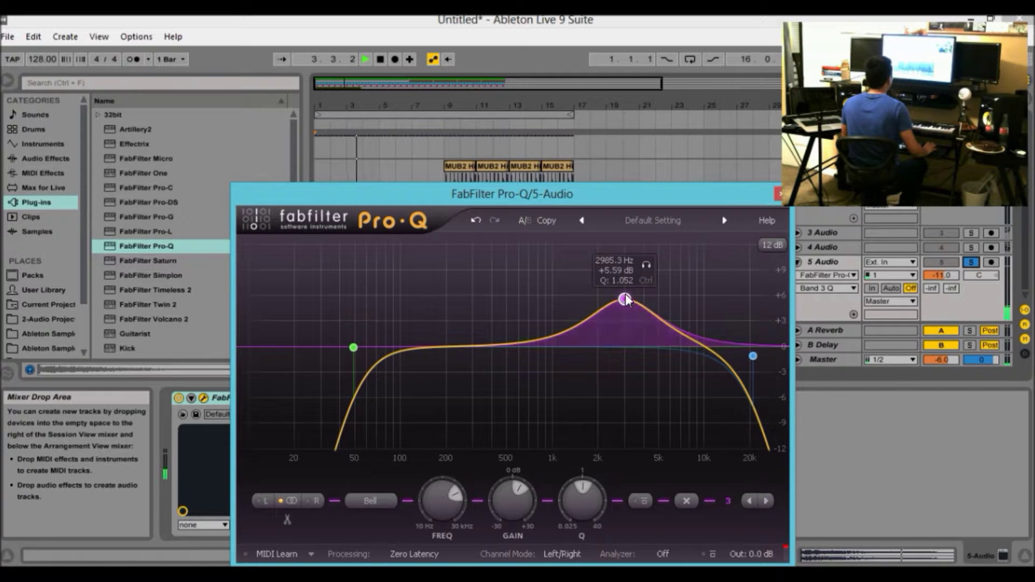
{"action": "left_click_drag", "start_coordinate": [625, 300], "coordinate": [624, 318]}
{"action": "mouse_move", "coordinate": [585, 490]}
{"action": "left_mouse_down"}
{"action": "mouse_move", "coordinate": [584, 480]}
{"action": "mouse_move", "coordinate": [585, 496]}
{"action": "left_mouse_up"}
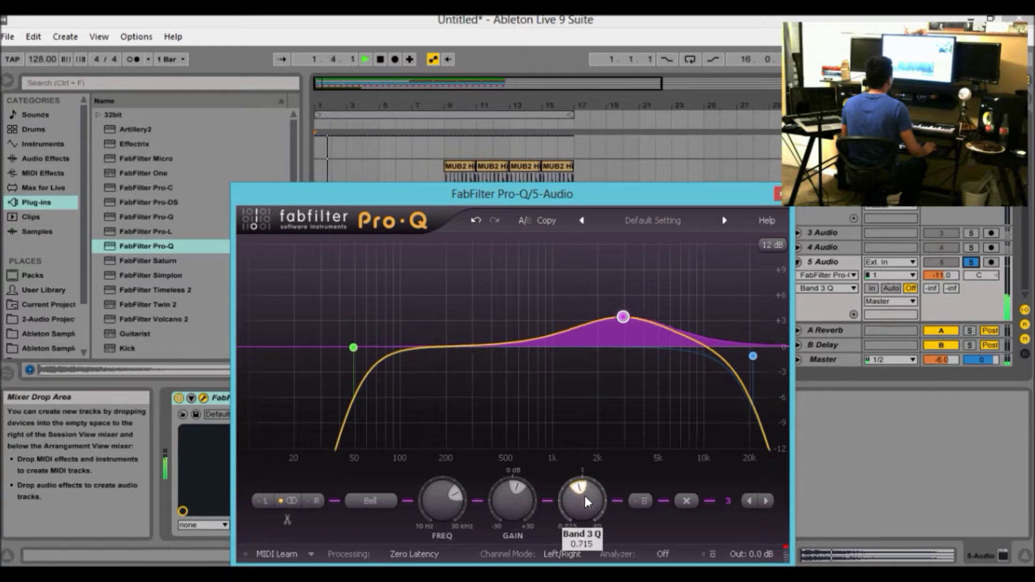
{"action": "left_click", "coordinate": [781, 193]}
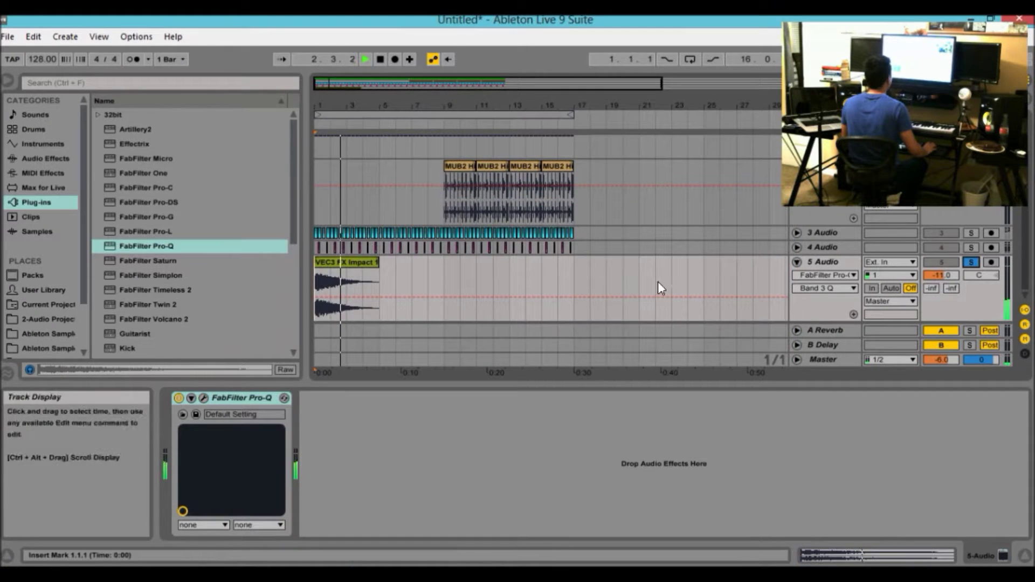
Play the soloed 5 Audio track with Pro-Q bypassed and re-enabled to compare the sound, and stop playback.
{"action": "left_click", "coordinate": [179, 396]}
{"action": "key", "text": "space"}
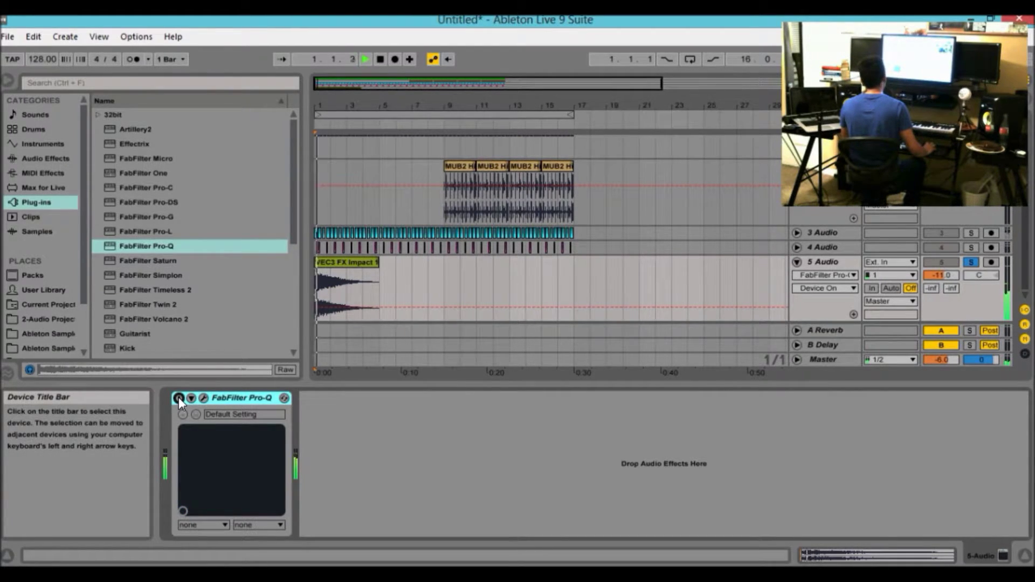
{"action": "left_click", "coordinate": [179, 397]}
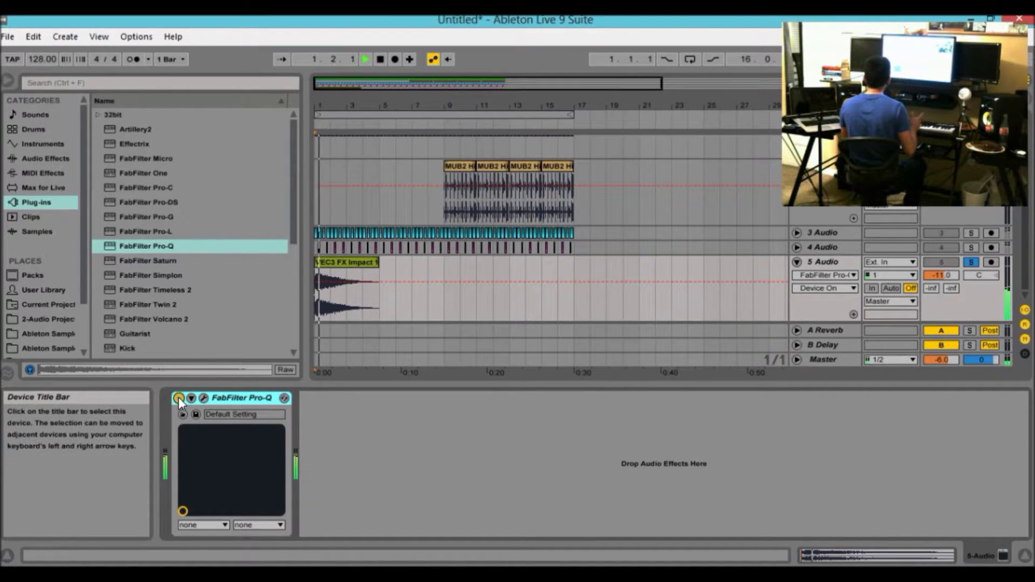
{"action": "key", "text": "space"}
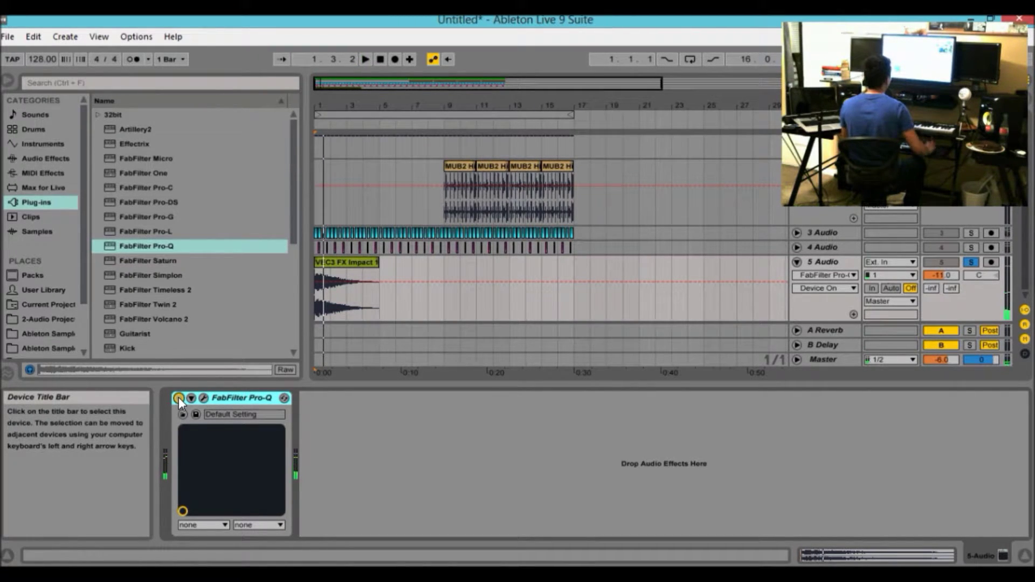
Unsolo the 5 Audio track and collapse it together with the device view.
{"action": "left_click", "coordinate": [971, 262]}
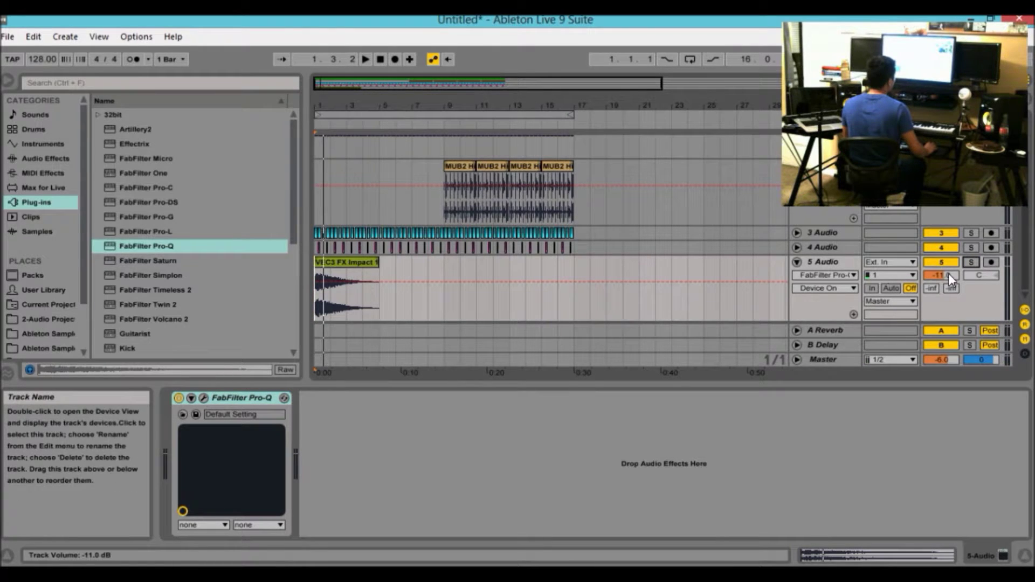
{"action": "left_click", "coordinate": [797, 262]}
{"action": "left_click_drag", "start_coordinate": [714, 505], "coordinate": [716, 512]}
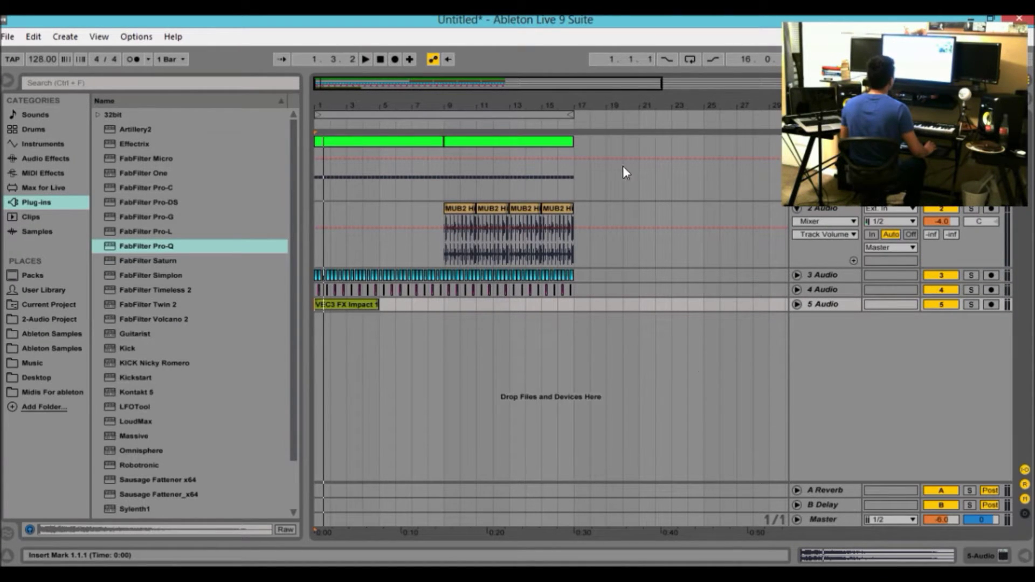
Collapse the 2 Audio track in the arrangement.
{"action": "left_click", "coordinate": [797, 209]}
{"action": "left_click", "coordinate": [797, 210]}
{"action": "left_click", "coordinate": [797, 210]}
{"action": "left_click", "coordinate": [796, 209]}
{"action": "left_click", "coordinate": [797, 209]}
{"action": "left_click", "coordinate": [797, 209]}
{"action": "left_click", "coordinate": [797, 209]}
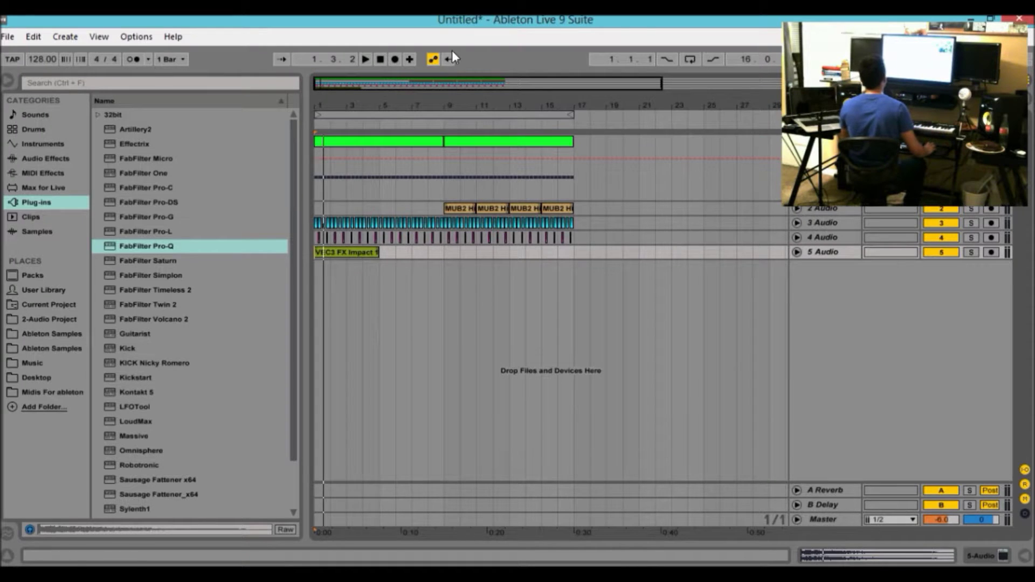
Play the arrangement from the start to check the full mix, and stop playback.
{"action": "left_click_drag", "start_coordinate": [460, 104], "coordinate": [460, 91]}
{"action": "left_click", "coordinate": [377, 58]}
{"action": "key", "text": "space"}
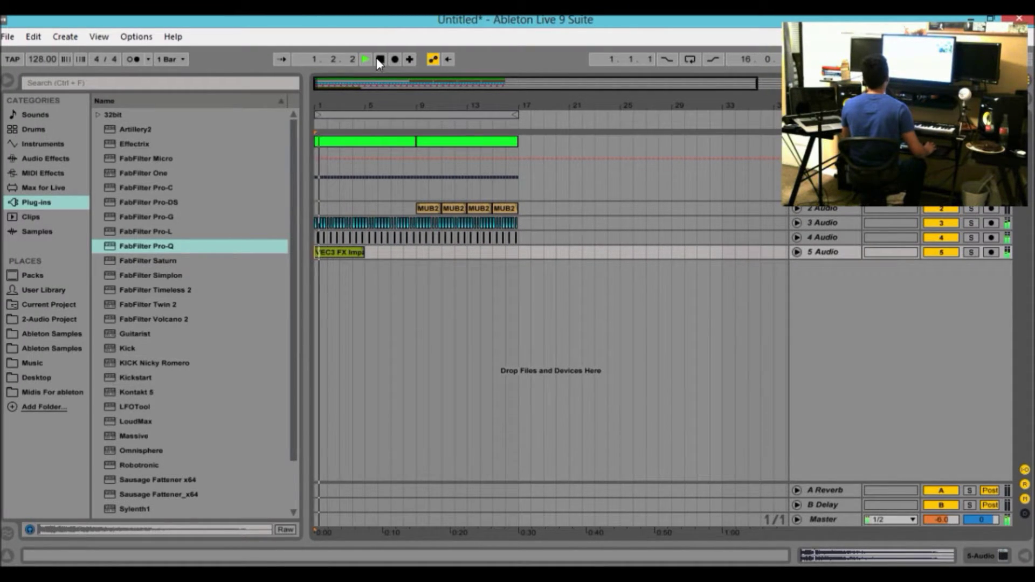
{"action": "left_click_drag", "start_coordinate": [415, 89], "coordinate": [503, 112]}
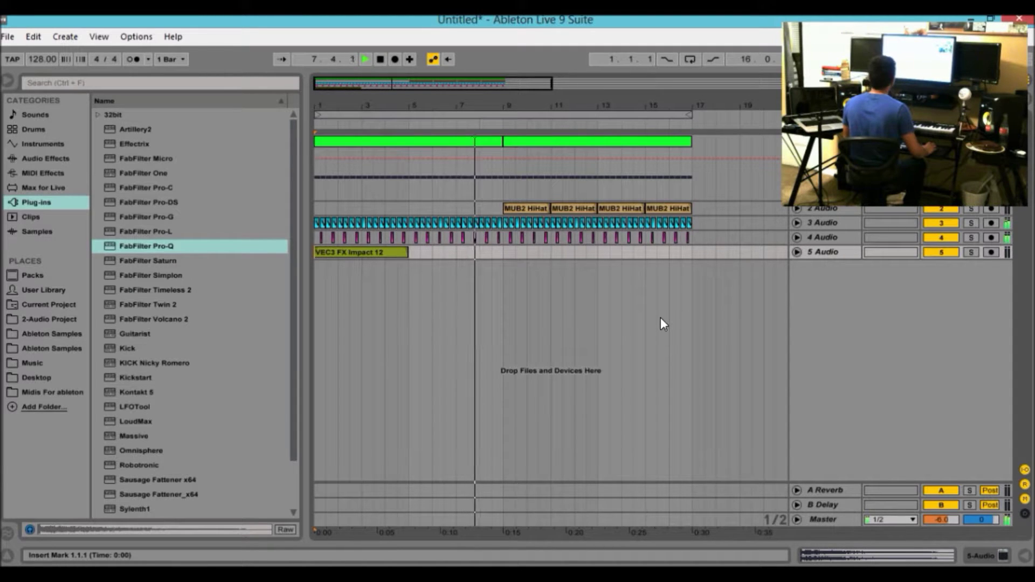
{"action": "left_click", "coordinate": [380, 60]}
Insert a new audio track below 5 Audio.
{"action": "left_click_drag", "start_coordinate": [394, 80], "coordinate": [394, 62]}
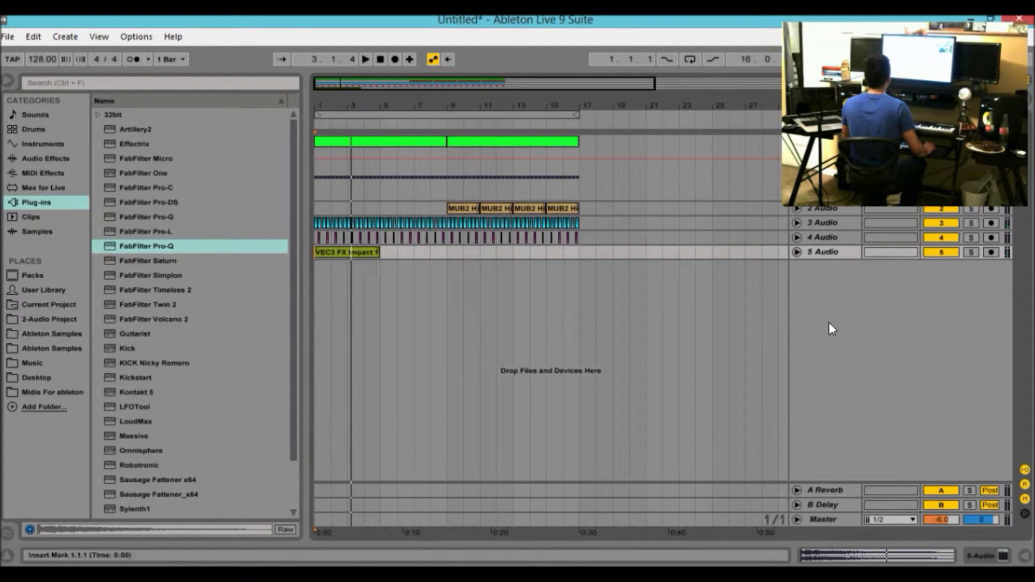
{"action": "right_click", "coordinate": [870, 335]}
{"action": "left_click", "coordinate": [907, 341]}
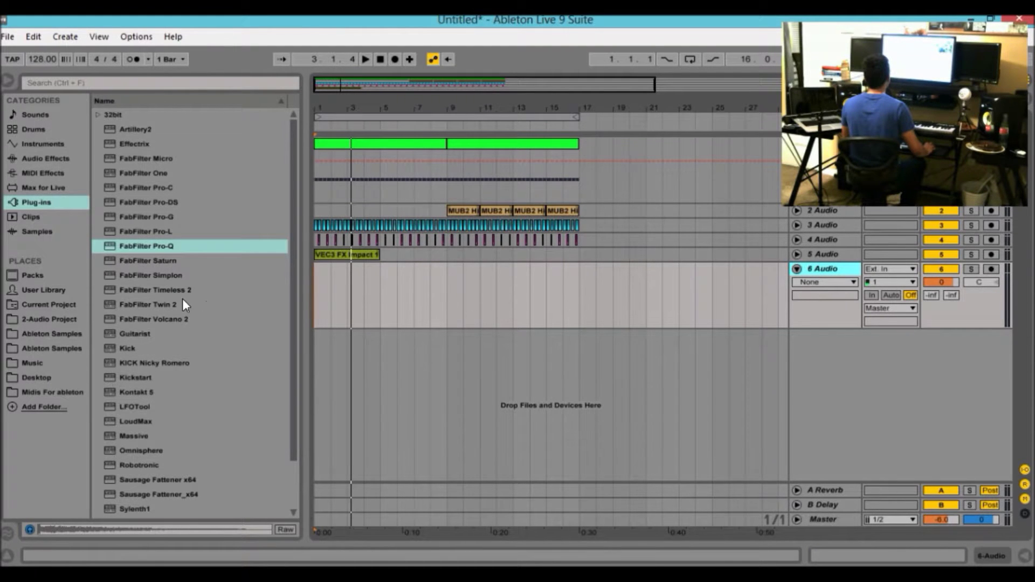
Browse Ableton Samples to the VEC Vol. 3 effects folders and expand VEC3 Sweeps Up.
{"action": "left_click", "coordinate": [41, 377]}
{"action": "left_click", "coordinate": [33, 363]}
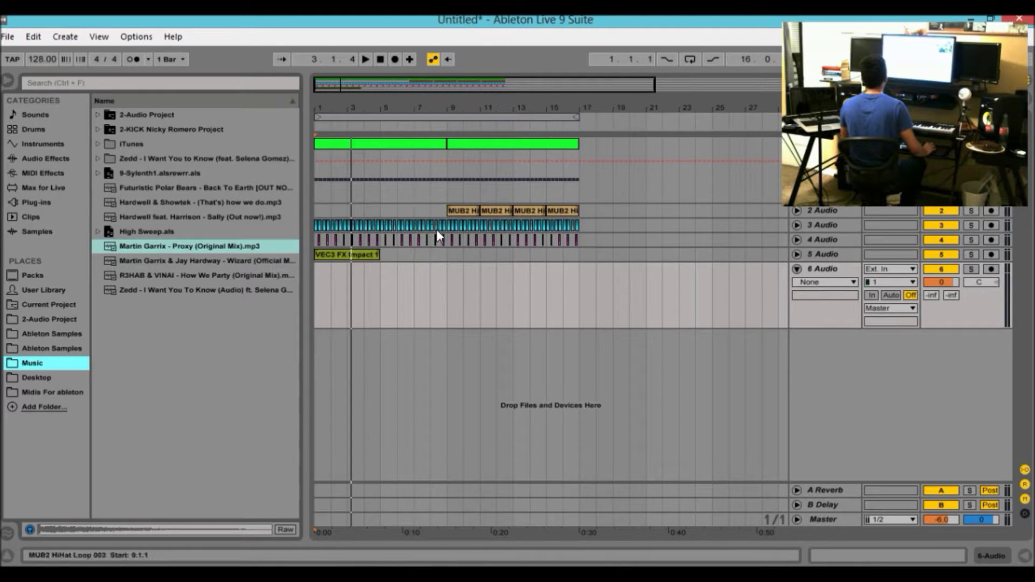
{"action": "left_click", "coordinate": [45, 318]}
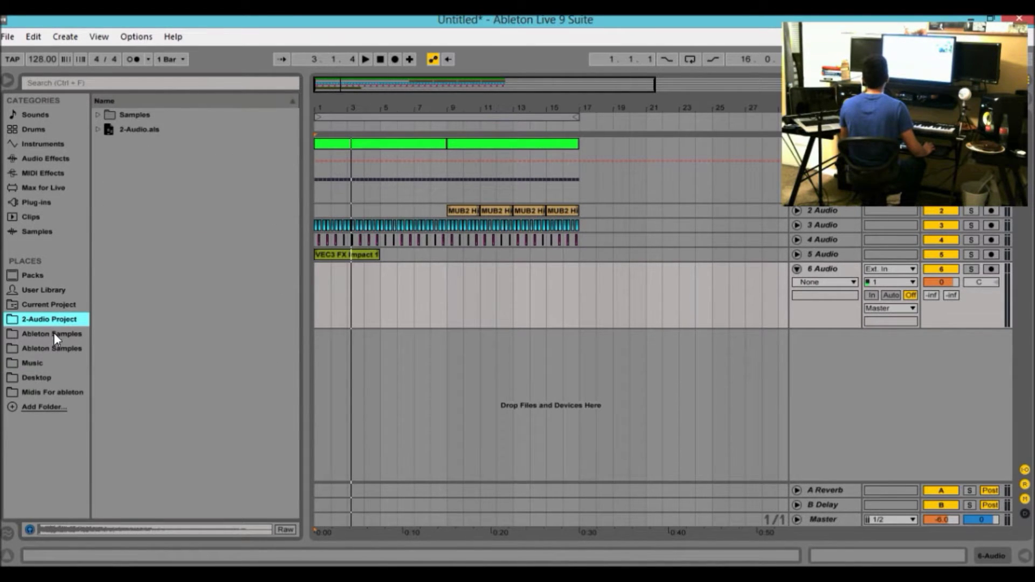
{"action": "left_click", "coordinate": [54, 332]}
{"action": "left_click", "coordinate": [151, 334]}
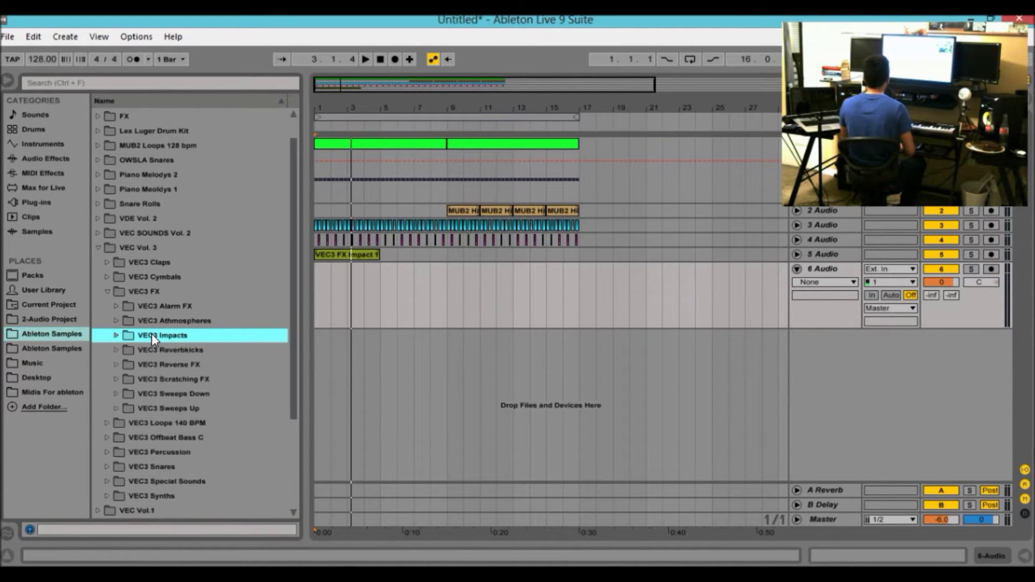
{"action": "key", "text": "Down"}
{"action": "key", "text": "Up"}
{"action": "key", "text": "Up"}
{"action": "key", "text": "Down"}
{"action": "key", "text": "Down"}
{"action": "key", "text": "Down"}
{"action": "key", "text": "Down"}
{"action": "key", "text": "Down"}
{"action": "key", "text": "Down"}
{"action": "key", "text": "Right"}
Preview the sweep-up samples and place VEC3 FX Sweep Up 04.wav on 6 Audio at bar 7.
{"action": "key", "text": "Down"}
{"action": "key", "text": "Down"}
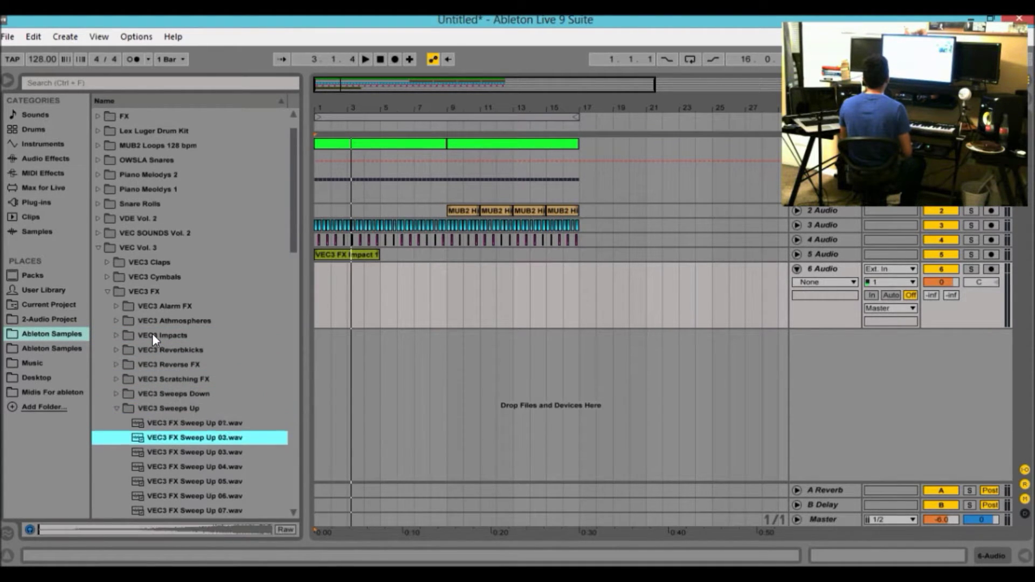
{"action": "key", "text": "Down"}
{"action": "key", "text": "Down"}
{"action": "left_click_drag", "start_coordinate": [217, 466], "coordinate": [413, 305]}
Preview the VEC3 Sweeps Down samples and place VEC3 FX Sweep Down 04.wav on 6 Audio at bar 9, right after the sweep up.
{"action": "left_click", "coordinate": [218, 409]}
{"action": "key", "text": "Left"}
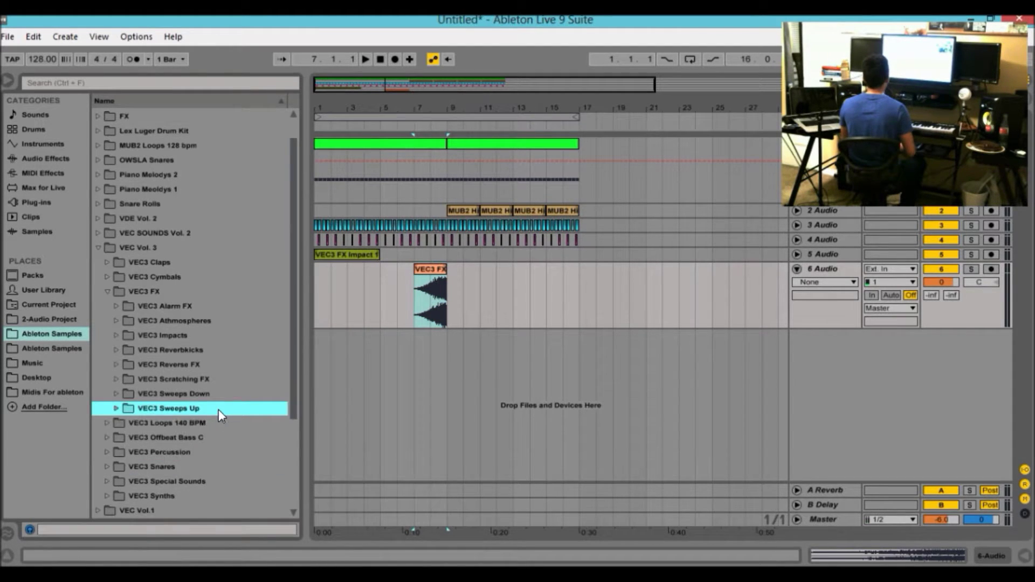
{"action": "key", "text": "Up"}
{"action": "key", "text": "Right"}
{"action": "key", "text": "Down"}
{"action": "key", "text": "Down"}
{"action": "key", "text": "Down"}
{"action": "key", "text": "Down"}
{"action": "left_click_drag", "start_coordinate": [202, 458], "coordinate": [450, 290]}
Set the 6 Audio track volume to -16 dB and play the arrangement to hear the sweeps.
{"action": "left_click", "coordinate": [946, 280]}
{"action": "type", "text": "-16"}
{"action": "key", "text": "Return"}
{"action": "key", "text": "space"}
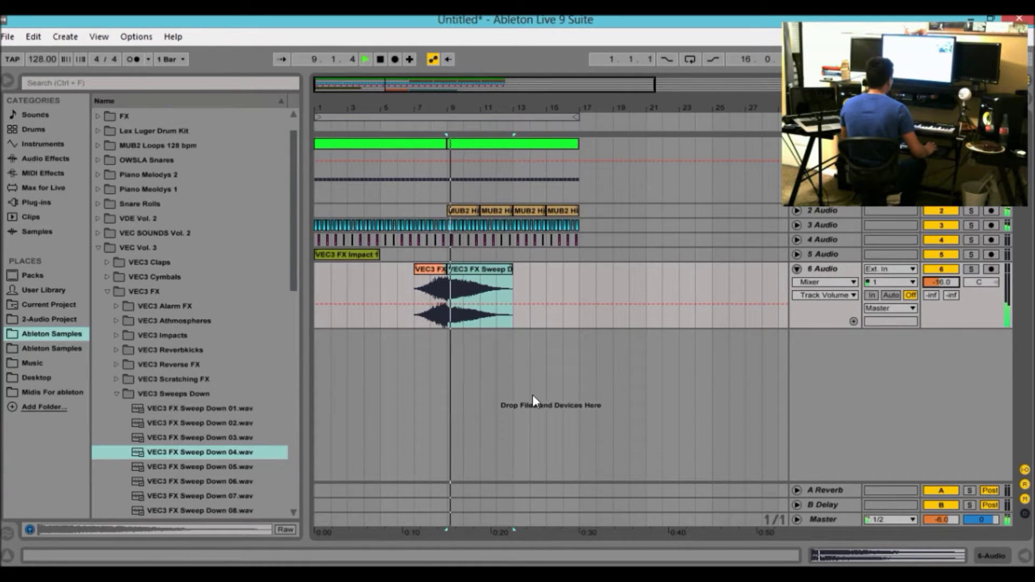
{"action": "left_click", "coordinate": [393, 279]}
{"action": "double_click", "coordinate": [380, 60]}
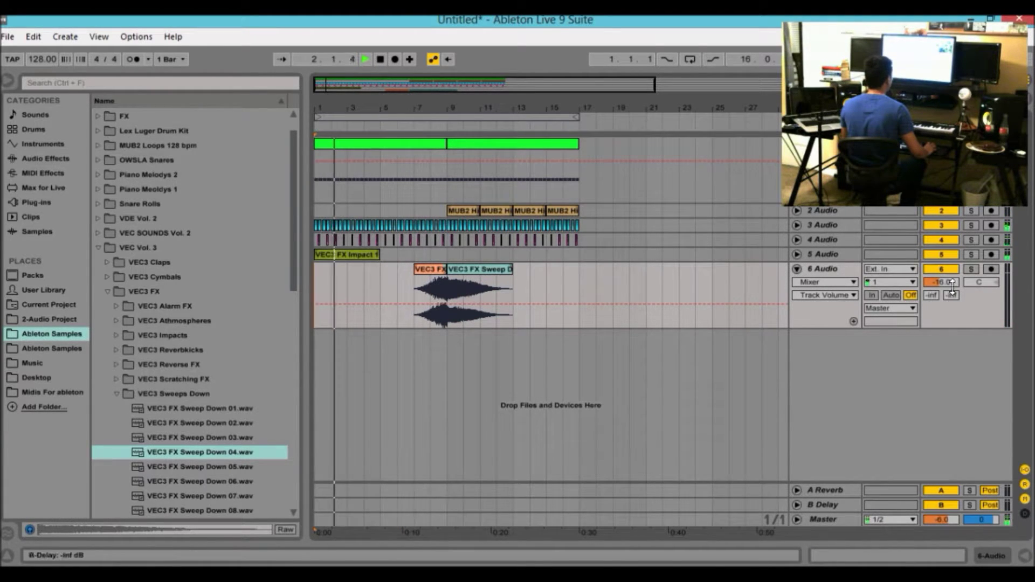
Load the FabFilter Pro-Q plug-in onto the 6 Audio track.
{"action": "double_click", "coordinate": [815, 269]}
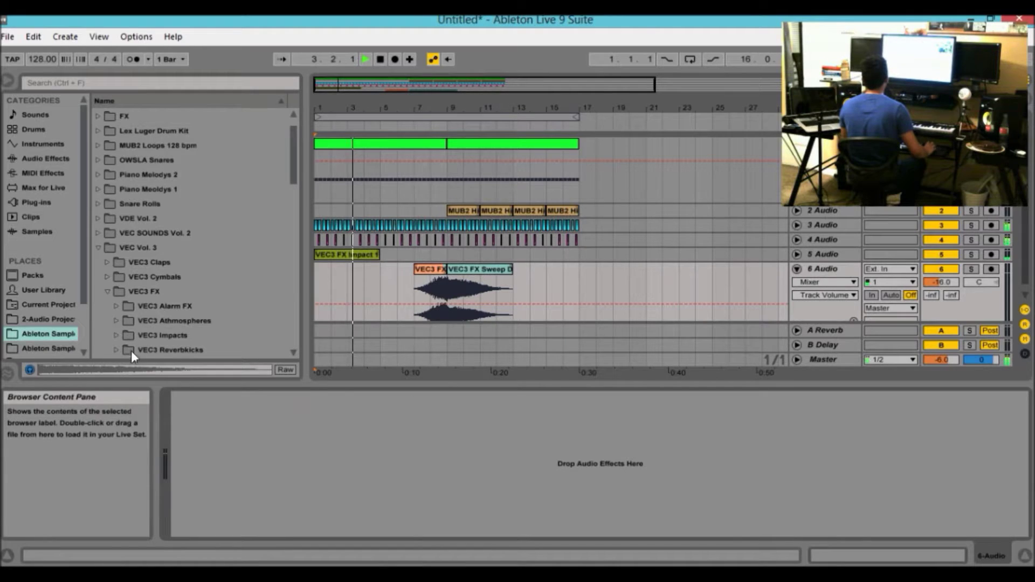
{"action": "left_click", "coordinate": [47, 173]}
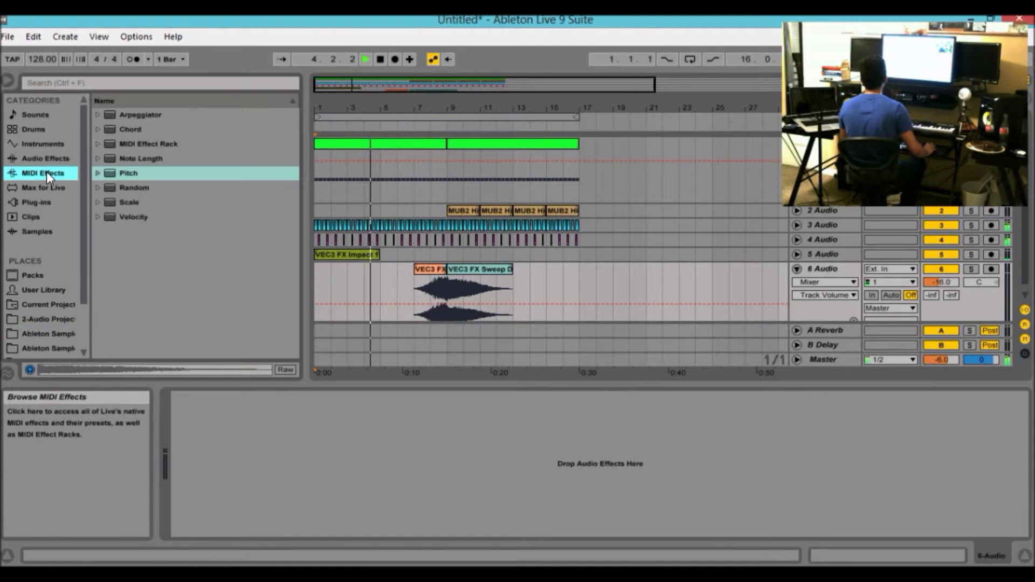
{"action": "left_click", "coordinate": [43, 188]}
{"action": "left_click", "coordinate": [41, 204]}
{"action": "left_click_drag", "start_coordinate": [148, 250], "coordinate": [481, 277]}
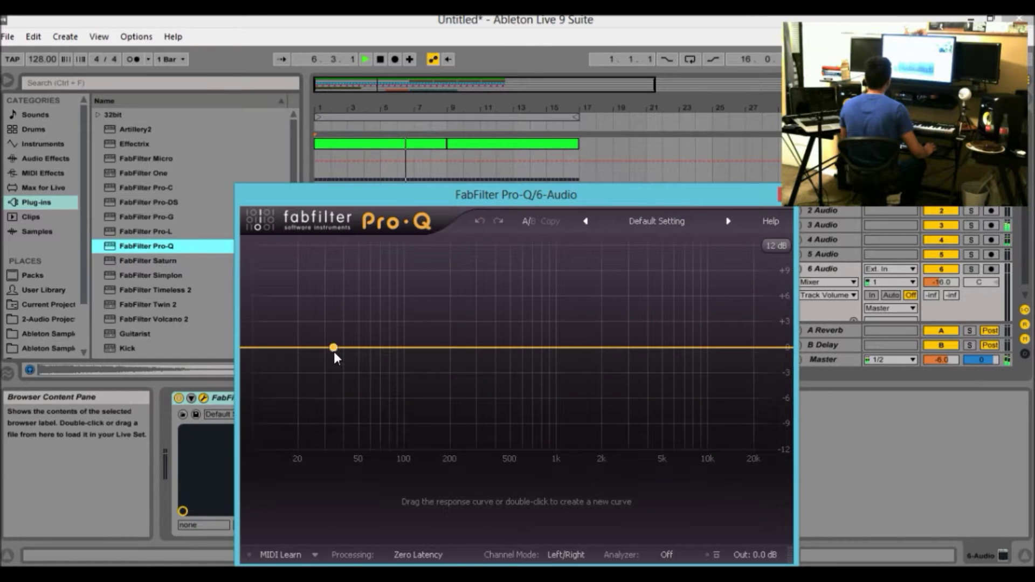
{"action": "double_click", "coordinate": [333, 349]}
{"action": "right_click", "coordinate": [331, 352]}
{"action": "left_click", "coordinate": [369, 435]}
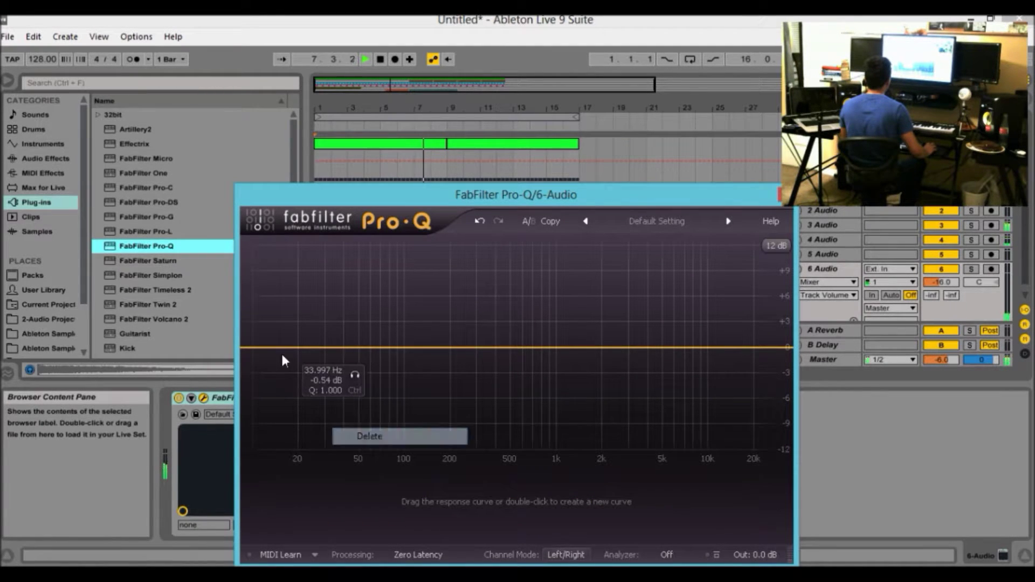
Add a low cut band in Pro-Q on 6 Audio at about 217 Hz.
{"action": "double_click", "coordinate": [259, 349]}
{"action": "left_click_drag", "start_coordinate": [259, 350], "coordinate": [340, 358]}
{"action": "left_click_drag", "start_coordinate": [445, 201], "coordinate": [412, 176]}
{"action": "left_click_drag", "start_coordinate": [308, 331], "coordinate": [422, 345]}
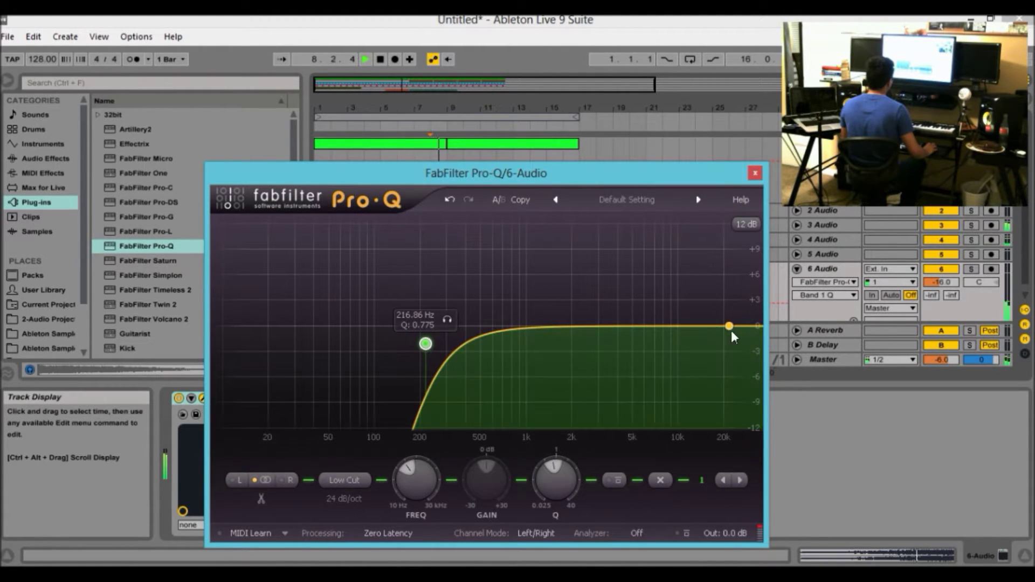
Add a high cut above 20 kHz and a bell band at about 2392 Hz with +1.53 dB gain and Q about 1.9.
{"action": "double_click", "coordinate": [750, 329]}
{"action": "double_click", "coordinate": [639, 325]}
{"action": "left_click_drag", "start_coordinate": [639, 324], "coordinate": [585, 312]}
{"action": "left_click_drag", "start_coordinate": [564, 479], "coordinate": [564, 467]}
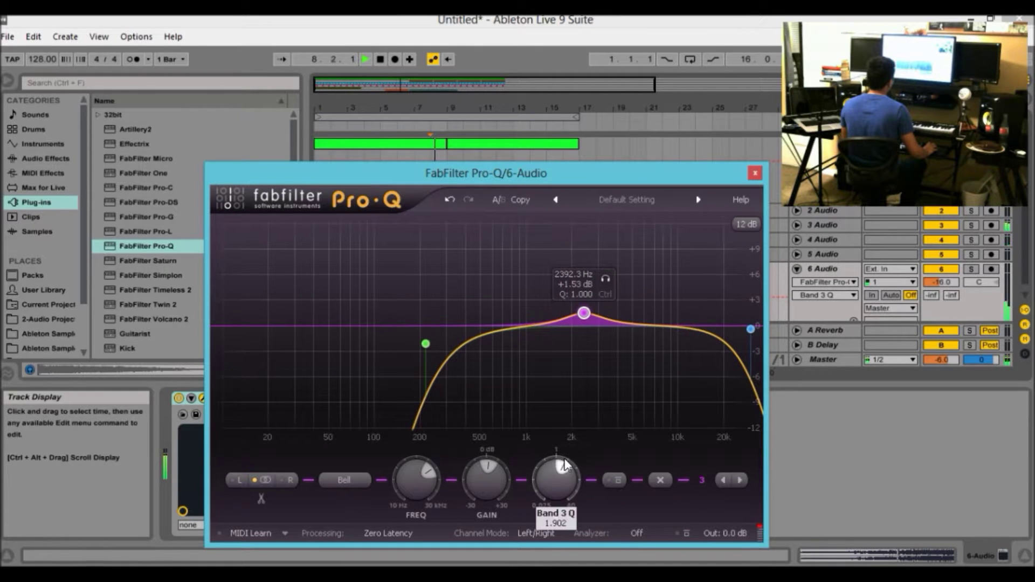
Add a slight bell boost near 10 kHz and a bell dip of -0.81 dB at about 4870 Hz, and close Pro-Q.
{"action": "left_click_drag", "start_coordinate": [662, 327], "coordinate": [630, 332]}
{"action": "key", "text": "space"}
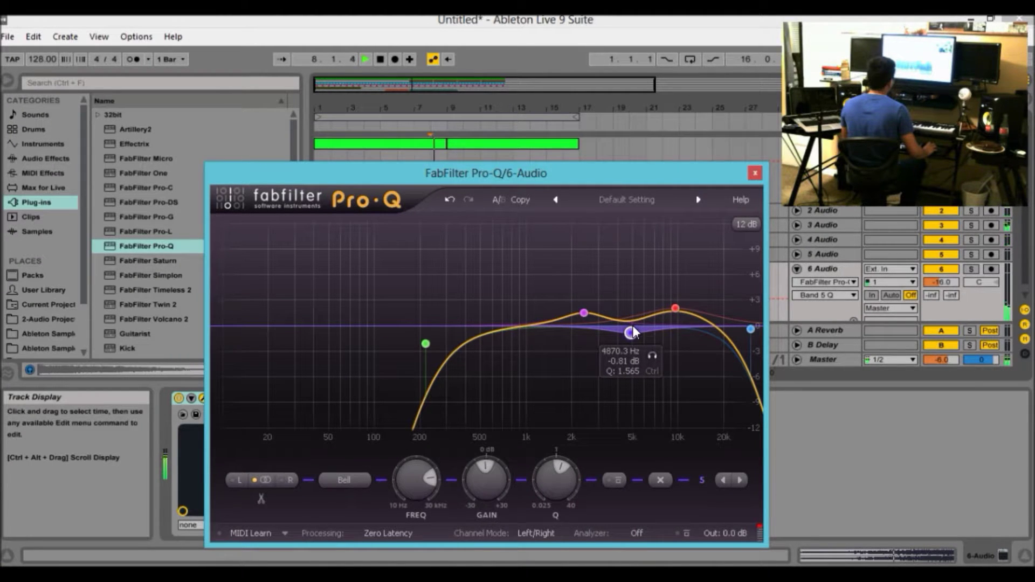
{"action": "left_click", "coordinate": [754, 175]}
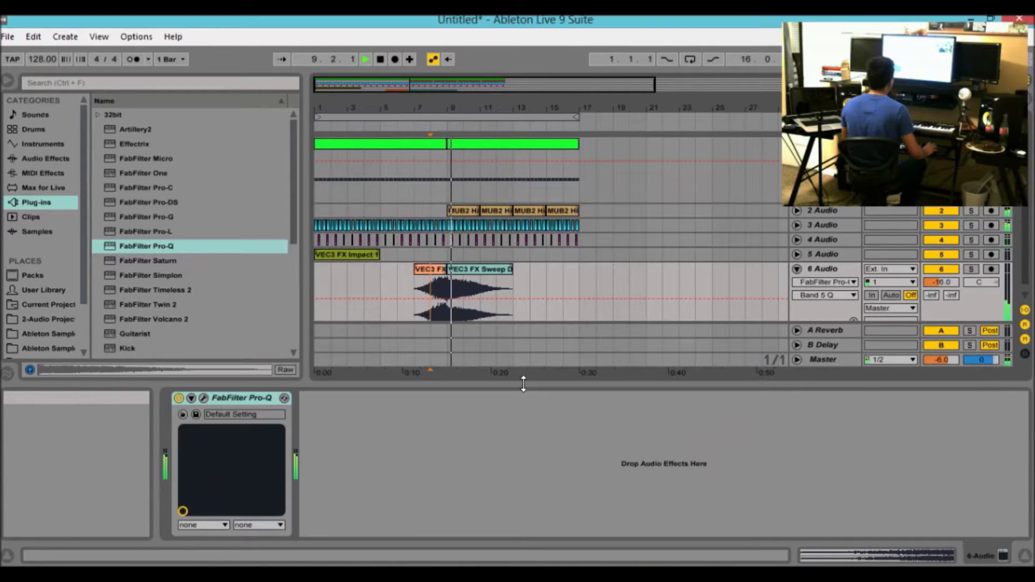
Hide the device view and restart playback from the beginning of the arrangement.
{"action": "key", "text": "ctrl+alt+l"}
{"action": "double_click", "coordinate": [379, 59]}
{"action": "key", "text": "space"}
Open the 6 Audio track volume for editing and collapse the track.
{"action": "left_click", "coordinate": [930, 284]}
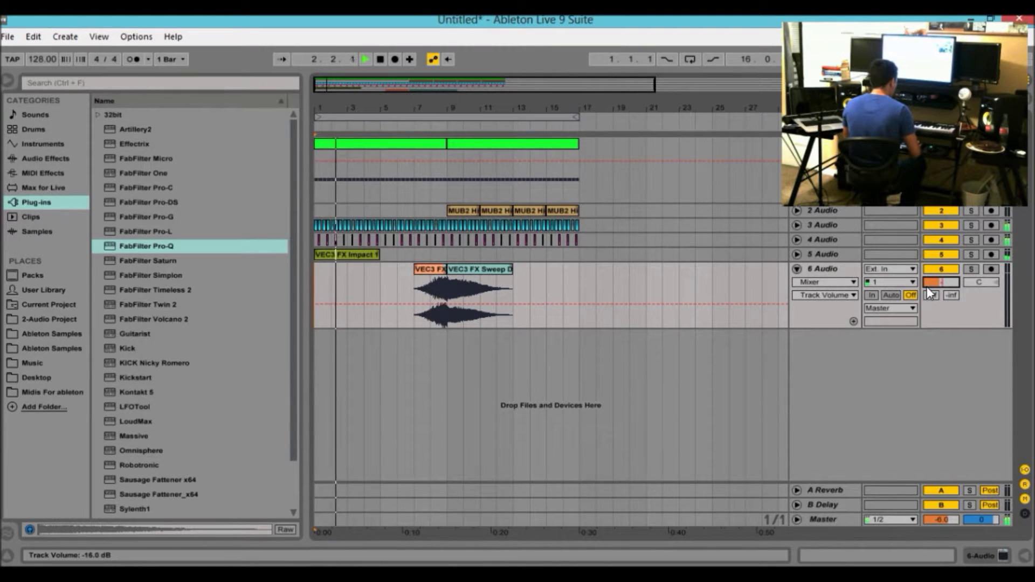
{"action": "left_click", "coordinate": [797, 269]}
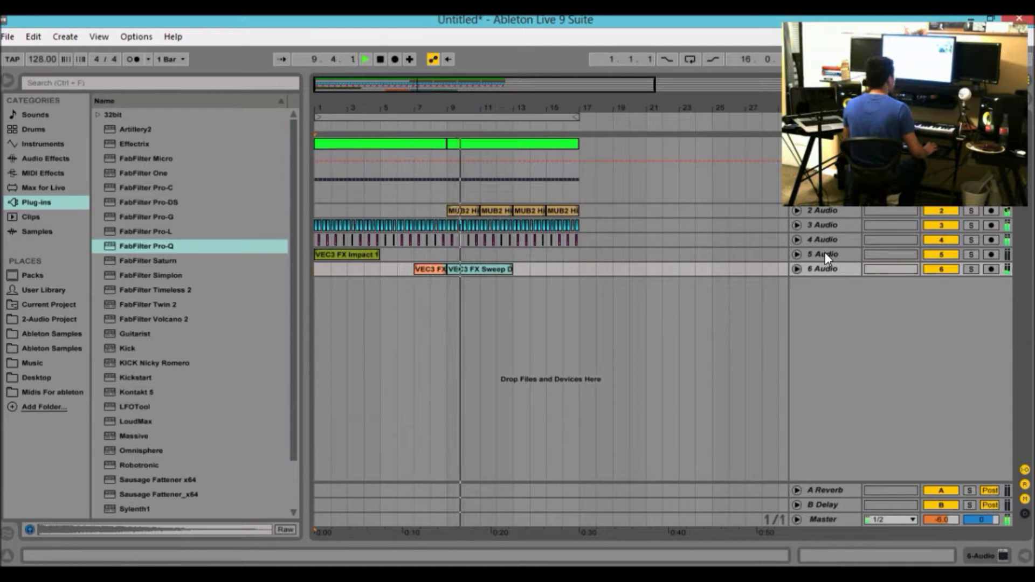
Set the 2 Audio hi-hat track volume to -3 dB and fold the track again.
{"action": "left_click", "coordinate": [796, 210]}
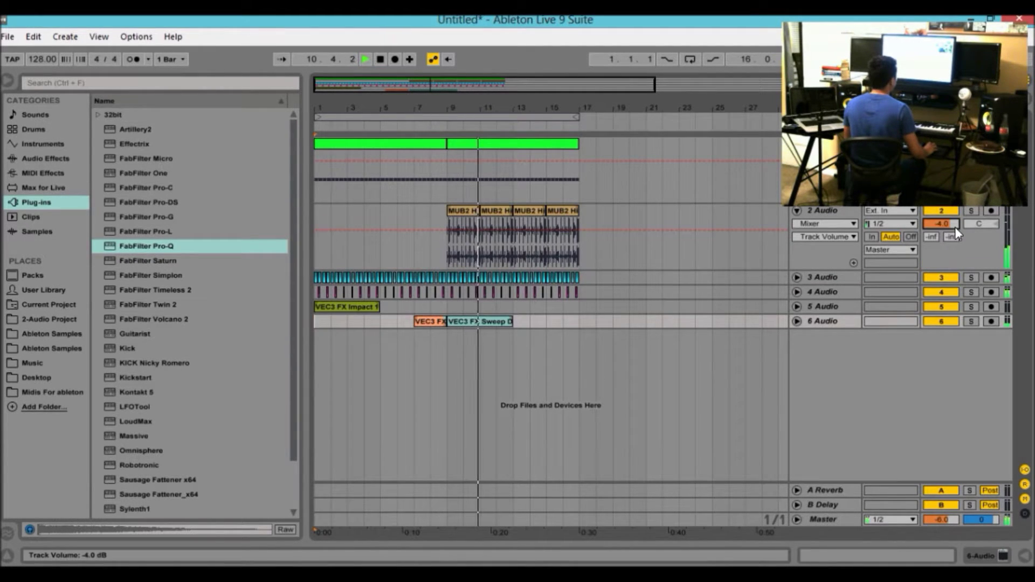
{"action": "left_click_drag", "start_coordinate": [954, 228], "coordinate": [954, 225]}
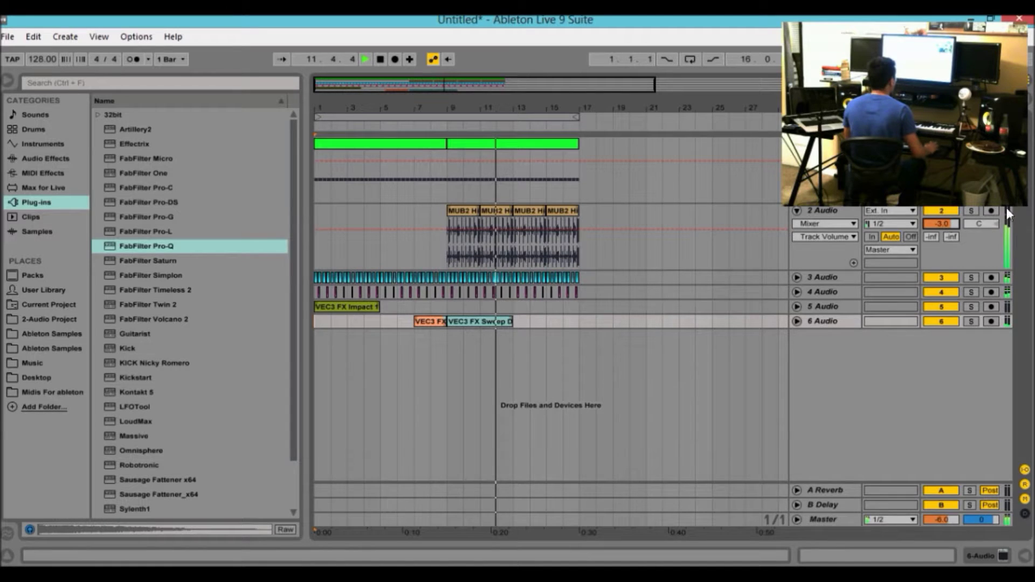
{"action": "left_click", "coordinate": [796, 210]}
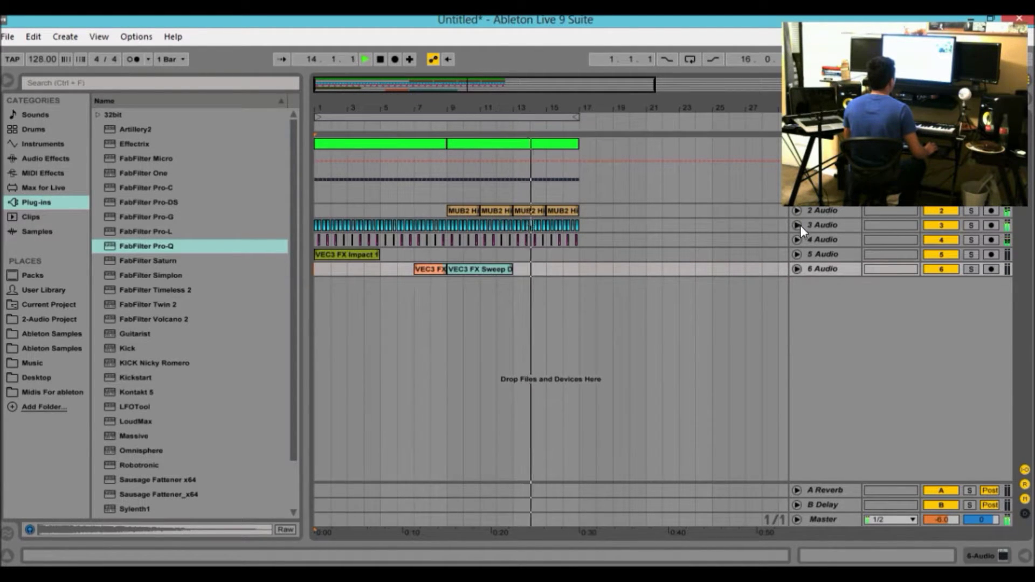
{"action": "left_click", "coordinate": [797, 239]}
{"action": "left_click", "coordinate": [801, 226]}
{"action": "left_click", "coordinate": [797, 225]}
{"action": "left_click", "coordinate": [797, 241]}
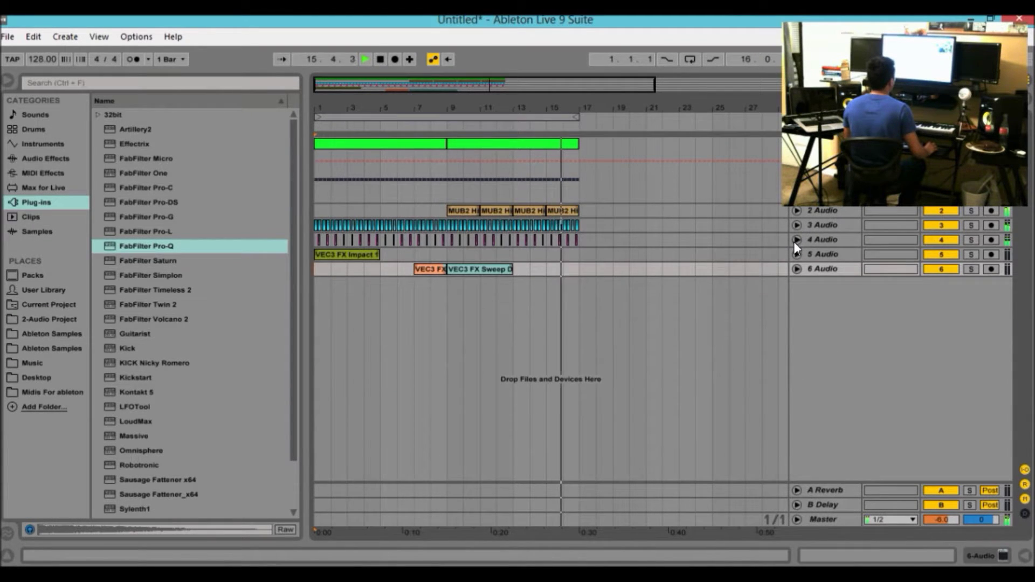
Stop playback and play the arrangement again from the beginning.
{"action": "left_click", "coordinate": [381, 59]}
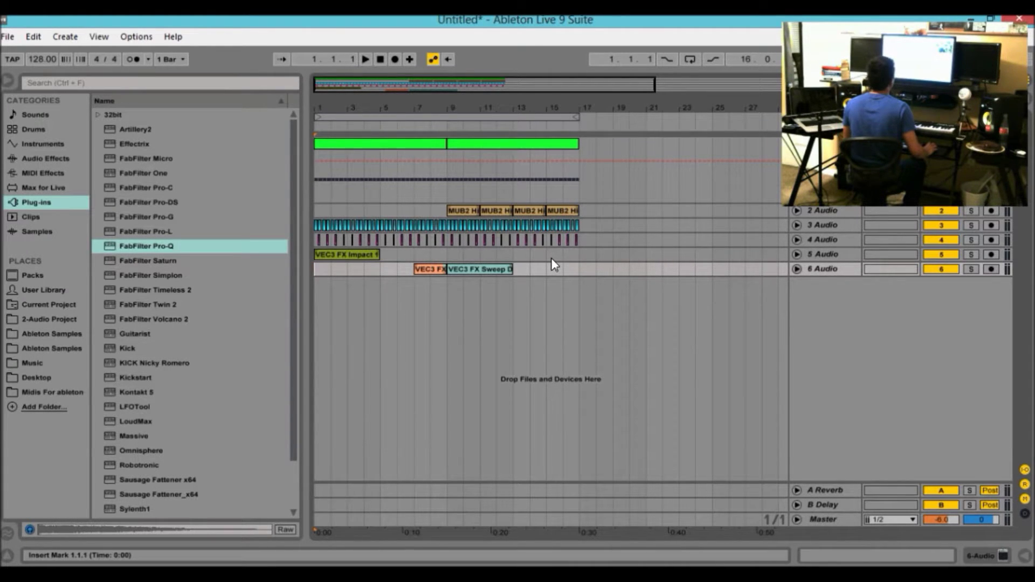
{"action": "left_click_drag", "start_coordinate": [459, 84], "coordinate": [426, 108]}
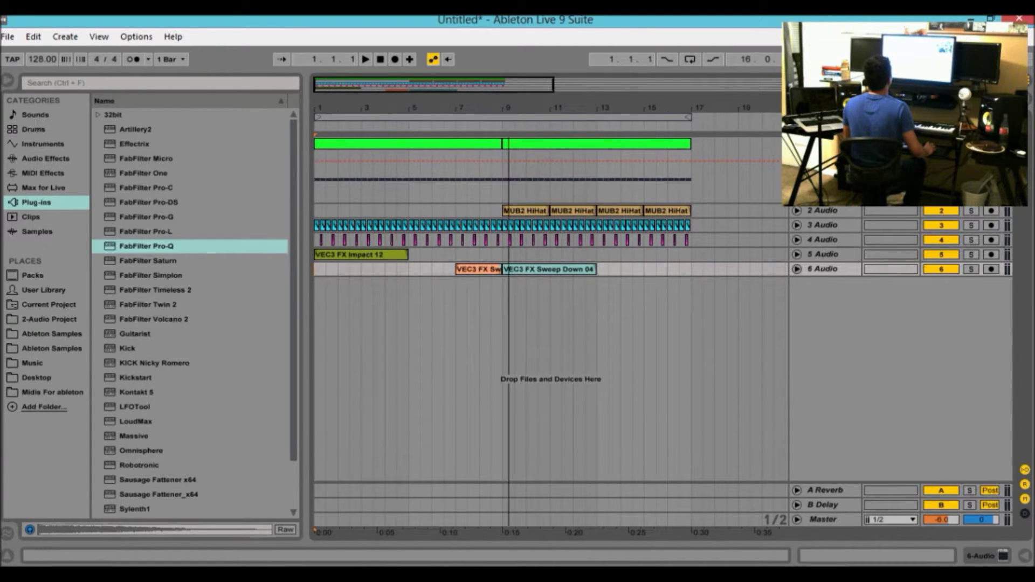
{"action": "left_click_drag", "start_coordinate": [509, 107], "coordinate": [508, 81]}
{"action": "mouse_move", "coordinate": [388, 81]}
{"action": "left_mouse_down"}
{"action": "mouse_move", "coordinate": [389, 125]}
{"action": "mouse_move", "coordinate": [371, 121]}
{"action": "mouse_move", "coordinate": [353, 85]}
{"action": "left_mouse_up"}
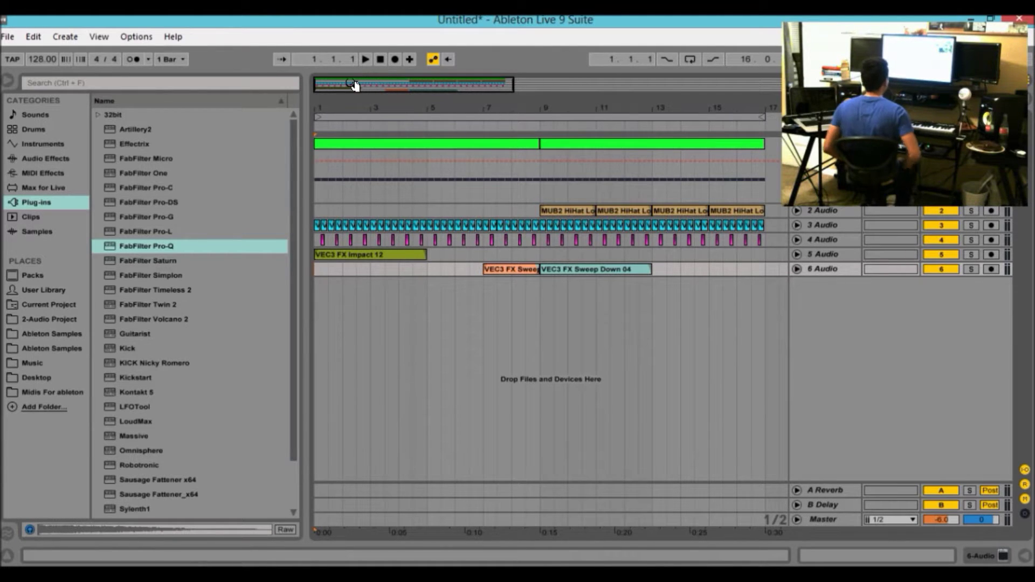
{"action": "key", "text": "space"}
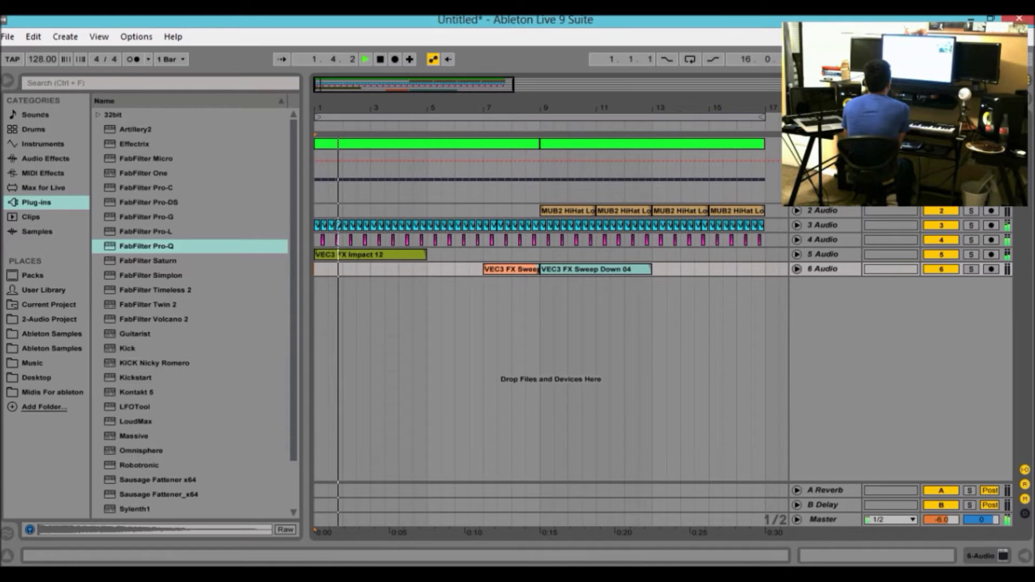
{"action": "left_click", "coordinate": [395, 59]}
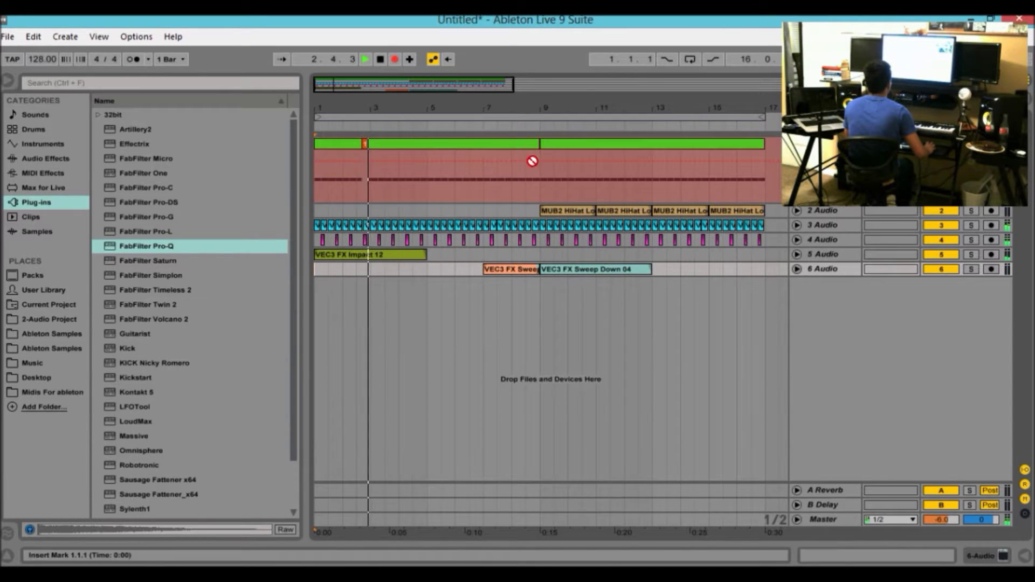
{"action": "left_click", "coordinate": [395, 60]}
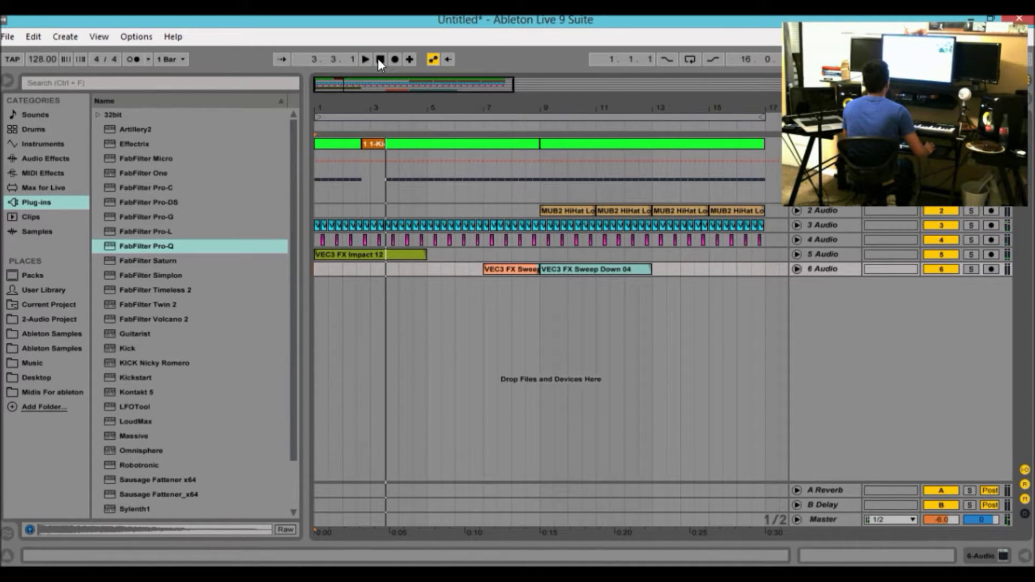
{"action": "key", "text": "ctrl+z"}
Play the arrangement from the start and continue listening from bar 9, where the hi-hat loops enter.
{"action": "key", "text": "space"}
{"action": "left_click_drag", "start_coordinate": [528, 109], "coordinate": [439, 94]}
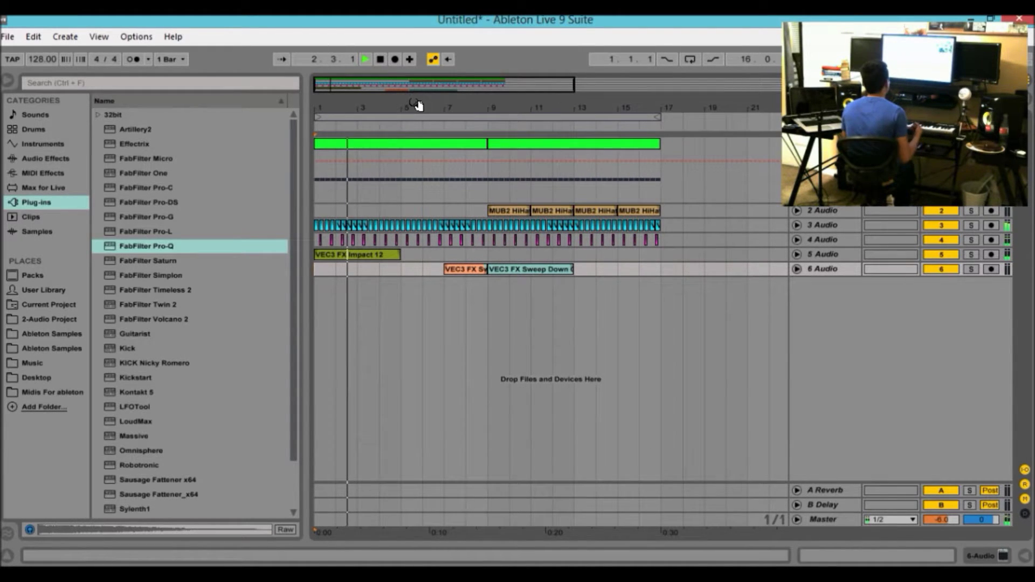
{"action": "left_click", "coordinate": [480, 208]}
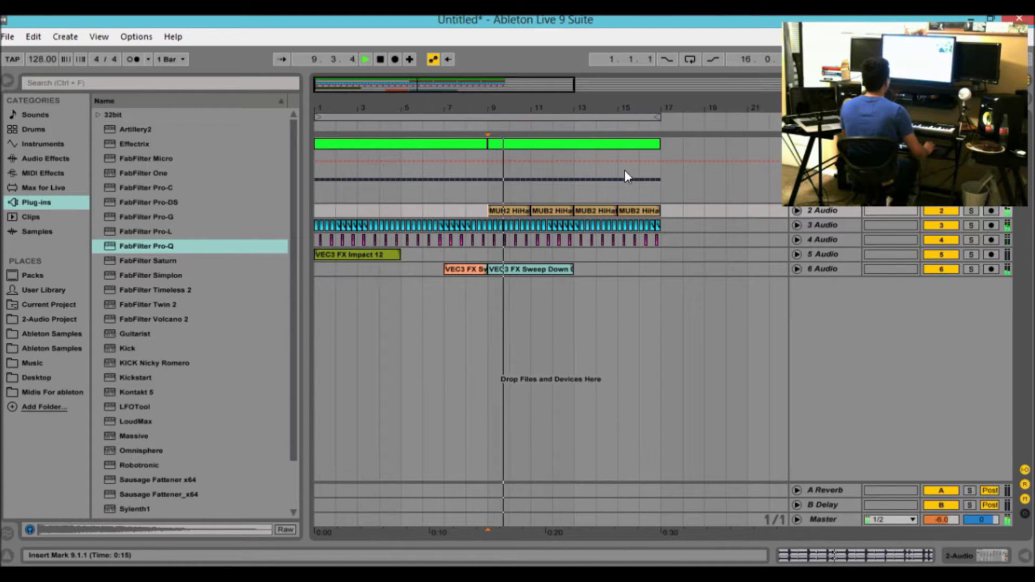
Add FabFilter Pro-Q to the 1-Kick track and create a 24 dB/oct low cut at 14.185 Hz.
{"action": "left_click", "coordinate": [715, 155]}
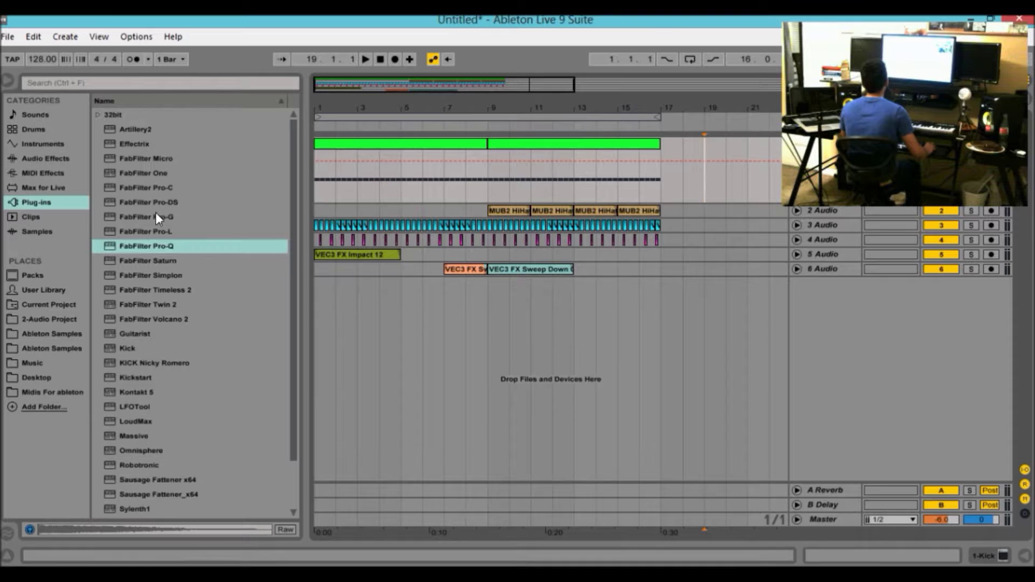
{"action": "left_click_drag", "start_coordinate": [167, 246], "coordinate": [465, 168]}
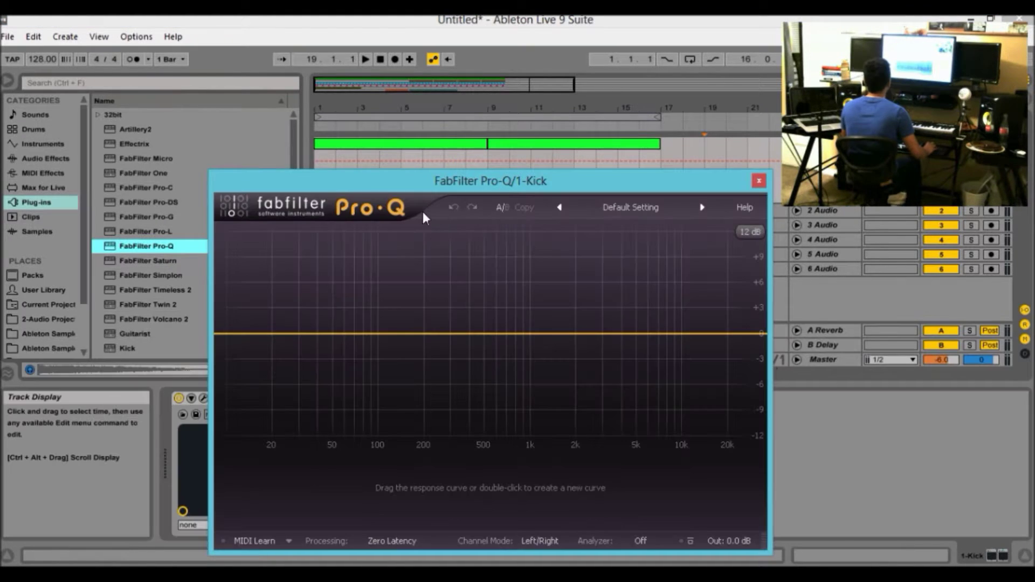
{"action": "double_click", "coordinate": [257, 319]}
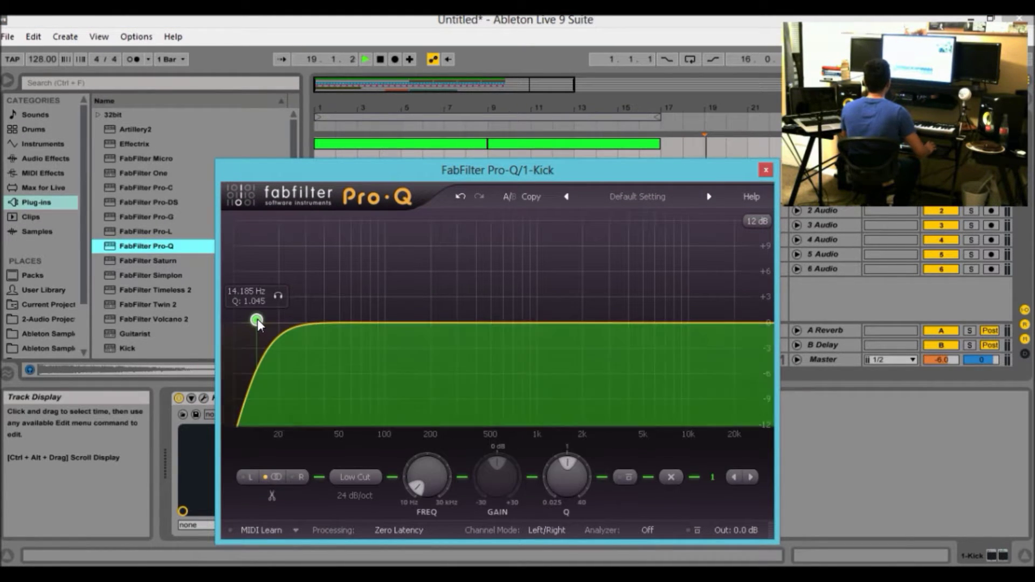
Play the arrangement from the beginning to audition the kick with Pro-Q kept open.
{"action": "left_click_drag", "start_coordinate": [668, 170], "coordinate": [681, 244]}
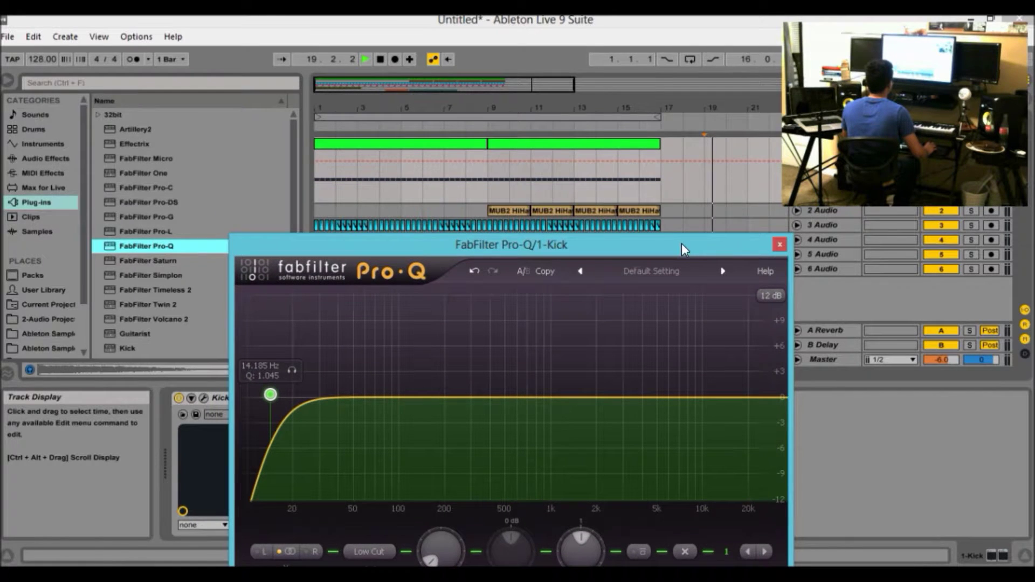
{"action": "left_click", "coordinate": [381, 58]}
{"action": "key", "text": "space"}
{"action": "left_click_drag", "start_coordinate": [422, 245], "coordinate": [429, 155]}
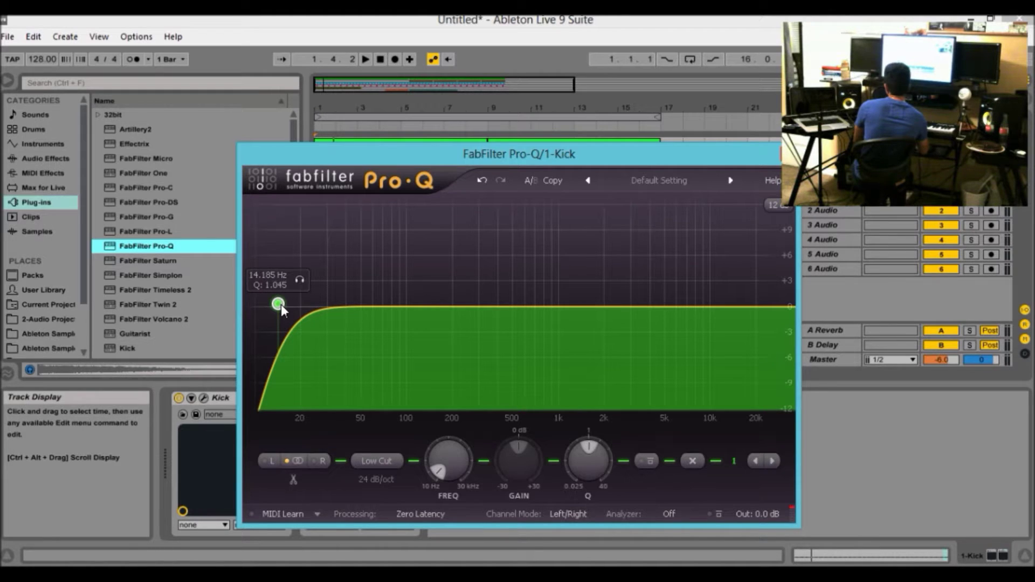
{"action": "key", "text": "space"}
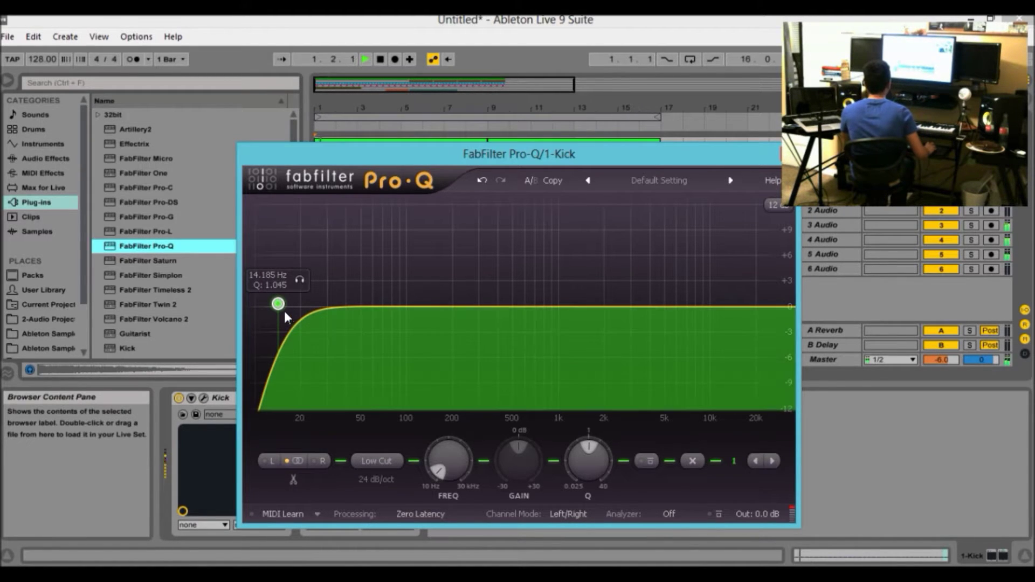
Lower the kick's low cut to 10.6 Hz and add a +1.71 dB bell boost at 84.376 Hz with Q 0.844.
{"action": "left_click_drag", "start_coordinate": [282, 305], "coordinate": [258, 299]}
{"action": "left_click_drag", "start_coordinate": [360, 305], "coordinate": [394, 290]}
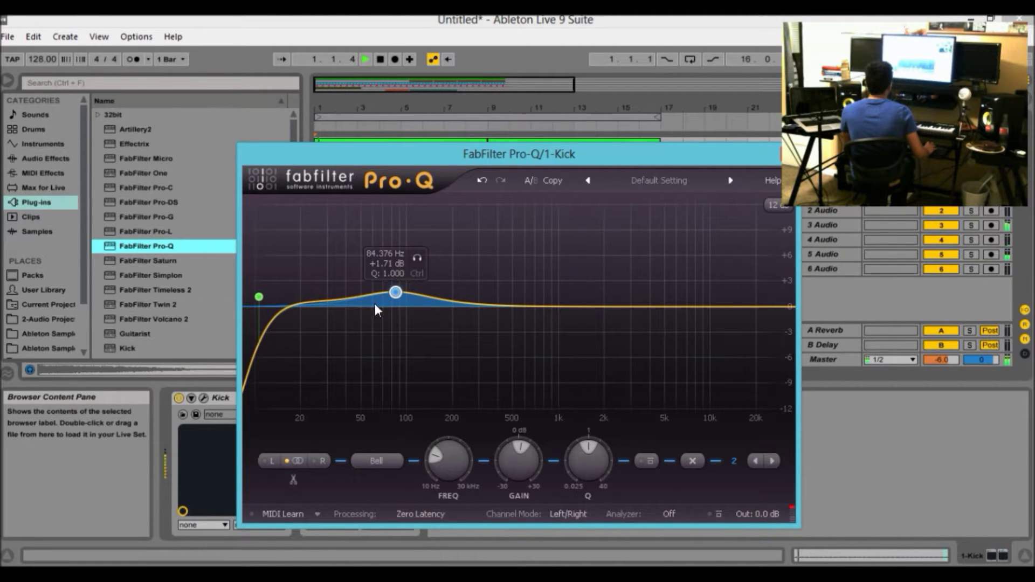
{"action": "mouse_move", "coordinate": [591, 466]}
{"action": "left_mouse_down"}
{"action": "mouse_move", "coordinate": [592, 448]}
{"action": "mouse_move", "coordinate": [597, 478]}
{"action": "mouse_move", "coordinate": [595, 468]}
{"action": "left_mouse_up"}
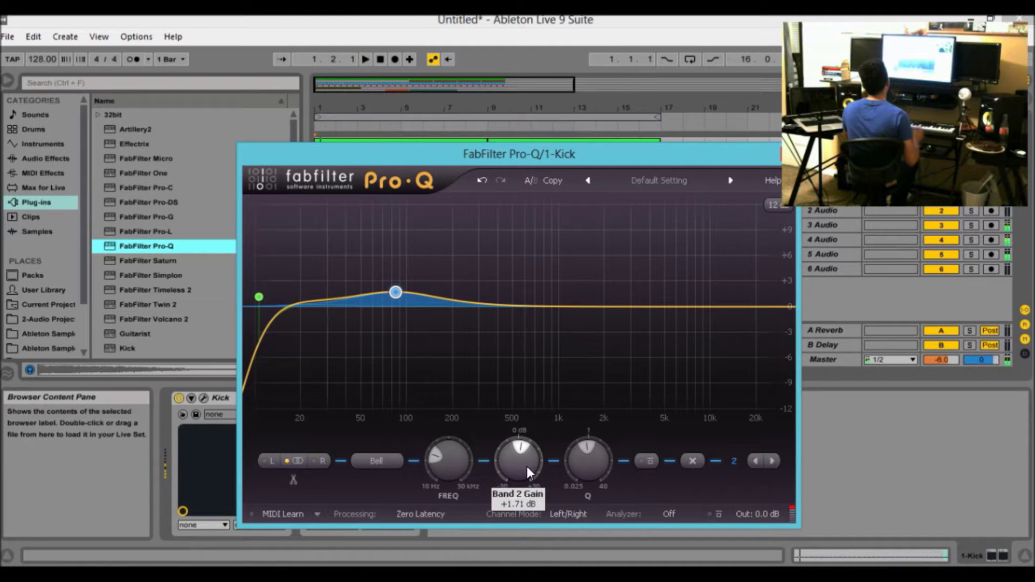
Add a 24 dB/oct high cut just below 20 kHz to the kick's Pro-Q curve during playback.
{"action": "left_click_drag", "start_coordinate": [539, 152], "coordinate": [549, 188]}
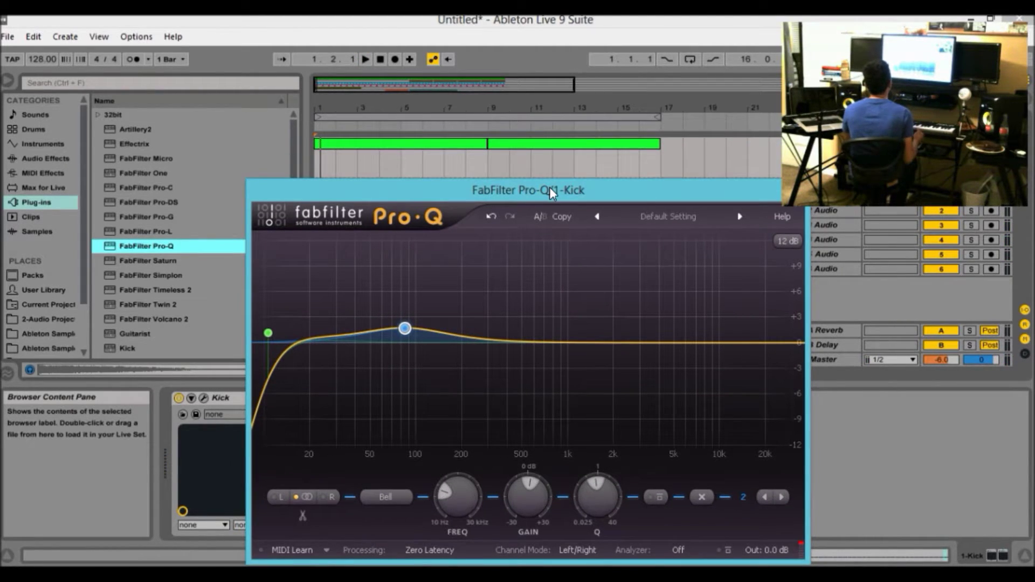
{"action": "key", "text": "space"}
{"action": "mouse_move", "coordinate": [407, 334]}
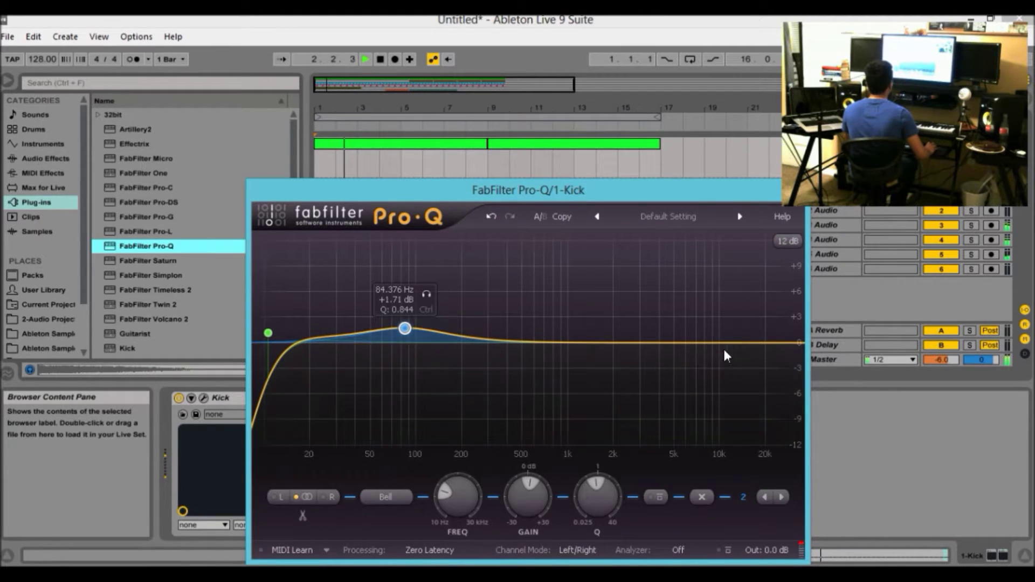
{"action": "left_click", "coordinate": [753, 341]}
{"action": "right_click", "coordinate": [758, 341]}
{"action": "left_click", "coordinate": [795, 424]}
{"action": "left_click_drag", "start_coordinate": [789, 344], "coordinate": [762, 344]}
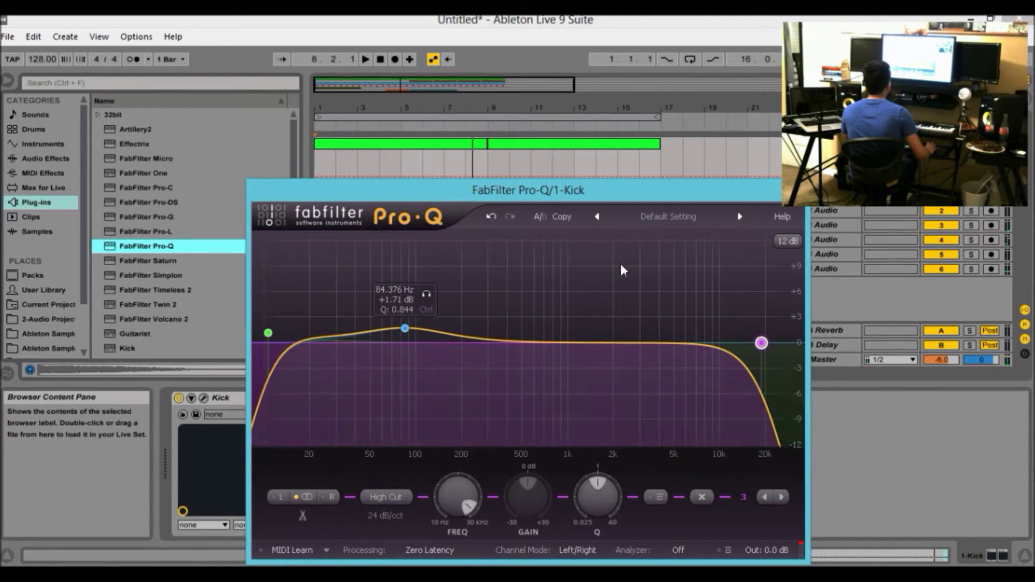
Raise the kick's low cut to just below 20 Hz, close Pro-Q and hide the device view.
{"action": "left_click_drag", "start_coordinate": [724, 192], "coordinate": [630, 233]}
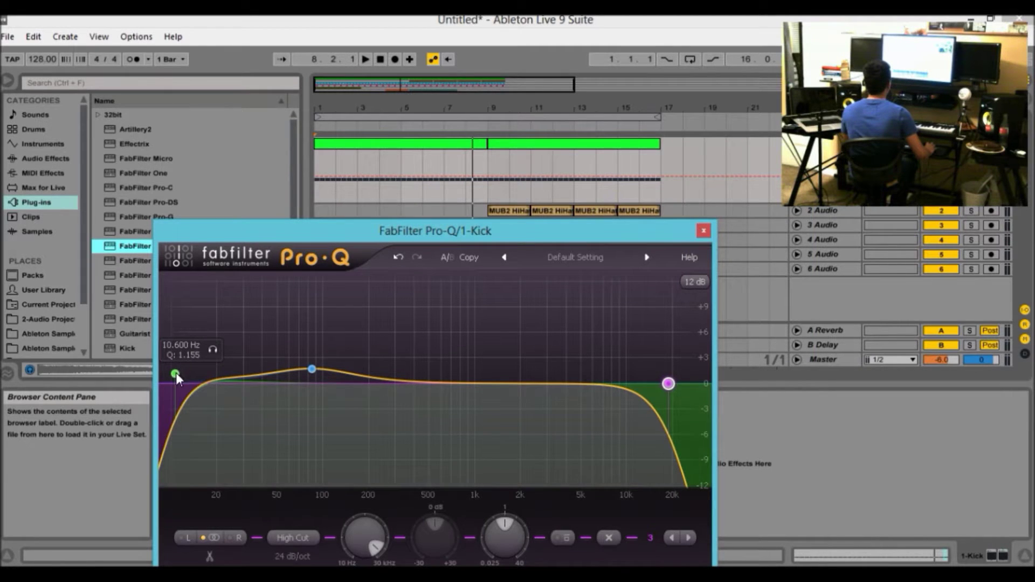
{"action": "left_click", "coordinate": [172, 373]}
{"action": "key", "text": "space"}
{"action": "left_click_drag", "start_coordinate": [174, 373], "coordinate": [201, 370]}
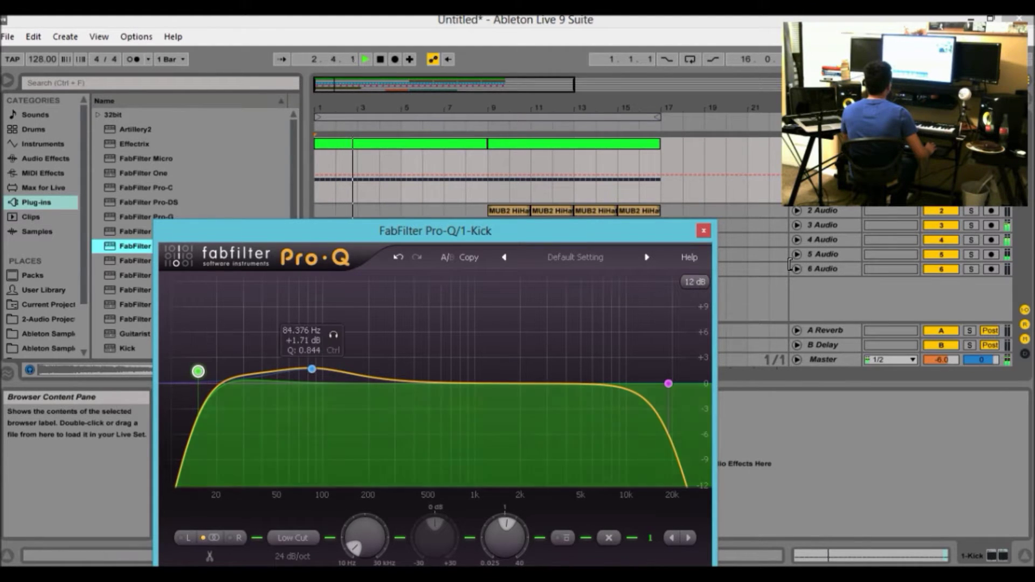
{"action": "left_click", "coordinate": [702, 230]}
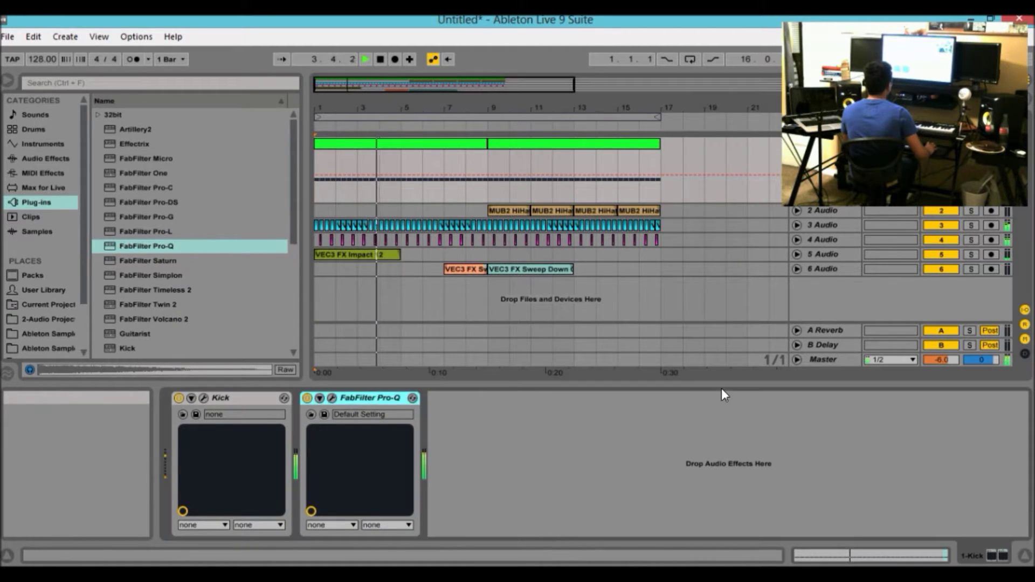
{"action": "key", "text": "ctrl+alt+l"}
Play from bar 9, set the 2 Audio hi-hat track volume to -2 dB and fold the track, ending with playback stopped.
{"action": "left_click_drag", "start_coordinate": [462, 86], "coordinate": [463, 97]}
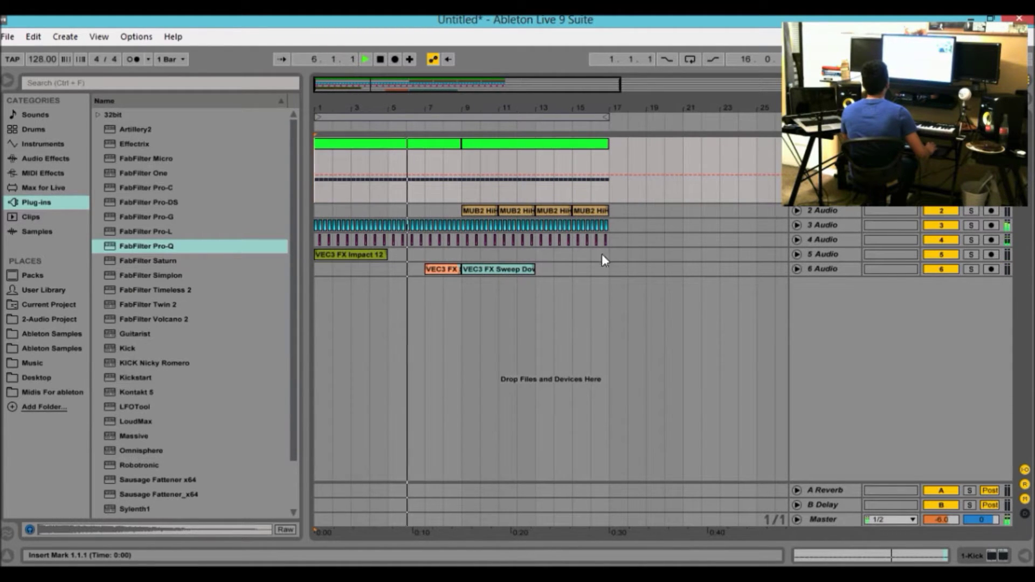
{"action": "left_click", "coordinate": [467, 198]}
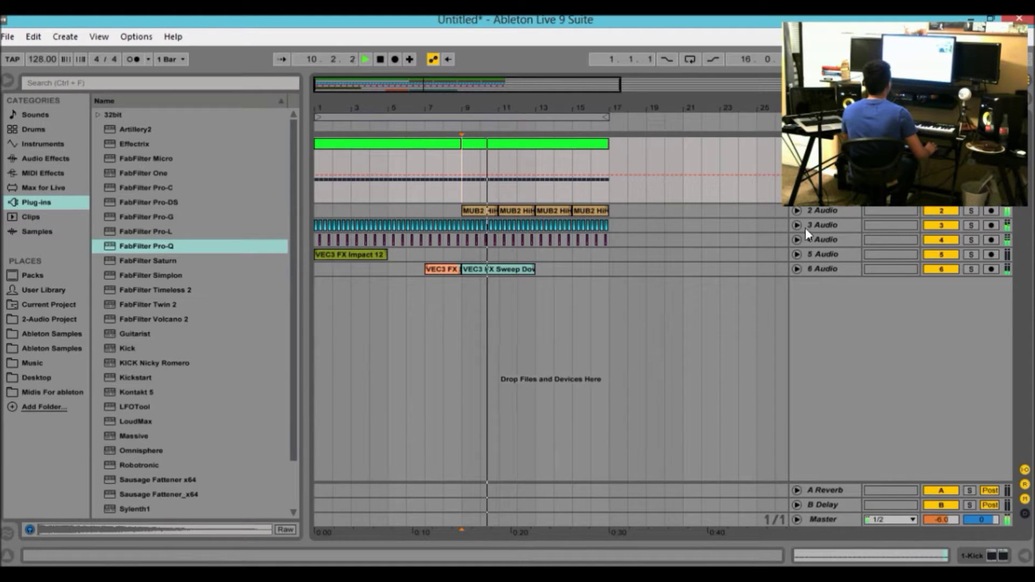
{"action": "left_click", "coordinate": [797, 213]}
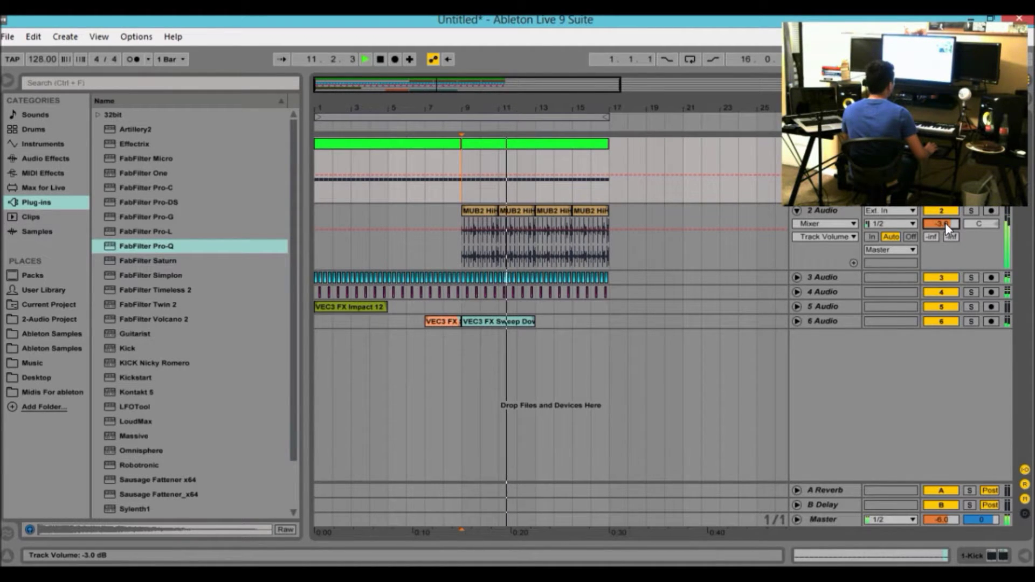
{"action": "left_click_drag", "start_coordinate": [941, 224], "coordinate": [939, 222]}
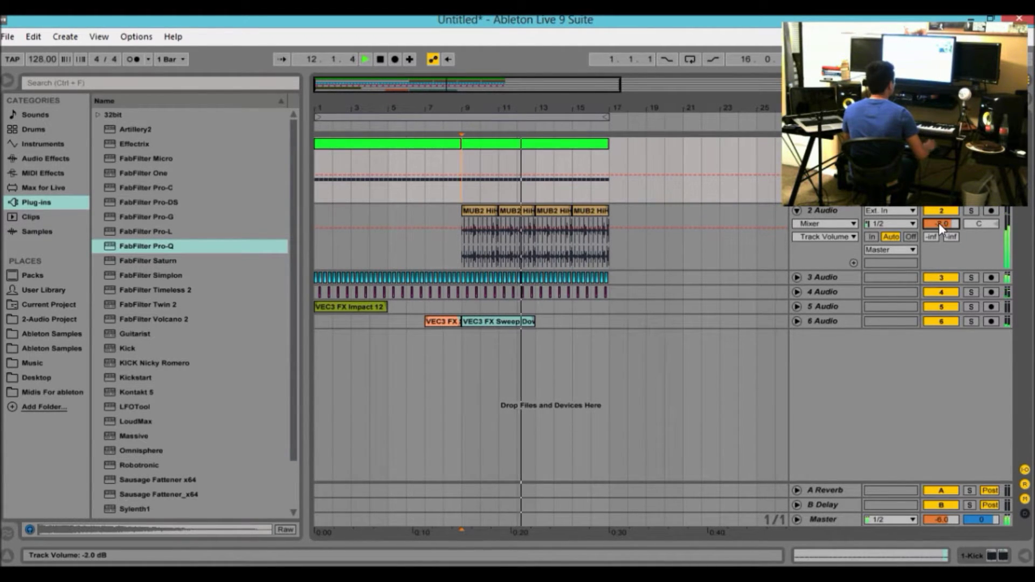
{"action": "left_click", "coordinate": [797, 211]}
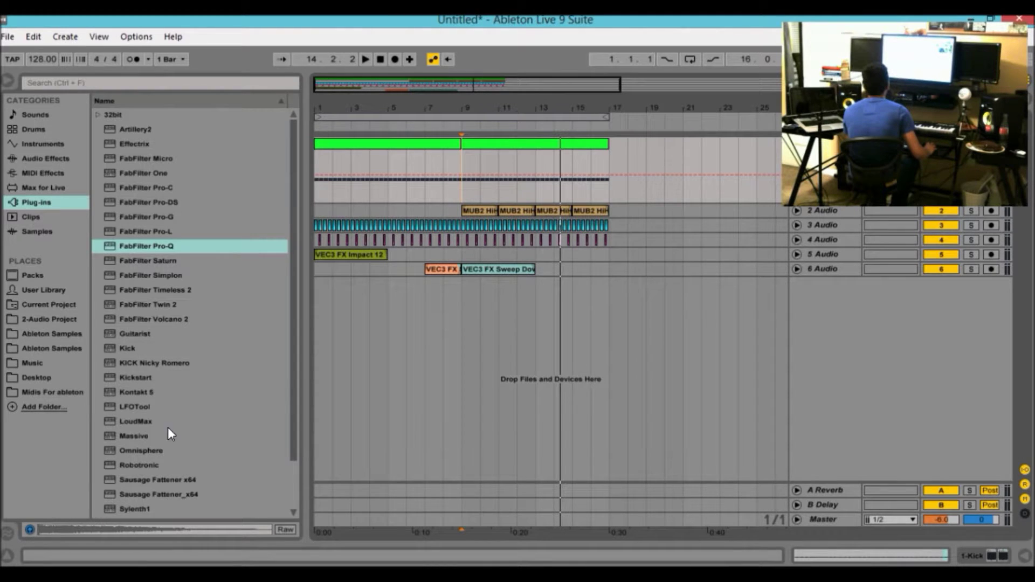
{"action": "left_click", "coordinate": [382, 60]}
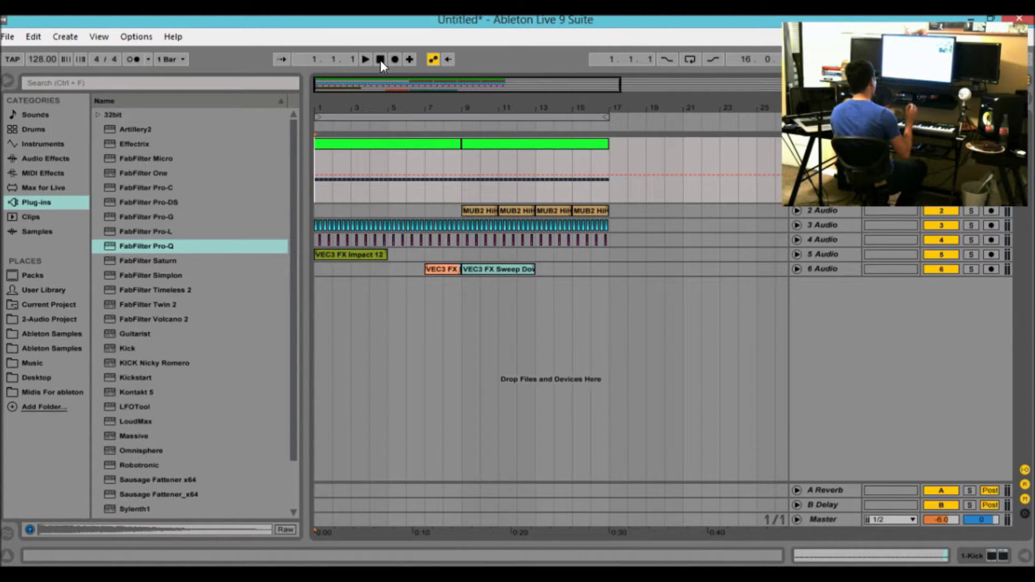
Insert a new MIDI track below the 6 Audio track.
{"action": "mouse_move", "coordinate": [482, 108]}
{"action": "left_mouse_down"}
{"action": "mouse_move", "coordinate": [482, 151]}
{"action": "mouse_move", "coordinate": [688, 142]}
{"action": "mouse_move", "coordinate": [635, 125]}
{"action": "mouse_move", "coordinate": [489, 110]}
{"action": "mouse_move", "coordinate": [594, 129]}
{"action": "mouse_move", "coordinate": [571, 125]}
{"action": "left_mouse_up"}
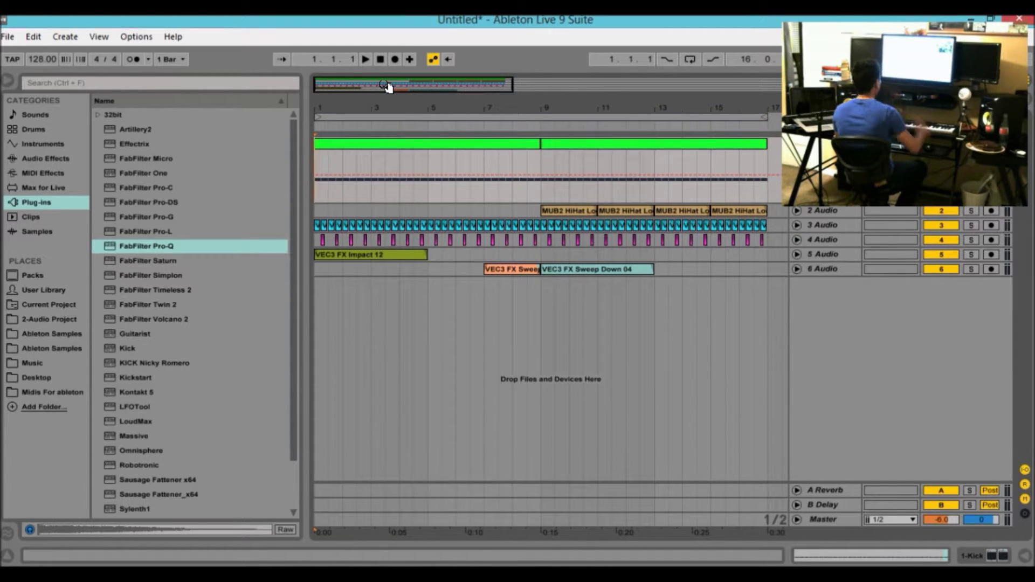
{"action": "right_click", "coordinate": [858, 399]}
{"action": "left_click", "coordinate": [901, 415]}
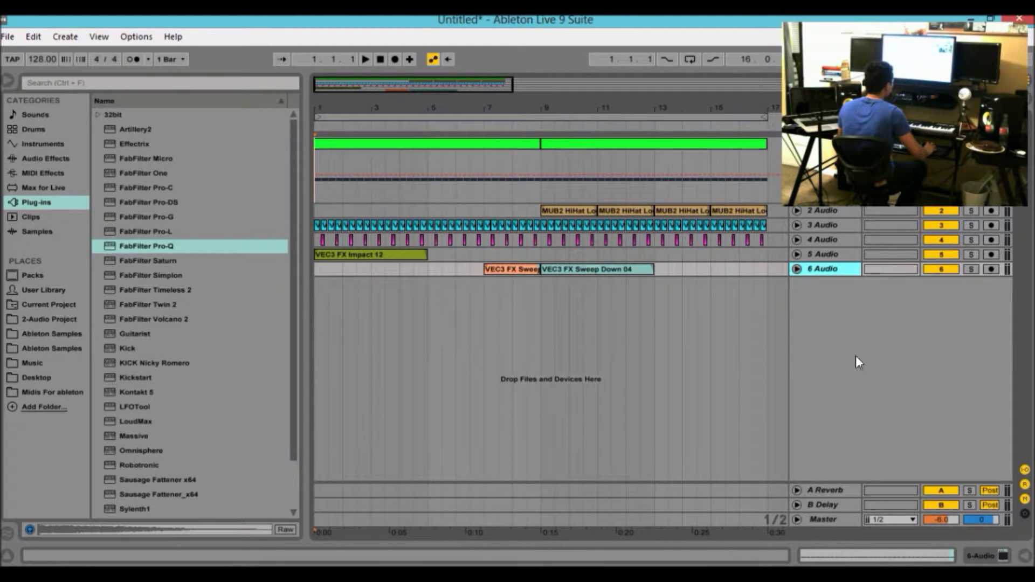
Create an empty 16-bar MIDI clip from bar 1 on the 7 MIDI track and open it in an enlarged note editor.
{"action": "left_click_drag", "start_coordinate": [761, 302], "coordinate": [277, 315]}
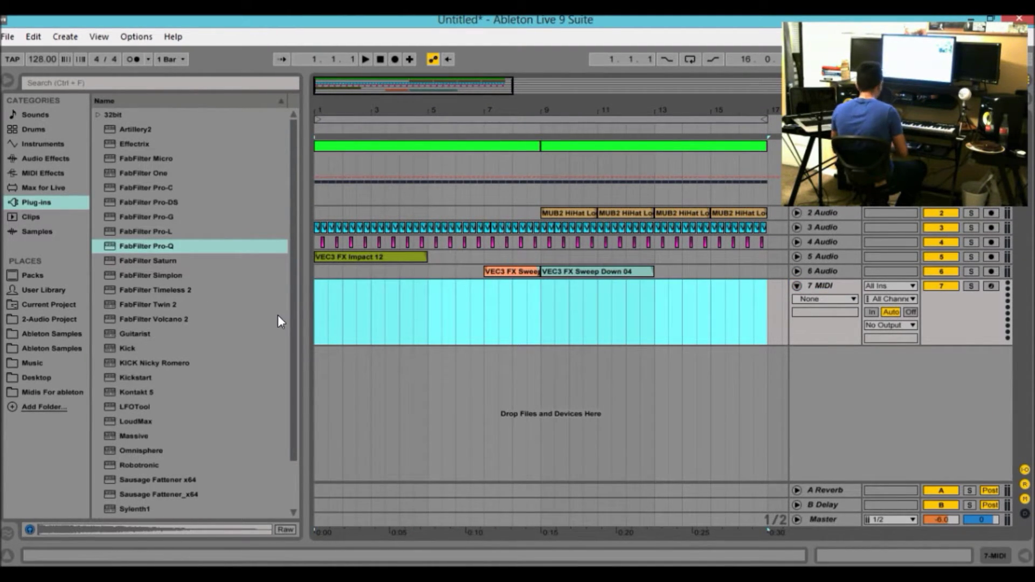
{"action": "key", "text": "ctrl+shift+m"}
{"action": "double_click", "coordinate": [399, 284]}
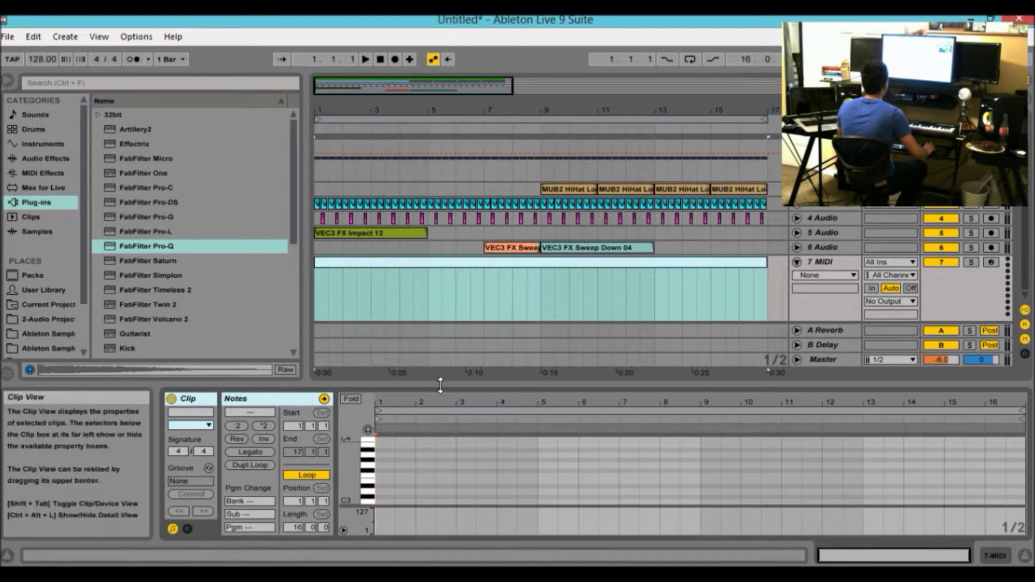
{"action": "left_click_drag", "start_coordinate": [440, 385], "coordinate": [437, 275]}
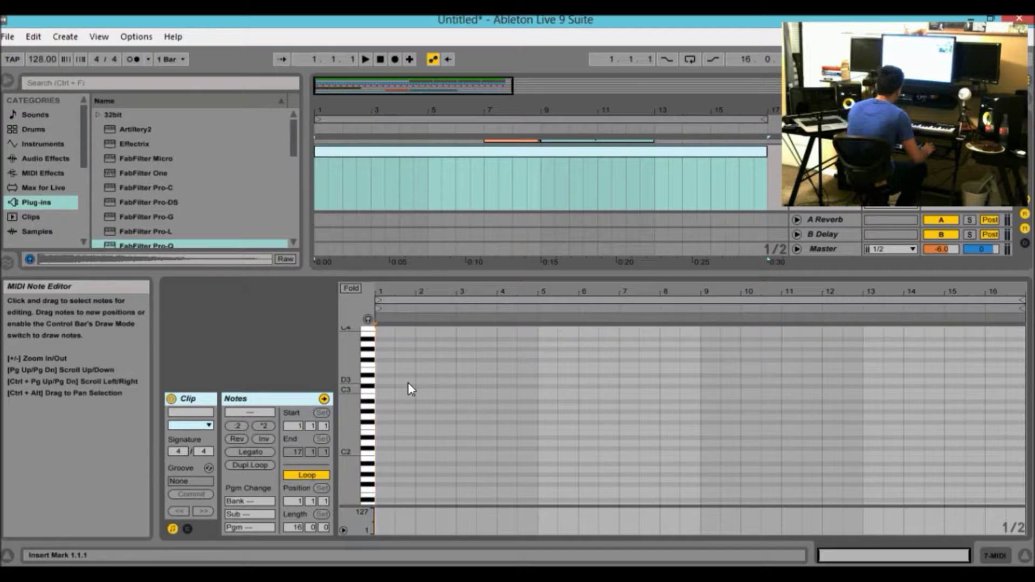
Add a half-bar C2 note in the second half of bar 1 and duplicate it in every bar through bar 16.
{"action": "left_click_drag", "start_coordinate": [351, 410], "coordinate": [351, 418]}
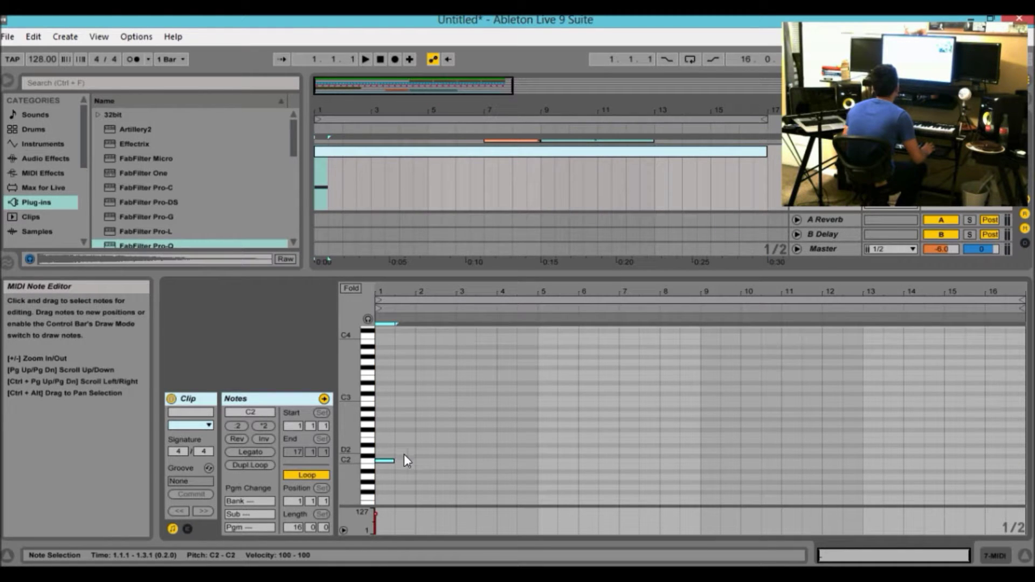
{"action": "double_click", "coordinate": [400, 460]}
{"action": "key", "text": "ctrl+d"}
{"action": "key", "text": "ctrl+d"}
{"action": "key", "text": "ctrl+d"}
{"action": "key", "text": "ctrl+d"}
{"action": "key", "text": "ctrl+d"}
{"action": "key", "text": "ctrl+d"}
{"action": "key", "text": "ctrl+d"}
{"action": "key", "text": "ctrl+d"}
{"action": "key", "text": "ctrl+d"}
{"action": "key", "text": "ctrl+d"}
{"action": "key", "text": "ctrl+d"}
{"action": "key", "text": "ctrl+d"}
{"action": "key", "text": "ctrl+d"}
{"action": "key", "text": "ctrl+d"}
{"action": "key", "text": "ctrl+d"}
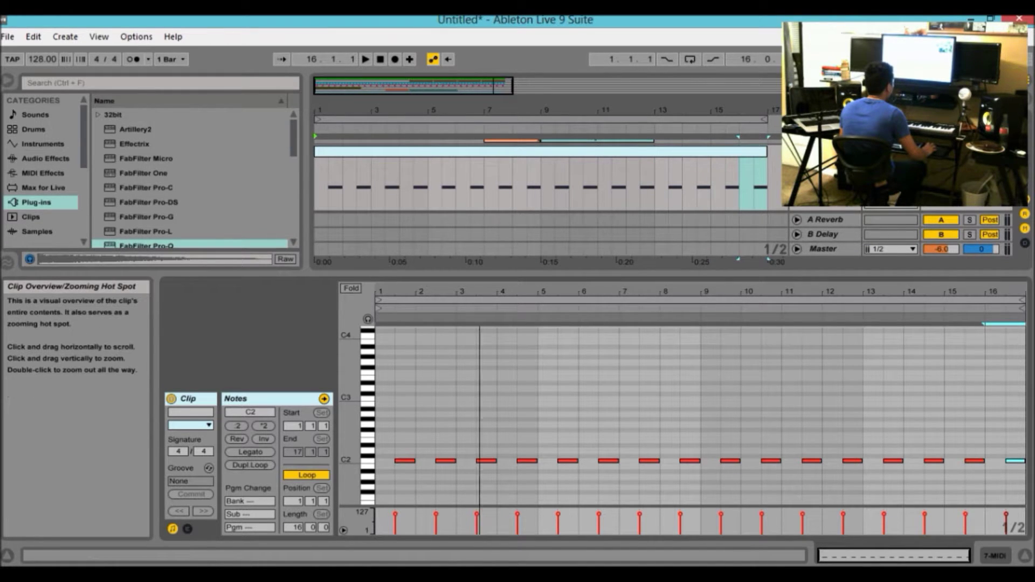
Open the 16-bar clip on the 7 MIDI track in an enlarged note editor and set its grid to 1/16.
{"action": "left_click_drag", "start_coordinate": [476, 272], "coordinate": [474, 372]}
{"action": "left_click_drag", "start_coordinate": [335, 84], "coordinate": [333, 157]}
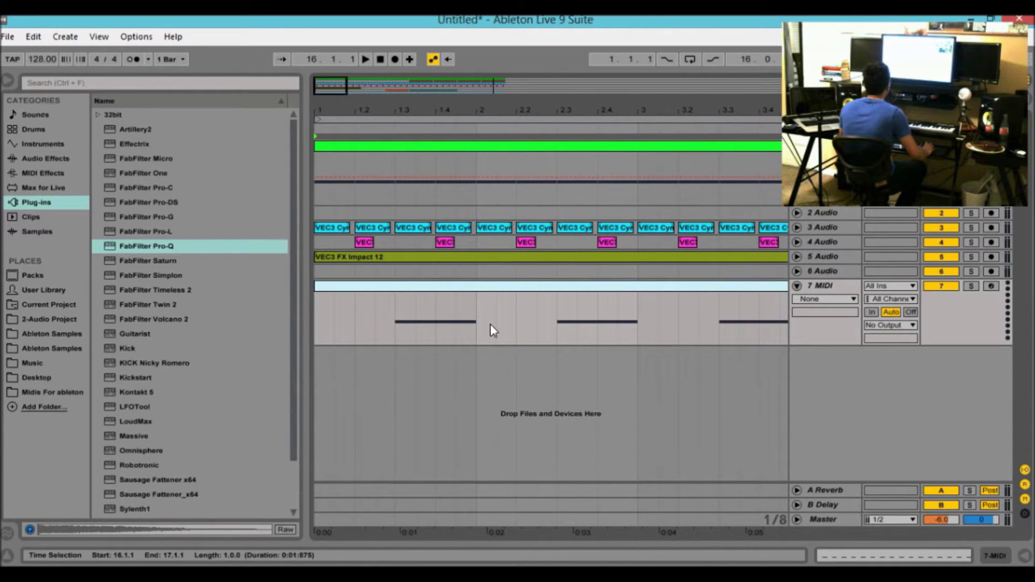
{"action": "double_click", "coordinate": [458, 287]}
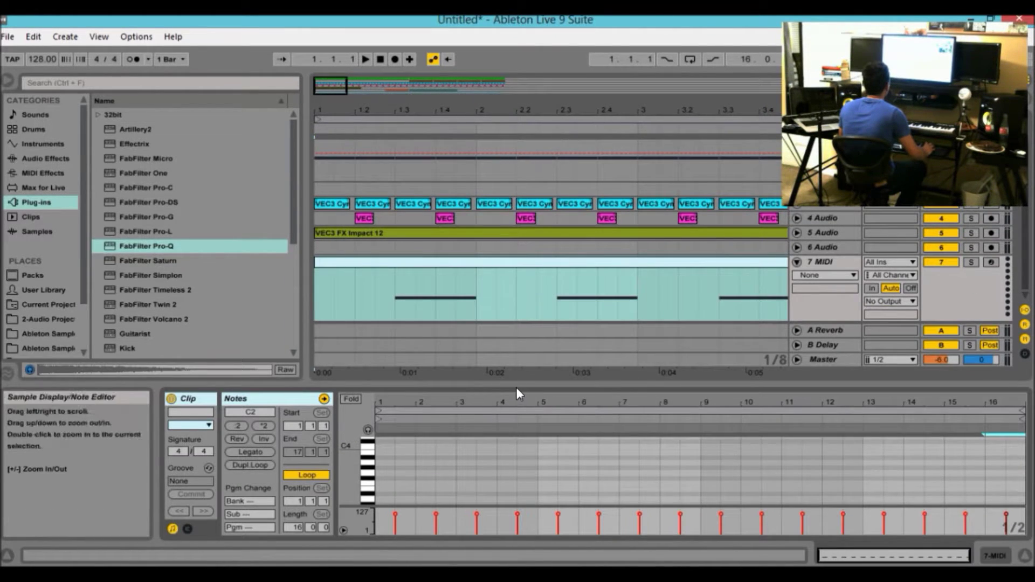
{"action": "left_click_drag", "start_coordinate": [517, 388], "coordinate": [516, 180]}
{"action": "left_click_drag", "start_coordinate": [404, 340], "coordinate": [892, 425]}
{"action": "left_click_drag", "start_coordinate": [1021, 350], "coordinate": [387, 487]}
{"action": "right_click", "coordinate": [501, 443]}
{"action": "left_click", "coordinate": [604, 387]}
Select all the C2 notes and move them earlier so that the first one starts at 1.1.3.
{"action": "left_click_drag", "start_coordinate": [401, 328], "coordinate": [1013, 461]}
{"action": "left_click_drag", "start_coordinate": [865, 562], "coordinate": [865, 529]}
{"action": "left_click_drag", "start_coordinate": [525, 175], "coordinate": [550, 332]}
{"action": "scroll", "coordinate": [490, 194], "scroll_direction": "up", "scroll_amount": 4}
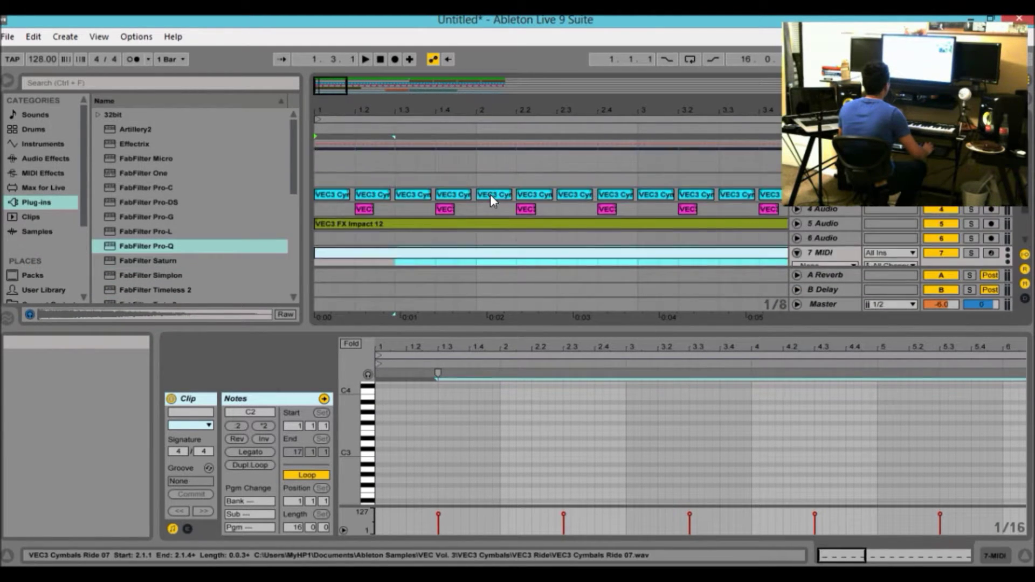
{"action": "scroll", "coordinate": [334, 170], "scroll_direction": "down", "scroll_amount": 2}
{"action": "scroll", "coordinate": [338, 172], "scroll_direction": "down", "scroll_amount": 3}
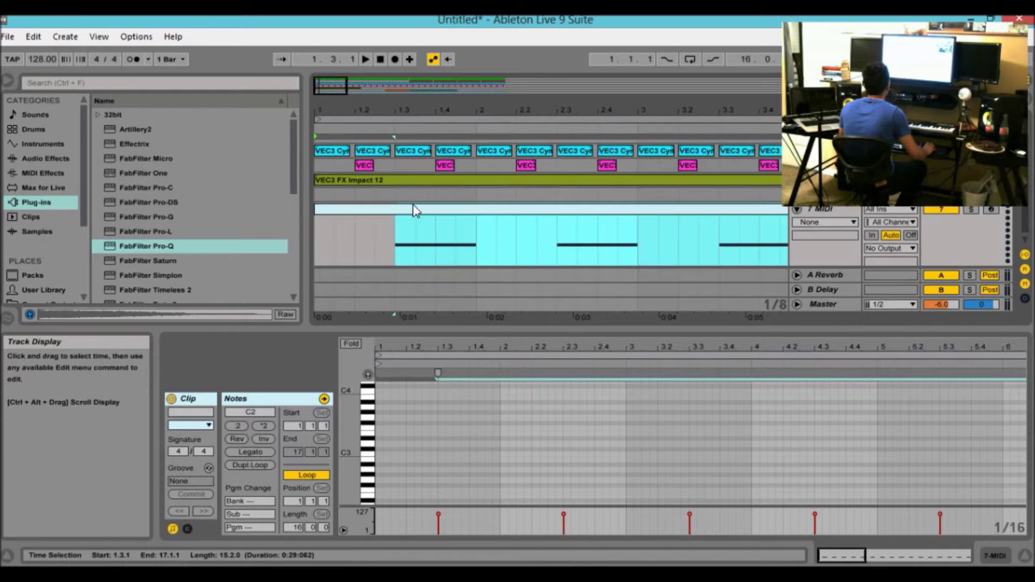
{"action": "scroll", "coordinate": [413, 209], "scroll_direction": "up", "scroll_amount": 5}
{"action": "scroll", "coordinate": [420, 187], "scroll_direction": "down", "scroll_amount": 3}
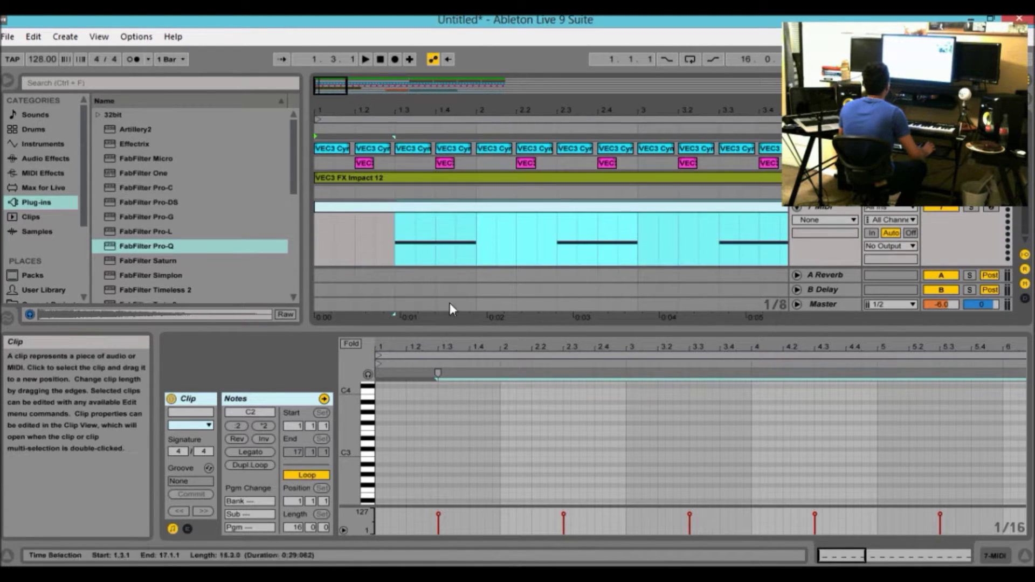
{"action": "left_click_drag", "start_coordinate": [353, 464], "coordinate": [353, 397]}
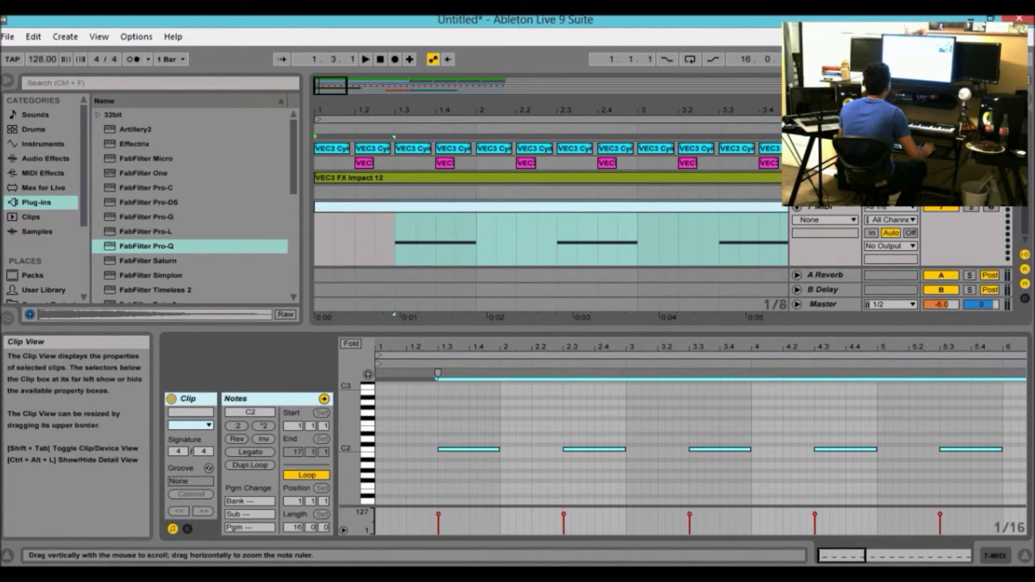
{"action": "left_click_drag", "start_coordinate": [461, 449], "coordinate": [399, 444]}
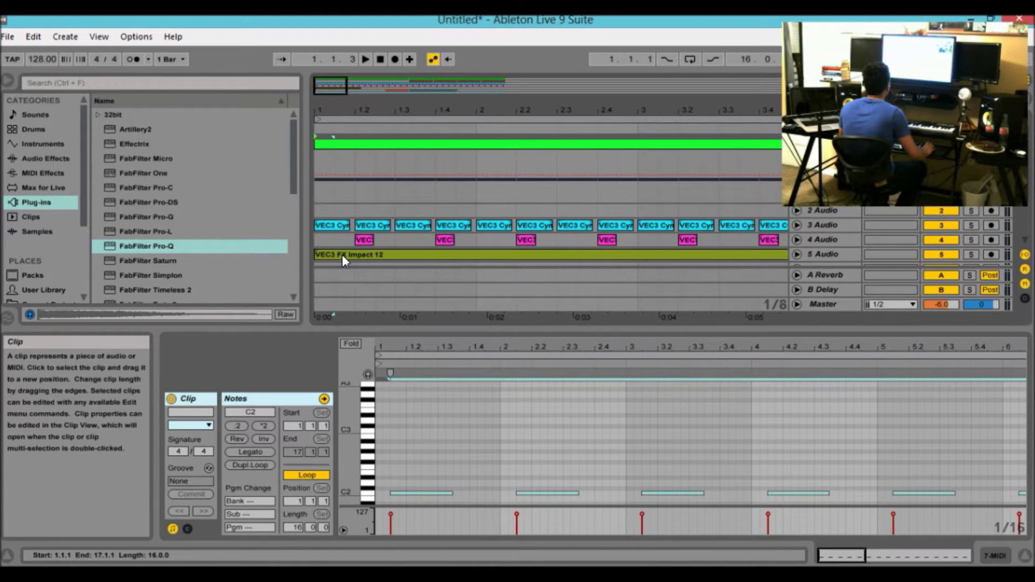
Shorten all the selected C2 notes to eighth notes, keeping their start positions.
{"action": "left_click", "coordinate": [341, 255]}
{"action": "left_click_drag", "start_coordinate": [354, 496], "coordinate": [354, 465]}
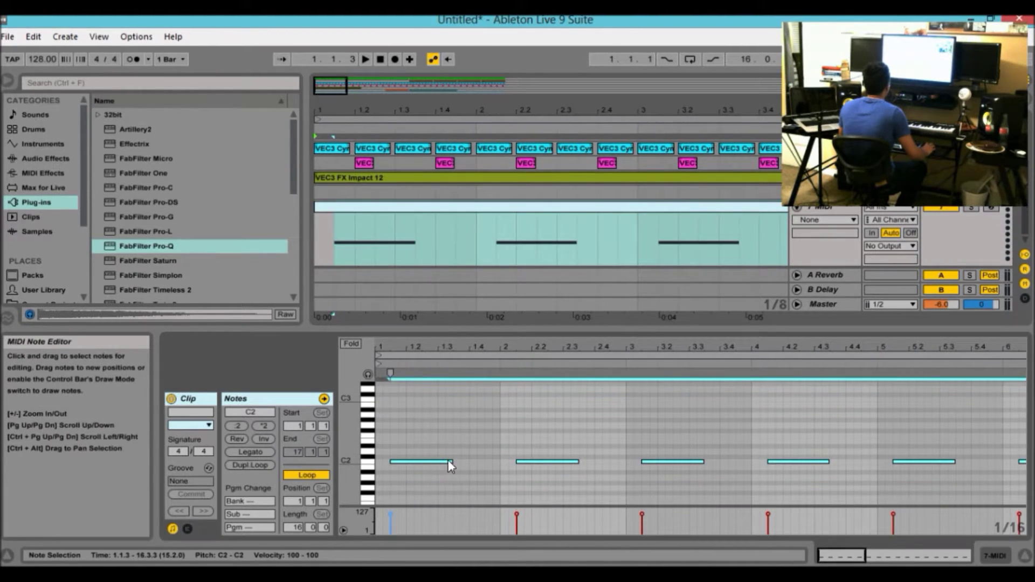
{"action": "left_click_drag", "start_coordinate": [449, 462], "coordinate": [406, 459]}
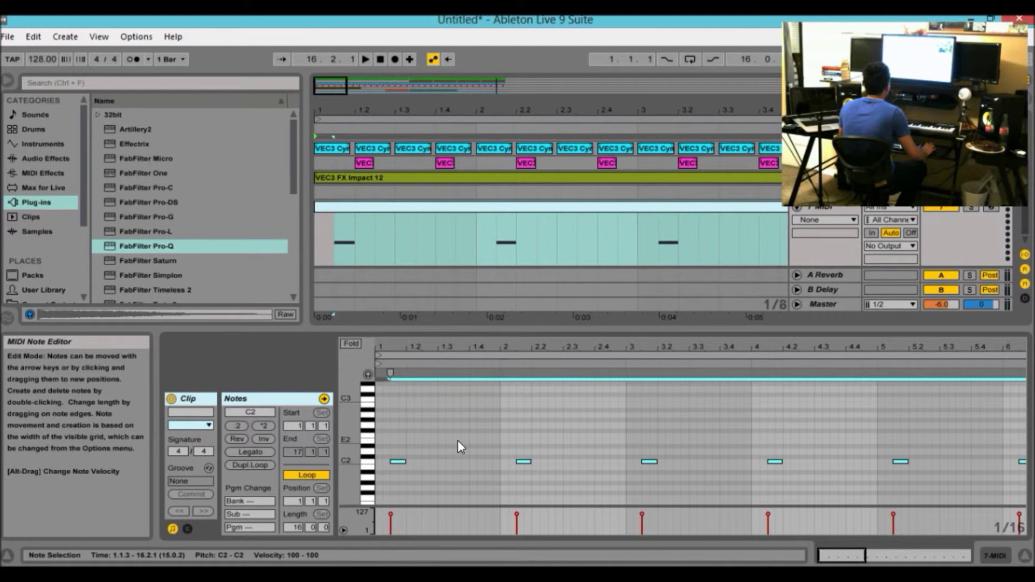
Delete all the C2 notes from bar 2 through bar 16, keeping only the note in bar 1.
{"action": "left_click_drag", "start_coordinate": [503, 433], "coordinate": [863, 493]}
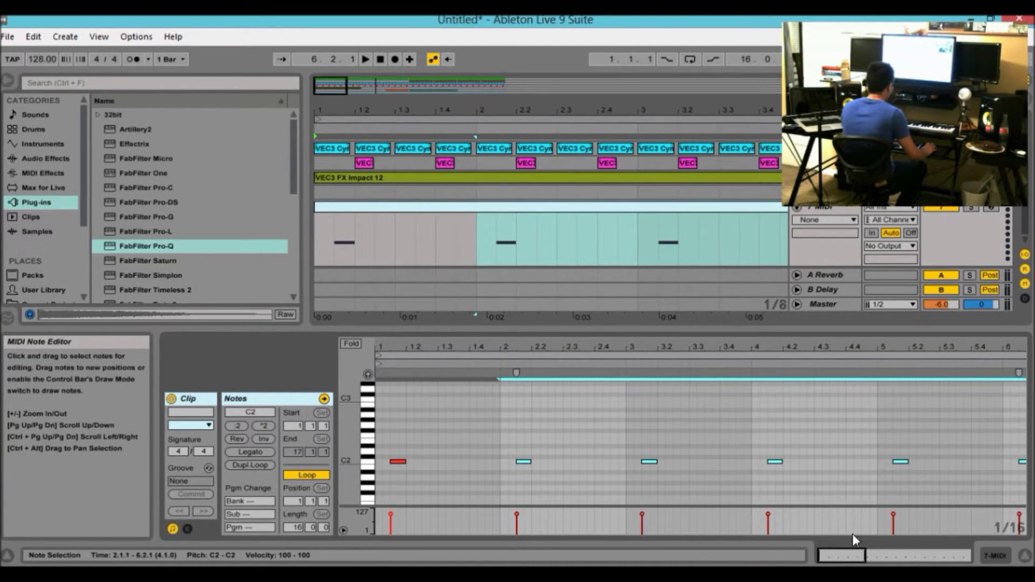
{"action": "key", "text": "Delete"}
{"action": "left_click_drag", "start_coordinate": [841, 551], "coordinate": [842, 510]}
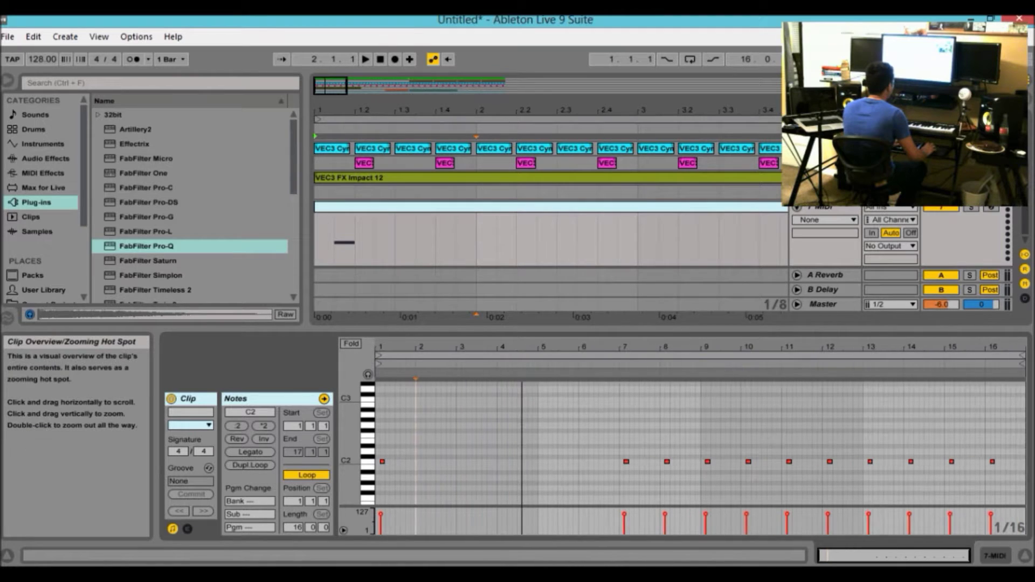
{"action": "left_click_drag", "start_coordinate": [599, 426], "coordinate": [1008, 504]}
{"action": "key", "text": "Delete"}
Duplicate the first one-beat section with its C2 note five times, so the offbeat repeats every beat through 2.2.
{"action": "left_click_drag", "start_coordinate": [931, 559], "coordinate": [839, 560]}
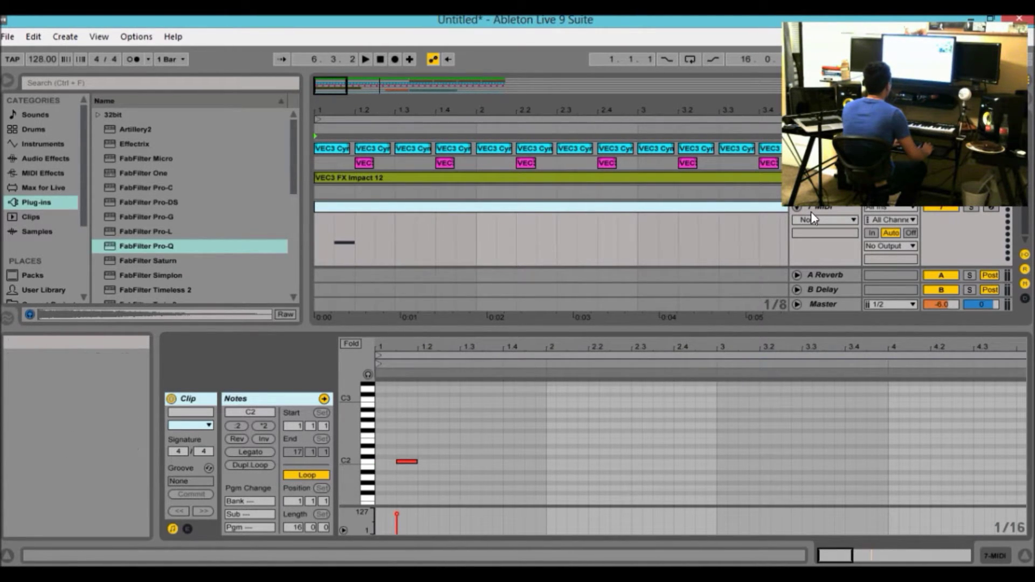
{"action": "left_click", "coordinate": [583, 499]}
{"action": "left_click_drag", "start_coordinate": [418, 449], "coordinate": [379, 478]}
{"action": "key", "text": "ctrl+d"}
{"action": "key", "text": "ctrl+d"}
{"action": "key", "text": "ctrl+d"}
{"action": "key", "text": "ctrl+d"}
{"action": "key", "text": "ctrl+d"}
{"action": "scroll", "coordinate": [463, 174], "scroll_direction": "up", "scroll_amount": 1}
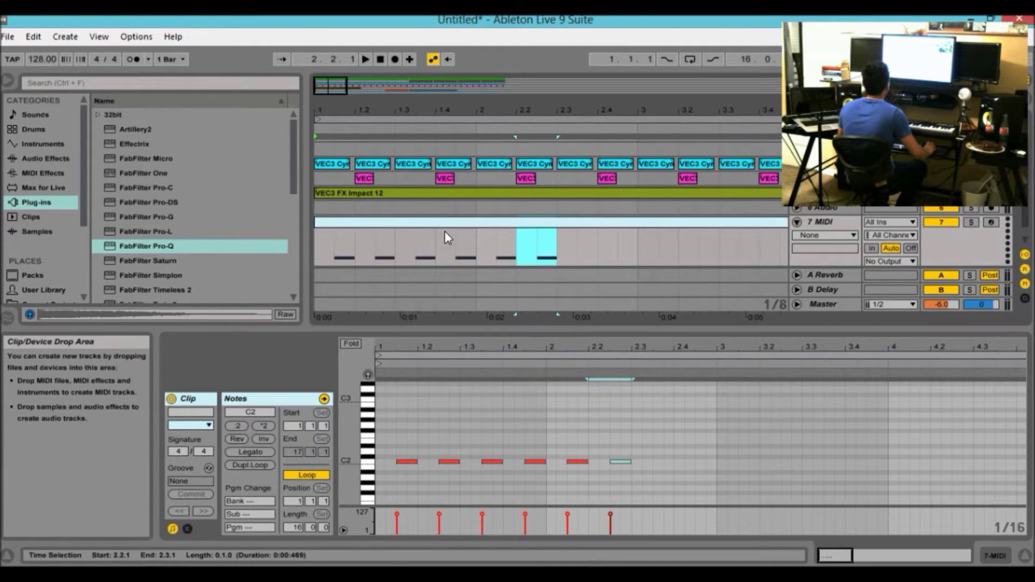
{"action": "scroll", "coordinate": [447, 237], "scroll_direction": "up", "scroll_amount": 4}
{"action": "scroll", "coordinate": [426, 180], "scroll_direction": "down", "scroll_amount": 5}
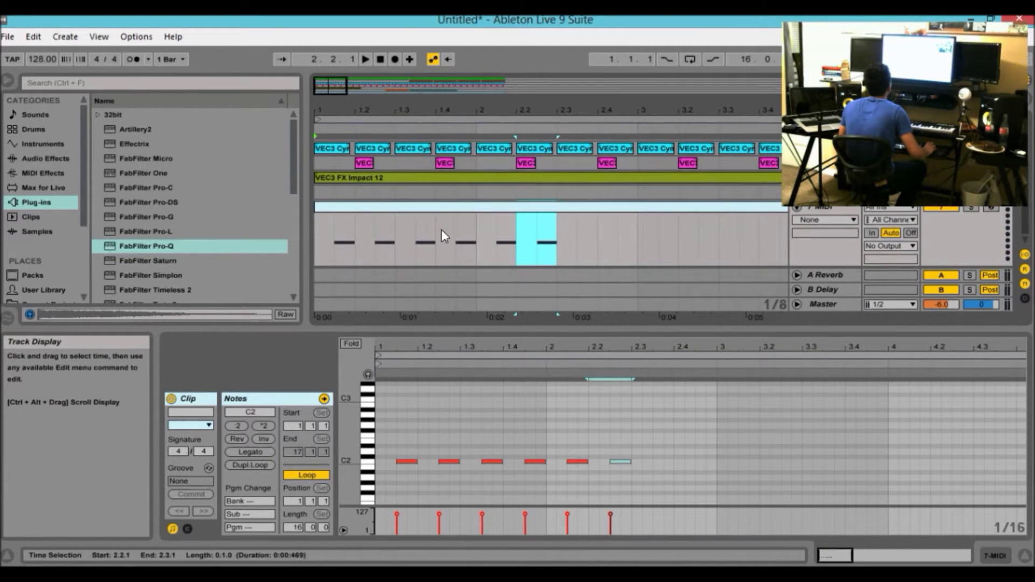
Duplicate the six-note C2 pattern until it fills the clip through bar 16, and delete the notes past bar 17.
{"action": "key", "text": "ctrl+a"}
{"action": "key", "text": "ctrl+d"}
{"action": "key", "text": "ctrl+d"}
{"action": "key", "text": "ctrl+d"}
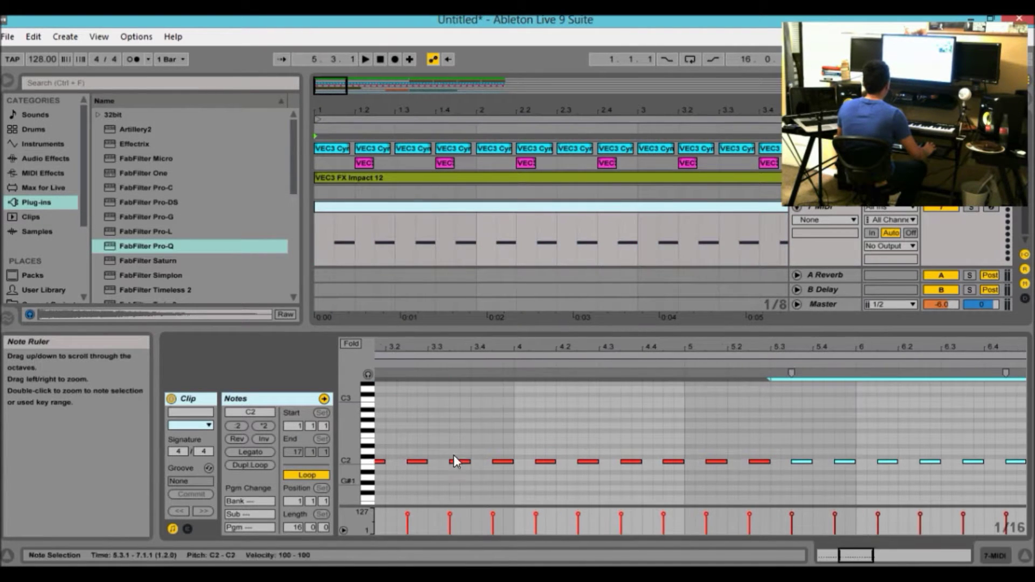
{"action": "left_click_drag", "start_coordinate": [856, 560], "coordinate": [917, 561]}
{"action": "key", "text": "ctrl+d"}
{"action": "key", "text": "ctrl+d"}
{"action": "key", "text": "ctrl+d"}
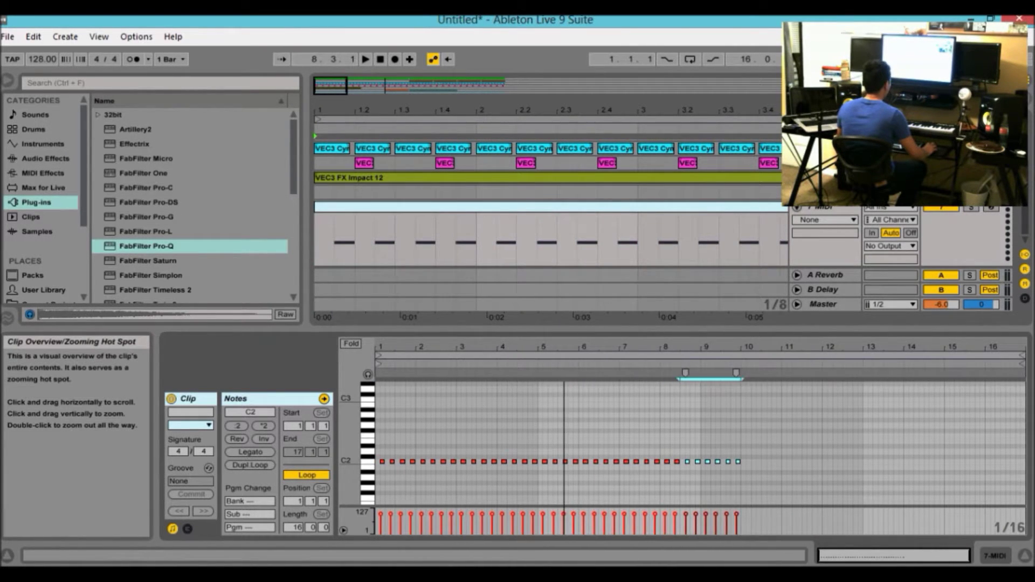
{"action": "key", "text": "ctrl+d"}
{"action": "key", "text": "ctrl+d"}
{"action": "key", "text": "ctrl+d"}
{"action": "key", "text": "ctrl+d"}
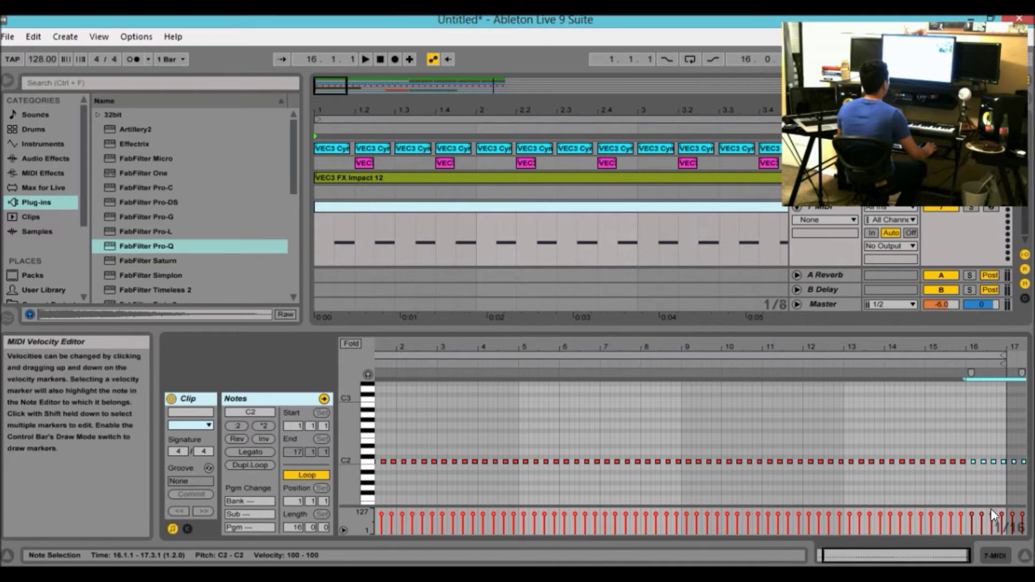
{"action": "key", "text": "Delete"}
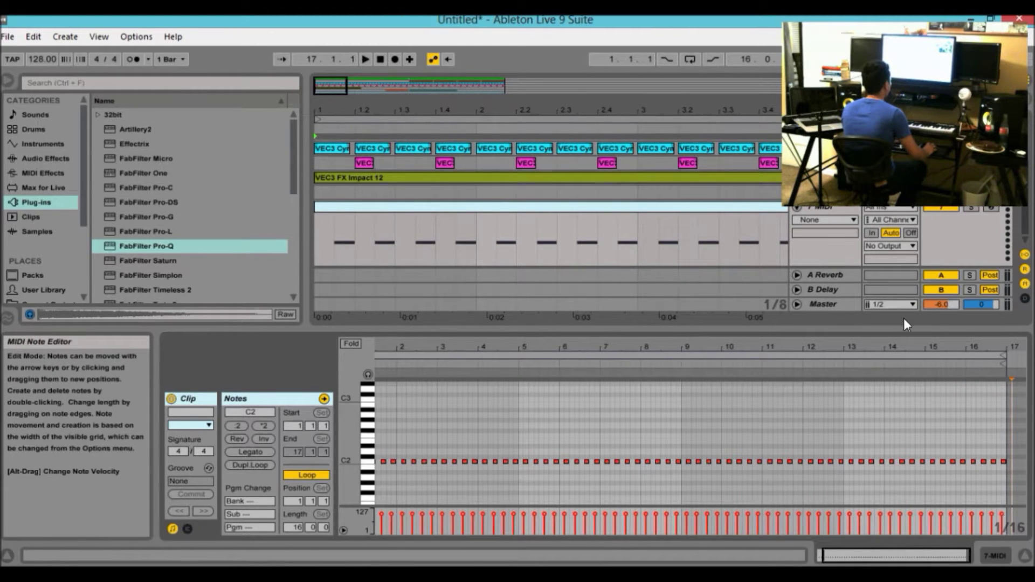
Load the Sylenth1 plug-in onto the 7 MIDI track and choose its preset 087: BS FreeBass.
{"action": "key", "text": "ctrl+alt+l"}
{"action": "left_click_drag", "start_coordinate": [356, 96], "coordinate": [334, 75]}
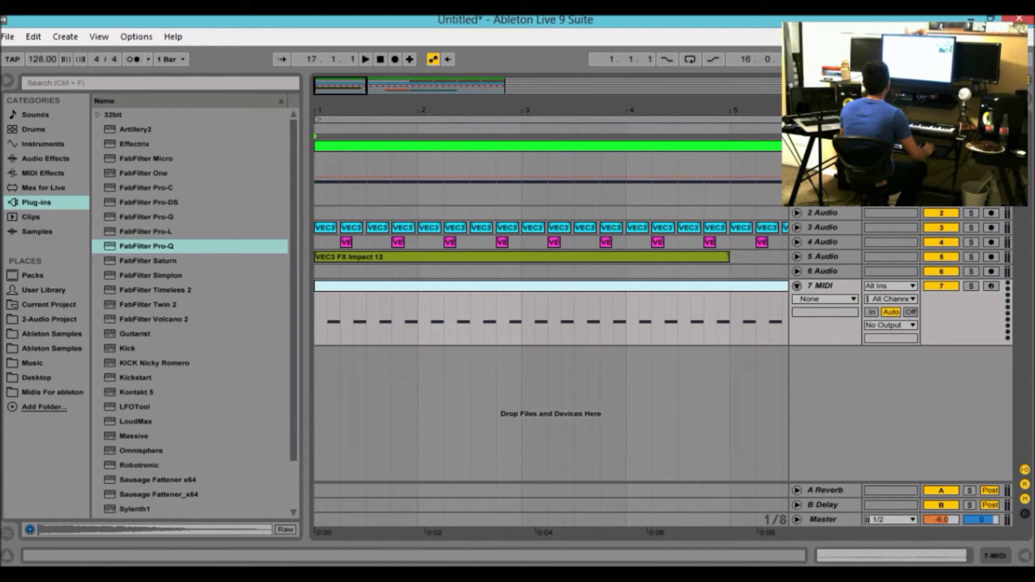
{"action": "left_click_drag", "start_coordinate": [375, 103], "coordinate": [375, 81]}
{"action": "scroll", "coordinate": [146, 485], "scroll_direction": "down", "scroll_amount": 2}
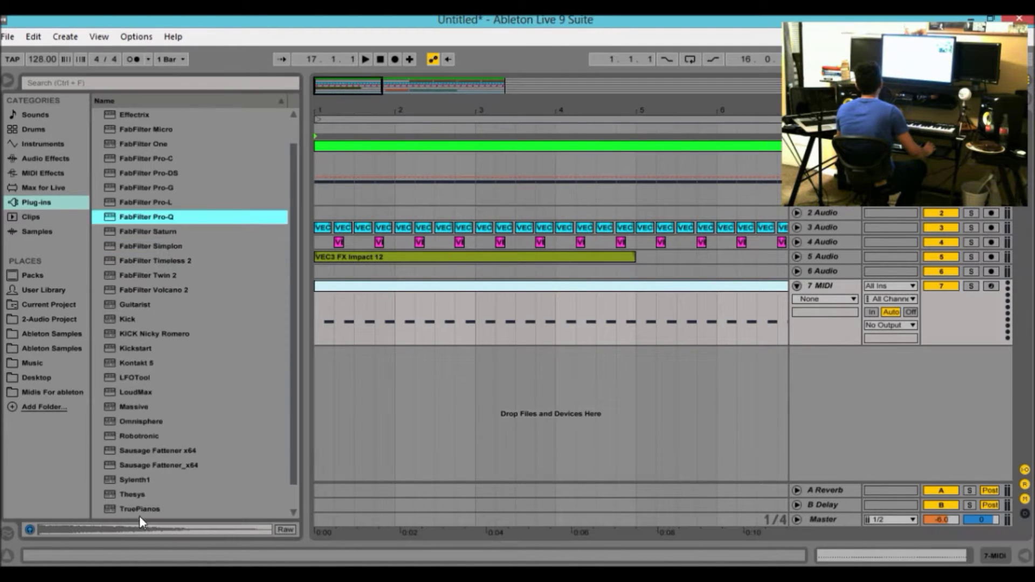
{"action": "left_click_drag", "start_coordinate": [125, 484], "coordinate": [504, 314]}
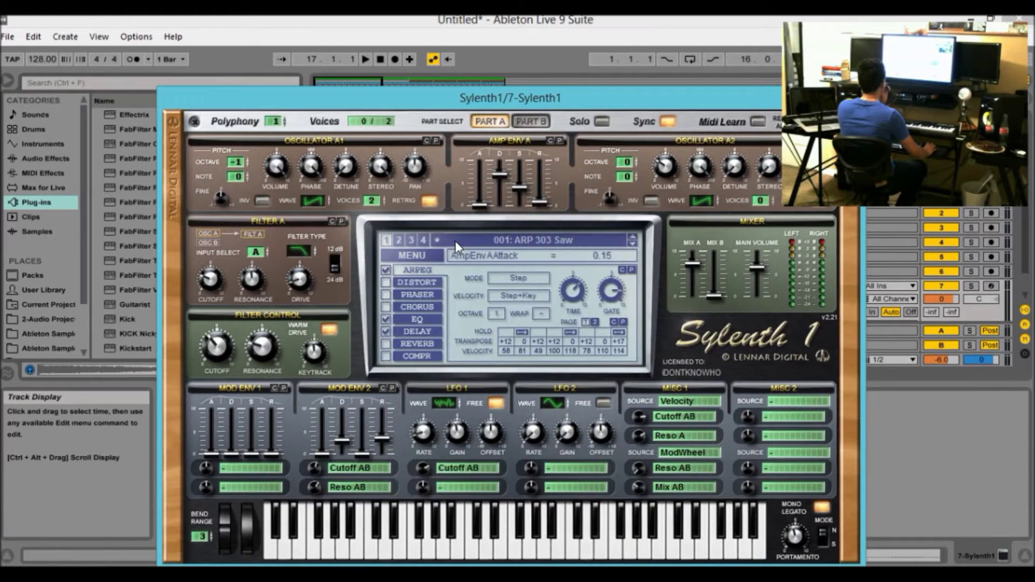
{"action": "left_click", "coordinate": [455, 240]}
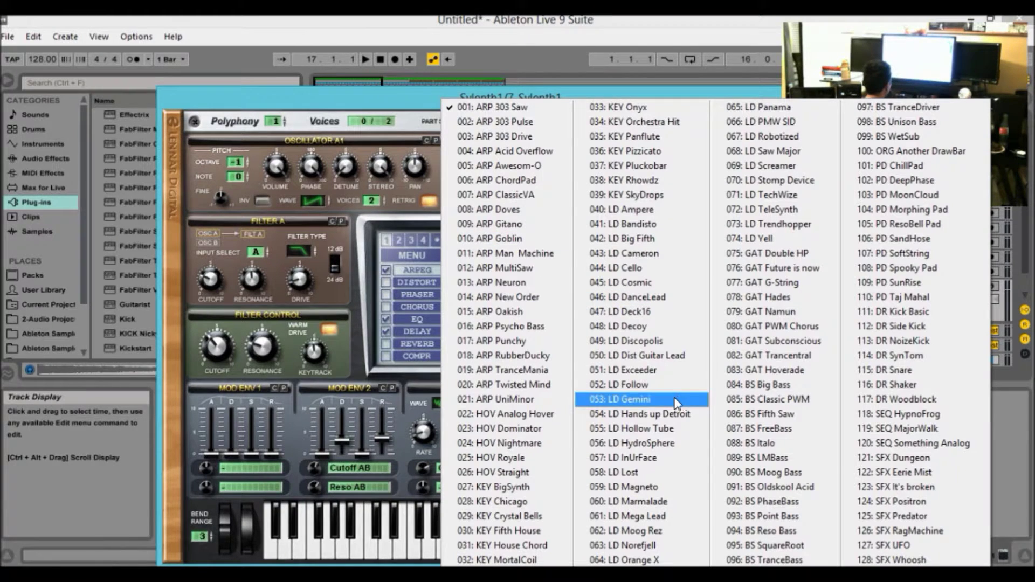
{"action": "left_click", "coordinate": [773, 429]}
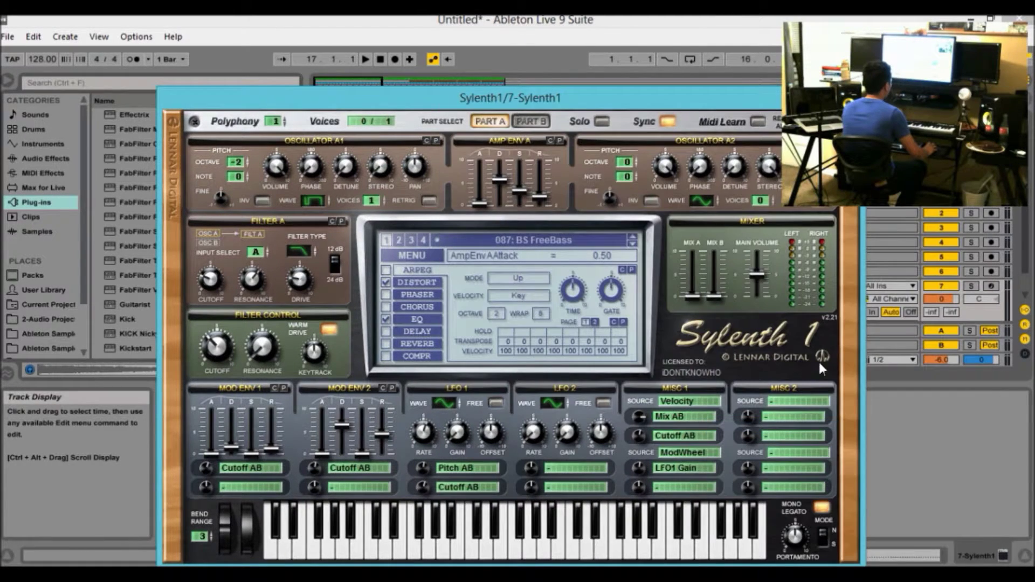
Arm the 7 Sylenth1 track for recording and close the synth window.
{"action": "left_click", "coordinate": [979, 286]}
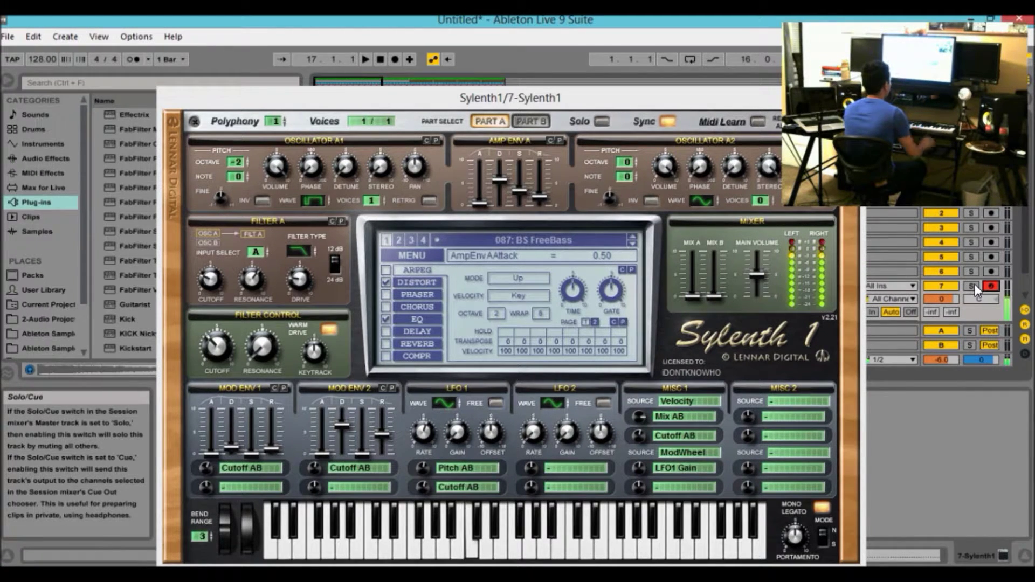
{"action": "left_click_drag", "start_coordinate": [681, 102], "coordinate": [552, 124]}
{"action": "left_click", "coordinate": [721, 121]}
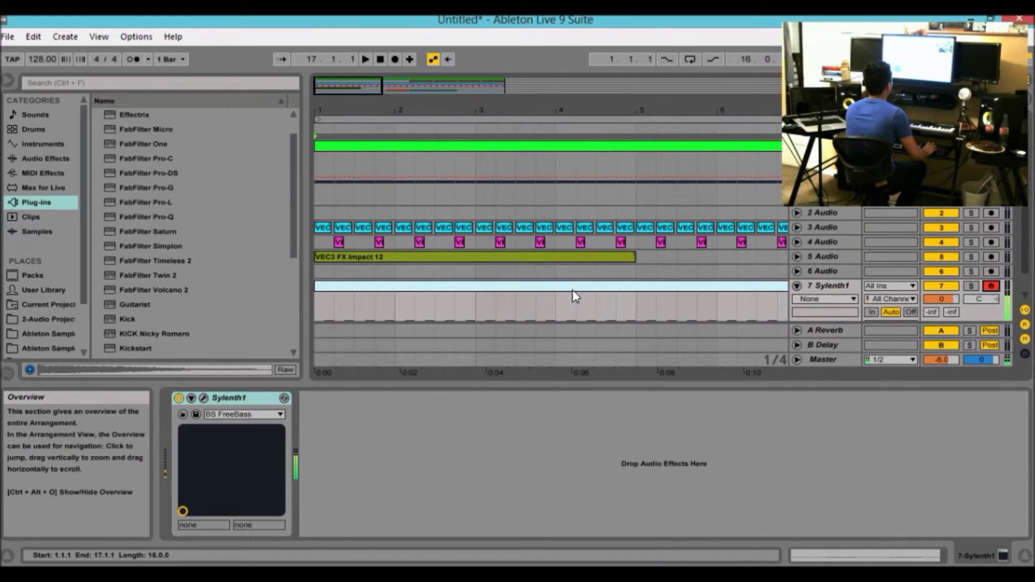
Open the Sylenth1 clip's notes and transpose those from 1.3.2 to the end up one octave to C3.
{"action": "left_click", "coordinate": [575, 296]}
{"action": "left_click_drag", "start_coordinate": [523, 382], "coordinate": [520, 199]}
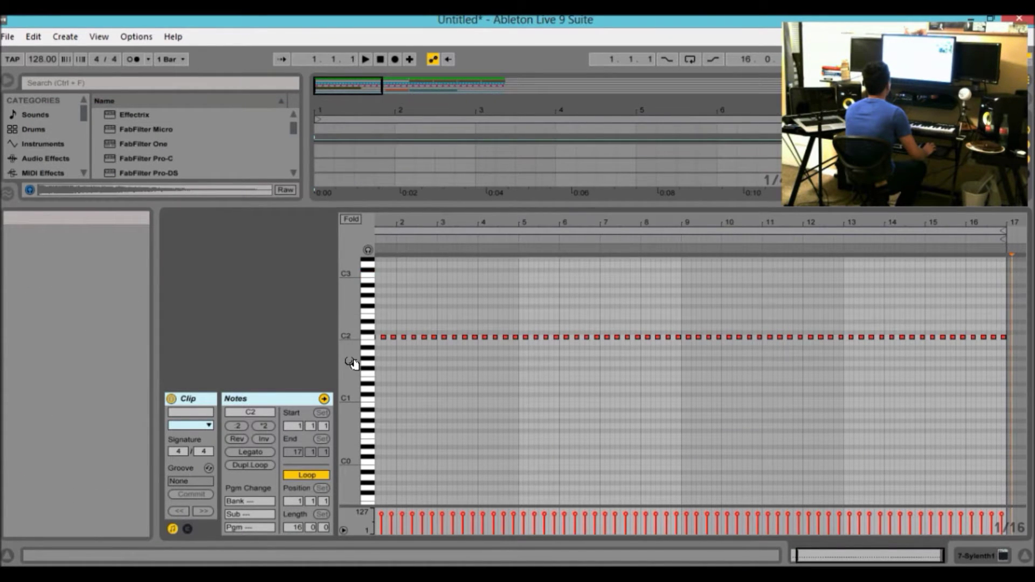
{"action": "left_click_drag", "start_coordinate": [380, 320], "coordinate": [1006, 384]}
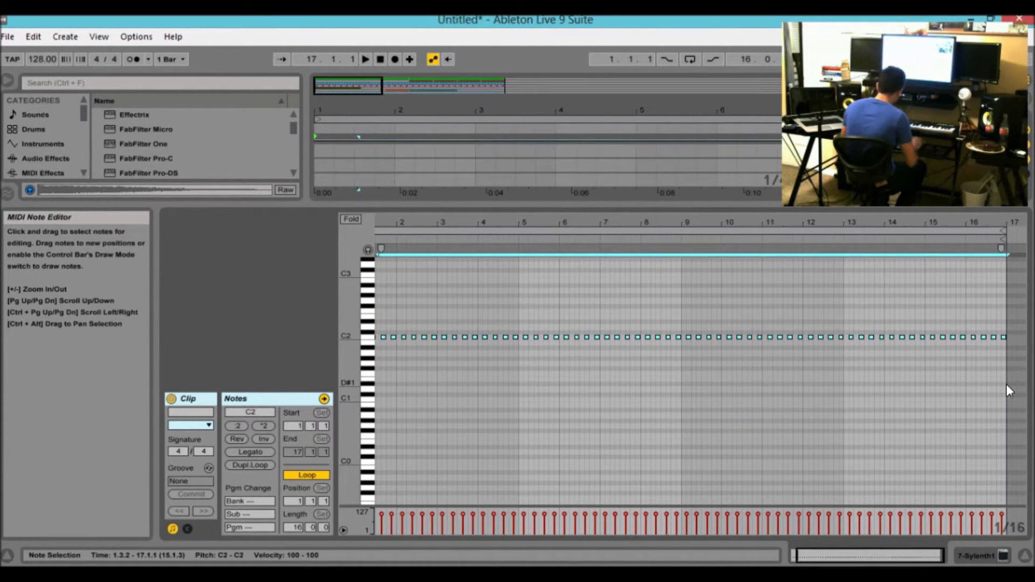
{"action": "key", "text": "shift+Up"}
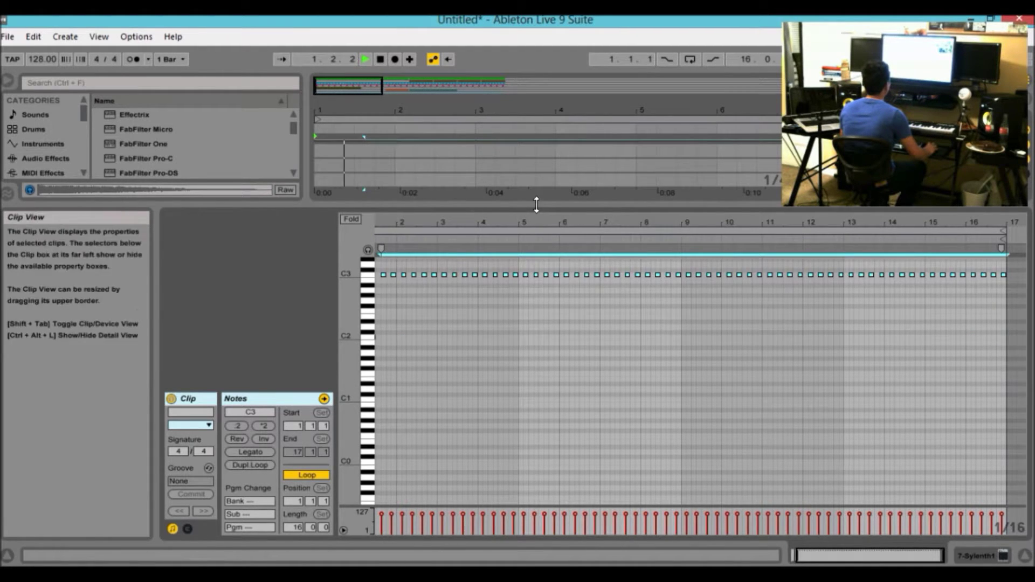
Play the transposed bass part from the start with the arrangement in view, and reopen its clip.
{"action": "left_click_drag", "start_coordinate": [536, 204], "coordinate": [531, 507]}
{"action": "left_click_drag", "start_coordinate": [540, 110], "coordinate": [541, 83]}
{"action": "double_click", "coordinate": [343, 286]}
{"action": "key", "text": "space"}
{"action": "key", "text": "space"}
Stop playback and transpose the two remaining C2 notes in bar 1 up one octave to C3.
{"action": "left_click_drag", "start_coordinate": [497, 383], "coordinate": [501, 189]}
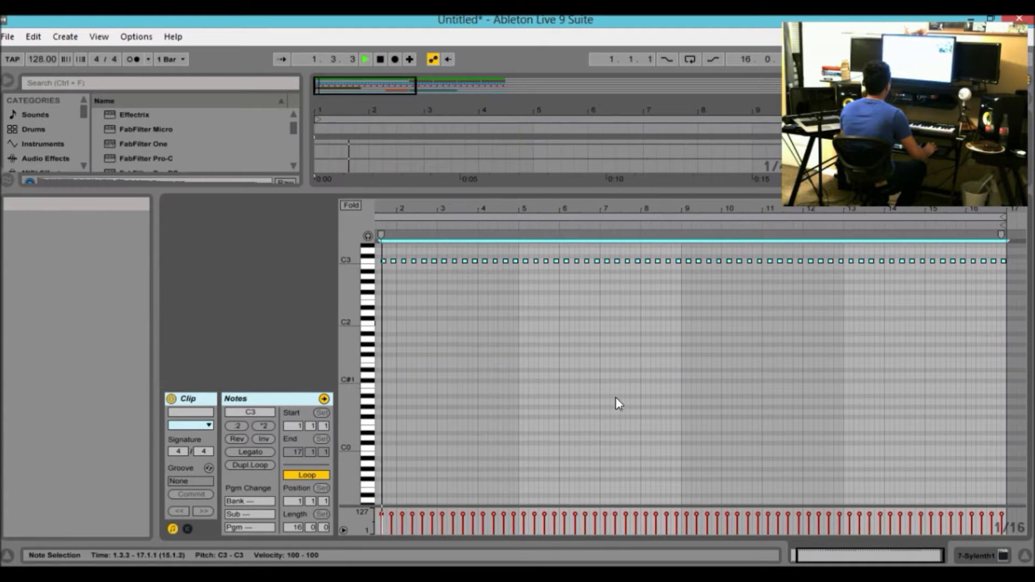
{"action": "left_click_drag", "start_coordinate": [797, 555], "coordinate": [789, 555]}
{"action": "key", "text": "space"}
{"action": "left_click_drag", "start_coordinate": [406, 311], "coordinate": [381, 344]}
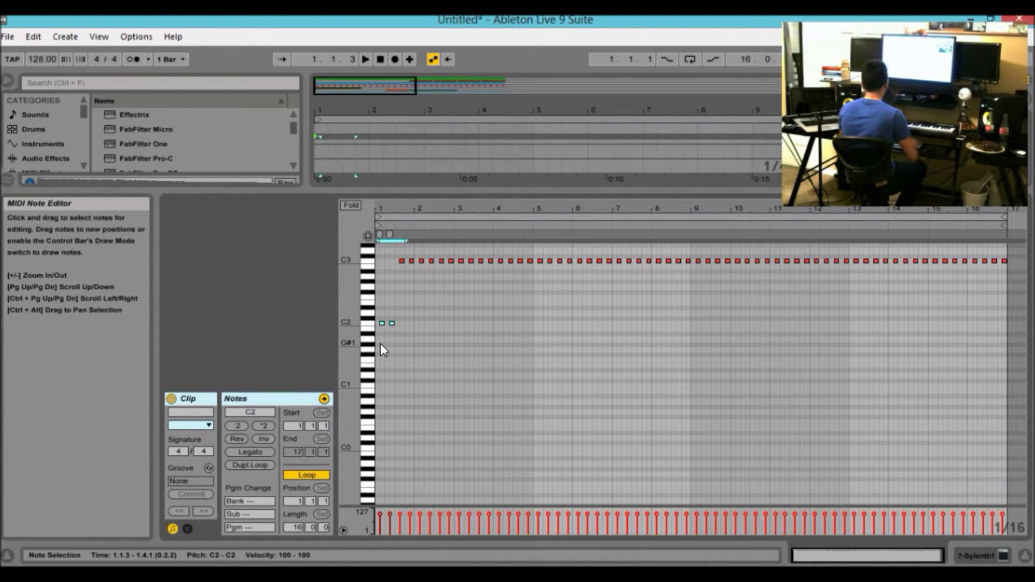
{"action": "key", "text": "shift+Up"}
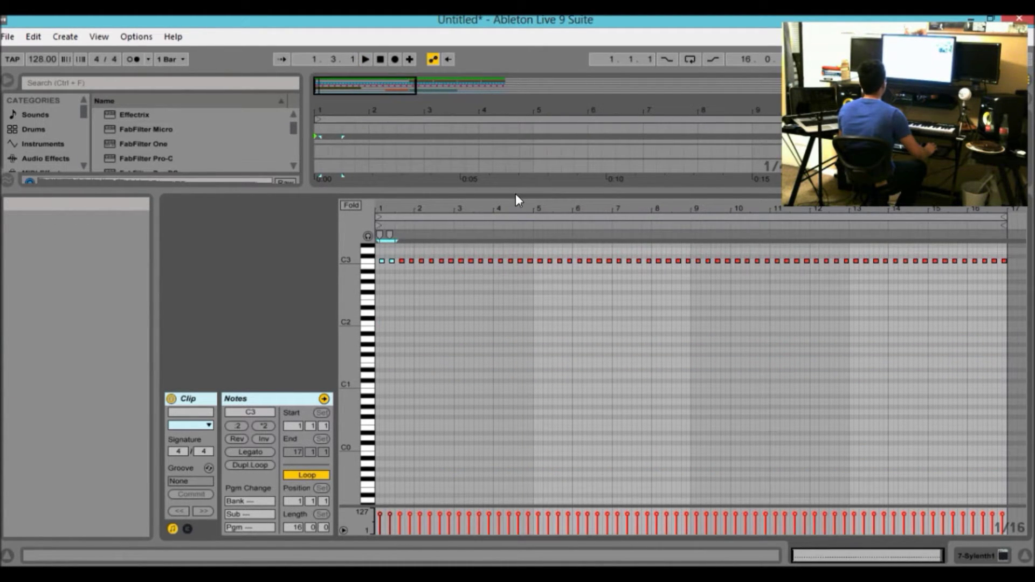
Play the whole arrangement from bar 1 and set the 7 Sylenth1 track volume to -4 dB.
{"action": "key", "text": "ctrl+alt+l"}
{"action": "left_click_drag", "start_coordinate": [364, 85], "coordinate": [420, 76]}
{"action": "left_click", "coordinate": [379, 59]}
{"action": "key", "text": "space"}
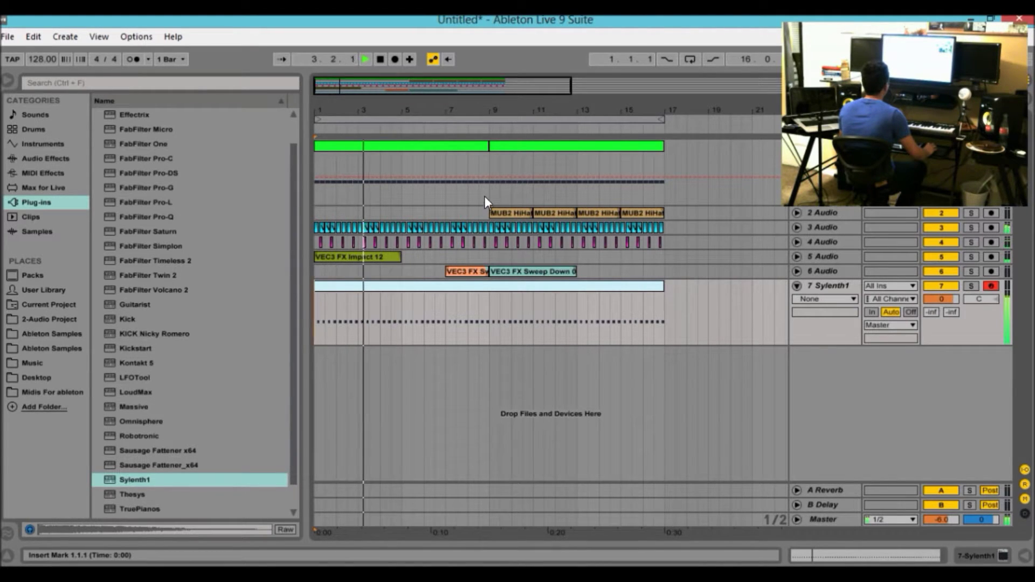
{"action": "left_click_drag", "start_coordinate": [942, 300], "coordinate": [944, 305]}
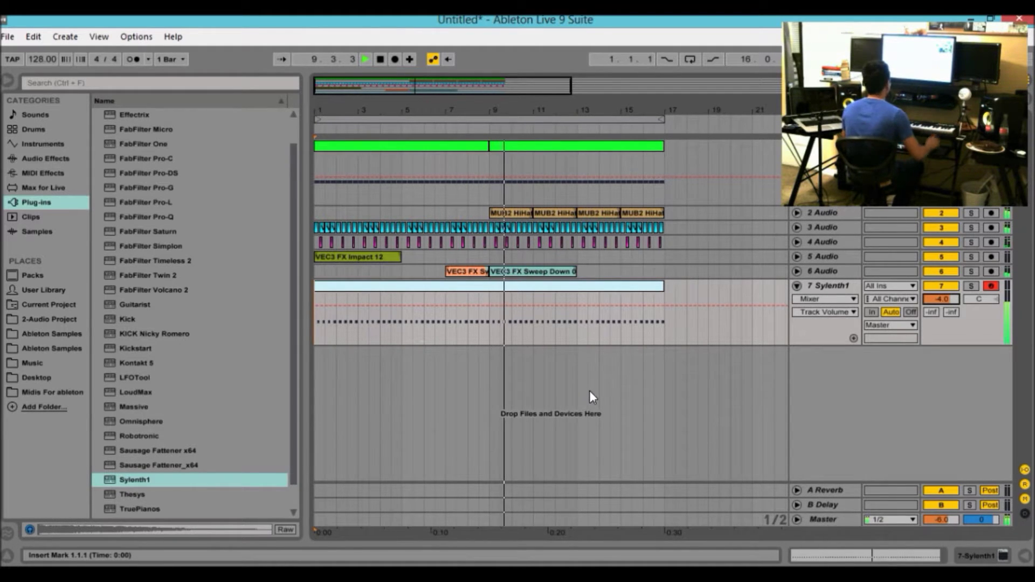
Trim the start of the Sylenth1 clip to bar 9 and play from the beginning, ending with playback stopped.
{"action": "left_click_drag", "start_coordinate": [320, 283], "coordinate": [490, 283]}
{"action": "left_click", "coordinate": [383, 60]}
{"action": "left_click", "coordinate": [384, 60]}
{"action": "key", "text": "space"}
{"action": "mouse_move", "coordinate": [535, 111]}
{"action": "left_mouse_down"}
{"action": "mouse_move", "coordinate": [535, 129]}
{"action": "mouse_move", "coordinate": [548, 115]}
{"action": "left_mouse_up"}
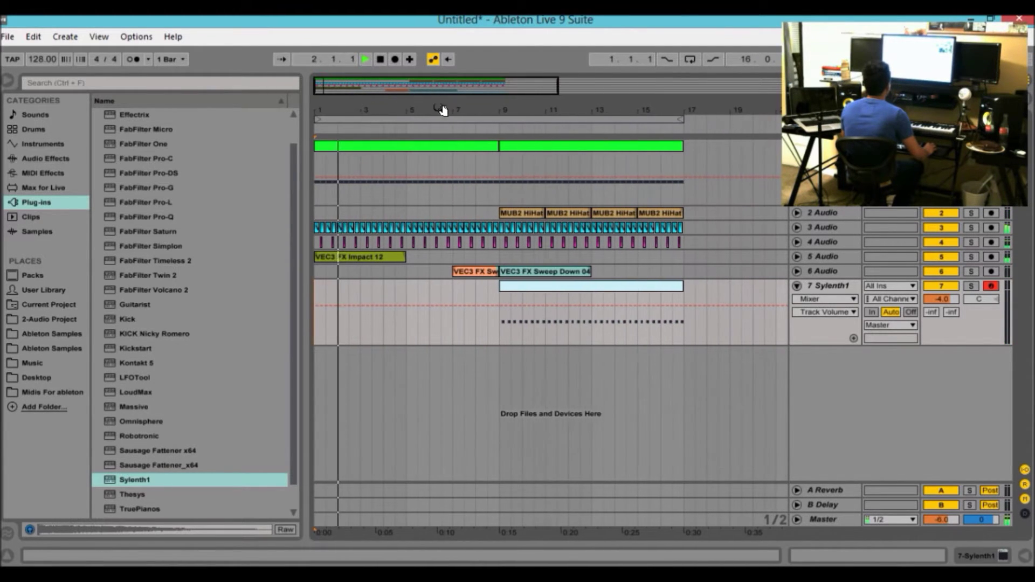
{"action": "key", "text": "space"}
{"action": "left_click", "coordinate": [714, 152]}
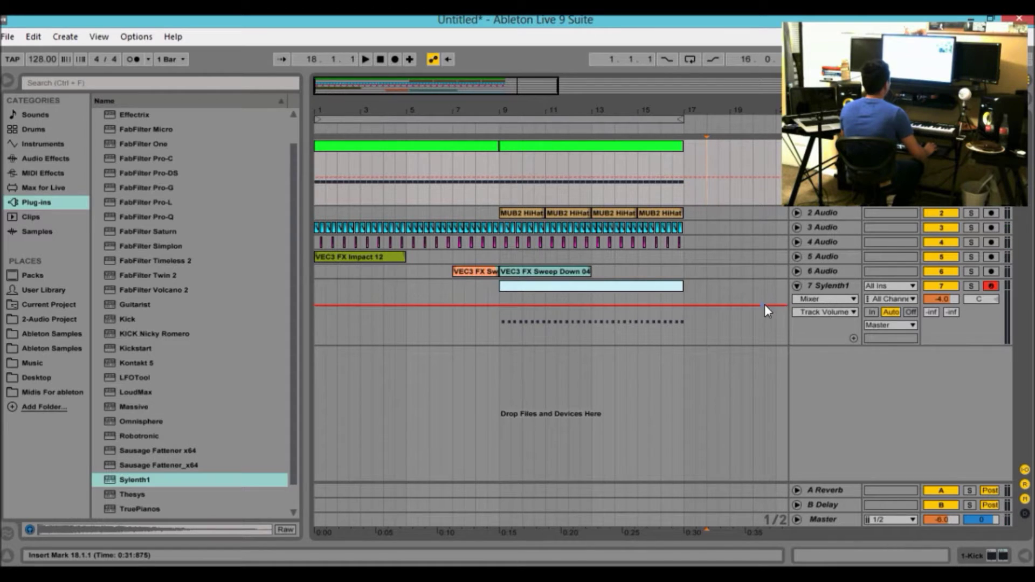
Fold the 7 Sylenth1 track, add an Auto Filter to the Kick track after FabFilter Pro-Q, and switch it to high-pass.
{"action": "left_click", "coordinate": [796, 286]}
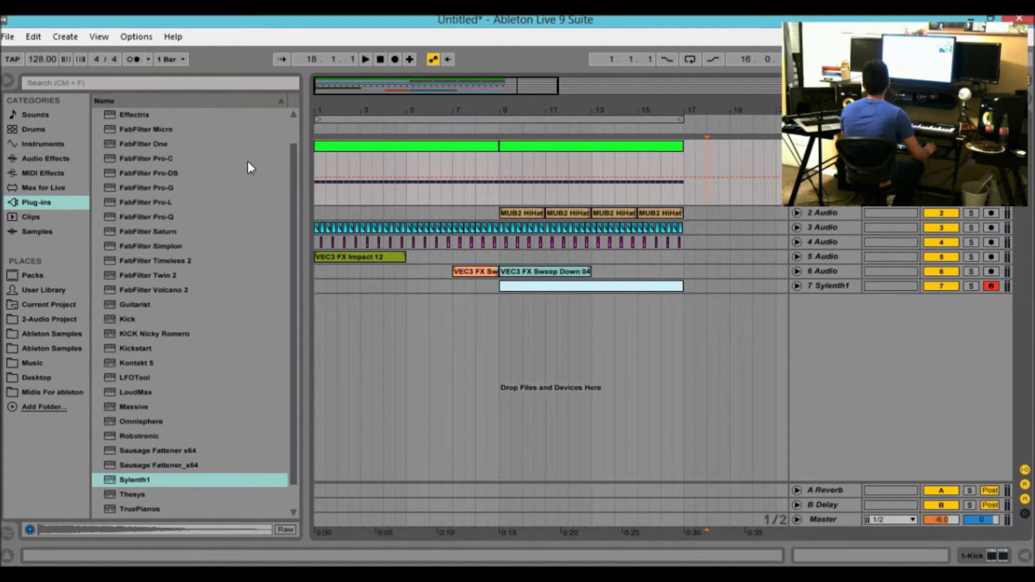
{"action": "left_click_drag", "start_coordinate": [296, 200], "coordinate": [290, 131]}
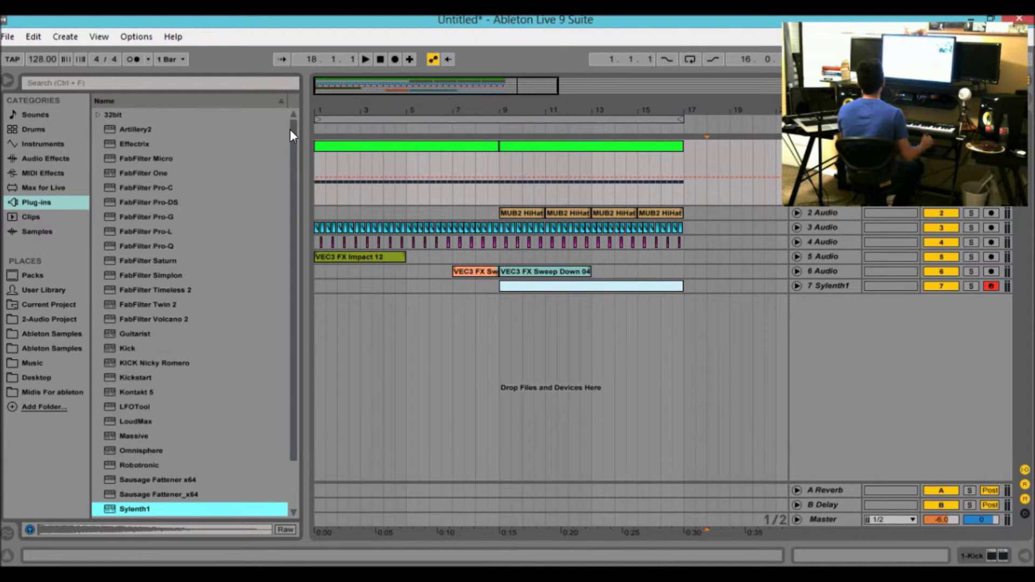
{"action": "left_click", "coordinate": [499, 164]}
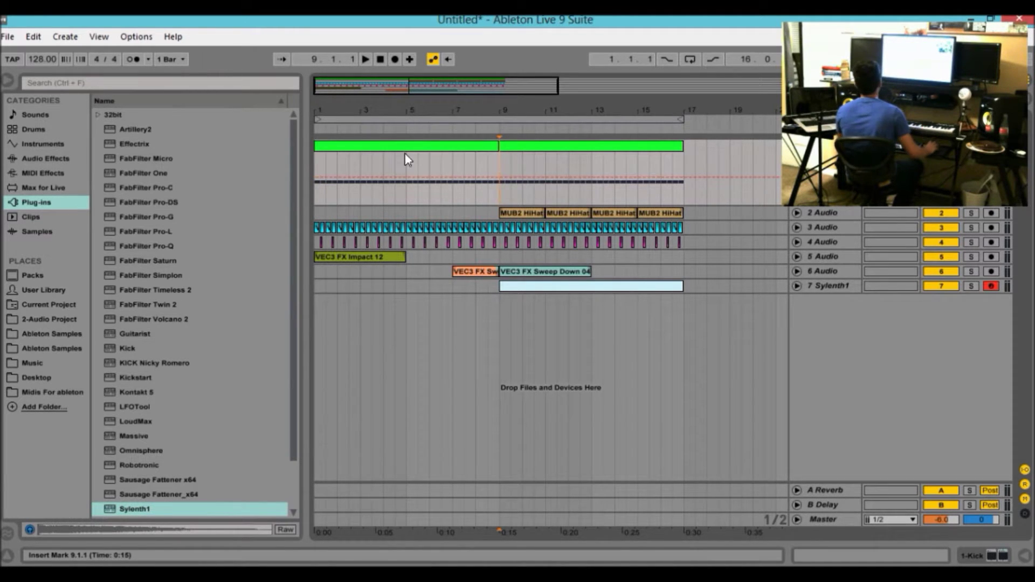
{"action": "left_click", "coordinate": [44, 158]}
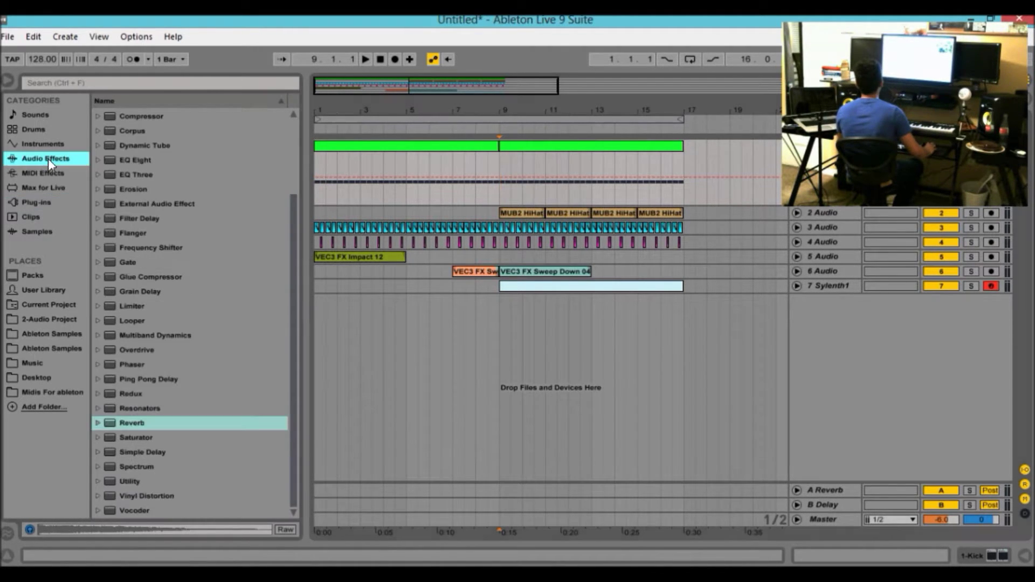
{"action": "scroll", "coordinate": [154, 147], "scroll_direction": "up", "scroll_amount": 5}
{"action": "left_click_drag", "start_coordinate": [147, 146], "coordinate": [415, 193]}
{"action": "left_click", "coordinate": [500, 486]}
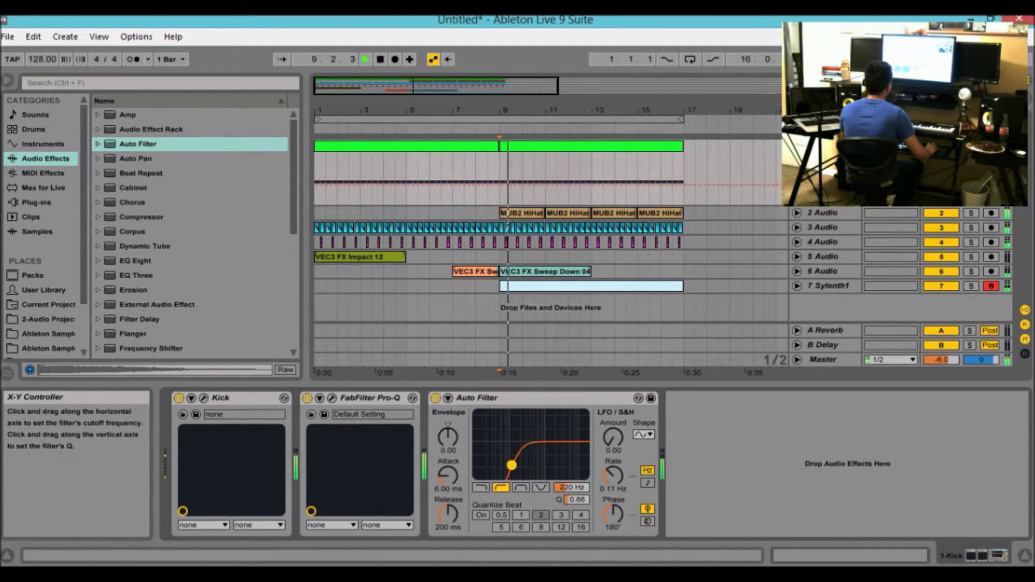
Play from the start and set the Auto Filter's high-pass cutoff to about 85 Hz with Q 0.62.
{"action": "left_click", "coordinate": [380, 59]}
{"action": "key", "text": "space"}
{"action": "mouse_move", "coordinate": [514, 464]}
{"action": "left_mouse_down"}
{"action": "mouse_move", "coordinate": [478, 465]}
{"action": "mouse_move", "coordinate": [495, 466]}
{"action": "left_mouse_up"}
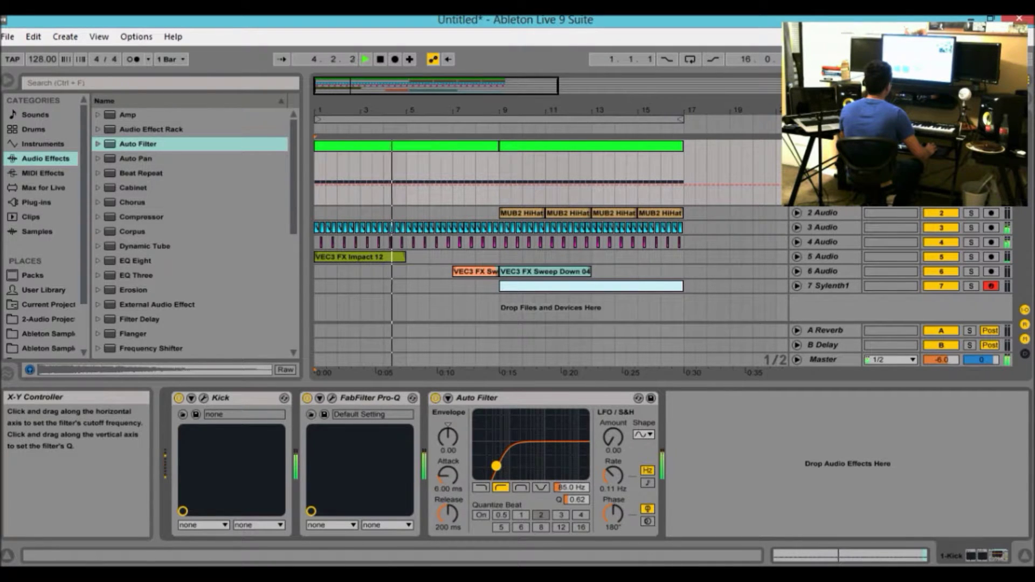
Show the Auto Filter's frequency automation on the Kick track and drop it to the lowest value from about bar 9.
{"action": "right_click", "coordinate": [570, 487]}
{"action": "left_click", "coordinate": [598, 494]}
{"action": "key", "text": "space"}
{"action": "left_click", "coordinate": [498, 193]}
{"action": "mouse_move", "coordinate": [505, 193]}
{"action": "left_mouse_down"}
{"action": "mouse_move", "coordinate": [506, 157]}
{"action": "mouse_move", "coordinate": [505, 204]}
{"action": "left_mouse_up"}
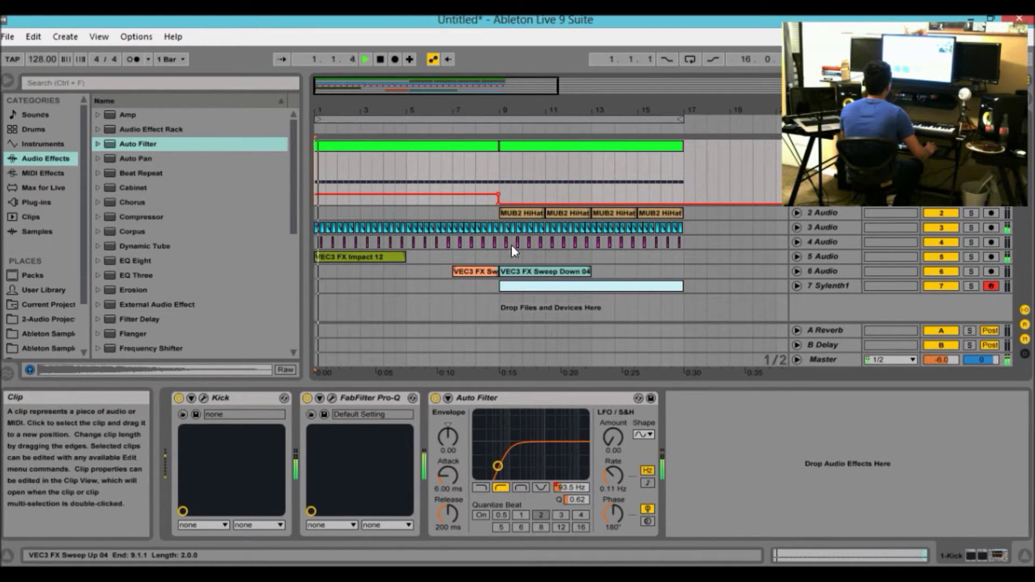
{"action": "left_click", "coordinate": [504, 180]}
{"action": "key", "text": "space"}
Align the kick filter's automation drop exactly with bar 9, set its breakpoint to 86.9 Hz, and hide the device view.
{"action": "double_click", "coordinate": [381, 58]}
{"action": "key", "text": "space"}
{"action": "left_click_drag", "start_coordinate": [459, 83], "coordinate": [410, 143]}
{"action": "key", "text": "space"}
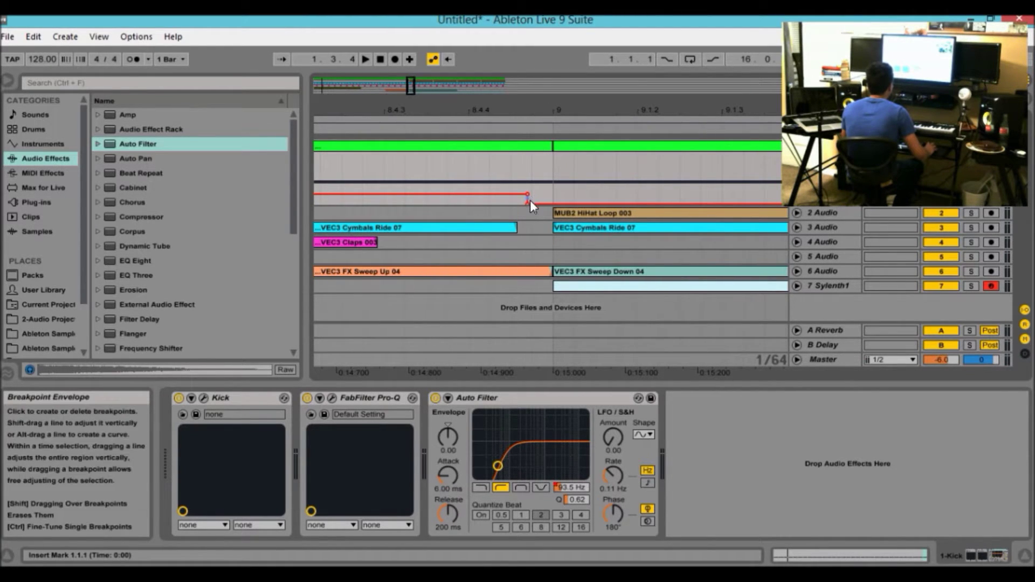
{"action": "left_click_drag", "start_coordinate": [528, 203], "coordinate": [553, 194]}
{"action": "mouse_move", "coordinate": [532, 193]}
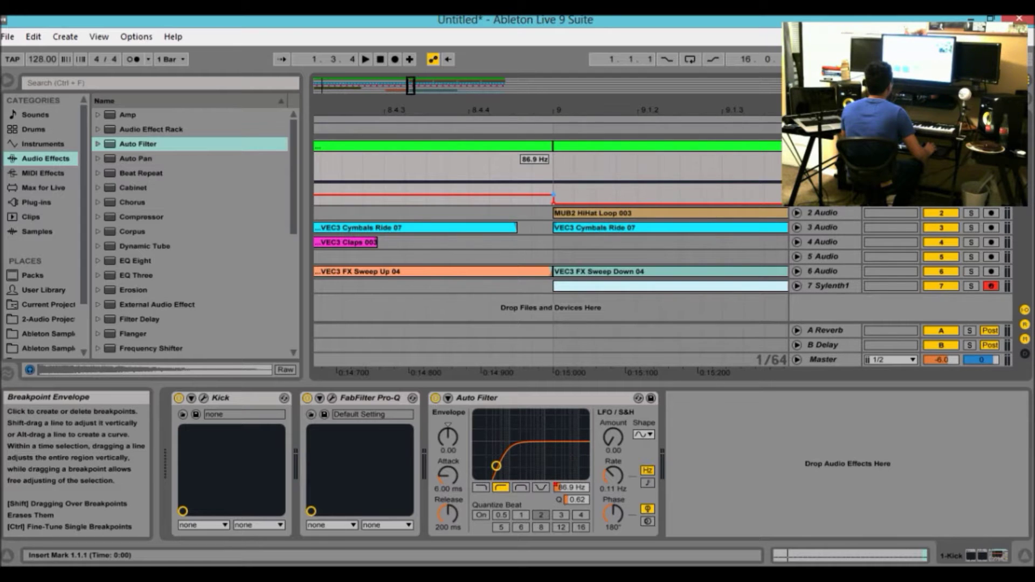
{"action": "left_click_drag", "start_coordinate": [411, 85], "coordinate": [411, 39]}
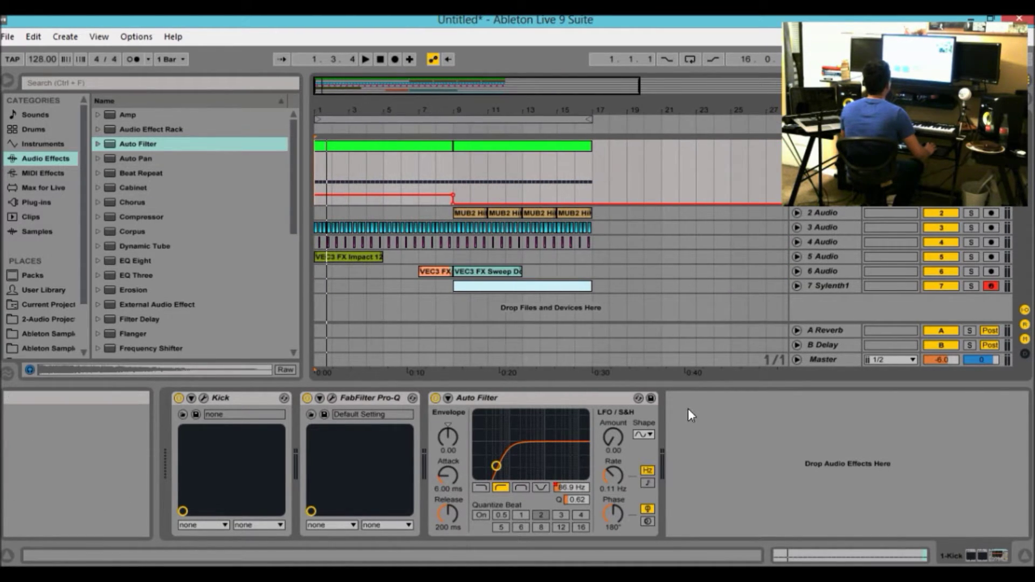
{"action": "left_click", "coordinate": [700, 383]}
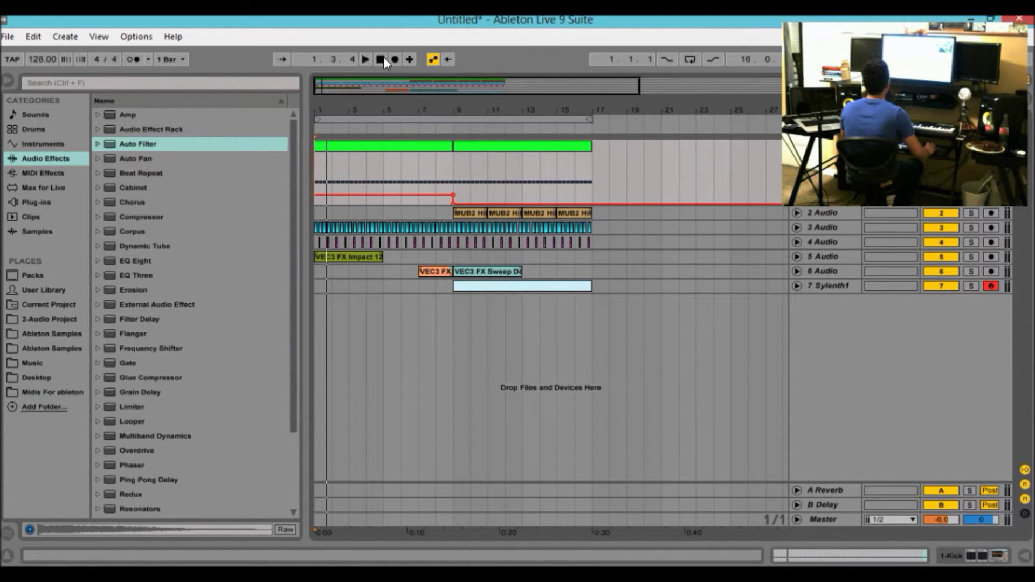
Play the arrangement from bar 1 through bar 16 to hear the filtered kick with the other tracks.
{"action": "left_click", "coordinate": [471, 212]}
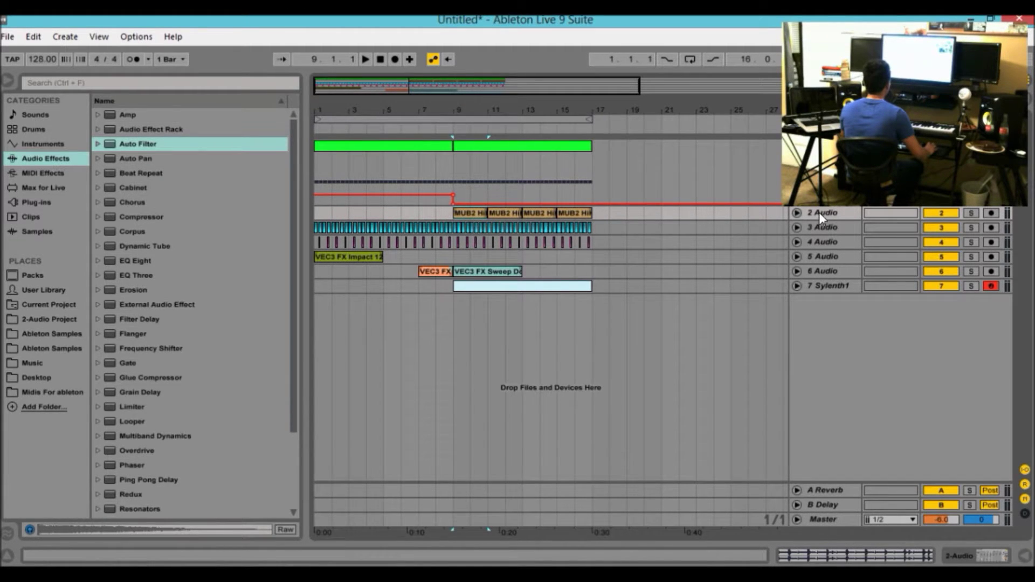
{"action": "left_click", "coordinate": [494, 287]}
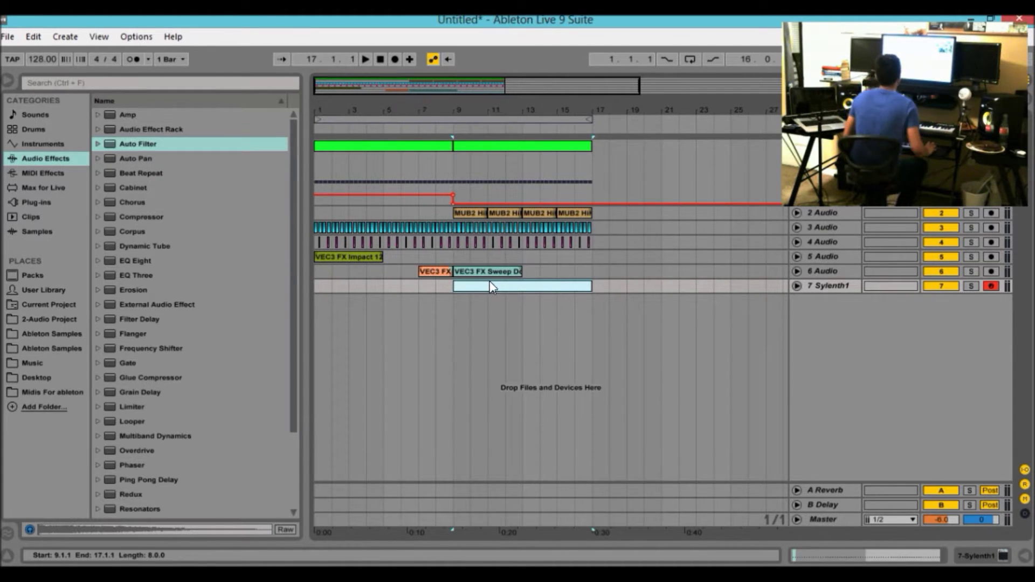
{"action": "left_click", "coordinate": [381, 59]}
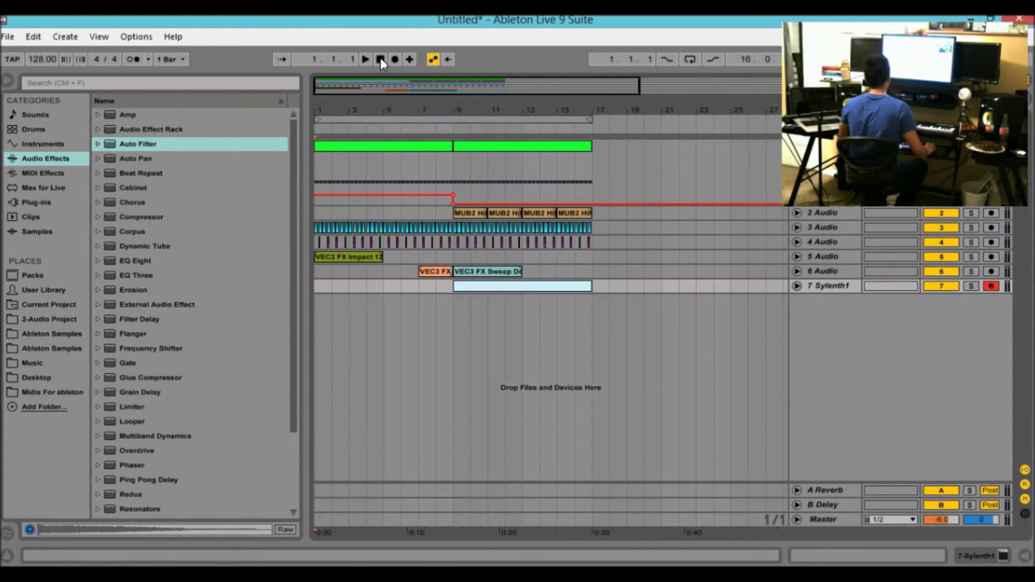
{"action": "key", "text": "space"}
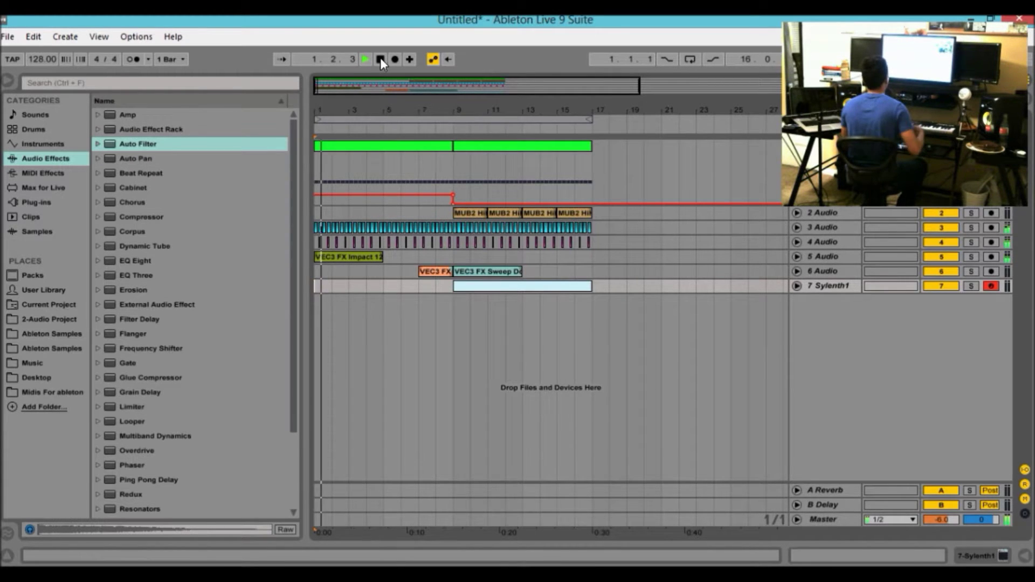
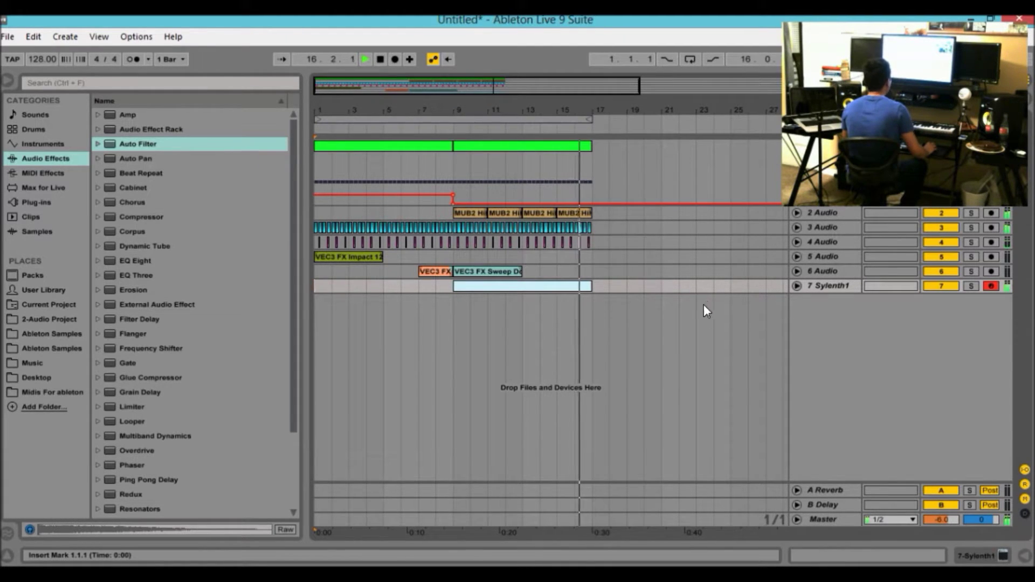
{"action": "key", "text": "space"}
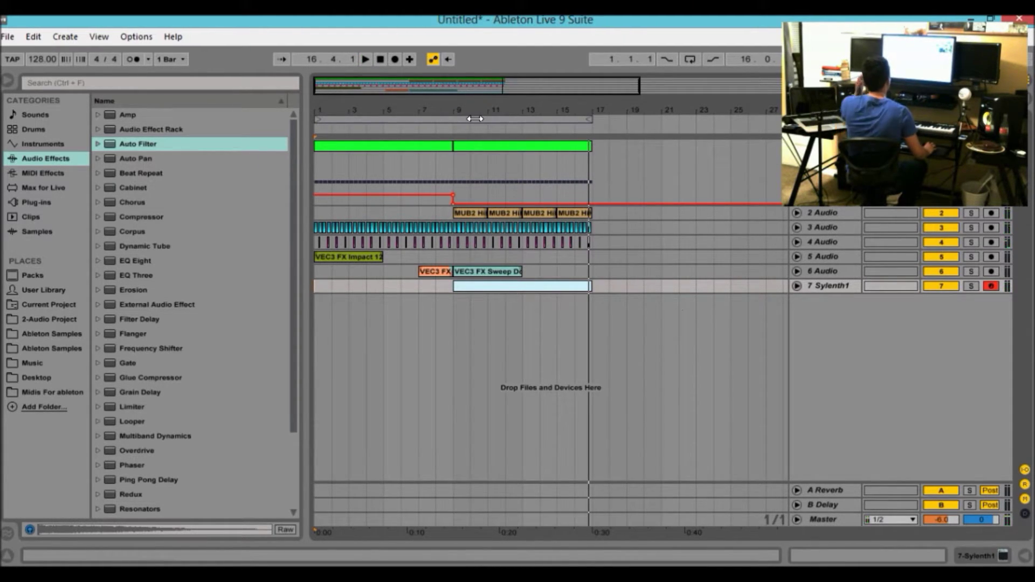
Enlarge the arrangement to fit bars 1 to 17 and unfold tracks 2 Audio through 7 Sylenth1.
{"action": "left_click_drag", "start_coordinate": [469, 92], "coordinate": [461, 116]}
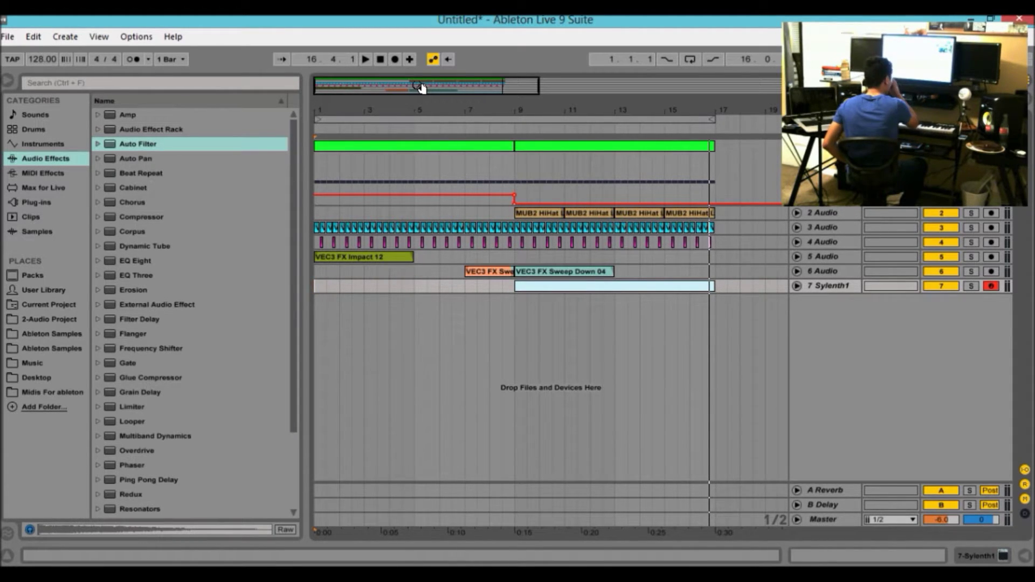
{"action": "mouse_move", "coordinate": [531, 110]}
{"action": "left_mouse_down"}
{"action": "mouse_move", "coordinate": [531, 119]}
{"action": "mouse_move", "coordinate": [575, 117]}
{"action": "mouse_move", "coordinate": [551, 111]}
{"action": "left_mouse_up"}
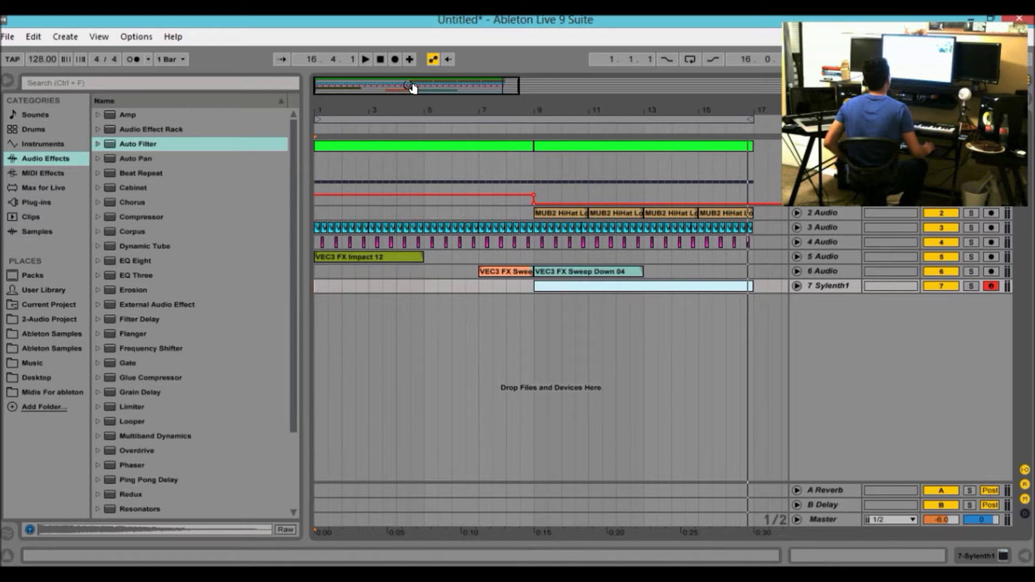
{"action": "key", "text": "space"}
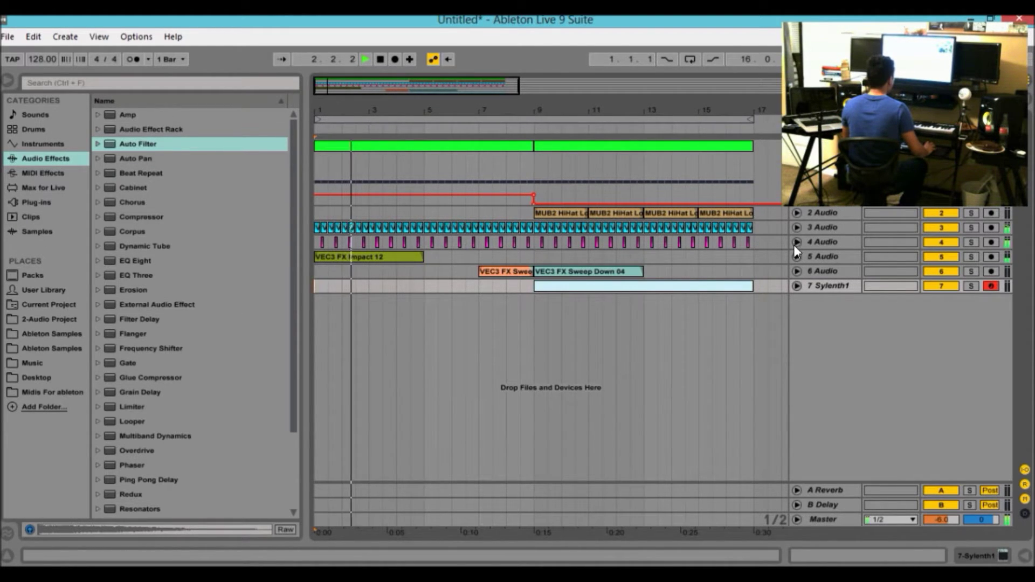
{"action": "left_click", "coordinate": [797, 212]}
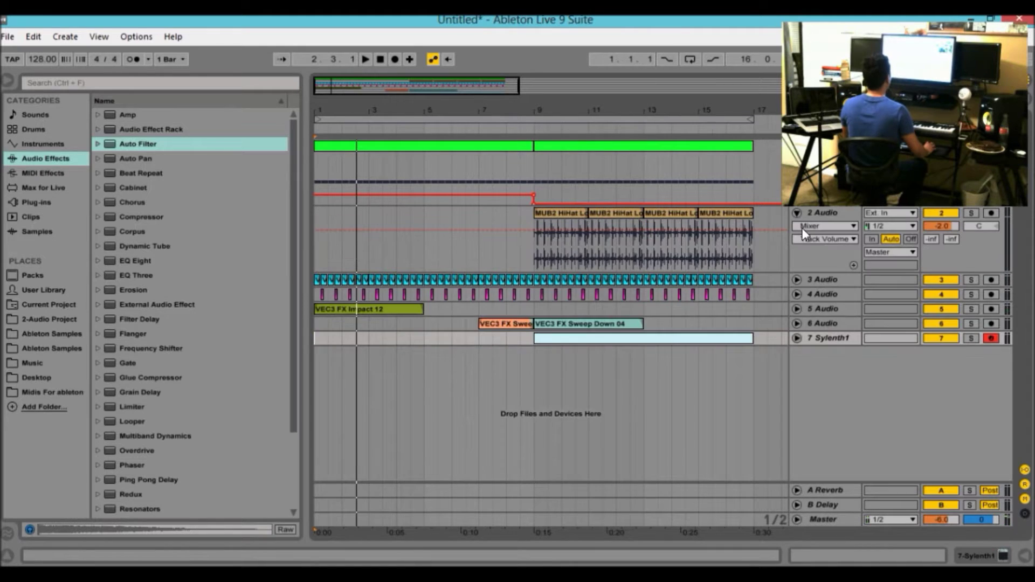
{"action": "left_click", "coordinate": [798, 280]}
{"action": "left_click", "coordinate": [796, 346]}
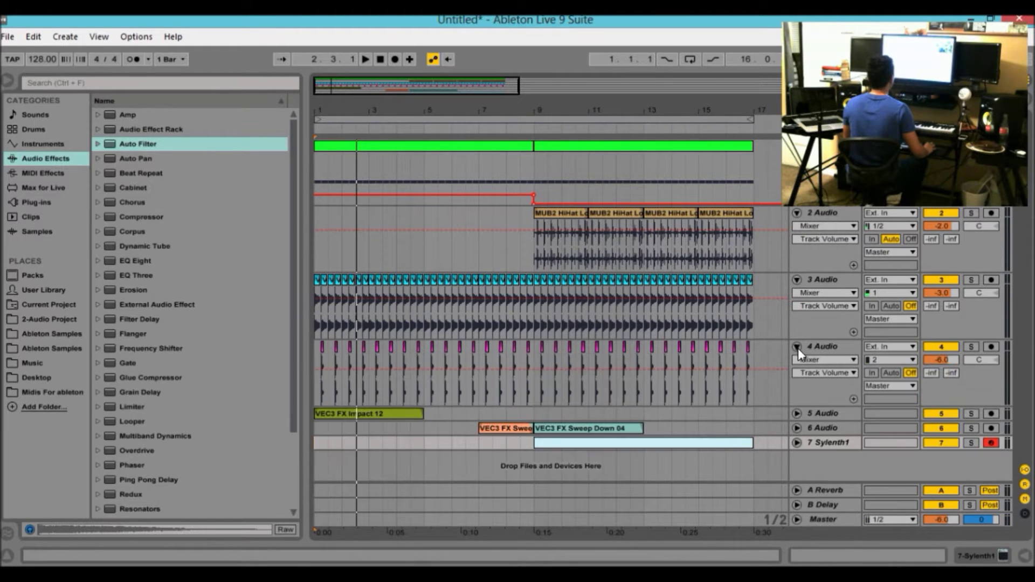
{"action": "left_click", "coordinate": [797, 414]}
{"action": "left_click", "coordinate": [798, 459]}
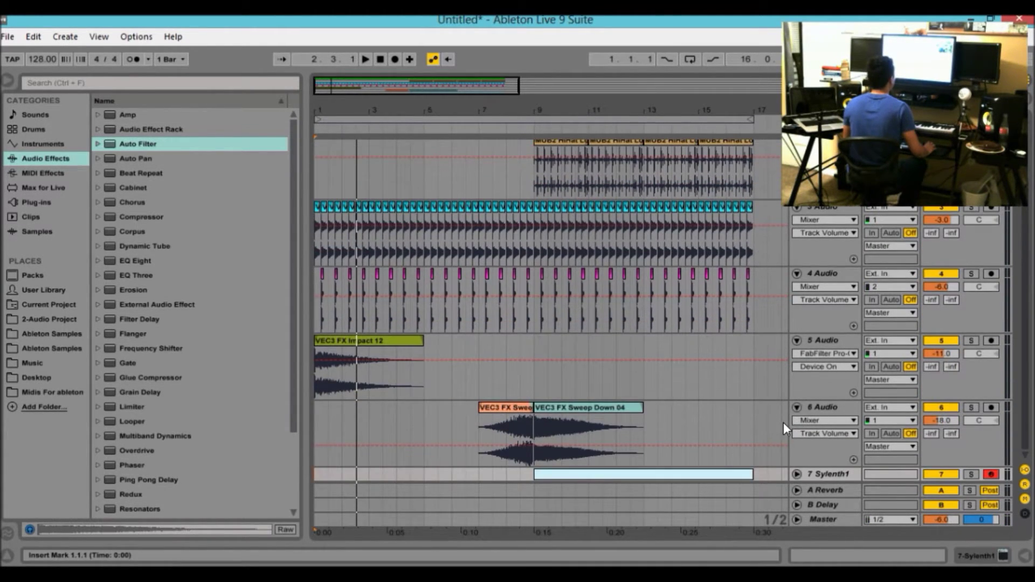
{"action": "left_click", "coordinate": [797, 476]}
{"action": "scroll", "coordinate": [714, 278], "scroll_direction": "up", "scroll_amount": 5}
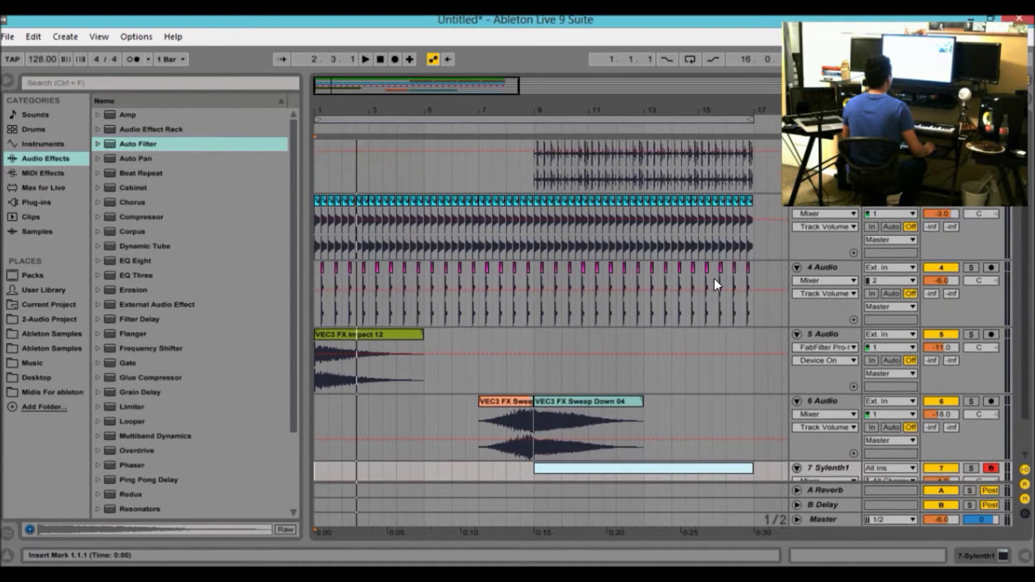
Show the devices of the 2 Audio track and bypass its Cymbal EQ 1.
{"action": "left_click", "coordinate": [776, 160]}
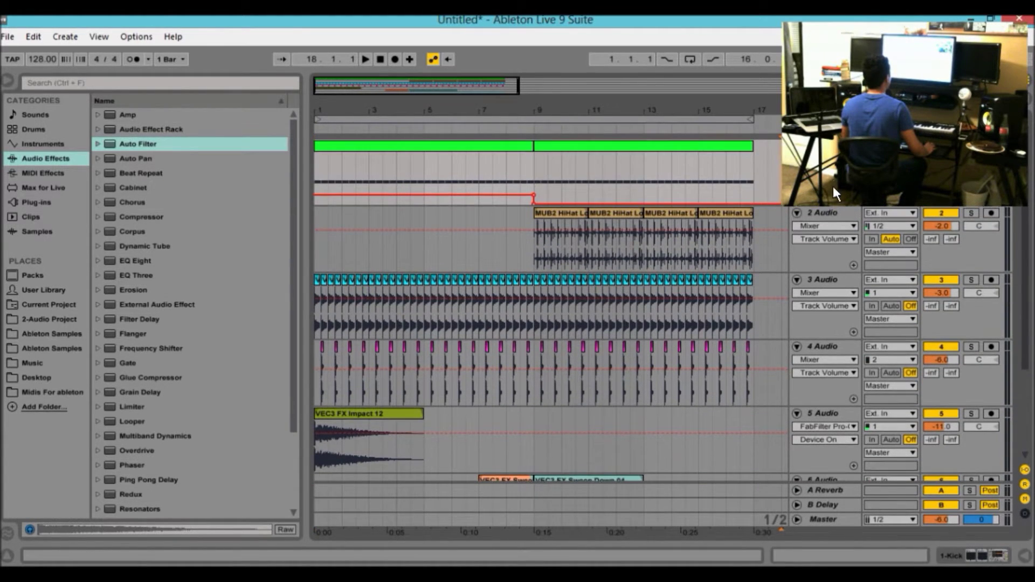
{"action": "double_click", "coordinate": [830, 213]}
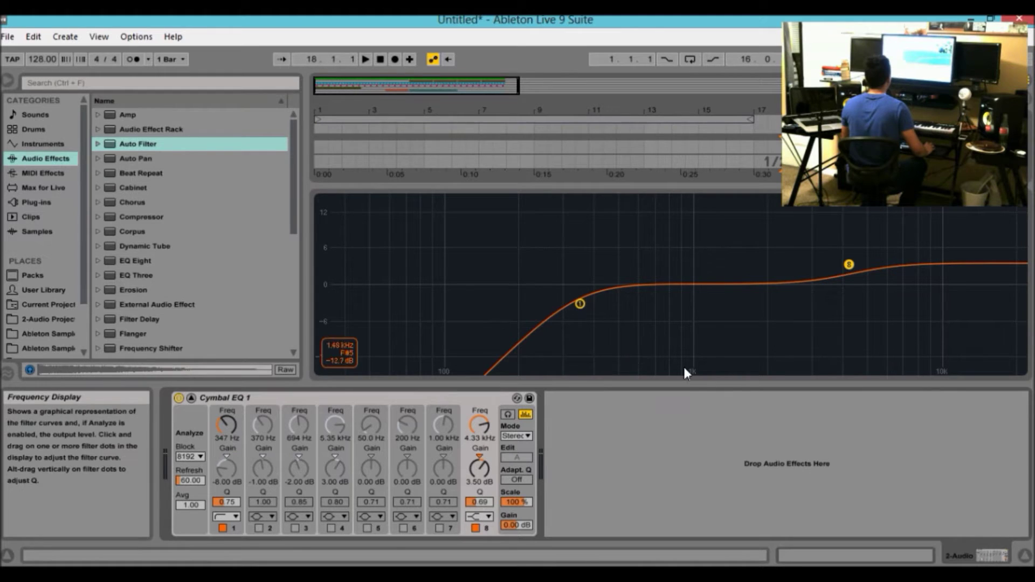
{"action": "key", "text": "Tab"}
{"action": "left_click_drag", "start_coordinate": [614, 384], "coordinate": [614, 518]}
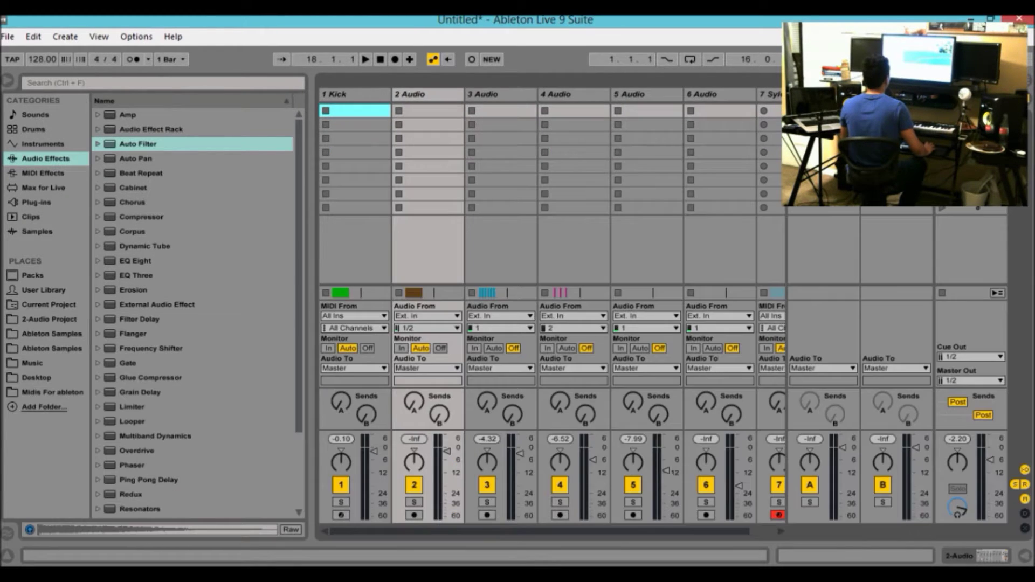
{"action": "key", "text": "Tab"}
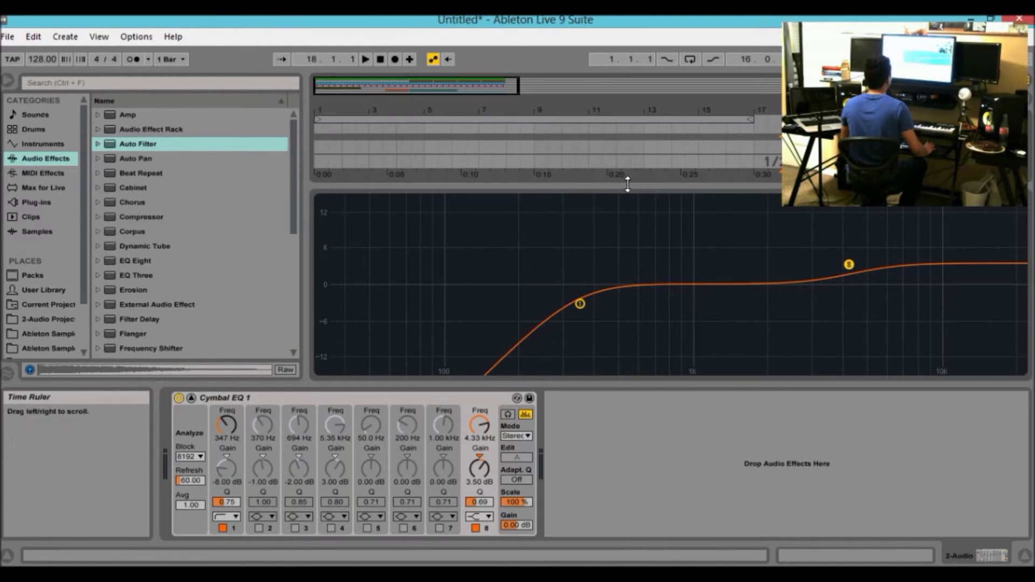
{"action": "left_click", "coordinate": [179, 399]}
Bypass Hat EQ 1 and Reverb on the 3 Audio track, with the EQ curve shown inside the device.
{"action": "left_click", "coordinate": [825, 279]}
{"action": "left_click", "coordinate": [204, 399]}
{"action": "left_click", "coordinate": [959, 555]}
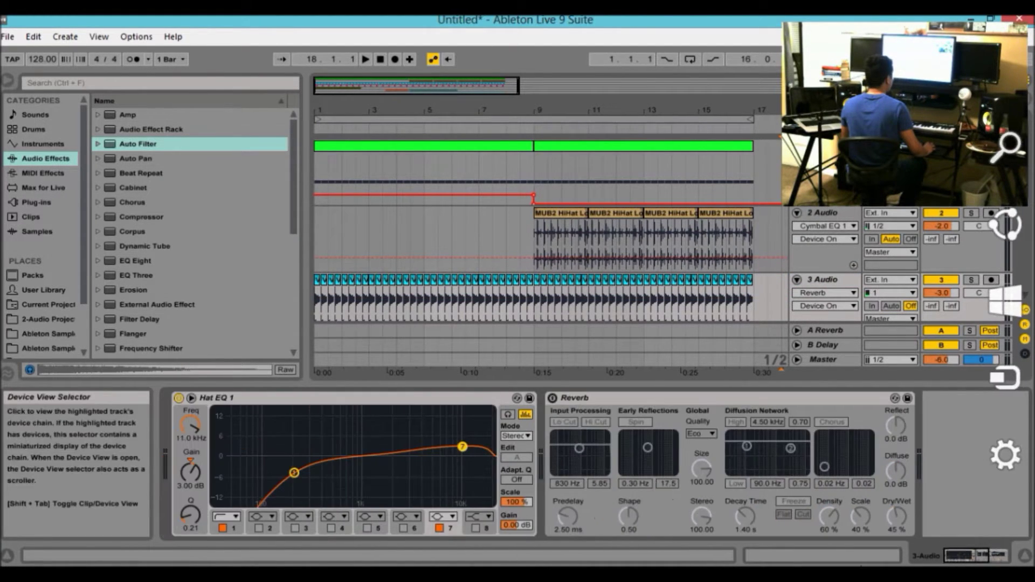
{"action": "left_click", "coordinate": [178, 399]}
Bypass FabFilter Pro-Q and Reverb on the 4 Audio track.
{"action": "scroll", "coordinate": [827, 280], "scroll_direction": "down", "scroll_amount": 3}
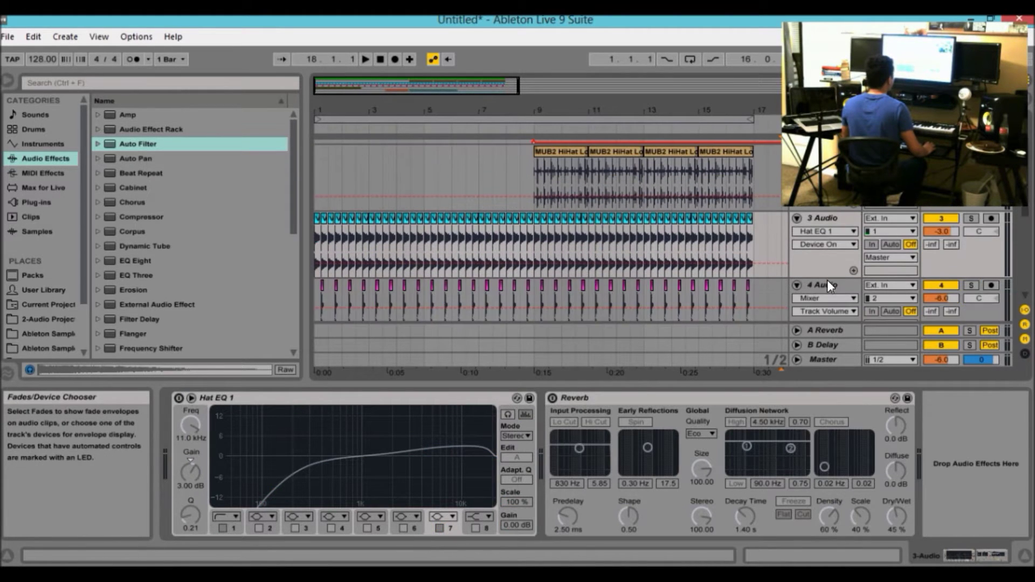
{"action": "left_click", "coordinate": [827, 282]}
{"action": "left_click", "coordinate": [556, 398]}
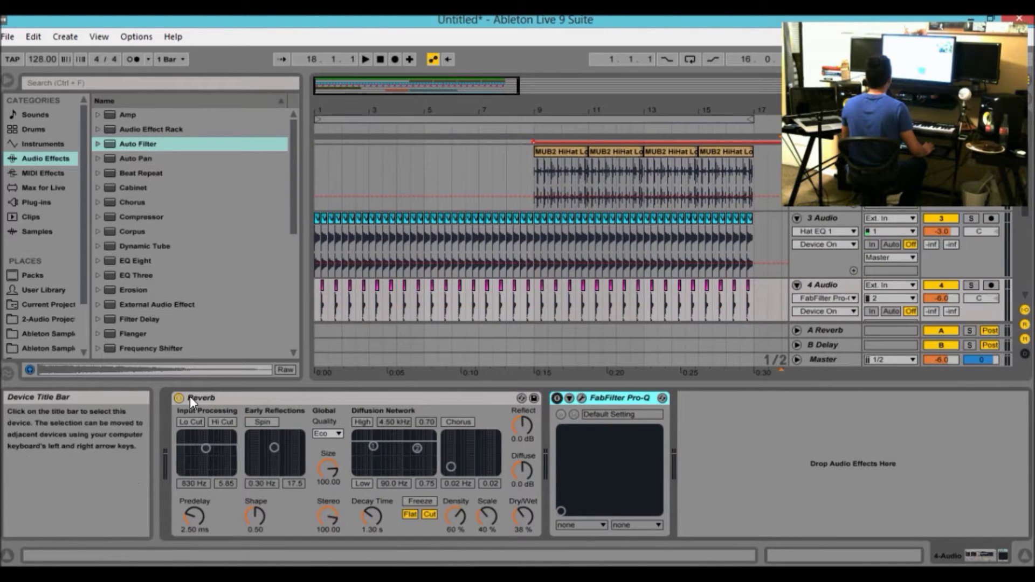
{"action": "left_click", "coordinate": [179, 398]}
Bypass FabFilter Pro-Q on the 5 Audio and 6 Audio tracks, and show the devices of 7 Sylenth1.
{"action": "scroll", "coordinate": [803, 268], "scroll_direction": "down", "scroll_amount": 3}
{"action": "scroll", "coordinate": [805, 268], "scroll_direction": "down", "scroll_amount": 2}
{"action": "left_click", "coordinate": [827, 276]}
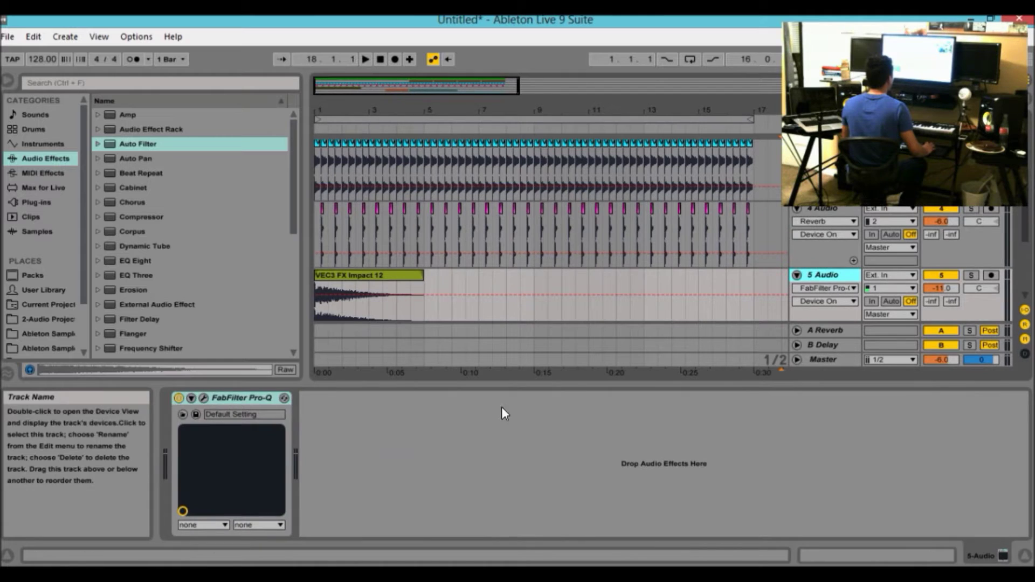
{"action": "left_click", "coordinate": [179, 398]}
{"action": "scroll", "coordinate": [579, 270], "scroll_direction": "down", "scroll_amount": 3}
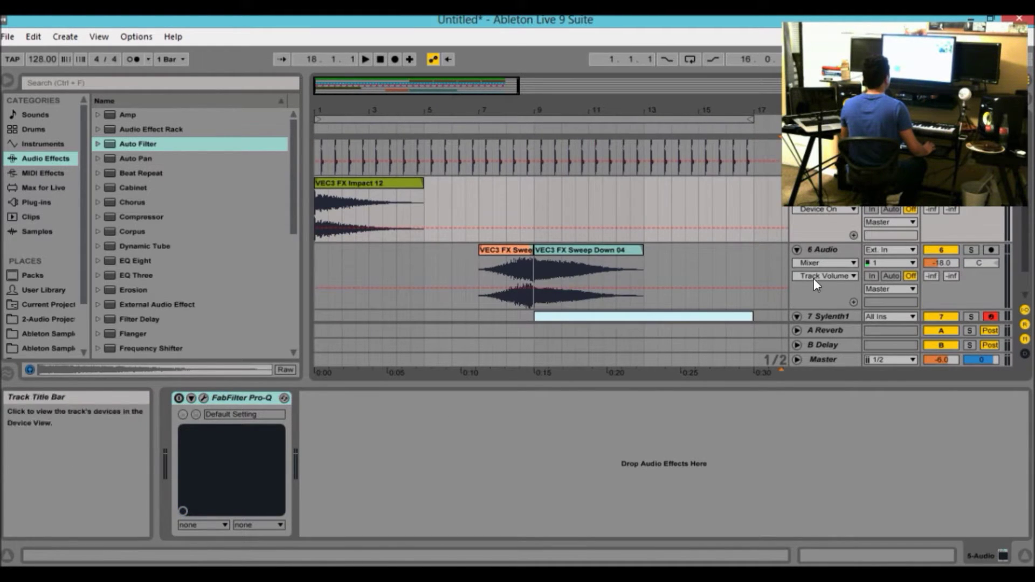
{"action": "left_click", "coordinate": [825, 251]}
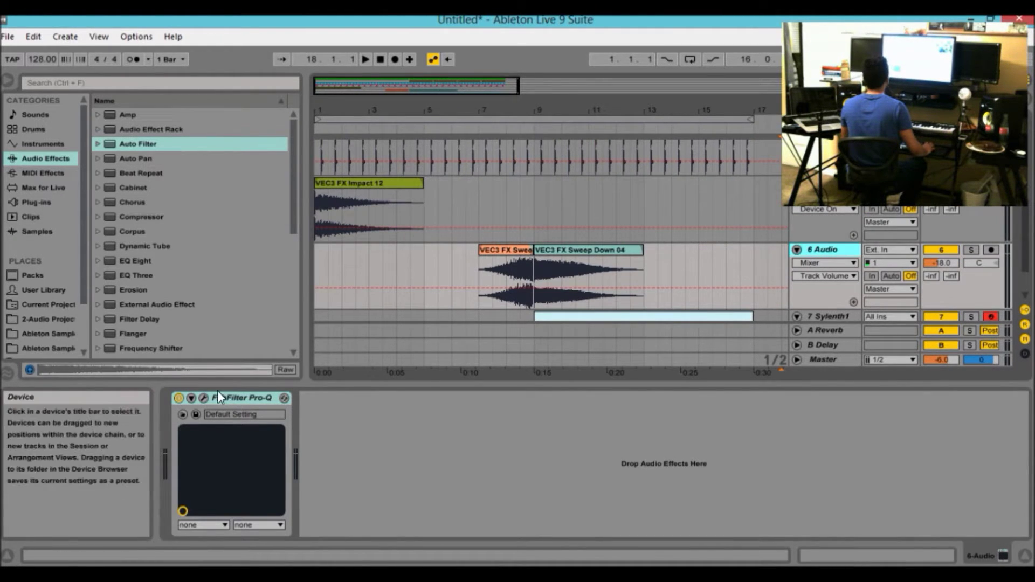
{"action": "left_click", "coordinate": [179, 397]}
{"action": "scroll", "coordinate": [694, 292], "scroll_direction": "down", "scroll_amount": 2}
{"action": "left_click", "coordinate": [827, 288]}
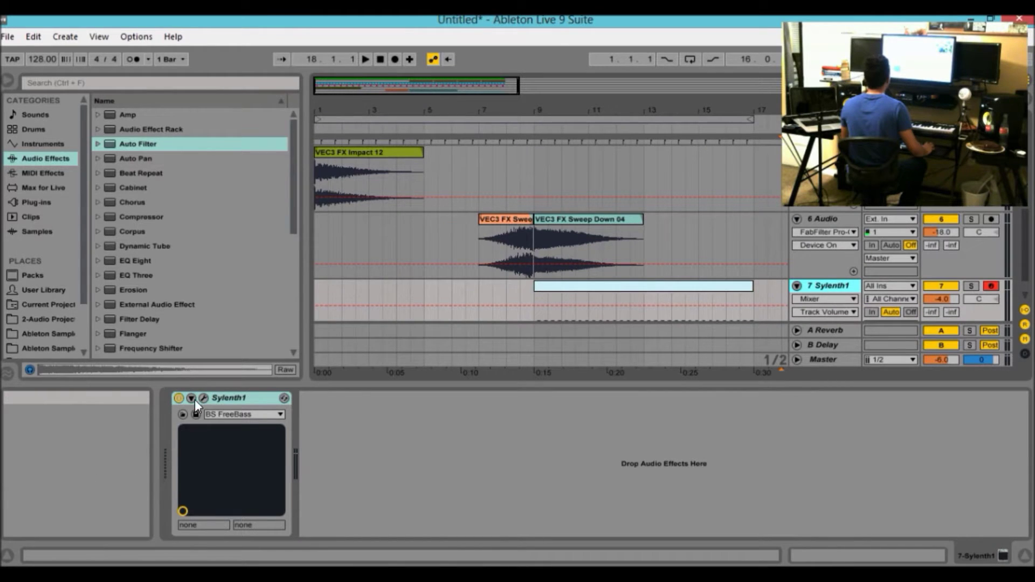
Turn off the Sylenth1 device on the 7 Sylenth1 track and play the unprocessed mix from the start.
{"action": "left_click", "coordinate": [178, 398]}
{"action": "left_click_drag", "start_coordinate": [462, 384], "coordinate": [469, 474]}
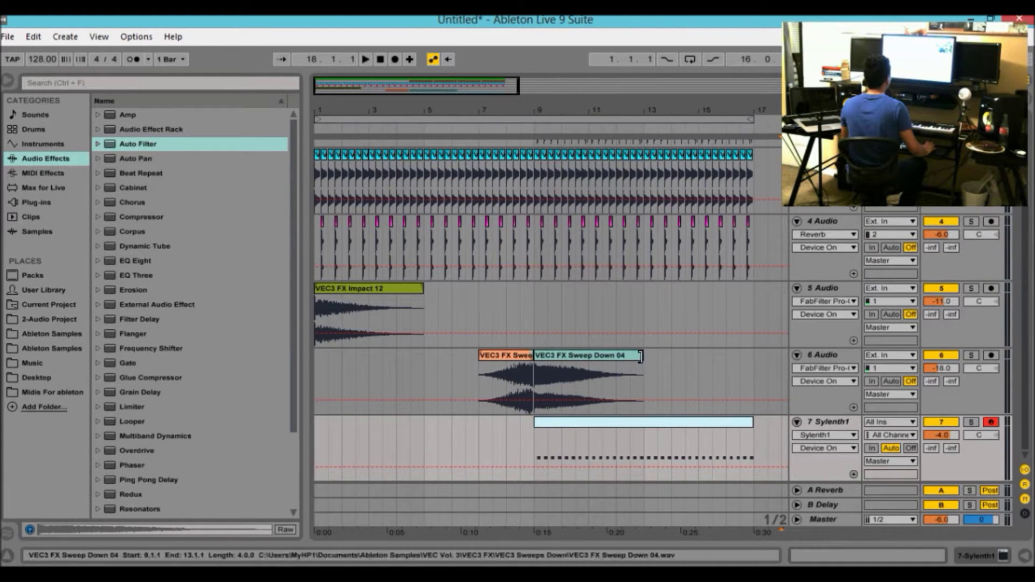
{"action": "left_click", "coordinate": [383, 58]}
{"action": "left_click_drag", "start_coordinate": [388, 84], "coordinate": [393, 70]}
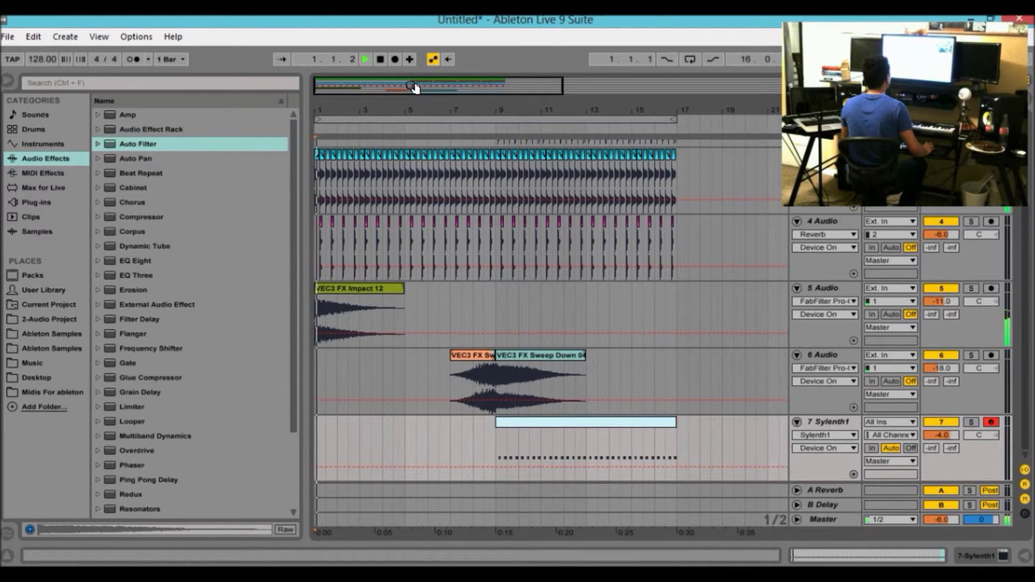
{"action": "scroll", "coordinate": [510, 319], "scroll_direction": "up", "scroll_amount": 5}
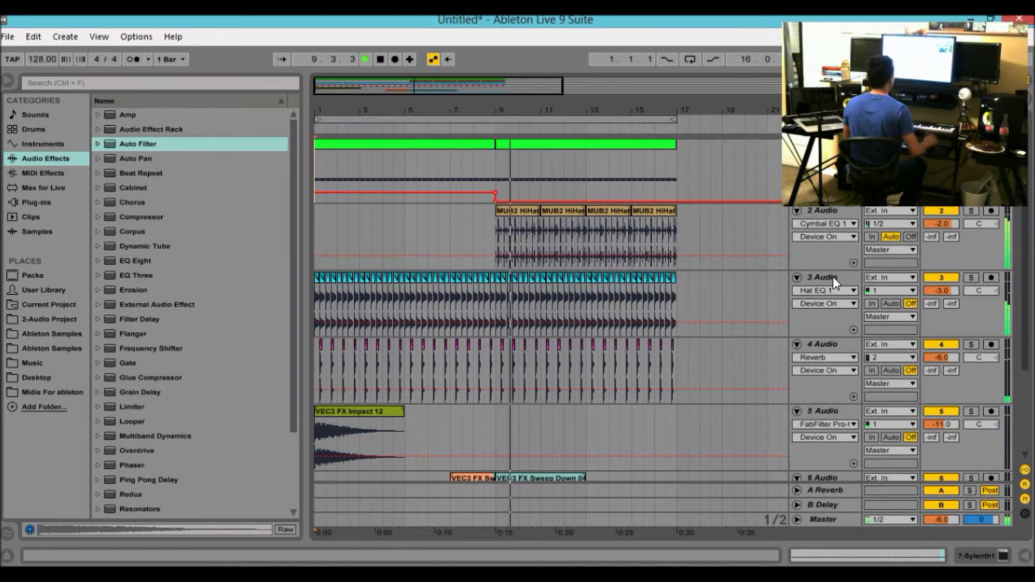
Solo the 7 Sylenth1 track, stop playback to turn its Sylenth1 device back on, and restart playback.
{"action": "scroll", "coordinate": [824, 381], "scroll_direction": "down", "scroll_amount": 4}
{"action": "left_click", "coordinate": [971, 422]}
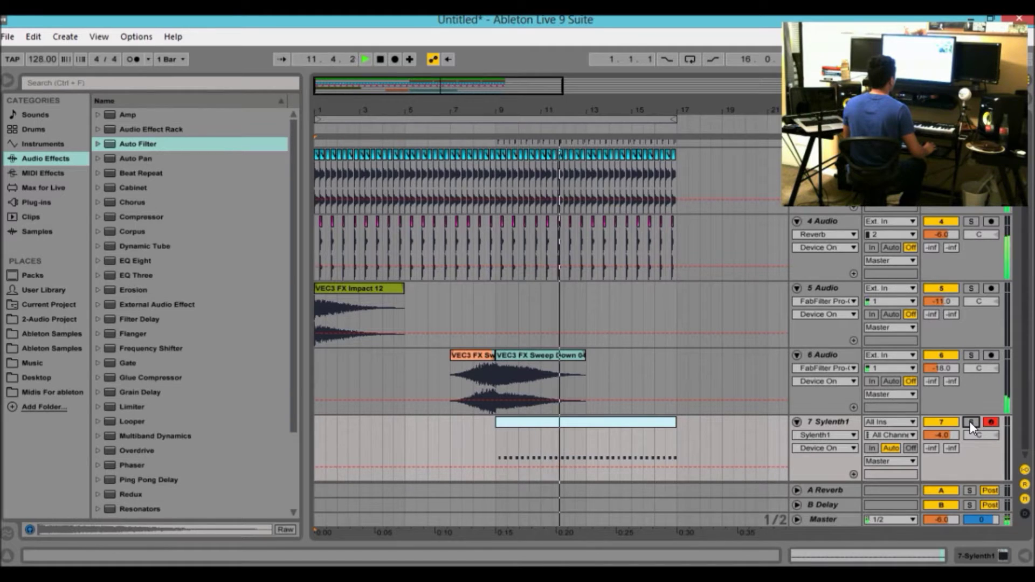
{"action": "key", "text": "space"}
{"action": "left_click", "coordinate": [816, 420]}
{"action": "double_click", "coordinate": [816, 418]}
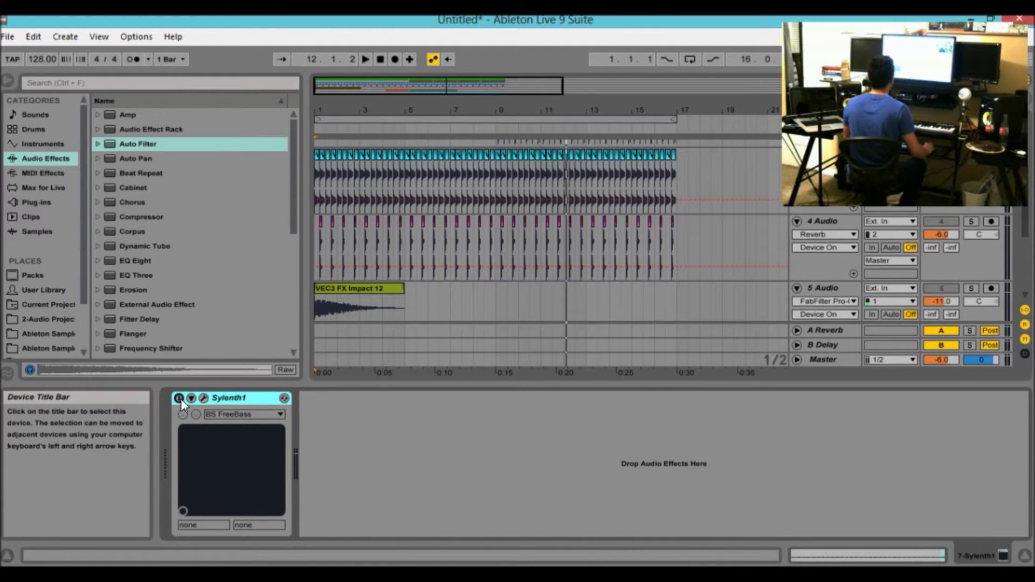
{"action": "key", "text": "space"}
{"action": "left_click_drag", "start_coordinate": [478, 385], "coordinate": [478, 539]}
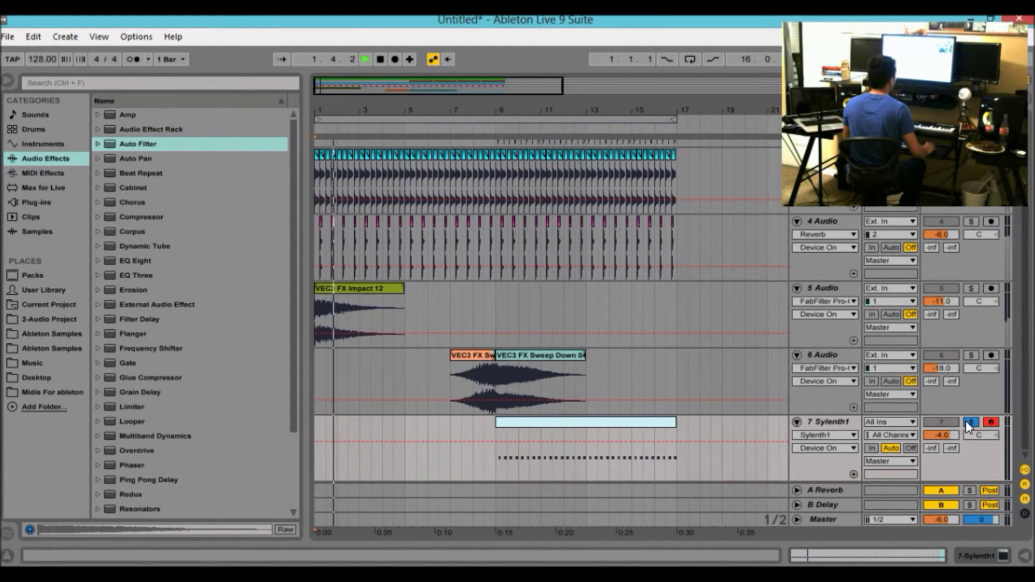
Play the unprocessed mix from bar 9 with no track soloed, looking over the tracks.
{"action": "left_click", "coordinate": [495, 310]}
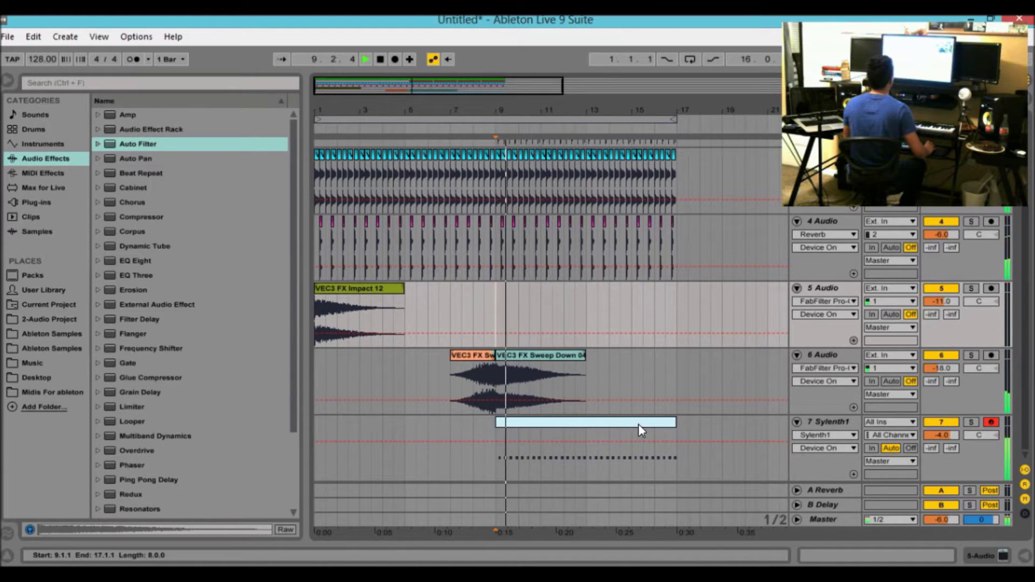
{"action": "scroll", "coordinate": [642, 423], "scroll_direction": "up", "scroll_amount": 3}
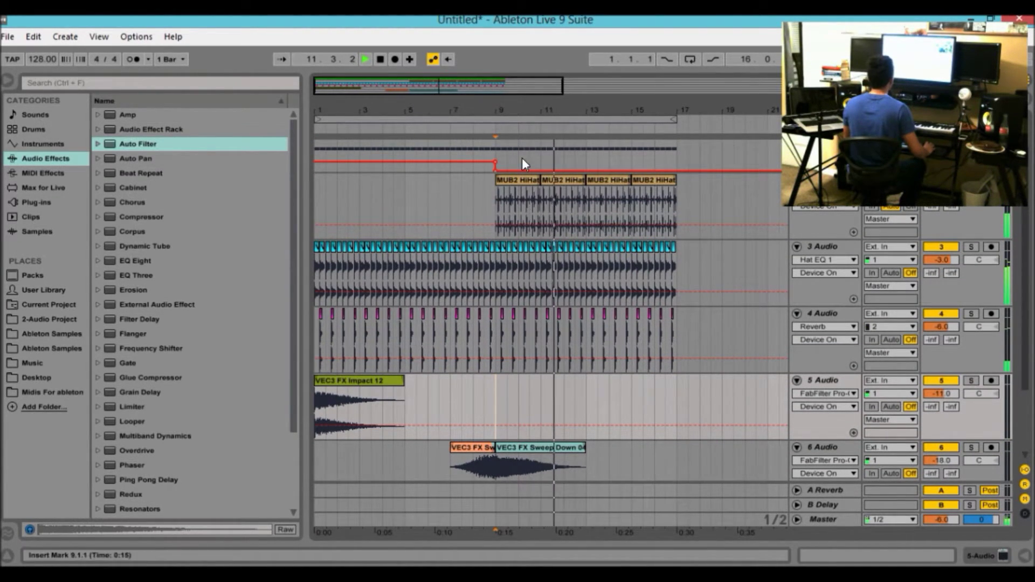
{"action": "scroll", "coordinate": [636, 269], "scroll_direction": "down", "scroll_amount": 2}
{"action": "scroll", "coordinate": [817, 358], "scroll_direction": "down", "scroll_amount": 1}
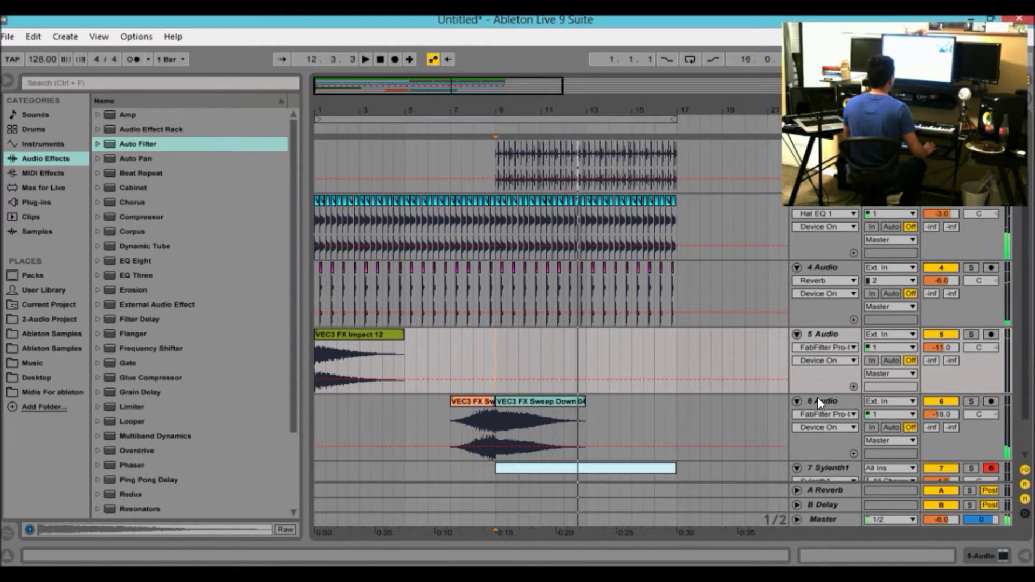
Stop playback and reactivate FabFilter Pro-Q on the 6 Audio and 5 Audio tracks, hiding the device view after each.
{"action": "left_click", "coordinate": [784, 415]}
{"action": "double_click", "coordinate": [844, 401]}
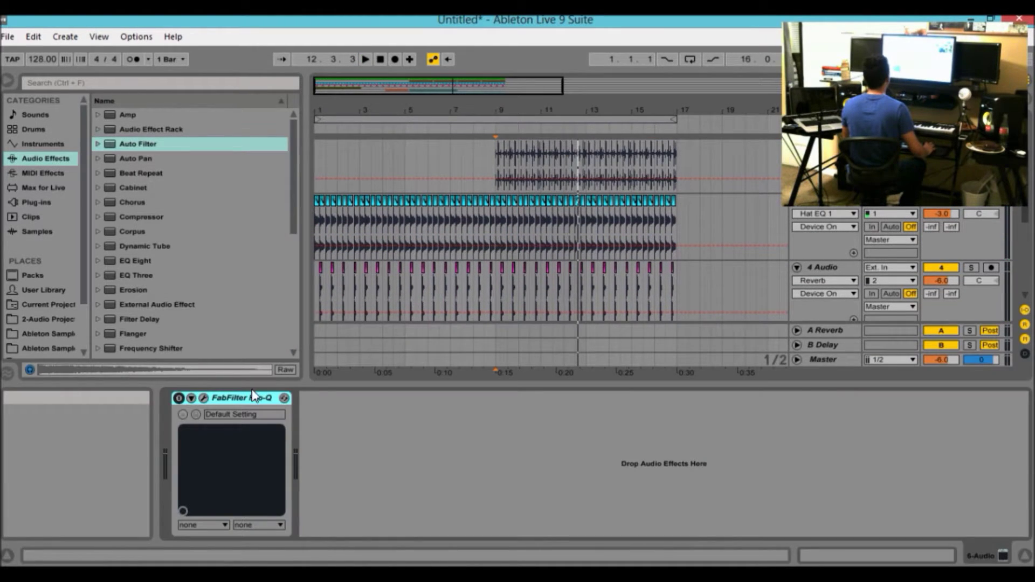
{"action": "left_click", "coordinate": [174, 398]}
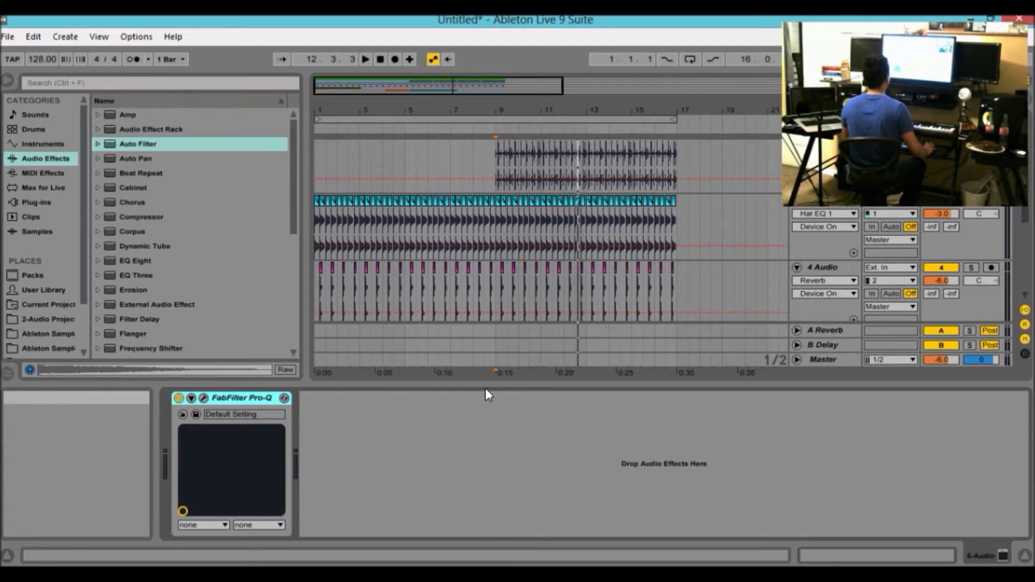
{"action": "left_click_drag", "start_coordinate": [497, 387], "coordinate": [607, 538]}
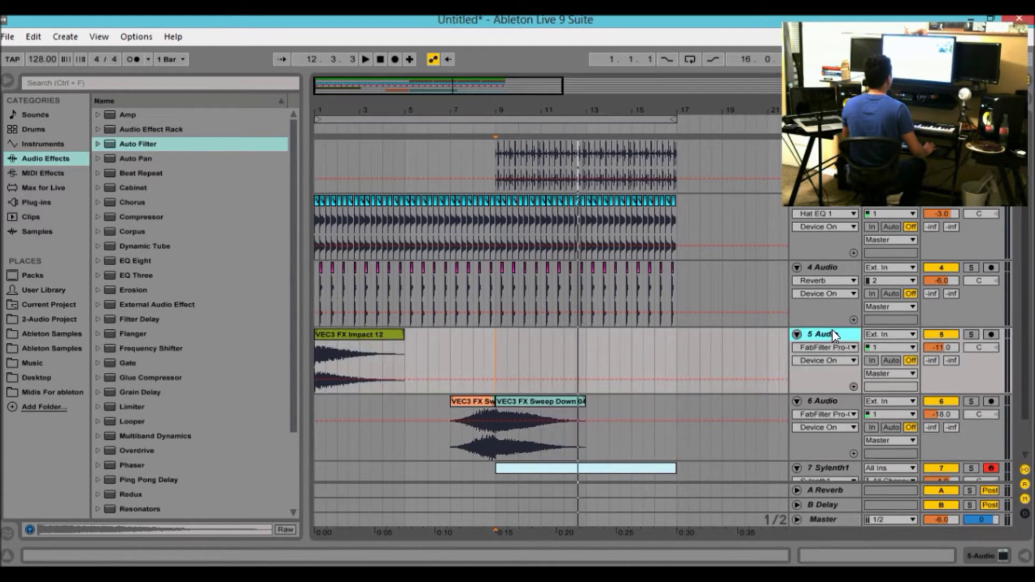
{"action": "double_click", "coordinate": [832, 329]}
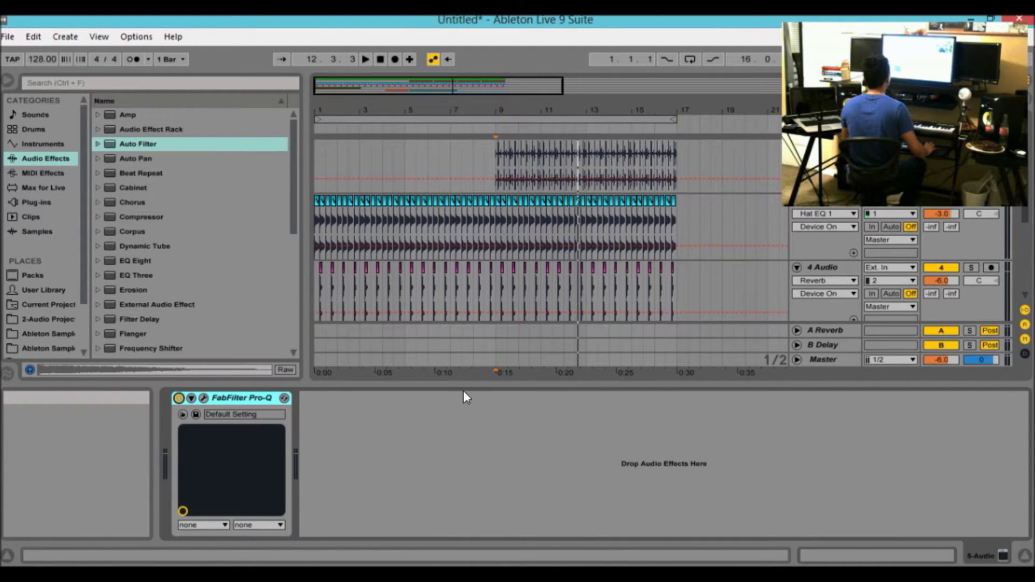
{"action": "left_click_drag", "start_coordinate": [464, 387], "coordinate": [469, 538]}
Reactivate Reverb and FabFilter Pro-Q on the 4 Audio track and hide its devices.
{"action": "double_click", "coordinate": [813, 270]}
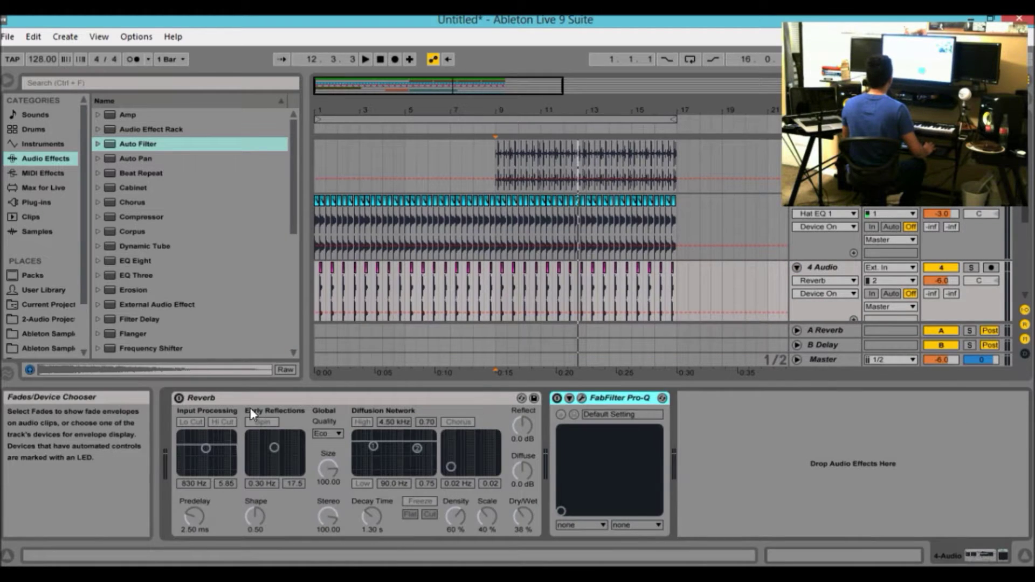
{"action": "left_click", "coordinate": [557, 398]}
{"action": "left_click_drag", "start_coordinate": [727, 386], "coordinate": [785, 446]}
Reactivate Hat EQ 1 and Reverb on the 3 Audio track and hide its devices.
{"action": "scroll", "coordinate": [847, 313], "scroll_direction": "up", "scroll_amount": 2}
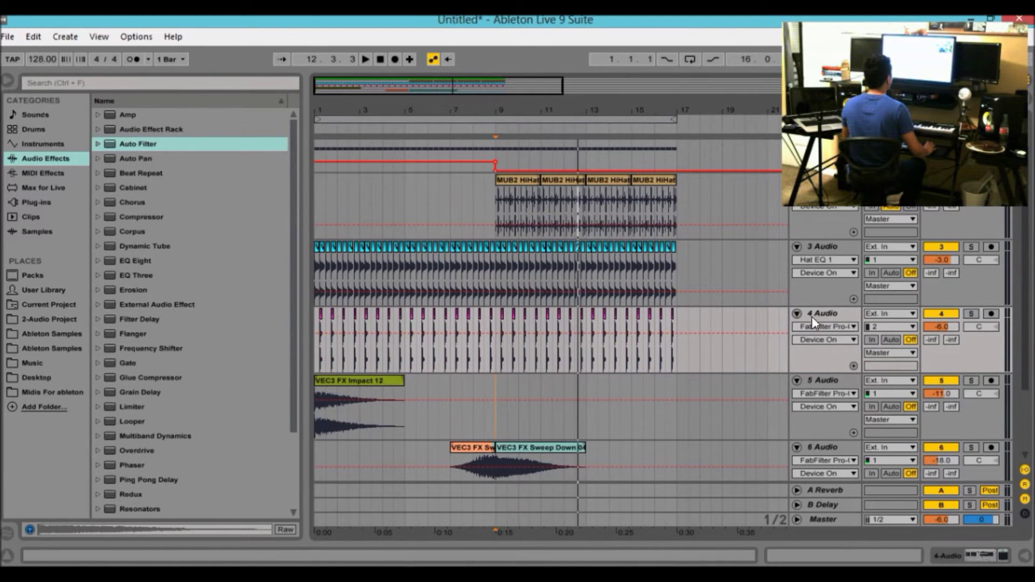
{"action": "double_click", "coordinate": [824, 250]}
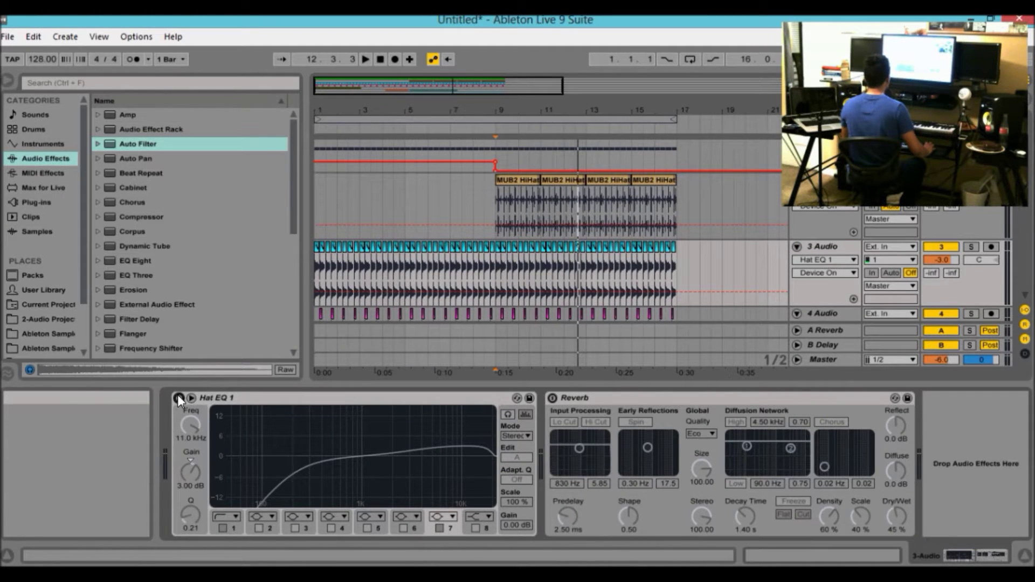
{"action": "left_click", "coordinate": [552, 398]}
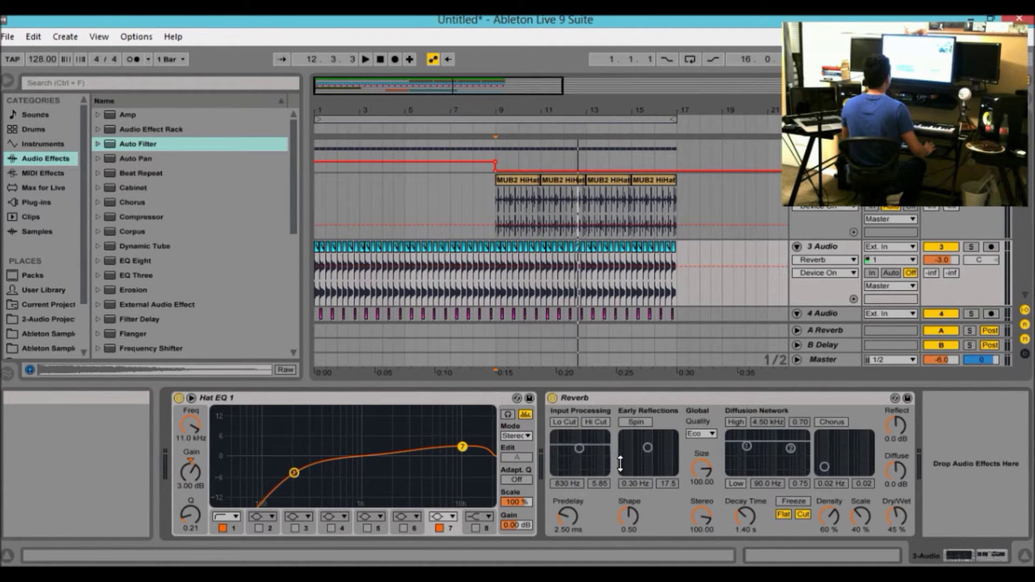
{"action": "left_click_drag", "start_coordinate": [614, 382], "coordinate": [782, 369]}
Reactivate Cymbal EQ 1 on the 2 Audio track and hide its devices.
{"action": "scroll", "coordinate": [782, 369], "scroll_direction": "up", "scroll_amount": 2}
{"action": "left_click", "coordinate": [808, 215]}
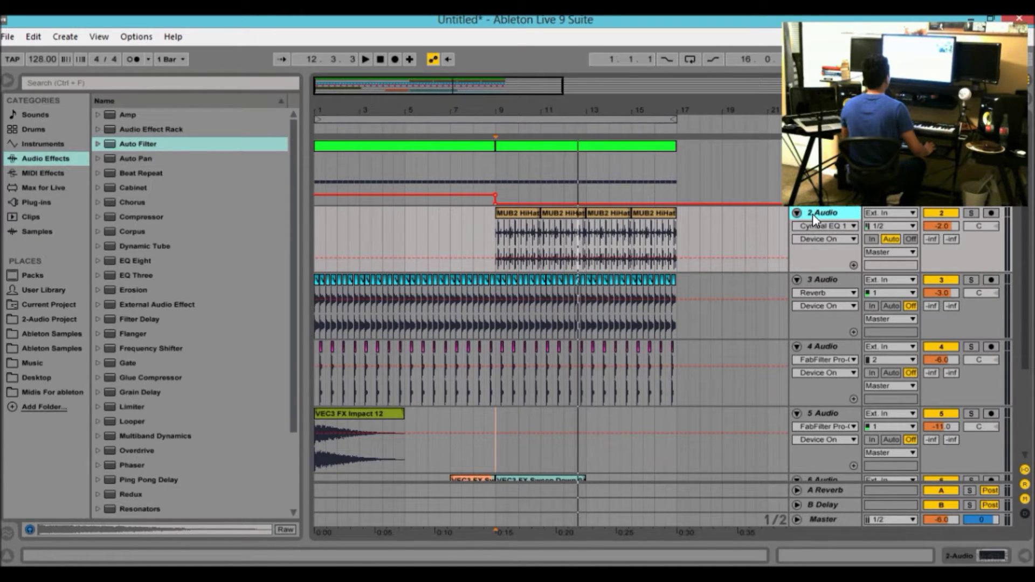
{"action": "double_click", "coordinate": [813, 214]}
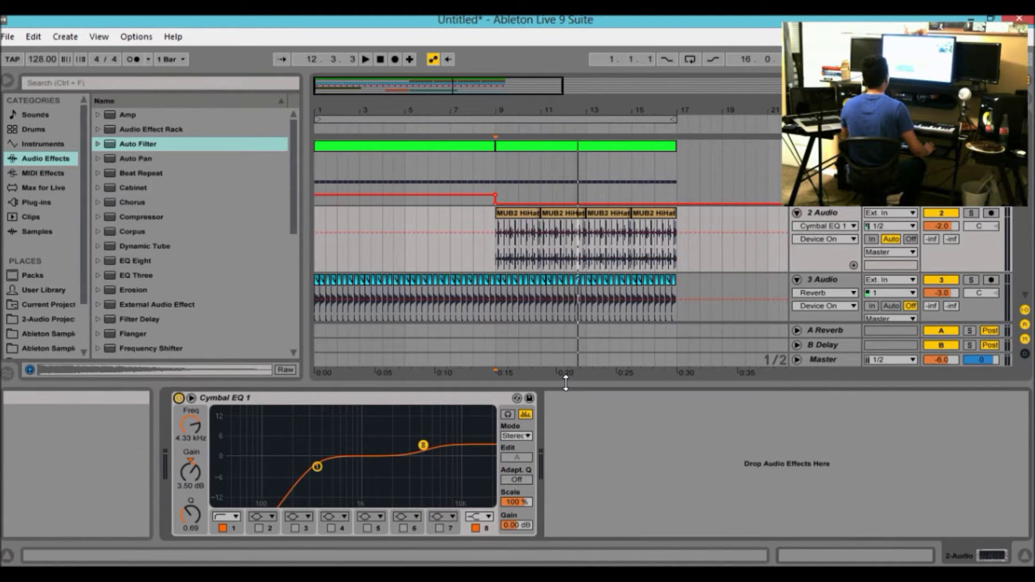
{"action": "left_click_drag", "start_coordinate": [565, 383], "coordinate": [720, 334]}
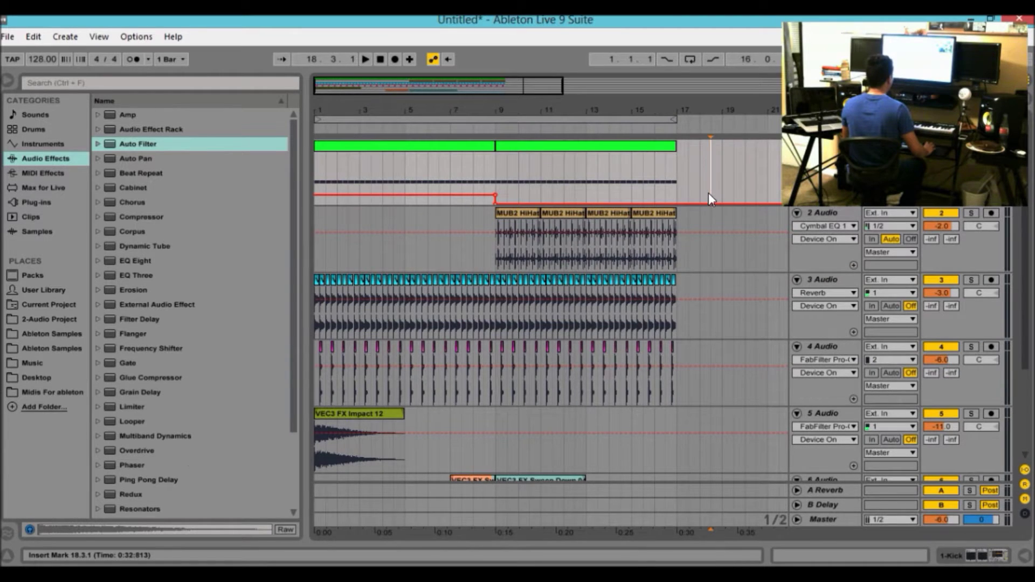
Play the processed mix from the start and place the insert marker at bar 9 on the 2 Audio track.
{"action": "left_click", "coordinate": [381, 58]}
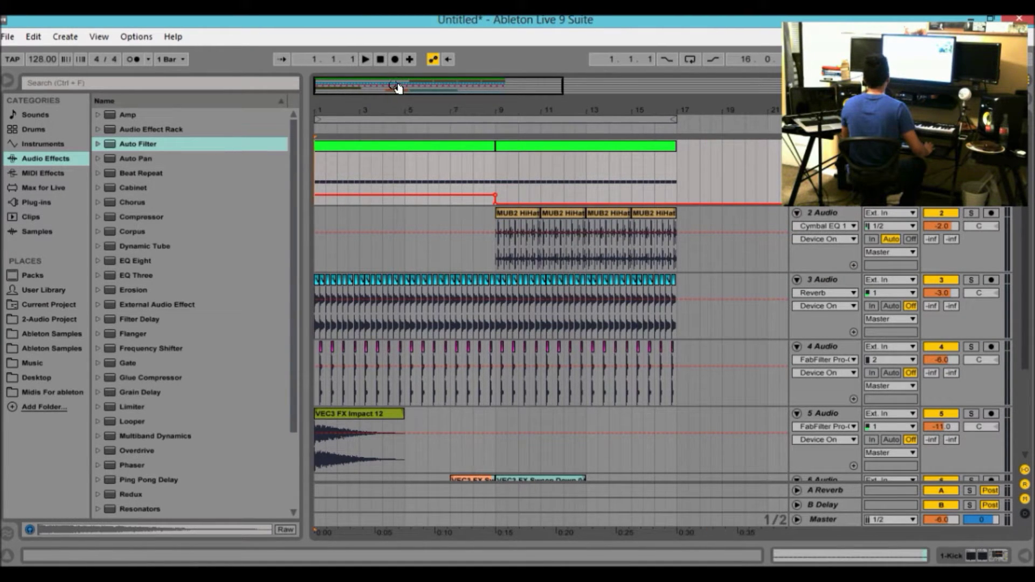
{"action": "key", "text": "space"}
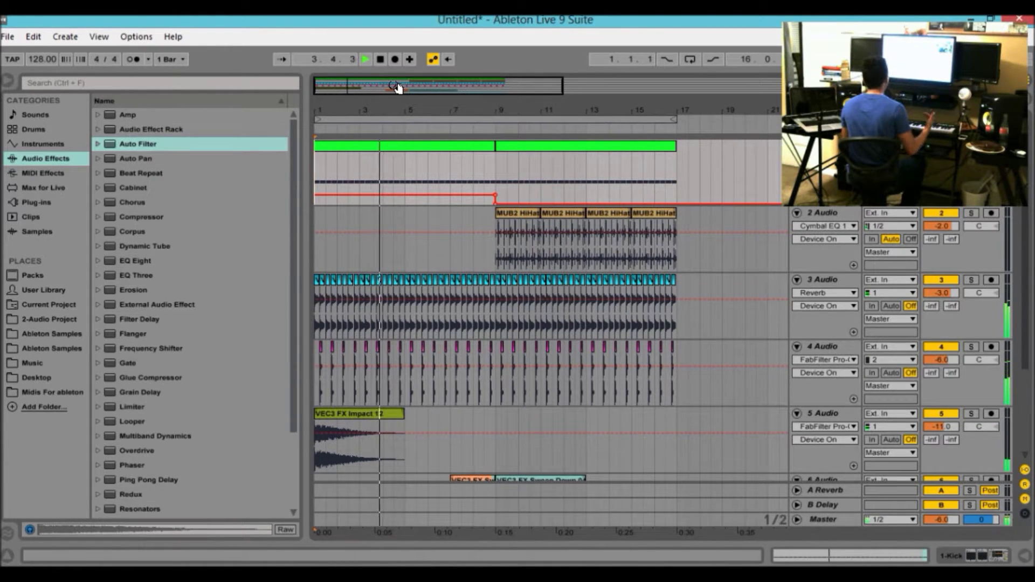
{"action": "left_click", "coordinate": [496, 250]}
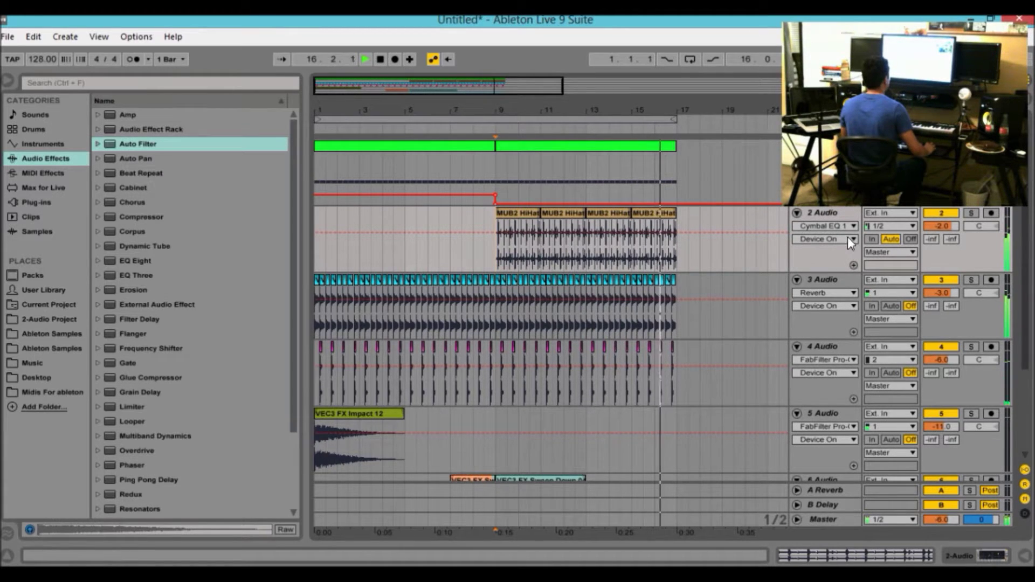
Solo the 2 Audio track, compare it with Cymbal EQ 1 off and on during playback, and release the solo.
{"action": "left_click", "coordinate": [972, 213]}
{"action": "double_click", "coordinate": [844, 210]}
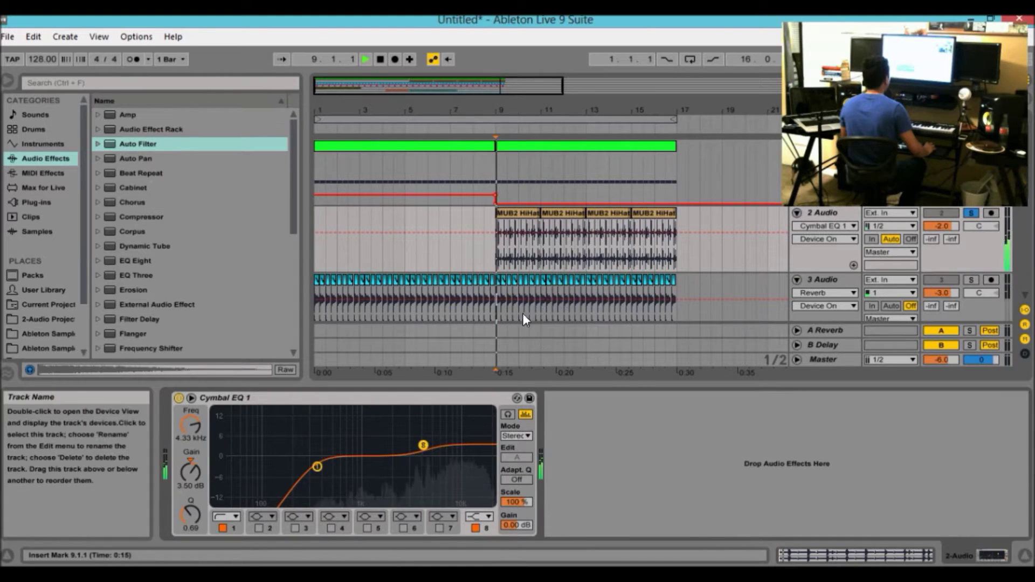
{"action": "left_click", "coordinate": [178, 398]}
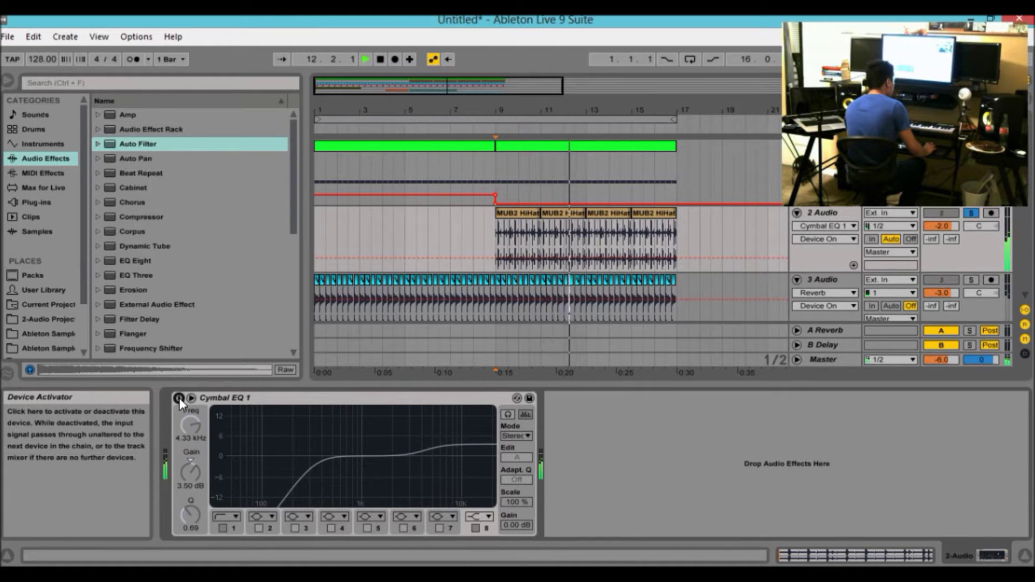
{"action": "left_click", "coordinate": [179, 398]}
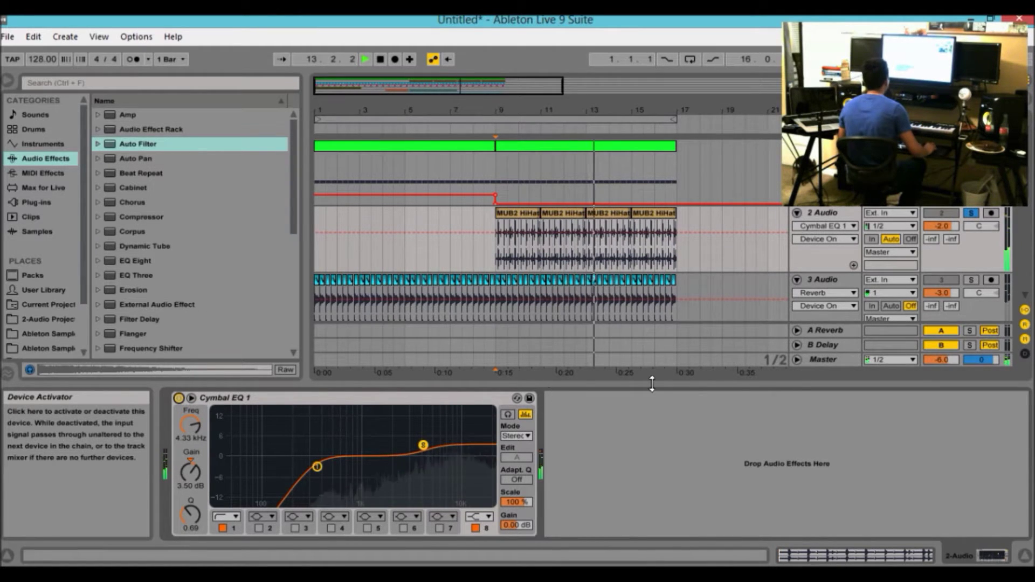
{"action": "left_click", "coordinate": [972, 213]}
{"action": "left_click_drag", "start_coordinate": [781, 385], "coordinate": [783, 485]}
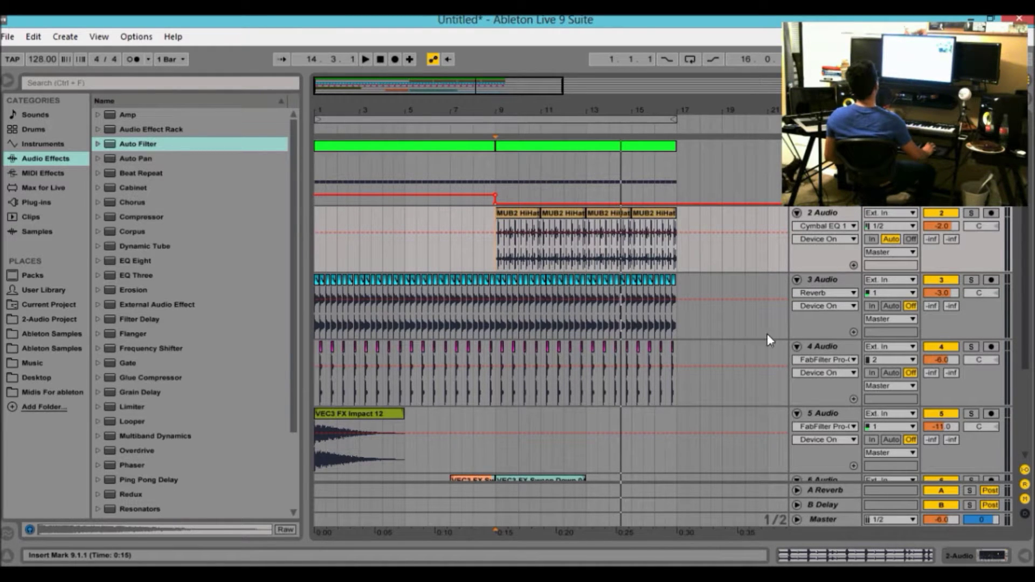
Solo the 3 Audio track, set its panning to 25R, and listen to it before and after the change.
{"action": "left_click", "coordinate": [833, 281]}
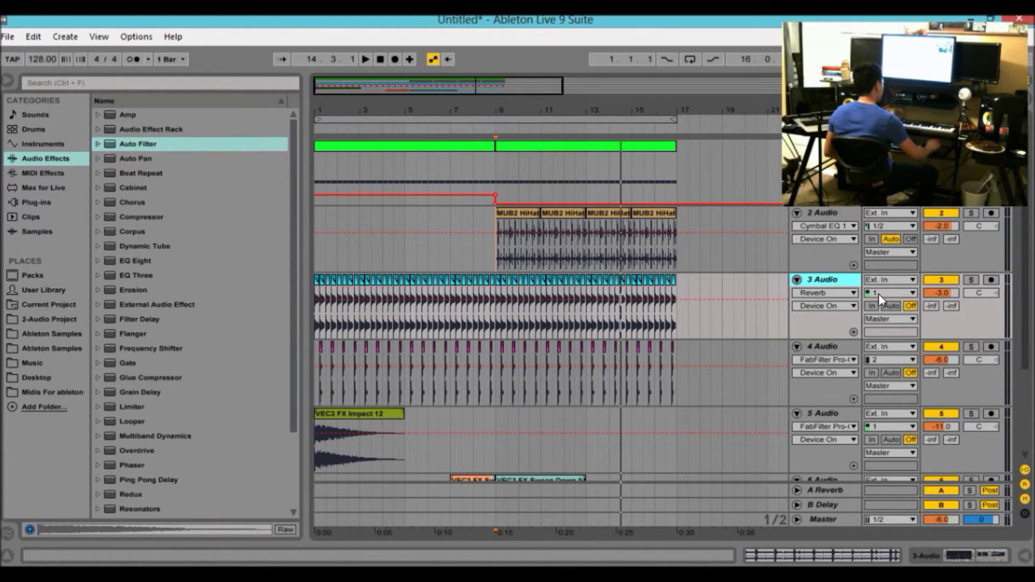
{"action": "left_click", "coordinate": [971, 280]}
{"action": "key", "text": "space"}
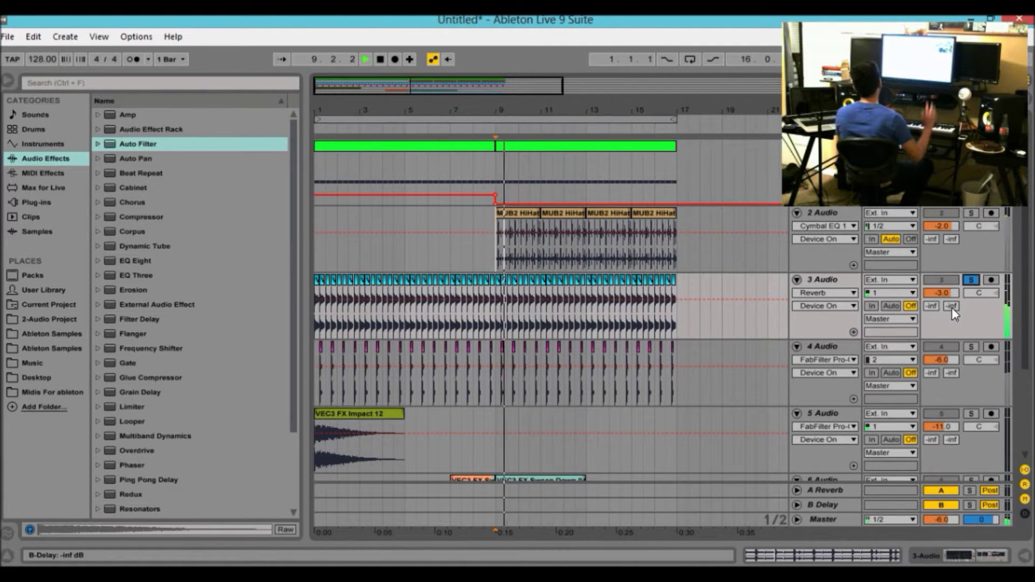
{"action": "left_click_drag", "start_coordinate": [952, 307], "coordinate": [952, 302]}
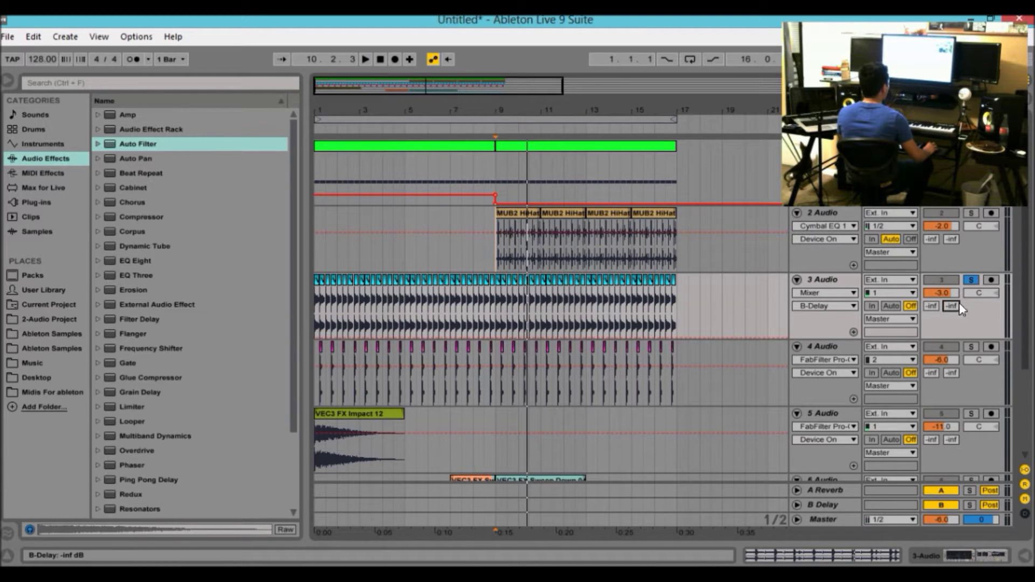
{"action": "left_click", "coordinate": [982, 294]}
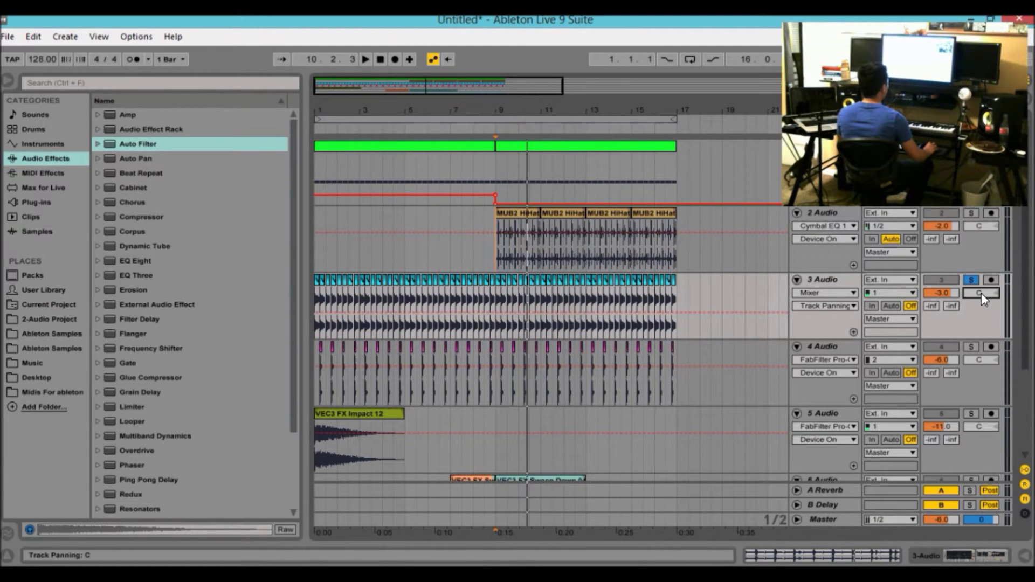
{"action": "left_click_drag", "start_coordinate": [982, 292], "coordinate": [981, 291]}
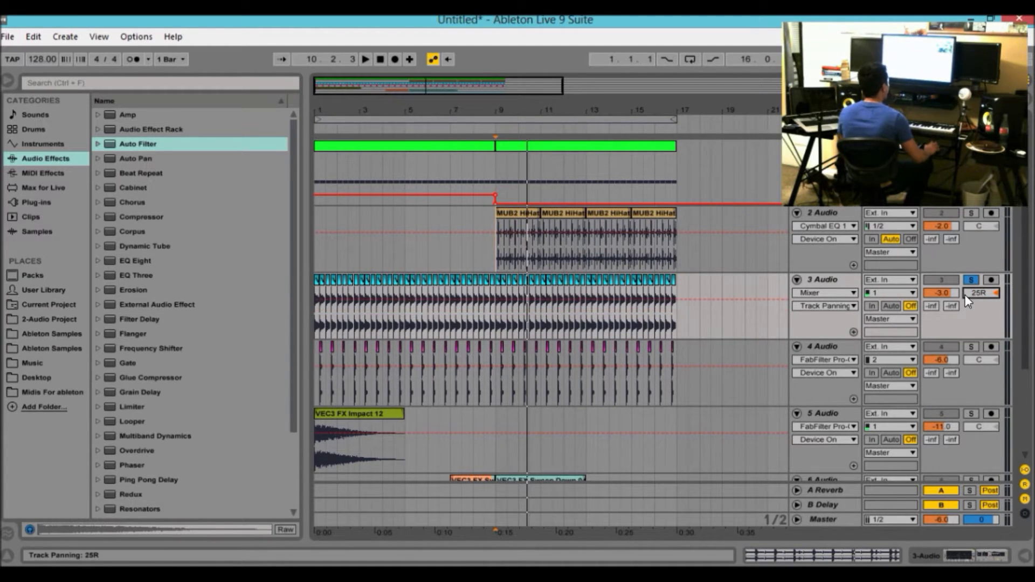
{"action": "key", "text": "space"}
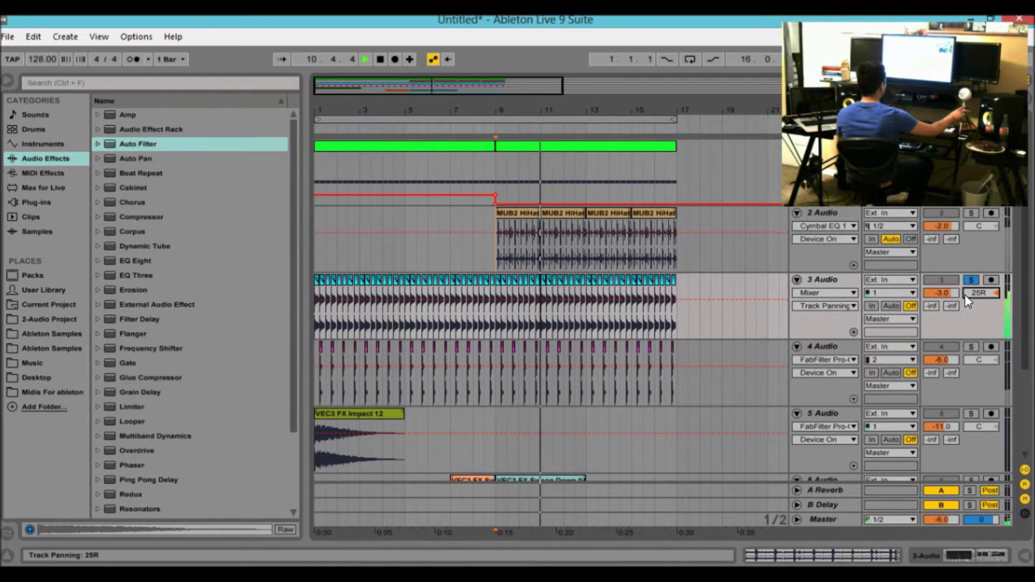
{"action": "key", "text": "space"}
Set the 4 Audio track's panning to 25L and play the mix from bar 9 with all solos released.
{"action": "left_click", "coordinate": [982, 359]}
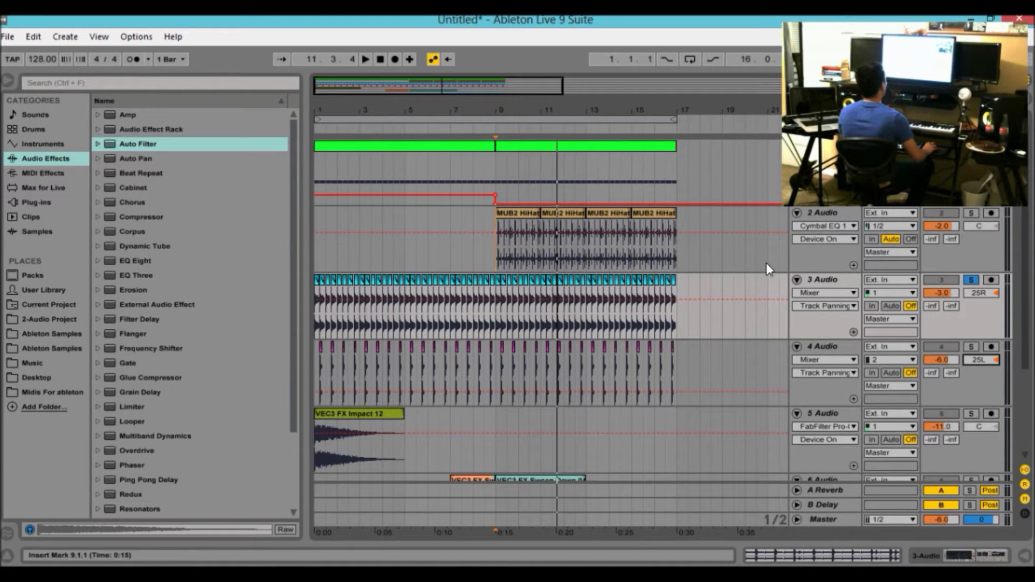
{"action": "left_click", "coordinate": [977, 346]}
{"action": "left_click", "coordinate": [977, 346]}
{"action": "key", "text": "space"}
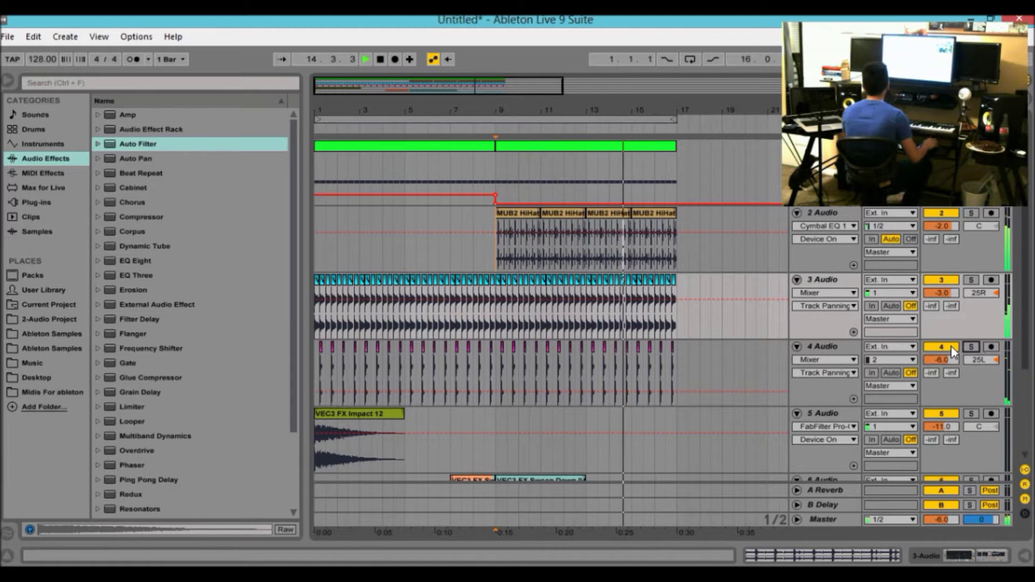
Place the insert marker at 14.4.1 on the 4 Audio track and play the full mix from there.
{"action": "key", "text": "space"}
{"action": "left_click_drag", "start_coordinate": [515, 86], "coordinate": [502, 303]}
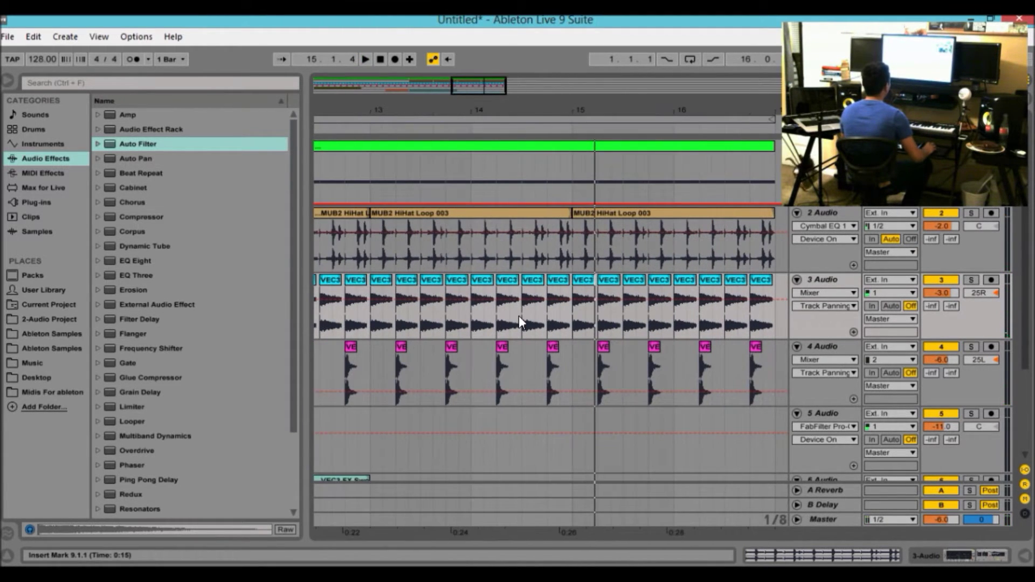
{"action": "left_click", "coordinate": [548, 357]}
{"action": "key", "text": "space"}
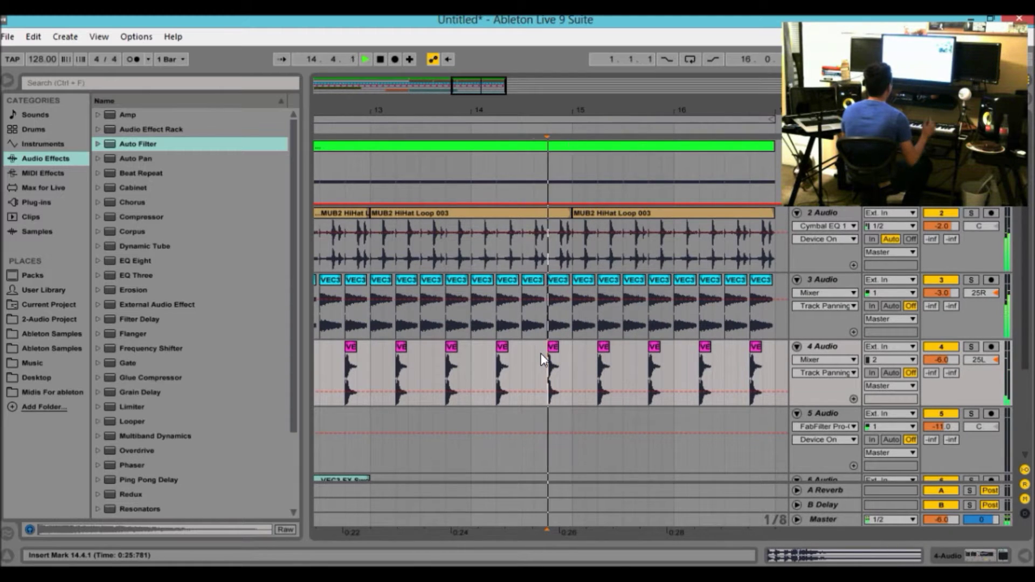
{"action": "key", "text": "space"}
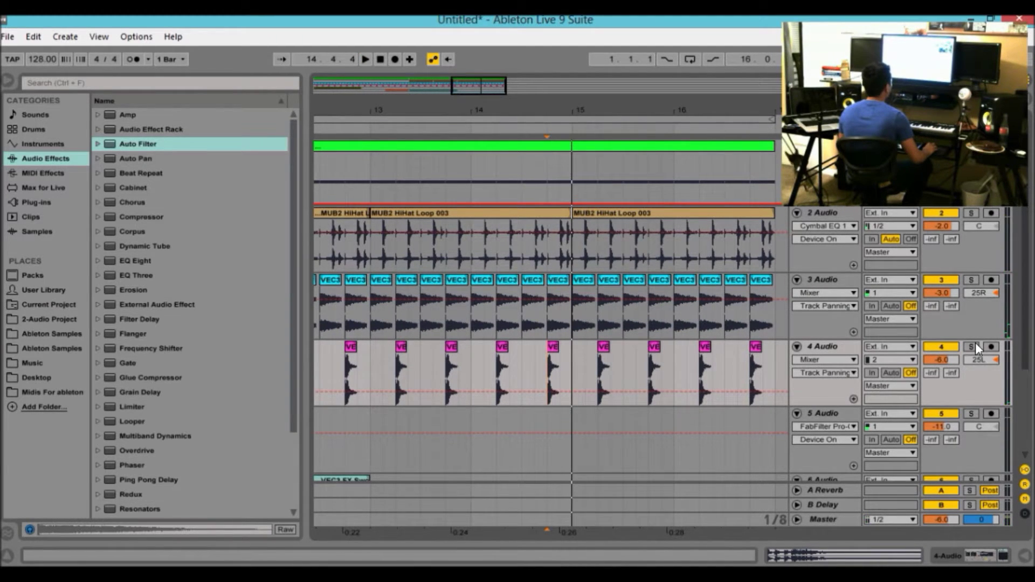
Solo the 3 Audio and 4 Audio tracks and play their overlapping hits from 14.4.1 repeatedly.
{"action": "left_click", "coordinate": [972, 346]}
{"action": "left_click", "coordinate": [972, 280]}
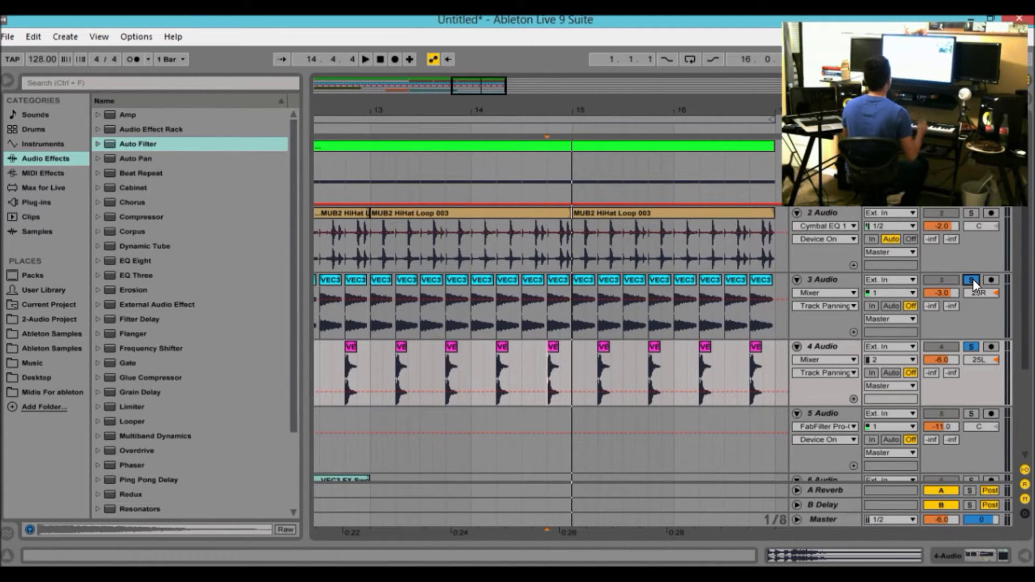
{"action": "key", "text": "space"}
{"action": "key", "text": "space"}
{"action": "key", "text": "space"}
{"action": "key", "text": "space"}
{"action": "key", "text": "space"}
{"action": "key", "text": "space"}
{"action": "key", "text": "space"}
{"action": "key", "text": "space"}
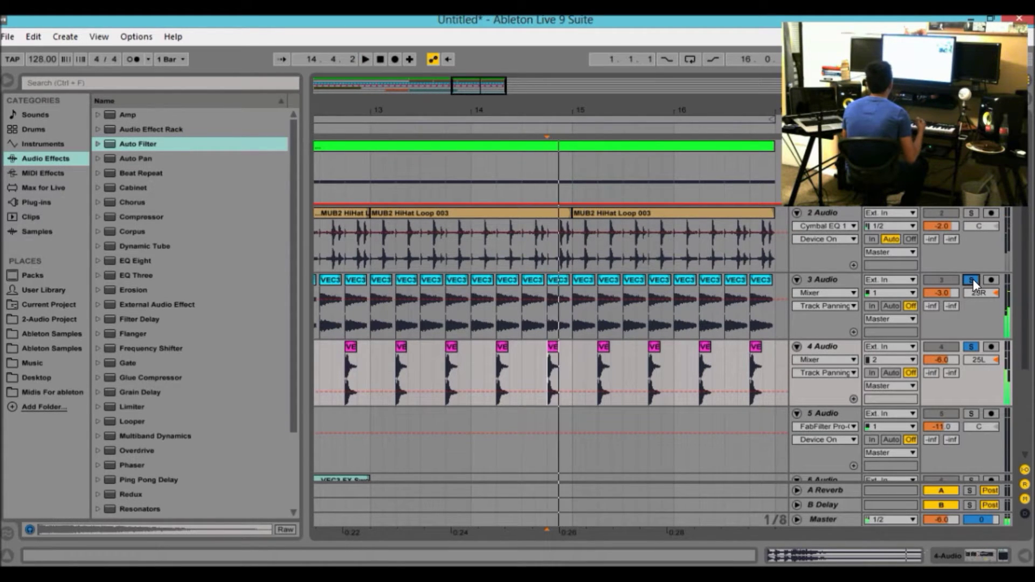
{"action": "key", "text": "space"}
{"action": "key", "text": "space"}
{"action": "key", "text": "space"}
{"action": "key", "text": "space"}
{"action": "key", "text": "space"}
{"action": "key", "text": "space"}
{"action": "key", "text": "space"}
{"action": "key", "text": "space"}
{"action": "key", "text": "space"}
{"action": "key", "text": "space"}
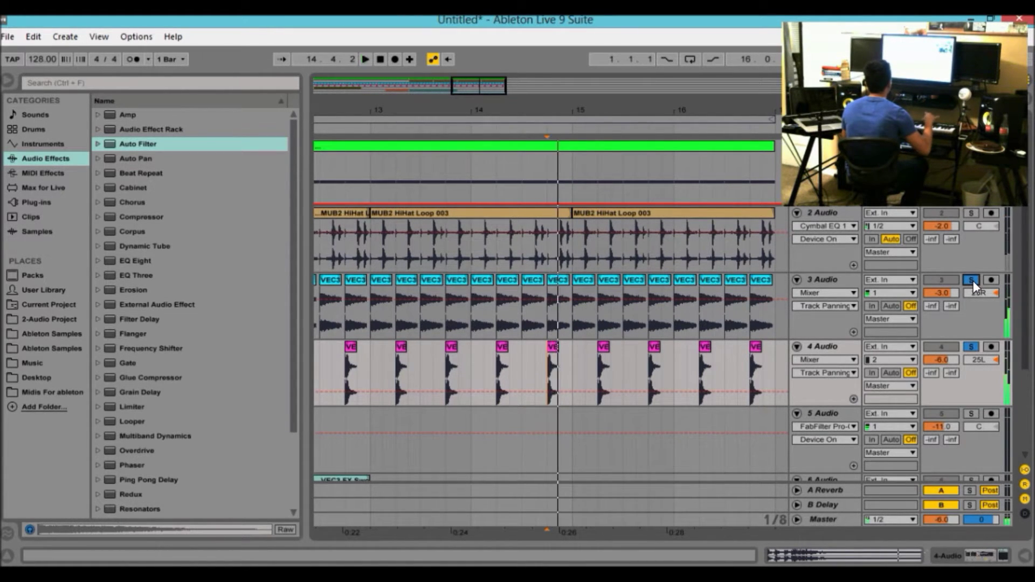
{"action": "key", "text": "space"}
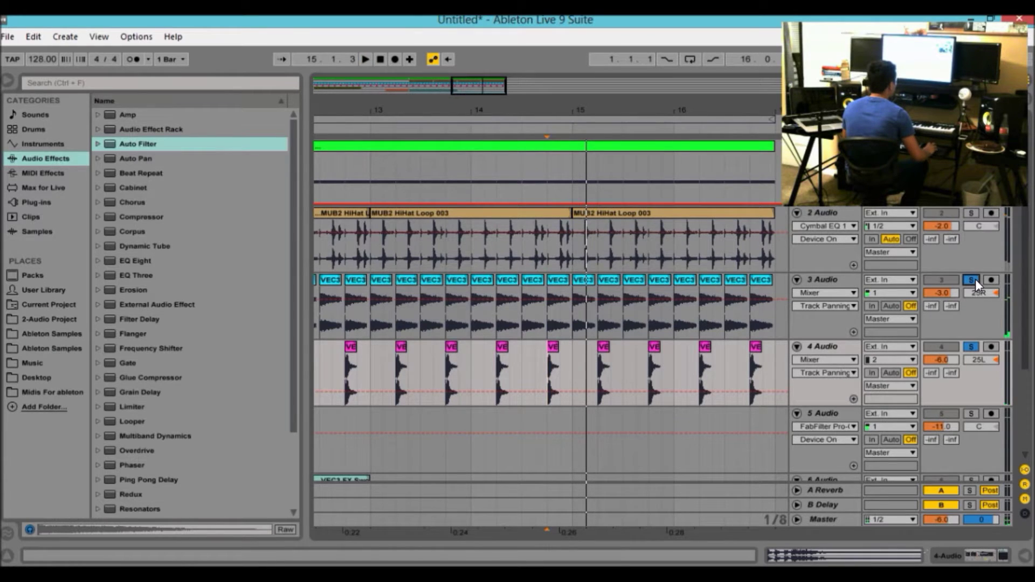
Release the solos and set the panning to 15R on 3 Audio and 15L on 4 Audio.
{"action": "left_click", "coordinate": [973, 280]}
{"action": "left_click_drag", "start_coordinate": [979, 290], "coordinate": [975, 290]}
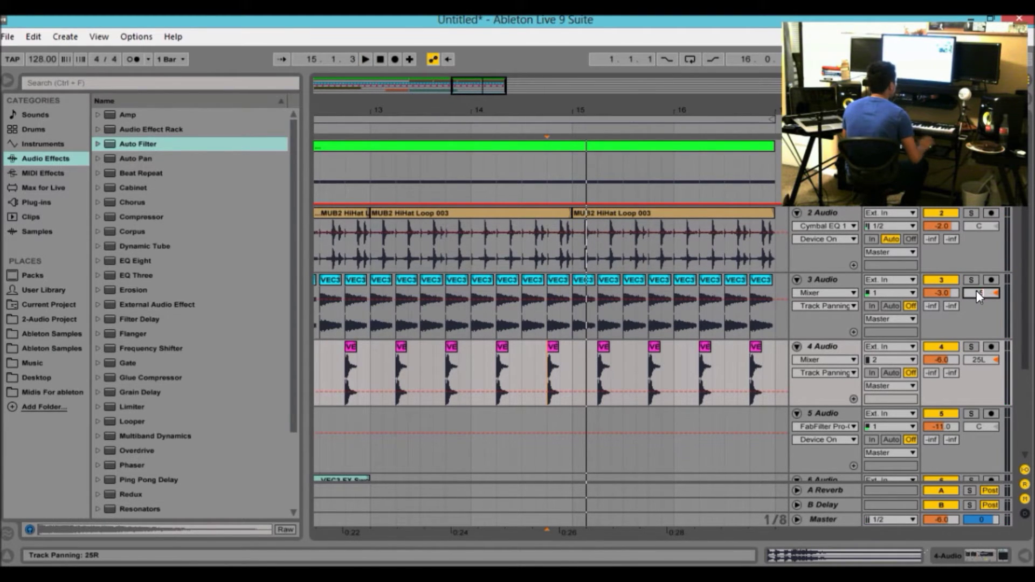
{"action": "left_click_drag", "start_coordinate": [990, 358], "coordinate": [989, 363]}
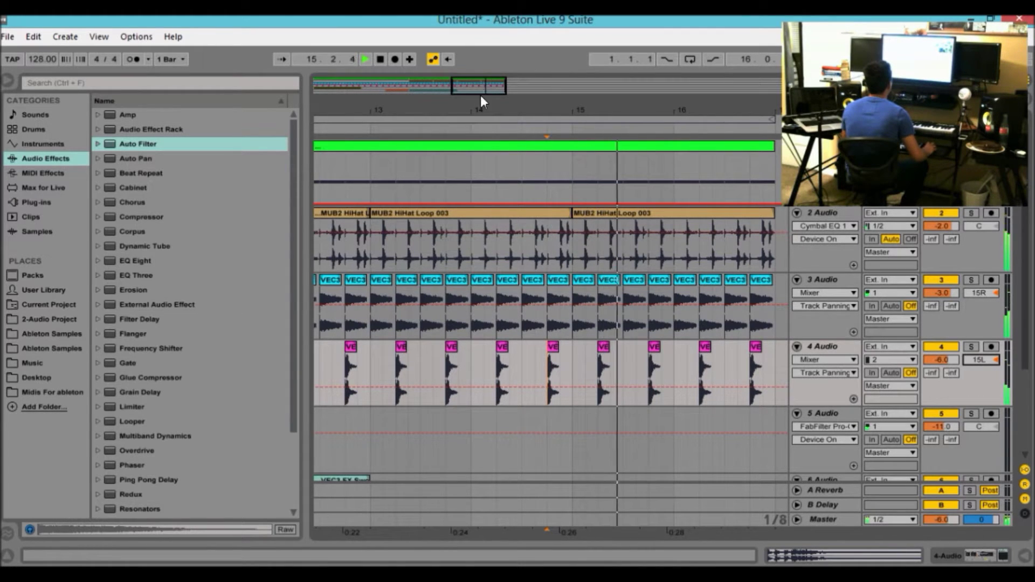
{"action": "left_click_drag", "start_coordinate": [480, 95], "coordinate": [463, 46]}
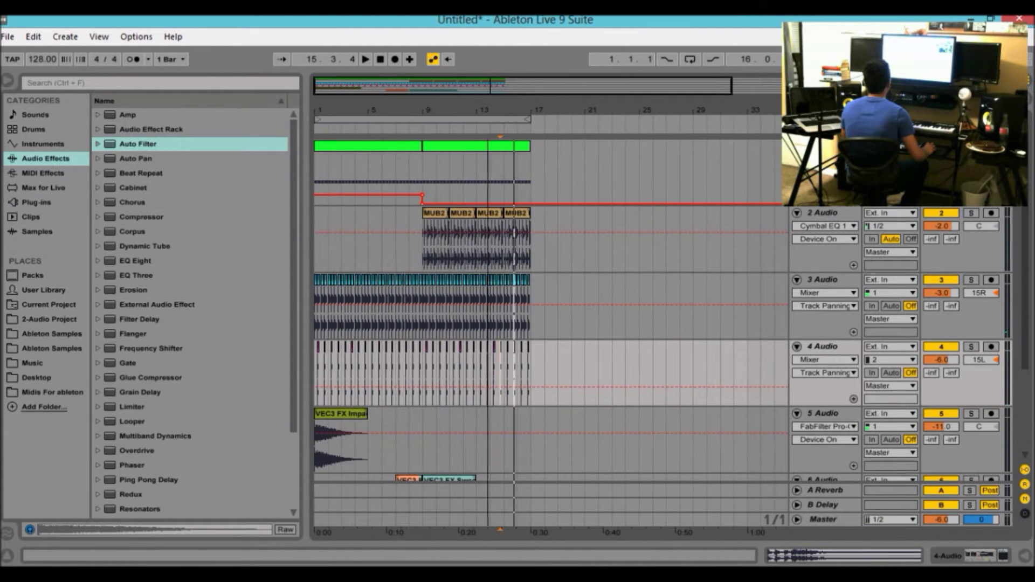
{"action": "left_click", "coordinate": [380, 59]}
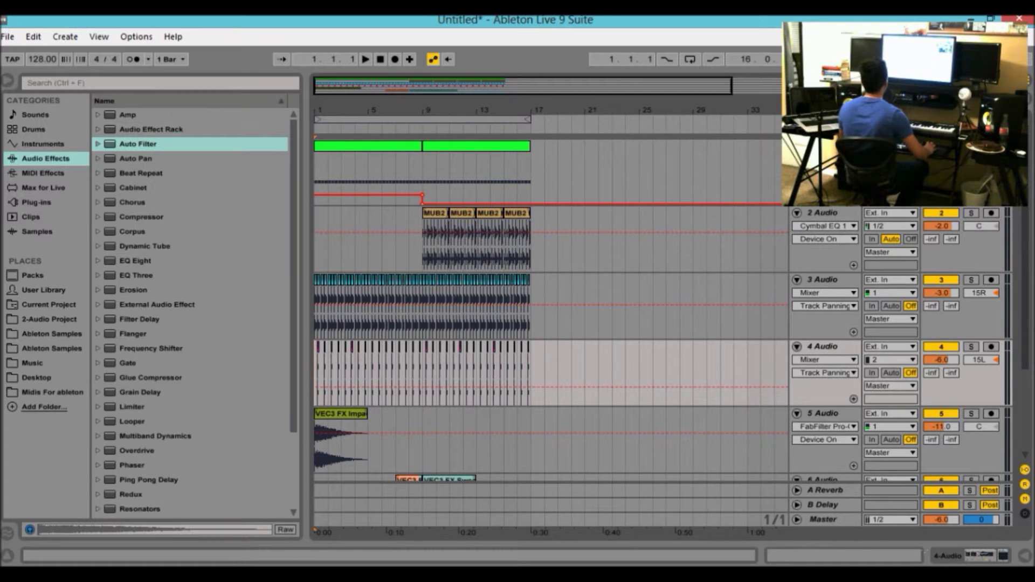
Solo the 2 Audio track and play its hi-hat loop from 9.1.3.
{"action": "mouse_move", "coordinate": [406, 82]}
{"action": "left_mouse_down"}
{"action": "mouse_move", "coordinate": [406, 116]}
{"action": "mouse_move", "coordinate": [366, 83]}
{"action": "left_mouse_up"}
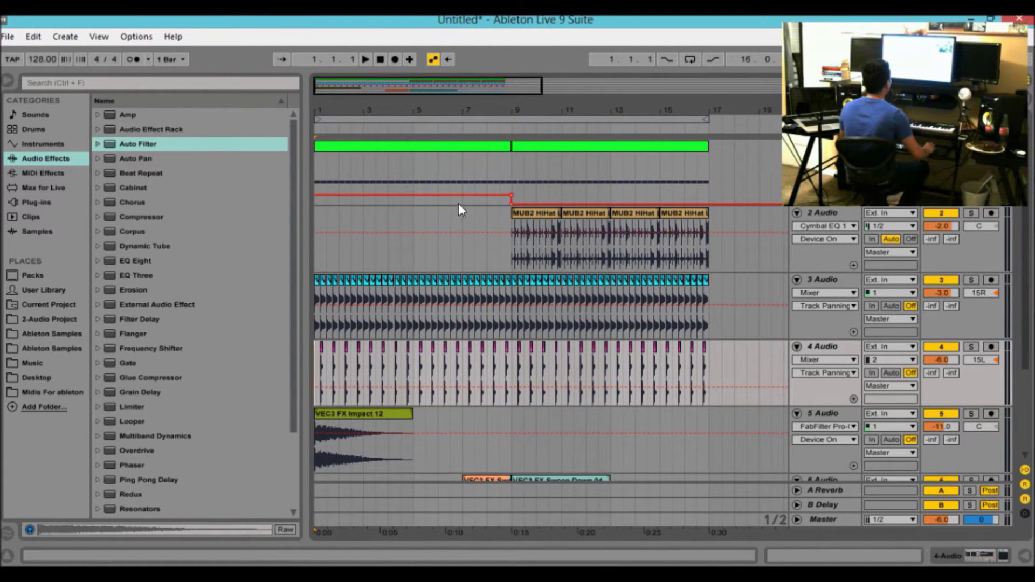
{"action": "left_click_drag", "start_coordinate": [409, 84], "coordinate": [420, 143]}
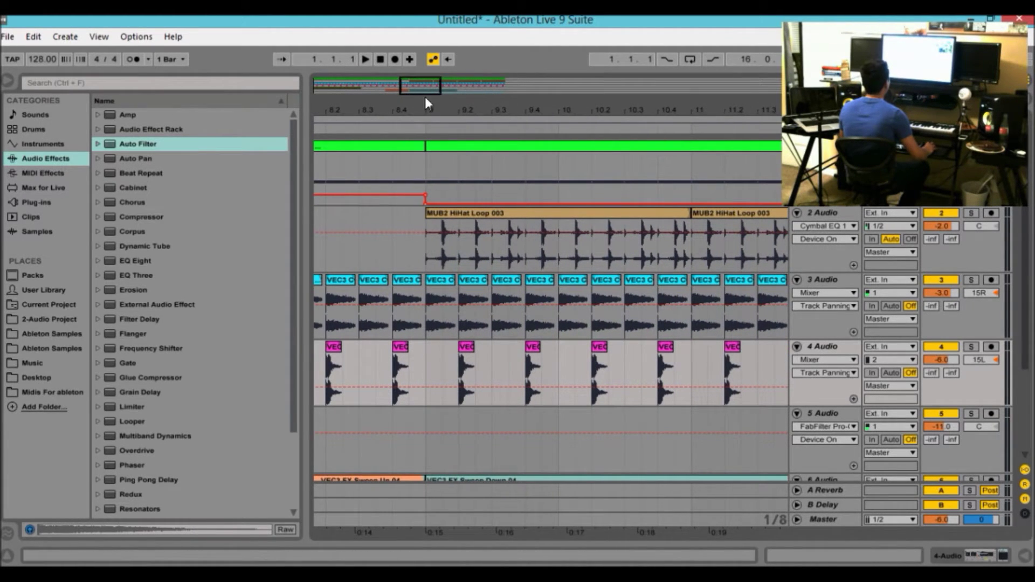
{"action": "left_click_drag", "start_coordinate": [420, 88], "coordinate": [420, 110]}
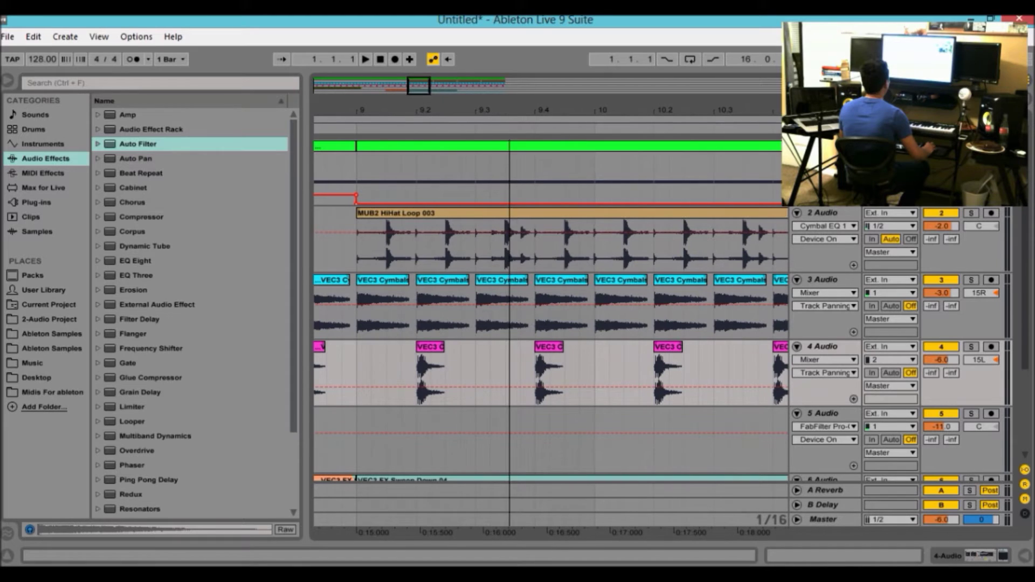
{"action": "left_click", "coordinate": [388, 238]}
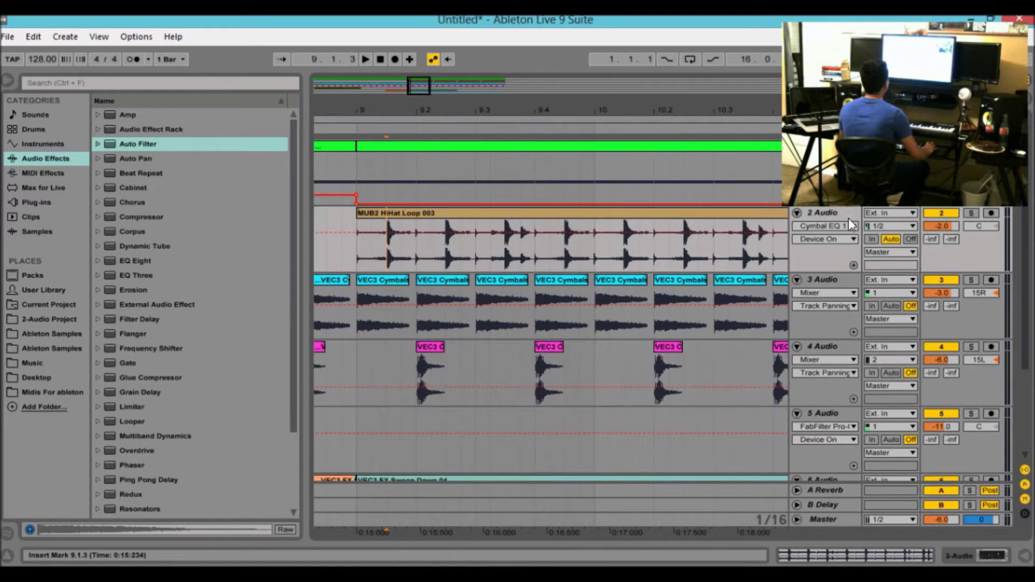
{"action": "left_click", "coordinate": [971, 213]}
{"action": "key", "text": "space"}
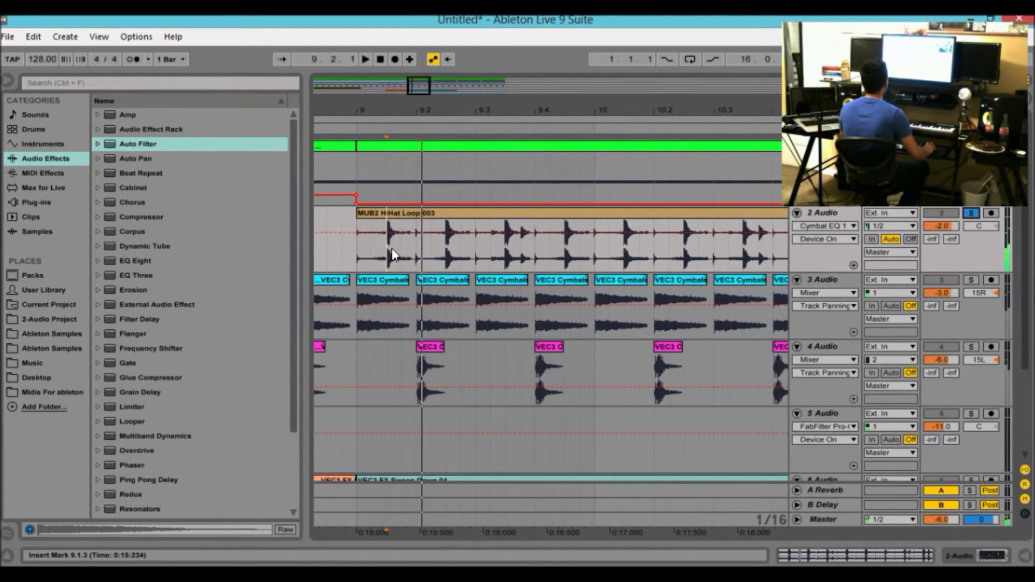
Play the soloed hi-hat loop from 9.2.1 repeatedly, and release the 2 Audio track's solo.
{"action": "left_click", "coordinate": [416, 243]}
{"action": "key", "text": "space"}
{"action": "key", "text": "space"}
{"action": "key", "text": "space"}
{"action": "key", "text": "space"}
{"action": "key", "text": "space"}
{"action": "key", "text": "space"}
{"action": "key", "text": "space"}
{"action": "key", "text": "space"}
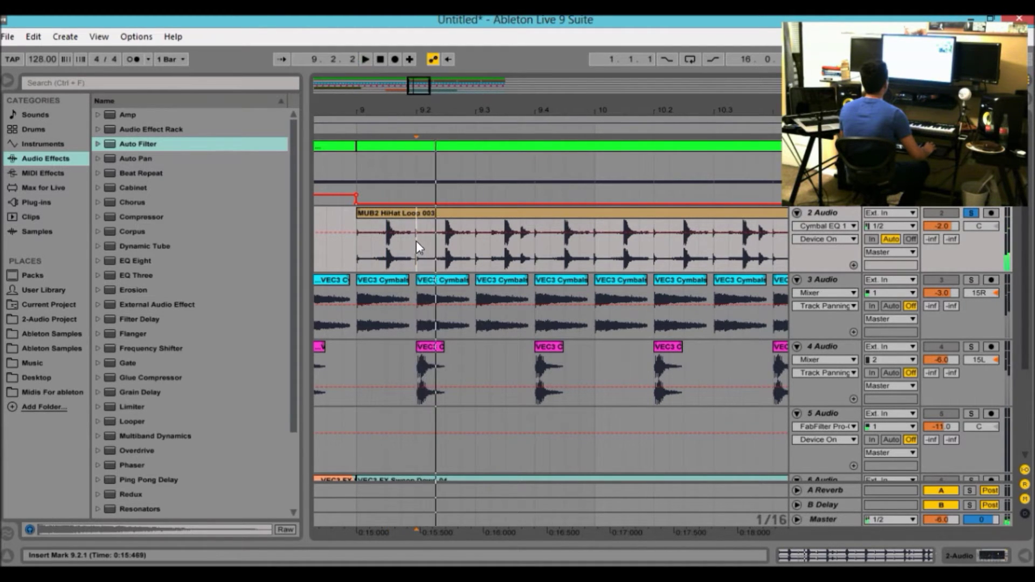
{"action": "key", "text": "space"}
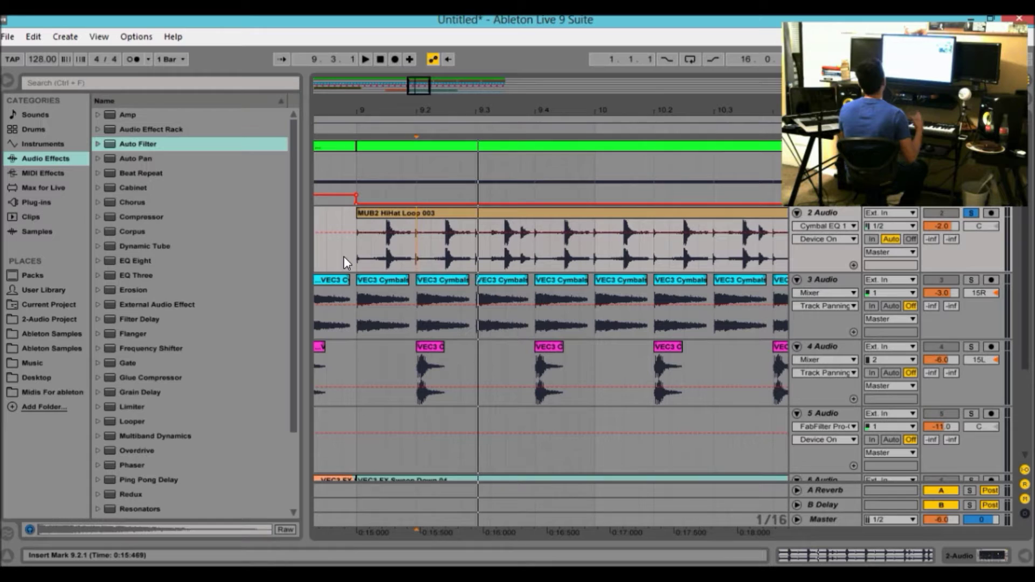
{"action": "left_click_drag", "start_coordinate": [420, 85], "coordinate": [472, 85]}
{"action": "left_click", "coordinate": [971, 213]}
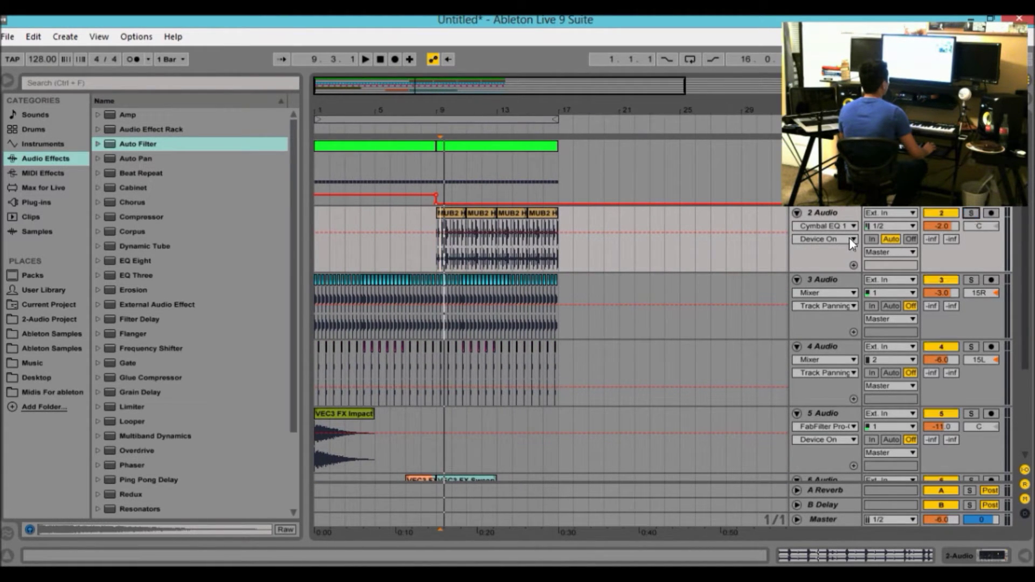
Collapse the 2 Audio through 6 Audio tracks and the 7 Sylenth1 track in the arrangement.
{"action": "left_click", "coordinate": [799, 212]}
{"action": "left_click", "coordinate": [799, 228]}
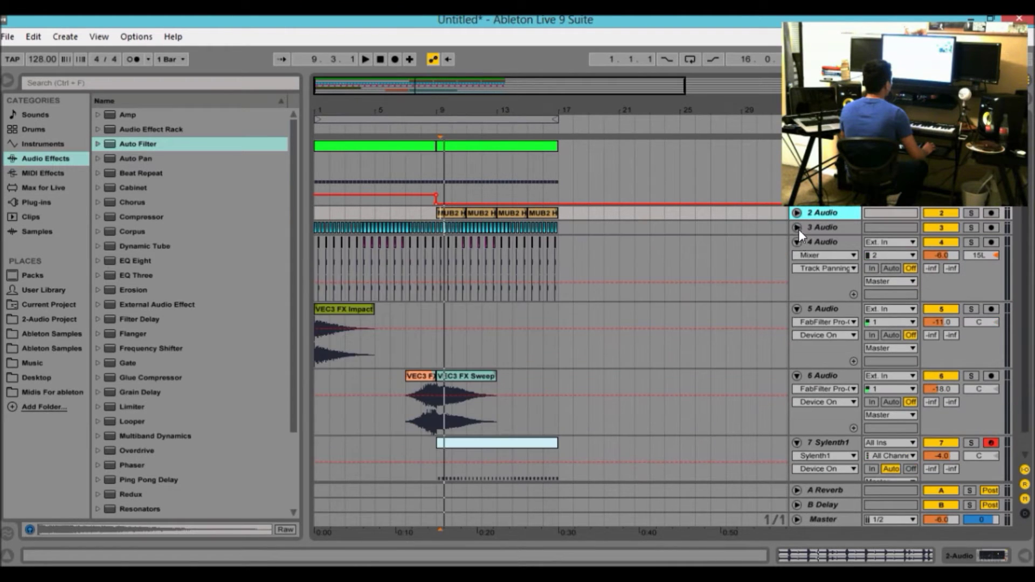
{"action": "left_click", "coordinate": [797, 242]}
{"action": "left_click", "coordinate": [797, 257]}
{"action": "left_click", "coordinate": [797, 271]}
{"action": "left_click", "coordinate": [797, 286]}
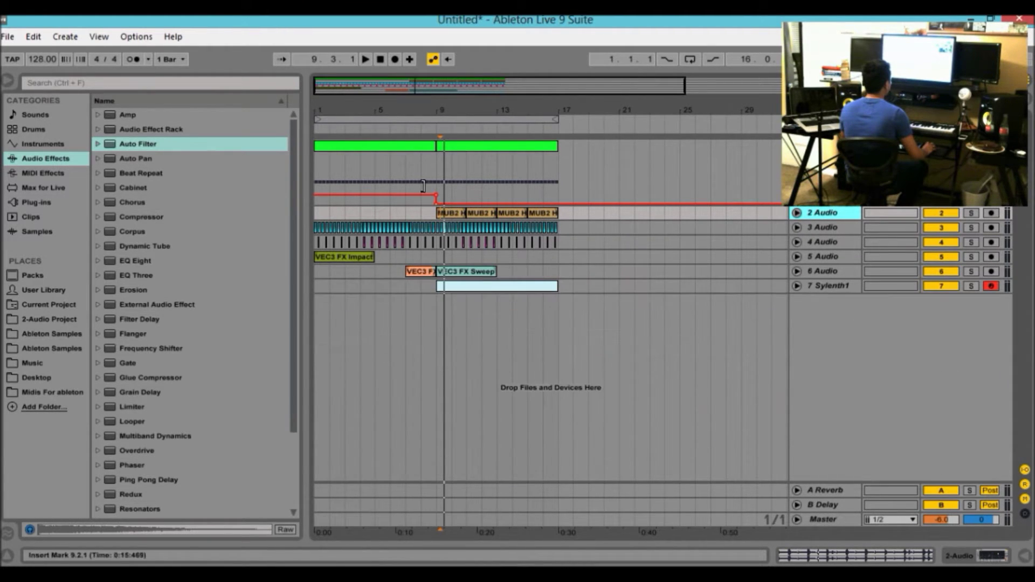
Raise the Kick track's frequency automation before bar 9 to 130 Hz and listen to the mix from bar 7.
{"action": "left_click", "coordinate": [371, 60]}
{"action": "left_click_drag", "start_coordinate": [390, 81], "coordinate": [367, 85]}
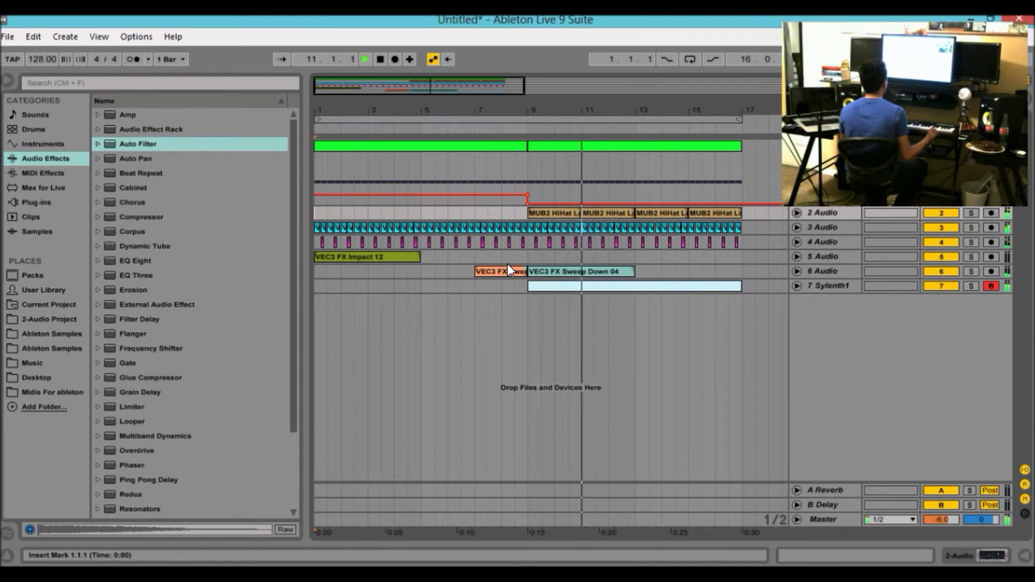
{"action": "left_click", "coordinate": [527, 195]}
{"action": "key", "text": "space"}
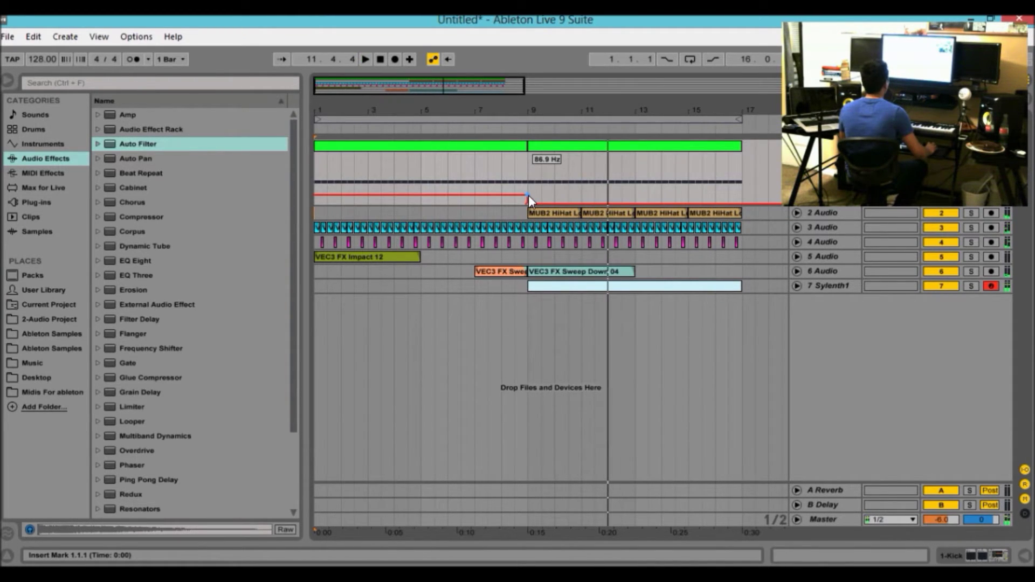
{"action": "left_click_drag", "start_coordinate": [528, 194], "coordinate": [527, 192]}
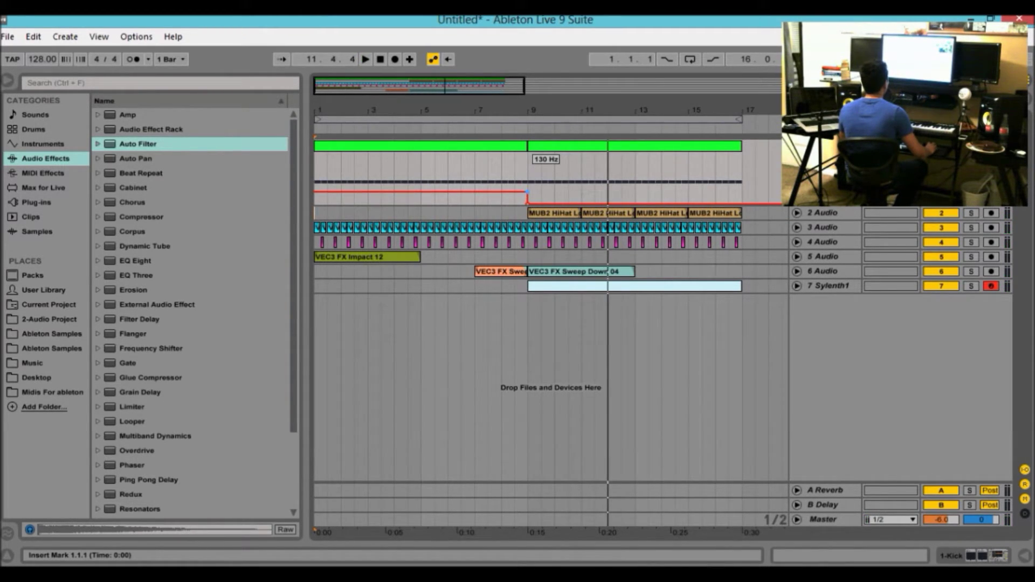
{"action": "left_click", "coordinate": [475, 167]}
{"action": "key", "text": "space"}
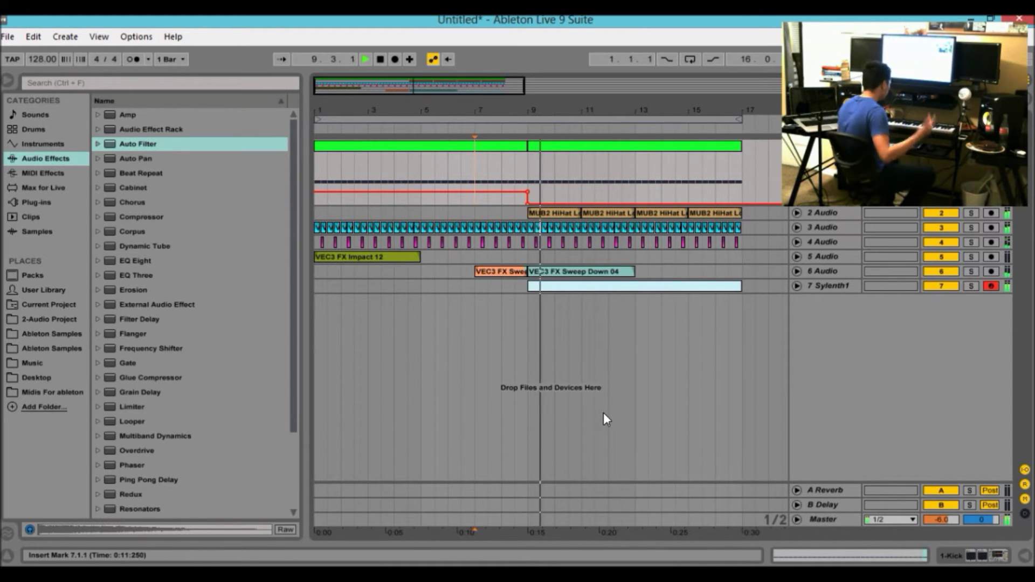
Load the LD Bandisto preset in the 7 Sylenth1 track's synth, and hide the plug-in window and device view.
{"action": "left_click", "coordinate": [798, 287]}
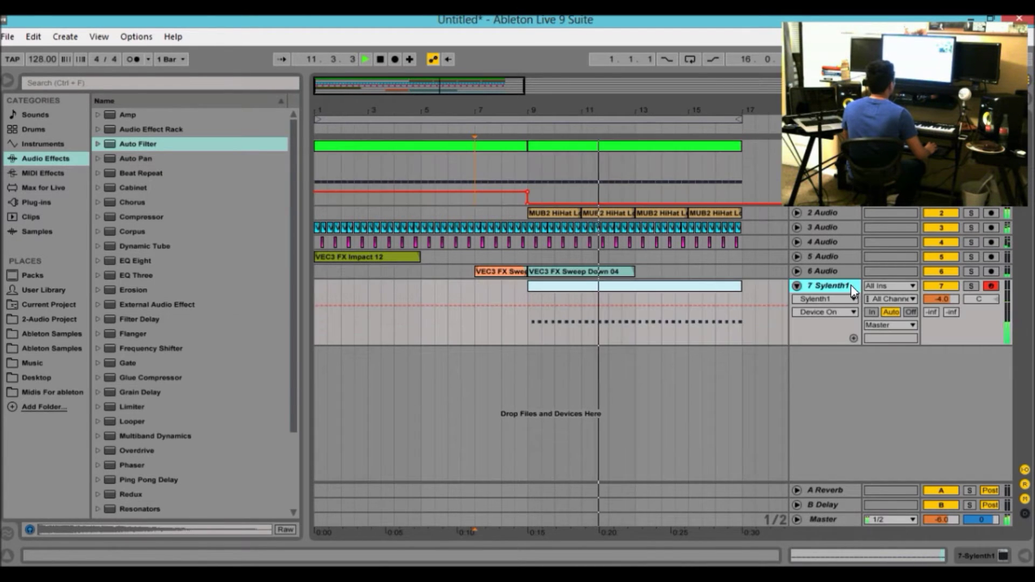
{"action": "double_click", "coordinate": [850, 286]}
{"action": "left_click", "coordinate": [205, 398]}
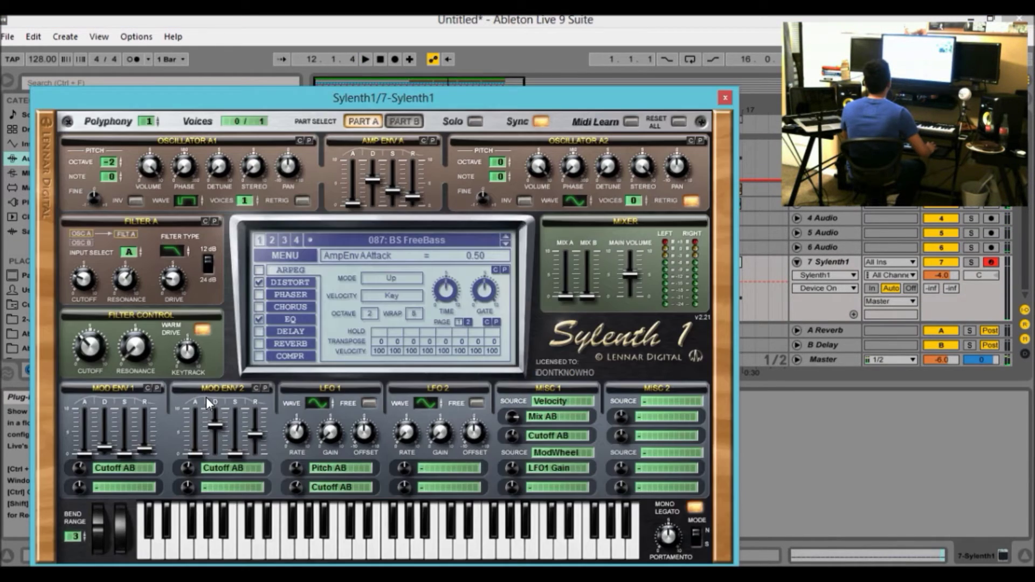
{"action": "left_click", "coordinate": [399, 242]}
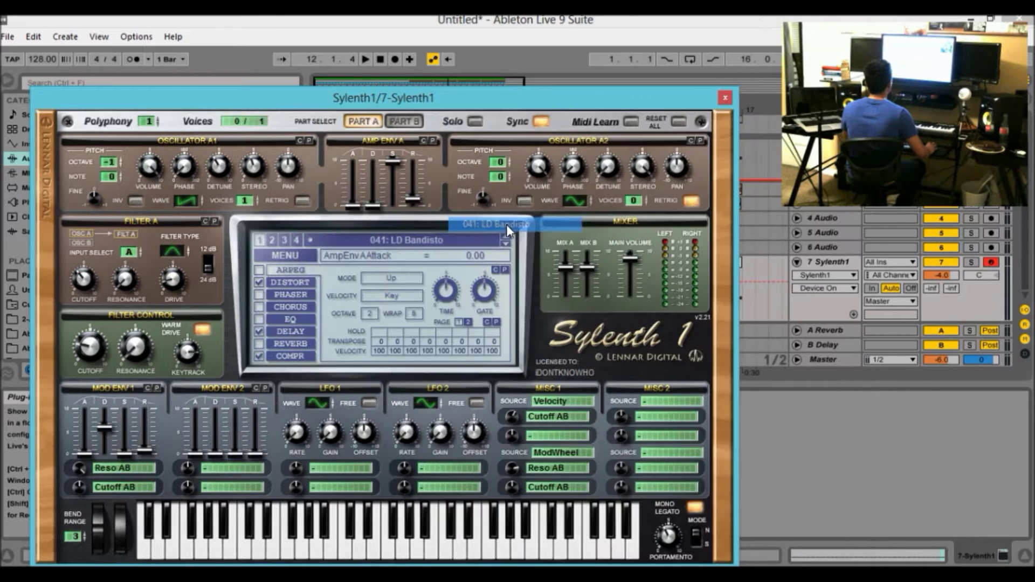
{"action": "left_click", "coordinate": [506, 225]}
{"action": "left_click", "coordinate": [725, 97]}
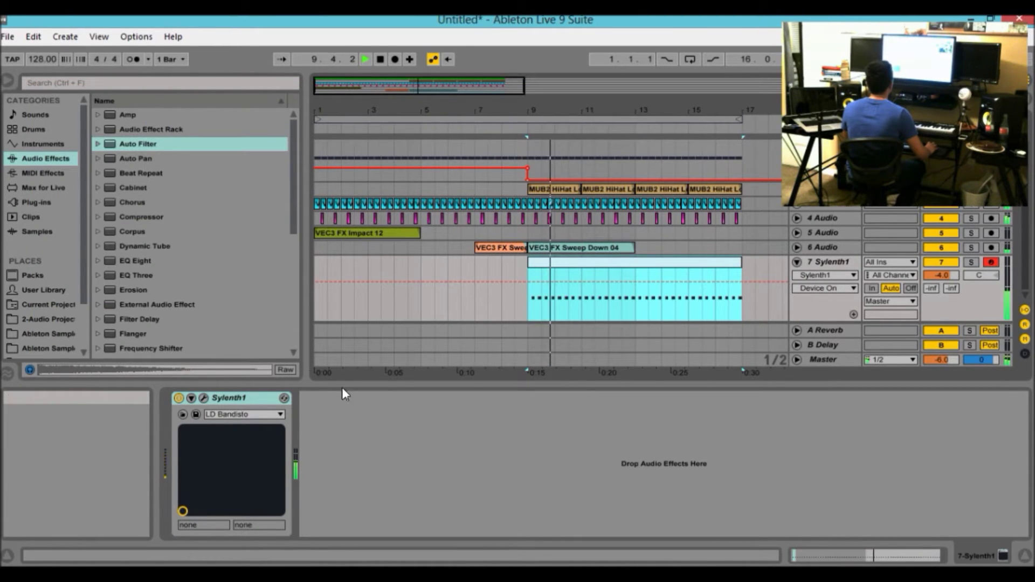
{"action": "left_click", "coordinate": [242, 398]}
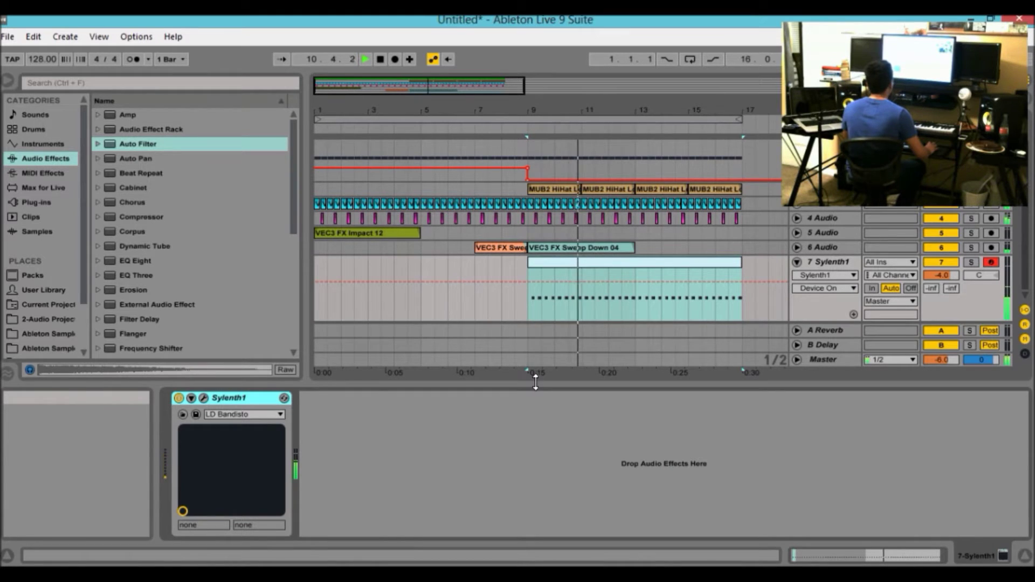
{"action": "left_click_drag", "start_coordinate": [536, 384], "coordinate": [544, 458]}
{"action": "left_click", "coordinate": [828, 403]}
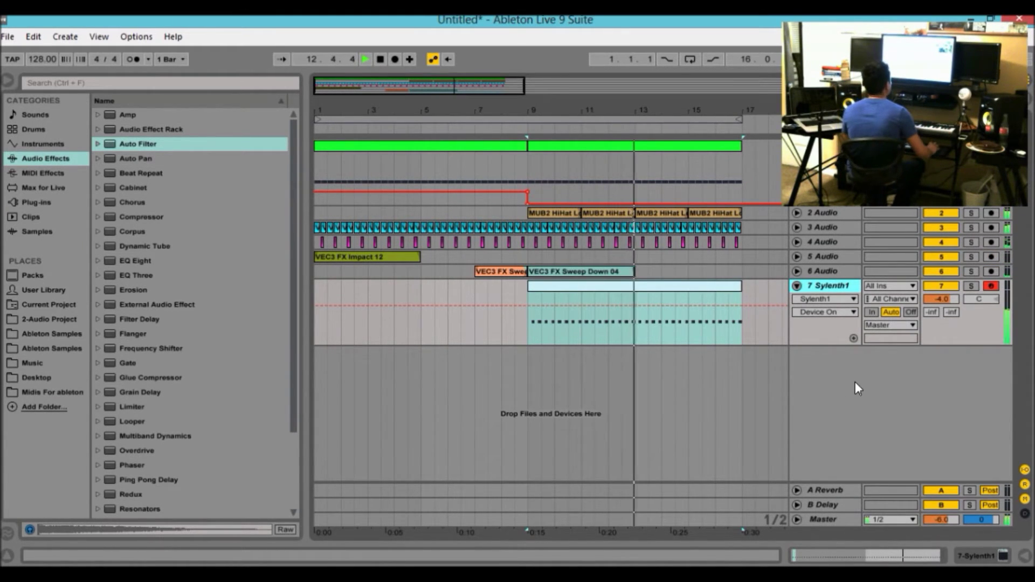
Listen to the mix with the 7 Sylenth1 track deactivated, stop playback, and collapse the track.
{"action": "left_click", "coordinate": [943, 283]}
{"action": "key", "text": "space"}
{"action": "left_click", "coordinate": [796, 286]}
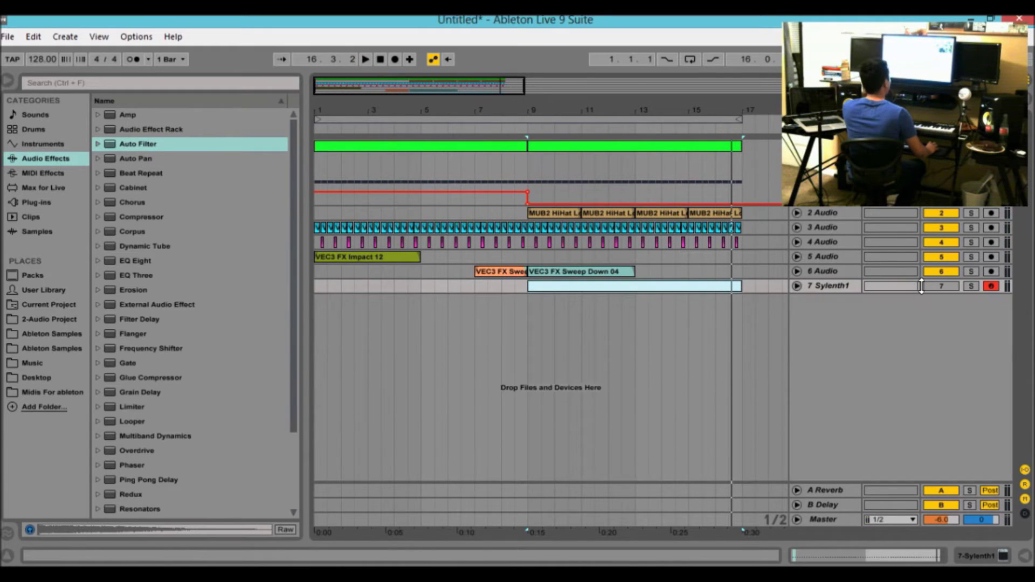
Insert a new audio track and move it directly above the Sylenth1 track.
{"action": "left_click_drag", "start_coordinate": [503, 114], "coordinate": [533, 114]}
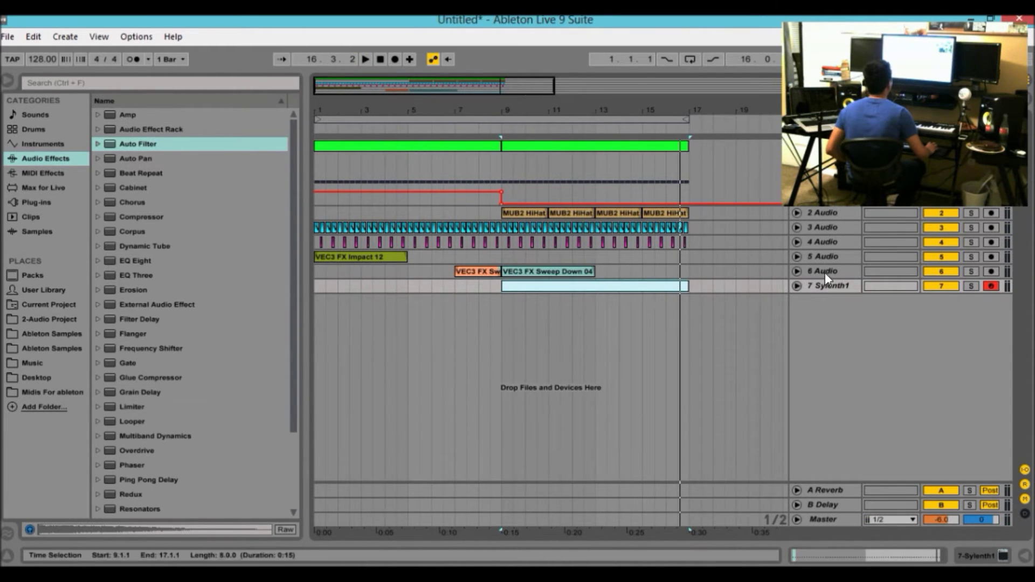
{"action": "right_click", "coordinate": [839, 331]}
{"action": "left_click", "coordinate": [878, 338]}
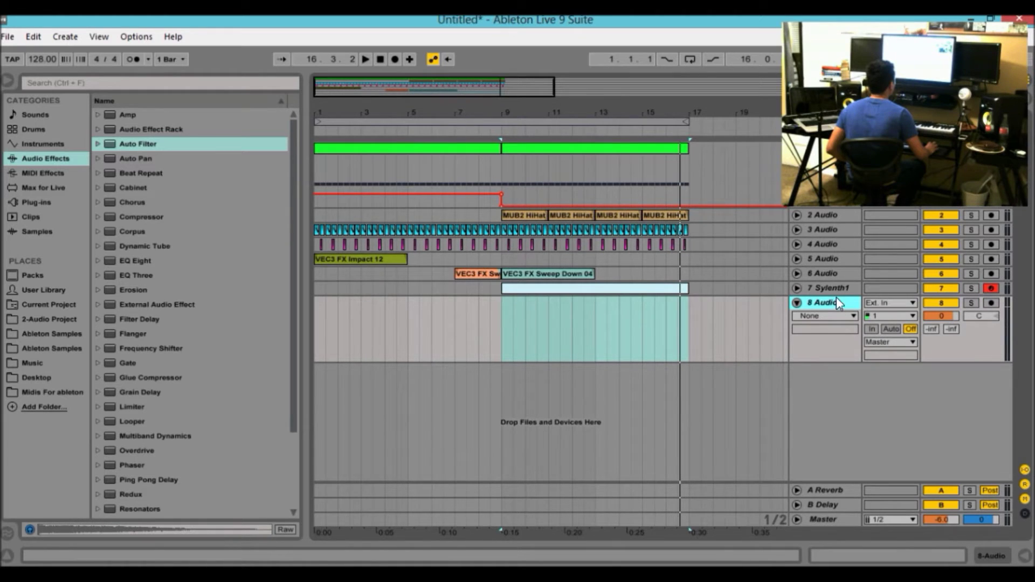
{"action": "left_click_drag", "start_coordinate": [832, 291], "coordinate": [800, 294]}
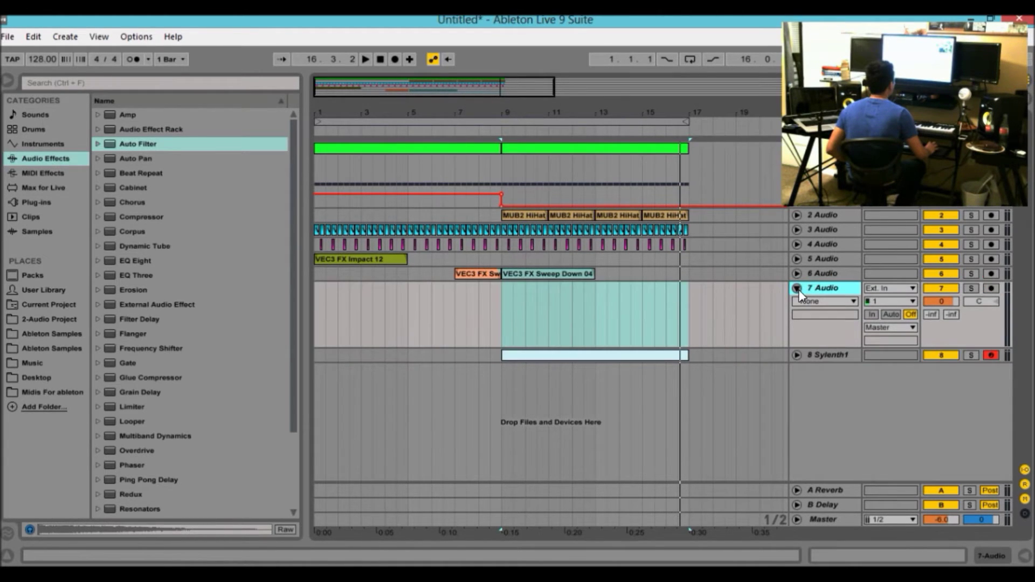
Unfold the 8 Sylenth1 track and place the insert marker at bar 9 on the Kick track.
{"action": "left_click", "coordinate": [797, 355]}
{"action": "left_click_drag", "start_coordinate": [408, 98], "coordinate": [441, 96]}
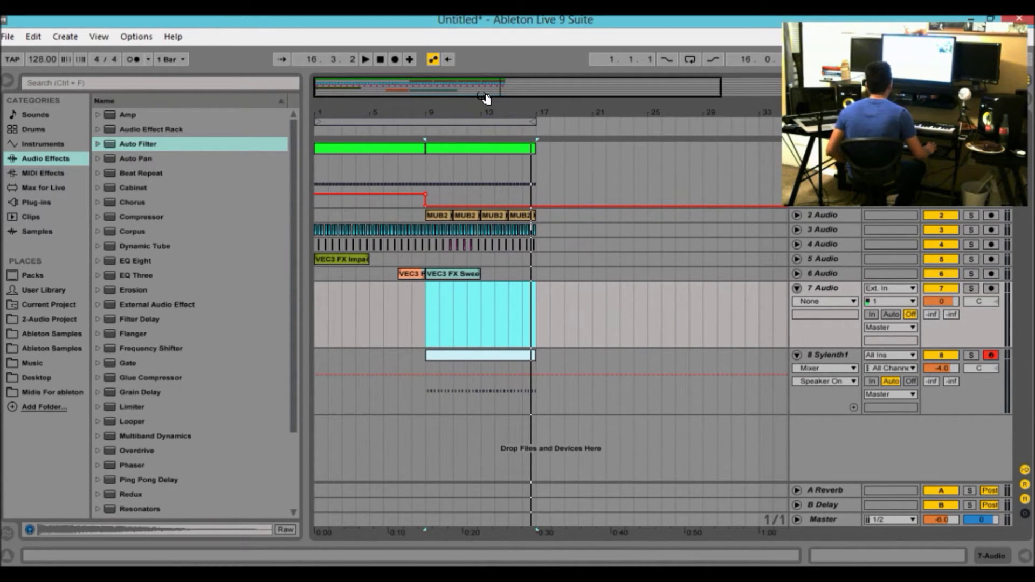
{"action": "left_click_drag", "start_coordinate": [483, 97], "coordinate": [484, 105]}
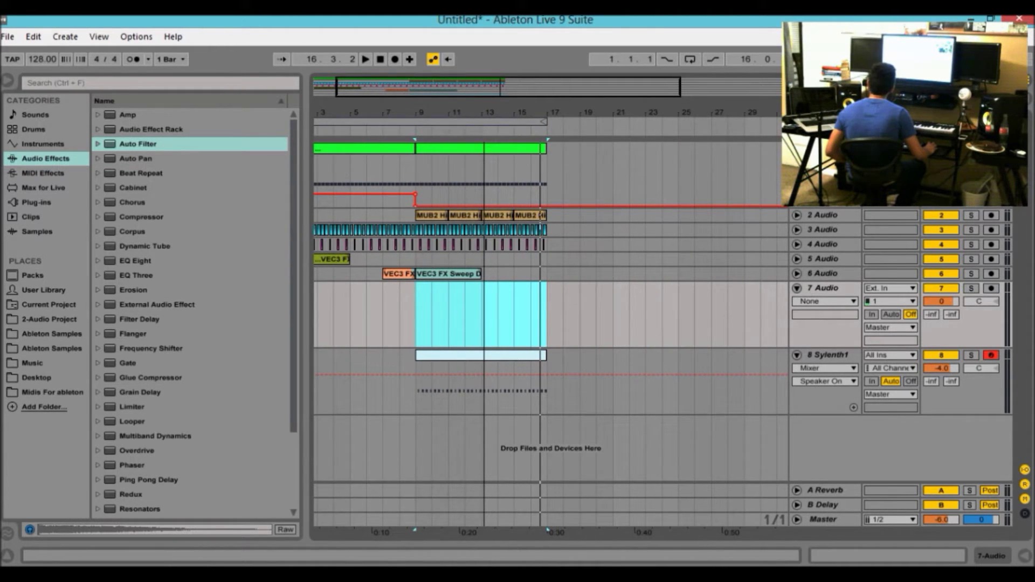
{"action": "left_click_drag", "start_coordinate": [459, 88], "coordinate": [440, 93]}
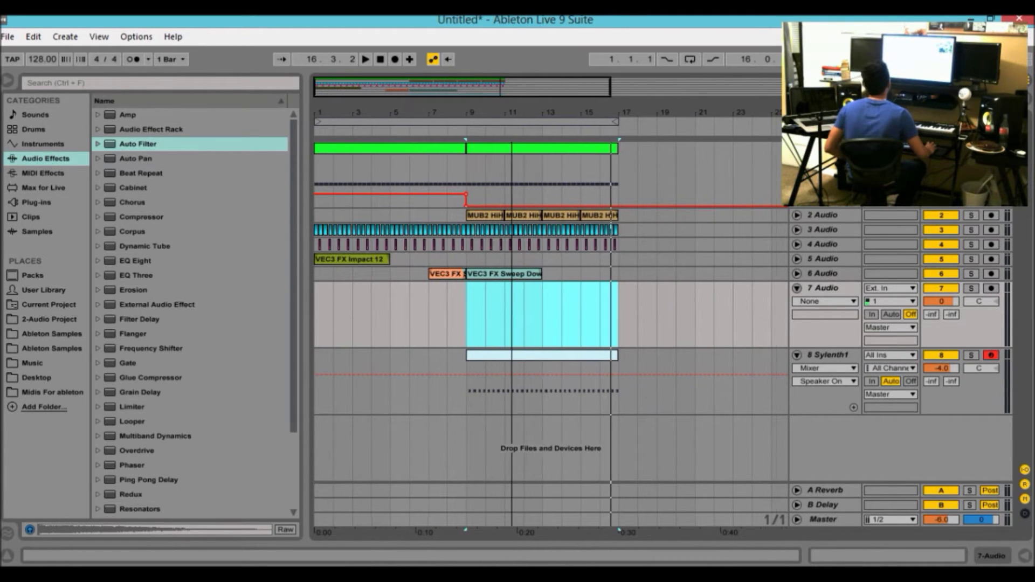
{"action": "left_click", "coordinate": [467, 167]}
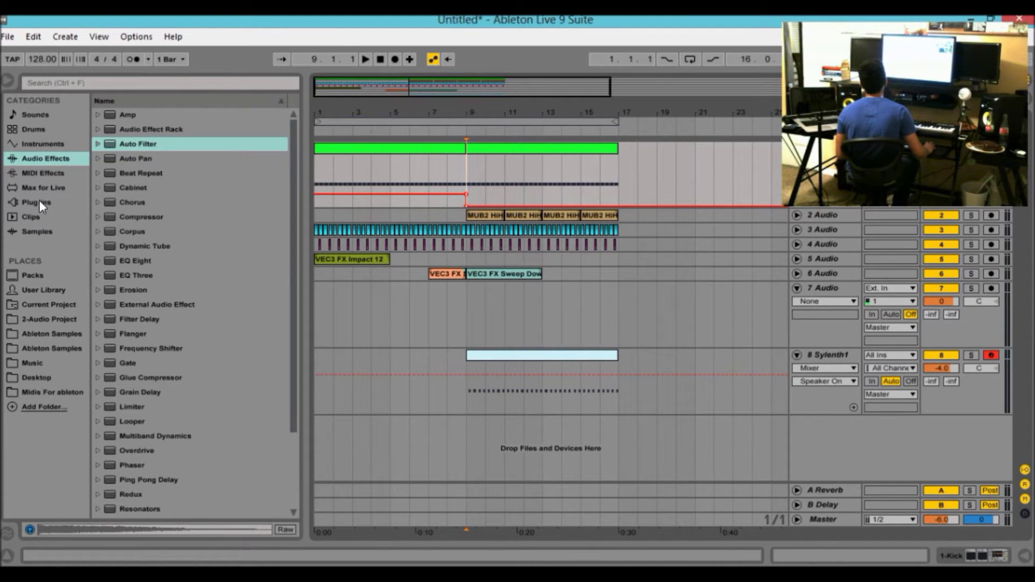
Search the Ableton Samples folder for "tom" and place VES2 Toms 049.wav at bar 9 on the 7 Audio track.
{"action": "left_click", "coordinate": [53, 333]}
{"action": "left_click", "coordinate": [180, 82]}
{"action": "type", "text": "tom"}
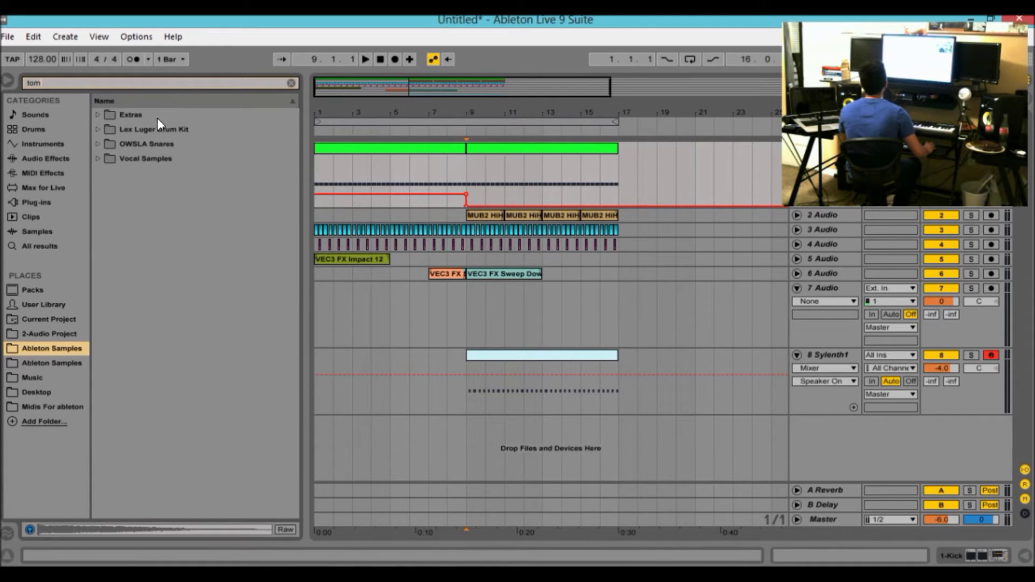
{"action": "left_click", "coordinate": [157, 116]}
{"action": "key", "text": "Right"}
{"action": "key", "text": "Down"}
{"action": "key", "text": "Right"}
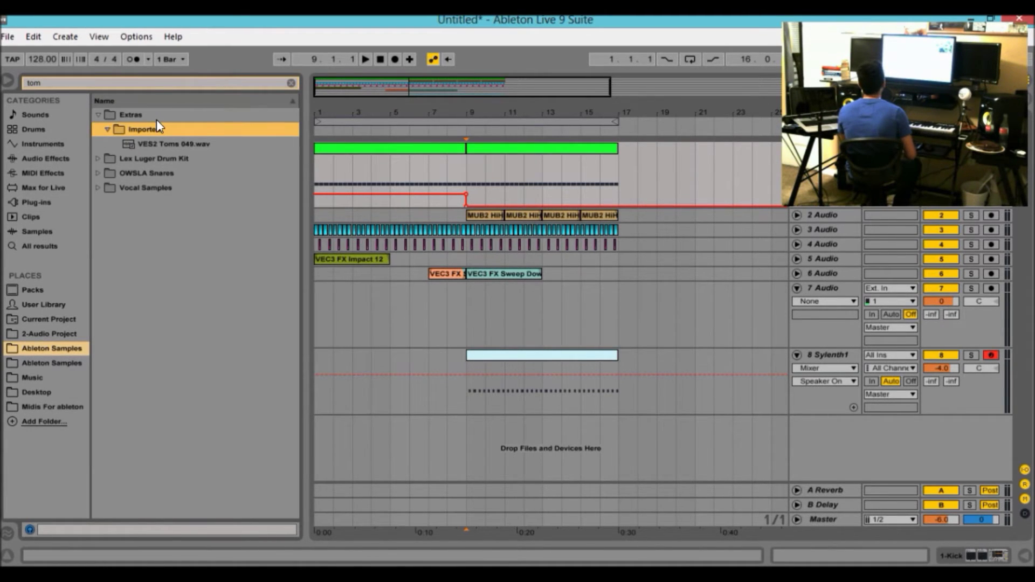
{"action": "key", "text": "Down"}
{"action": "mouse_move", "coordinate": [164, 144]}
{"action": "left_mouse_down"}
{"action": "mouse_move", "coordinate": [503, 298]}
{"action": "mouse_move", "coordinate": [474, 306]}
{"action": "left_mouse_up"}
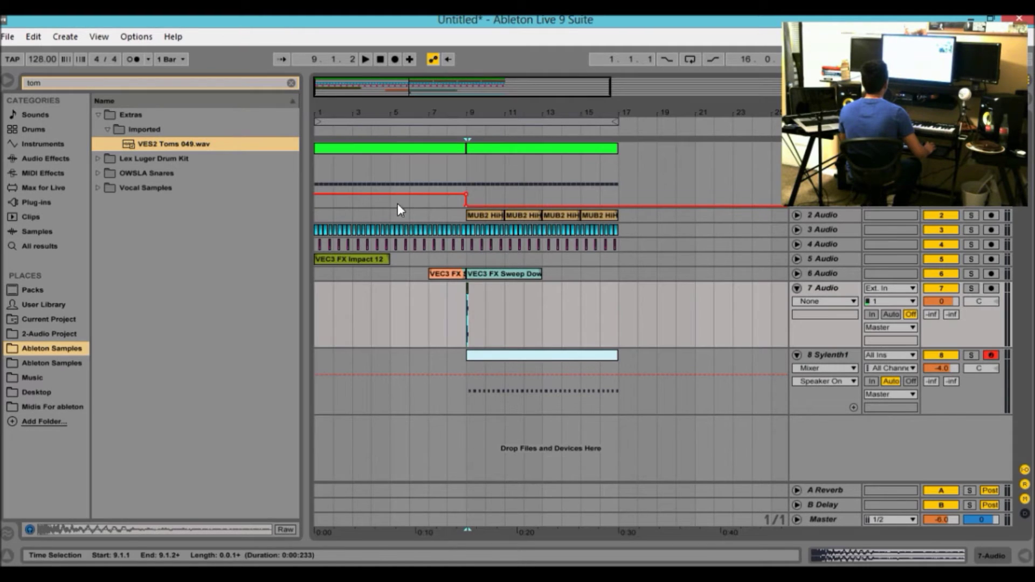
Collapse the Extras folder, and listen to the tom from bar 9 with the 8 Sylenth1 track deactivated.
{"action": "left_click", "coordinate": [111, 115]}
{"action": "key", "text": "Left"}
{"action": "key", "text": "space"}
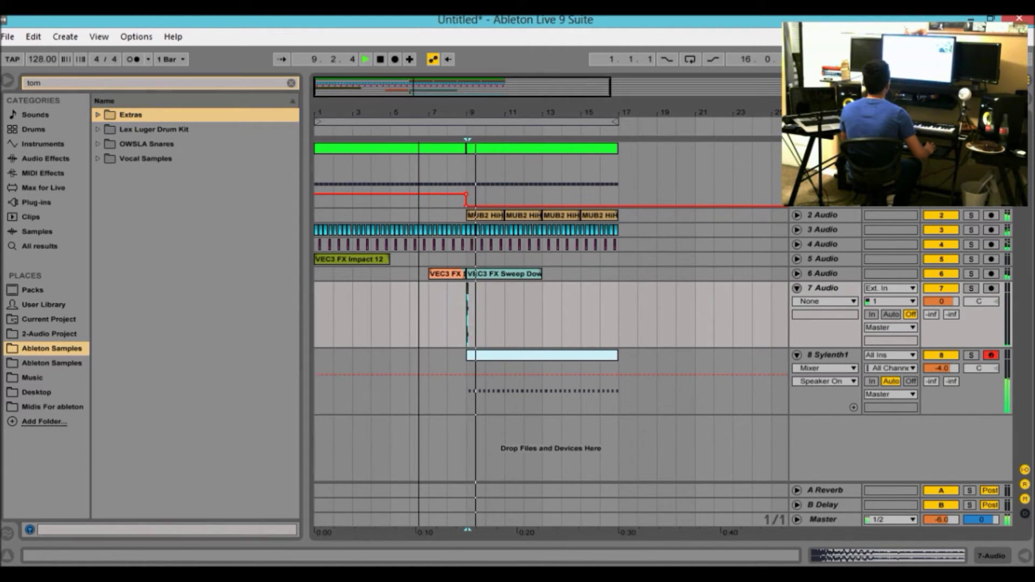
{"action": "key", "text": "plus"}
{"action": "key", "text": "space"}
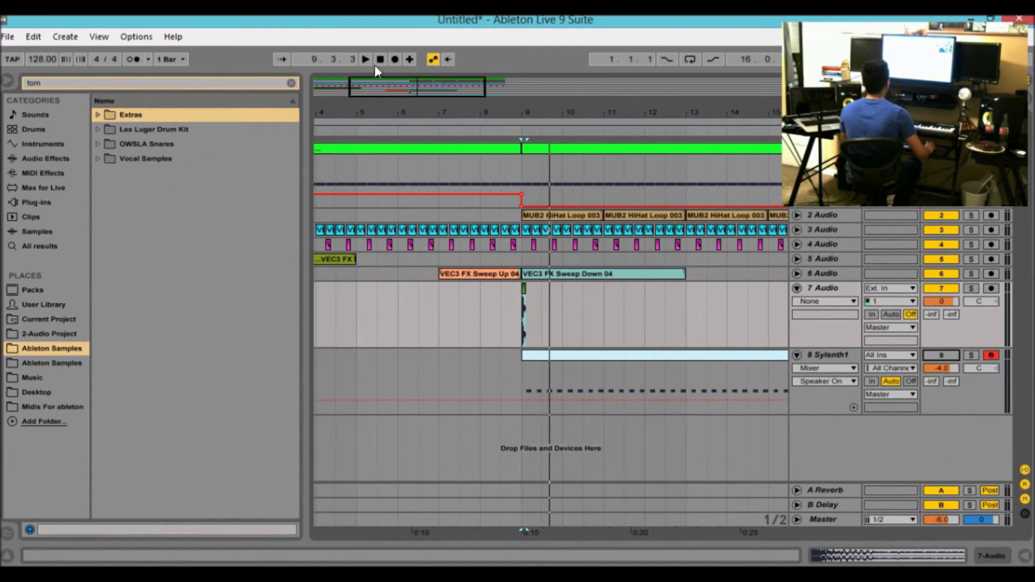
Move the tom clip on the 7 Audio track to 9.1.2 and listen from bar 9.
{"action": "key", "text": "plus"}
{"action": "key", "text": "plus"}
{"action": "key", "text": "plus"}
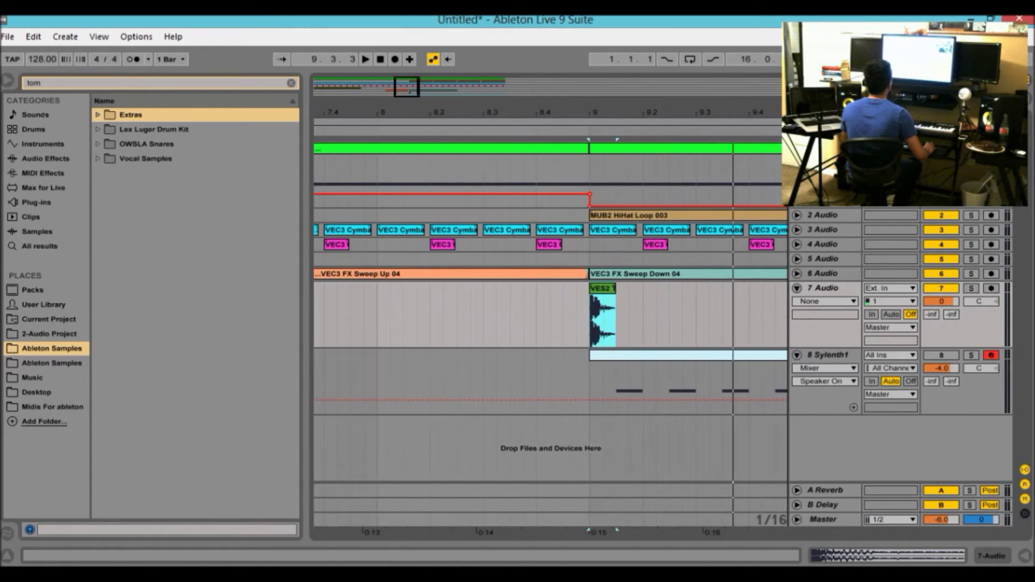
{"action": "key", "text": "plus"}
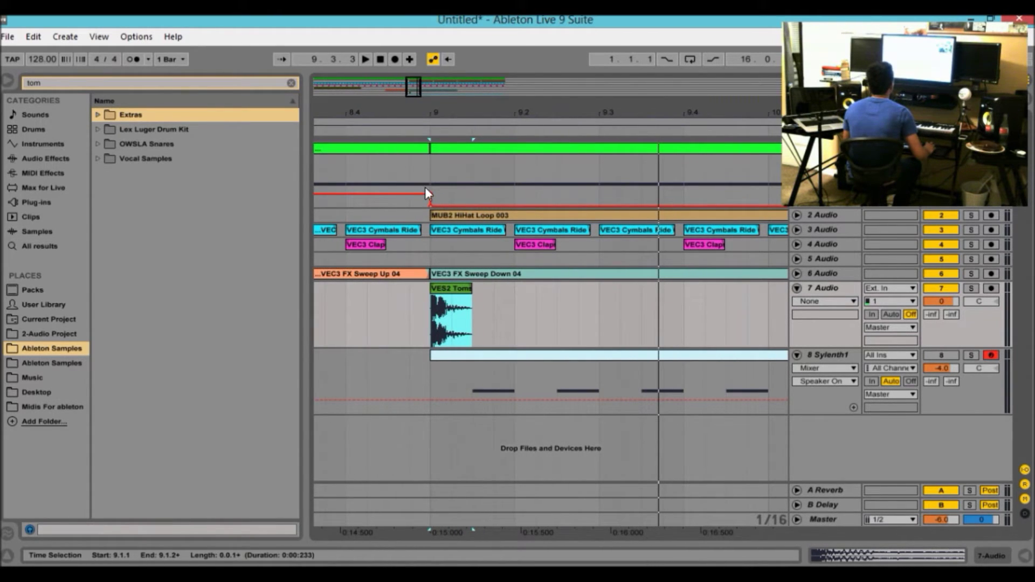
{"action": "left_click_drag", "start_coordinate": [464, 289], "coordinate": [485, 289]}
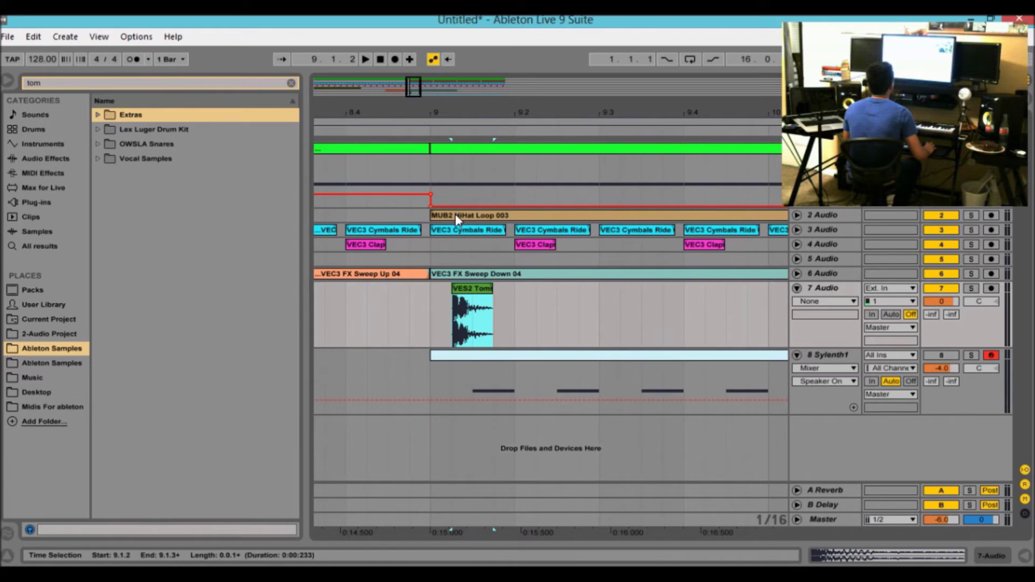
{"action": "left_click", "coordinate": [431, 306]}
{"action": "key", "text": "space"}
{"action": "key", "text": "space"}
{"action": "key", "text": "space"}
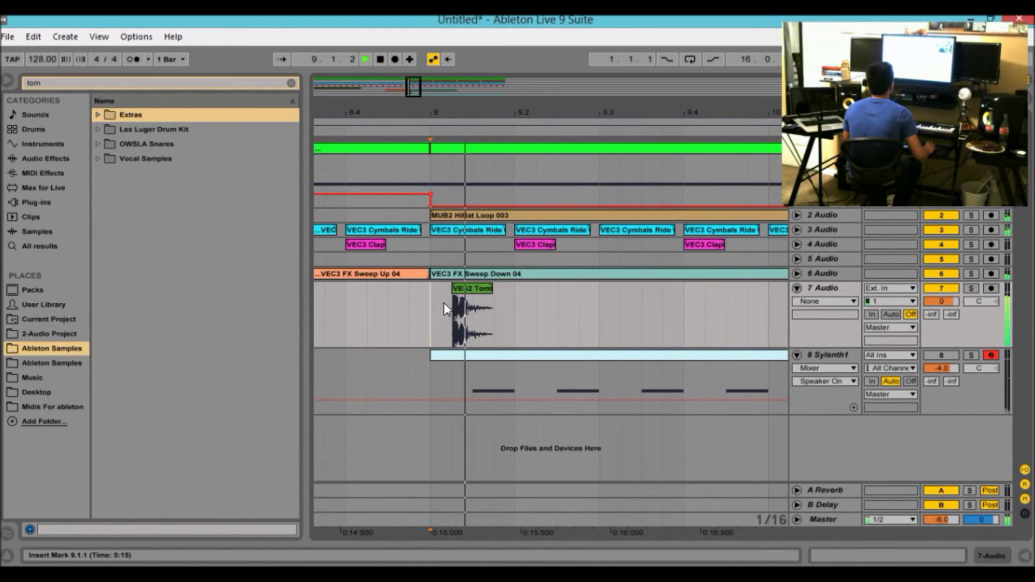
{"action": "left_click_drag", "start_coordinate": [454, 111], "coordinate": [454, 103]}
{"action": "key", "text": "space"}
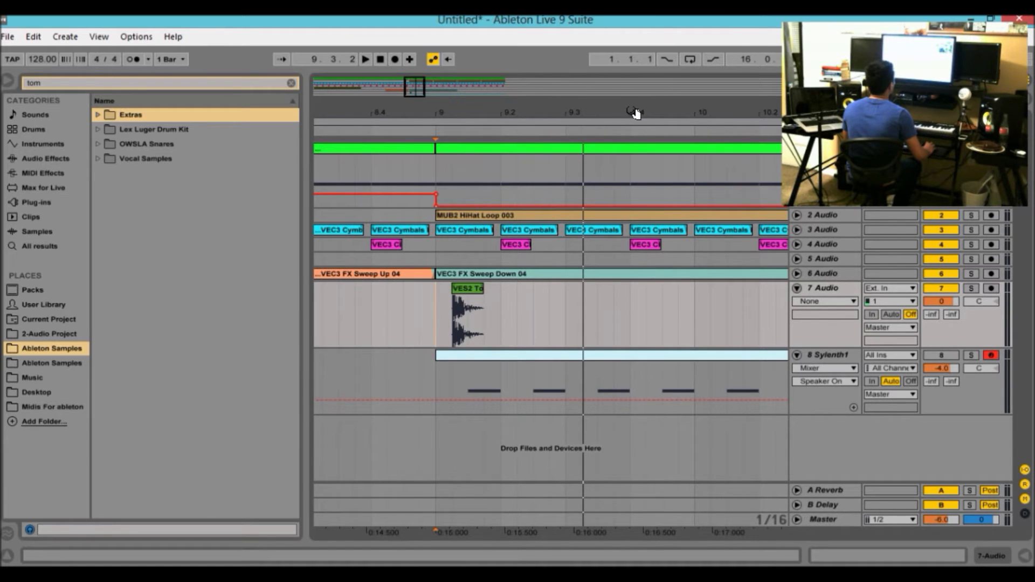
Play with the 1 Kick track soloed, and switch the solo to the 7 Audio track.
{"action": "left_click", "coordinate": [992, 19]}
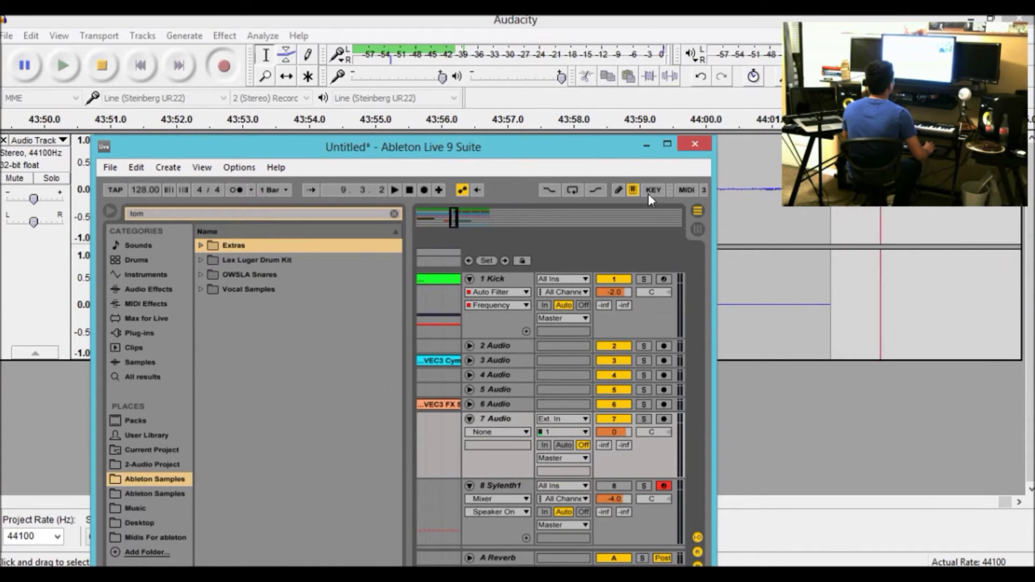
{"action": "left_click_drag", "start_coordinate": [620, 148], "coordinate": [642, 36]}
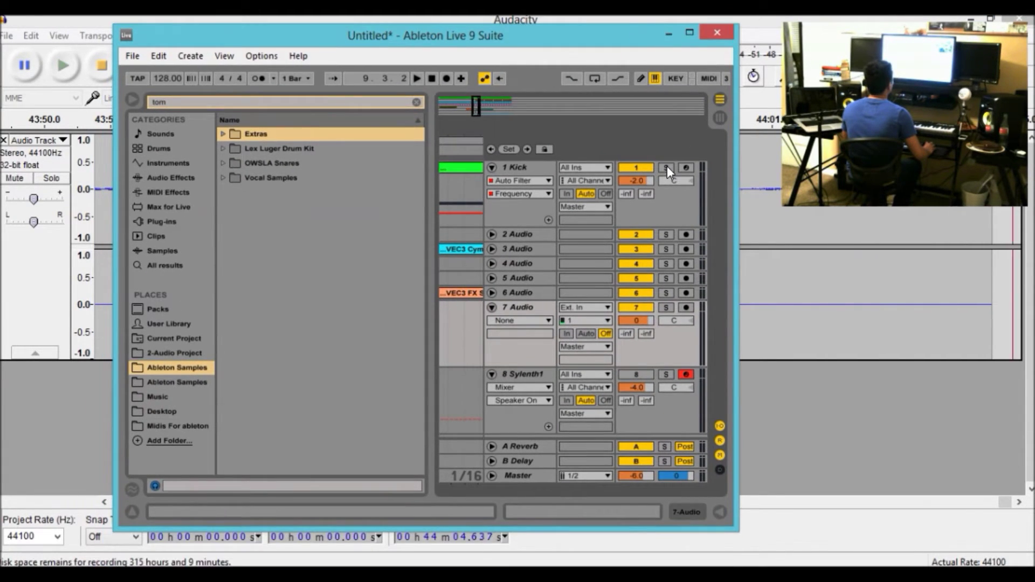
{"action": "left_click", "coordinate": [666, 167]}
{"action": "key", "text": "space"}
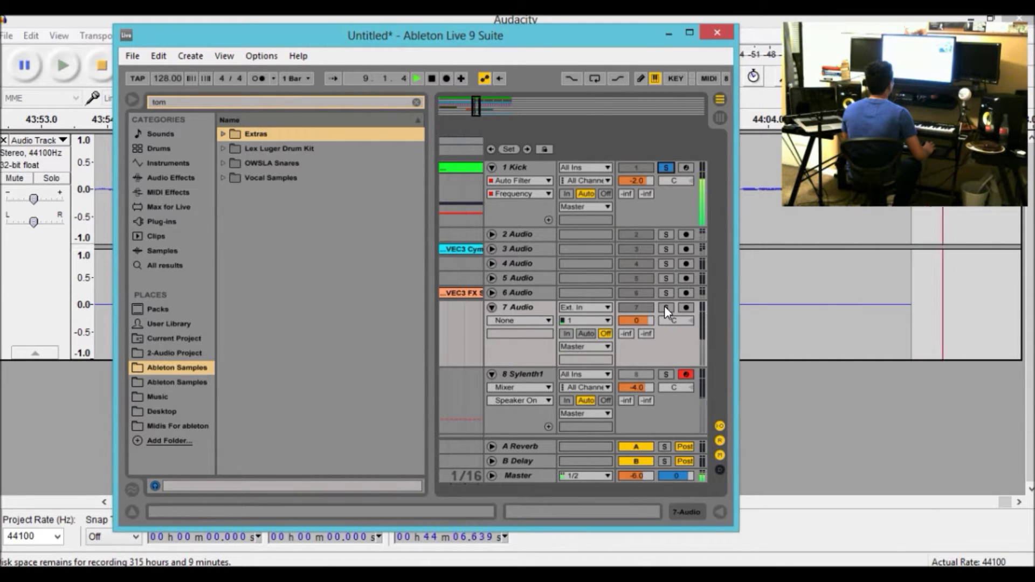
{"action": "left_click", "coordinate": [690, 33]}
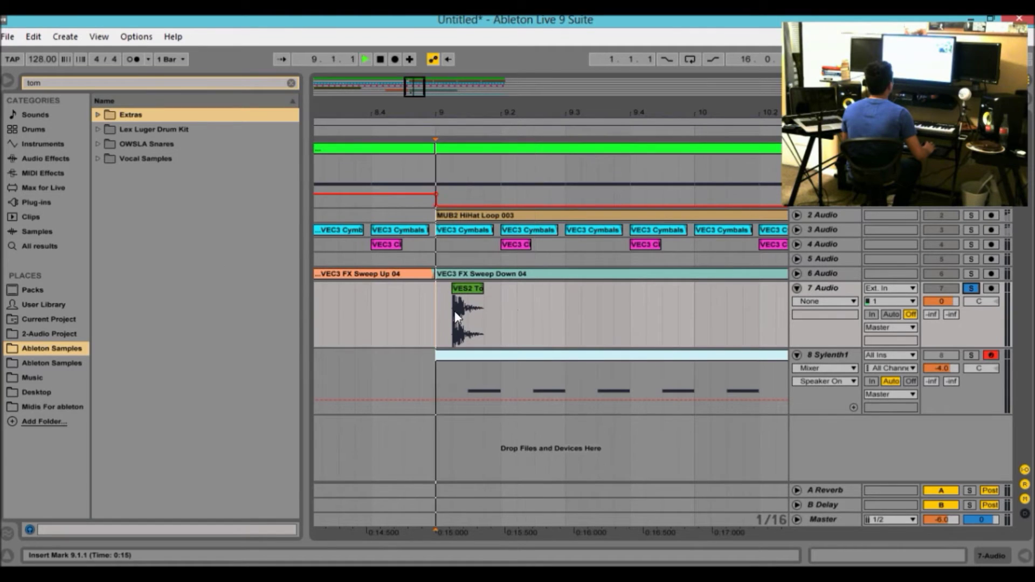
Move the tom clip to 9.1.3, place a copy at 9.2.2, and listen to the soloed track from bar 9.
{"action": "key", "text": "space"}
{"action": "key", "text": "space"}
{"action": "key", "text": "space"}
{"action": "left_click_drag", "start_coordinate": [460, 283], "coordinate": [532, 289]}
{"action": "left_click", "coordinate": [435, 318]}
{"action": "key", "text": "space"}
{"action": "key", "text": "space"}
{"action": "left_click", "coordinate": [429, 313]}
{"action": "key", "text": "space"}
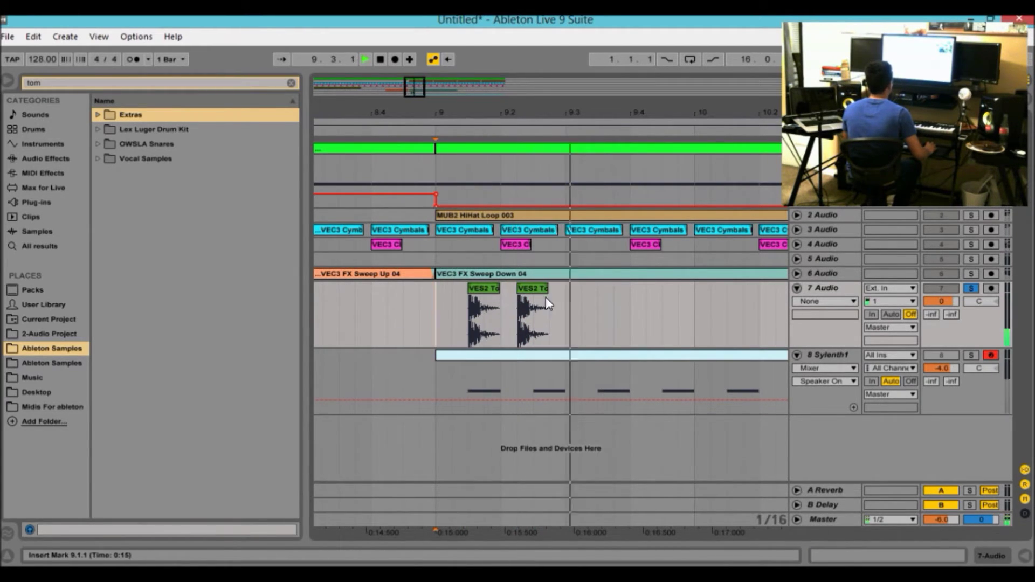
Copy the second tom clip to 9.3.1 and listen from bar 9.
{"action": "left_click", "coordinate": [530, 295]}
{"action": "left_click_drag", "start_coordinate": [530, 296], "coordinate": [571, 291]}
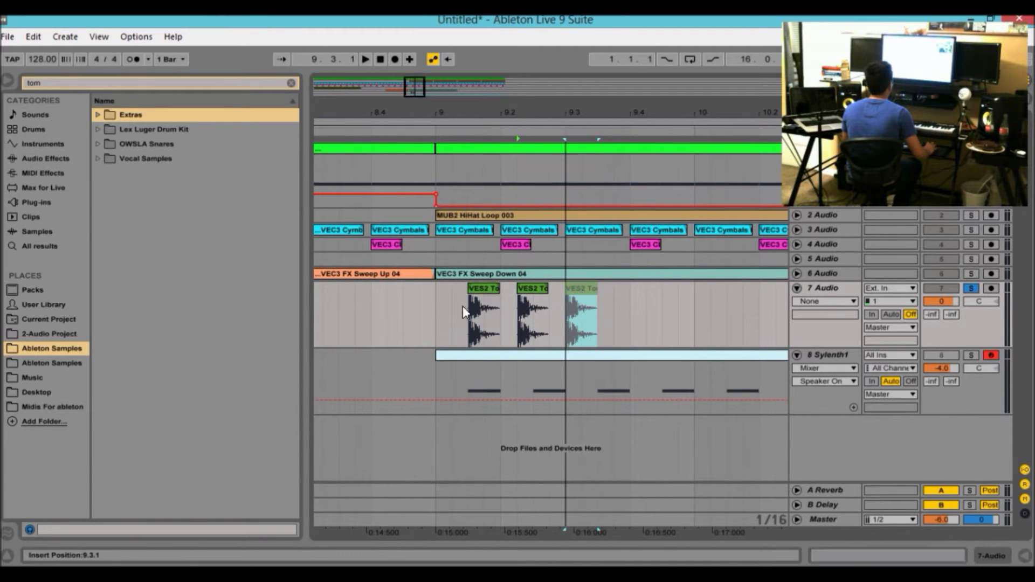
{"action": "left_click", "coordinate": [438, 312]}
{"action": "key", "text": "space"}
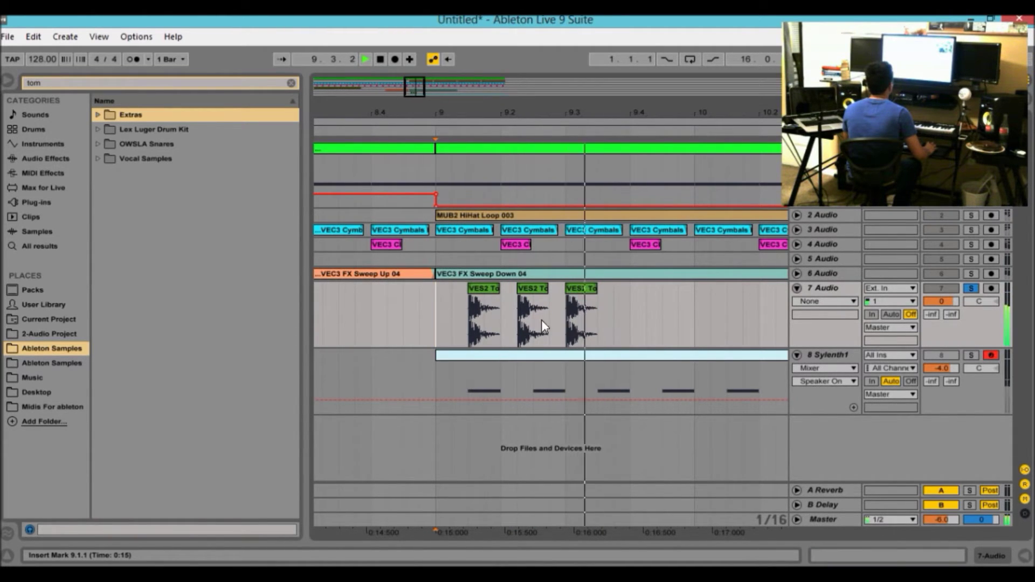
Move the third tom clip to 9.3.2 and listen to the three-clip pattern from bar 9.
{"action": "key", "text": "space"}
{"action": "left_click_drag", "start_coordinate": [586, 289], "coordinate": [602, 288]}
{"action": "left_click", "coordinate": [436, 309]}
{"action": "key", "text": "space"}
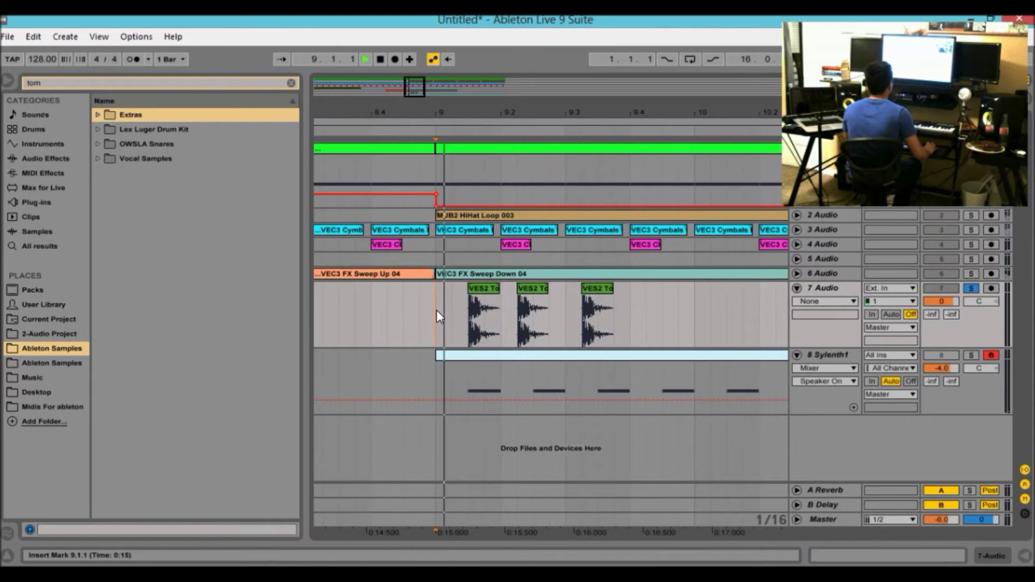
{"action": "key", "text": "space"}
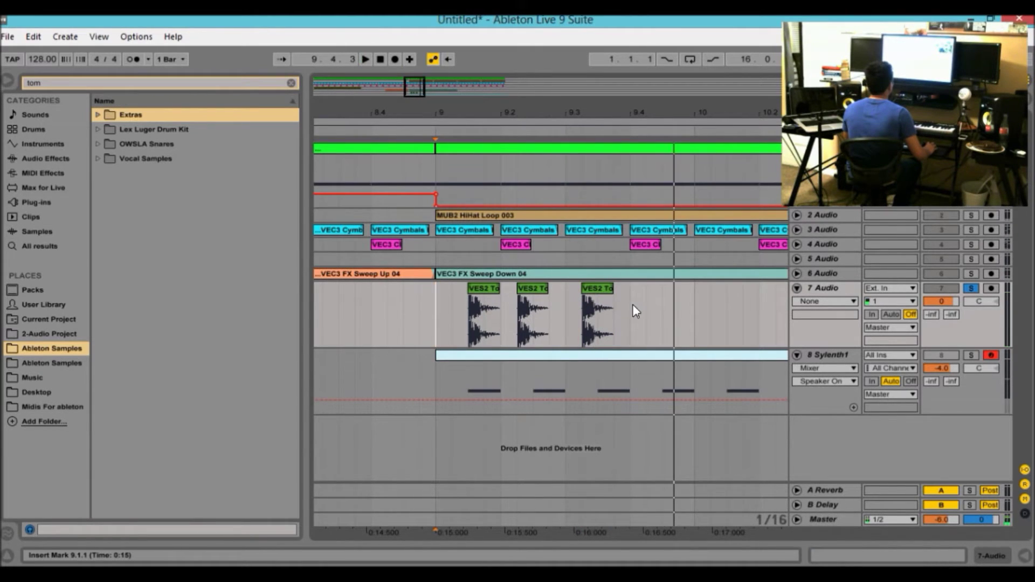
Duplicate the three-clip tom pattern directly after itself and listen to both groups from bar 9.
{"action": "left_click_drag", "start_coordinate": [634, 306], "coordinate": [467, 309]}
{"action": "key", "text": "ctrl+d"}
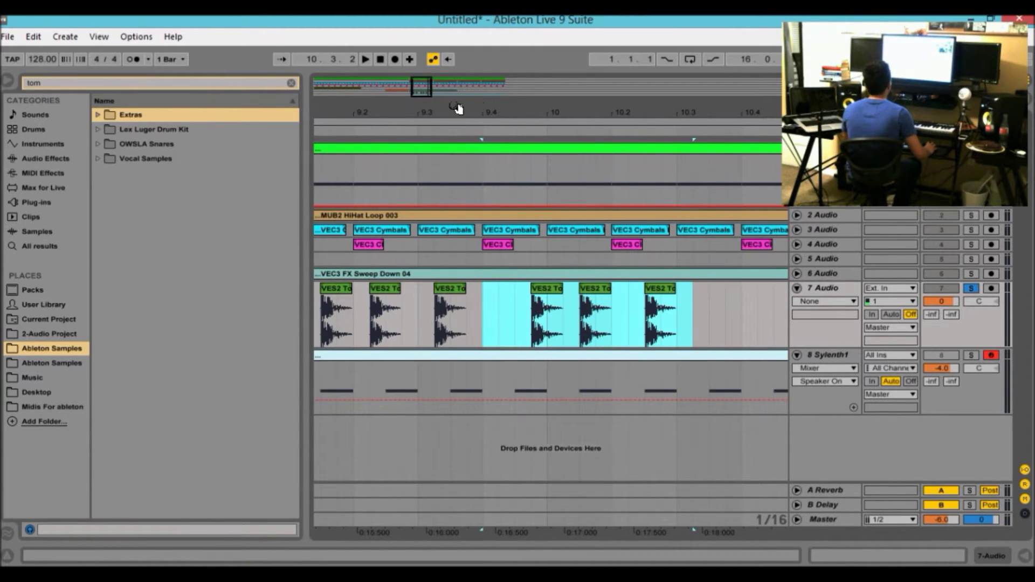
{"action": "key", "text": "minus"}
{"action": "left_click", "coordinate": [431, 315]}
{"action": "key", "text": "space"}
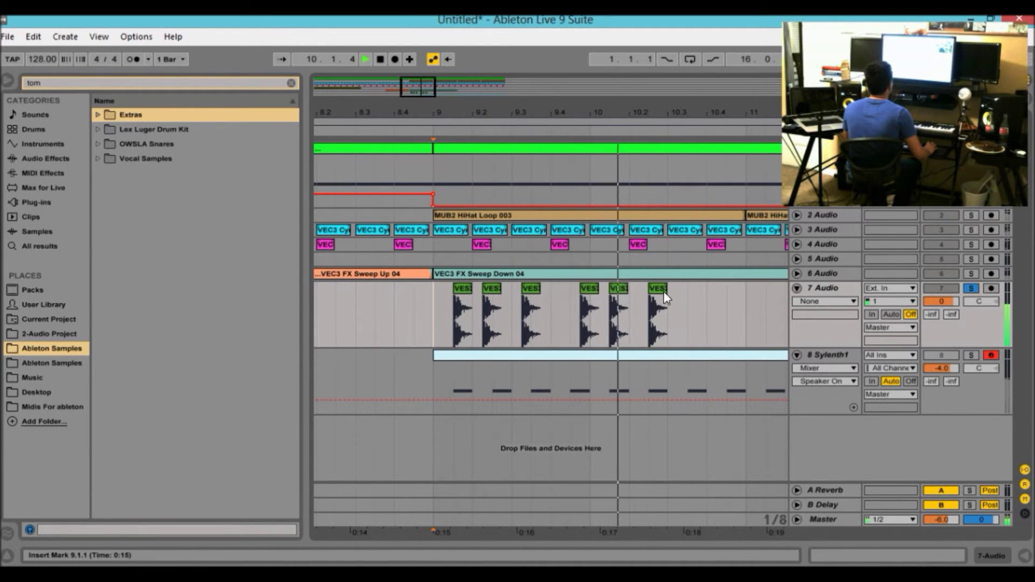
{"action": "key", "text": "space"}
Replace the tom clips between 9.1.1 and 9.4.1 with a copy of the second three-clip group, and listen from bar 9.
{"action": "left_click_drag", "start_coordinate": [552, 307], "coordinate": [434, 307]}
{"action": "key", "text": "Delete"}
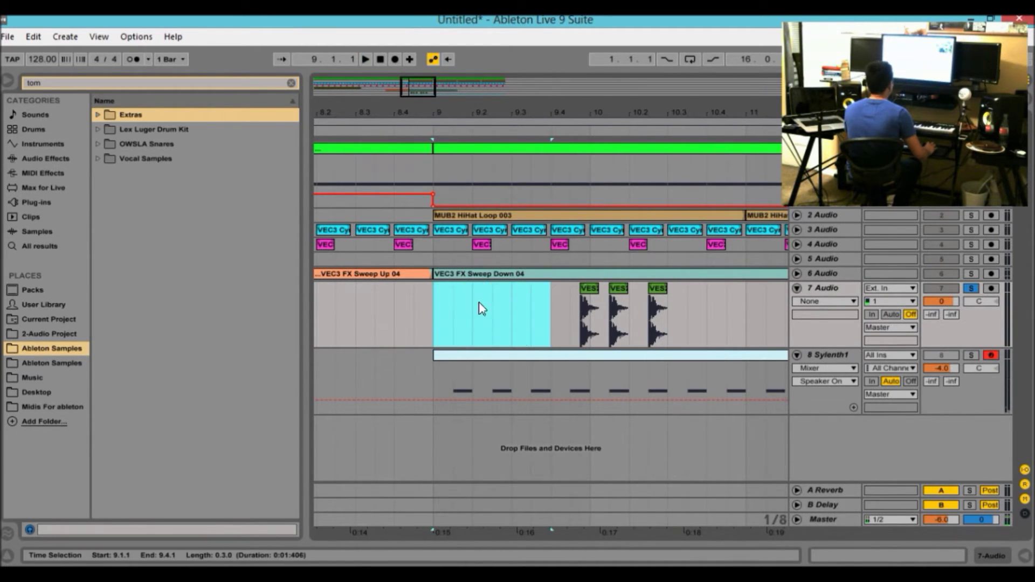
{"action": "left_click_drag", "start_coordinate": [696, 311], "coordinate": [525, 325]}
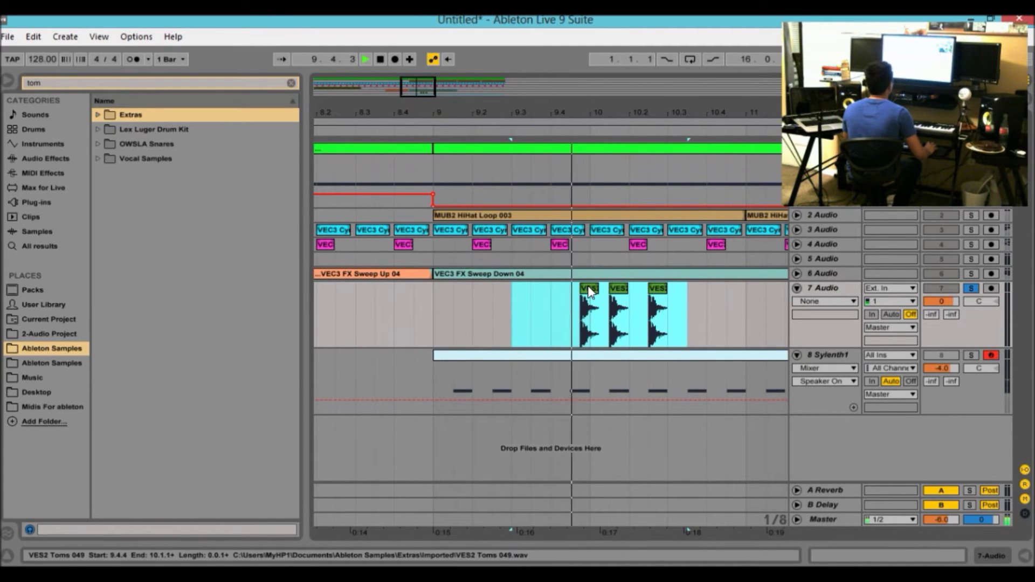
{"action": "left_click_drag", "start_coordinate": [703, 303], "coordinate": [459, 297]}
{"action": "key", "text": "space"}
{"action": "left_click", "coordinate": [431, 314]}
{"action": "key", "text": "space"}
Move the first three-clip tom group so its first hit falls at 9.1.4, and listen from bar 9.
{"action": "left_click_drag", "start_coordinate": [547, 311], "coordinate": [476, 289]}
{"action": "key", "text": "space"}
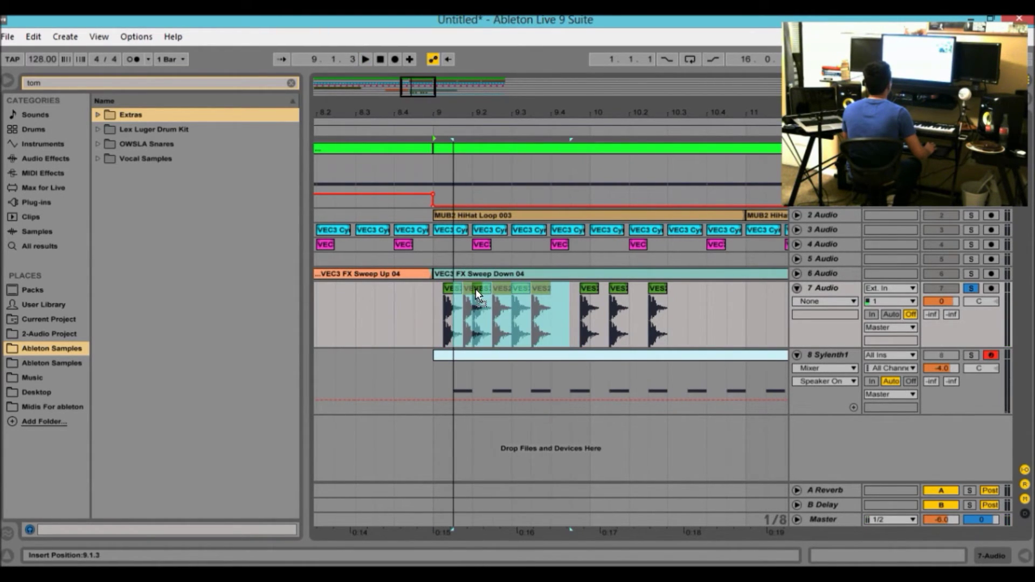
{"action": "left_click", "coordinate": [435, 316]}
{"action": "key", "text": "space"}
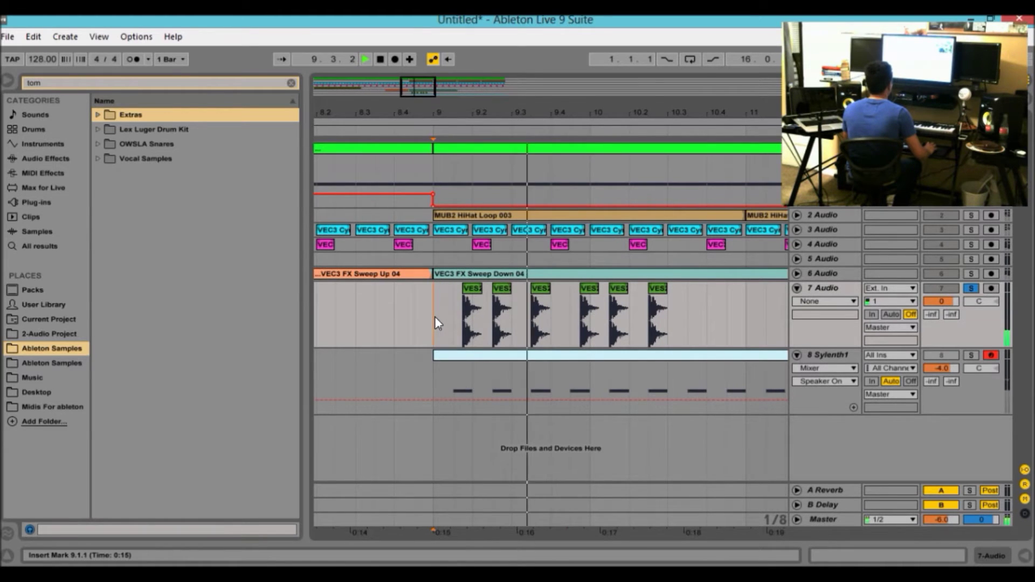
{"action": "key", "text": "space"}
Duplicate the first three-clip tom group three times in a row, extending the pattern to 12.1.4.
{"action": "left_click_drag", "start_coordinate": [575, 304], "coordinate": [459, 318]}
{"action": "key", "text": "ctrl+d"}
{"action": "key", "text": "ctrl+d"}
{"action": "key", "text": "ctrl+d"}
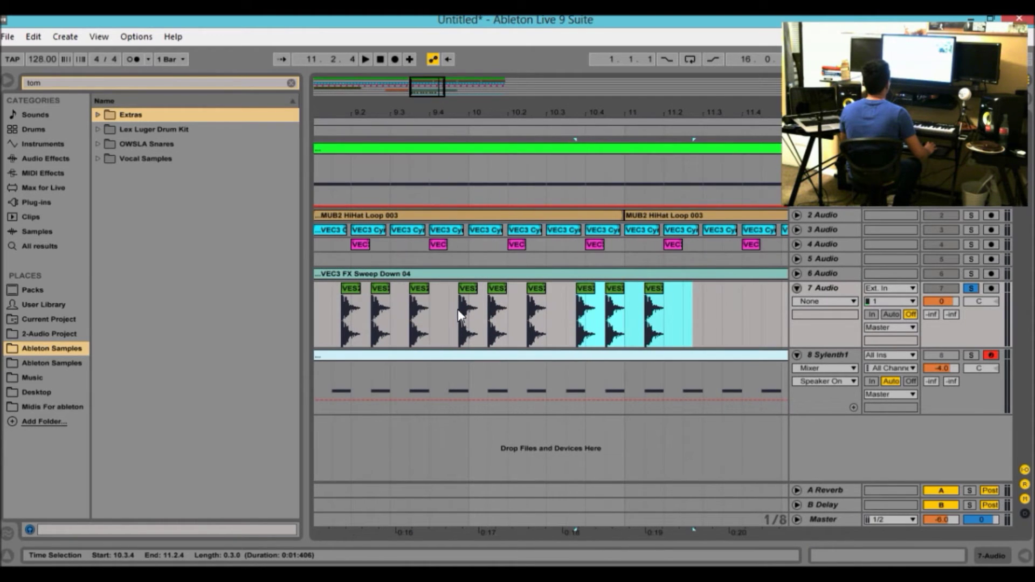
Turn off the 7 Audio track's solo, and listen to the mix from bar 8 with that track deactivated.
{"action": "mouse_move", "coordinate": [432, 92]}
{"action": "left_mouse_down"}
{"action": "mouse_move", "coordinate": [432, 65]}
{"action": "mouse_move", "coordinate": [432, 110]}
{"action": "mouse_move", "coordinate": [425, 84]}
{"action": "left_mouse_up"}
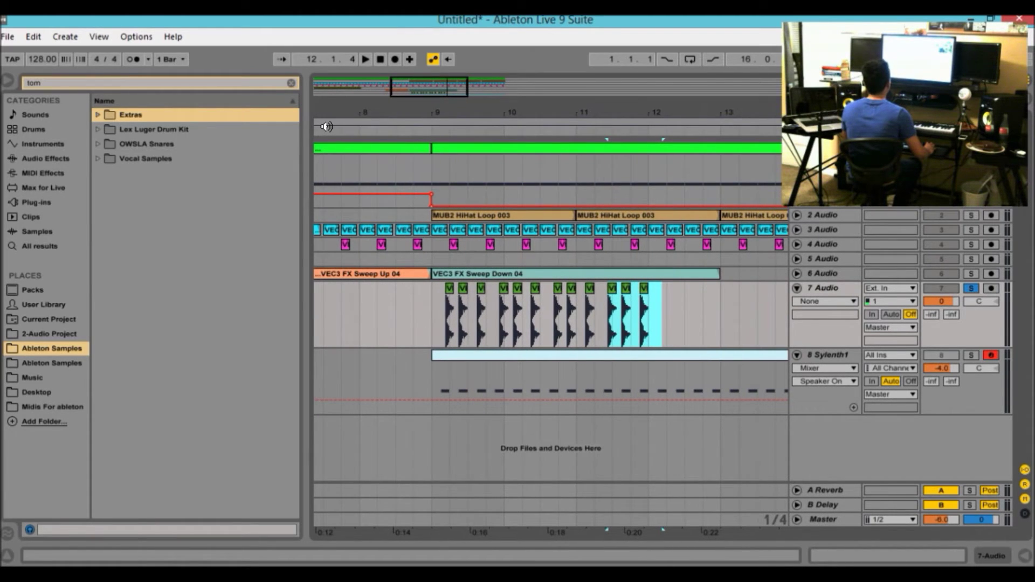
{"action": "left_click", "coordinate": [941, 288]}
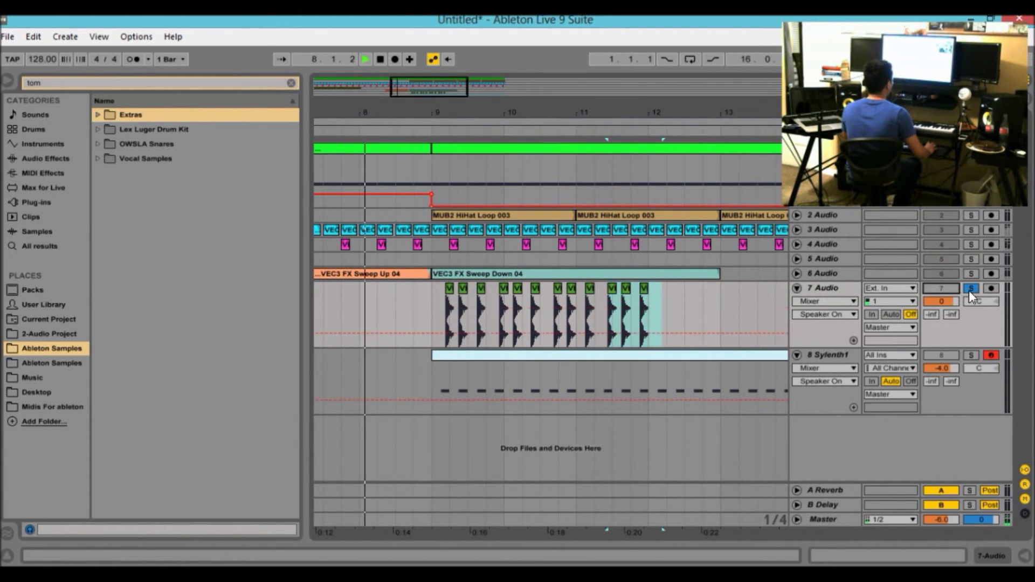
{"action": "left_click", "coordinate": [971, 289]}
{"action": "left_click_drag", "start_coordinate": [447, 86], "coordinate": [450, 85]}
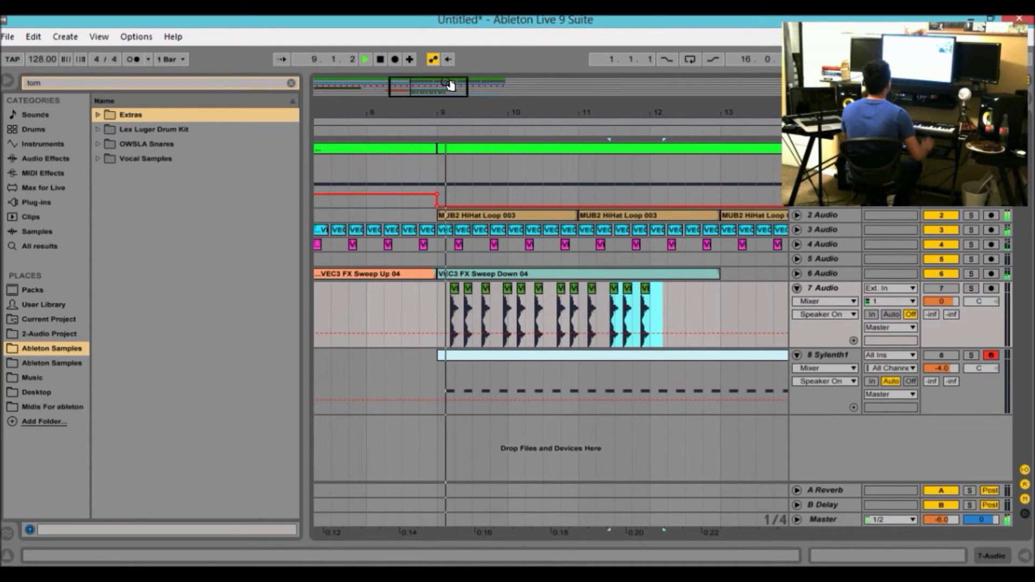
{"action": "key", "text": "space"}
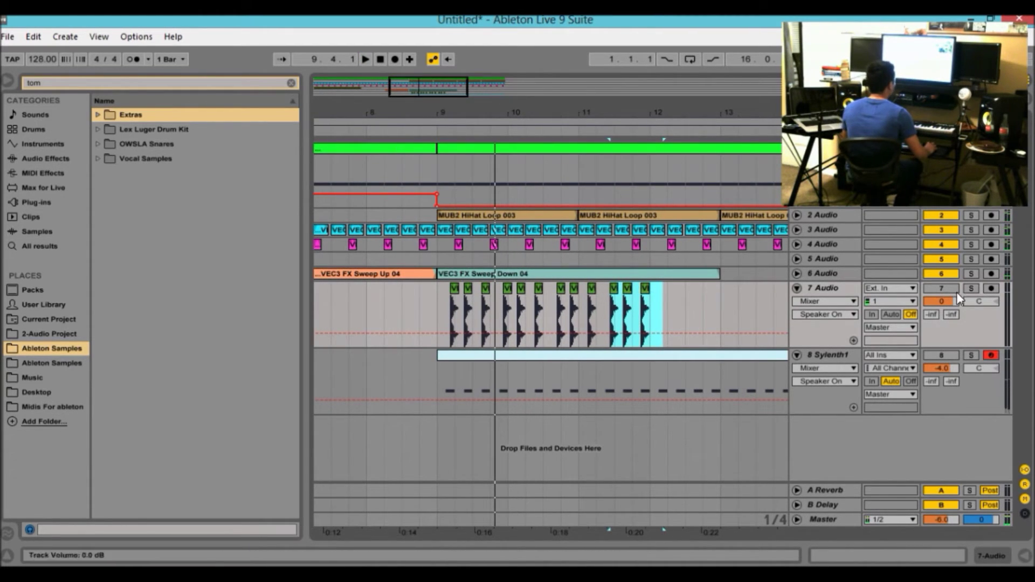
Reactivate the 7 Audio track and listen to the mix from bar 7.
{"action": "left_click", "coordinate": [943, 274]}
{"action": "left_click_drag", "start_coordinate": [423, 94], "coordinate": [425, 89]}
{"action": "left_click", "coordinate": [354, 125]}
{"action": "left_click", "coordinate": [345, 130]}
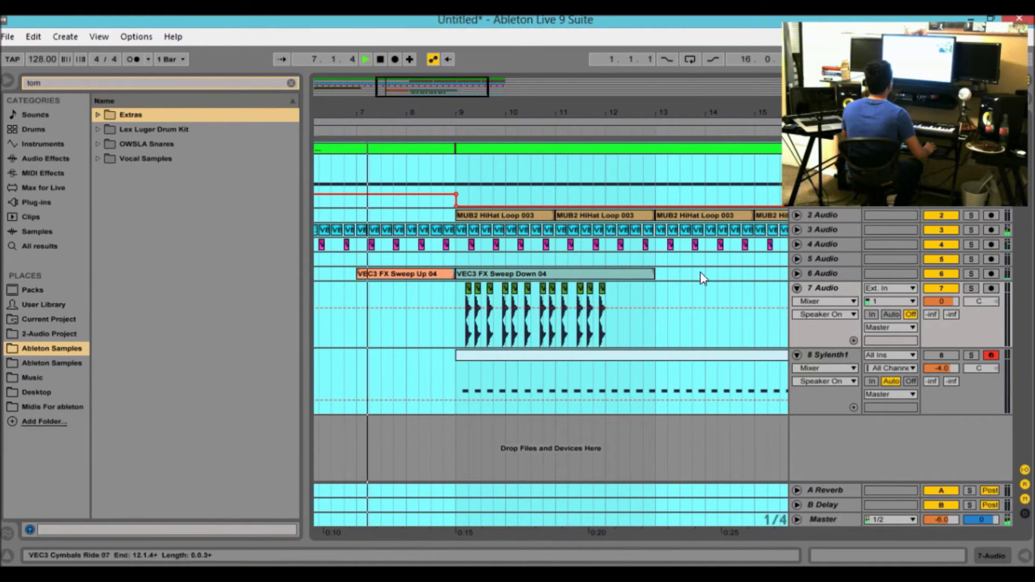
Lower the 7 Audio track's volume to -4.0 dB while listening to the toms.
{"action": "left_click", "coordinate": [692, 320]}
{"action": "left_click_drag", "start_coordinate": [944, 302], "coordinate": [944, 307]}
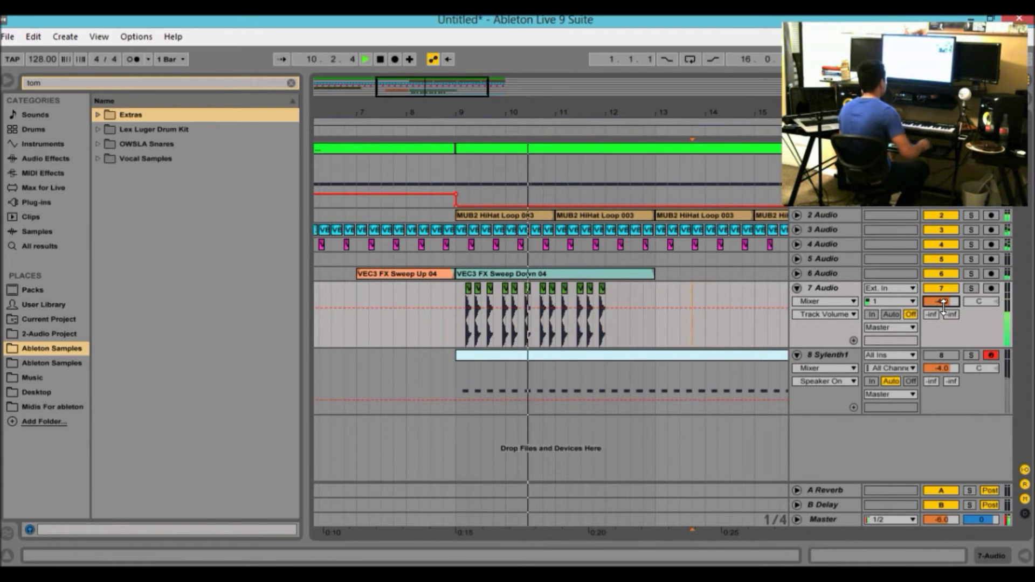
Delete the 7 Audio tom clips between 10.1.1 and 12.2.1, and listen to the remaining hits from bar 9.
{"action": "left_click_drag", "start_coordinate": [432, 89], "coordinate": [428, 114]}
{"action": "left_click_drag", "start_coordinate": [685, 287], "coordinate": [510, 305]}
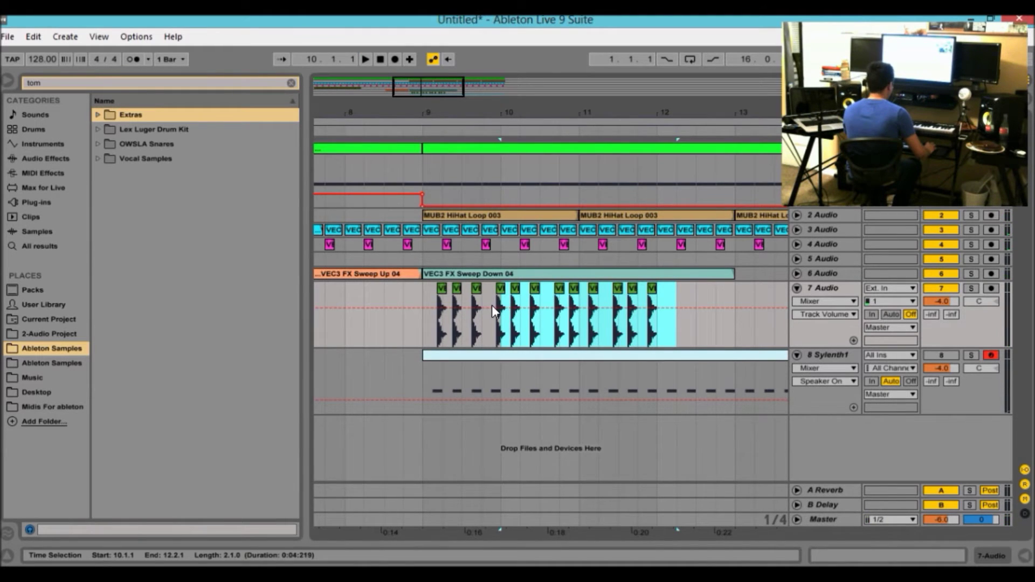
{"action": "key", "text": "Delete"}
{"action": "left_click", "coordinate": [424, 322]}
{"action": "key", "text": "space"}
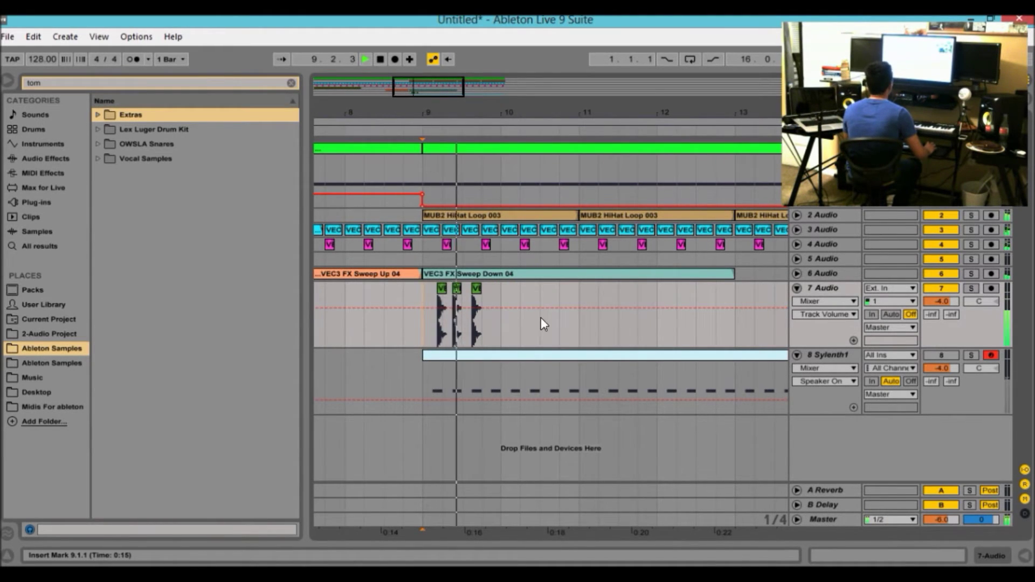
{"action": "key", "text": "space"}
Duplicate the one-bar tom section from 9.1.1 to 10.1.1 twice in a row, and listen from 8.3.1.
{"action": "left_click_drag", "start_coordinate": [499, 293], "coordinate": [430, 305]}
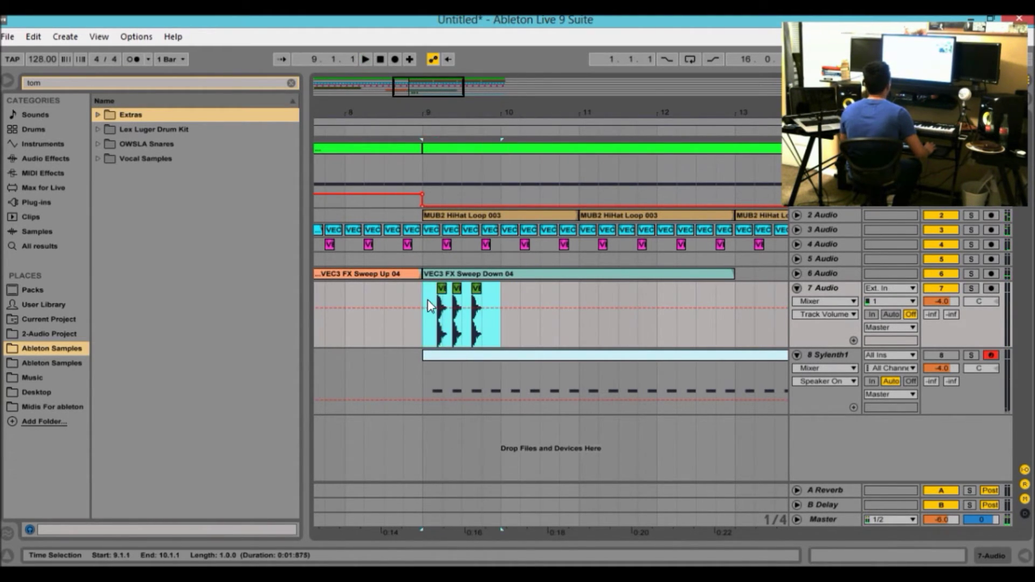
{"action": "key", "text": "ctrl+d"}
{"action": "key", "text": "ctrl+d"}
{"action": "left_click", "coordinate": [384, 317]}
{"action": "key", "text": "space"}
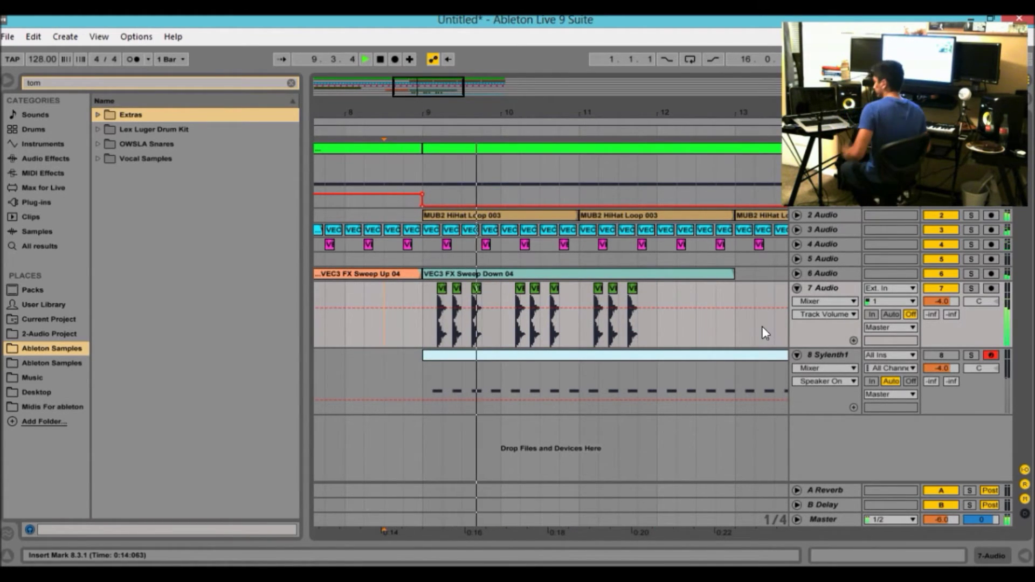
Duplicate the three-bar tom section from bar 9 twice, and delete the 7 Audio clips past 17.1.1.
{"action": "left_click_drag", "start_coordinate": [432, 89], "coordinate": [458, 84]}
{"action": "key", "text": "space"}
{"action": "key", "text": "space"}
{"action": "left_click", "coordinate": [574, 291]}
{"action": "left_click_drag", "start_coordinate": [564, 290], "coordinate": [508, 301]}
{"action": "key", "text": "ctrl+d"}
{"action": "key", "text": "ctrl+d"}
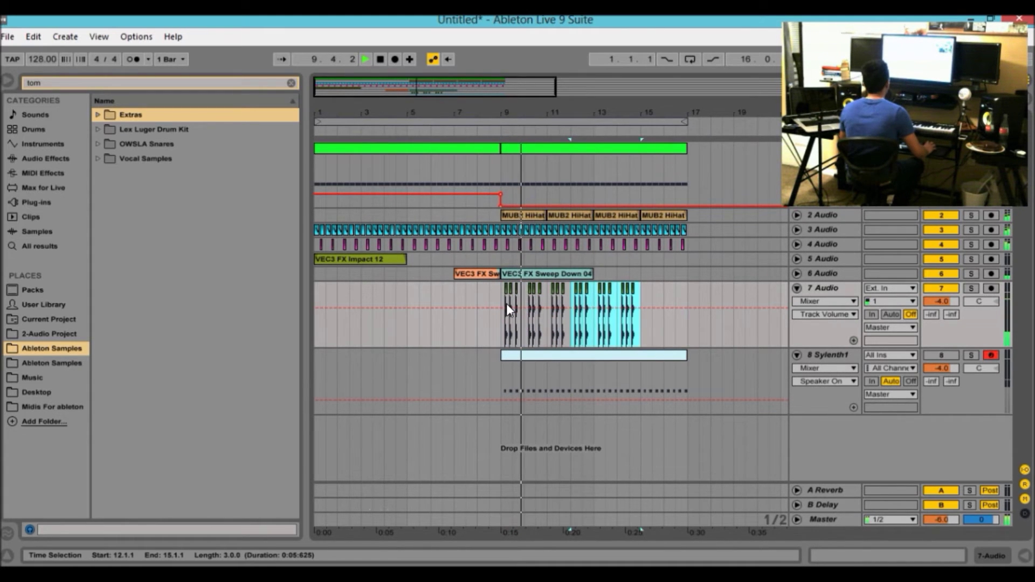
{"action": "left_click_drag", "start_coordinate": [735, 301], "coordinate": [688, 294]}
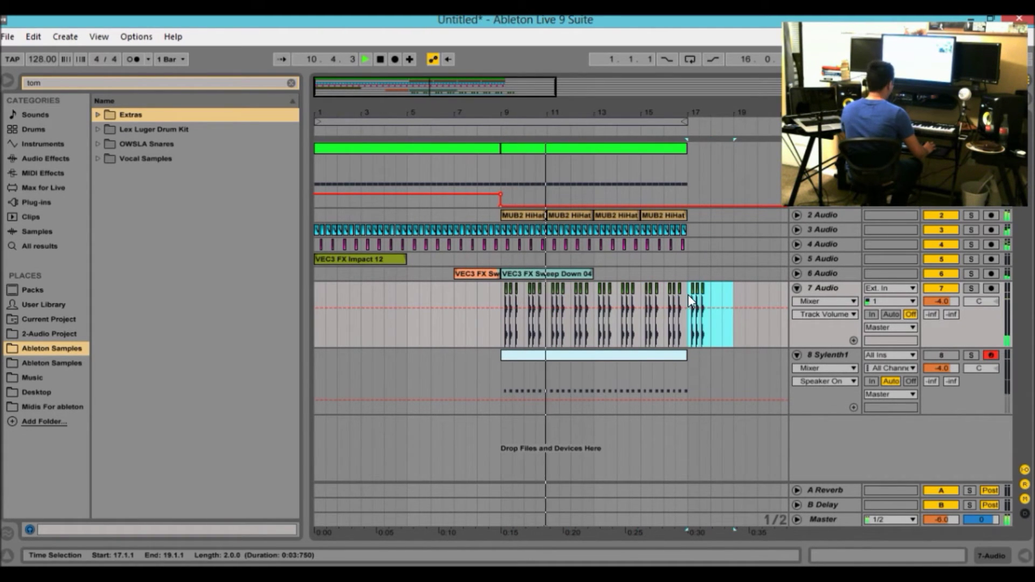
{"action": "key", "text": "Delete"}
Listen to the mix with the 8 Sylenth1 track activated, deactivate that track again, and stop playback.
{"action": "left_click", "coordinate": [926, 356]}
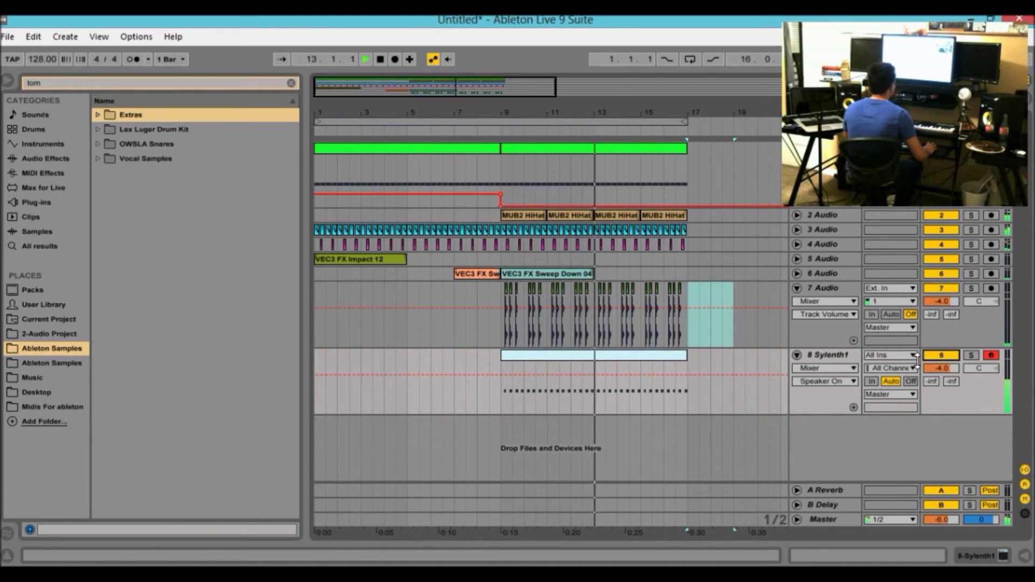
{"action": "left_click", "coordinate": [950, 357]}
{"action": "left_click", "coordinate": [379, 60]}
Solo the 7 Audio track and open its device chain.
{"action": "left_click", "coordinate": [816, 290]}
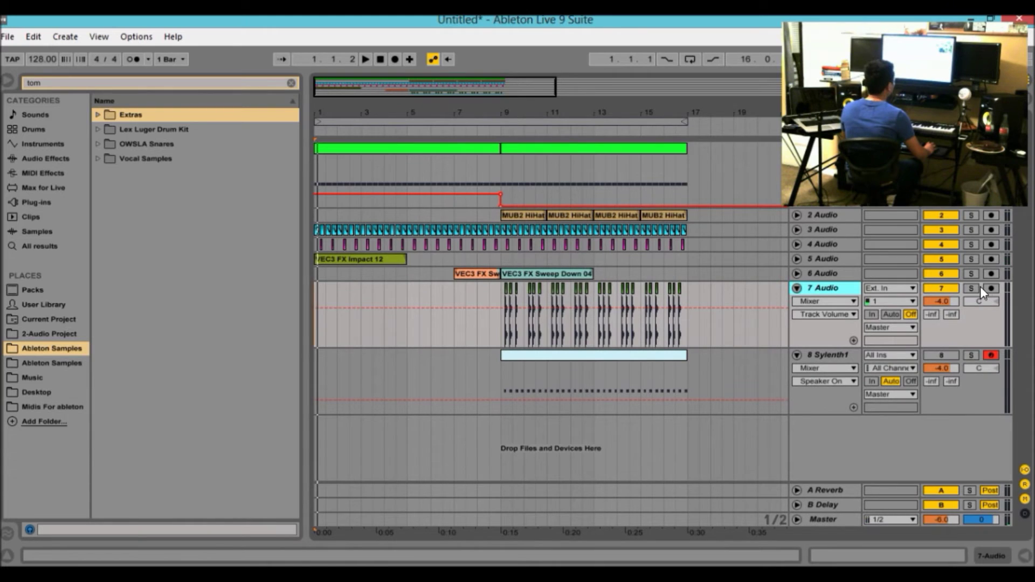
{"action": "left_click", "coordinate": [972, 289]}
{"action": "double_click", "coordinate": [833, 290]}
{"action": "left_click_drag", "start_coordinate": [451, 96], "coordinate": [487, 142]}
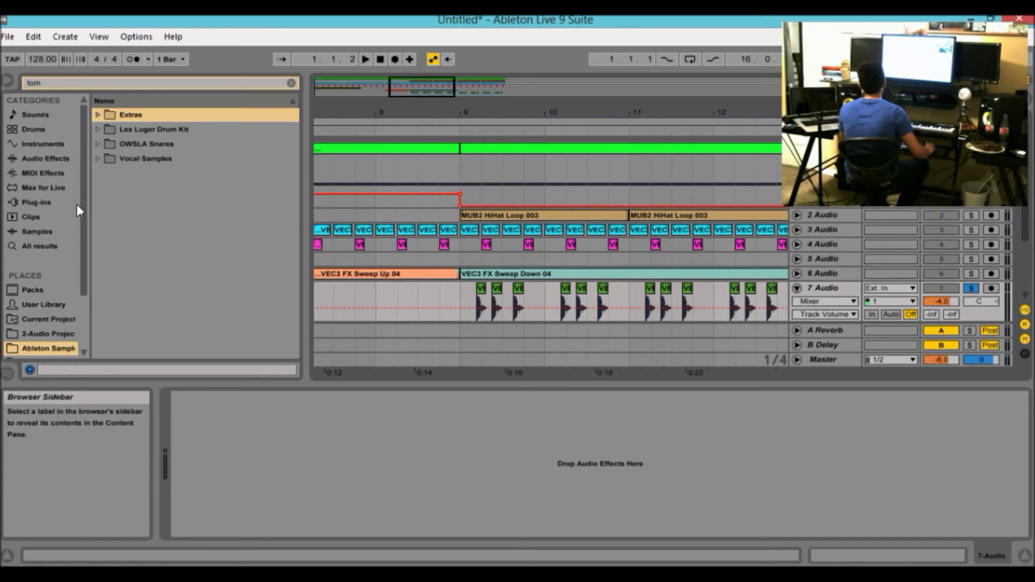
Clear the browser's tom search and collapse the VEC Vol. 3 folder.
{"action": "left_click", "coordinate": [89, 83]}
{"action": "key", "text": "BackSpace"}
{"action": "key", "text": "BackSpace"}
{"action": "key", "text": "BackSpace"}
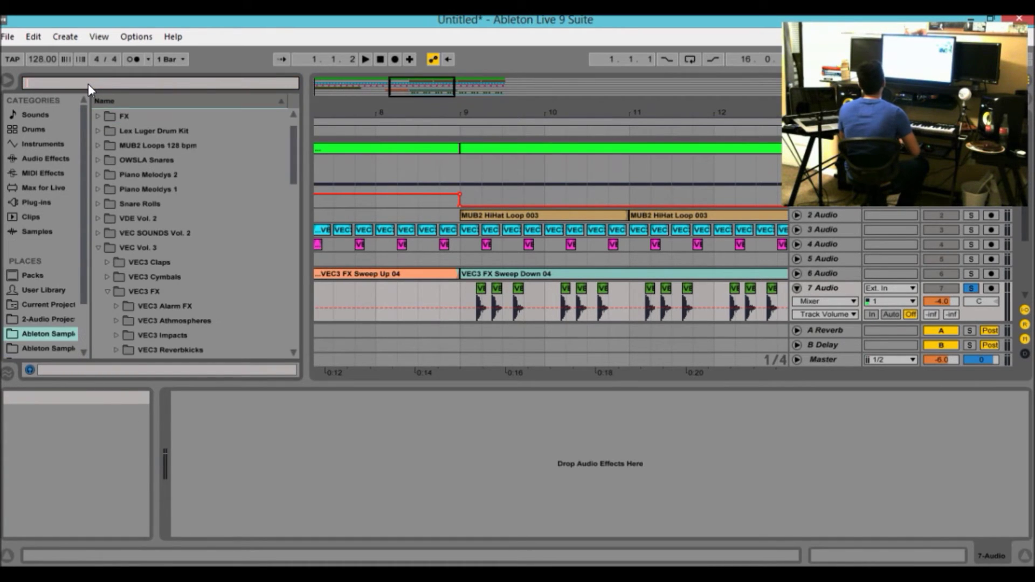
{"action": "left_click", "coordinate": [149, 289]}
{"action": "key", "text": "Left"}
{"action": "key", "text": "Up"}
{"action": "key", "text": "Up"}
{"action": "key", "text": "Up"}
{"action": "key", "text": "Left"}
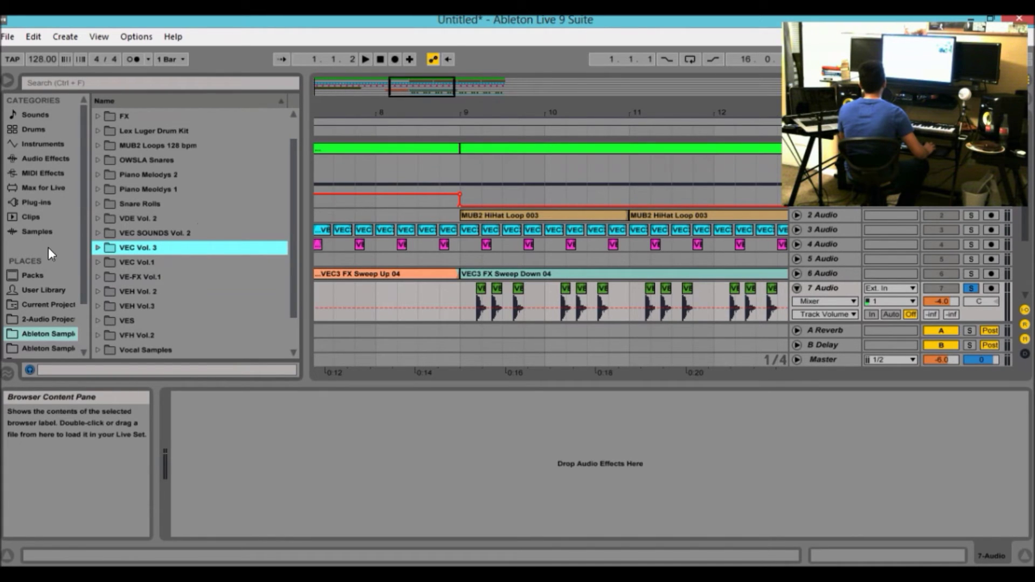
Load the FabFilter Pro-Q plug-in onto the 7 Audio track.
{"action": "left_click", "coordinate": [47, 158]}
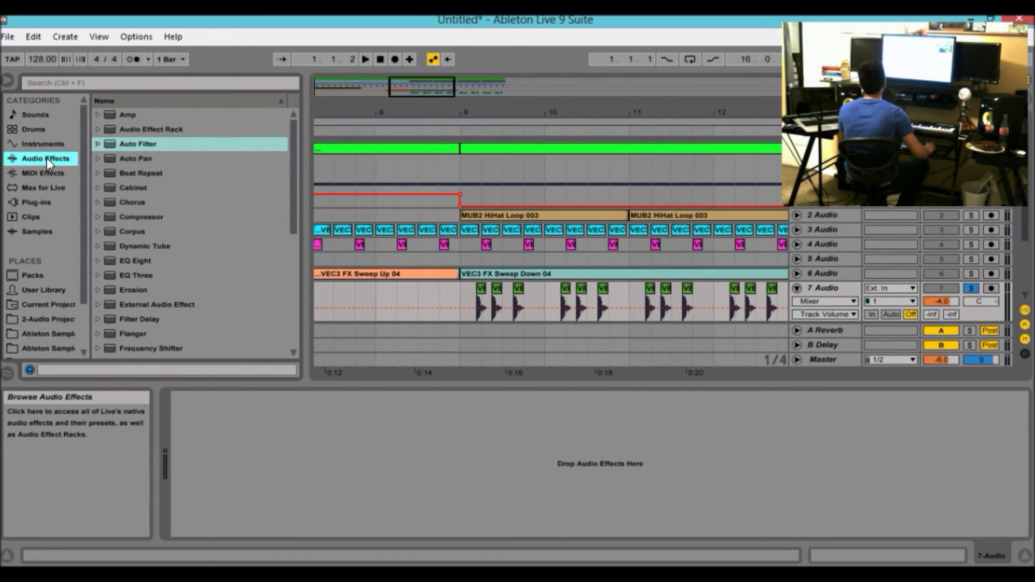
{"action": "left_click", "coordinate": [36, 203]}
{"action": "double_click", "coordinate": [169, 245]}
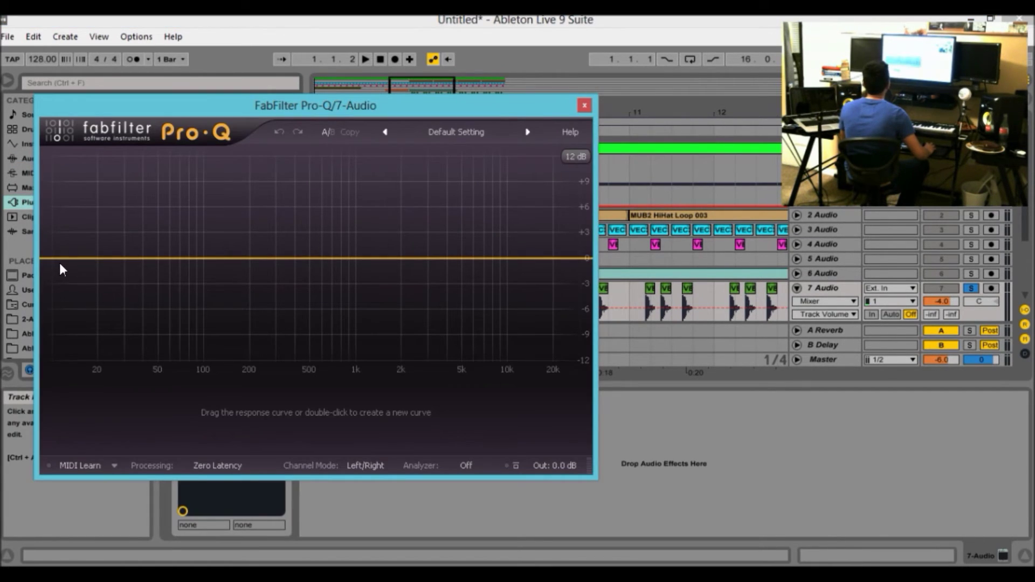
Add a low-cut band at 12.334 Hz with a Q of 0.828 in Pro-Q while playing the toms.
{"action": "double_click", "coordinate": [60, 261]}
{"action": "key", "text": "space"}
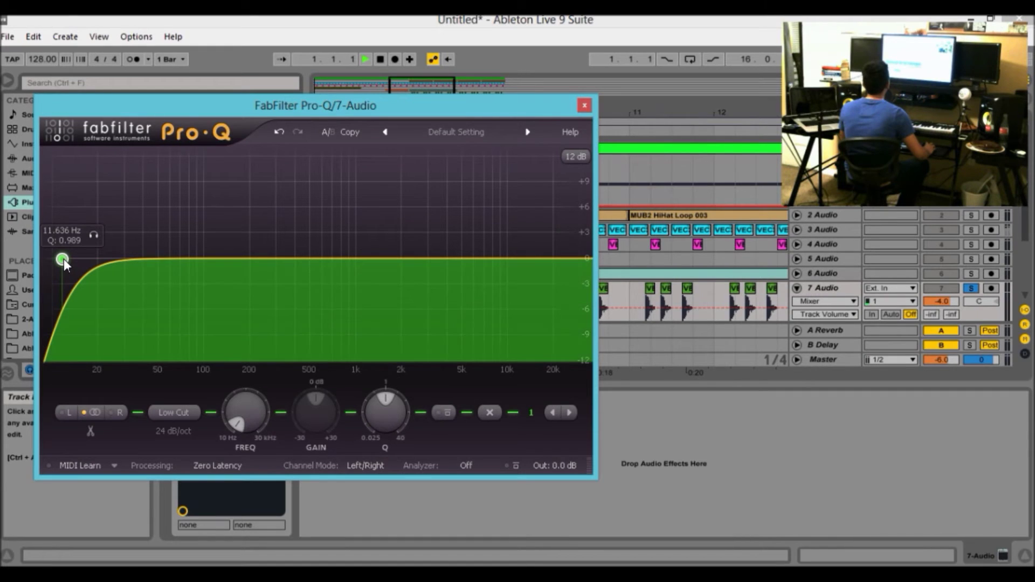
{"action": "left_click", "coordinate": [976, 287]}
{"action": "key", "text": "space"}
{"action": "key", "text": "space"}
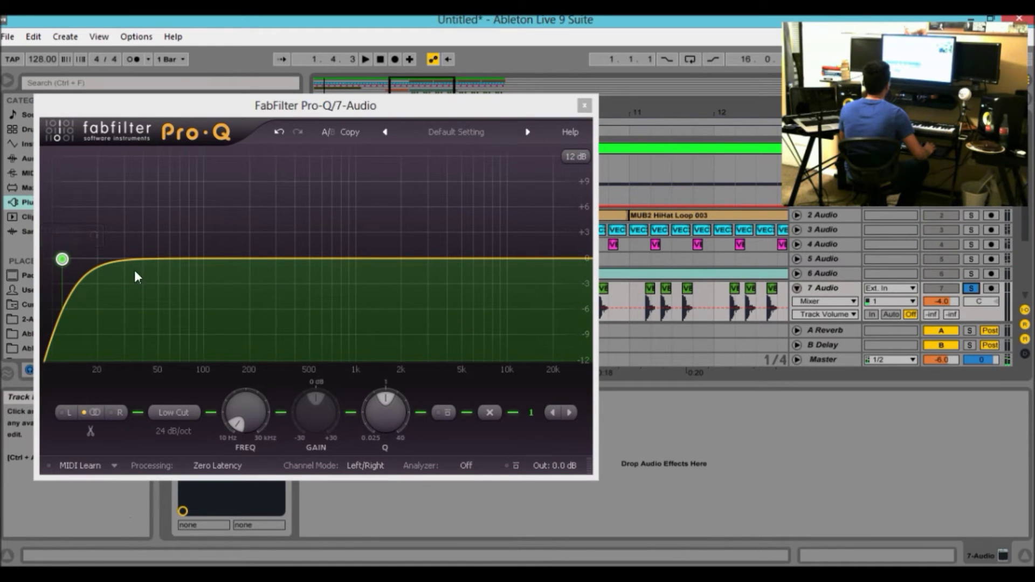
{"action": "left_click_drag", "start_coordinate": [355, 104], "coordinate": [477, 85]}
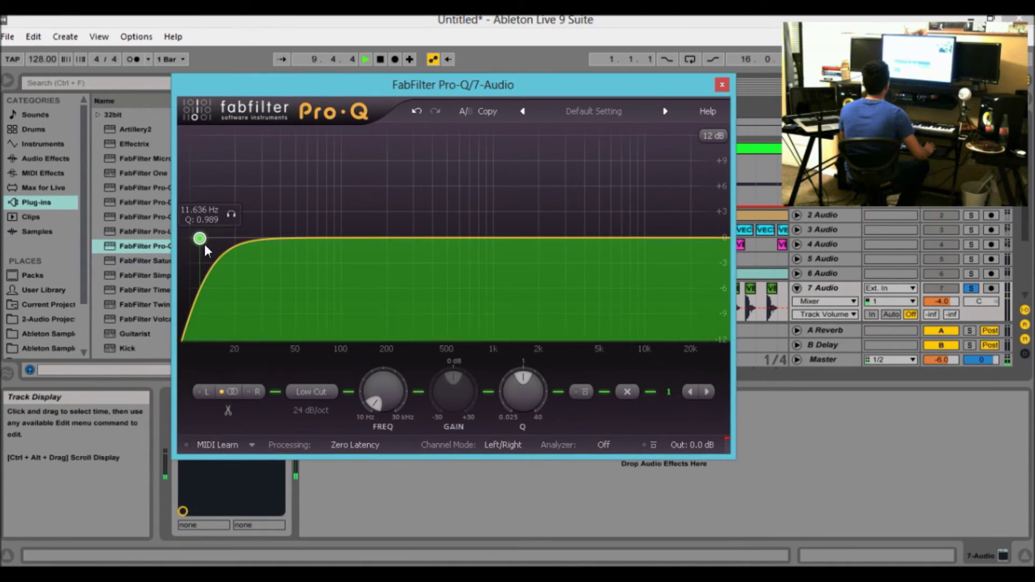
{"action": "mouse_move", "coordinate": [202, 244]}
{"action": "left_mouse_down"}
{"action": "mouse_move", "coordinate": [432, 247]}
{"action": "mouse_move", "coordinate": [204, 253]}
{"action": "left_mouse_up"}
Add a high-cut band around 20 kHz and a bell boost of +1.71 dB at 81.477 Hz in Pro-Q.
{"action": "double_click", "coordinate": [688, 237]}
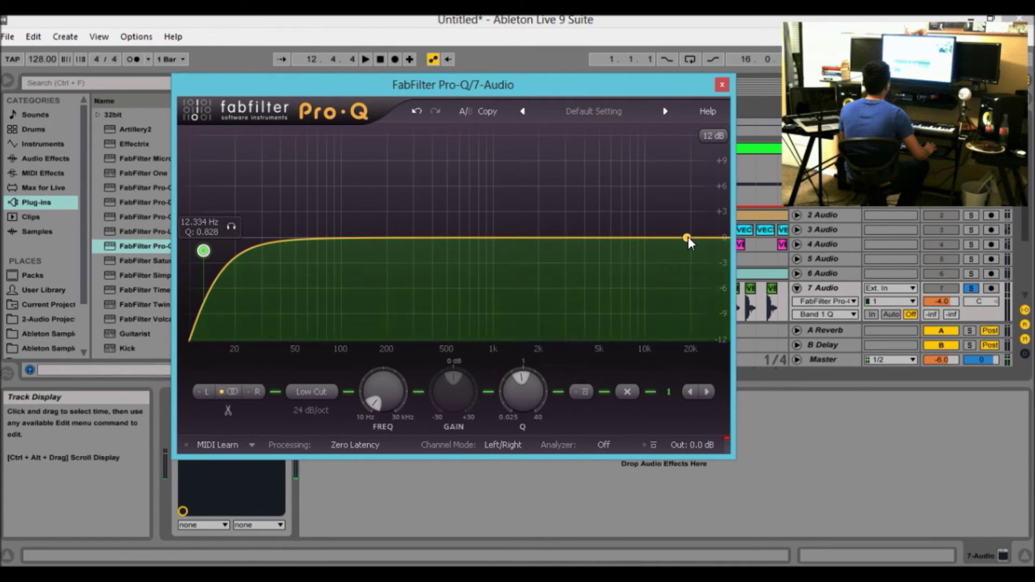
{"action": "mouse_move", "coordinate": [688, 238]}
{"action": "left_mouse_down"}
{"action": "mouse_move", "coordinate": [530, 247]}
{"action": "mouse_move", "coordinate": [695, 241]}
{"action": "left_mouse_up"}
{"action": "mouse_move", "coordinate": [348, 238]}
{"action": "left_mouse_down"}
{"action": "mouse_move", "coordinate": [325, 220]}
{"action": "mouse_move", "coordinate": [270, 225]}
{"action": "mouse_move", "coordinate": [390, 229]}
{"action": "mouse_move", "coordinate": [388, 154]}
{"action": "mouse_move", "coordinate": [276, 151]}
{"action": "mouse_move", "coordinate": [385, 159]}
{"action": "mouse_move", "coordinate": [342, 193]}
{"action": "mouse_move", "coordinate": [341, 222]}
{"action": "mouse_move", "coordinate": [603, 209]}
{"action": "mouse_move", "coordinate": [314, 229]}
{"action": "mouse_move", "coordinate": [331, 229]}
{"action": "left_mouse_up"}
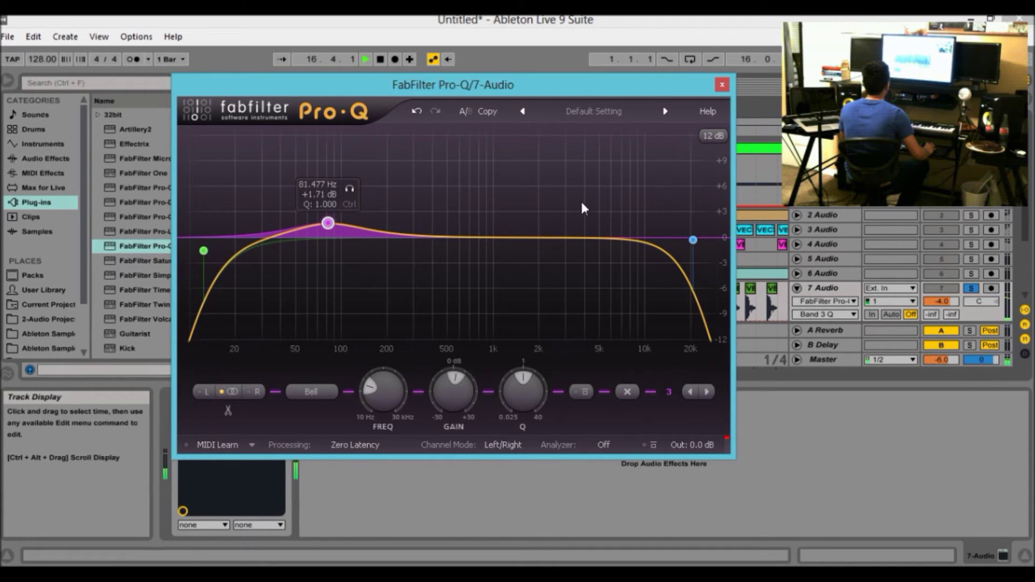
Compare the toms with Pro-Q switched off and on, and reopen its window.
{"action": "left_click", "coordinate": [722, 84]}
{"action": "left_click", "coordinate": [179, 400]}
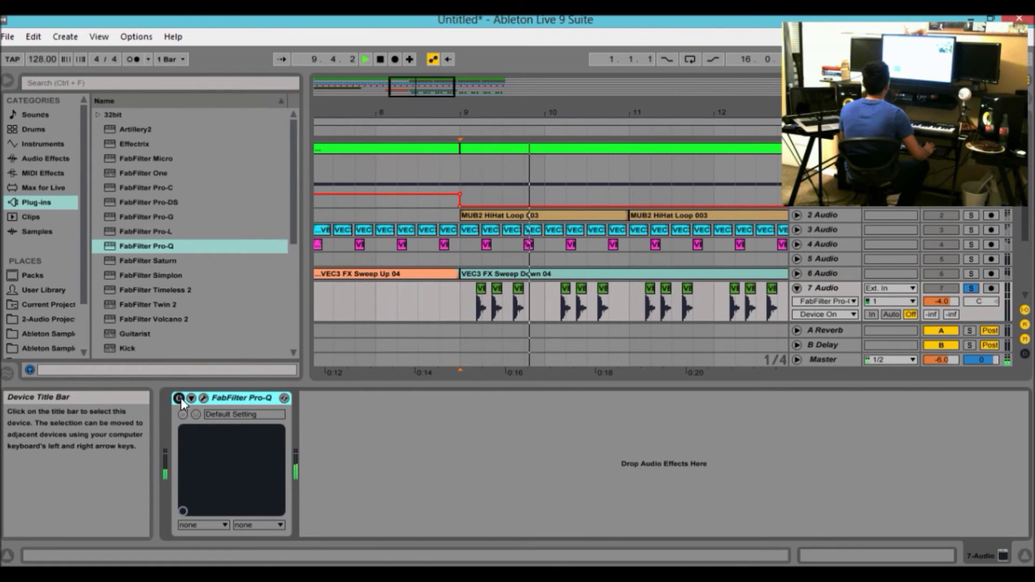
{"action": "left_click", "coordinate": [203, 398]}
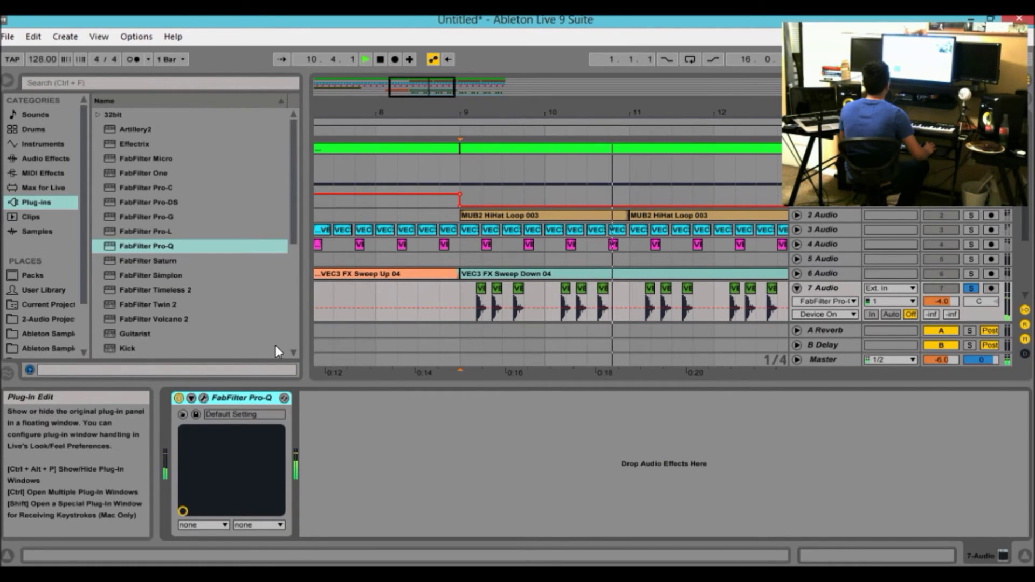
Set the Pro-Q bell band to +2.35 dB at 80.533 Hz, and compare the toms with the plug-in off and on.
{"action": "key", "text": "space"}
{"action": "left_click_drag", "start_coordinate": [325, 220], "coordinate": [326, 220]}
{"action": "key", "text": "space"}
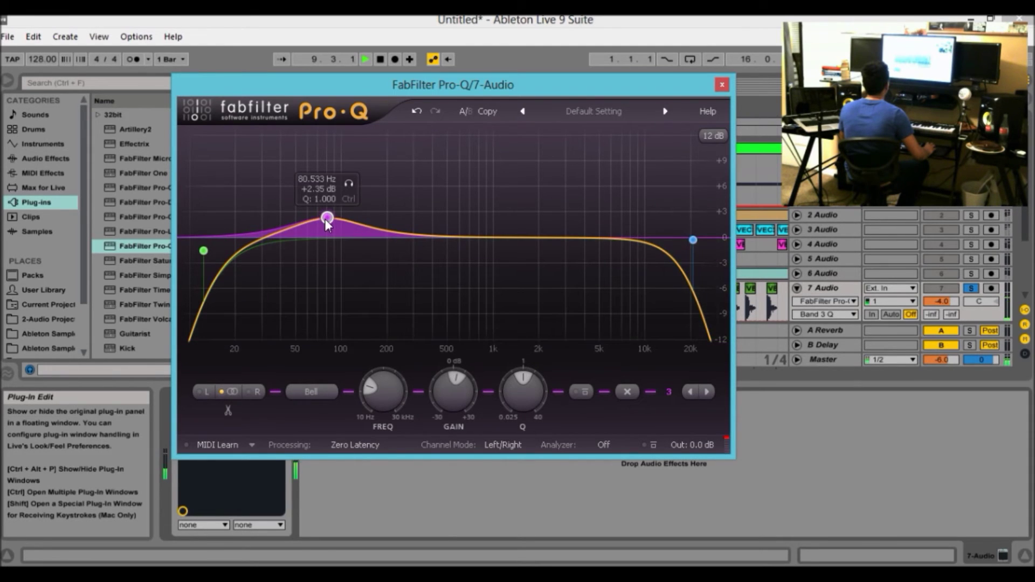
{"action": "left_click", "coordinate": [722, 84]}
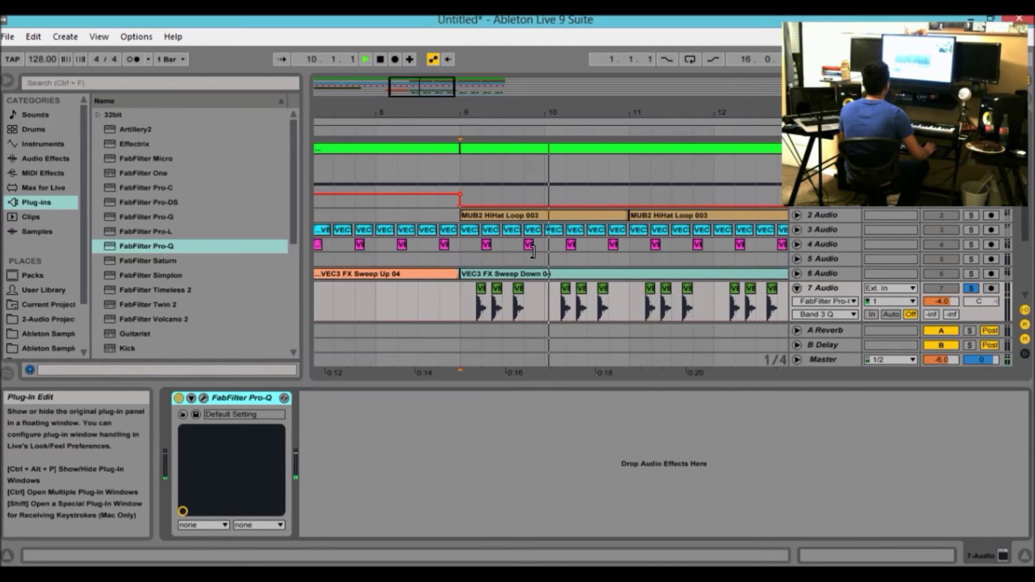
{"action": "left_click", "coordinate": [180, 398]}
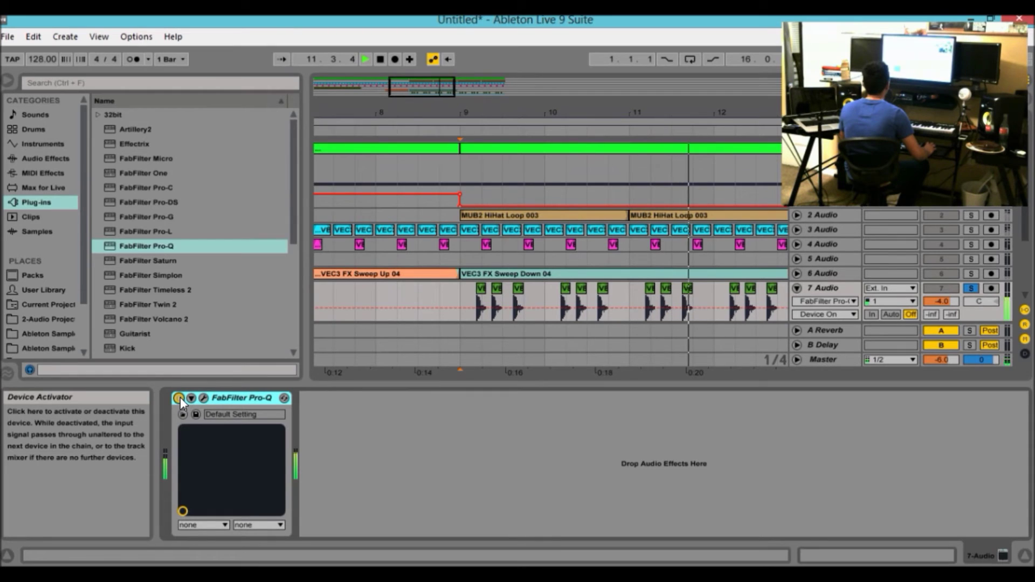
Hide the device chain and turn off the 7 Audio track's solo.
{"action": "left_click_drag", "start_coordinate": [475, 385], "coordinate": [475, 447]}
{"action": "left_click", "coordinate": [474, 130]}
{"action": "left_click_drag", "start_coordinate": [474, 113], "coordinate": [426, 111]}
{"action": "double_click", "coordinate": [833, 284]}
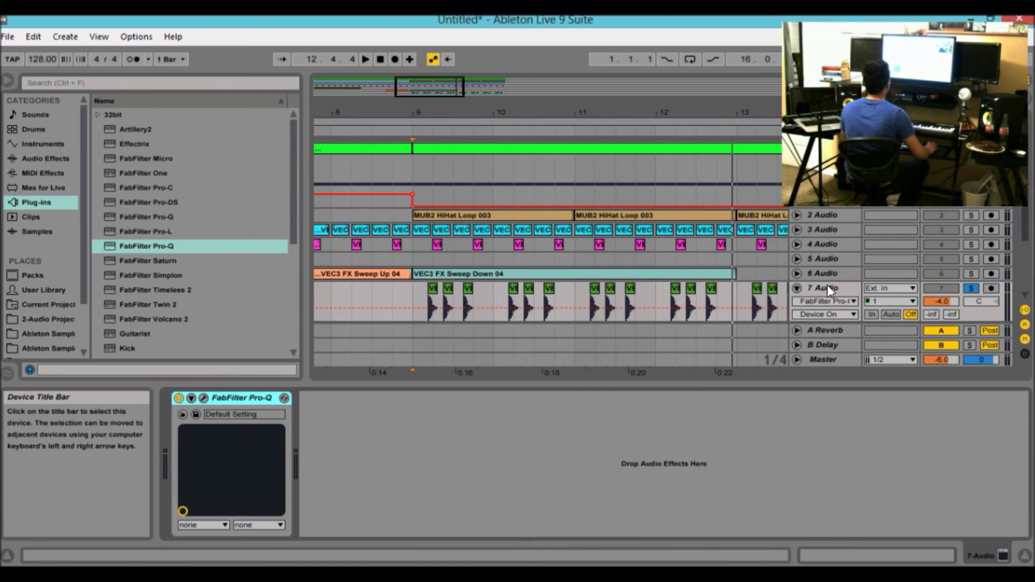
{"action": "left_click_drag", "start_coordinate": [483, 384], "coordinate": [503, 560]}
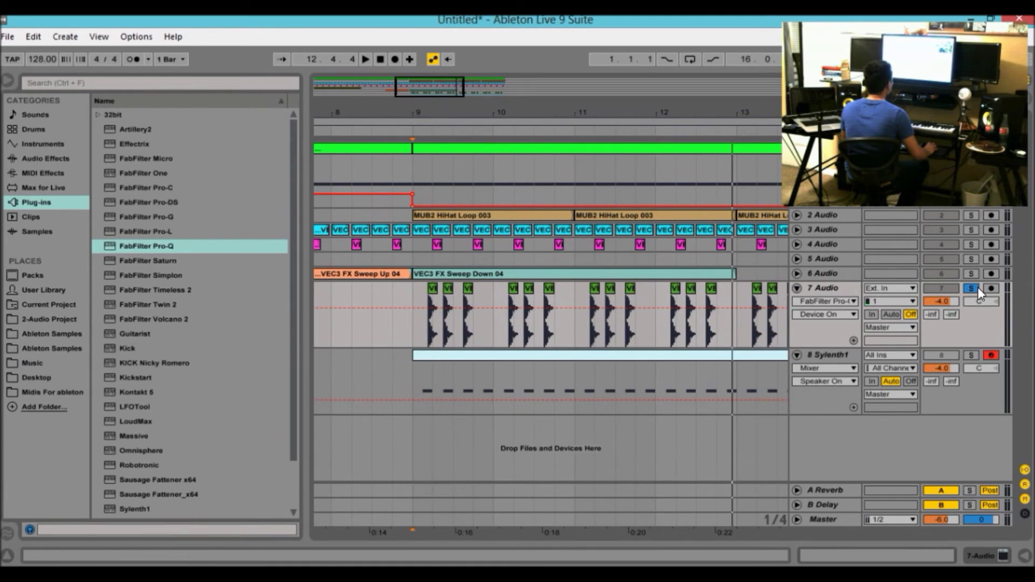
{"action": "left_click", "coordinate": [975, 290]}
Play the full arrangement from the start, and briefly shrink the window to view the Audacity recording behind it.
{"action": "left_click_drag", "start_coordinate": [464, 112], "coordinate": [463, 65]}
{"action": "left_click", "coordinate": [379, 58]}
{"action": "key", "text": "space"}
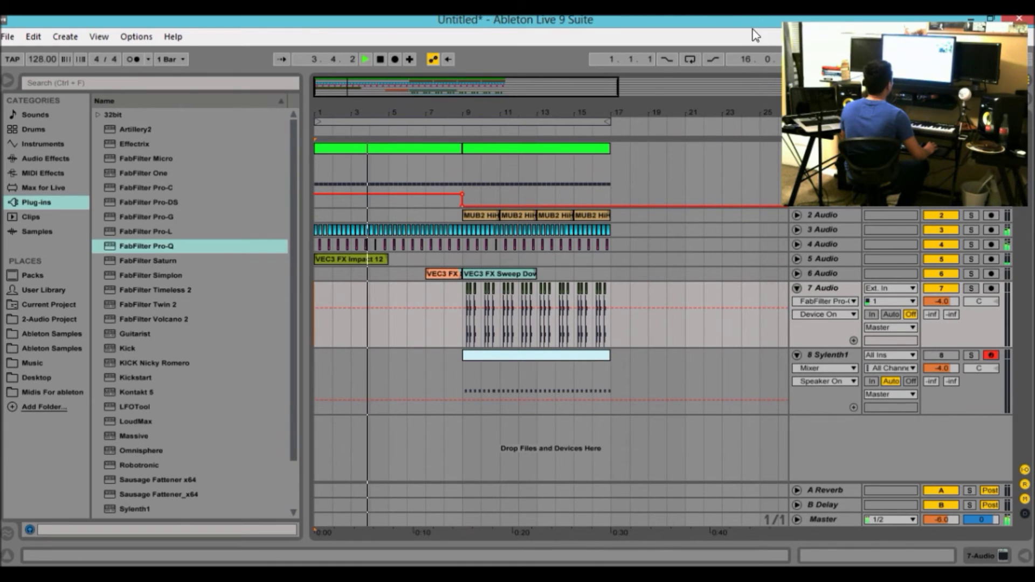
{"action": "left_click", "coordinate": [990, 17]}
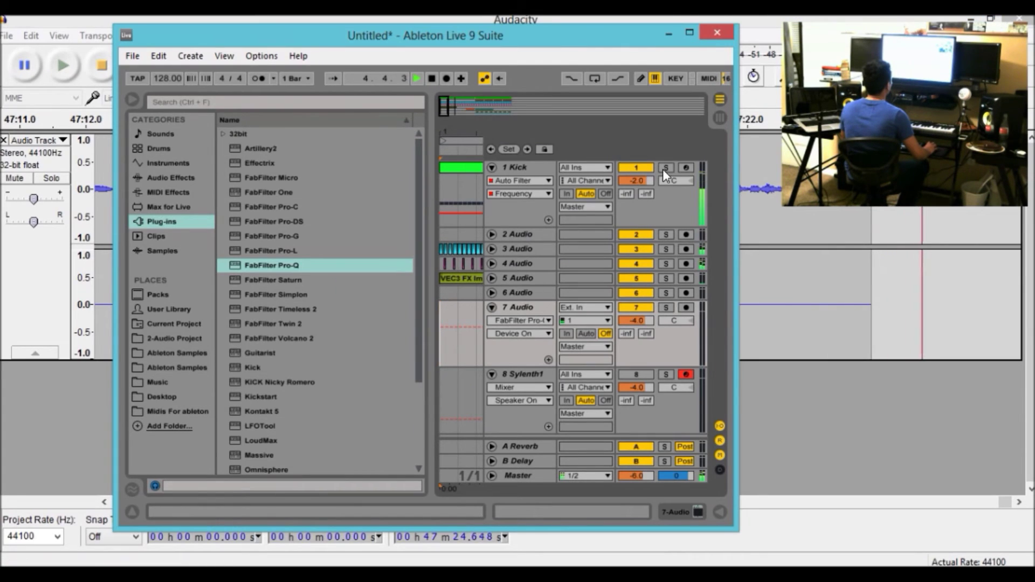
{"action": "left_click", "coordinate": [689, 33]}
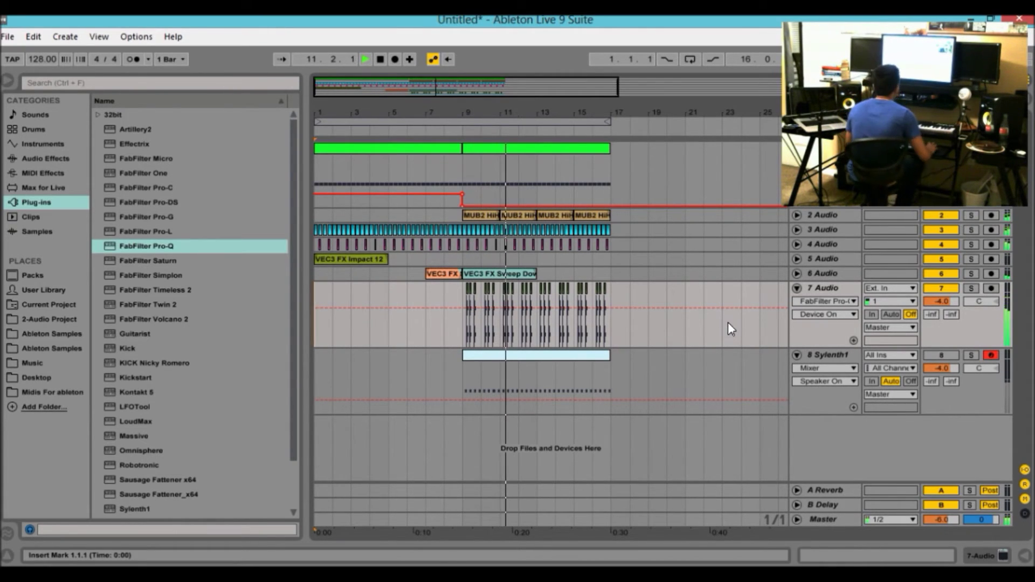
Move the 8 Sylenth1 clip from bar 9 to bar 17, and duplicate the other tracks' bars 9 to 17 after it.
{"action": "left_click_drag", "start_coordinate": [497, 360], "coordinate": [645, 362]}
{"action": "left_click_drag", "start_coordinate": [615, 394], "coordinate": [458, 172]}
{"action": "key", "text": "ctrl+d"}
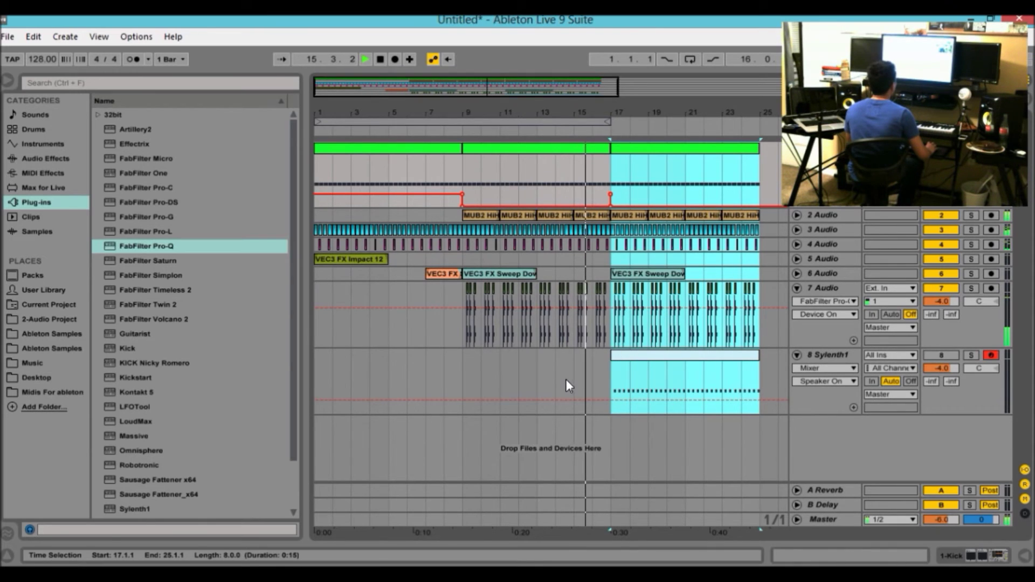
Delete everything from 17.1.1 to 26.1.1 on all tracks, including the 8 Sylenth1 clip.
{"action": "left_click", "coordinate": [515, 384]}
{"action": "left_click_drag", "start_coordinate": [771, 154], "coordinate": [613, 409]}
{"action": "key", "text": "Delete"}
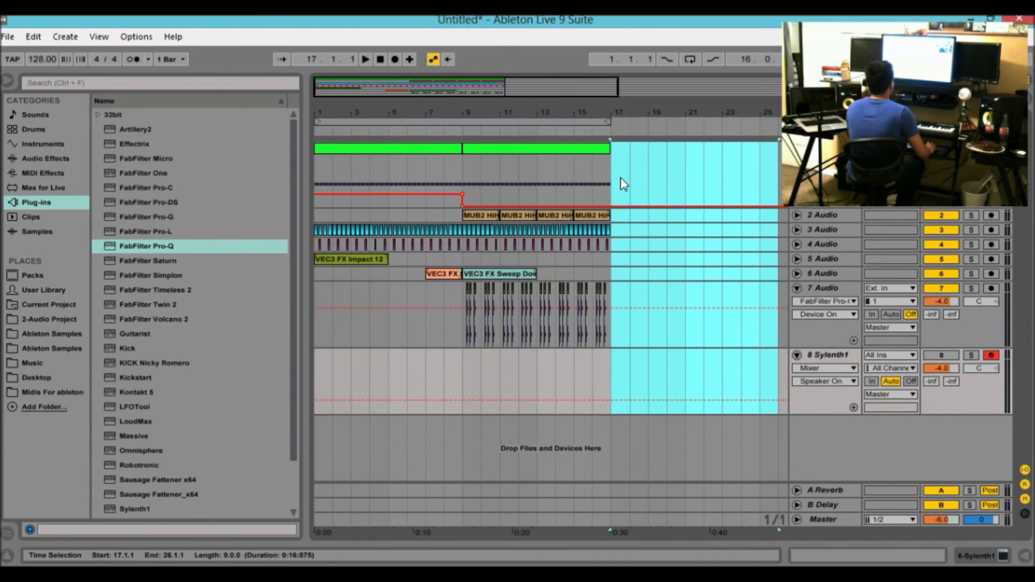
Listen to the arrangement from the start, and set the playback position around bar 7.
{"action": "left_click_drag", "start_coordinate": [427, 84], "coordinate": [401, 95]}
{"action": "left_click", "coordinate": [734, 275]}
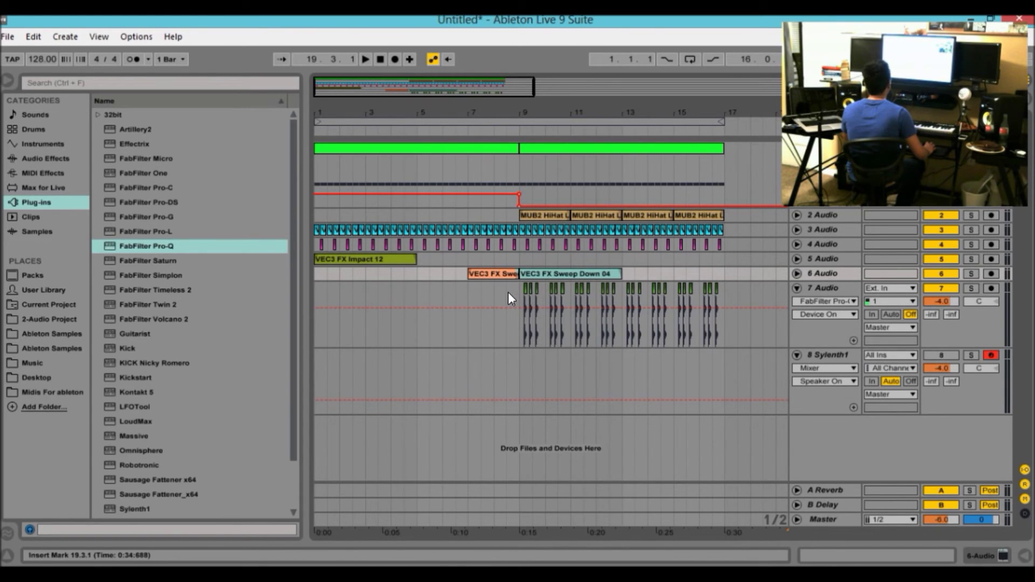
{"action": "left_click", "coordinate": [380, 60]}
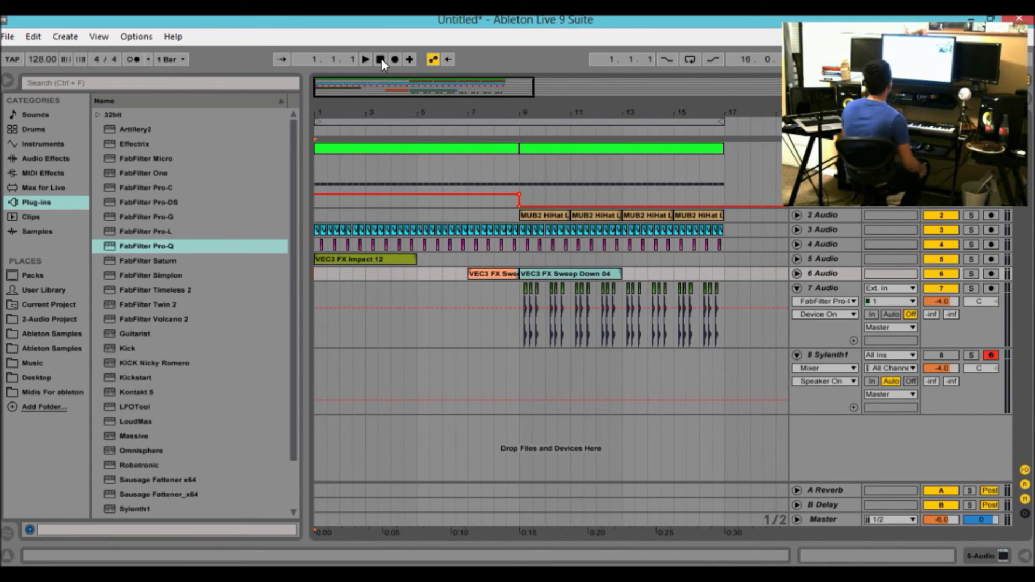
{"action": "key", "text": "space"}
{"action": "left_click", "coordinate": [458, 132]}
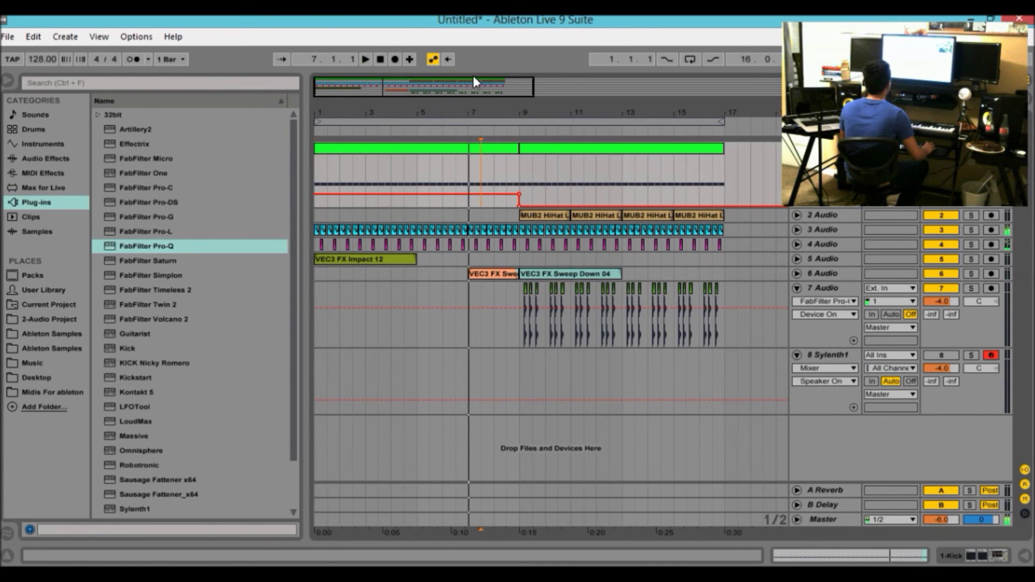
Shorten the first clip on the 1 Kick track so it ends at 8.3.1.
{"action": "left_click_drag", "start_coordinate": [474, 76], "coordinate": [419, 88]}
{"action": "key", "text": "space"}
{"action": "left_click_drag", "start_coordinate": [585, 142], "coordinate": [555, 148]}
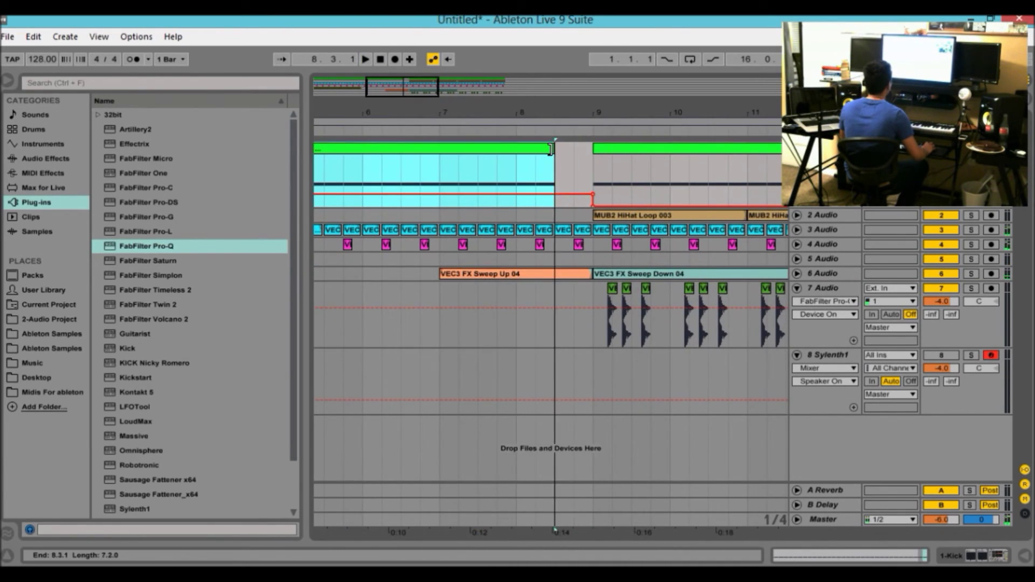
Shorten the second clip on the 1 Kick track so it ends at 16.3.1, and restart playback.
{"action": "left_click_drag", "start_coordinate": [419, 90], "coordinate": [419, 78]}
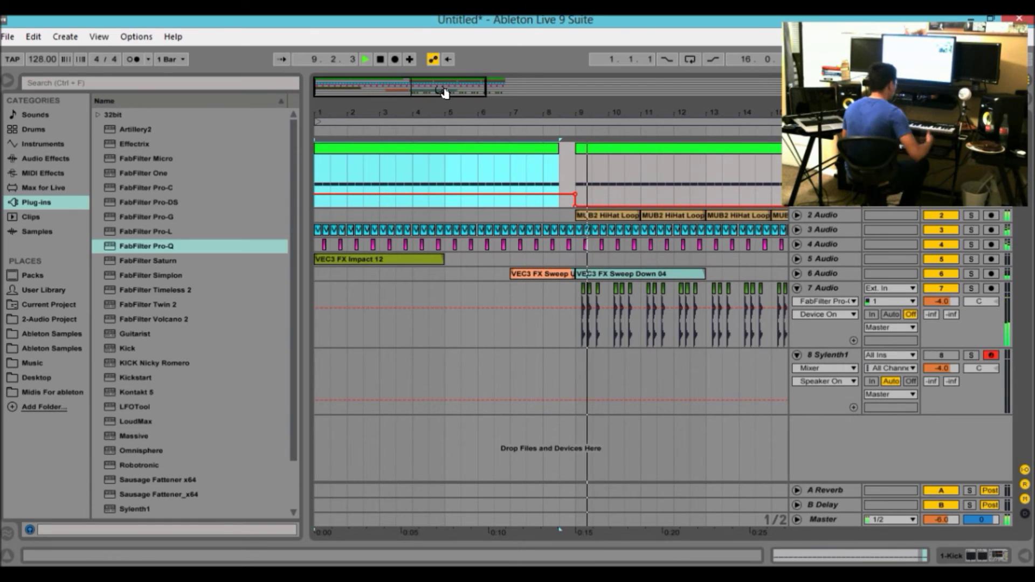
{"action": "left_click_drag", "start_coordinate": [443, 93], "coordinate": [489, 92]}
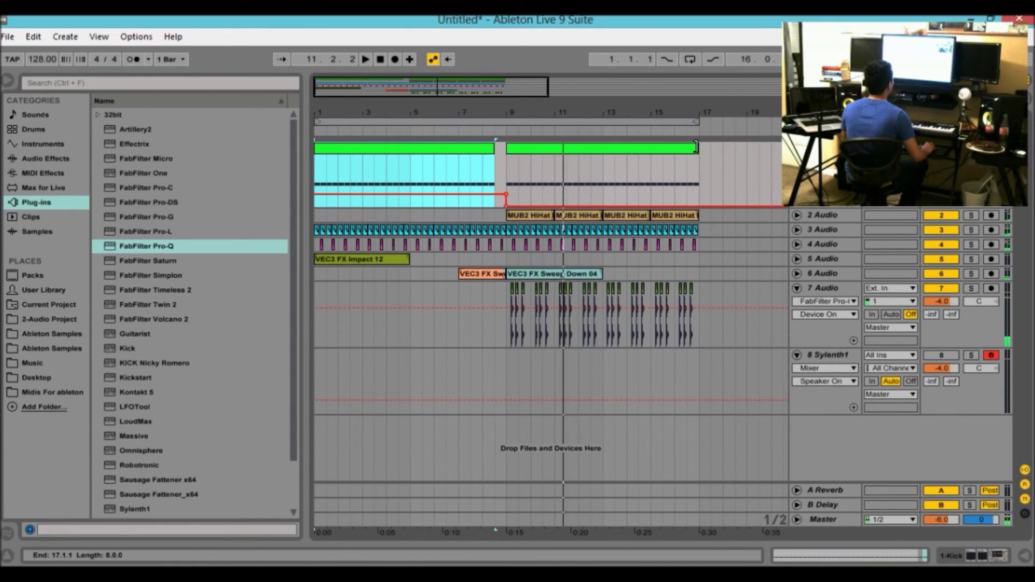
{"action": "left_click_drag", "start_coordinate": [696, 146], "coordinate": [687, 147]}
{"action": "left_click", "coordinate": [380, 59]}
{"action": "key", "text": "space"}
Try an extra copy of the 4 Audio clip at 8.3.1, and remove it after listening from 8.1.1.
{"action": "left_click_drag", "start_coordinate": [415, 88], "coordinate": [415, 137]}
{"action": "key", "text": "space"}
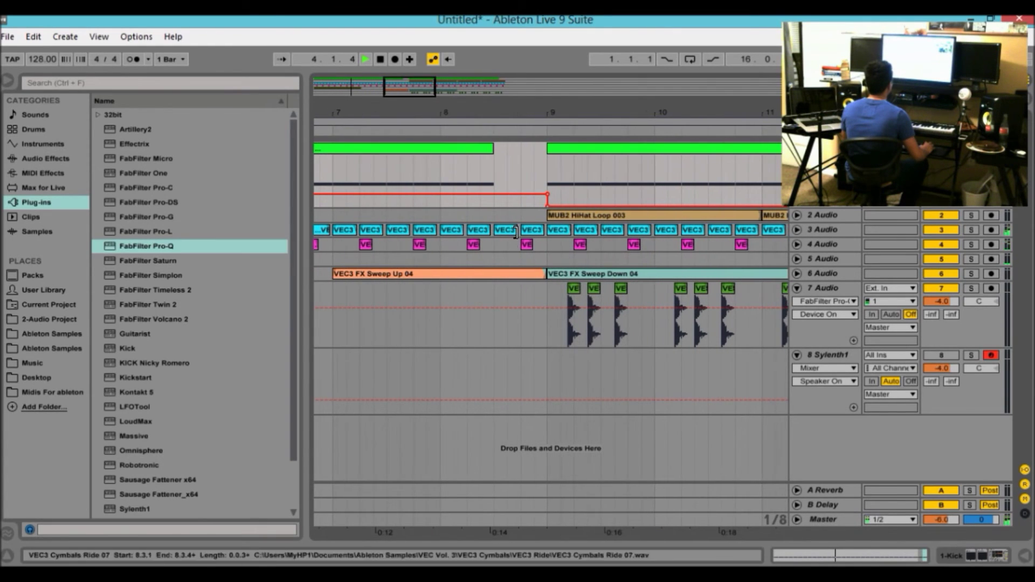
{"action": "left_click_drag", "start_coordinate": [528, 241], "coordinate": [503, 245]}
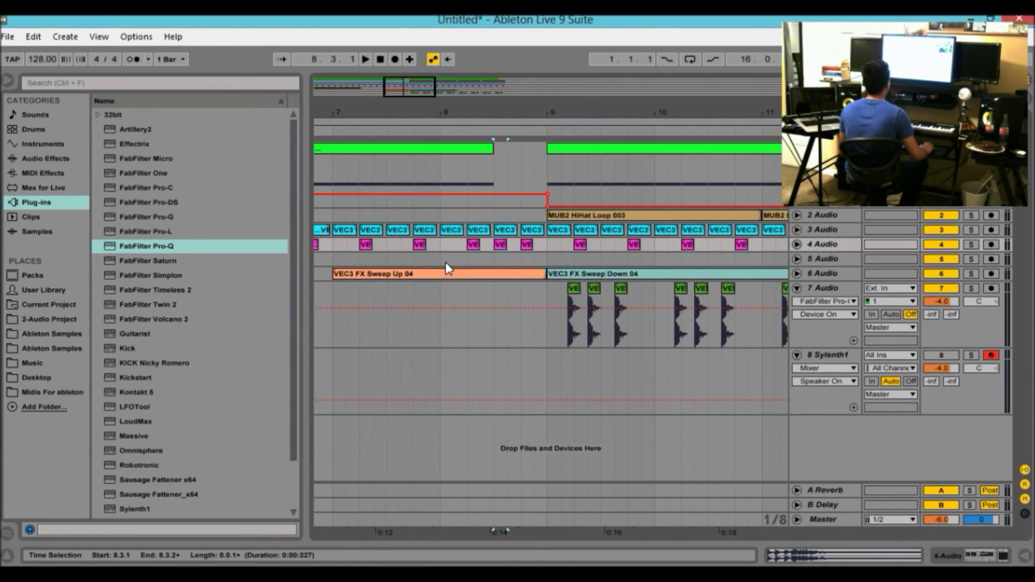
{"action": "left_click", "coordinate": [442, 262]}
{"action": "key", "text": "space"}
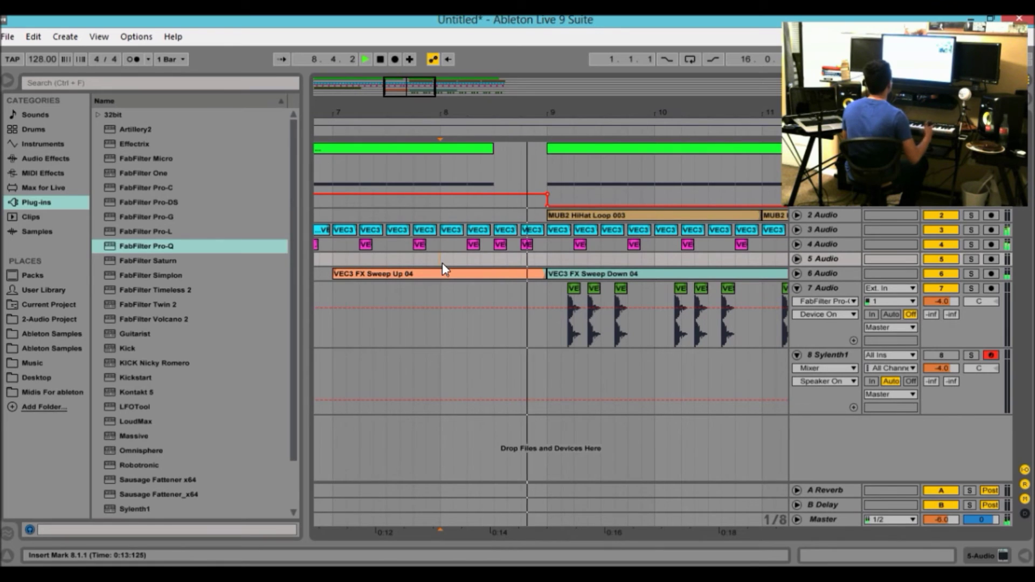
{"action": "left_click", "coordinate": [498, 247]}
{"action": "key", "text": "Delete"}
Unfold the Master track and open its device chain.
{"action": "left_click_drag", "start_coordinate": [419, 99], "coordinate": [508, 75]}
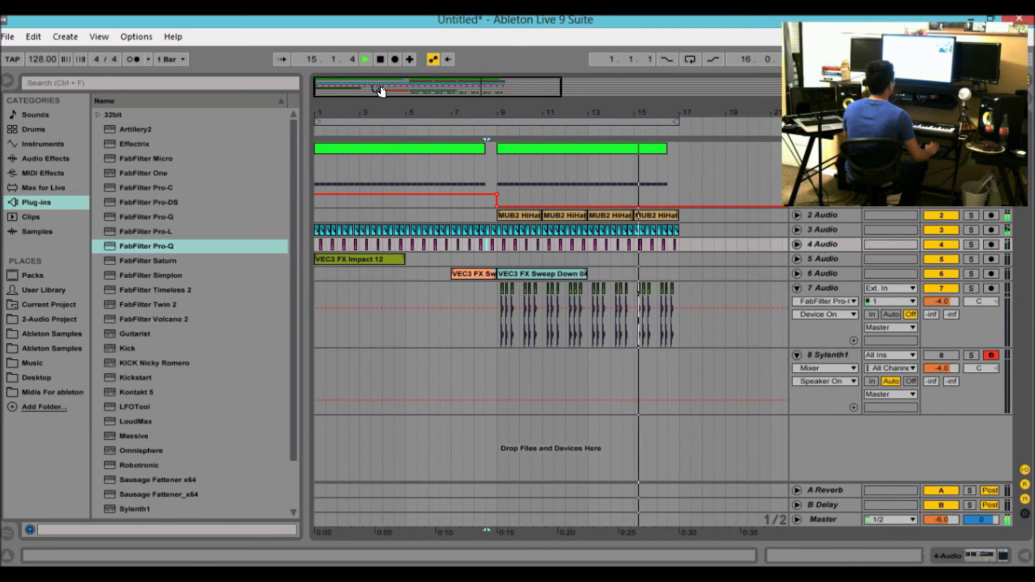
{"action": "left_click_drag", "start_coordinate": [825, 515], "coordinate": [818, 358]}
{"action": "key", "text": "space"}
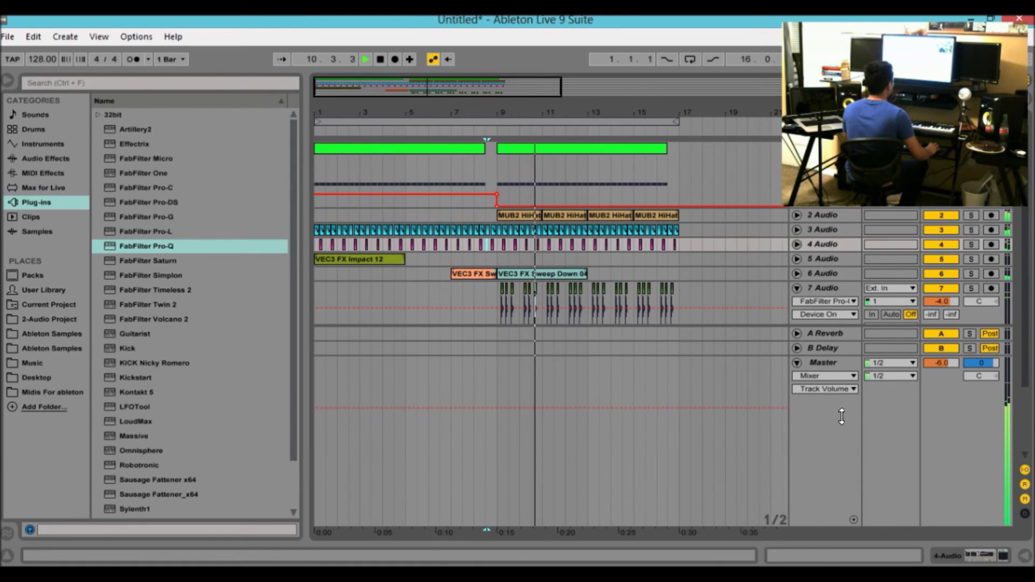
{"action": "left_click", "coordinate": [841, 335]}
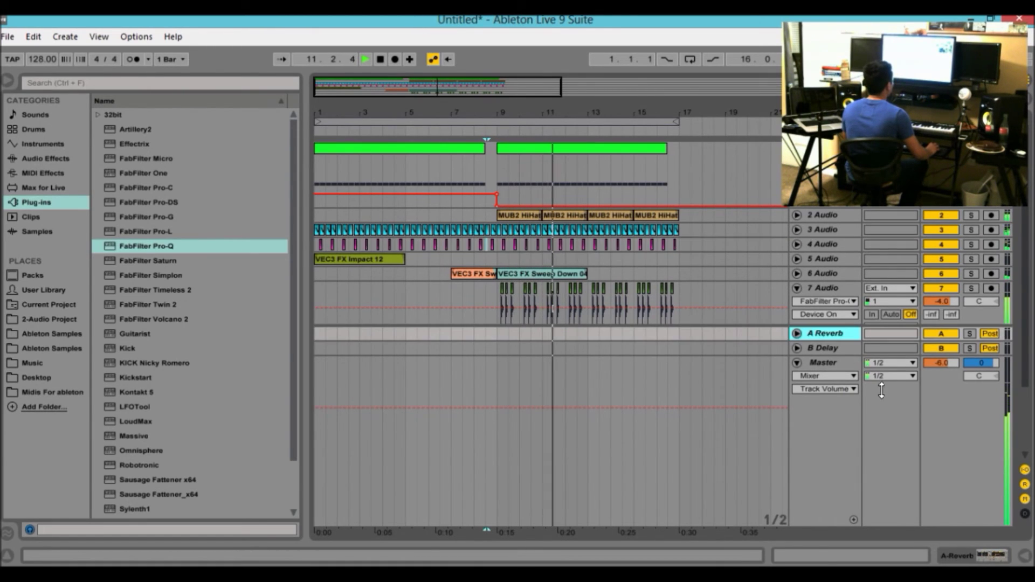
{"action": "key", "text": "space"}
{"action": "left_click", "coordinate": [838, 355]}
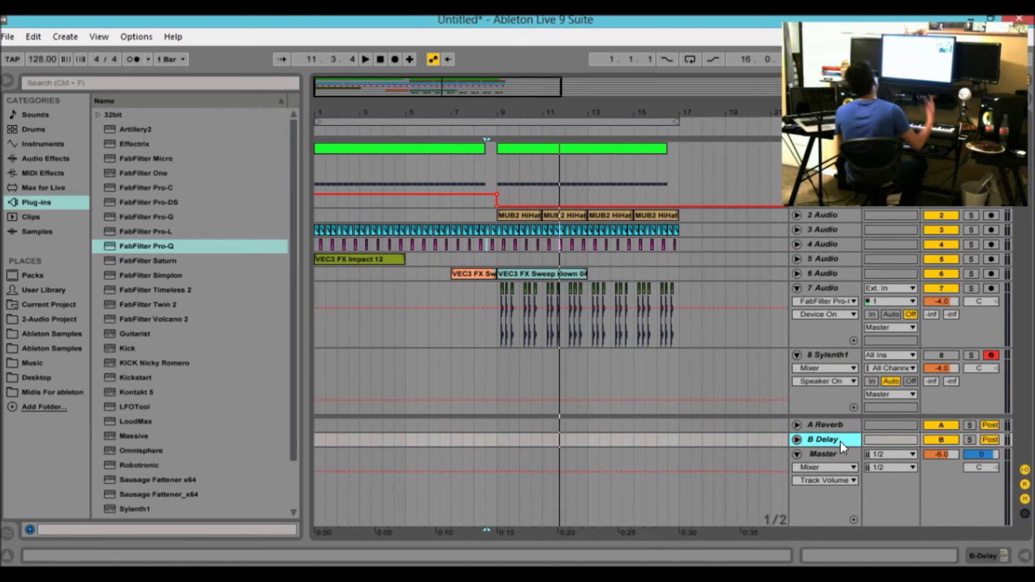
{"action": "left_click", "coordinate": [849, 424]}
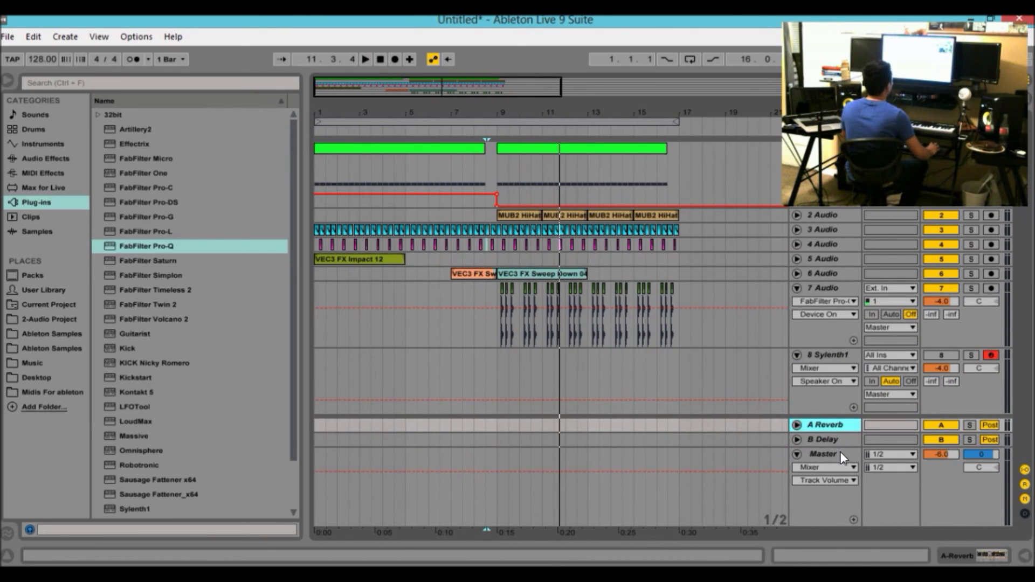
{"action": "double_click", "coordinate": [840, 453]}
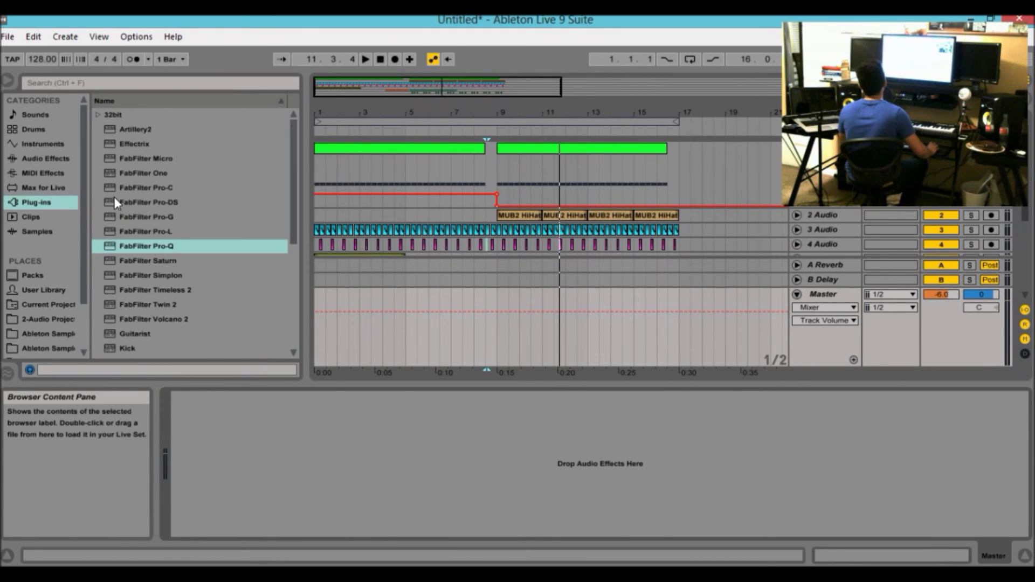
Look through the Compressor presets in the Audio Effects category for one to use on the Master track.
{"action": "left_click", "coordinate": [54, 188]}
{"action": "left_click", "coordinate": [51, 144]}
{"action": "left_click", "coordinate": [54, 160]}
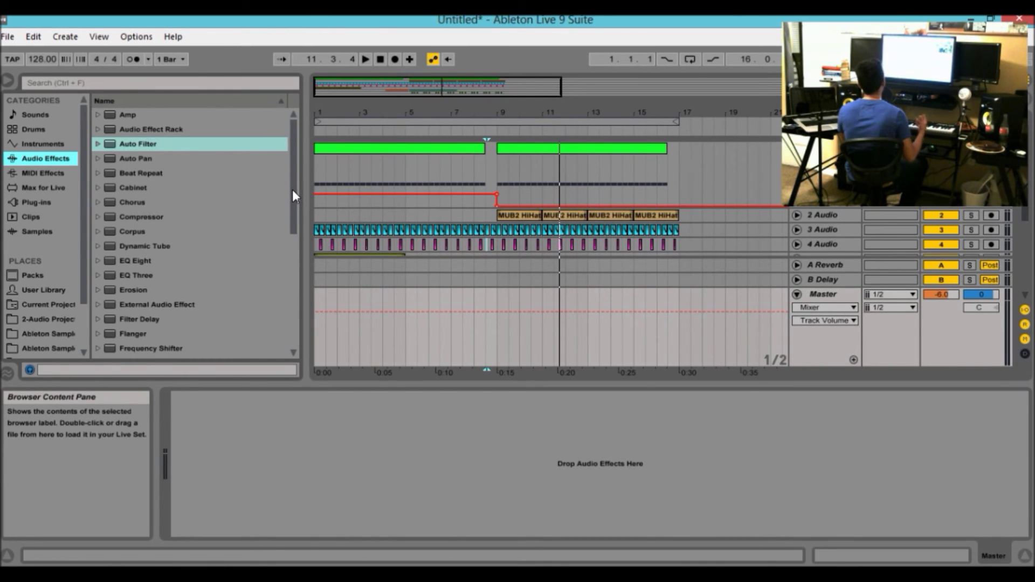
{"action": "left_click", "coordinate": [160, 217]}
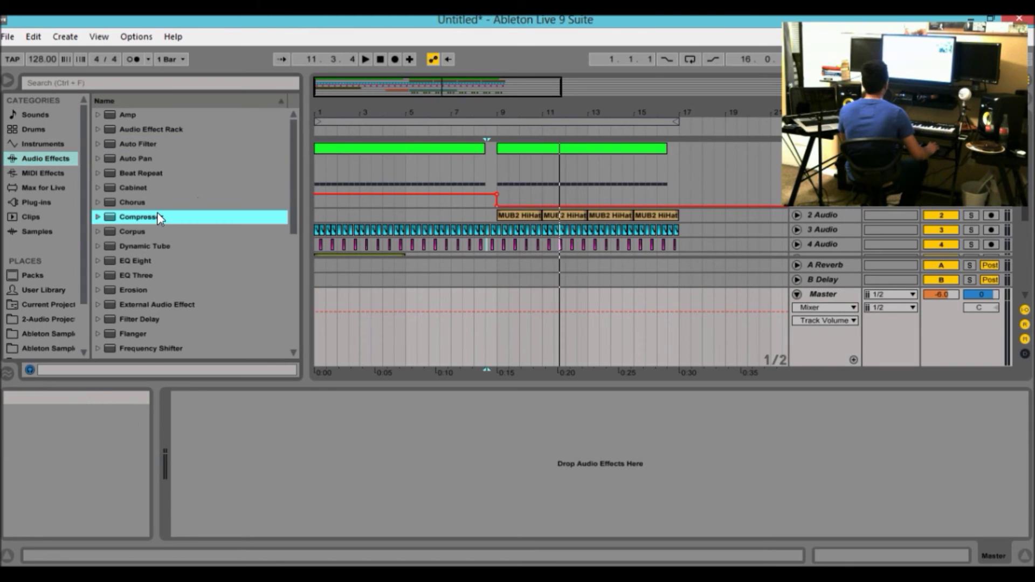
{"action": "key", "text": "Right"}
{"action": "key", "text": "Down"}
{"action": "key", "text": "Down"}
{"action": "key", "text": "Down"}
{"action": "key", "text": "Down"}
{"action": "key", "text": "Down"}
{"action": "key", "text": "Down"}
{"action": "key", "text": "Down"}
{"action": "key", "text": "Down"}
{"action": "key", "text": "Down"}
{"action": "key", "text": "Down"}
{"action": "key", "text": "Down"}
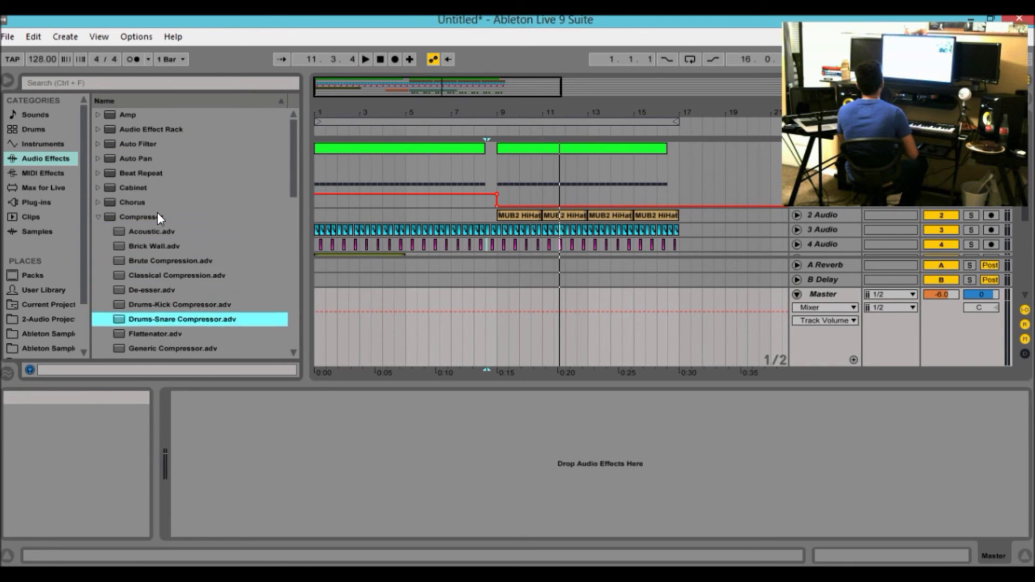
{"action": "key", "text": "Down"}
{"action": "key", "text": "Down"}
{"action": "key", "text": "Down"}
{"action": "key", "text": "Down"}
{"action": "key", "text": "Down"}
{"action": "key", "text": "Down"}
{"action": "key", "text": "Down"}
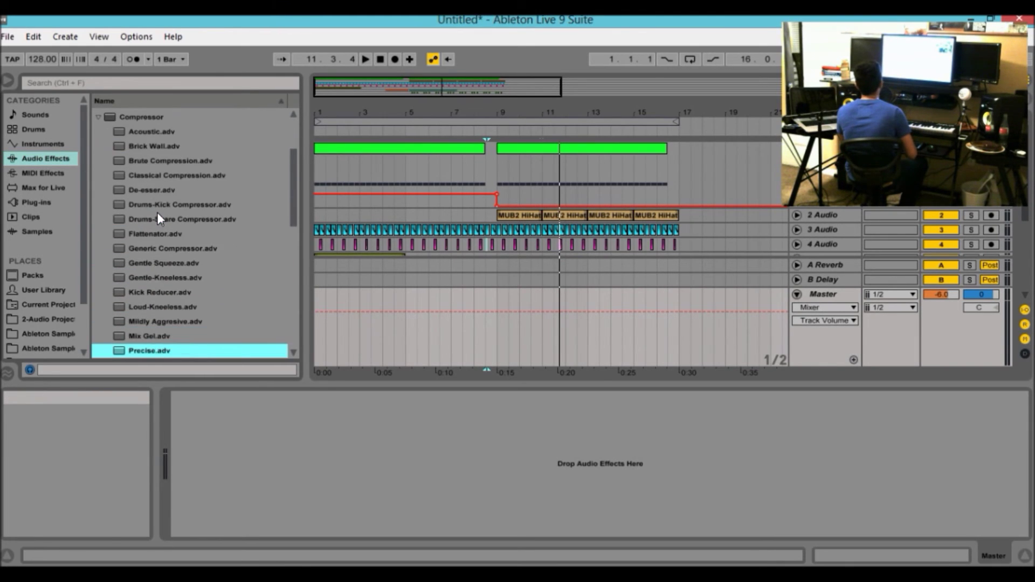
{"action": "key", "text": "Up"}
{"action": "key", "text": "Up"}
{"action": "key", "text": "Up"}
{"action": "key", "text": "Up"}
{"action": "key", "text": "Up"}
{"action": "key", "text": "Up"}
{"action": "key", "text": "Up"}
{"action": "key", "text": "Up"}
{"action": "key", "text": "Up"}
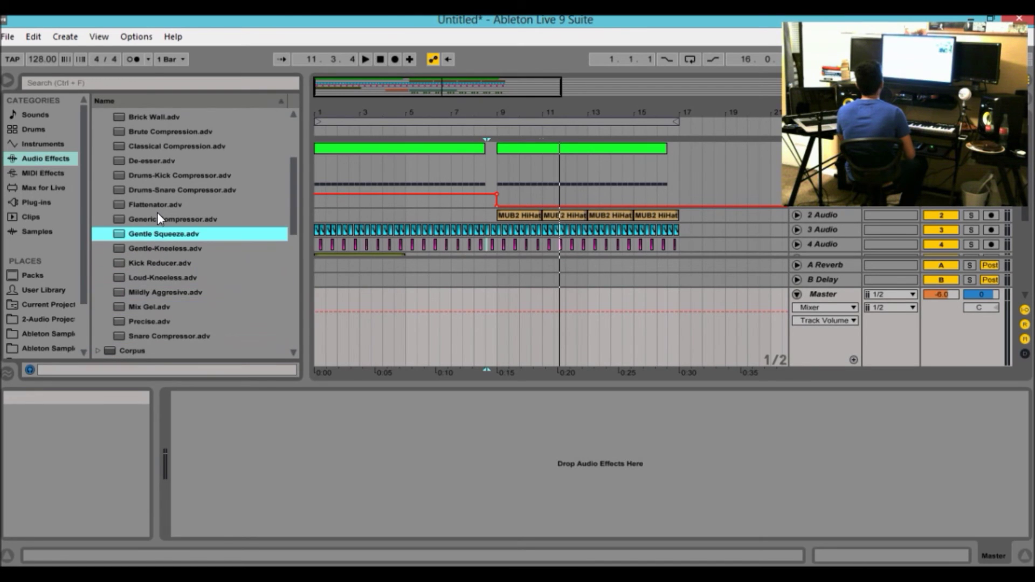
{"action": "key", "text": "Up"}
{"action": "key", "text": "Down"}
{"action": "key", "text": "Up"}
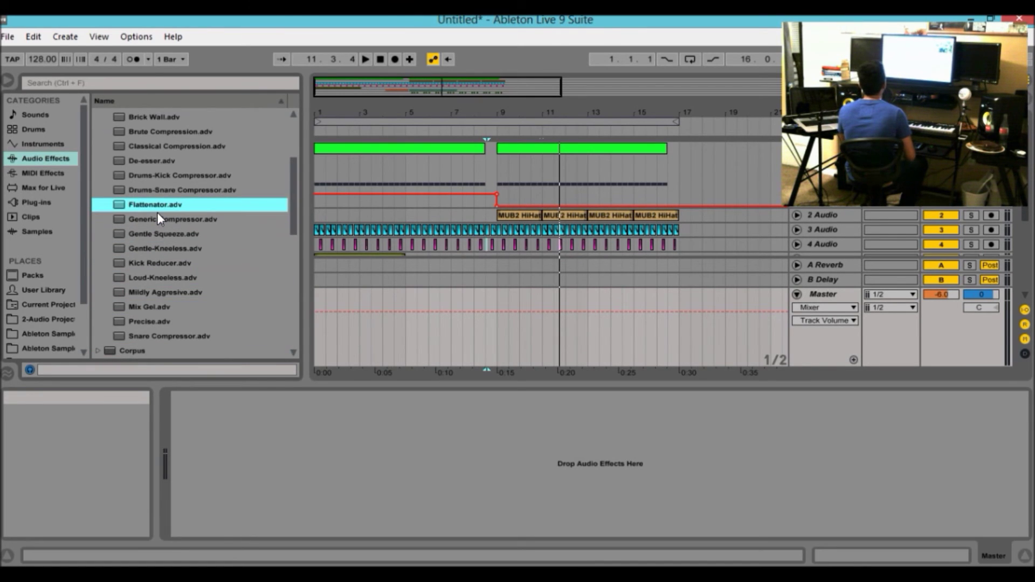
{"action": "key", "text": "Up"}
{"action": "key", "text": "Left"}
{"action": "key", "text": "Left"}
Browse the audio effects from Compressor down past Limiter for a dynamics processor for the Master track.
{"action": "key", "text": "Down"}
{"action": "key", "text": "Down"}
{"action": "key", "text": "Down"}
{"action": "key", "text": "Down"}
{"action": "key", "text": "Down"}
{"action": "key", "text": "Down"}
{"action": "key", "text": "Down"}
{"action": "key", "text": "Down"}
{"action": "key", "text": "Down"}
{"action": "key", "text": "Down"}
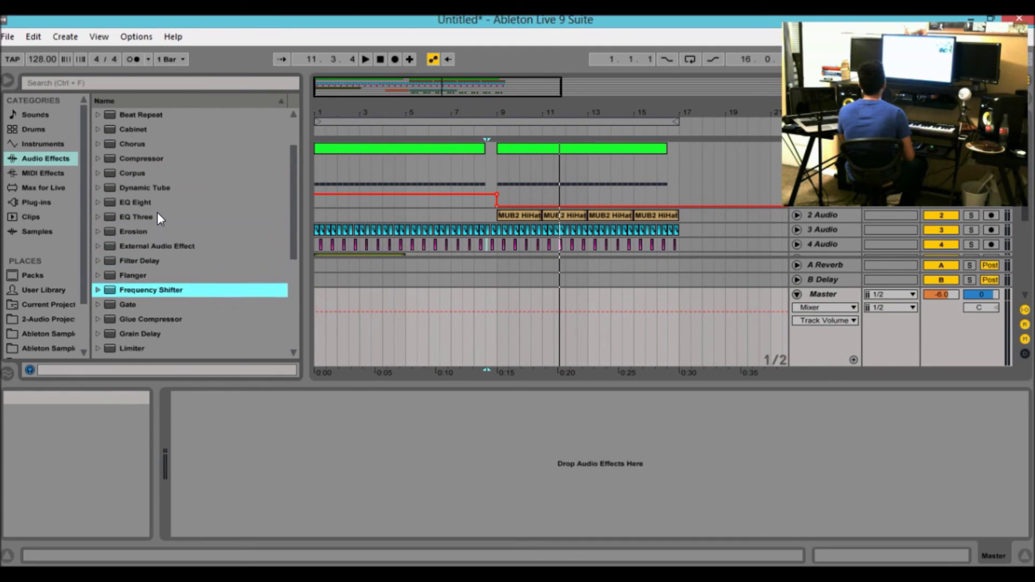
{"action": "key", "text": "Down"}
{"action": "key", "text": "Down"}
{"action": "key", "text": "Down"}
{"action": "key", "text": "Up"}
{"action": "key", "text": "Up"}
{"action": "key", "text": "Up"}
{"action": "key", "text": "Up"}
{"action": "key", "text": "Up"}
{"action": "key", "text": "Up"}
{"action": "key", "text": "Up"}
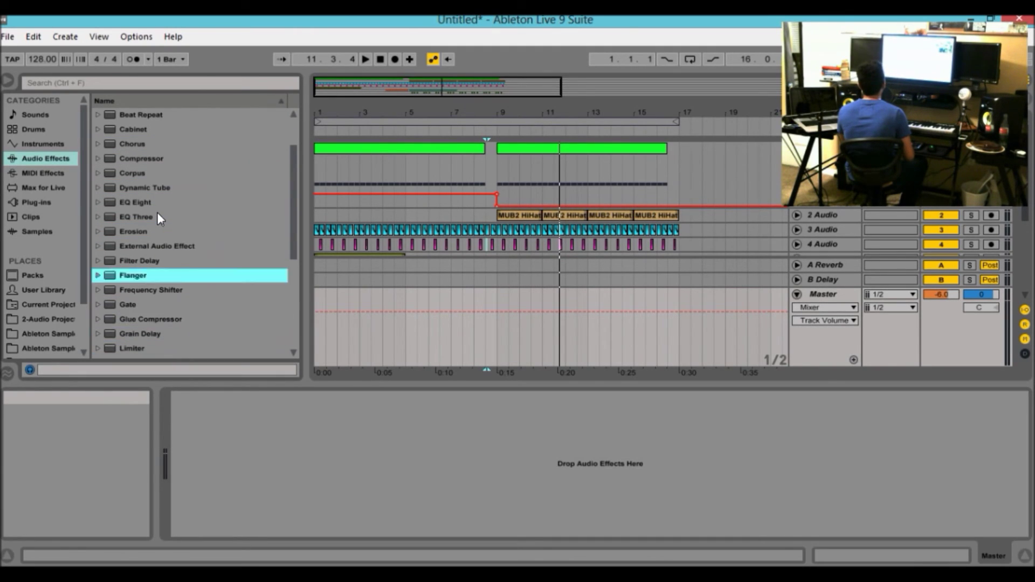
{"action": "key", "text": "Up"}
{"action": "key", "text": "Up"}
{"action": "key", "text": "Up"}
{"action": "key", "text": "Up"}
{"action": "key", "text": "Up"}
{"action": "key", "text": "Up"}
{"action": "key", "text": "Up"}
{"action": "key", "text": "Up"}
{"action": "key", "text": "Up"}
{"action": "key", "text": "Up"}
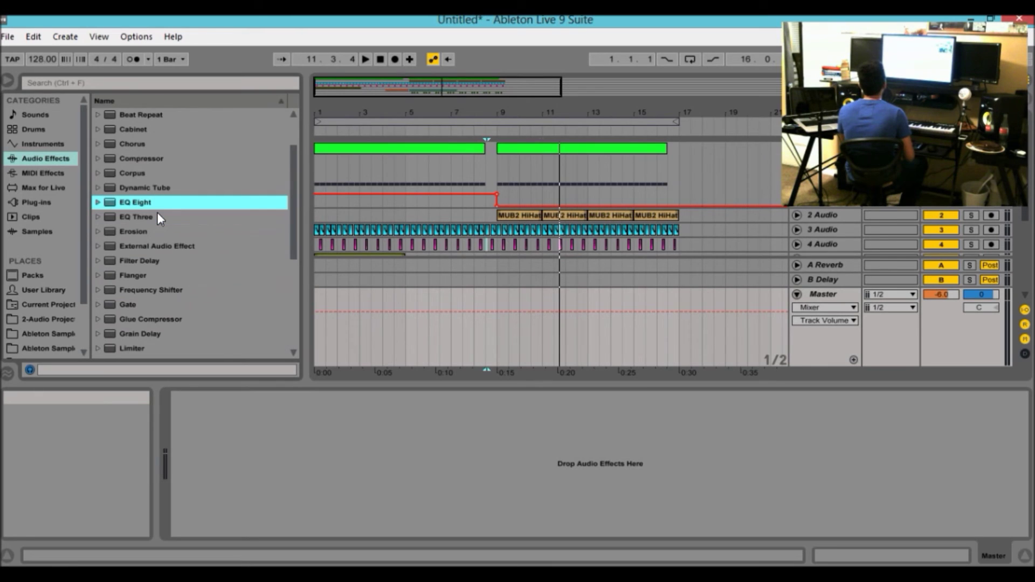
{"action": "key", "text": "Up"}
{"action": "key", "text": "Down"}
{"action": "key", "text": "Down"}
{"action": "key", "text": "Down"}
{"action": "key", "text": "Down"}
{"action": "key", "text": "Down"}
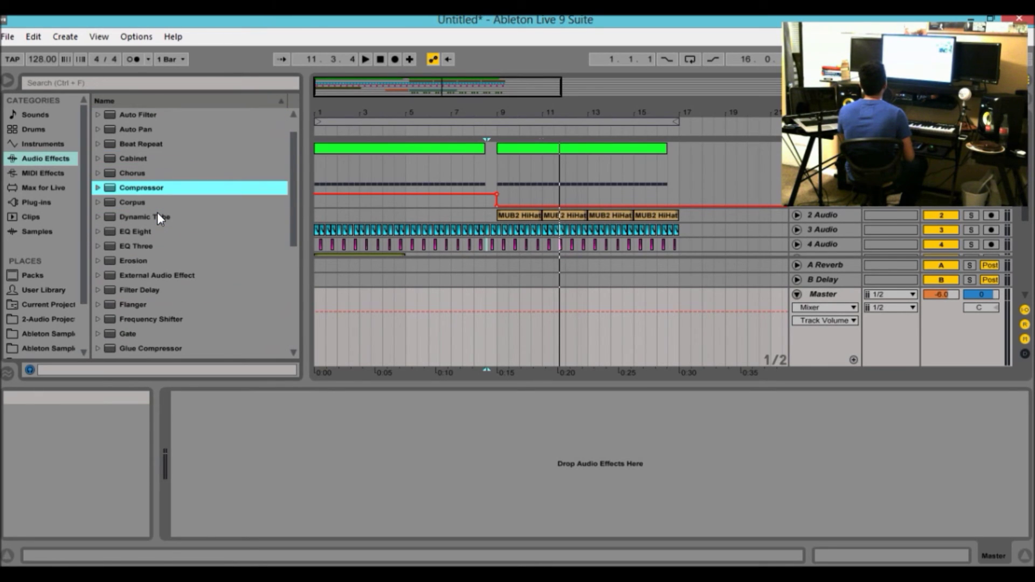
{"action": "key", "text": "Down"}
{"action": "key", "text": "Down"}
{"action": "key", "text": "Down"}
{"action": "key", "text": "Down"}
{"action": "key", "text": "Down"}
{"action": "key", "text": "Down"}
{"action": "key", "text": "Down"}
{"action": "key", "text": "Down"}
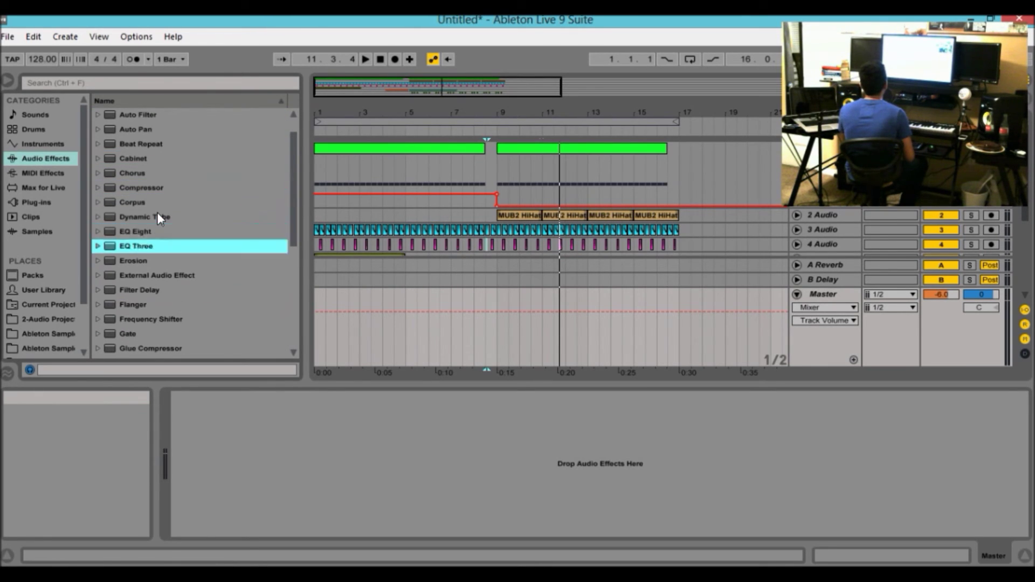
{"action": "key", "text": "Down"}
{"action": "key", "text": "Down"}
{"action": "key", "text": "Down"}
{"action": "key", "text": "Down"}
{"action": "key", "text": "Down"}
{"action": "key", "text": "Down"}
{"action": "key", "text": "Down"}
{"action": "key", "text": "Down"}
Load the Multiband Compression preset of Multiband Dynamics onto the Master track.
{"action": "key", "text": "Up"}
{"action": "key", "text": "Right"}
{"action": "key", "text": "Down"}
{"action": "key", "text": "Down"}
{"action": "key", "text": "Down"}
{"action": "key", "text": "Down"}
{"action": "key", "text": "Down"}
{"action": "key", "text": "Down"}
{"action": "key", "text": "Down"}
{"action": "key", "text": "Down"}
{"action": "key", "text": "Up"}
{"action": "key", "text": "Up"}
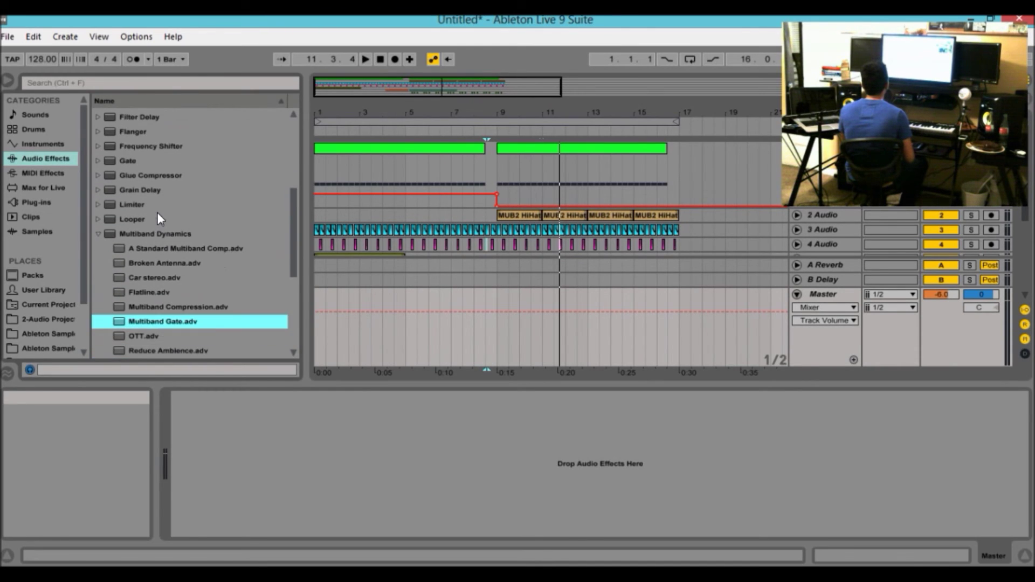
{"action": "key", "text": "Up"}
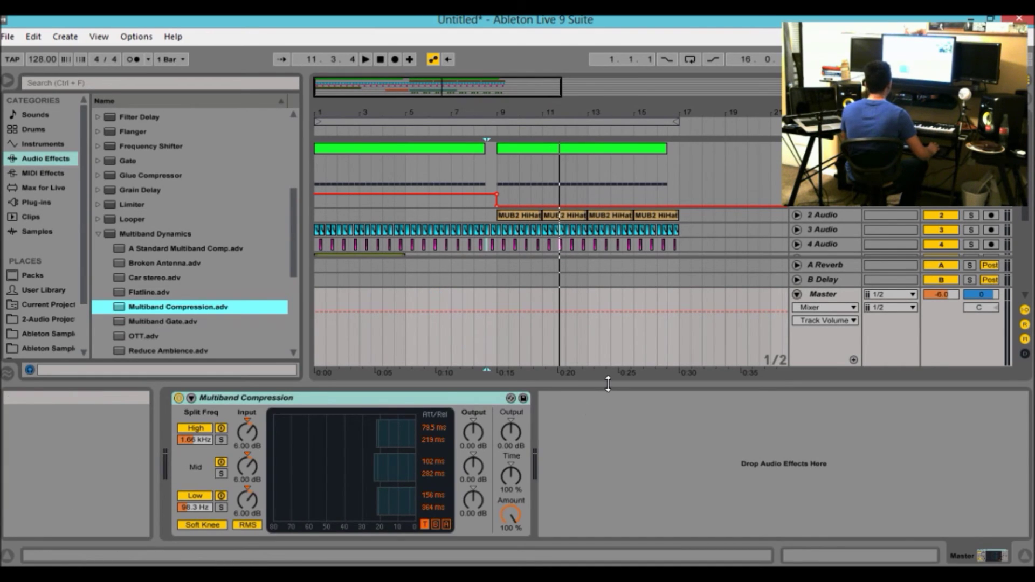
Add the Limiter's Upper Ceiling preset after Multiband Compression on the Master track.
{"action": "left_click", "coordinate": [204, 226]}
{"action": "left_click", "coordinate": [203, 236]}
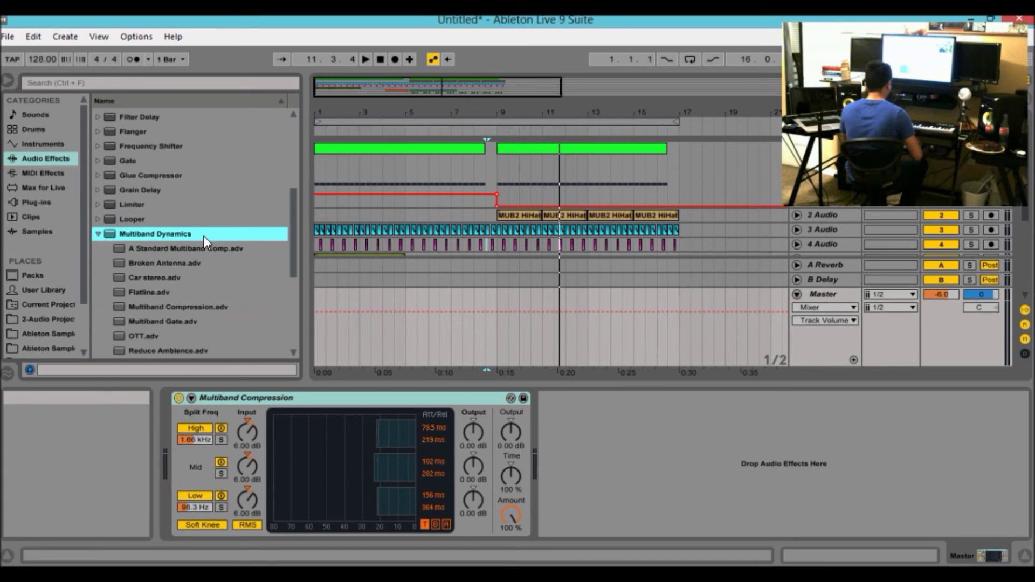
{"action": "key", "text": "Left"}
{"action": "key", "text": "Up"}
{"action": "key", "text": "Up"}
{"action": "key", "text": "Right"}
{"action": "key", "text": "Down"}
{"action": "key", "text": "Down"}
{"action": "key", "text": "Down"}
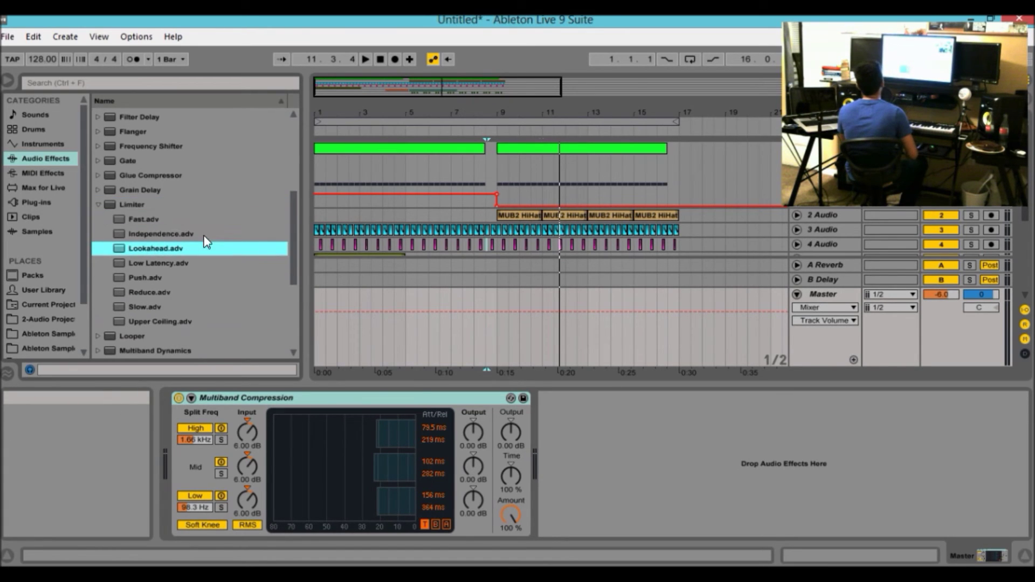
{"action": "left_click_drag", "start_coordinate": [154, 325], "coordinate": [674, 455]}
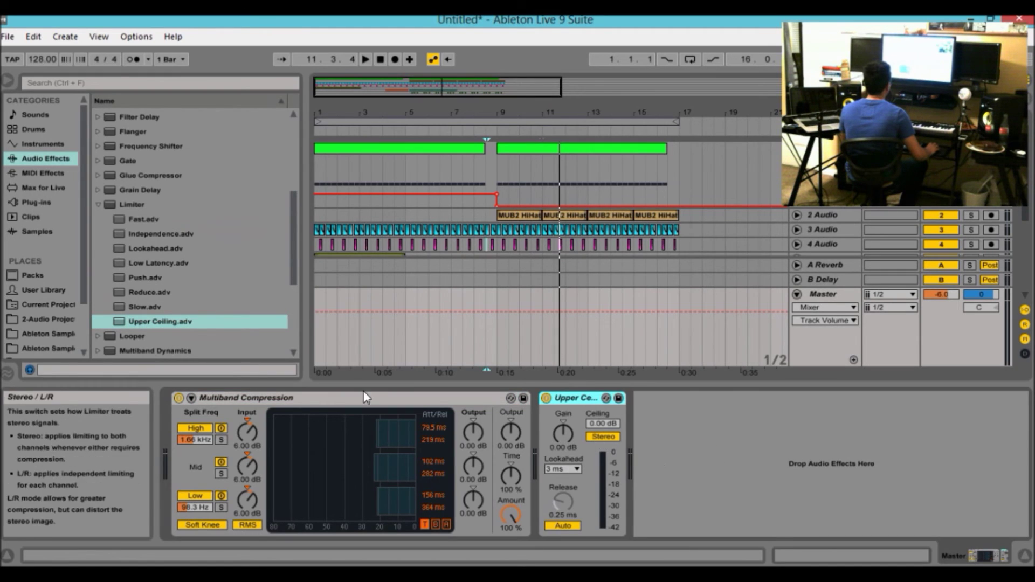
Try a -6 dB ceiling on the Upper Ceiling limiter, comparing the playback with the limiter bypassed and active.
{"action": "left_click", "coordinate": [603, 425]}
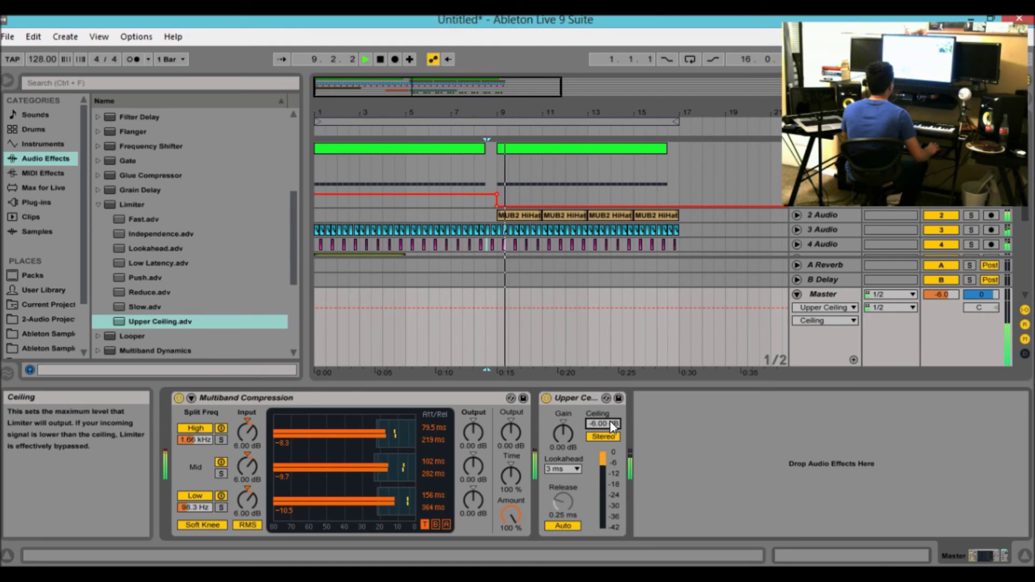
{"action": "left_click", "coordinate": [547, 398]}
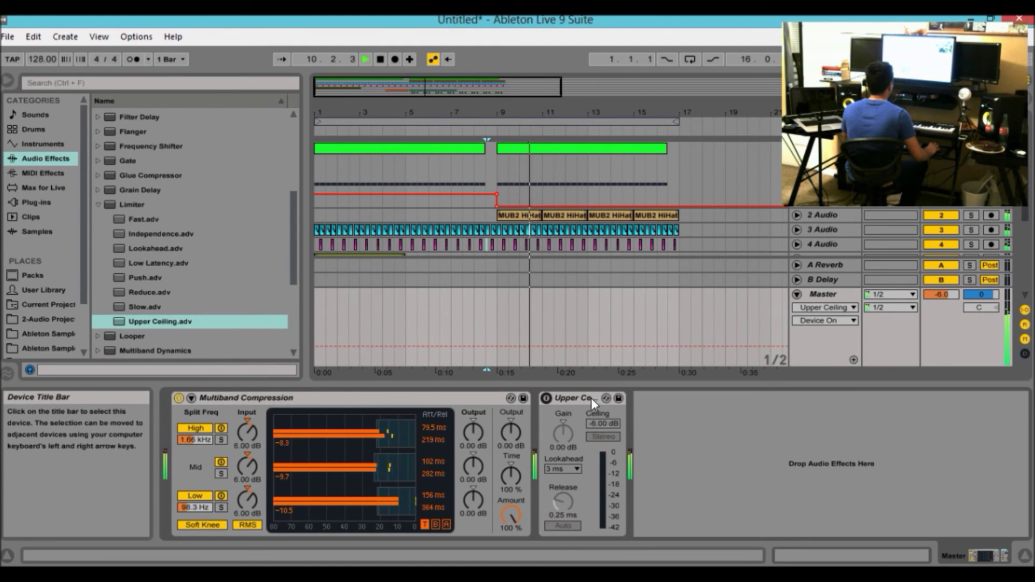
{"action": "left_click", "coordinate": [546, 398]}
Return the limiter's ceiling to 0 dB, compare the sound with the limiter off and on, and stop playback.
{"action": "left_click", "coordinate": [604, 424]}
{"action": "left_click_drag", "start_coordinate": [606, 426], "coordinate": [605, 423]}
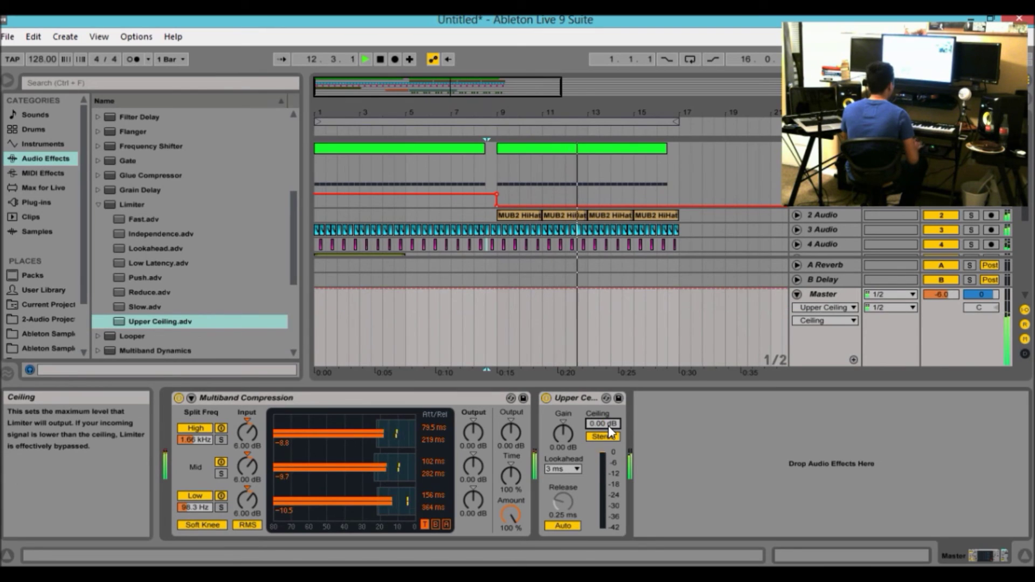
{"action": "left_click", "coordinate": [547, 398]}
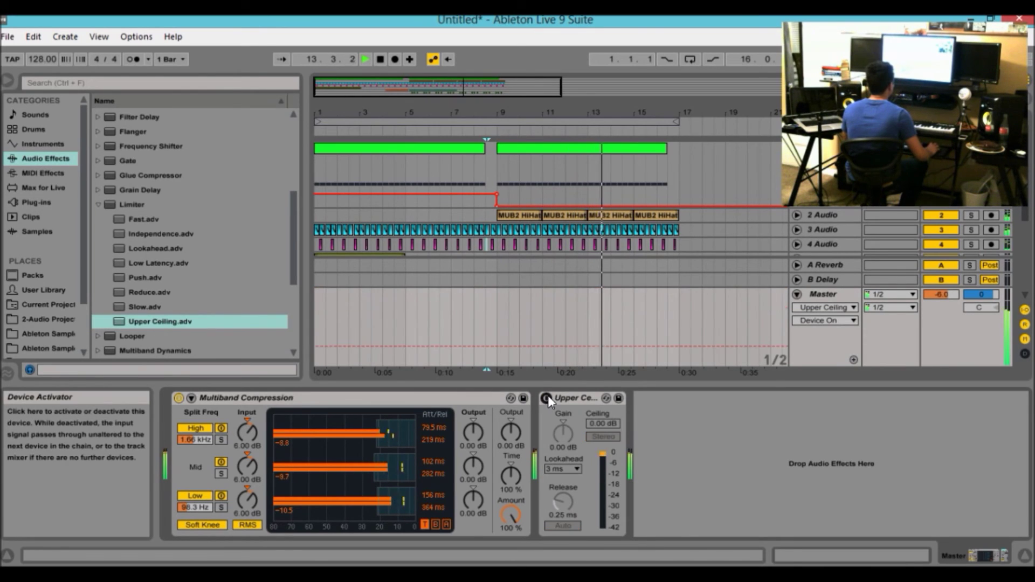
{"action": "key", "text": "space"}
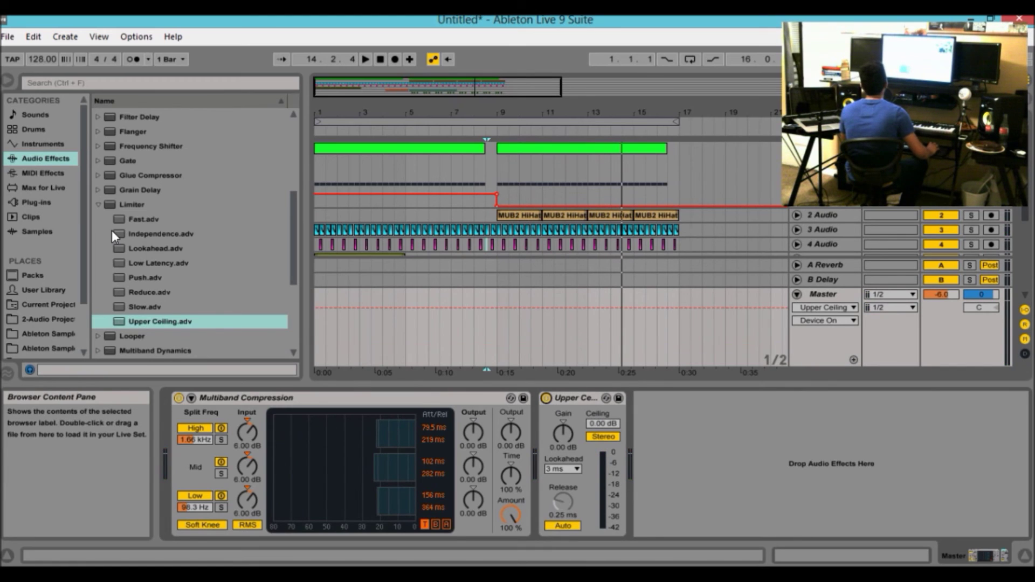
Browse the audio effects list from Limiter up to Dynamic Tube and look through the EQ Eight and EQ Three presets.
{"action": "left_click", "coordinate": [126, 209]}
{"action": "left_click", "coordinate": [127, 209]}
{"action": "key", "text": "Down"}
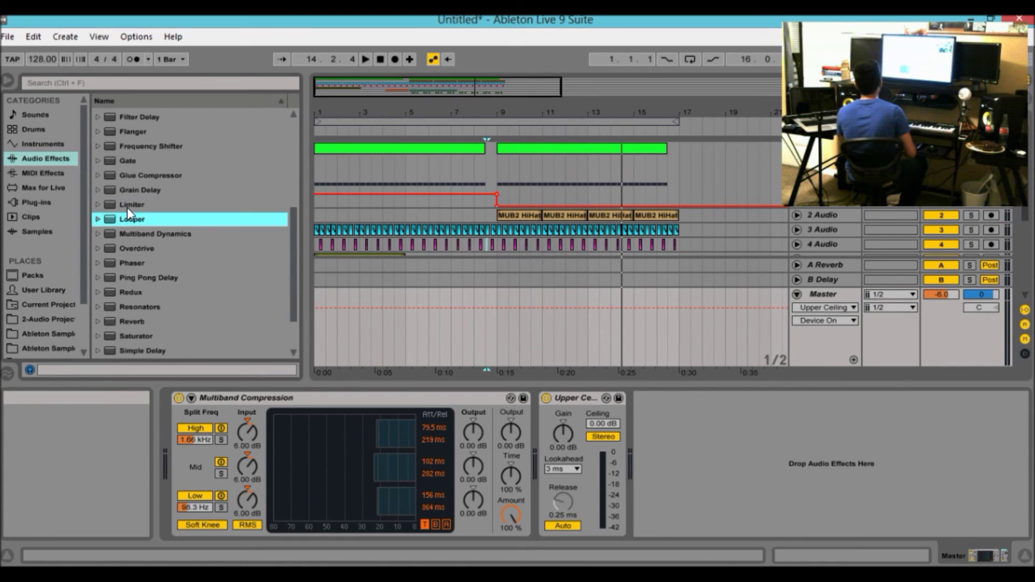
{"action": "key", "text": "Up"}
{"action": "key", "text": "Up"}
{"action": "key", "text": "Up"}
{"action": "key", "text": "Up"}
{"action": "key", "text": "Up"}
{"action": "key", "text": "Up"}
{"action": "key", "text": "Up"}
{"action": "key", "text": "Up"}
{"action": "key", "text": "Up"}
{"action": "key", "text": "Up"}
{"action": "key", "text": "Up"}
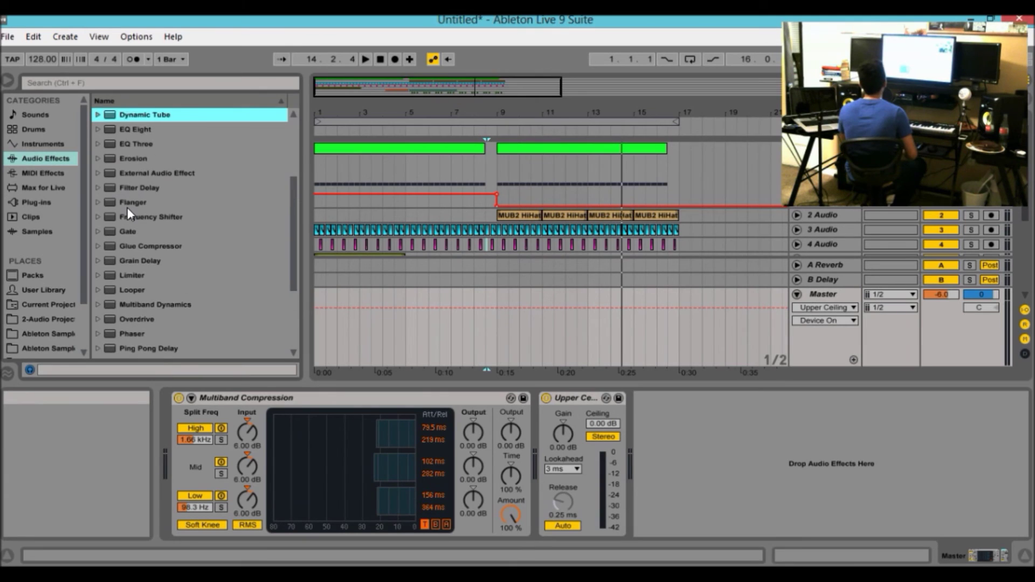
{"action": "key", "text": "Down"}
{"action": "key", "text": "Down"}
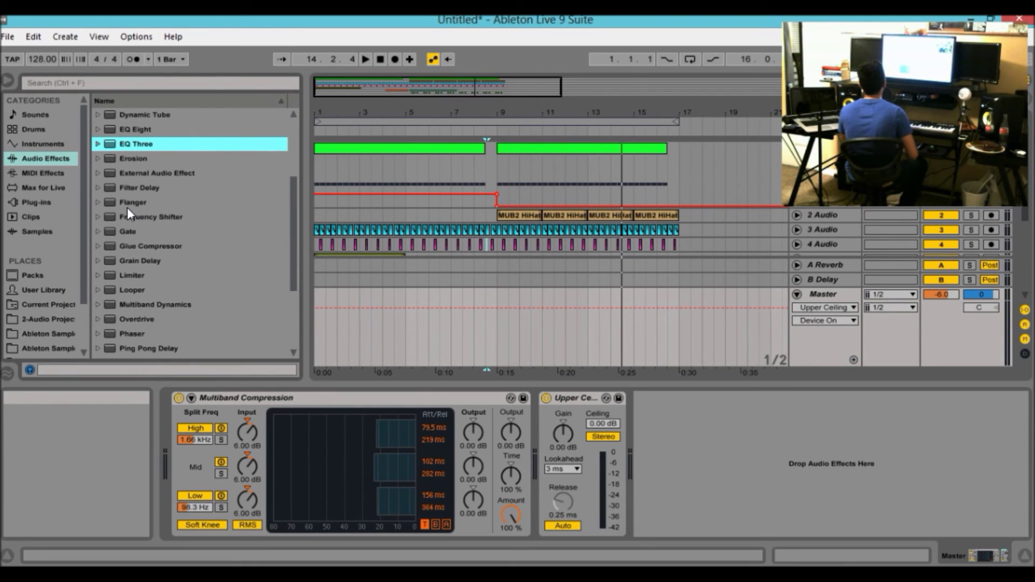
{"action": "key", "text": "Up"}
{"action": "key", "text": "Down"}
{"action": "key", "text": "Down"}
{"action": "key", "text": "Up"}
{"action": "key", "text": "Up"}
{"action": "key", "text": "Right"}
{"action": "key", "text": "Left"}
{"action": "key", "text": "Down"}
{"action": "key", "text": "Right"}
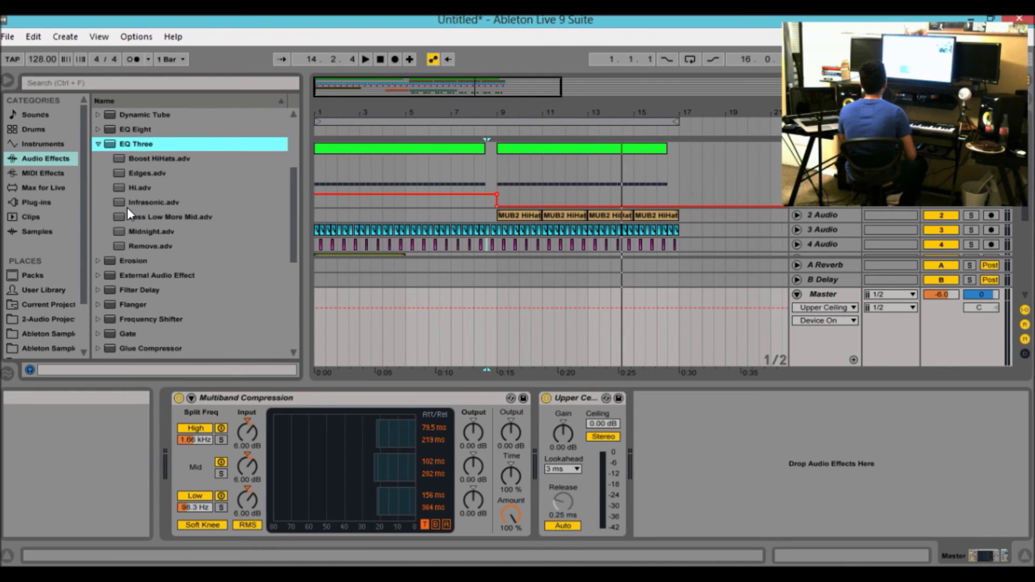
{"action": "key", "text": "Left"}
{"action": "key", "text": "Up"}
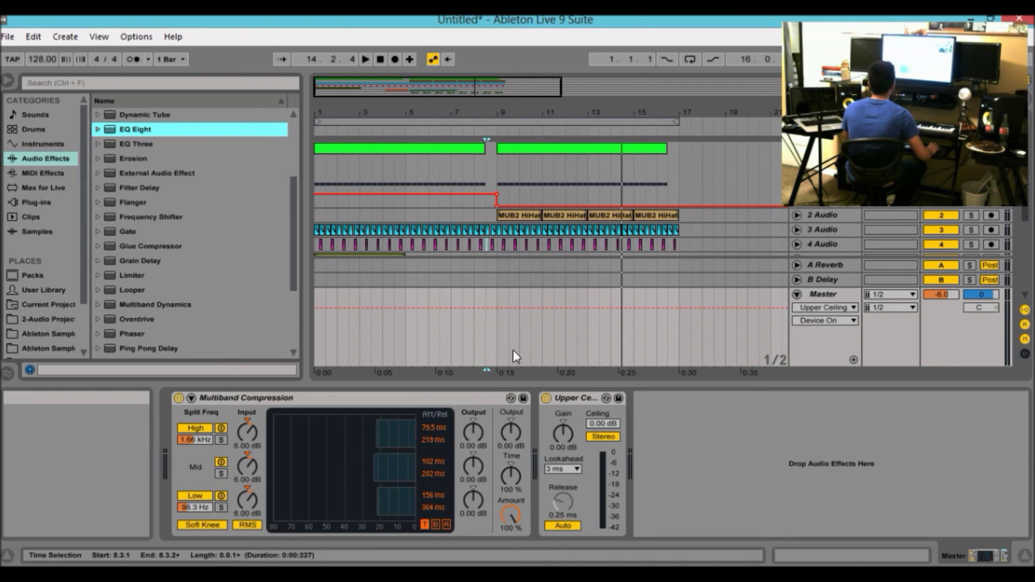
Play the arrangement from the beginning, show the Master track's devices, and listen with Multiband Compression bypassed.
{"action": "left_click_drag", "start_coordinate": [752, 383], "coordinate": [749, 448]}
{"action": "left_click_drag", "start_coordinate": [554, 116], "coordinate": [494, 101]}
{"action": "left_click", "coordinate": [381, 59]}
{"action": "key", "text": "space"}
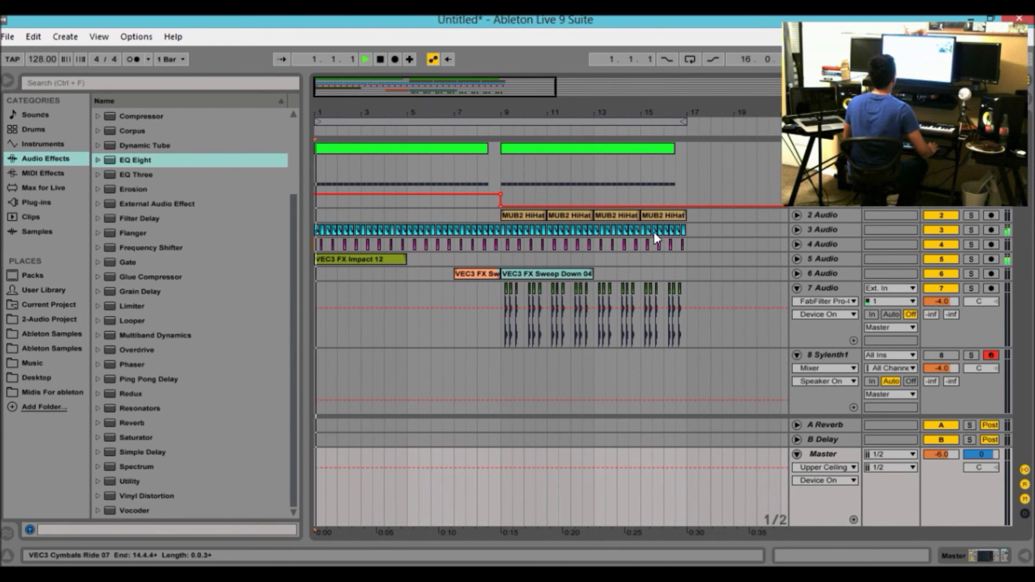
{"action": "left_click", "coordinate": [835, 453]}
{"action": "double_click", "coordinate": [836, 452]}
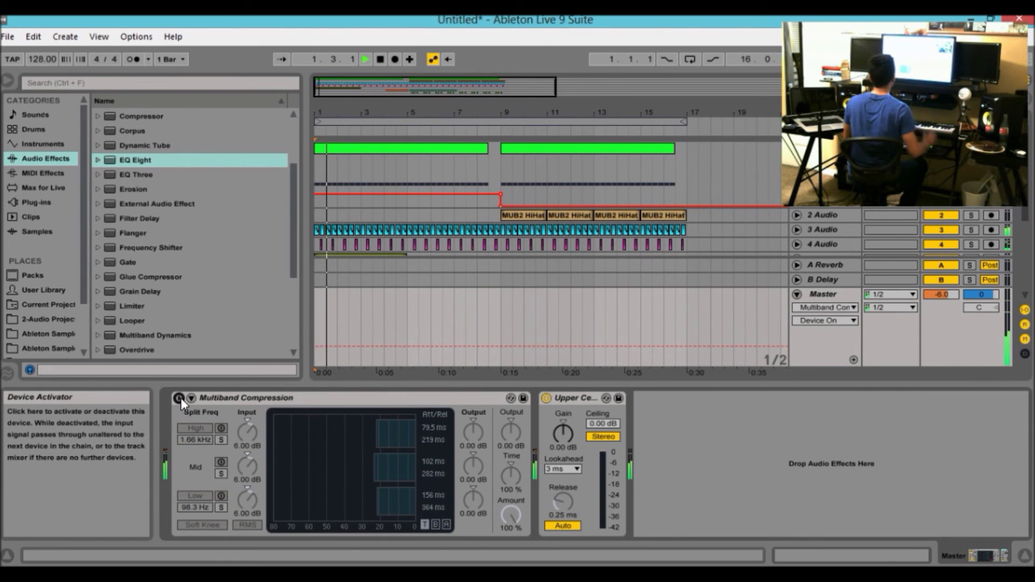
{"action": "key", "text": "space"}
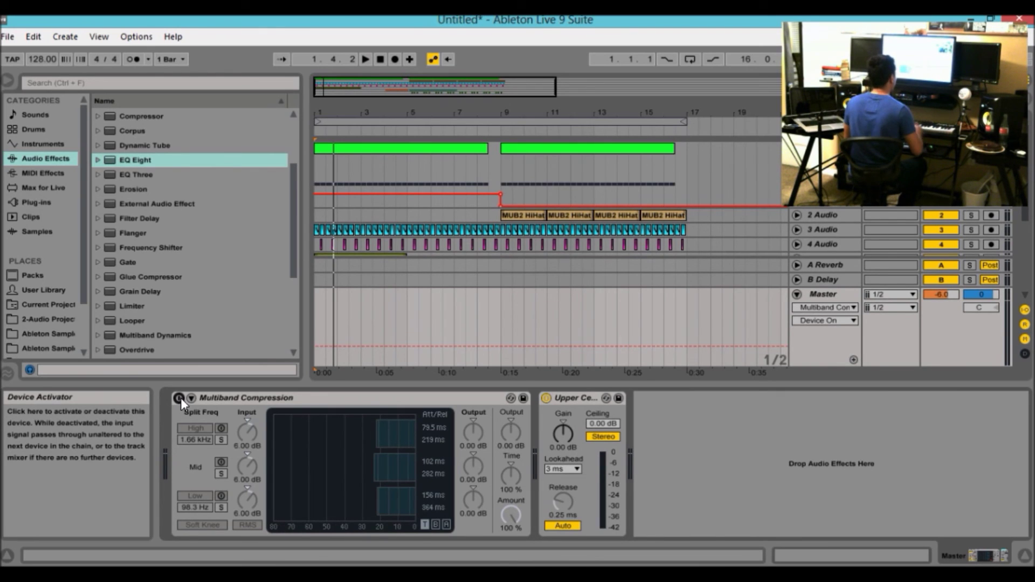
Reactivate Multiband Compression, compare the playback with it off and on, and return to the start of the arrangement.
{"action": "left_click", "coordinate": [178, 398]}
{"action": "key", "text": "space"}
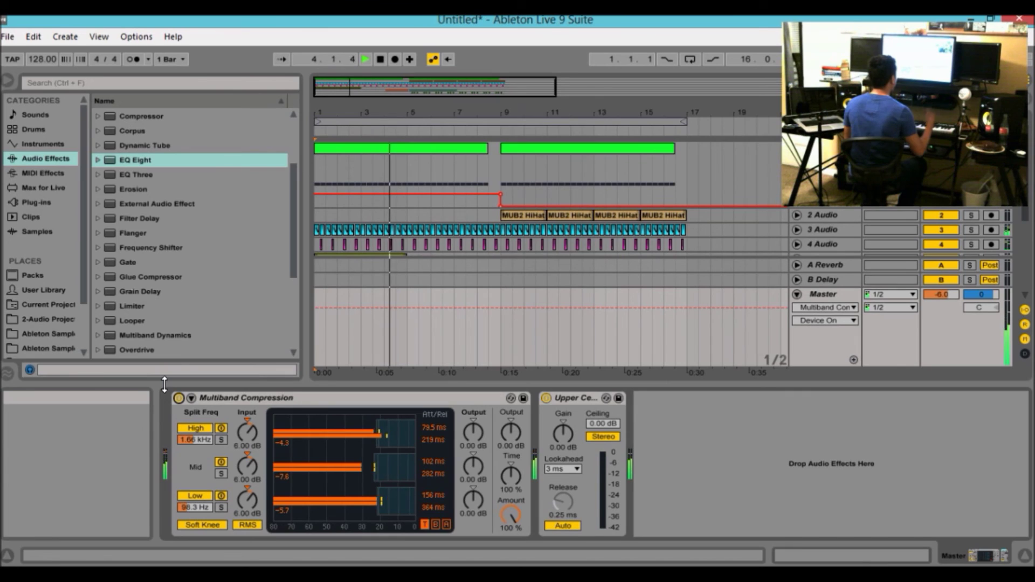
{"action": "left_click", "coordinate": [548, 396]}
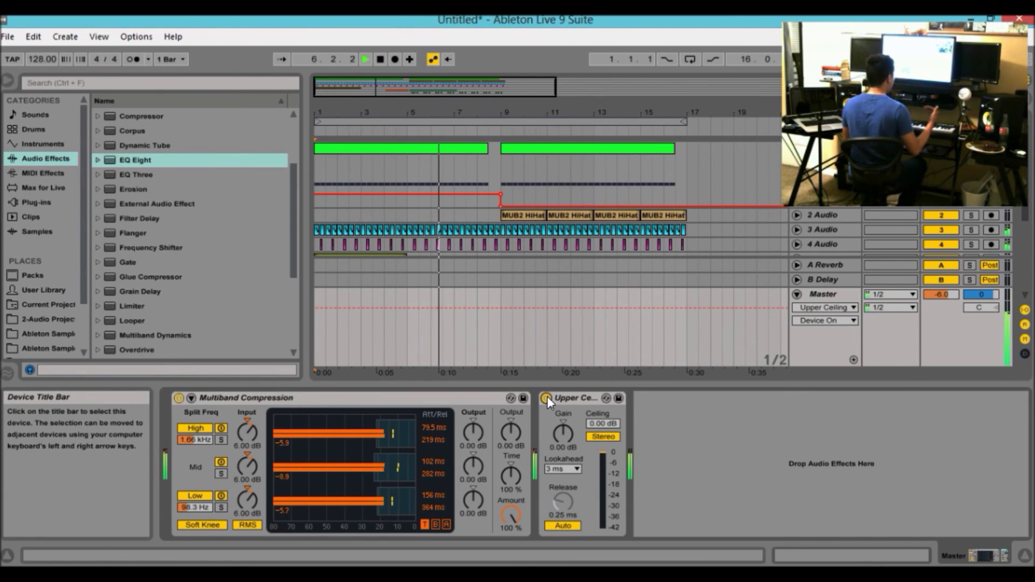
{"action": "left_click", "coordinate": [179, 399]}
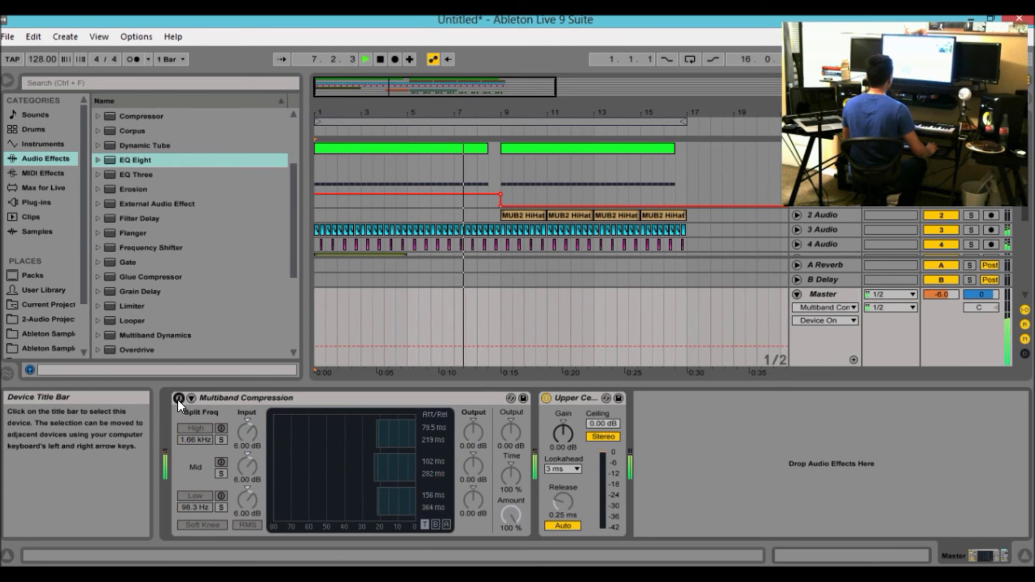
{"action": "left_click", "coordinate": [179, 398]}
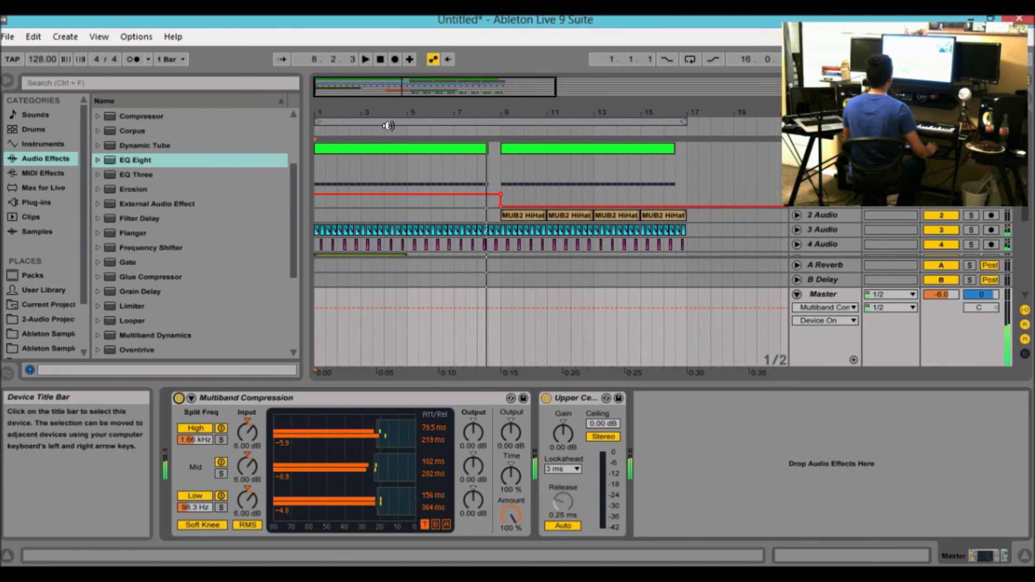
{"action": "left_click", "coordinate": [381, 59]}
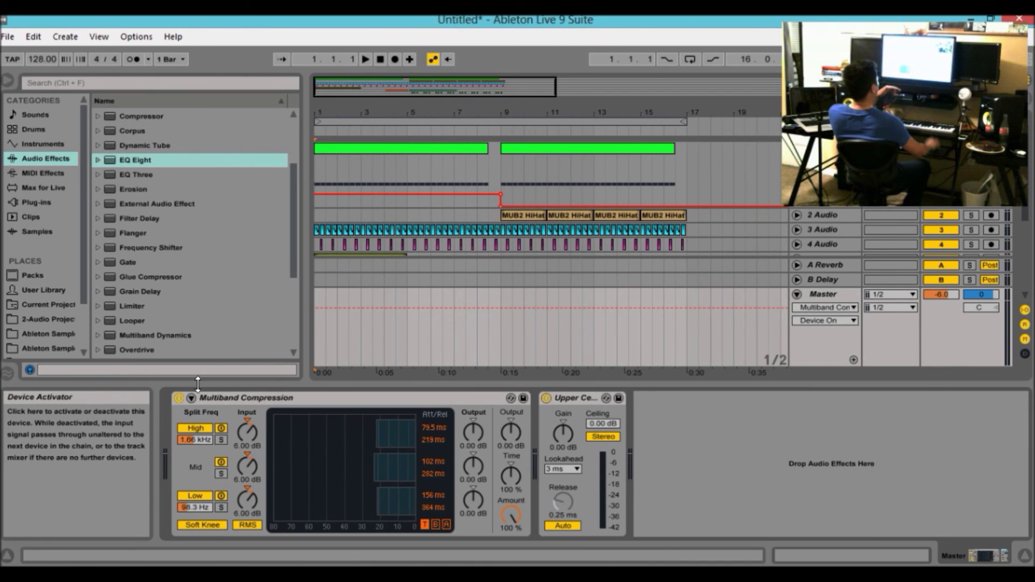
Solo the 2 Audio hi-hat track and listen to it from bar 10.
{"action": "left_click", "coordinate": [520, 244]}
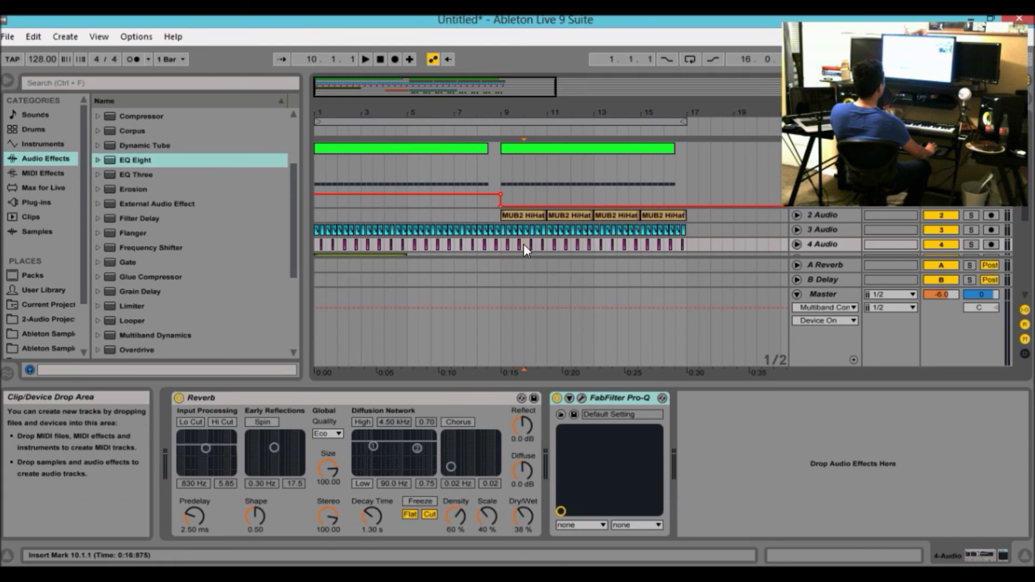
{"action": "key", "text": "space"}
{"action": "left_click", "coordinate": [973, 215]}
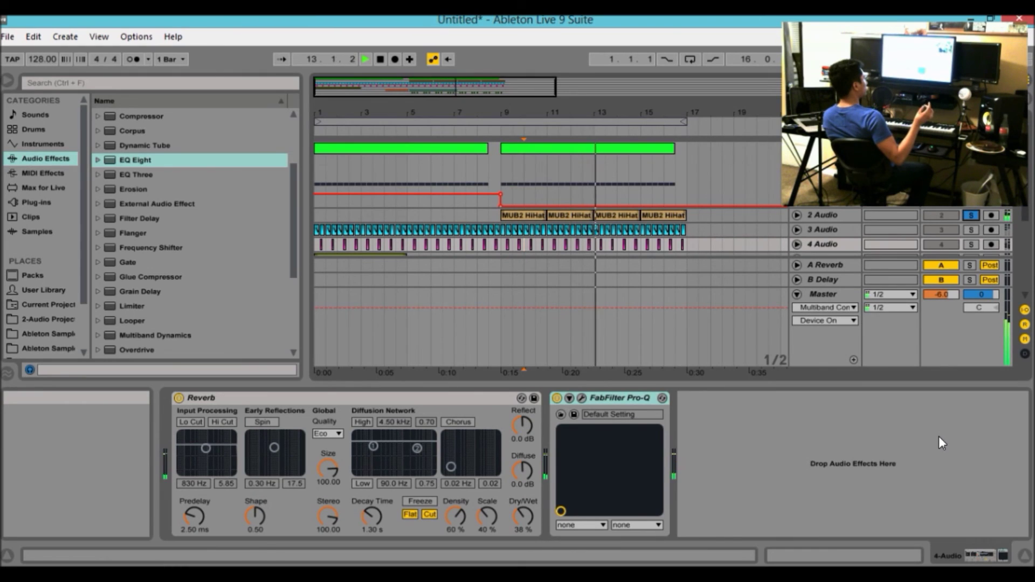
{"action": "key", "text": "space"}
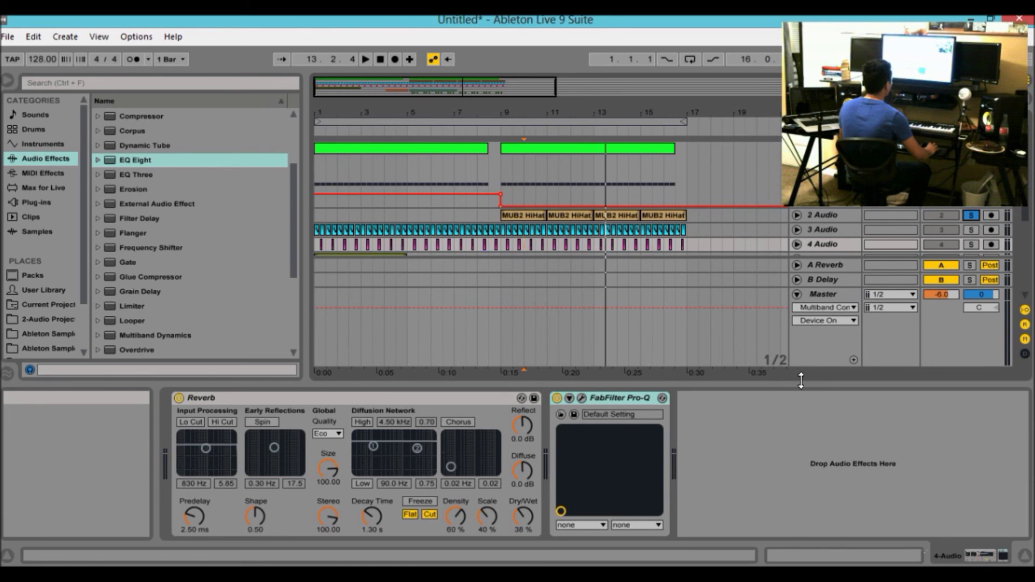
Play from the beginning with 2 Audio soloed and switch the Master's Multiband Compression off and on.
{"action": "left_click_drag", "start_coordinate": [801, 381], "coordinate": [803, 508]}
{"action": "left_click_drag", "start_coordinate": [784, 400], "coordinate": [748, 552]}
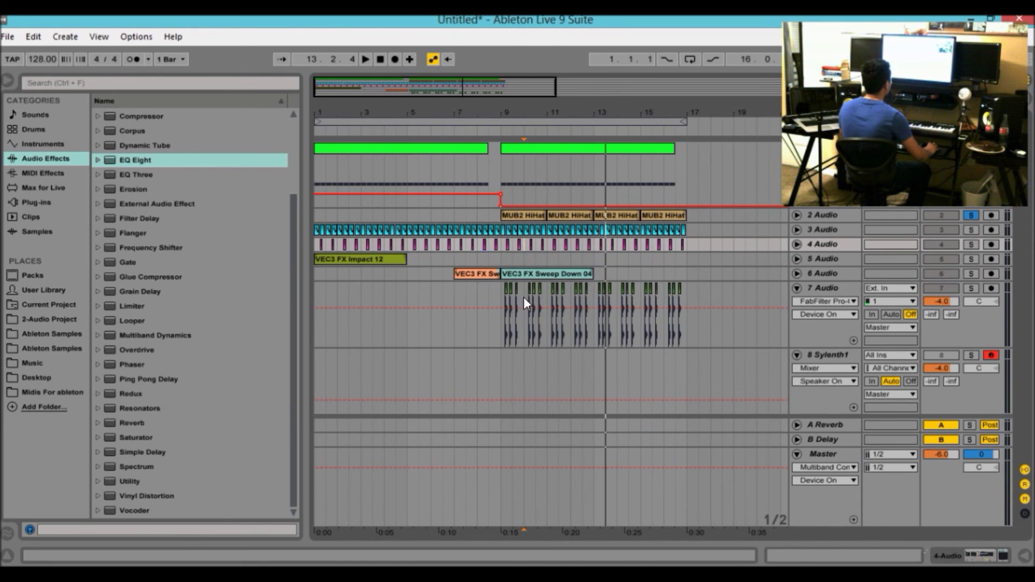
{"action": "left_click", "coordinate": [381, 59]}
{"action": "key", "text": "space"}
{"action": "key", "text": "space"}
{"action": "double_click", "coordinate": [823, 454]}
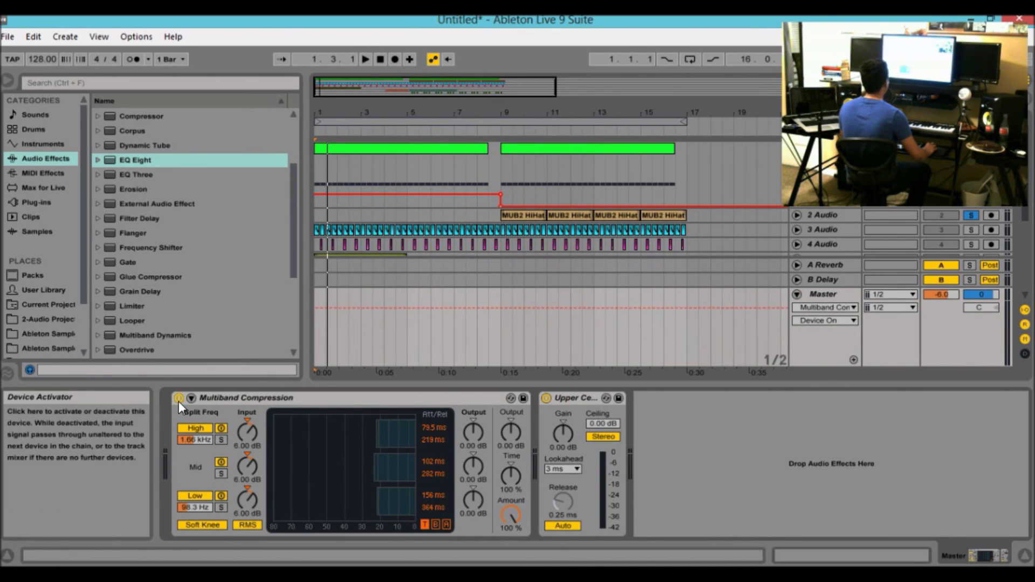
{"action": "key", "text": "space"}
{"action": "left_click", "coordinate": [179, 399]}
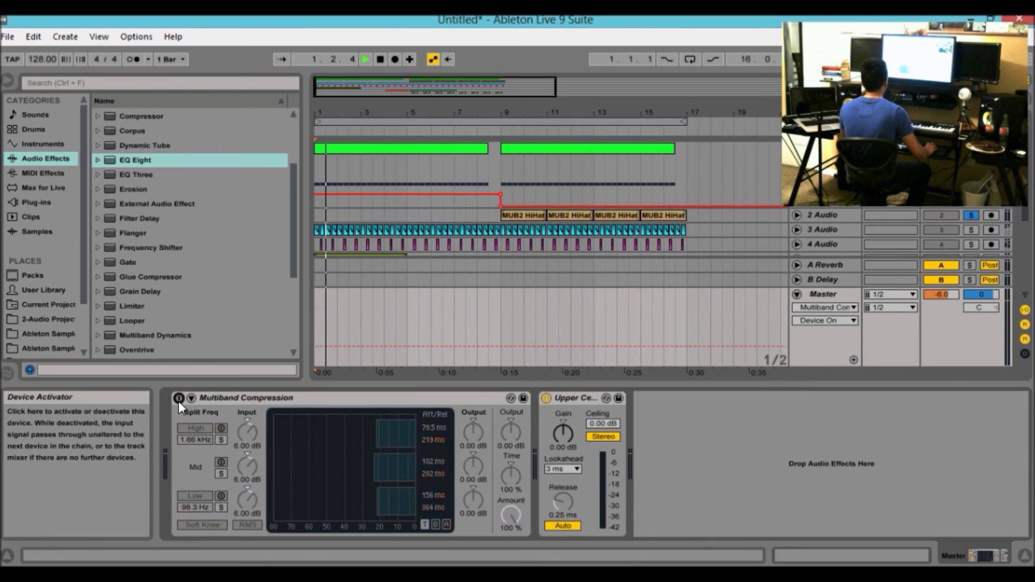
{"action": "left_click", "coordinate": [180, 399]}
{"action": "key", "text": "space"}
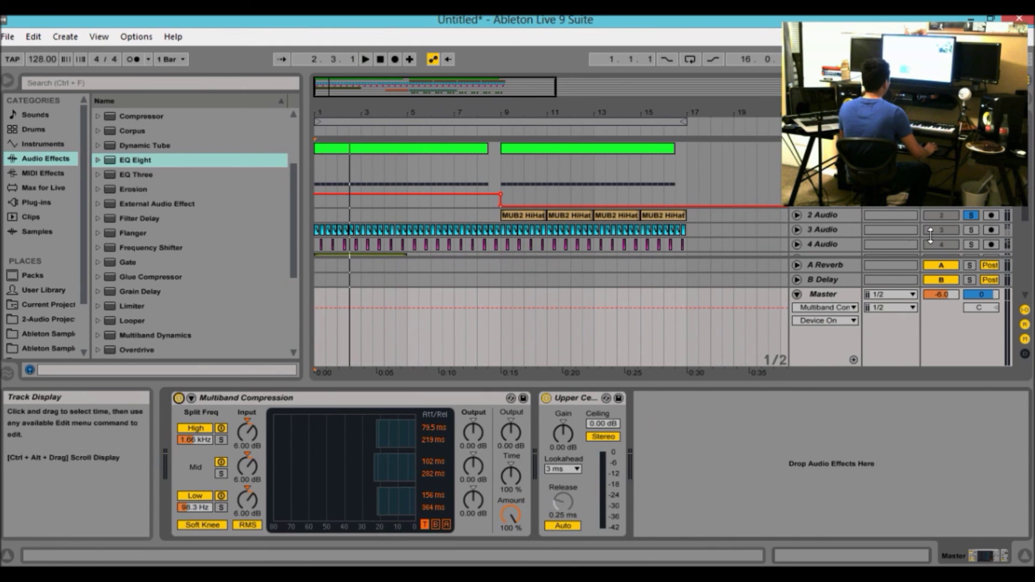
Unsolo 2 Audio and compare the full mix with Multiband Compression repeatedly bypassed and active.
{"action": "left_click", "coordinate": [971, 216]}
{"action": "key", "text": "space"}
{"action": "left_click", "coordinate": [180, 399]}
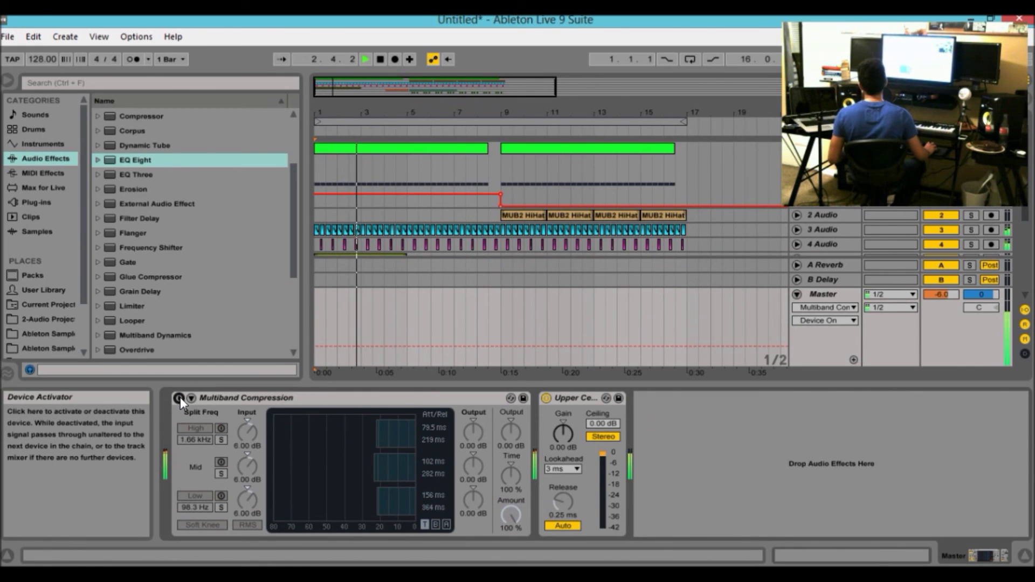
{"action": "left_click", "coordinate": [179, 398]}
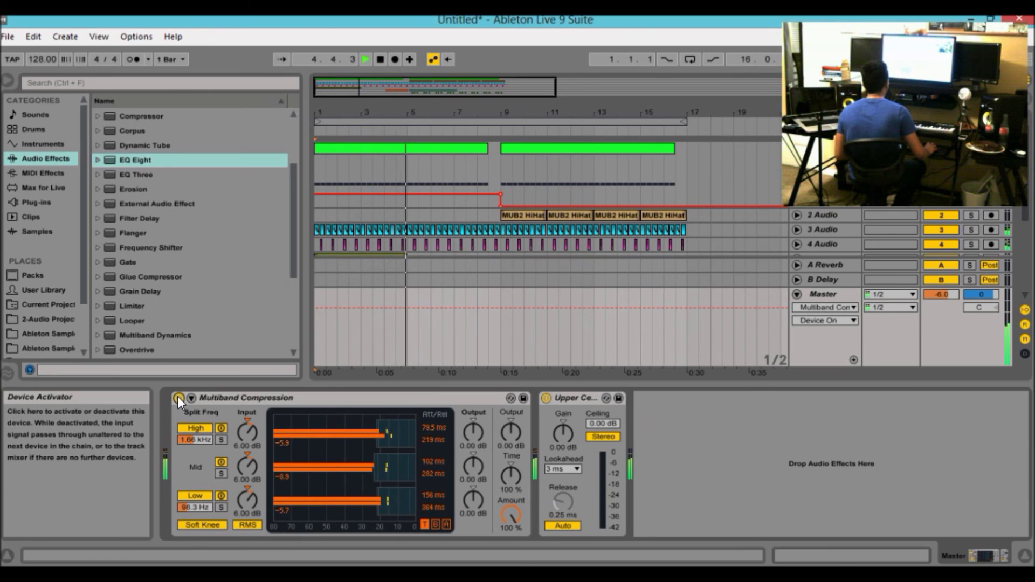
{"action": "left_click", "coordinate": [177, 398]}
{"action": "left_click", "coordinate": [178, 397]}
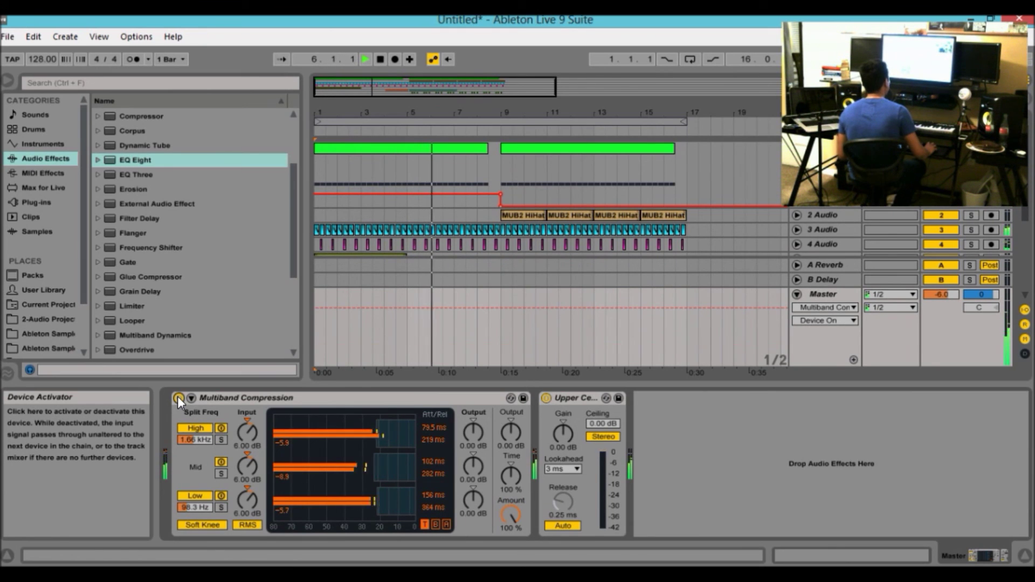
{"action": "key", "text": "space"}
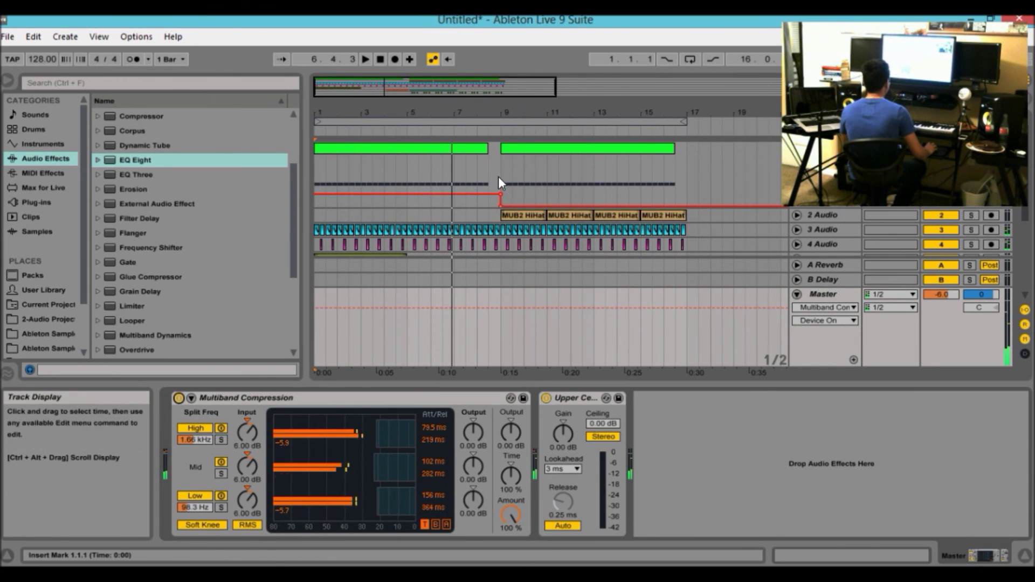
Play the section from bar 9, compare it with Multiband Compression off and on, and select its low-band input gain.
{"action": "left_click", "coordinate": [500, 176]}
{"action": "key", "text": "space"}
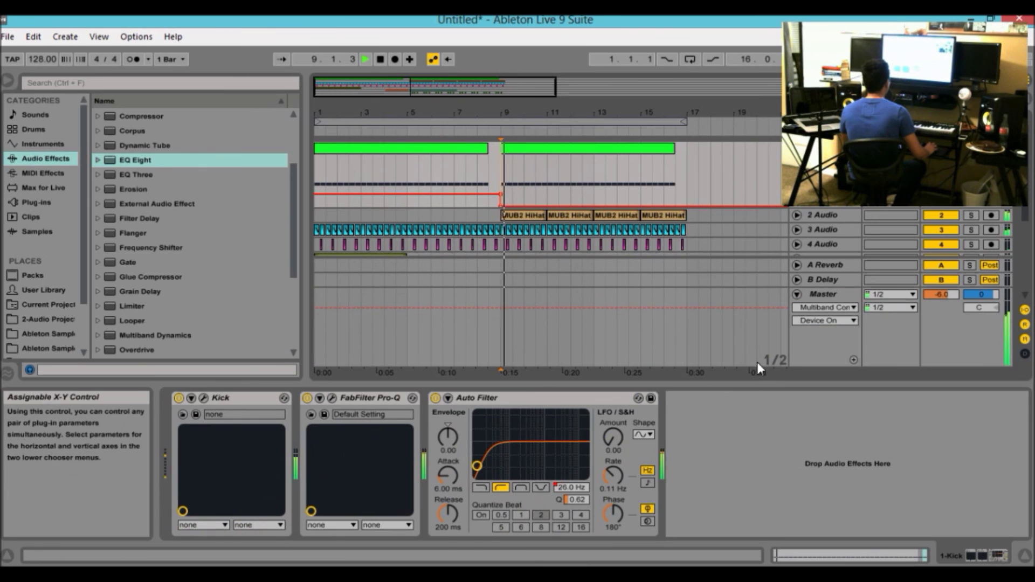
{"action": "left_click", "coordinate": [824, 293]}
{"action": "left_click", "coordinate": [179, 398]}
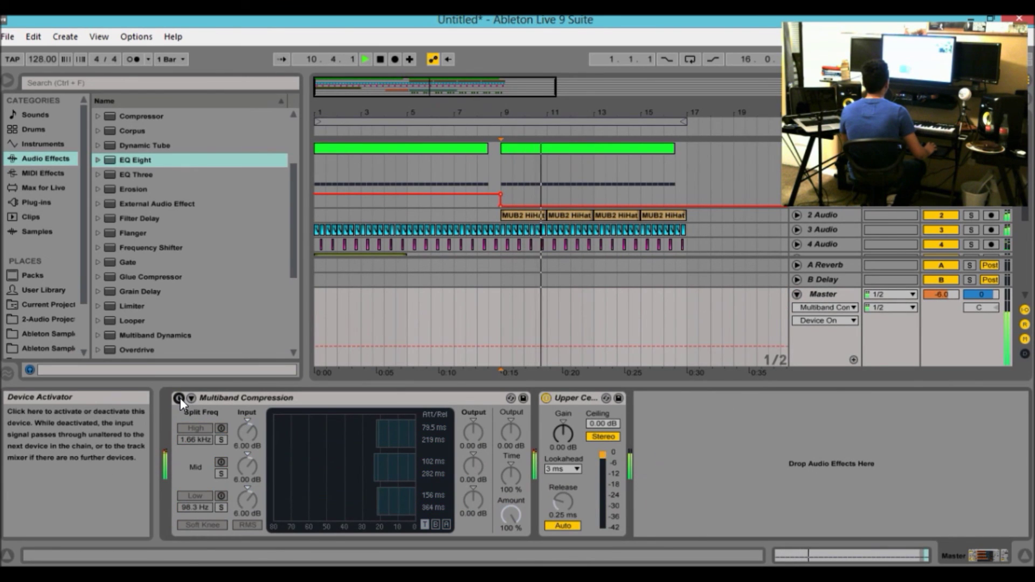
{"action": "left_click", "coordinate": [180, 398]}
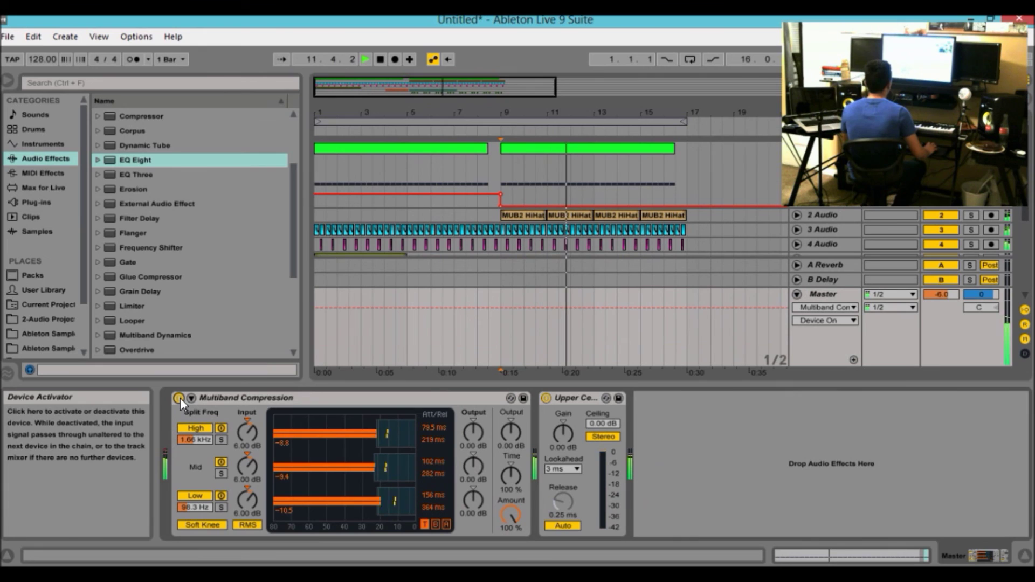
{"action": "left_click", "coordinate": [248, 503]}
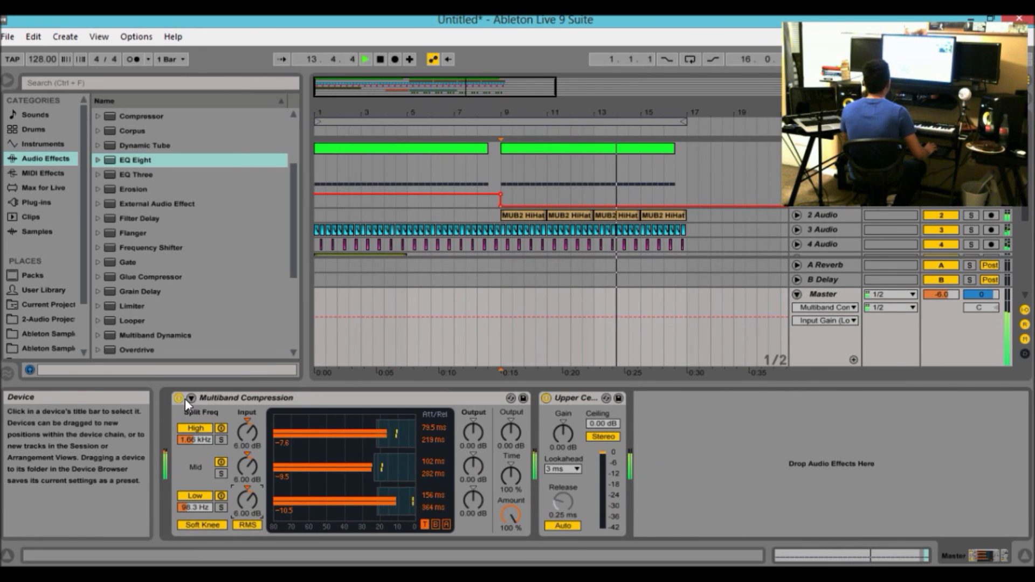
Delete Multiband Compression and the Upper Ceiling limiter from the Master track, and hide the device view.
{"action": "left_click", "coordinate": [408, 399]}
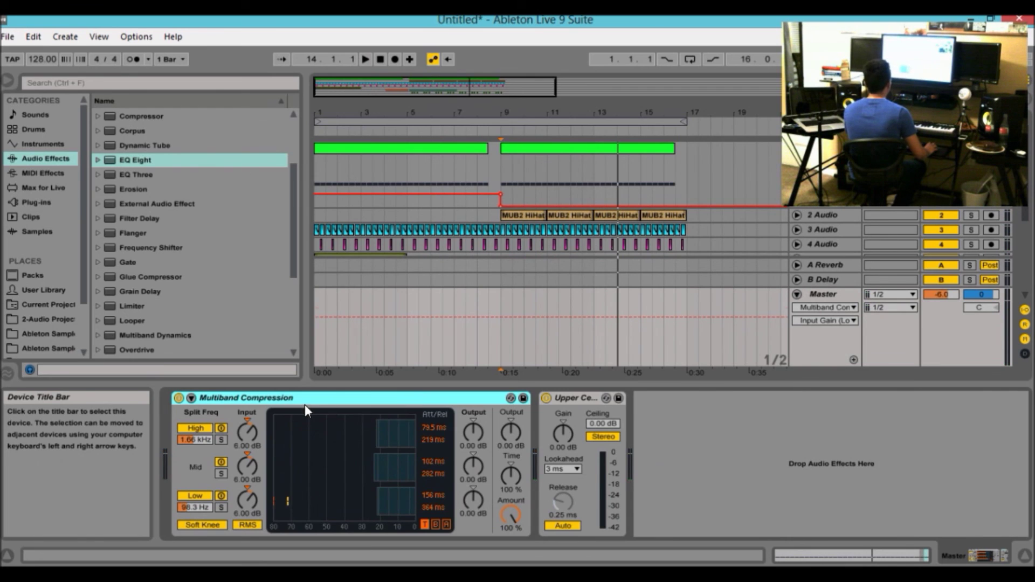
{"action": "key", "text": "Delete"}
{"action": "left_click", "coordinate": [225, 401]}
{"action": "key", "text": "Delete"}
{"action": "left_click_drag", "start_coordinate": [469, 383], "coordinate": [479, 470]}
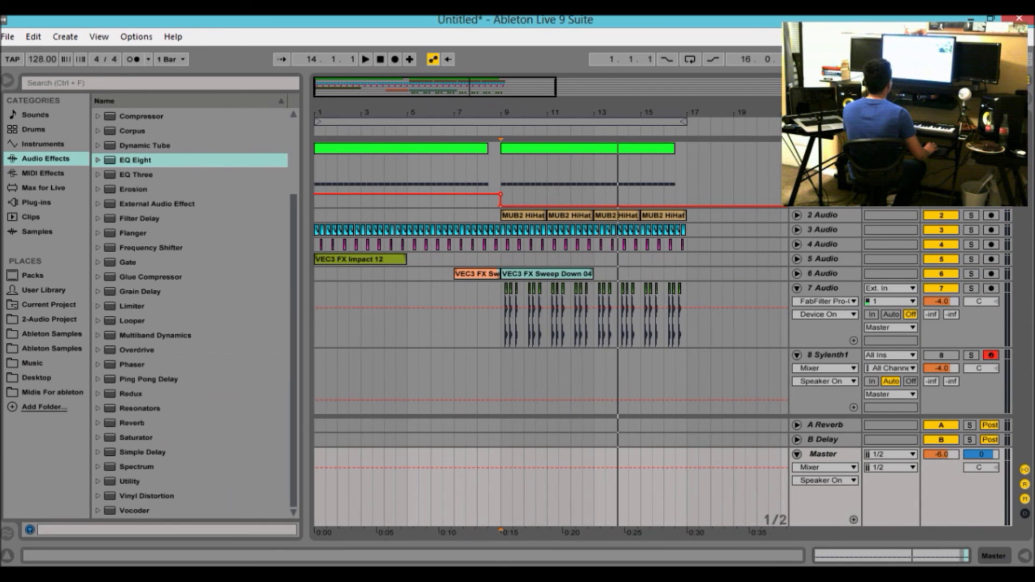
Play the arrangement from the beginning and from the gap between the two kick clips without Master effects, and stop playback.
{"action": "mouse_move", "coordinate": [427, 93]}
{"action": "left_mouse_down"}
{"action": "mouse_move", "coordinate": [427, 108]}
{"action": "mouse_move", "coordinate": [442, 98]}
{"action": "mouse_move", "coordinate": [441, 110]}
{"action": "mouse_move", "coordinate": [407, 92]}
{"action": "left_mouse_up"}
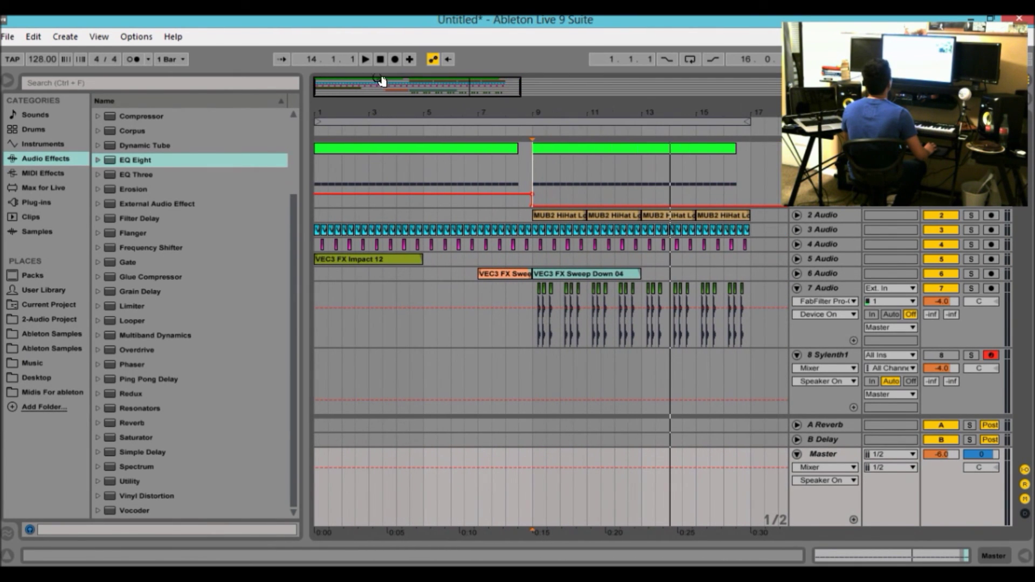
{"action": "left_click", "coordinate": [380, 60]}
{"action": "key", "text": "space"}
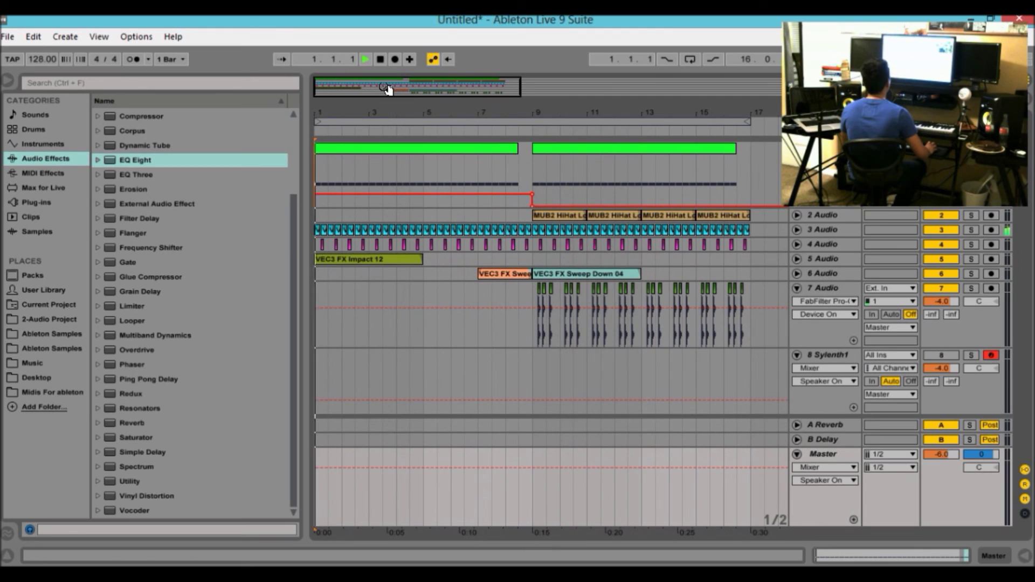
{"action": "left_click", "coordinate": [526, 175]}
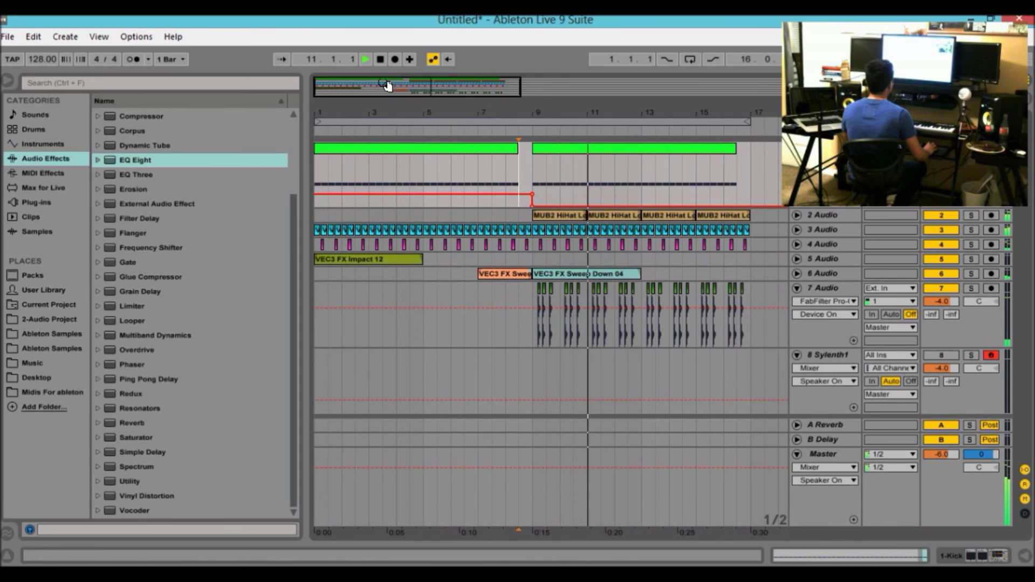
{"action": "left_click_drag", "start_coordinate": [384, 90], "coordinate": [384, 85]}
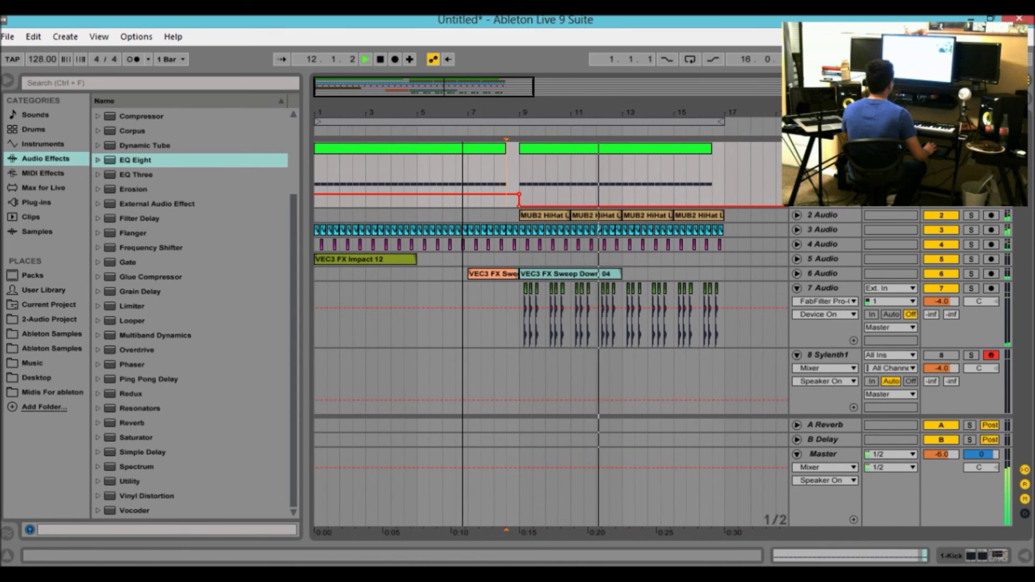
{"action": "key", "text": "space"}
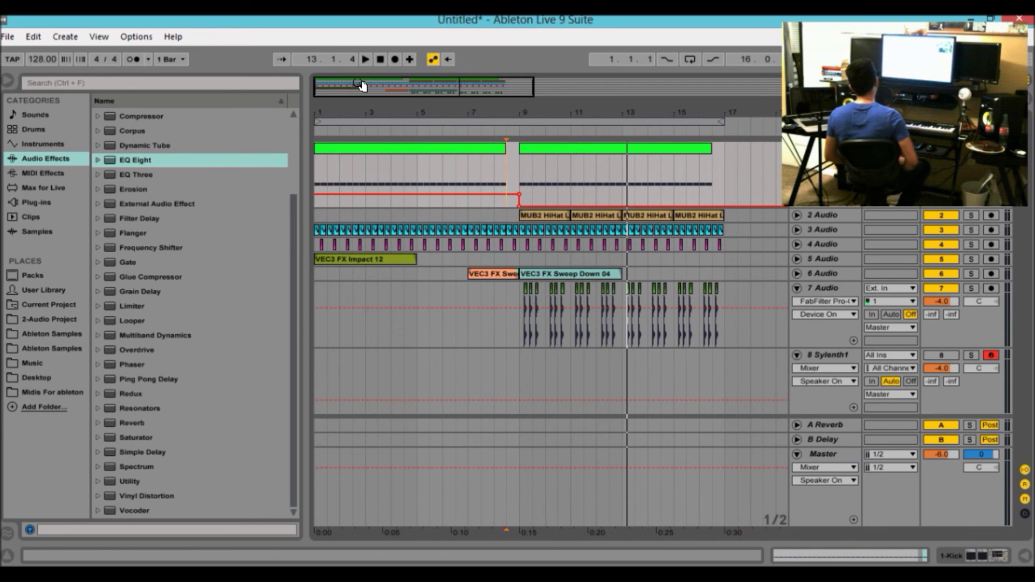